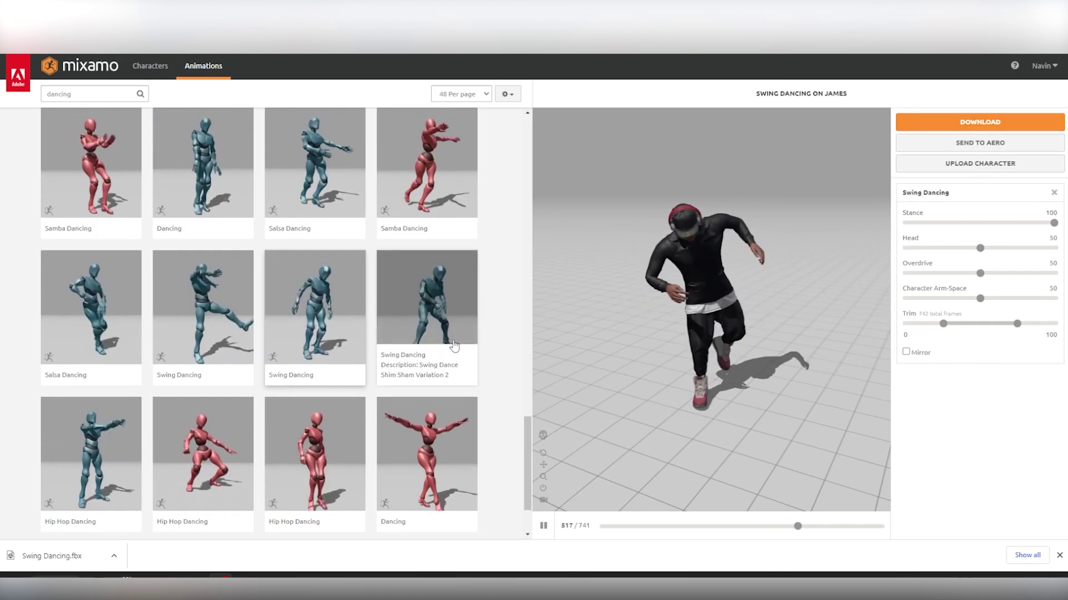
Download the Swing Dancing animation as FBX Binary, With Skin, at 30 fps
scroll(454, 345, up, 3)
scroll(455, 346, up, 3)
scroll(455, 345, up, 2)
scroll(454, 346, up, 3)
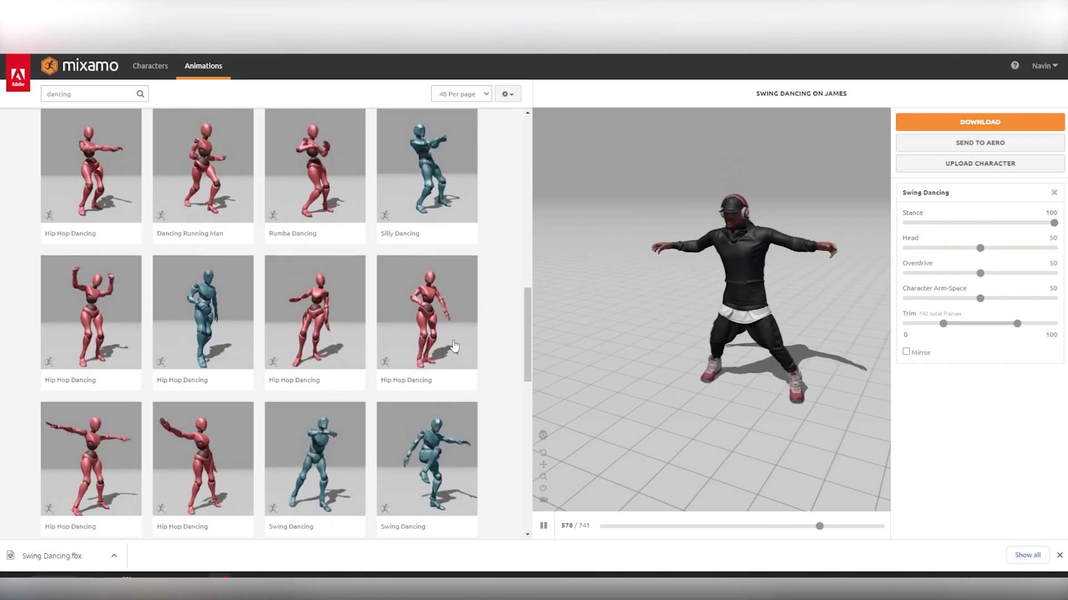
scroll(454, 346, up, 2)
scroll(454, 346, down, 3)
scroll(455, 346, down, 3)
scroll(451, 345, down, 4)
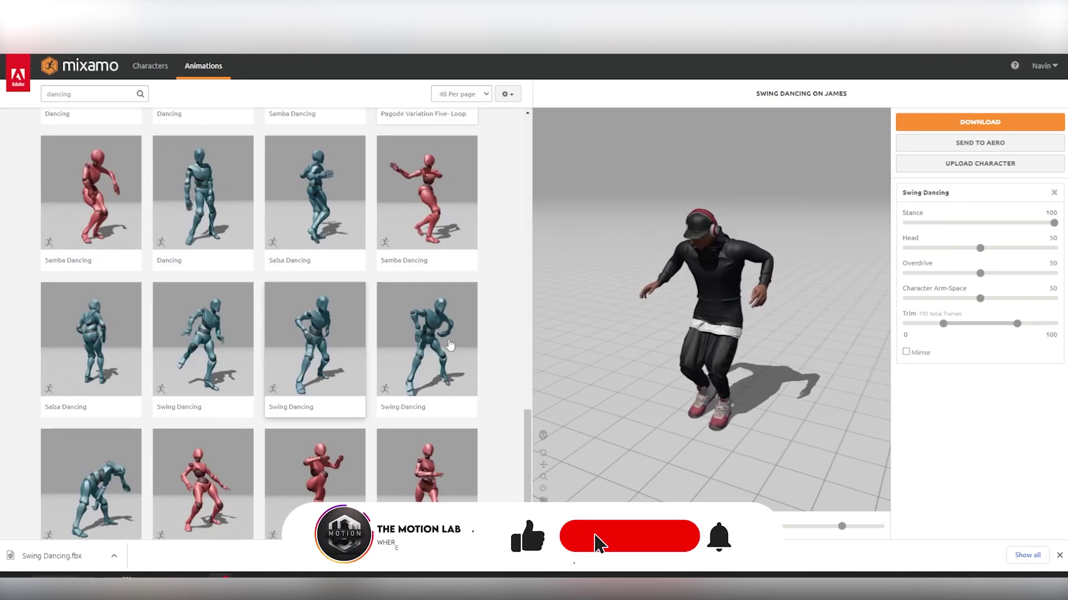
scroll(450, 345, down, 2)
scroll(451, 345, up, 5)
scroll(449, 341, up, 5)
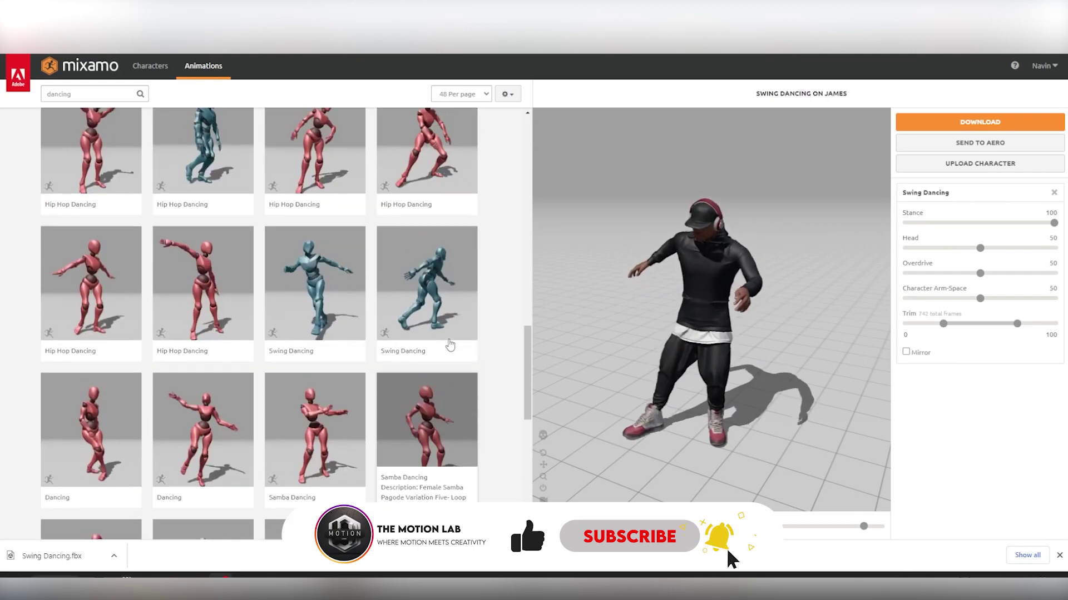
mouse_move(528, 320)
mouse_down()
mouse_move(527, 298)
mouse_move(503, 455)
mouse_up()
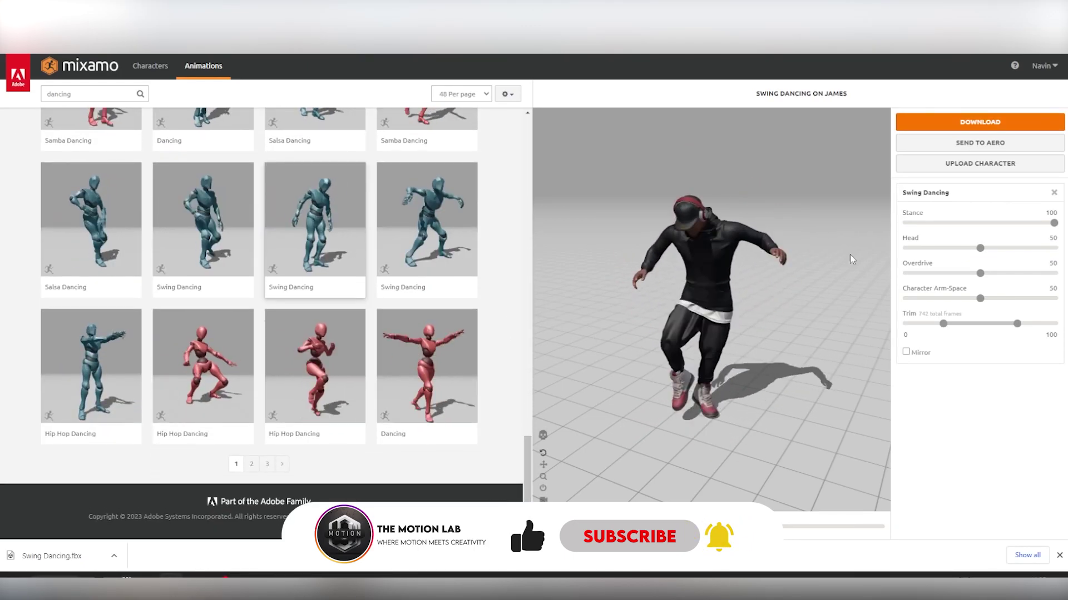
click(980, 133)
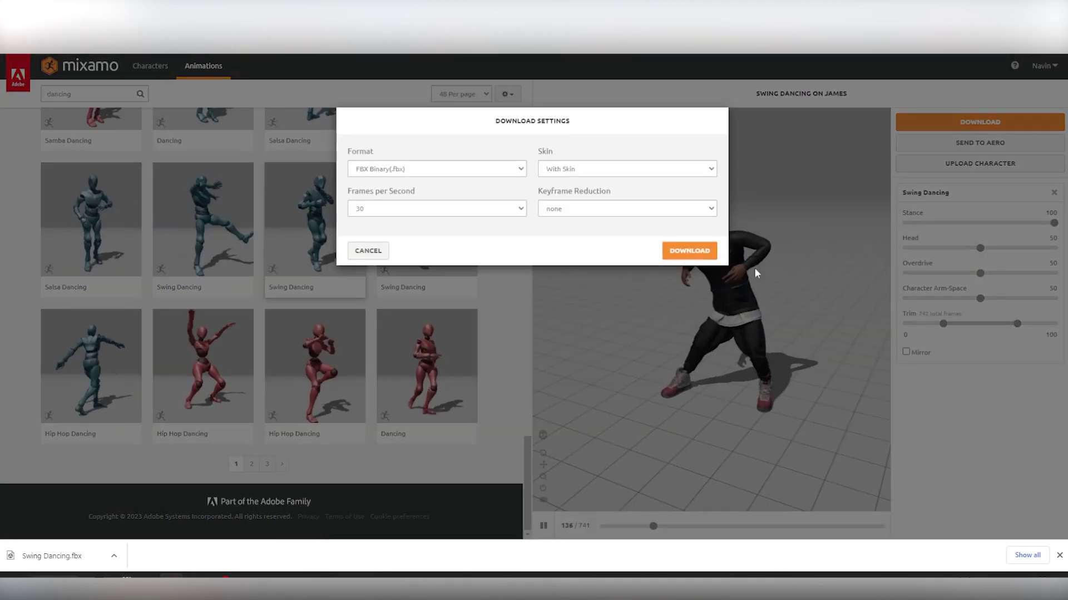
click(696, 255)
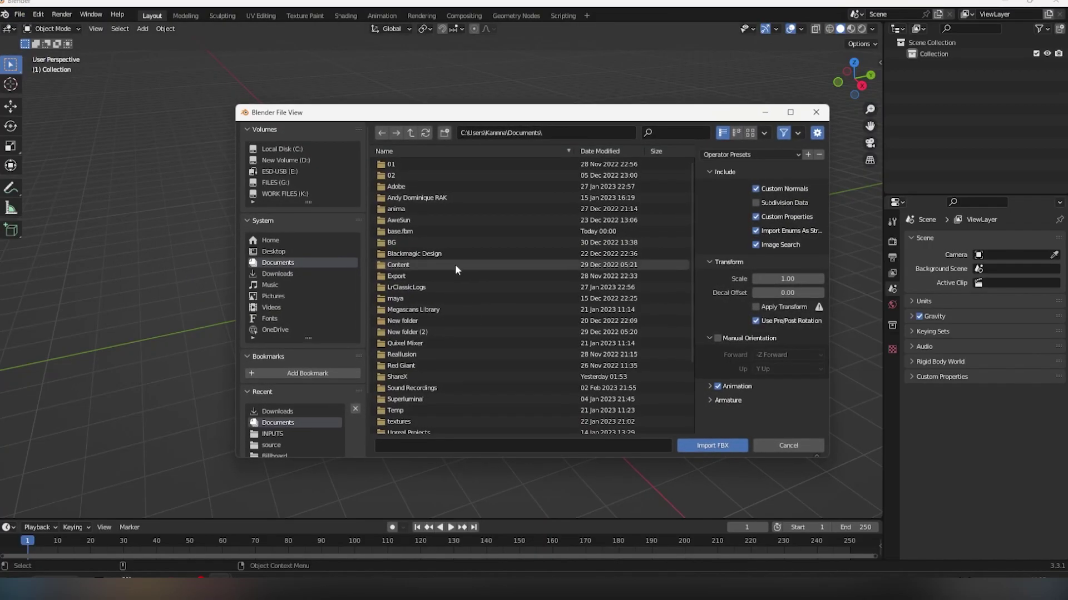
Import Swing Dancing.fbx from the Downloads folder into the Blender scene
scroll(478, 312, down, 5)
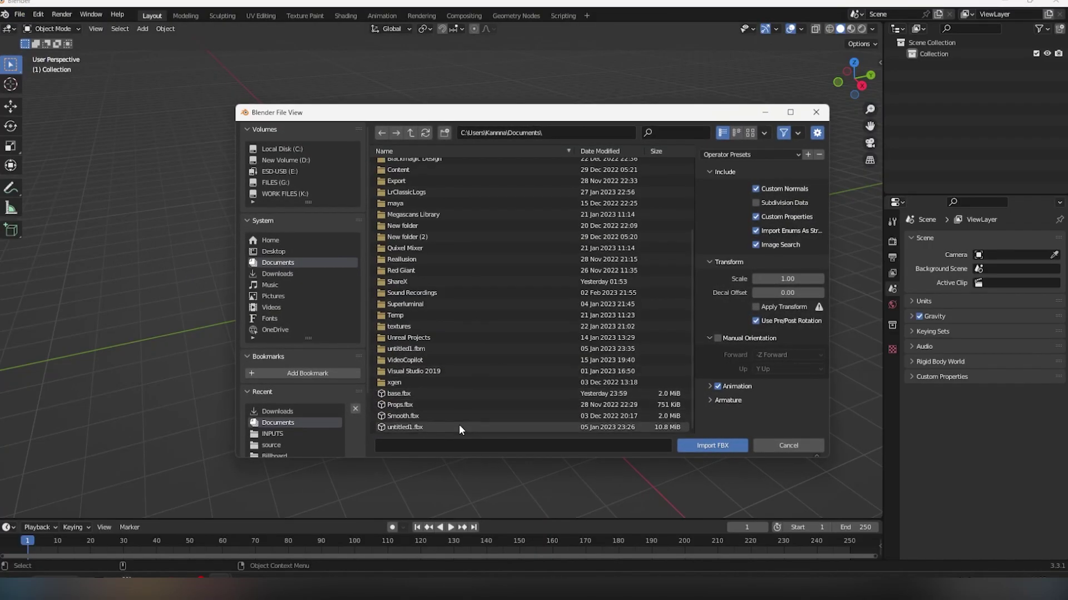
scroll(504, 171, up, 5)
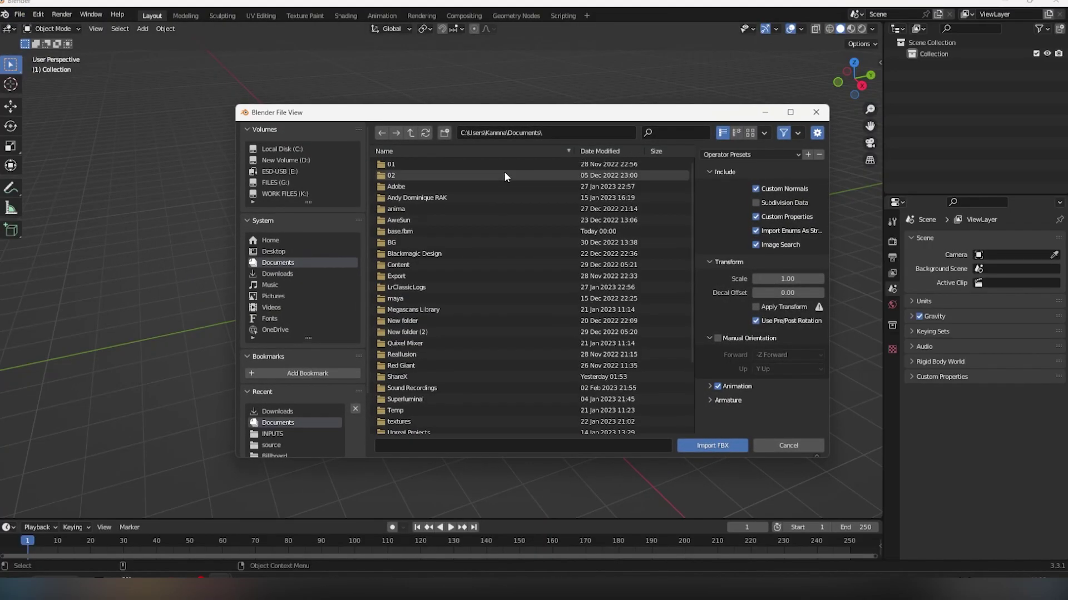
click(409, 134)
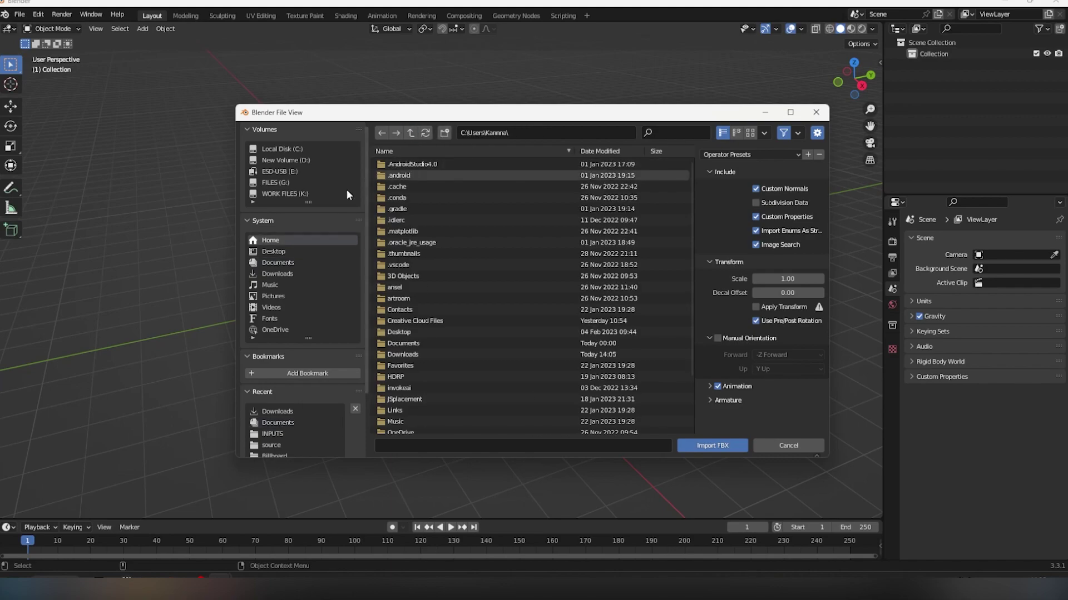
click(282, 269)
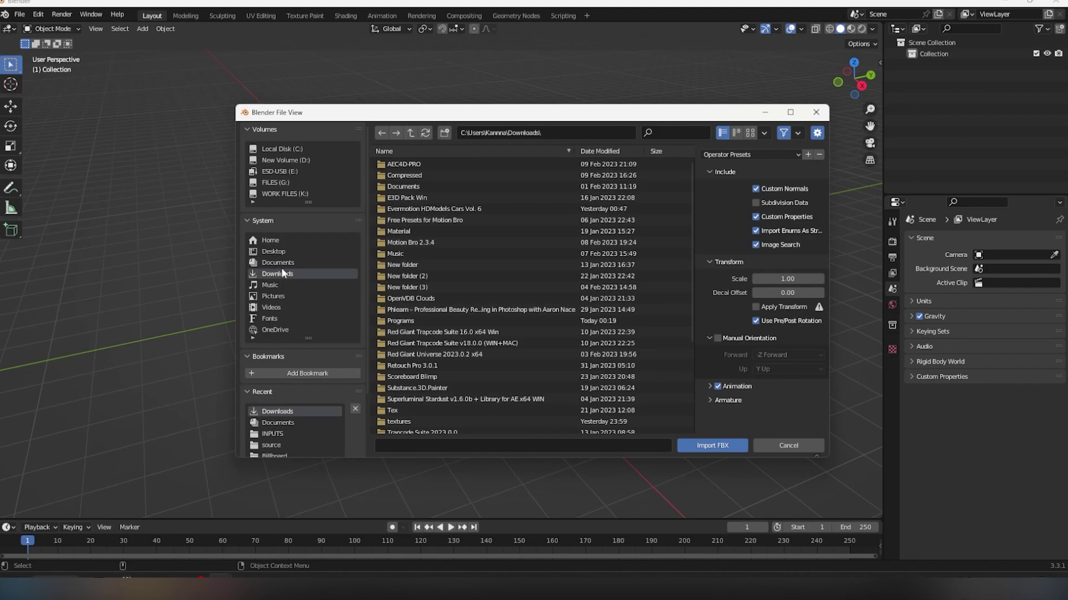
scroll(480, 272, down, 5)
scroll(481, 274, down, 4)
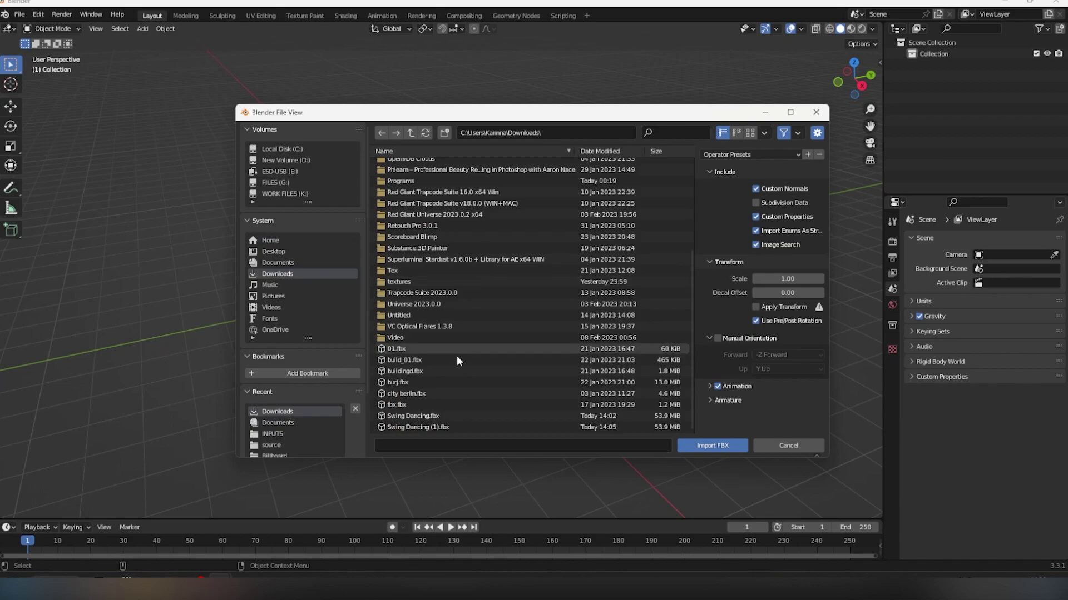
click(445, 417)
click(729, 448)
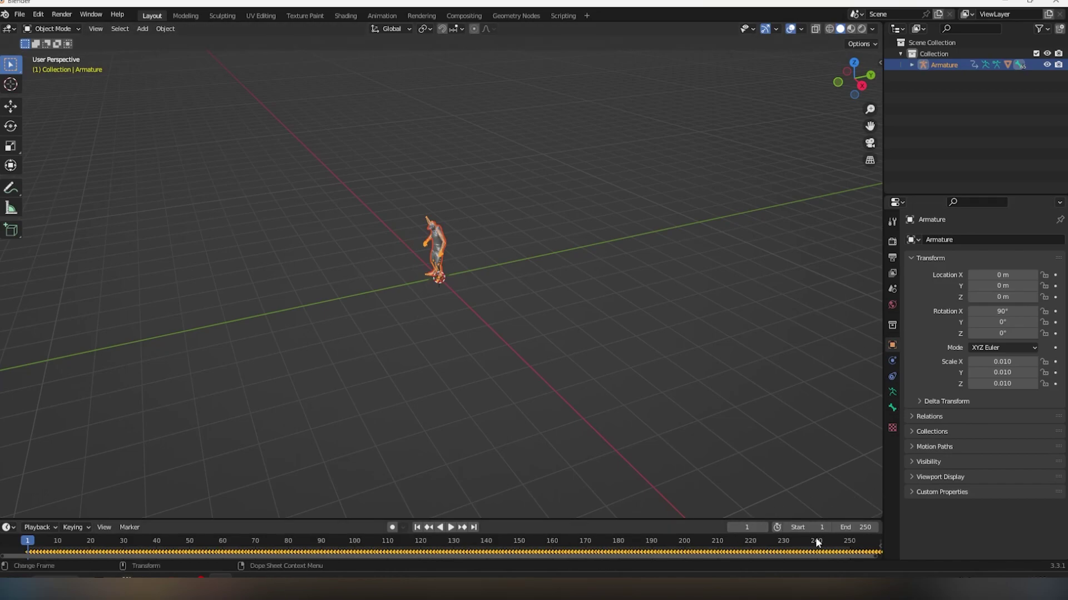
Set the scene's end frame to 500
double_click(863, 527)
text(00)
key(Return)
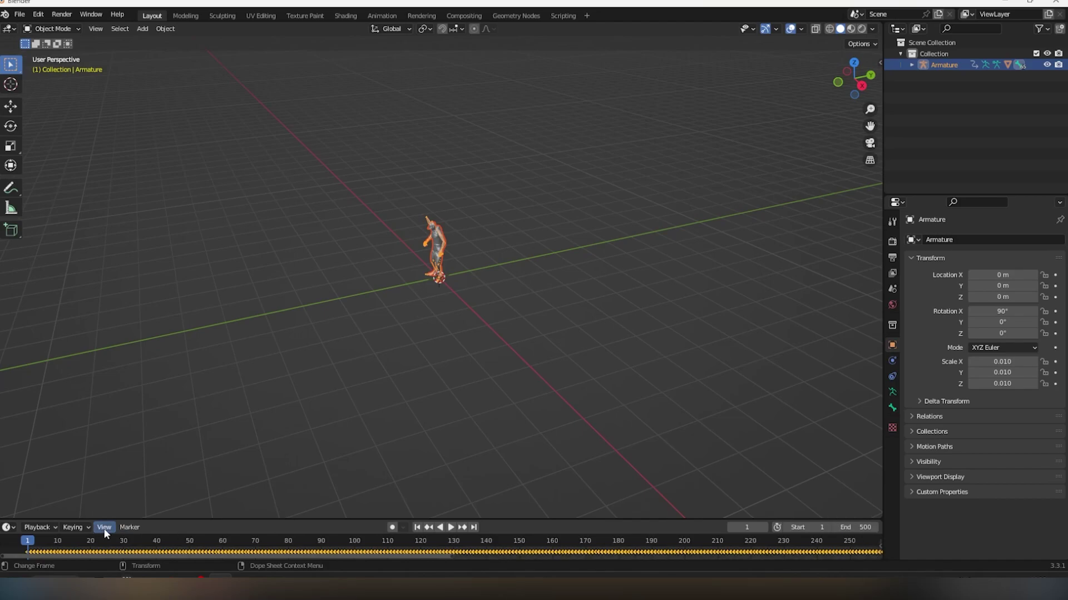
Scrub and play the dance with the whole character in view, stopping at frame 16
drag(49, 548, 748, 556)
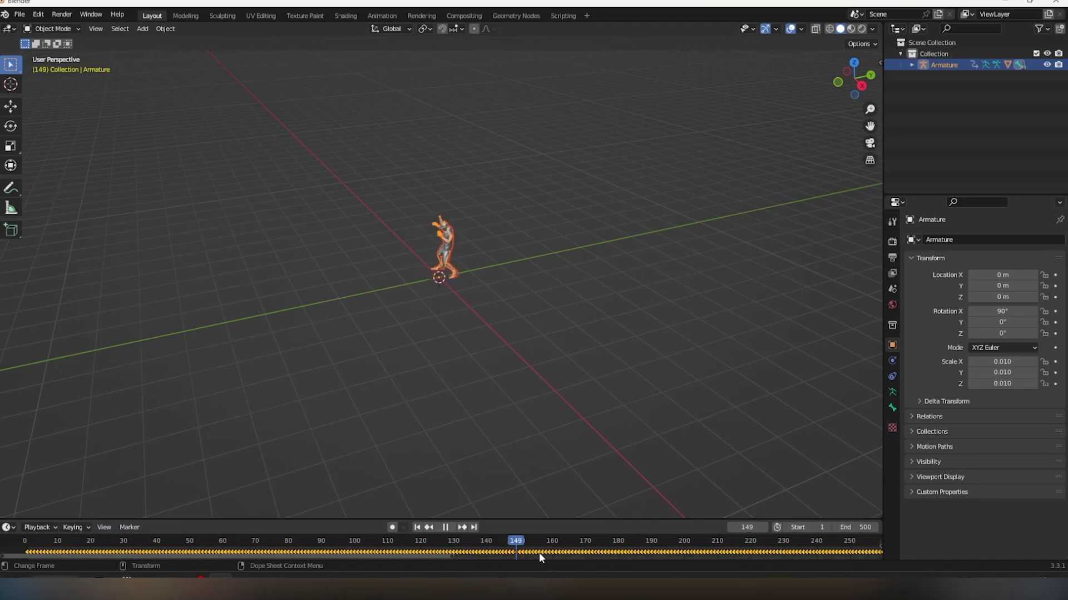
key(space)
scroll(462, 205, up, 4)
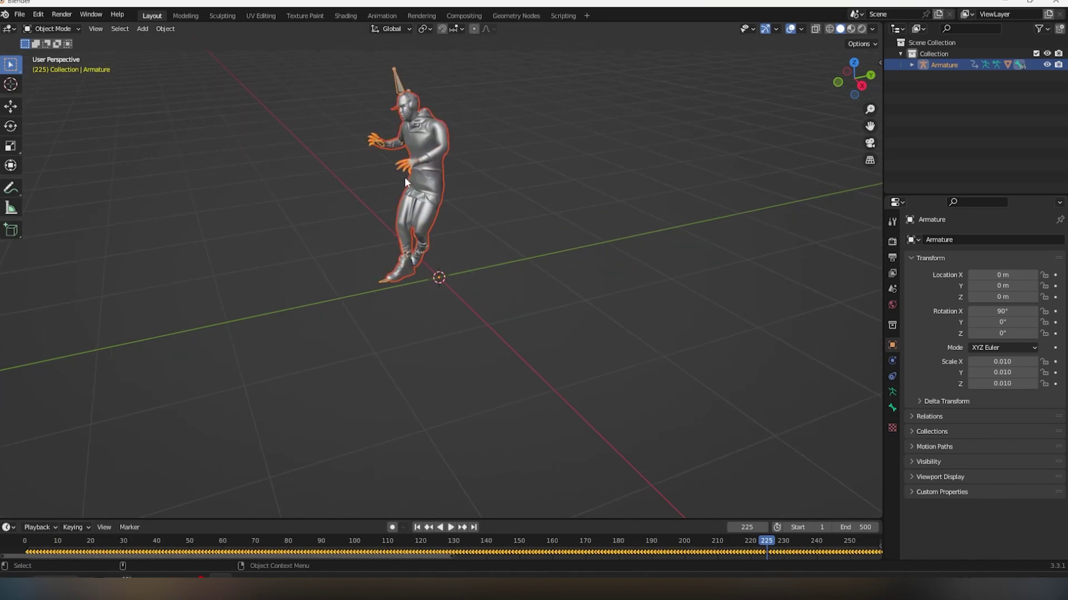
scroll(404, 176, up, 2)
key(b)
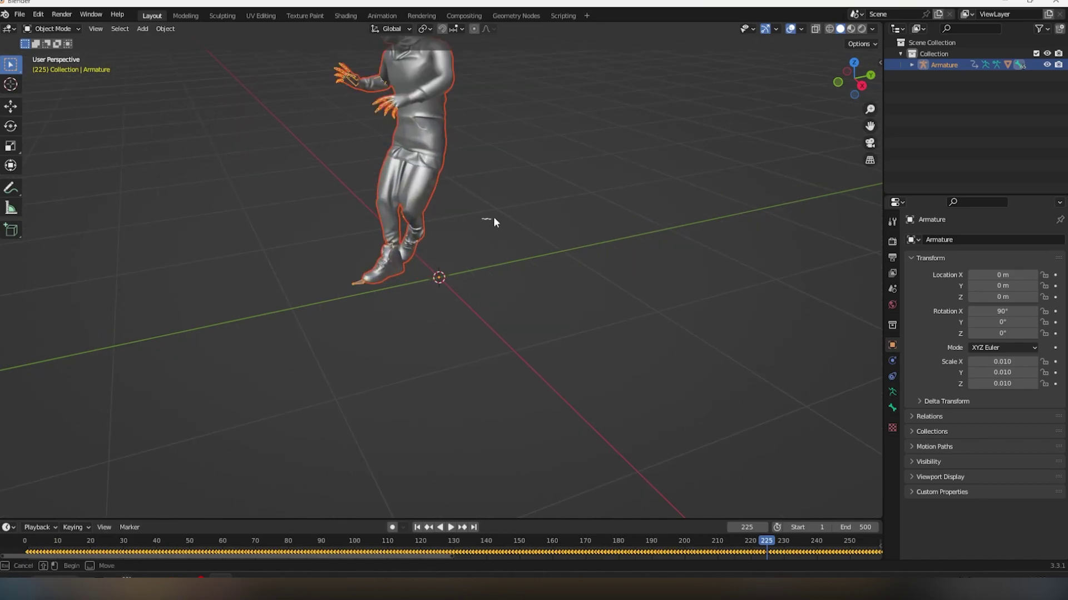
drag(482, 214, 516, 218)
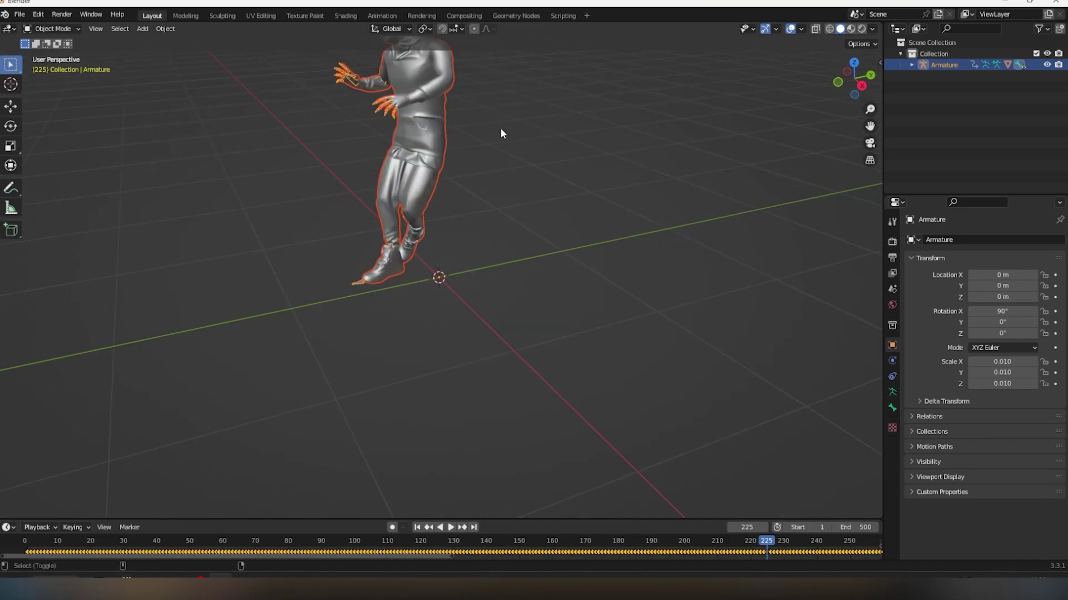
mouse_move(510, 164)
mouse_down()
mouse_move(546, 304)
mouse_move(702, 255)
mouse_move(487, 239)
mouse_move(386, 158)
mouse_move(567, 289)
mouse_move(598, 277)
mouse_move(595, 267)
mouse_up()
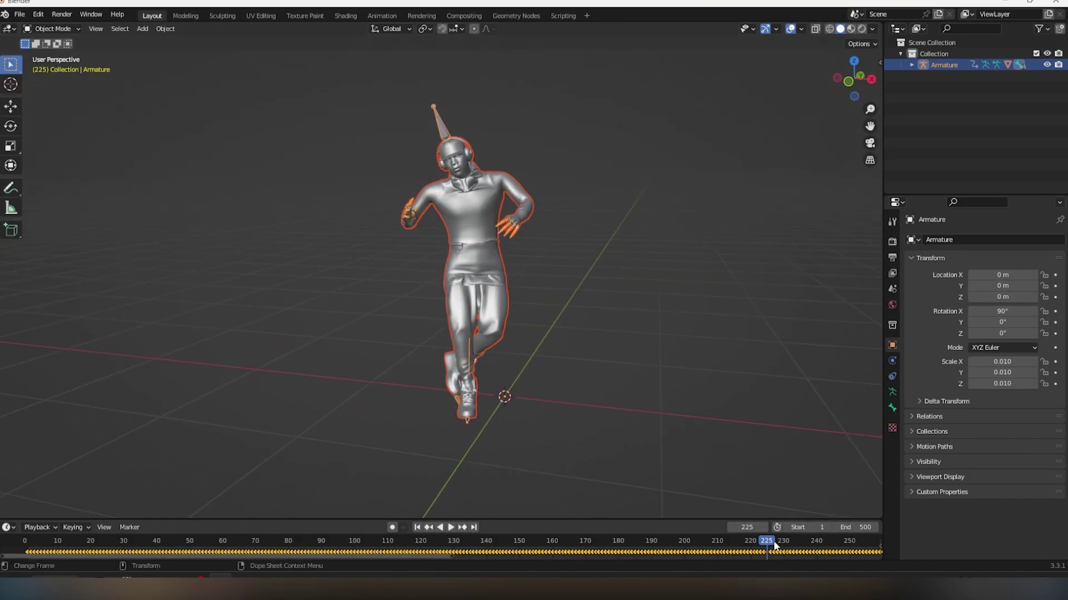
key(space)
drag(648, 537, 80, 530)
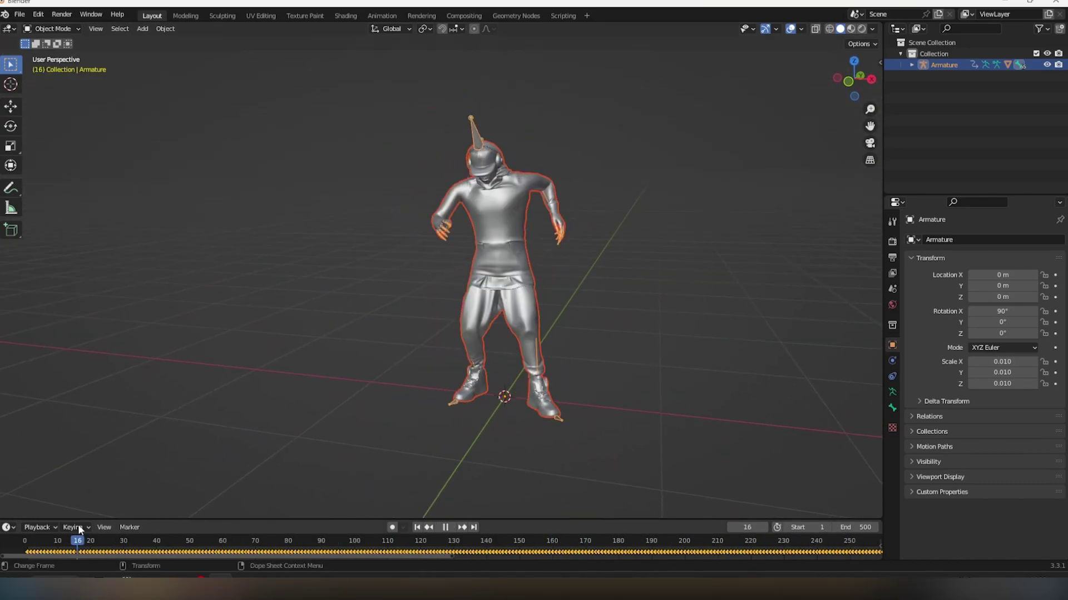
key(space)
click(943, 65)
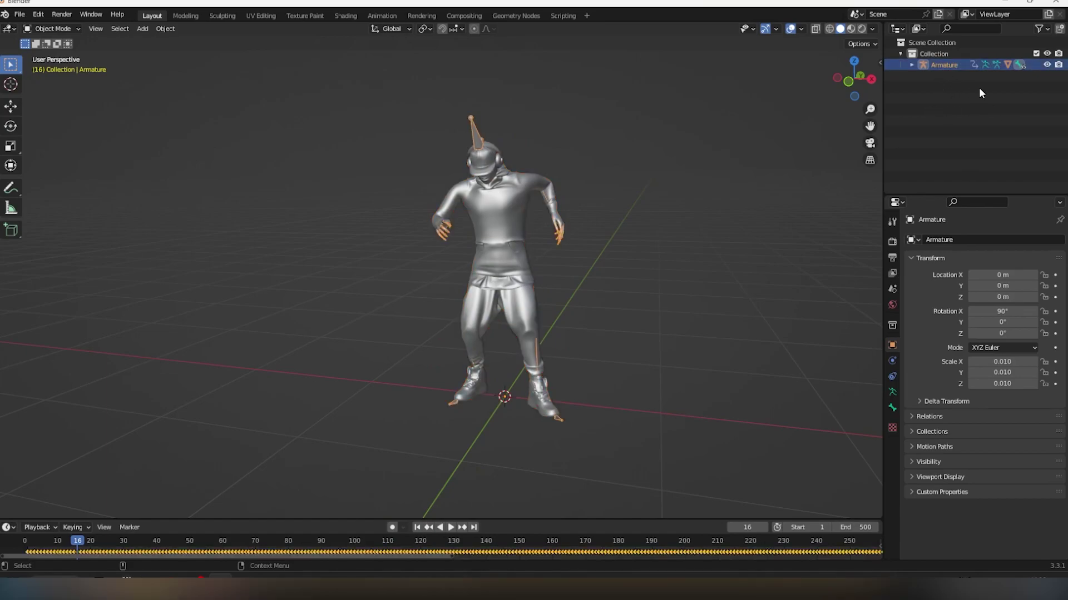
Export a legacy Wavefront OBJ per frame, with Animation ticked, to D:\Daily\39-STardust\OBJ
click(19, 14)
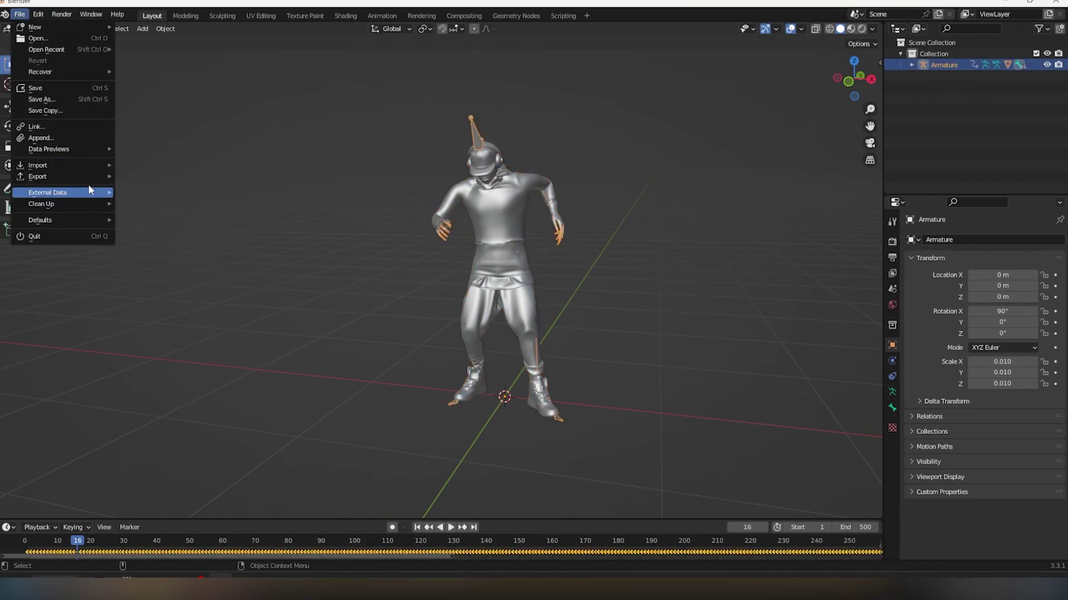
mouse_move(53, 176)
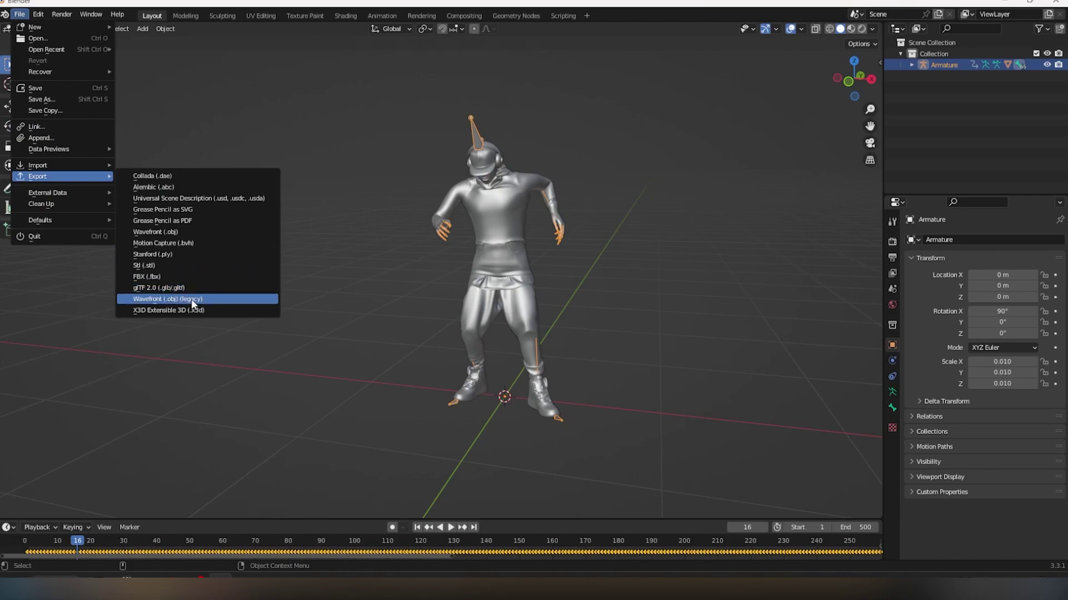
click(167, 299)
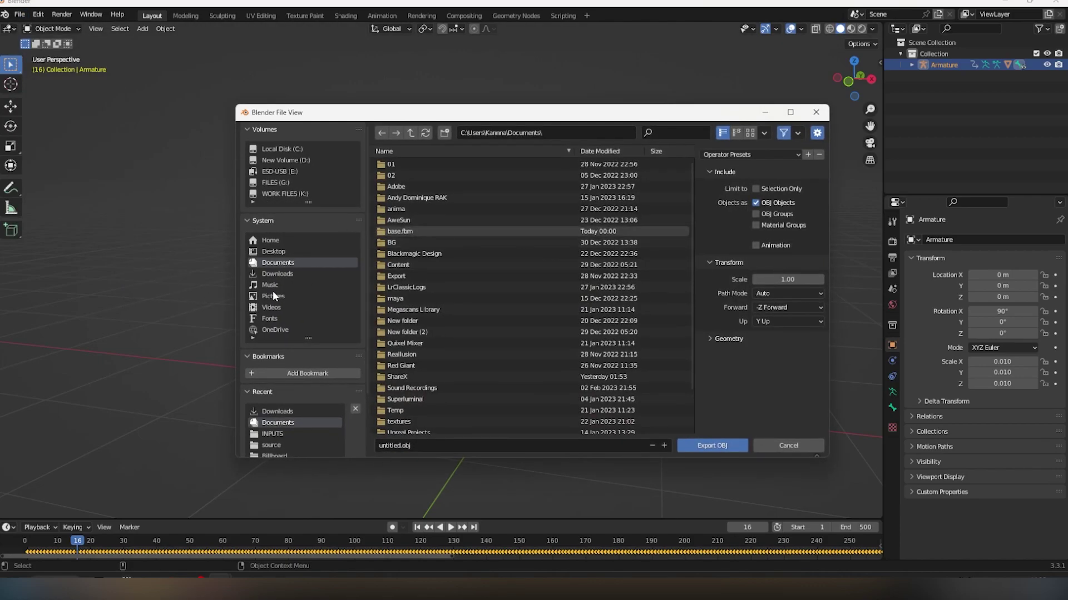
click(278, 161)
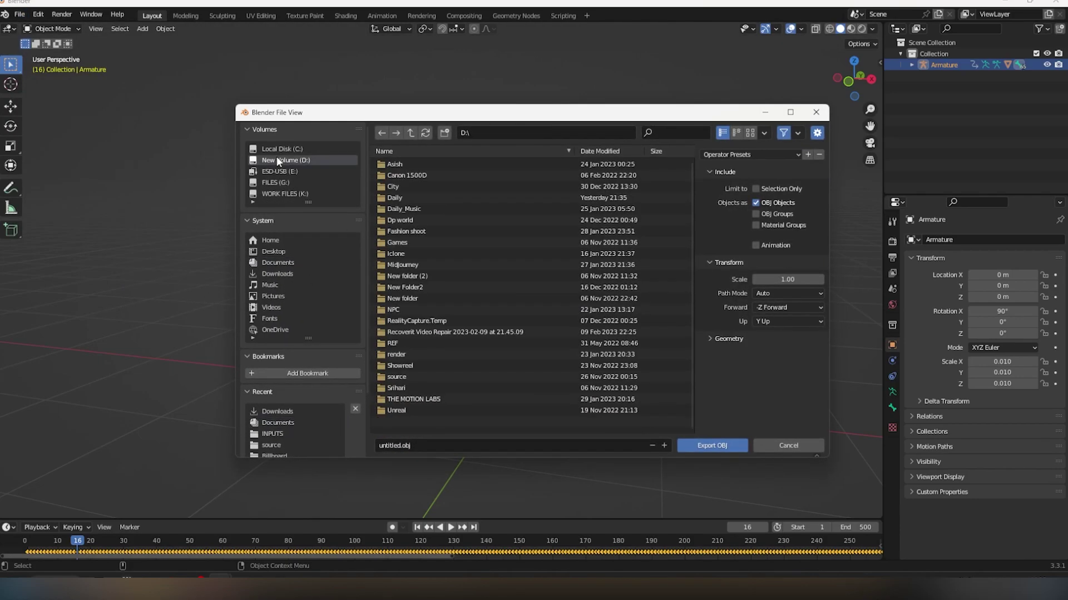
click(401, 198)
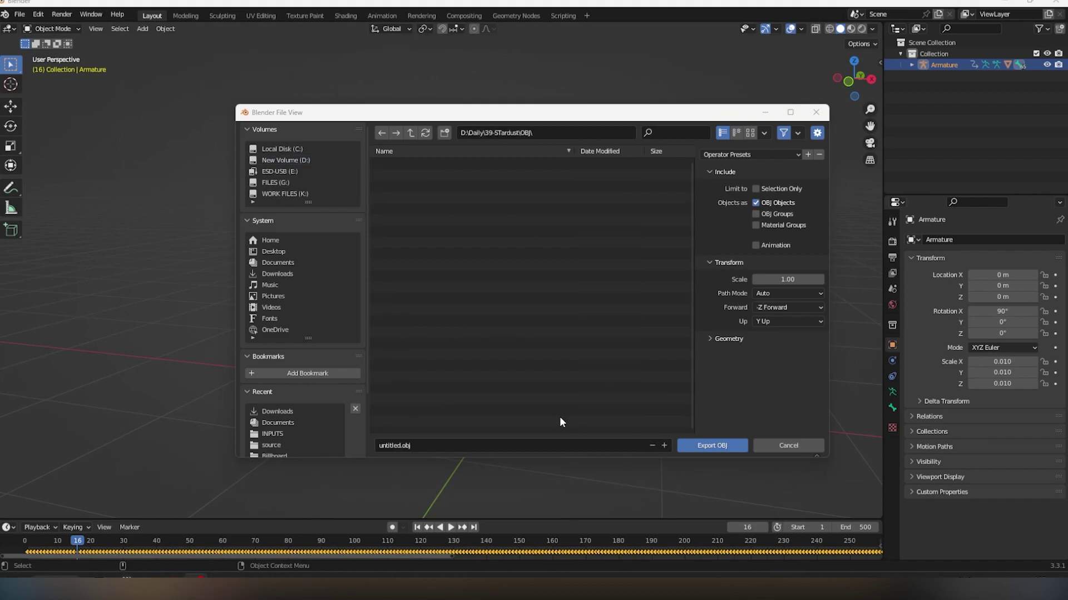
click(765, 247)
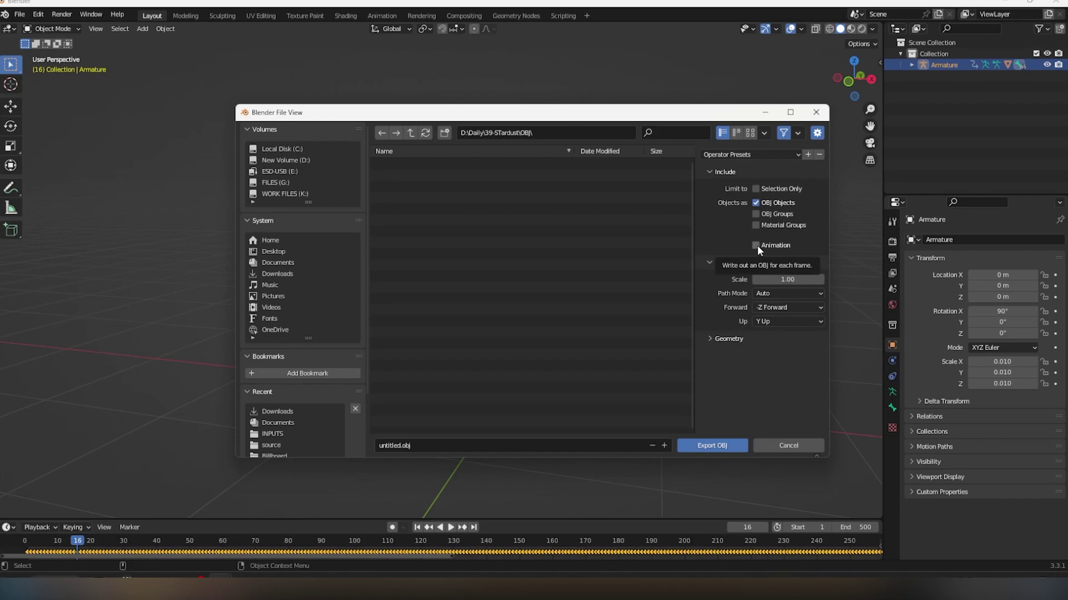
click(757, 245)
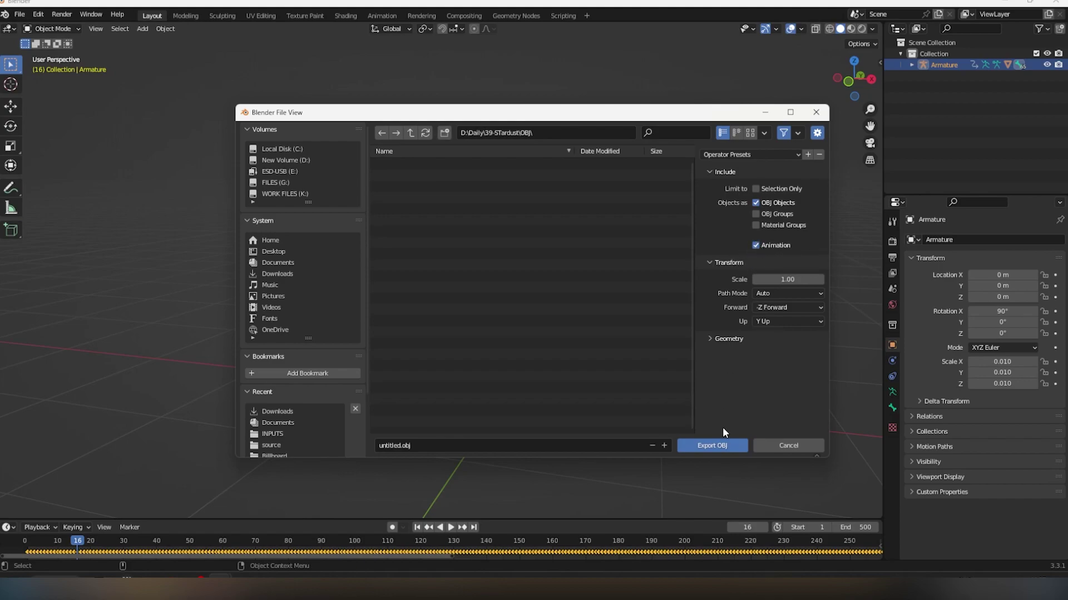
click(718, 445)
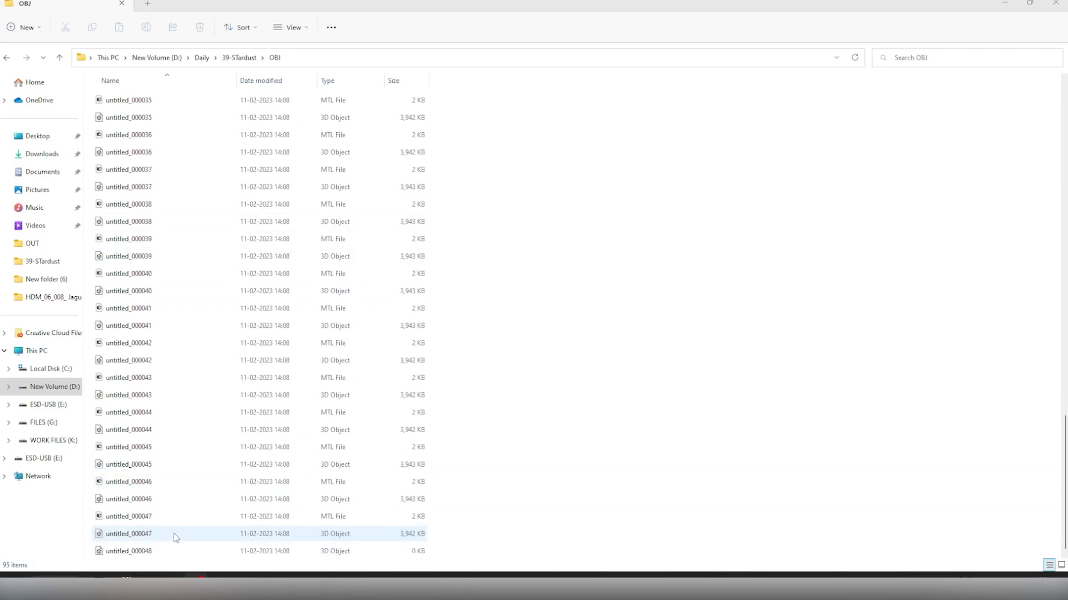
Scroll through the numbered untitled OBJ and MTL files in the OBJ folder
scroll(161, 396, up, 20)
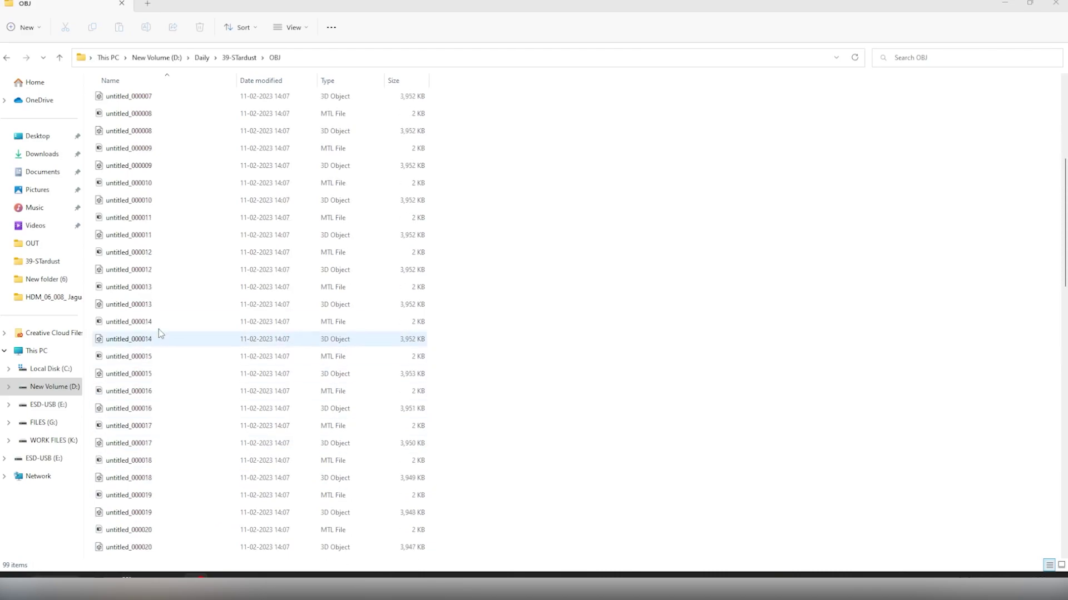
scroll(194, 403, down, 8)
scroll(194, 406, down, 7)
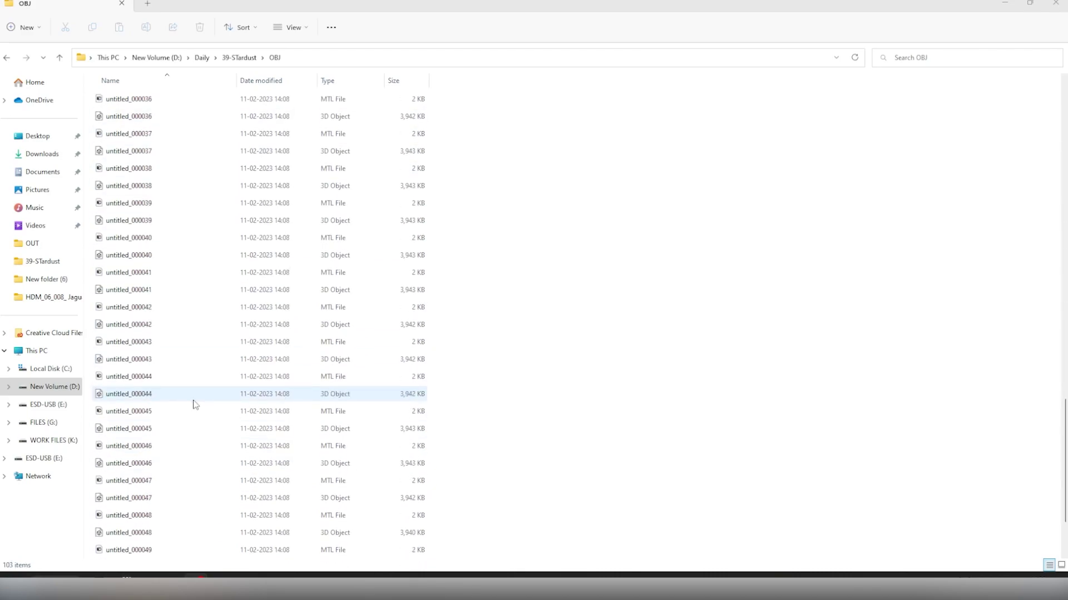
scroll(196, 411, down, 7)
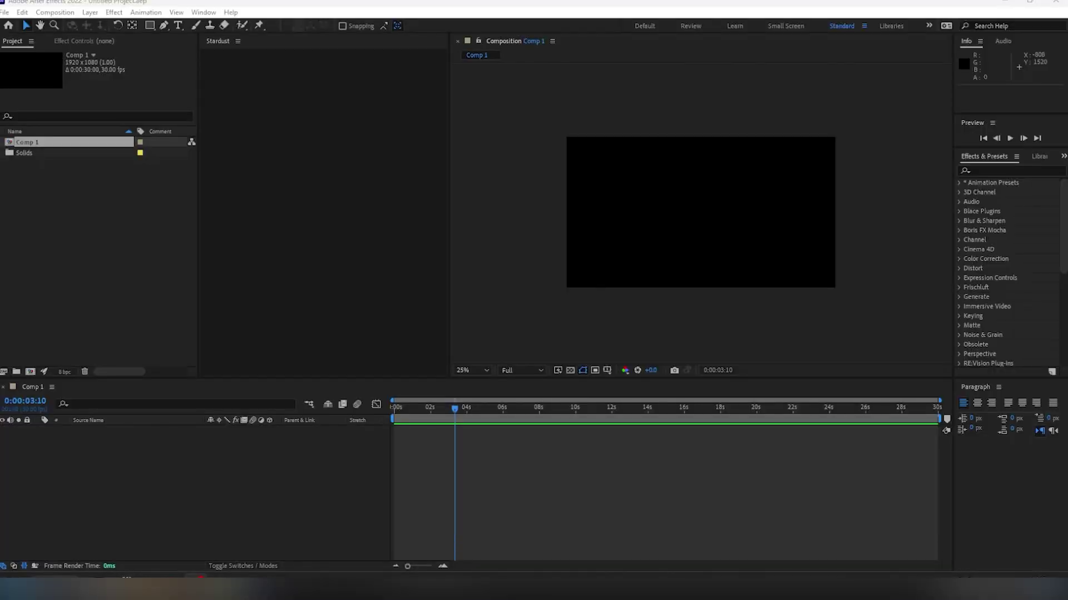
Create a new solid layer named Star dust 01 in Comp 1
click(160, 230)
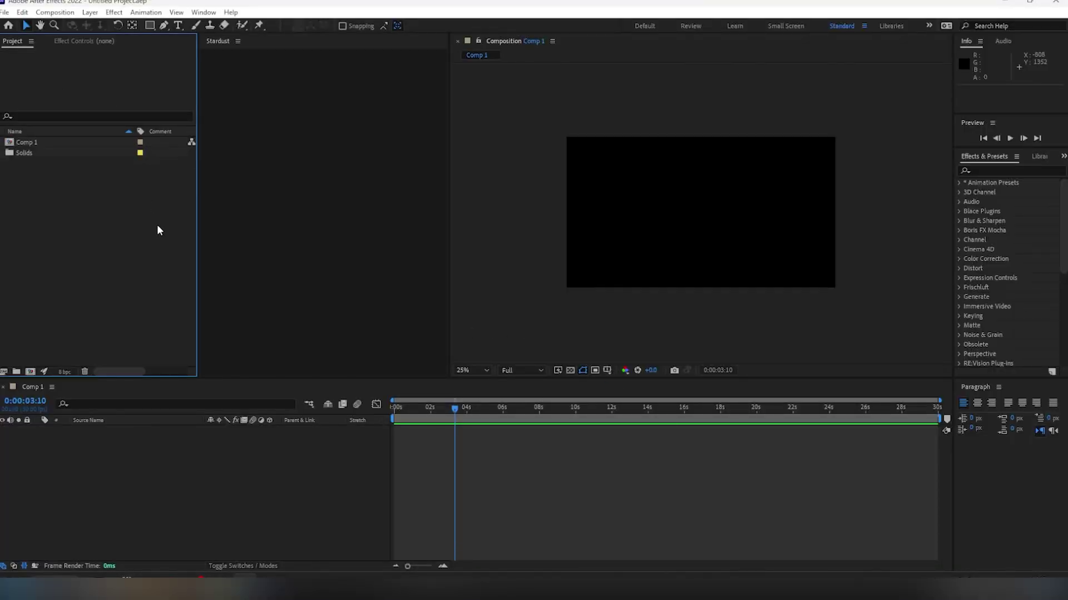
click(160, 484)
key(ctrl+y)
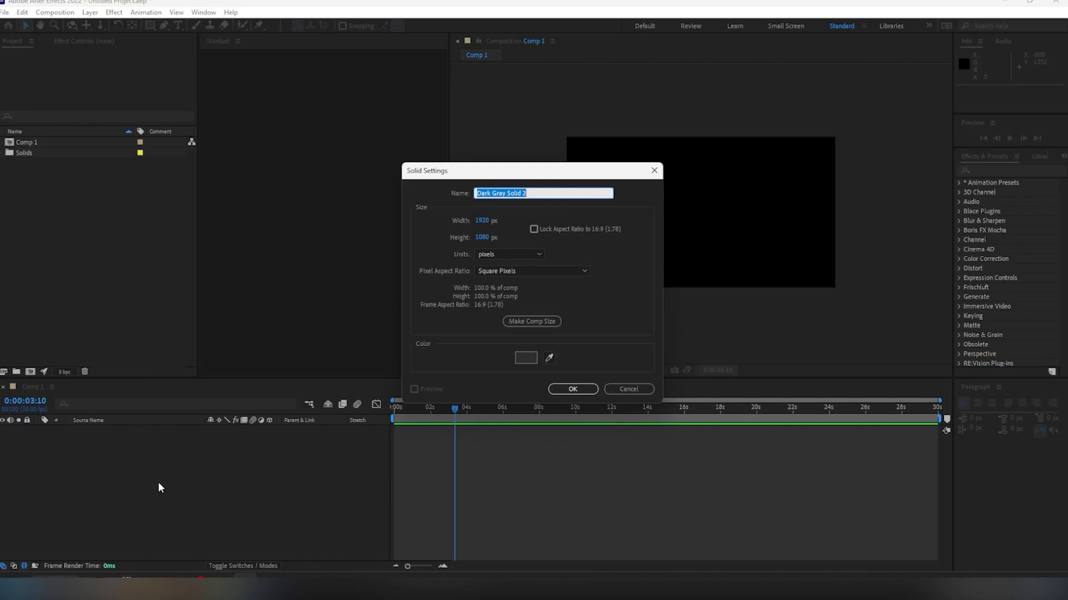
text(S)
text(1)
key(Return)
Apply the Stardust effect to the solid and preview the particle burst from the start
key(ctrl+space)
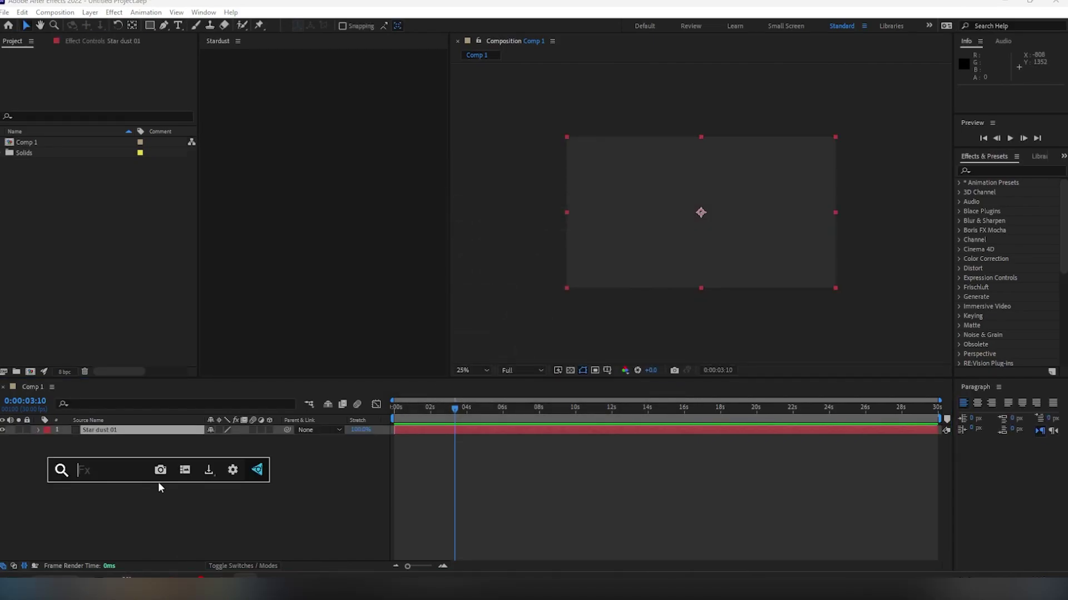
text(sta)
key(Return)
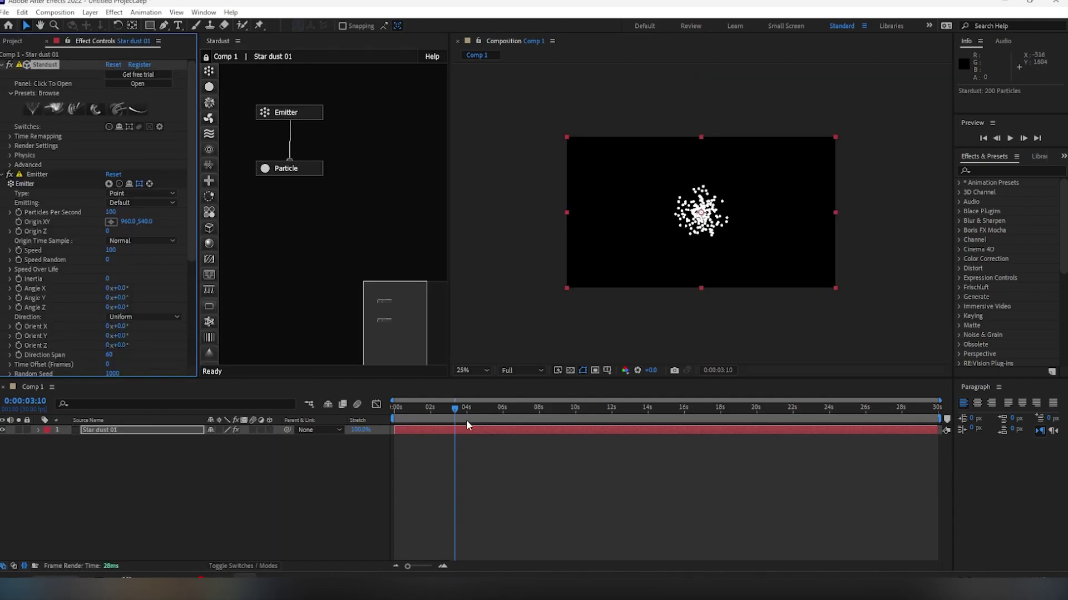
click(287, 451)
key(Home)
key(space)
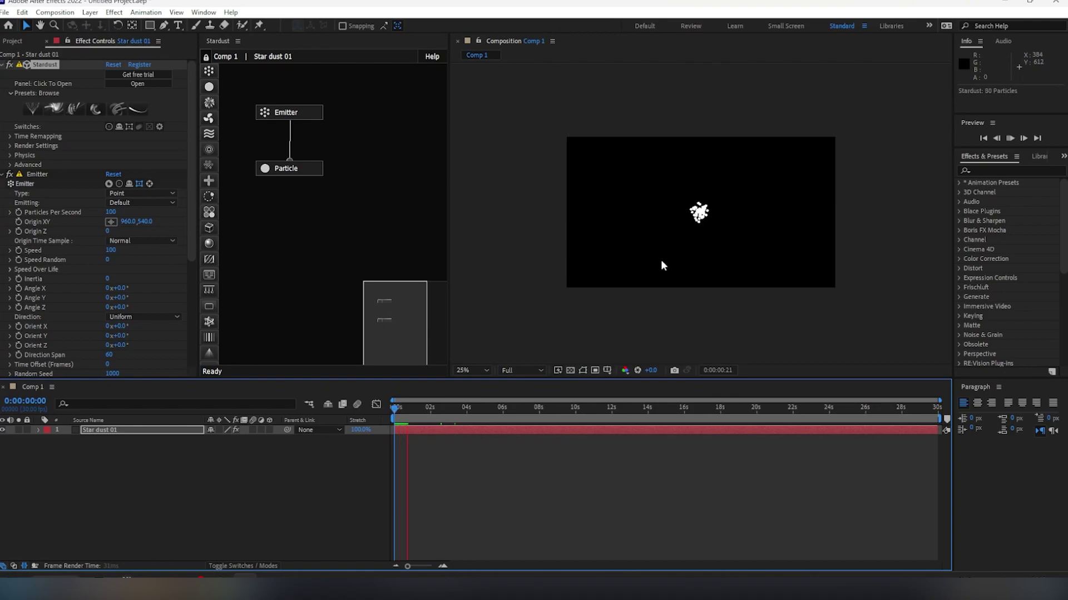
mouse_move(428, 410)
mouse_down()
mouse_move(411, 425)
mouse_move(432, 426)
mouse_up()
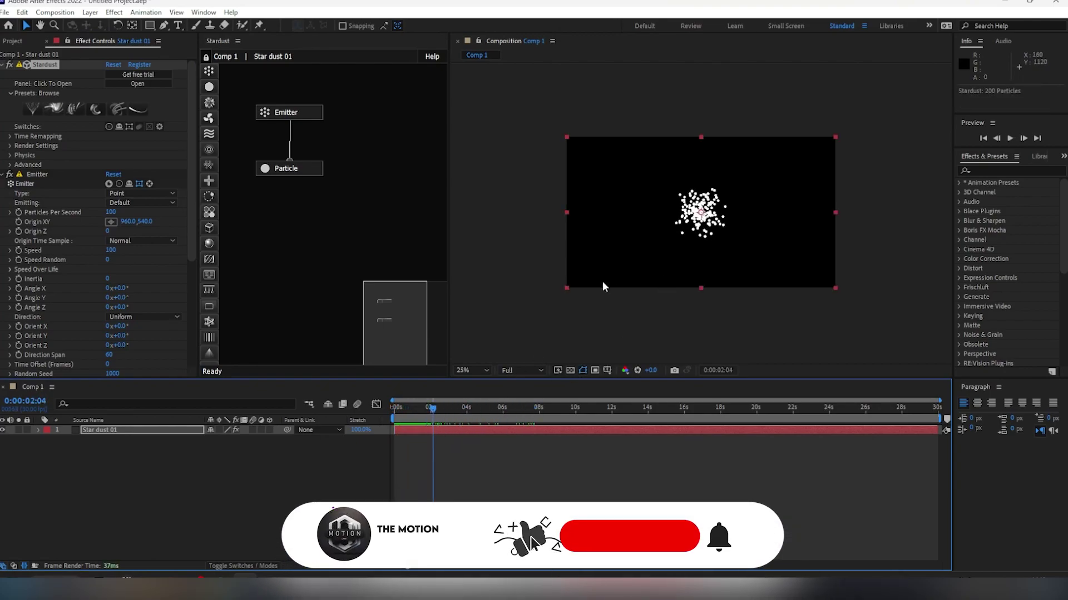
Make the emitter a Box sized 560 × 280 × 590
click(265, 112)
scroll(85, 200, down, 2)
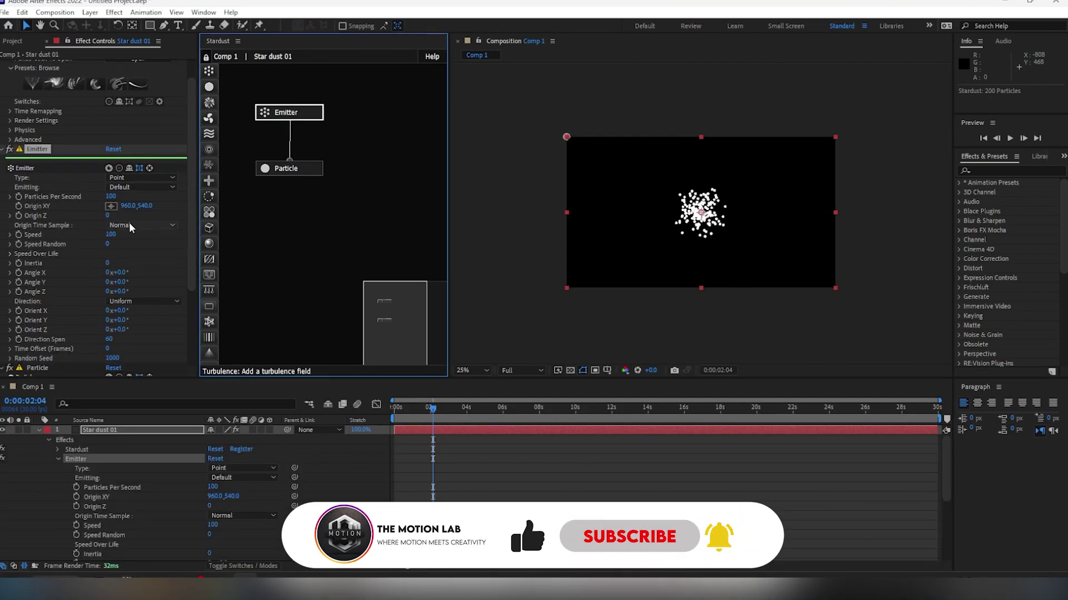
click(129, 178)
click(131, 202)
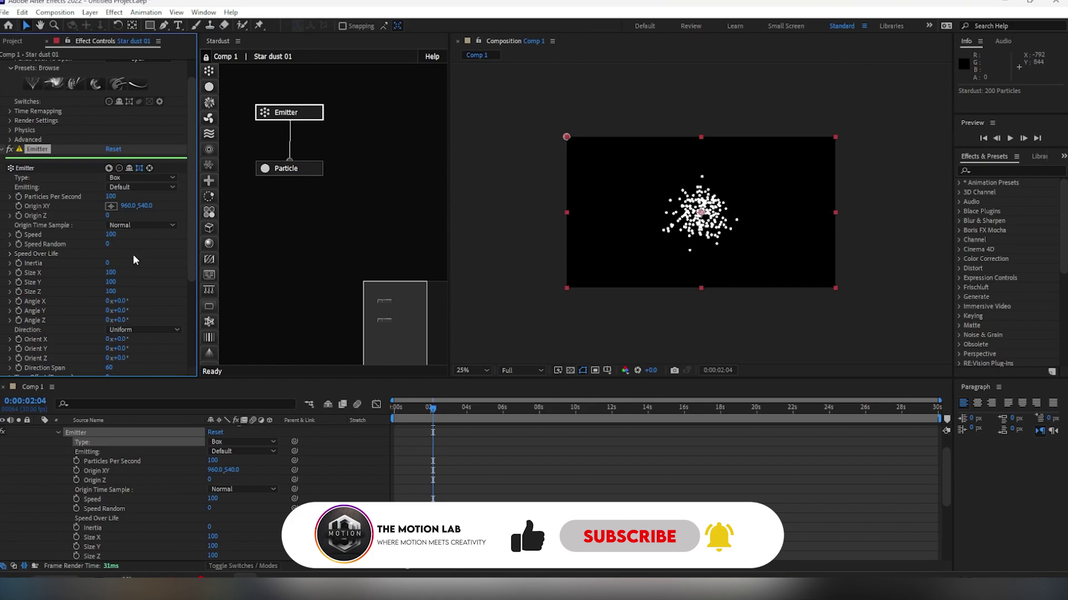
drag(111, 273, 137, 287)
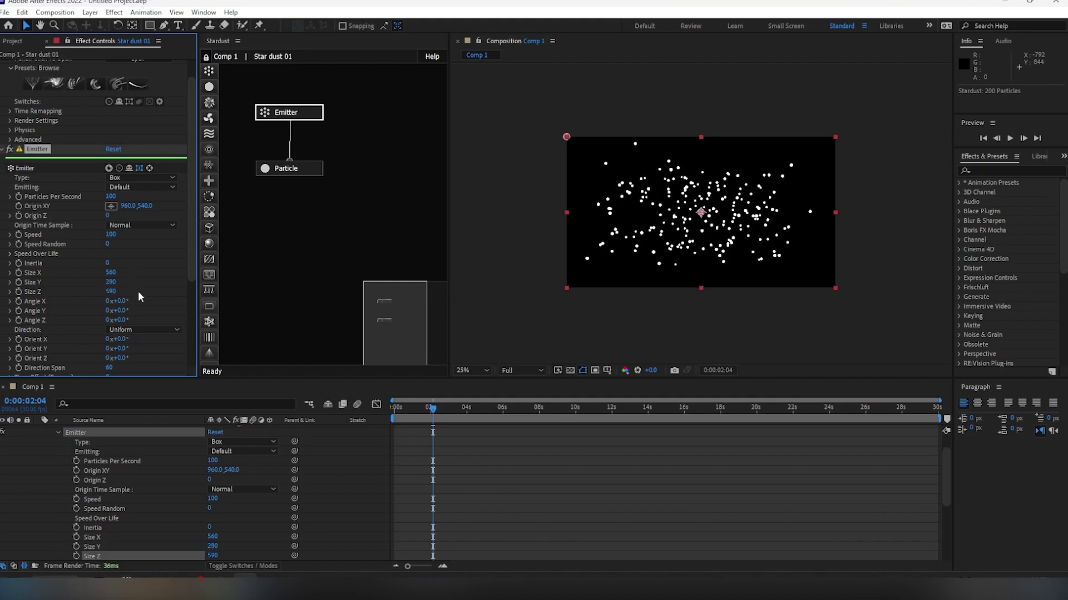
scroll(139, 297, down, 5)
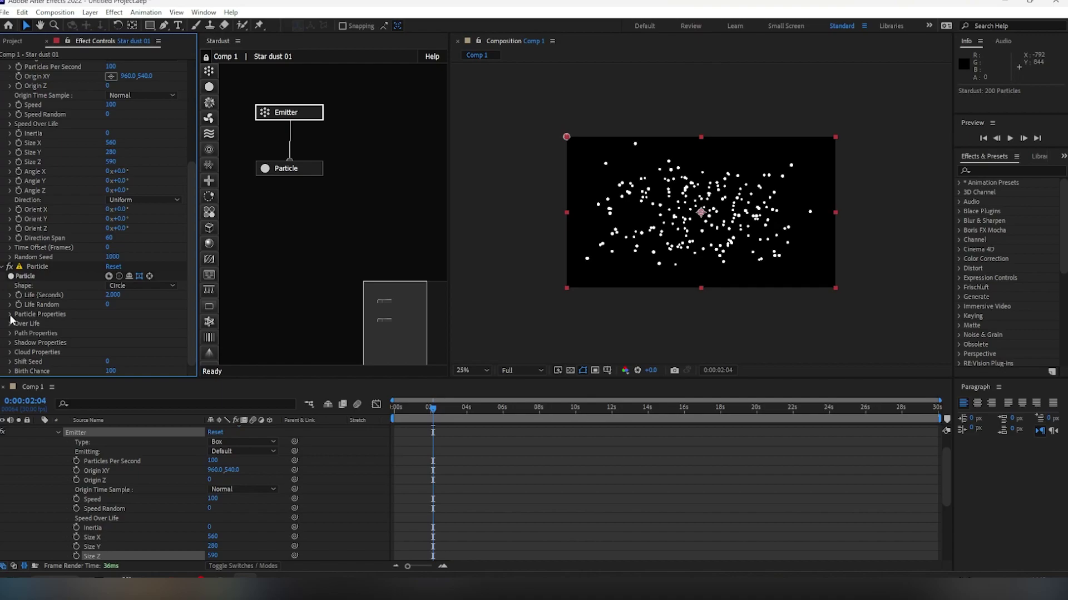
Set particle size 3, size random 50, opacity 50 and opacity random 50
click(10, 316)
scroll(85, 330, down, 2)
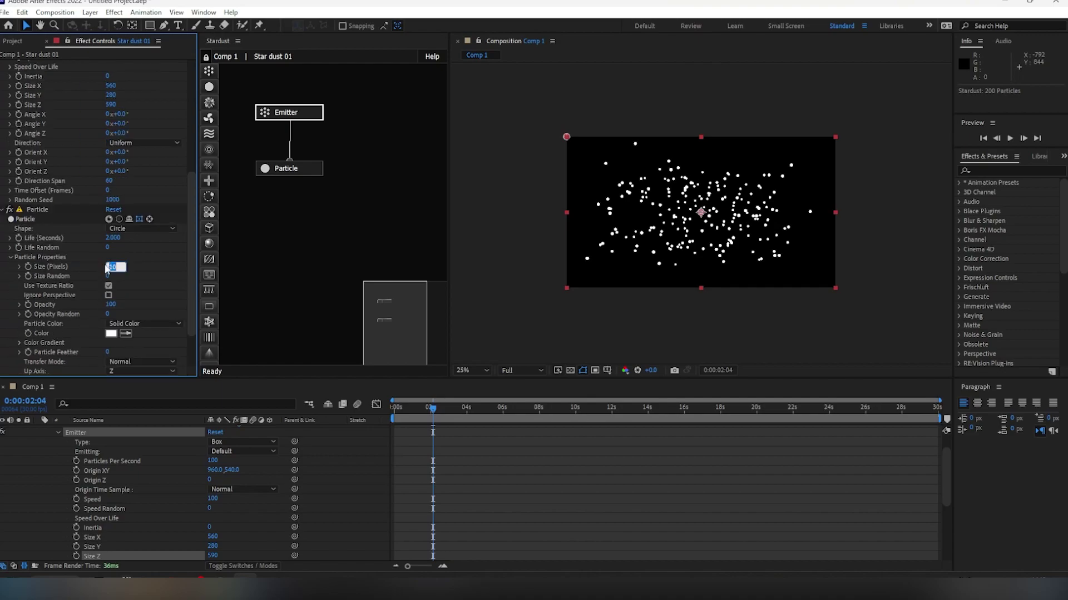
text(1)
key(Return)
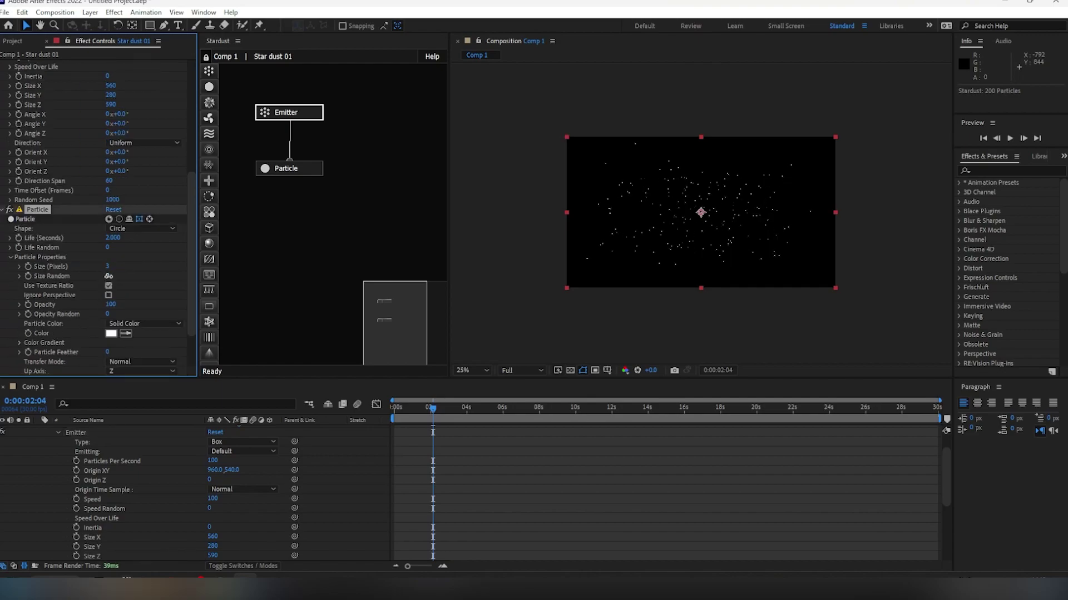
text(50)
key(Return)
click(312, 237)
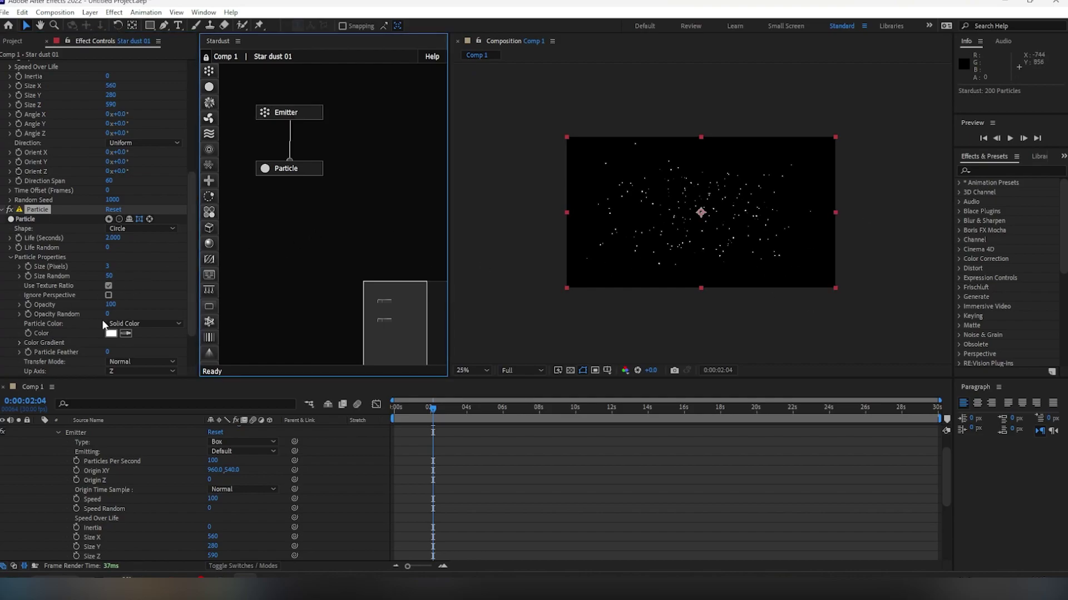
click(110, 304)
text(5)
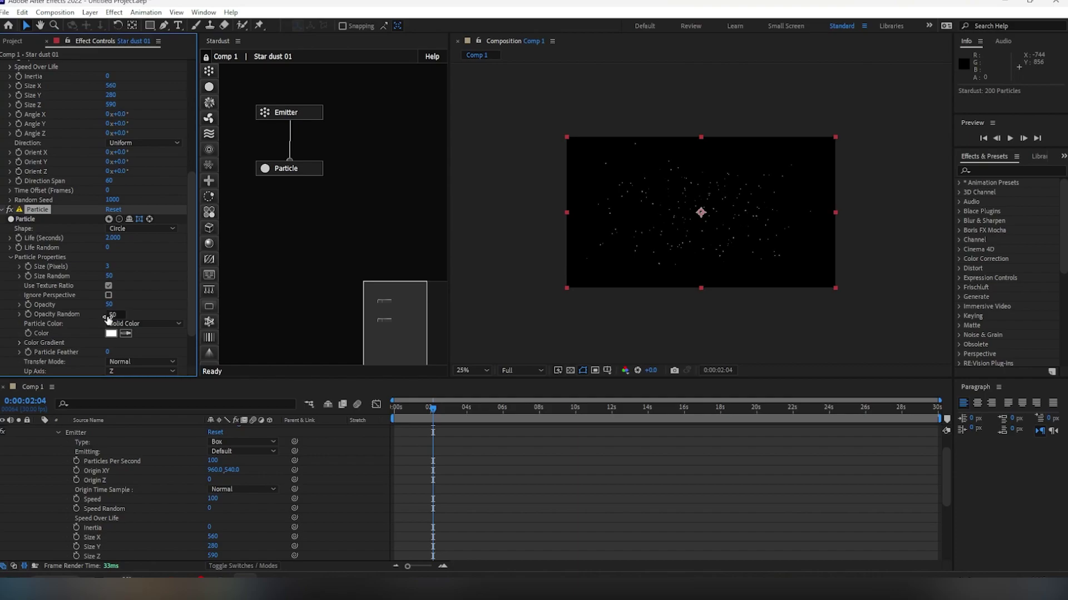
scroll(695, 220, up, 2)
key(comma)
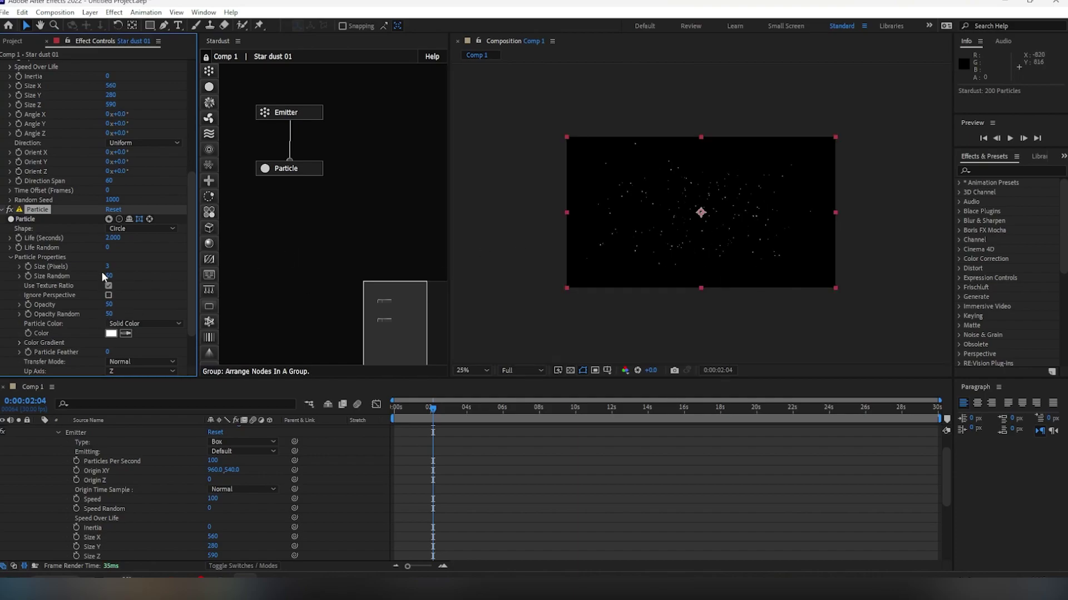
click(328, 215)
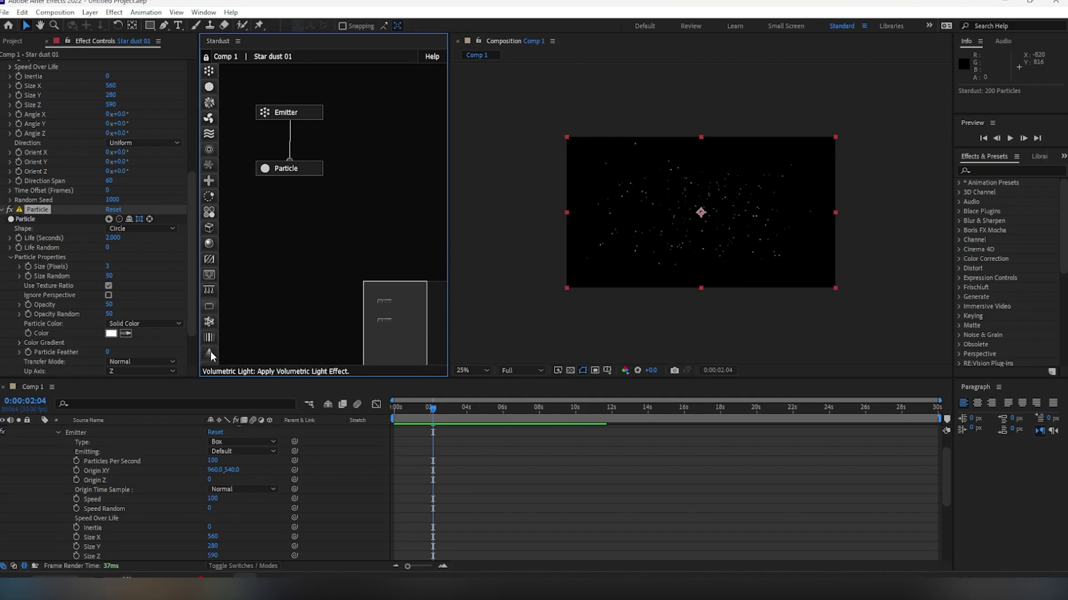
Add a Replica node below Particle with Replicate Type set to Corners
mouse_move(208, 165)
mouse_down()
mouse_move(268, 228)
mouse_move(288, 215)
mouse_up()
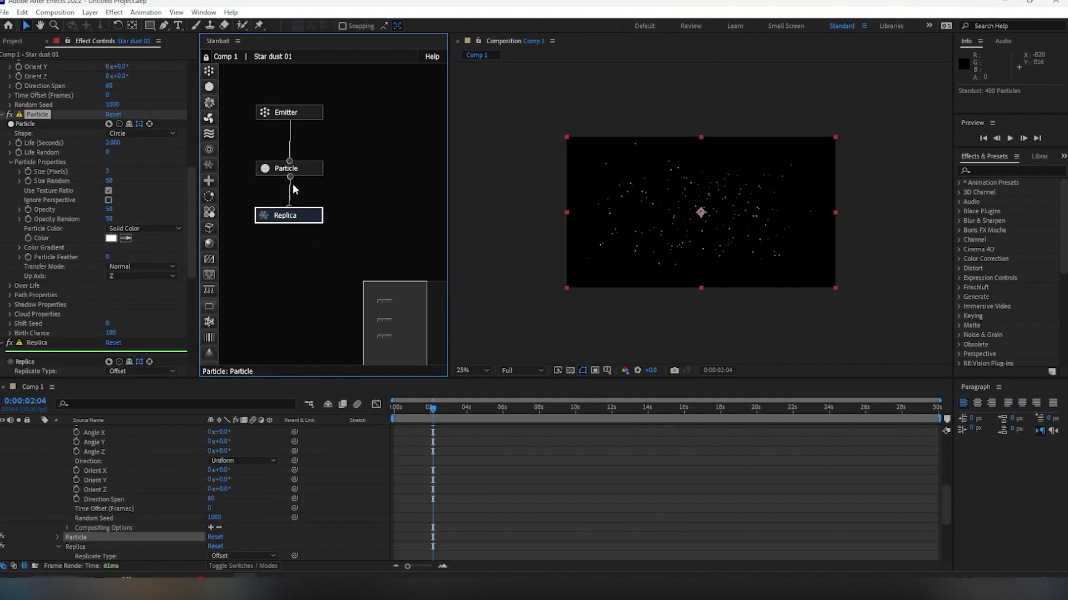
click(296, 216)
scroll(46, 215, down, 1)
scroll(47, 219, down, 4)
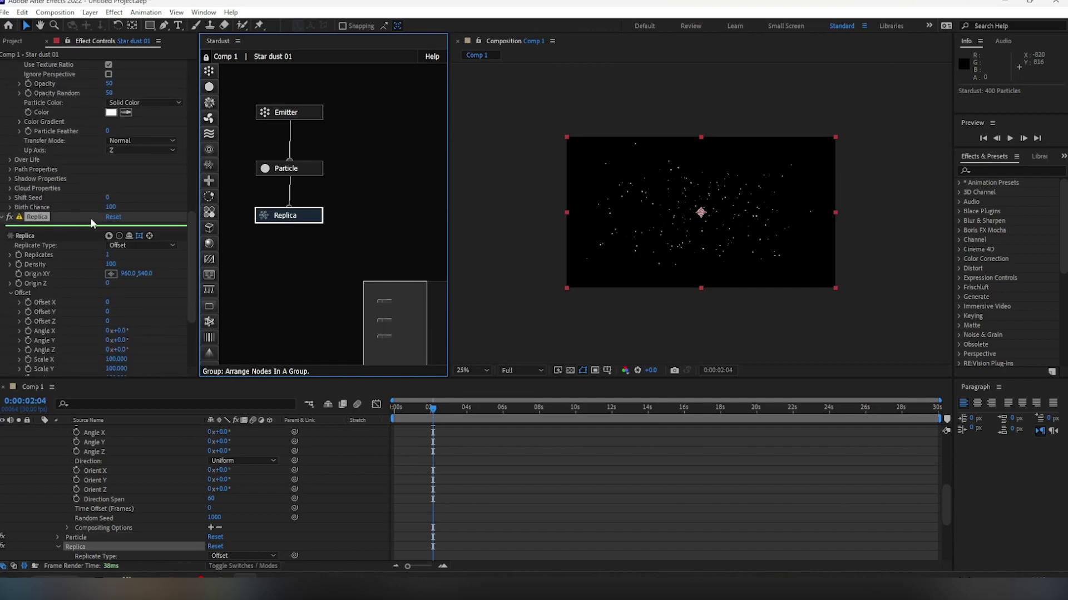
key(period)
key(period)
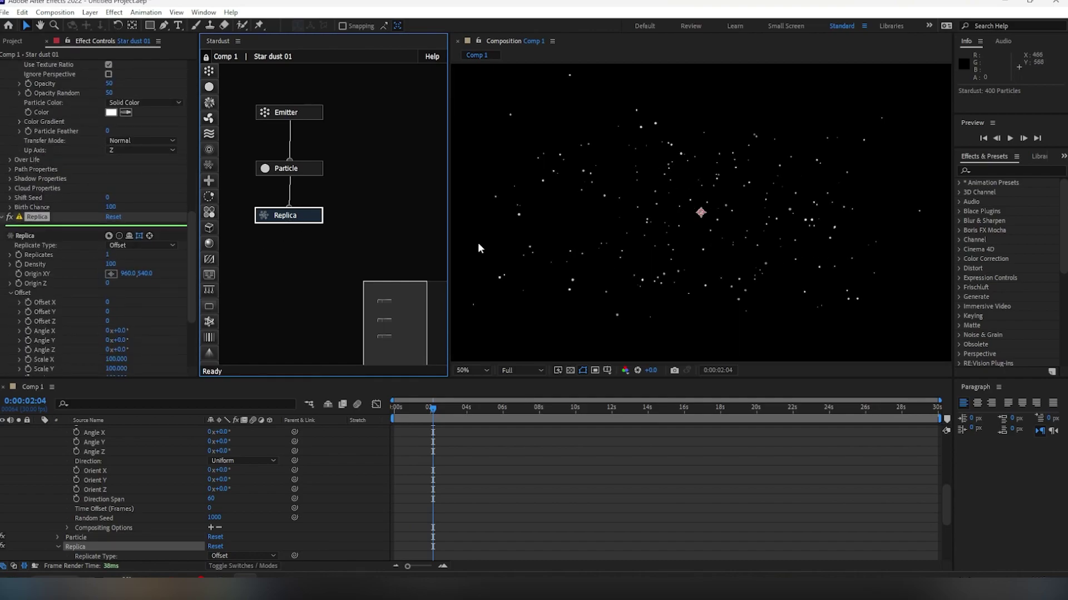
click(139, 246)
click(150, 307)
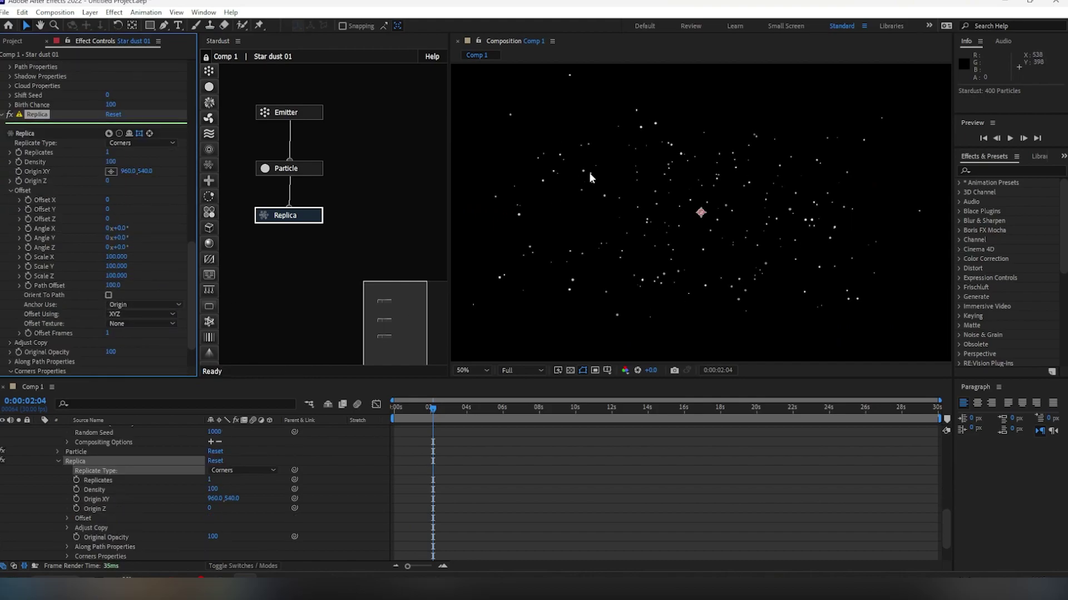
Set the Replica Offset X to 120, replicates to 450 and density to 3500
click(108, 199)
text(0)
key(Return)
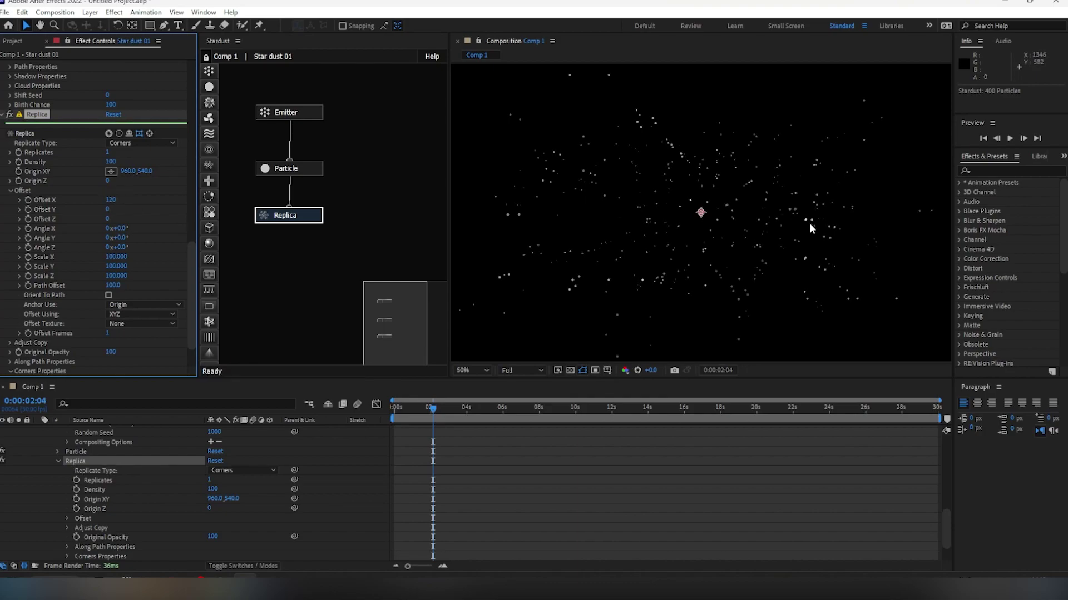
click(108, 152)
text(450)
key(Return)
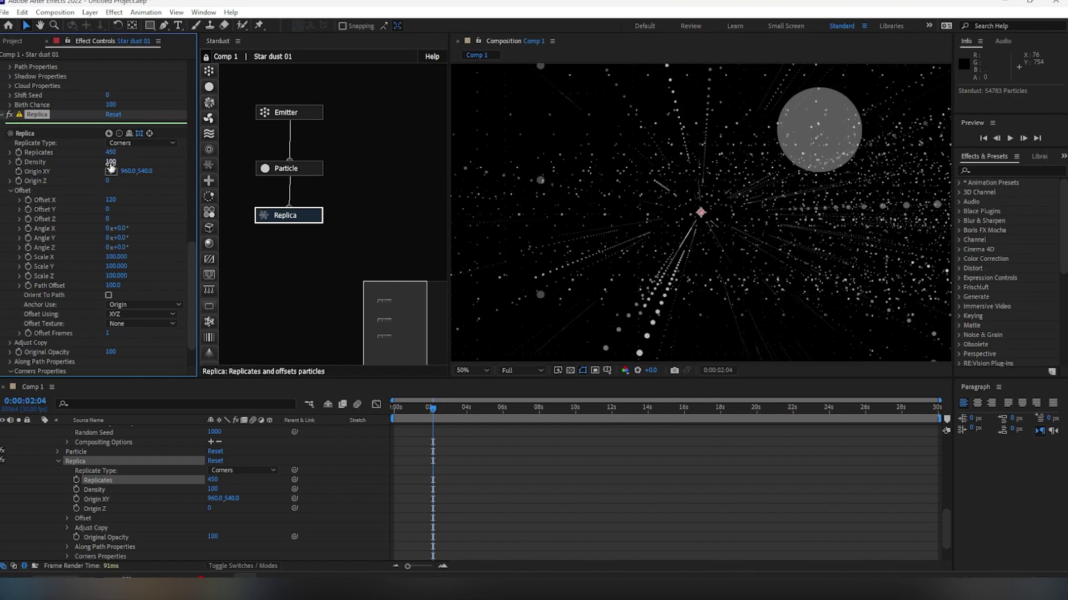
click(114, 161)
text(3500)
key(Return)
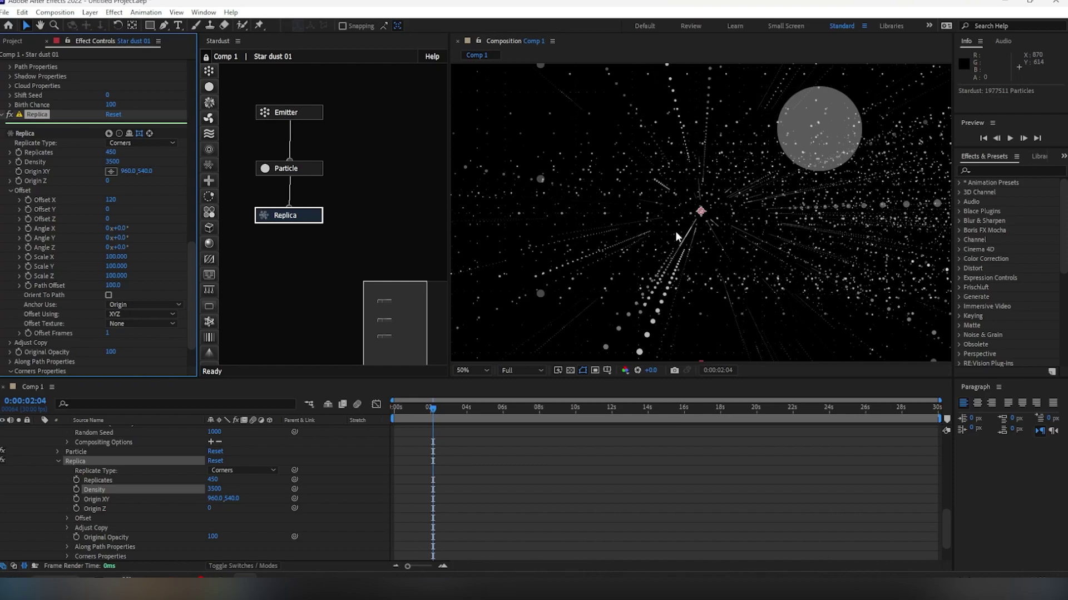
Save the project as 01.aep
key(ctrl+s)
text(01)
key(Return)
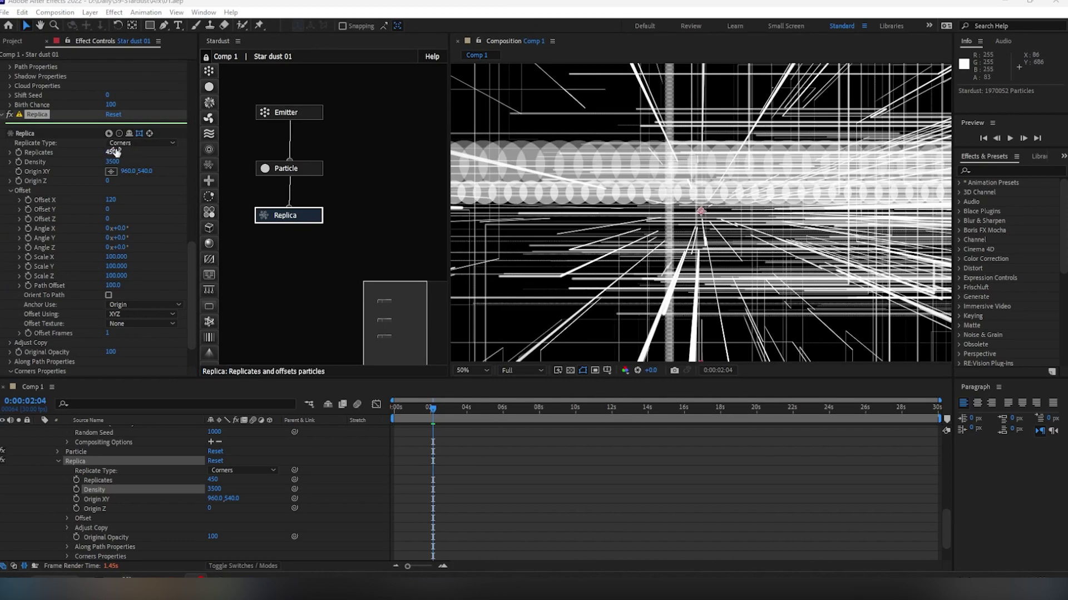
Lower the Replica replicates count to 350
click(113, 152)
text(35)
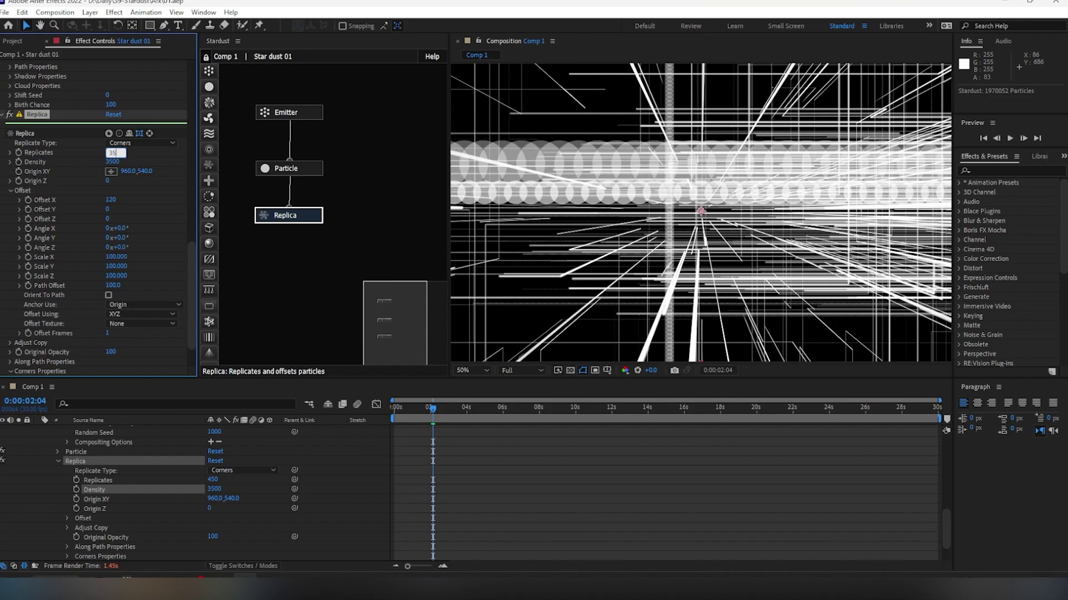
text(0)
key(Return)
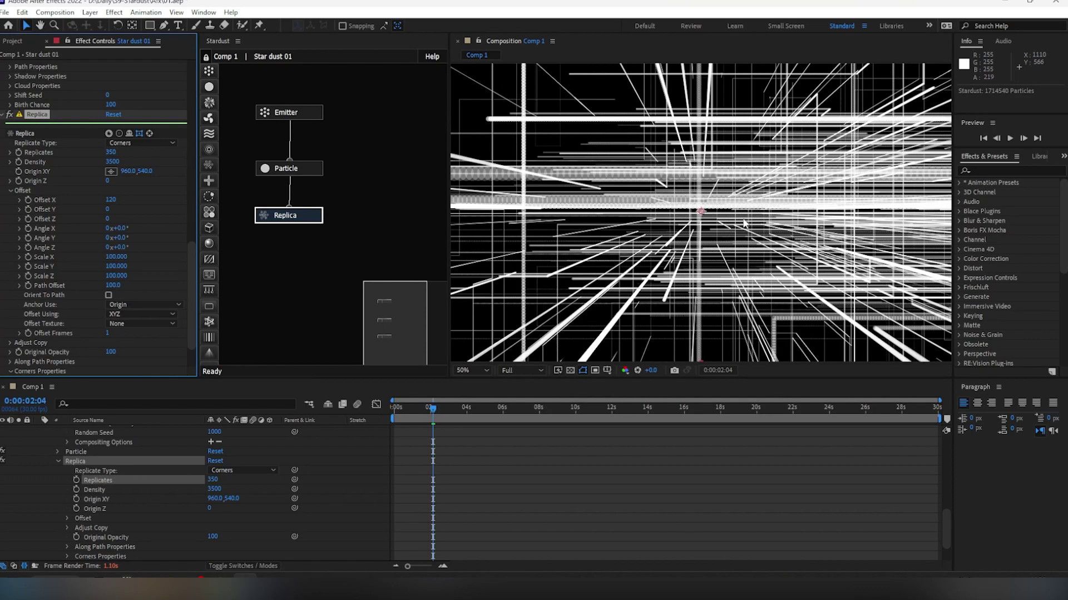
key(comma)
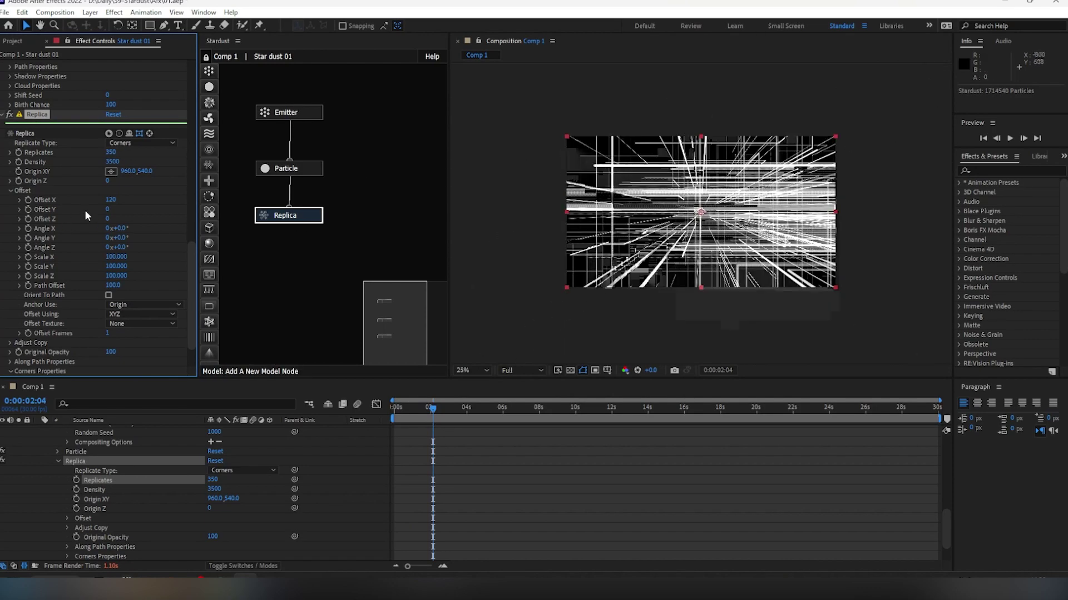
scroll(73, 204, down, 2)
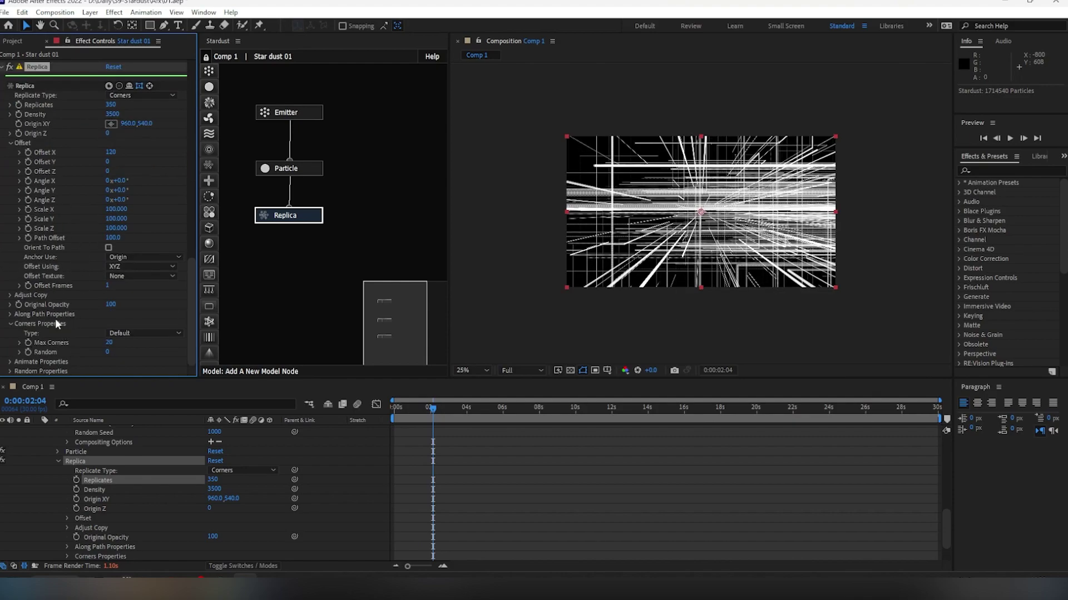
scroll(68, 204, up, 5)
scroll(66, 203, up, 1)
scroll(63, 203, up, 4)
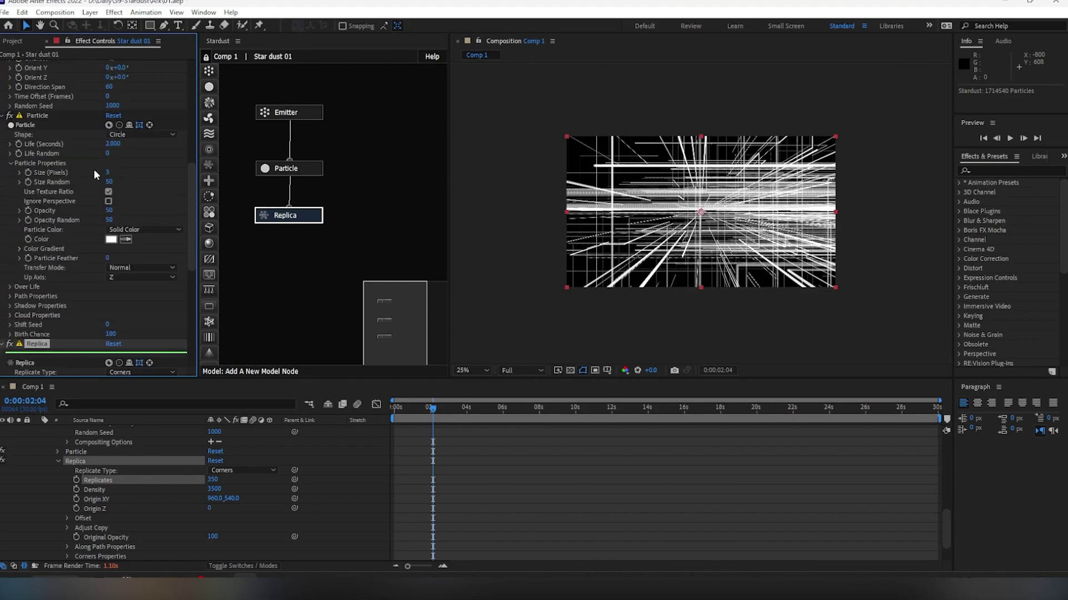
Reduce particle size to 1 and set Particle Color to Color Over Life
click(107, 173)
text(1)
key(Return)
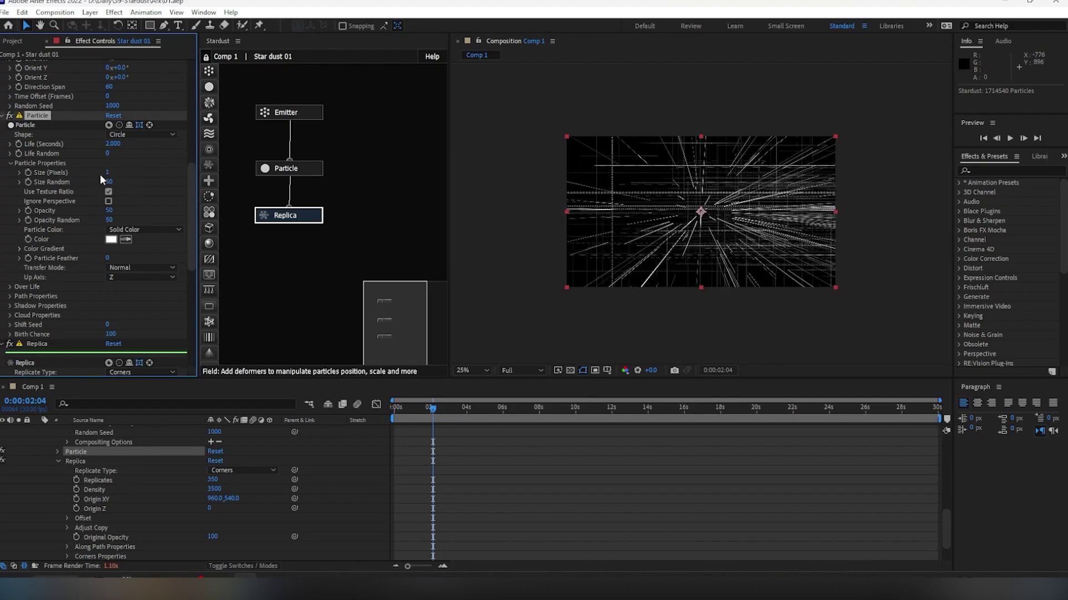
scroll(119, 201, up, 3)
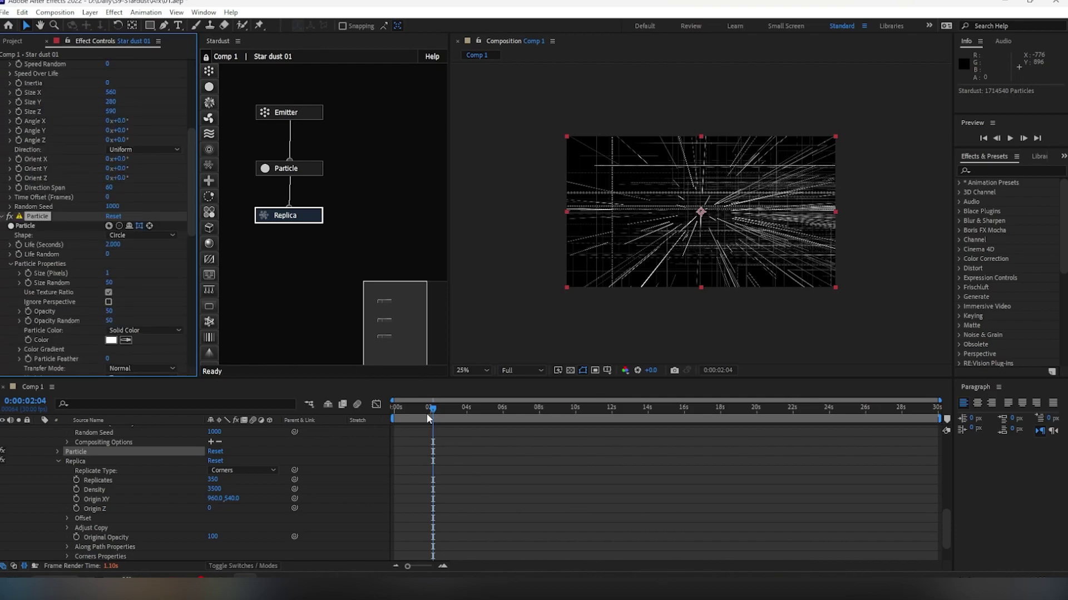
scroll(46, 255, down, 4)
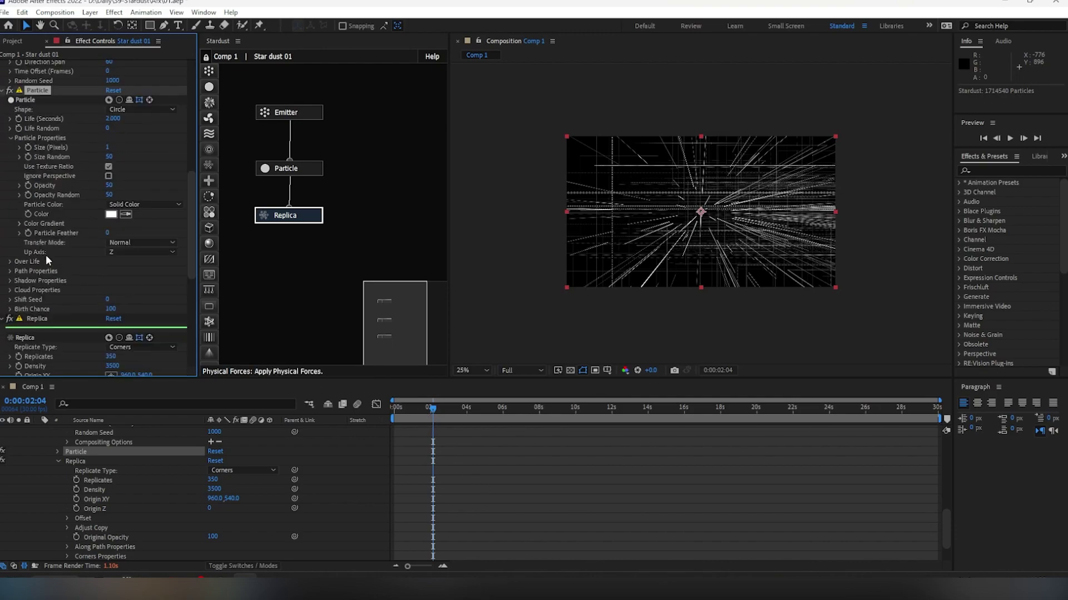
click(127, 204)
click(133, 226)
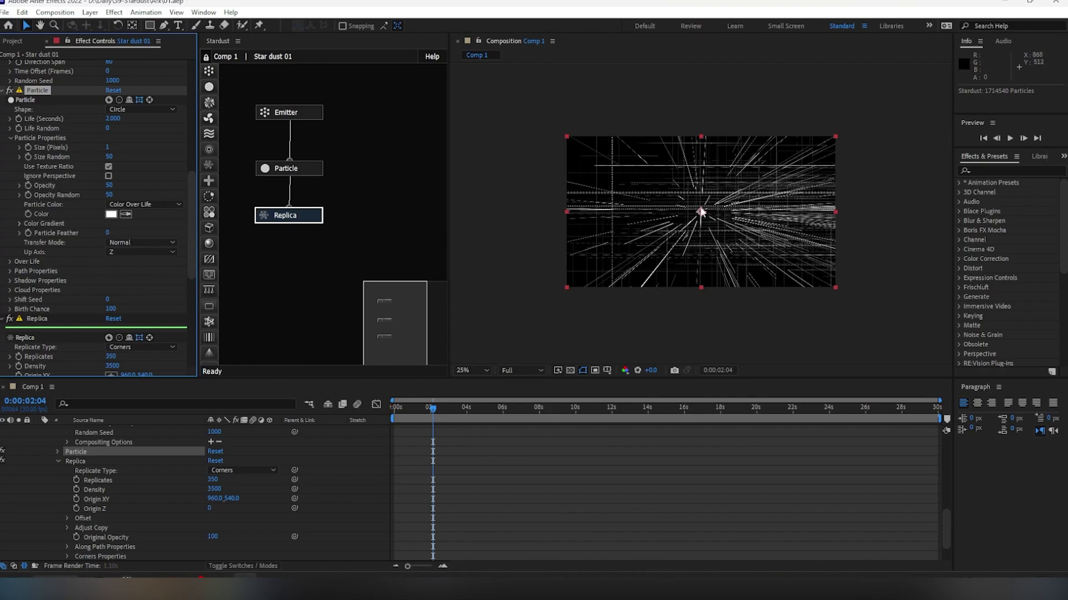
Apply the Color 04 gradient preset to the Color Over Life gradient
click(20, 223)
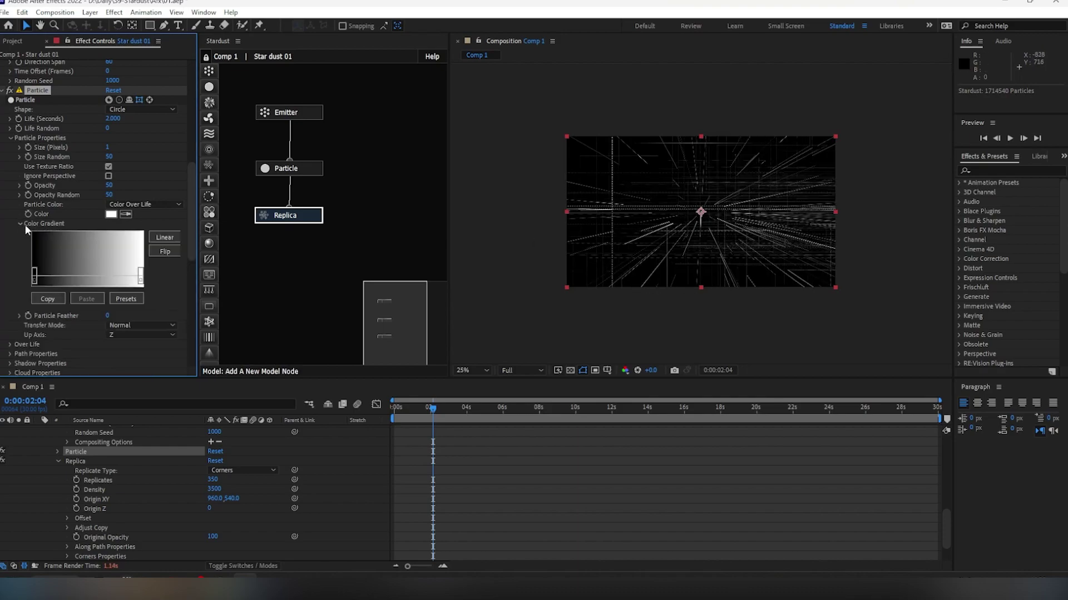
click(124, 300)
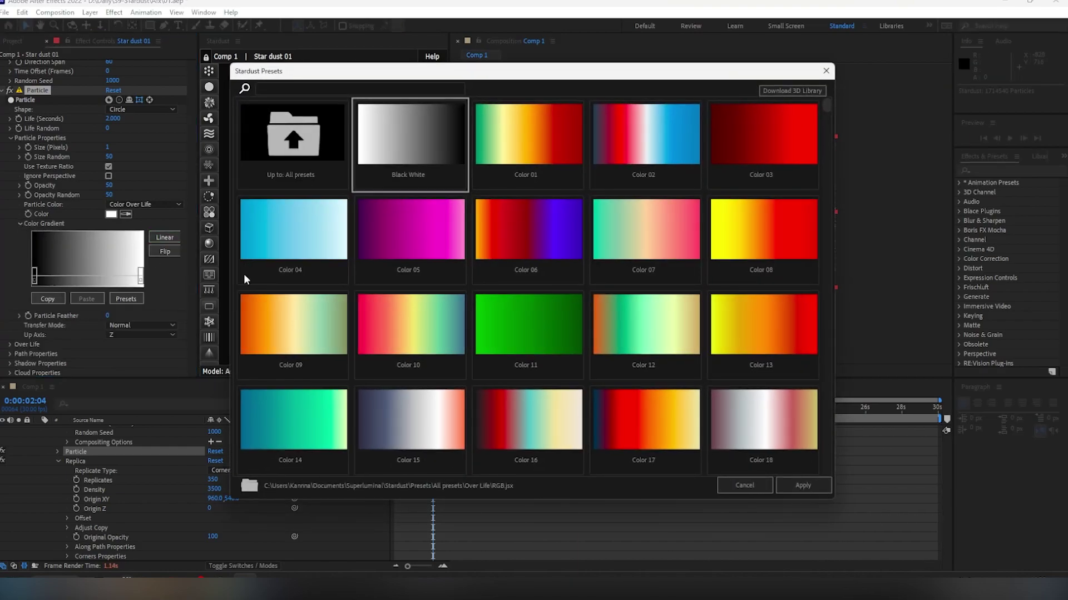
click(308, 237)
click(806, 487)
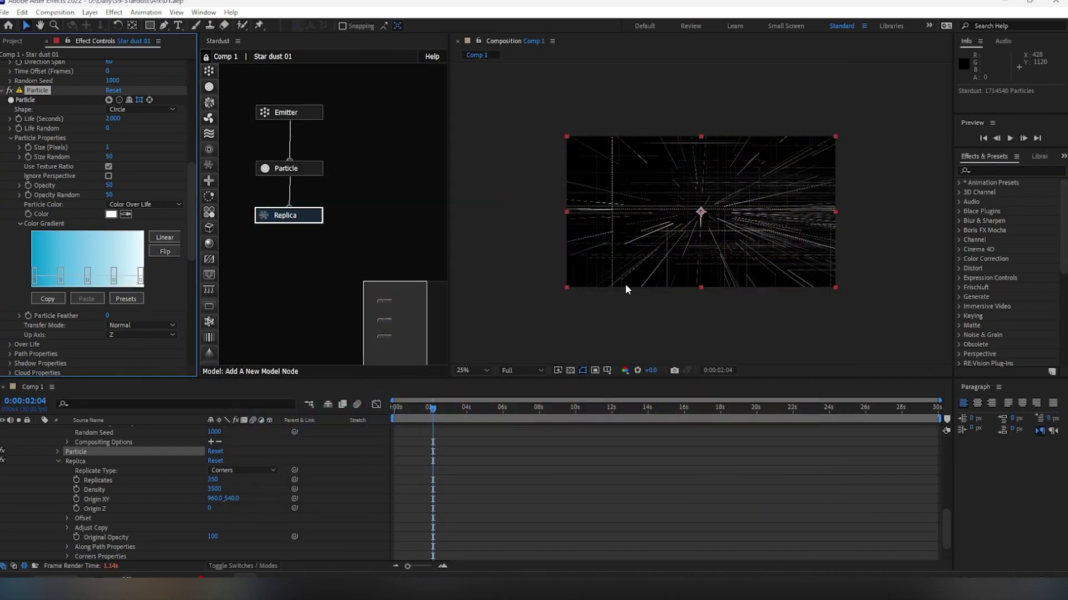
Recolour one gradient stop to a bright pink
double_click(114, 281)
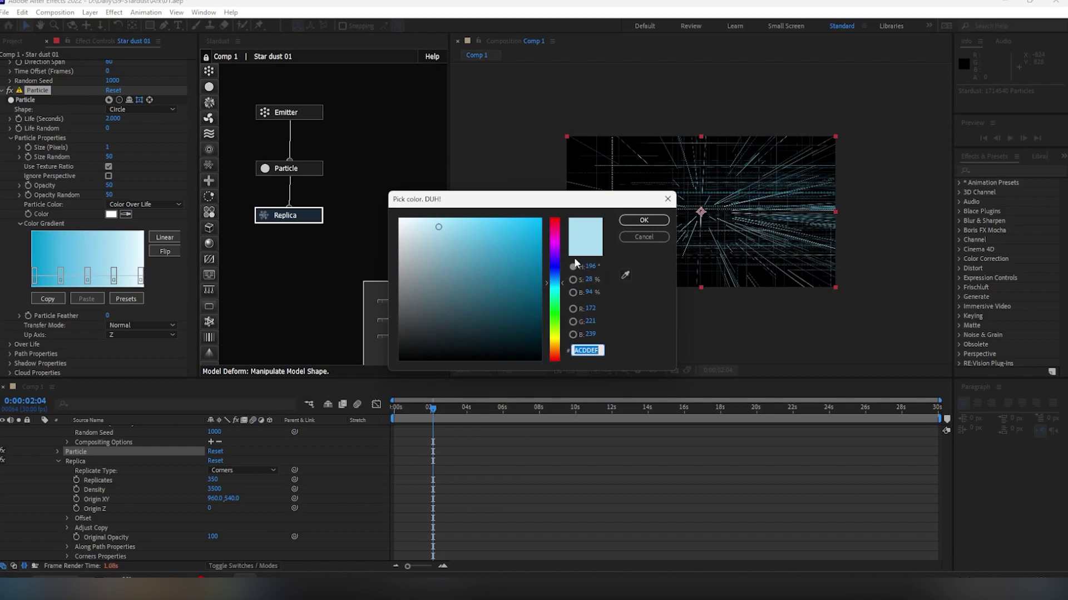
click(556, 254)
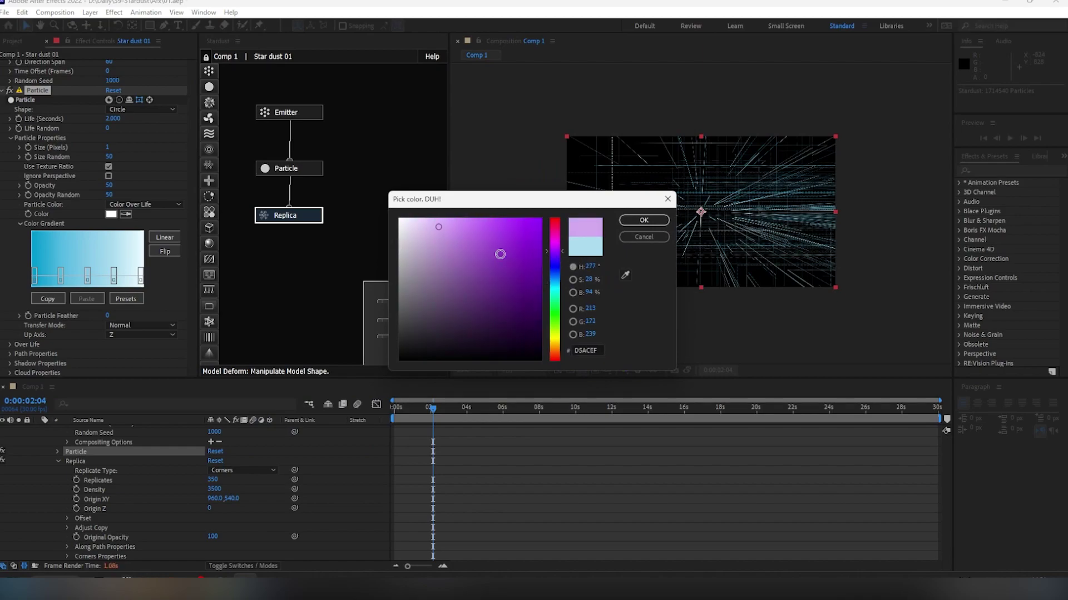
drag(501, 254, 504, 218)
click(560, 247)
drag(558, 241, 559, 233)
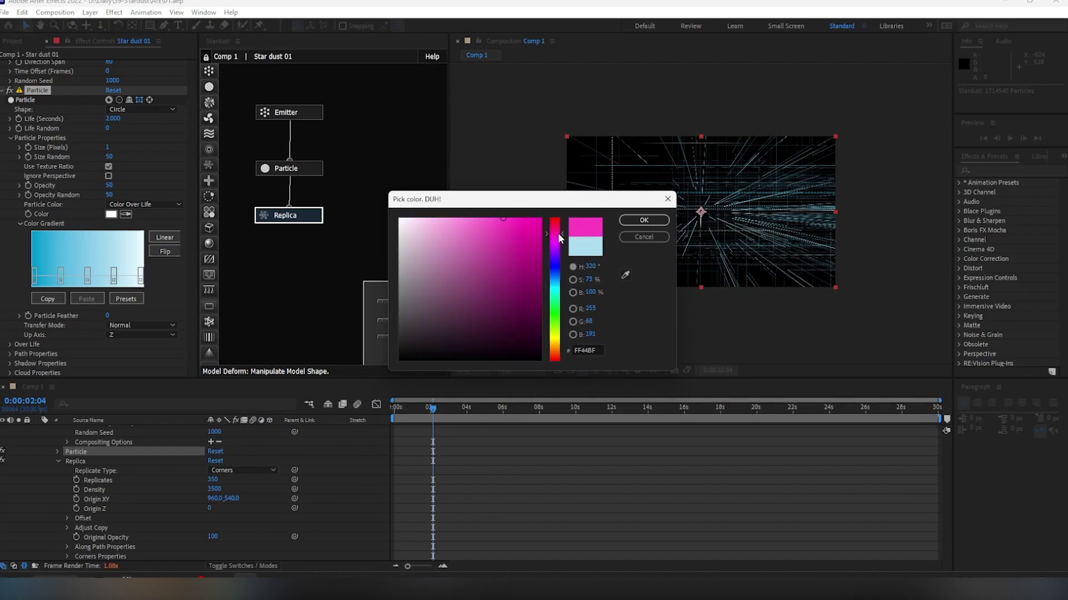
click(639, 221)
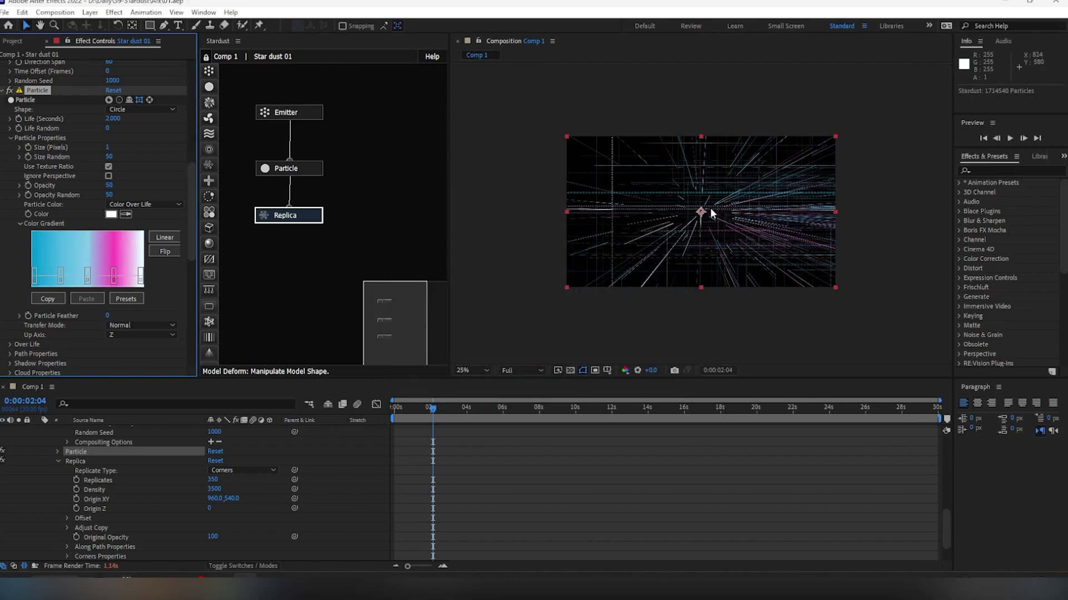
Recolour another gradient stop to light cyan (82E0FF)
double_click(115, 278)
drag(555, 268, 558, 288)
drag(485, 238, 470, 214)
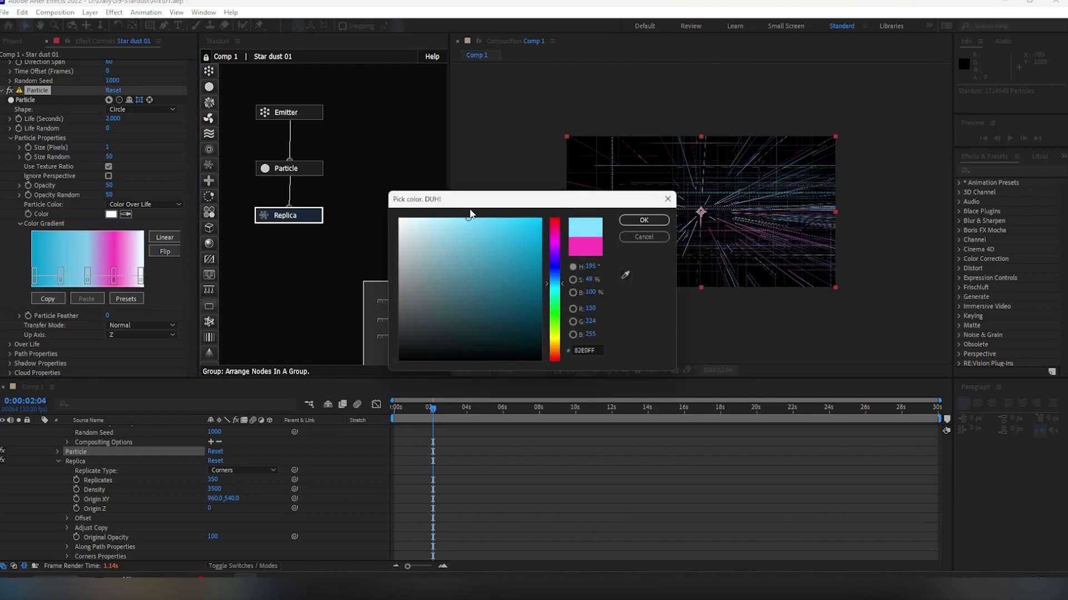
click(637, 224)
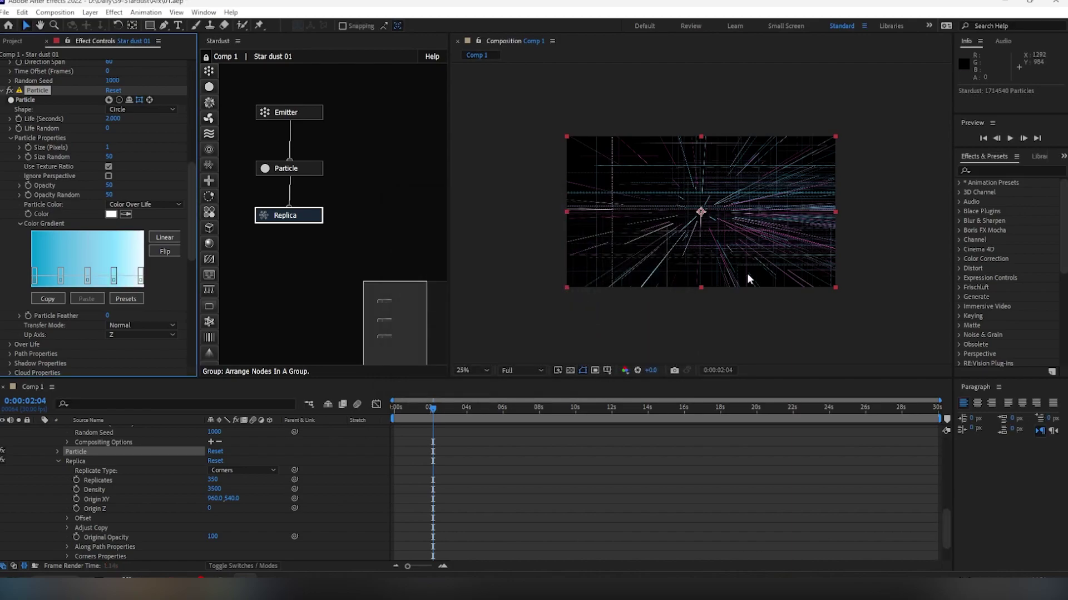
Recolour a third gradient stop to deep blue (4873FF)
double_click(116, 282)
click(556, 276)
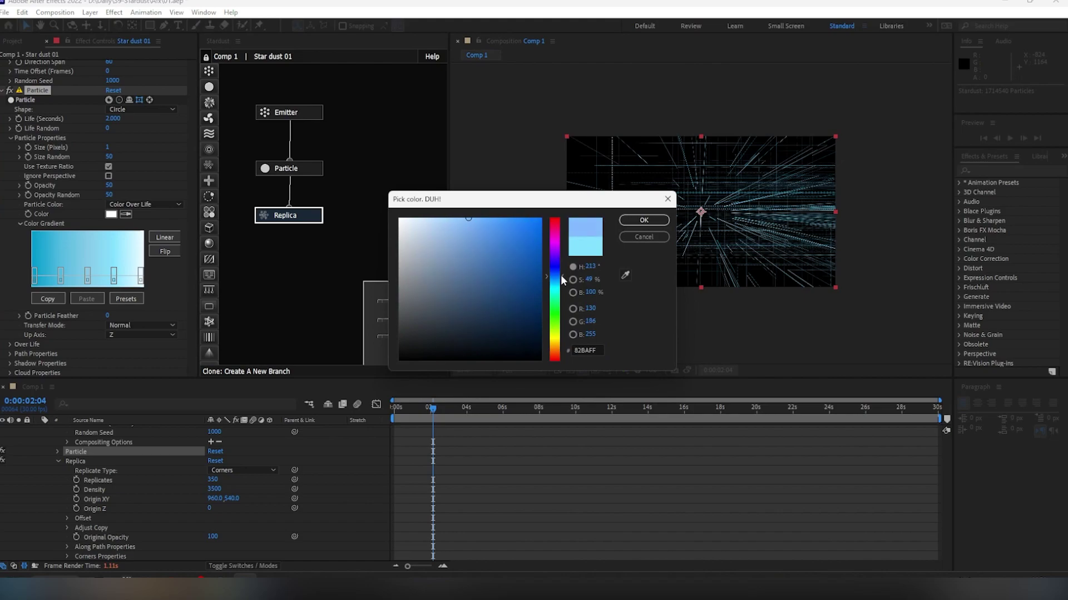
drag(561, 278, 562, 272)
click(500, 218)
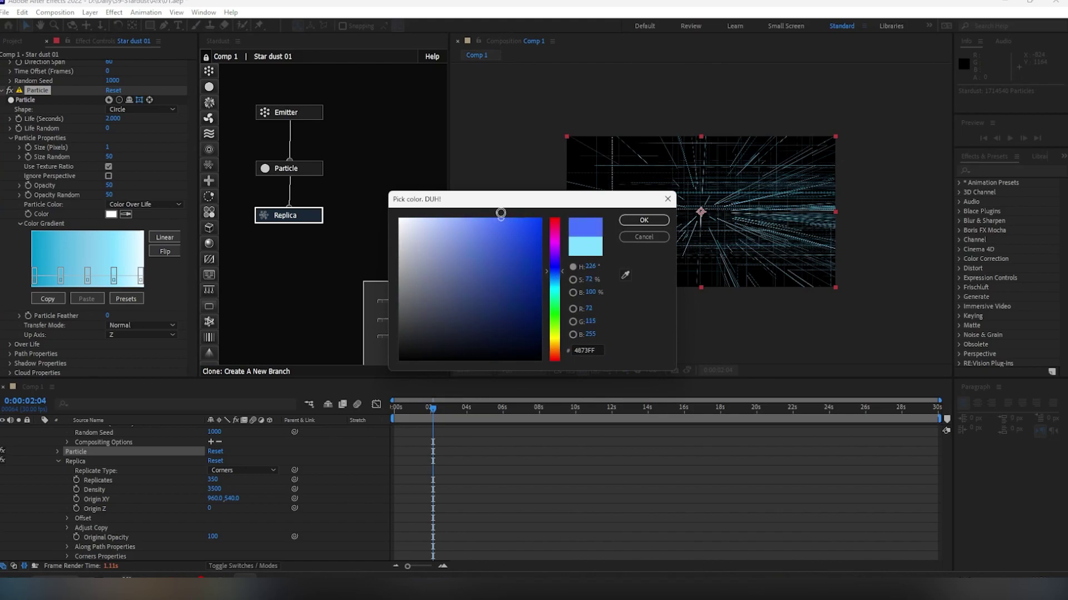
click(643, 221)
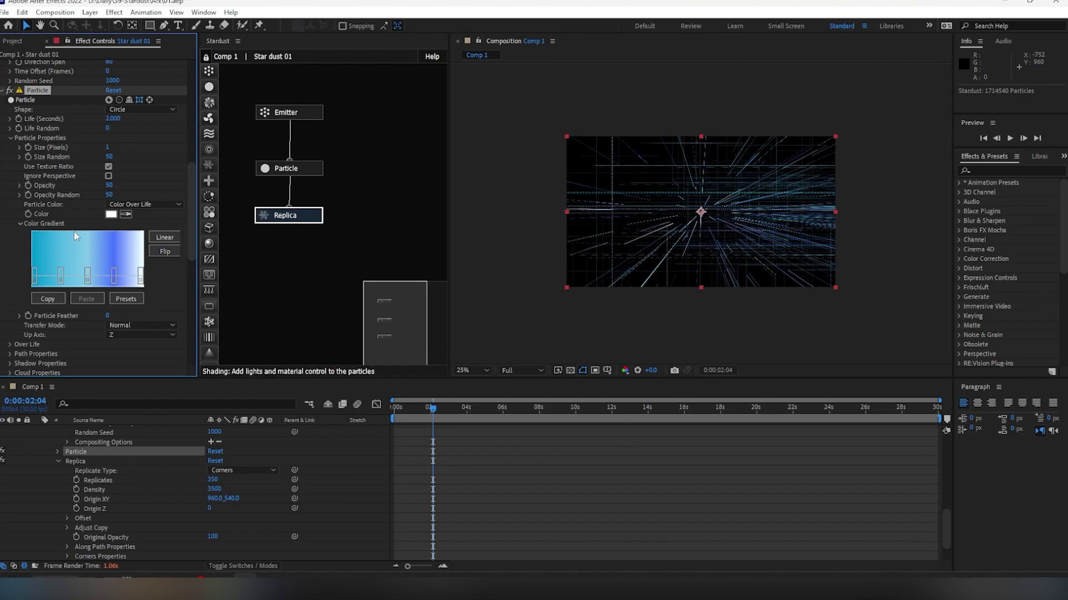
scroll(74, 231, up, 3)
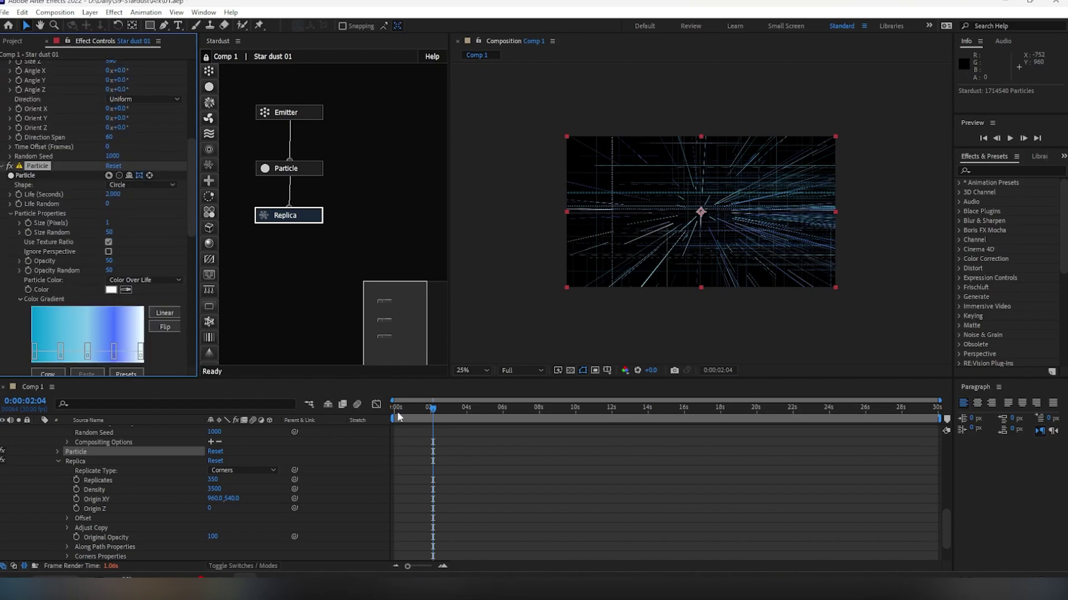
drag(397, 408, 363, 424)
key(space)
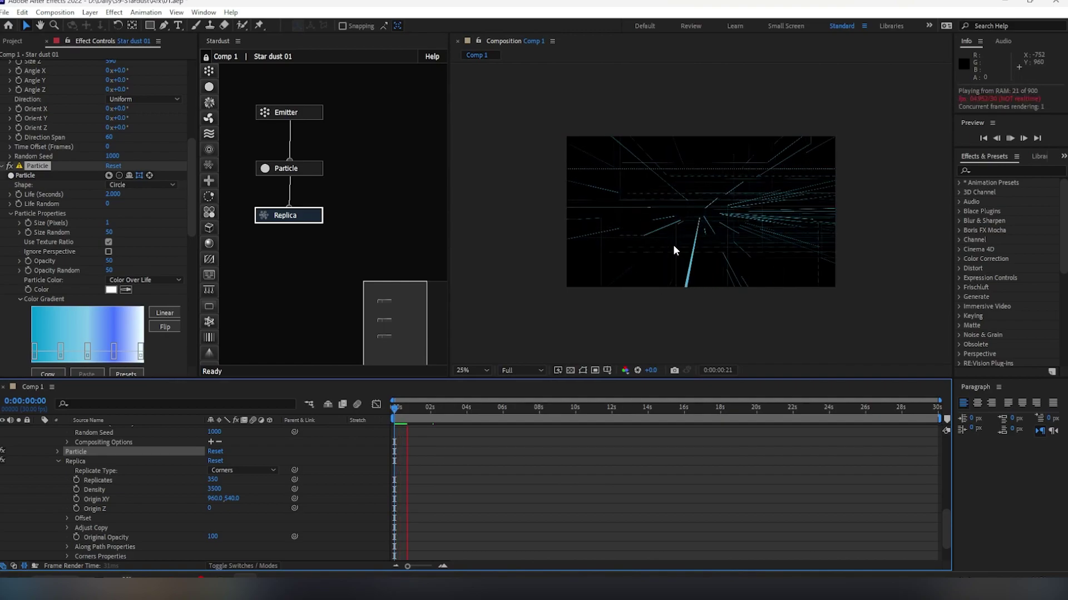
key(space)
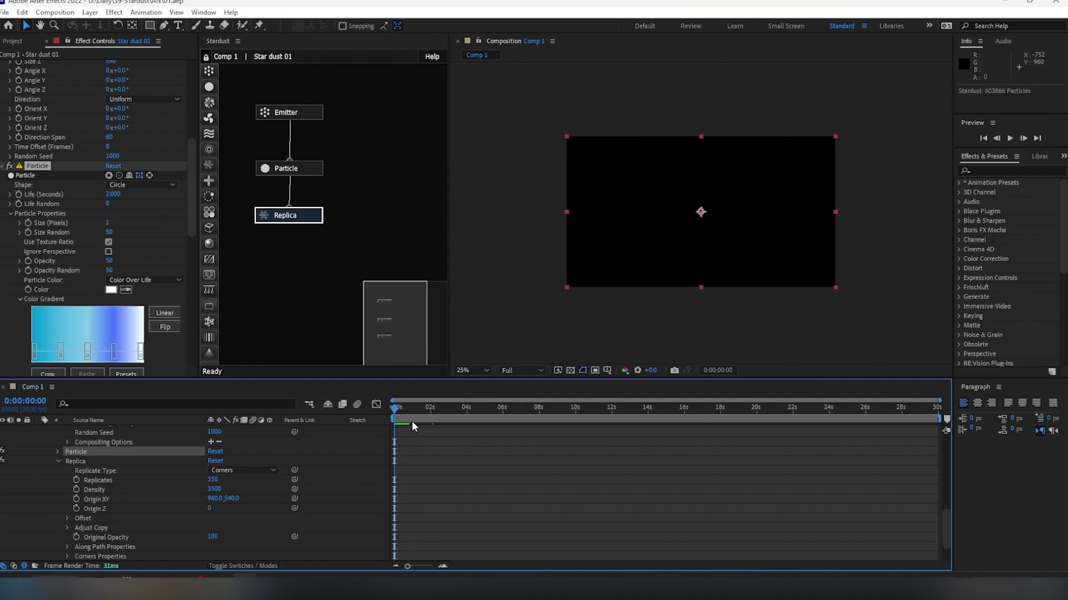
key(space)
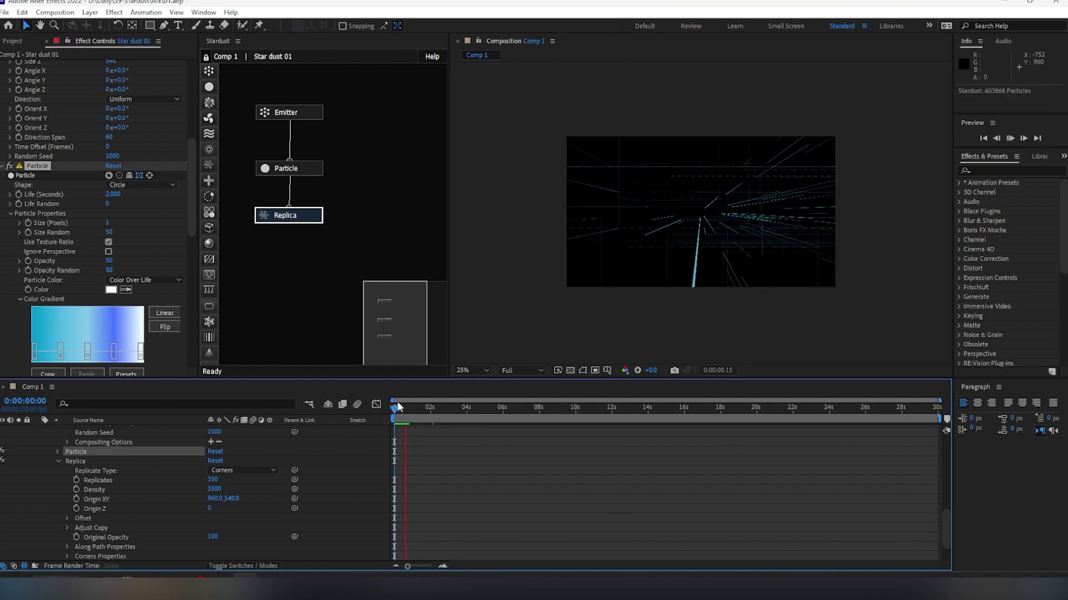
click(399, 408)
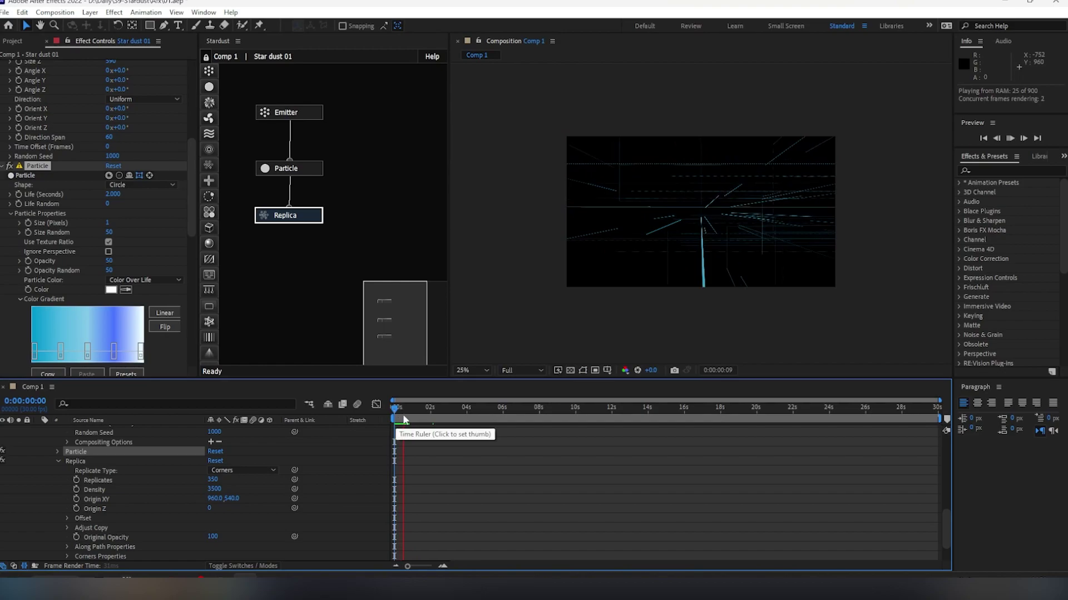
drag(396, 414, 442, 412)
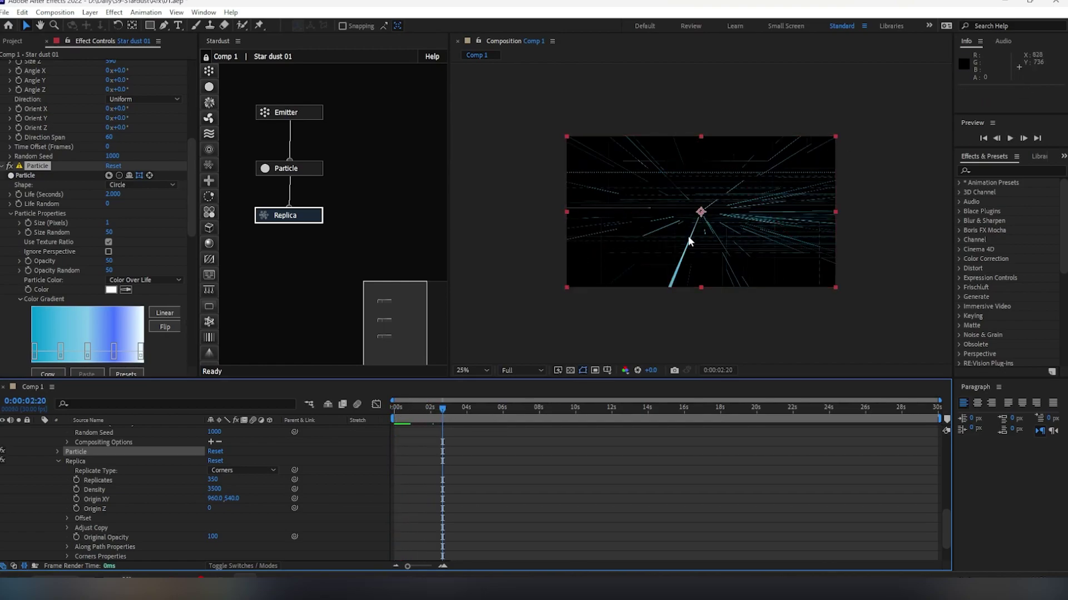
scroll(149, 168, up, 5)
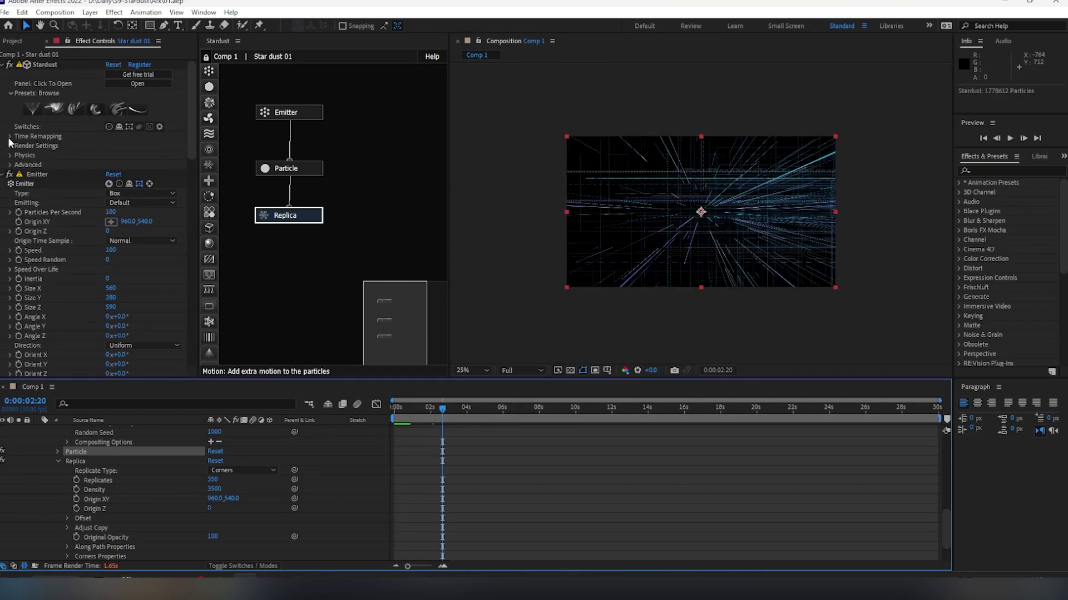
Enable Stardust Time Remapping at 10 seconds and return to the comp start
click(10, 137)
click(109, 146)
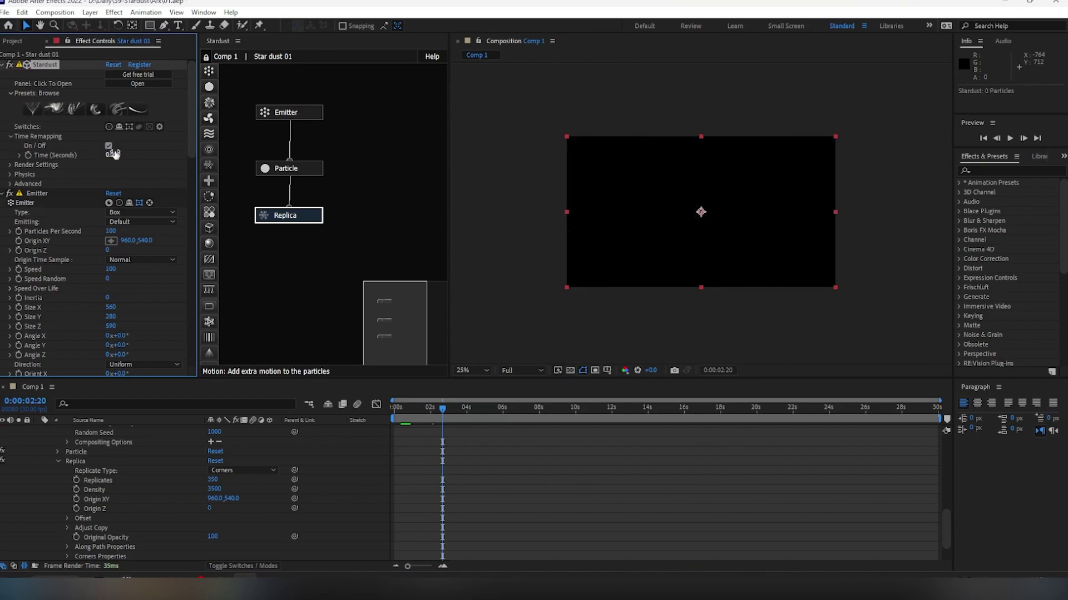
click(111, 155)
text(10)
key(Return)
drag(426, 408, 348, 395)
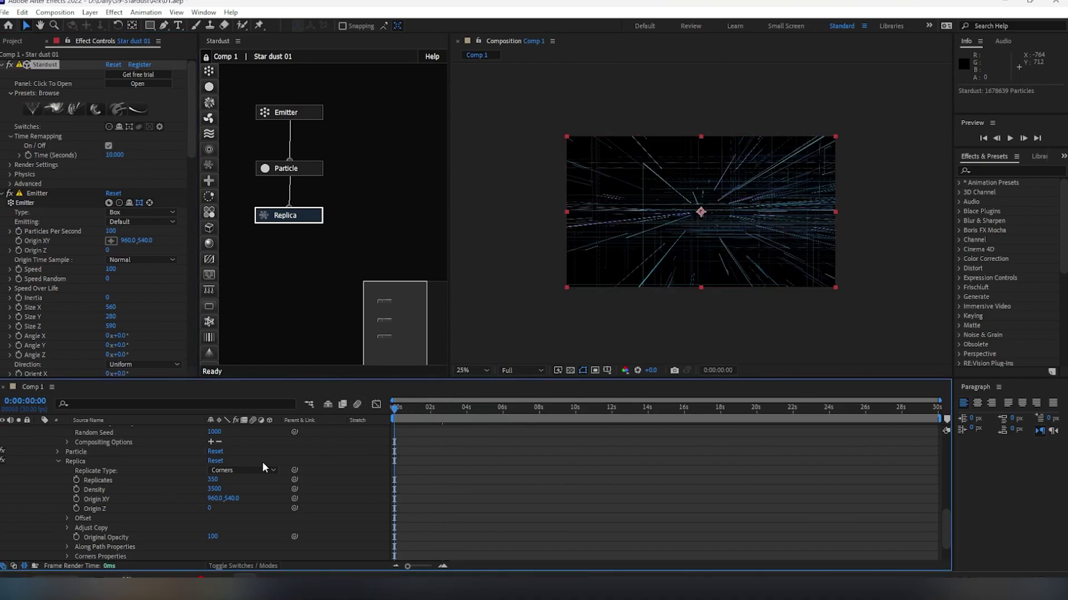
scroll(47, 456, up, 10)
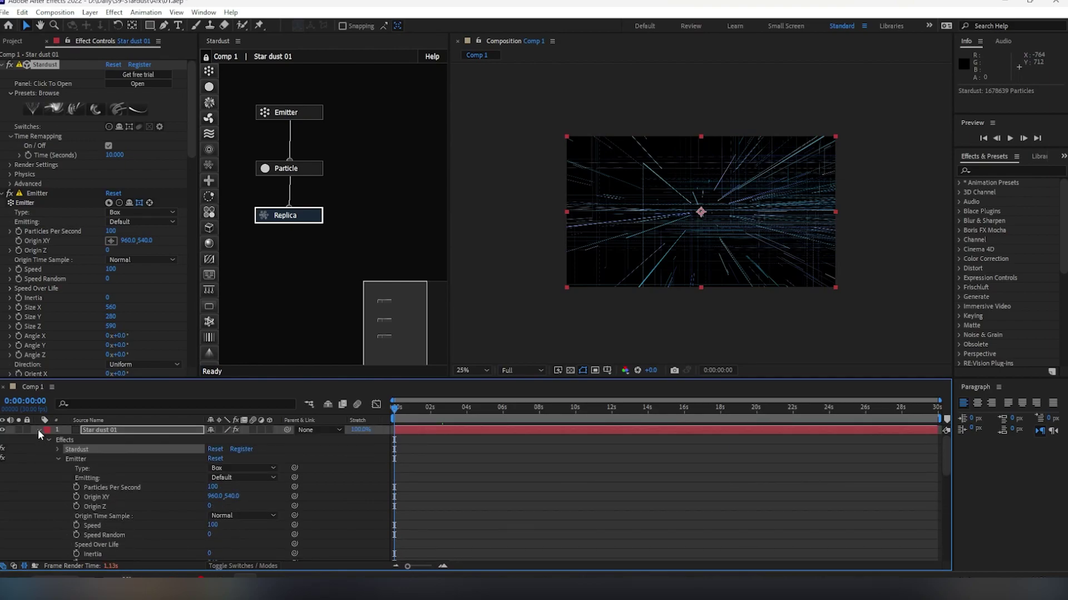
Preview the animation and park the playhead at 0:00:01:22
click(38, 429)
click(80, 499)
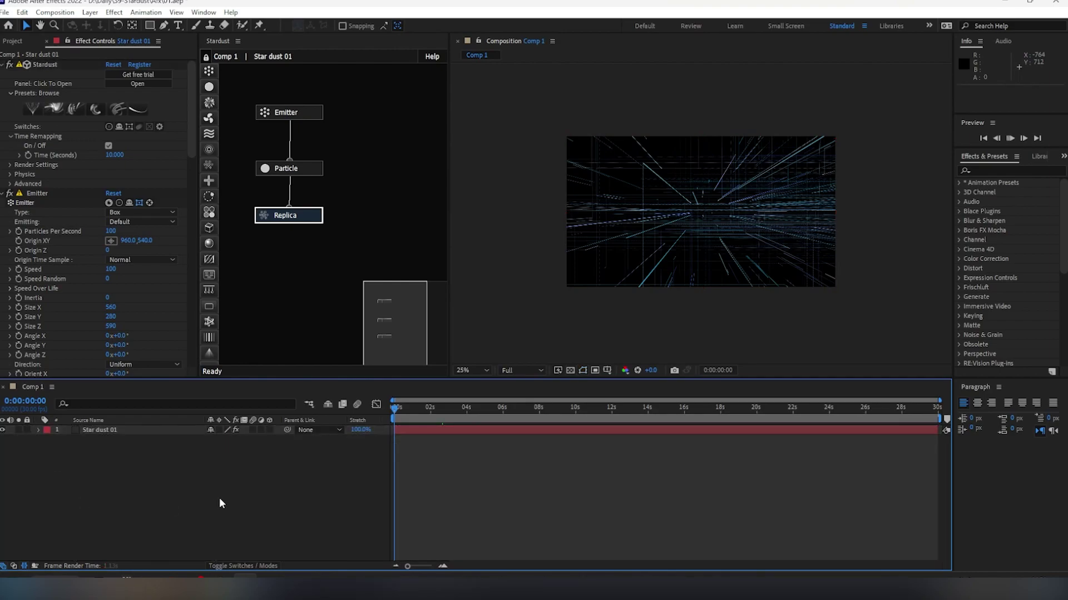
key(space)
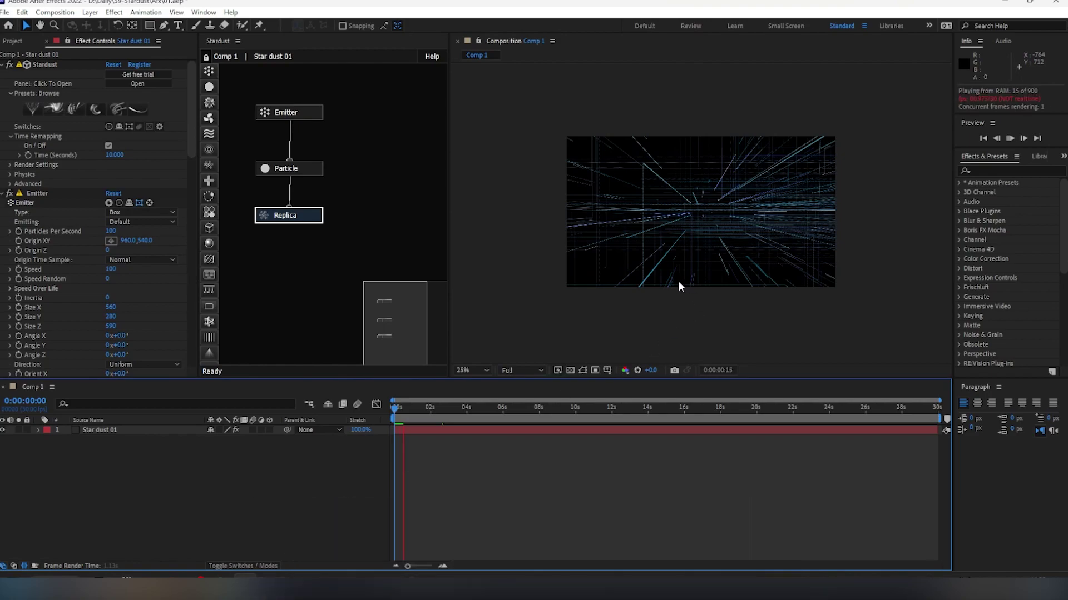
click(412, 409)
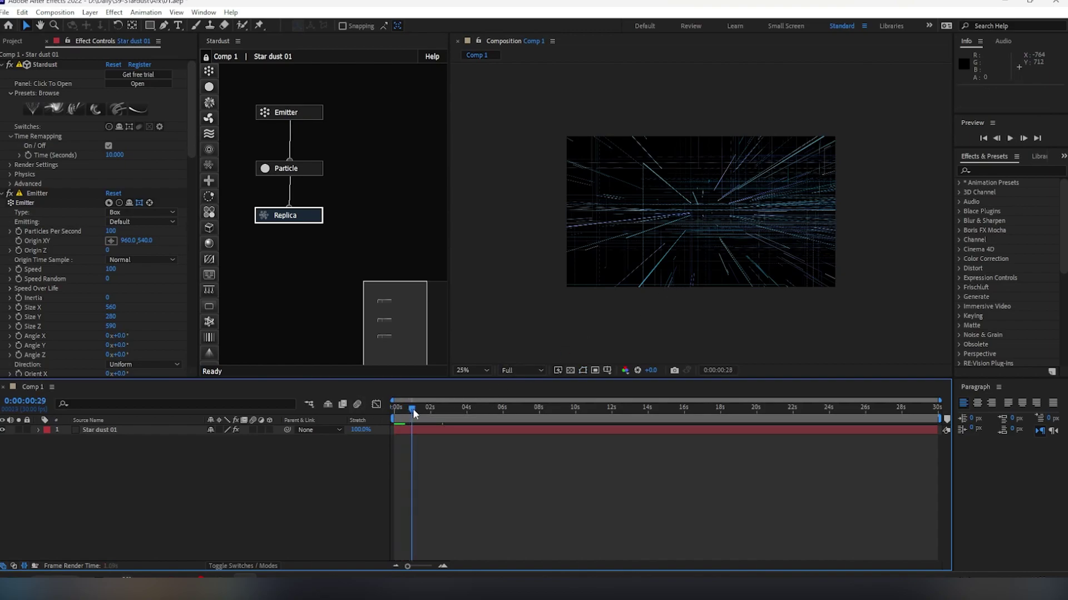
drag(414, 409, 426, 409)
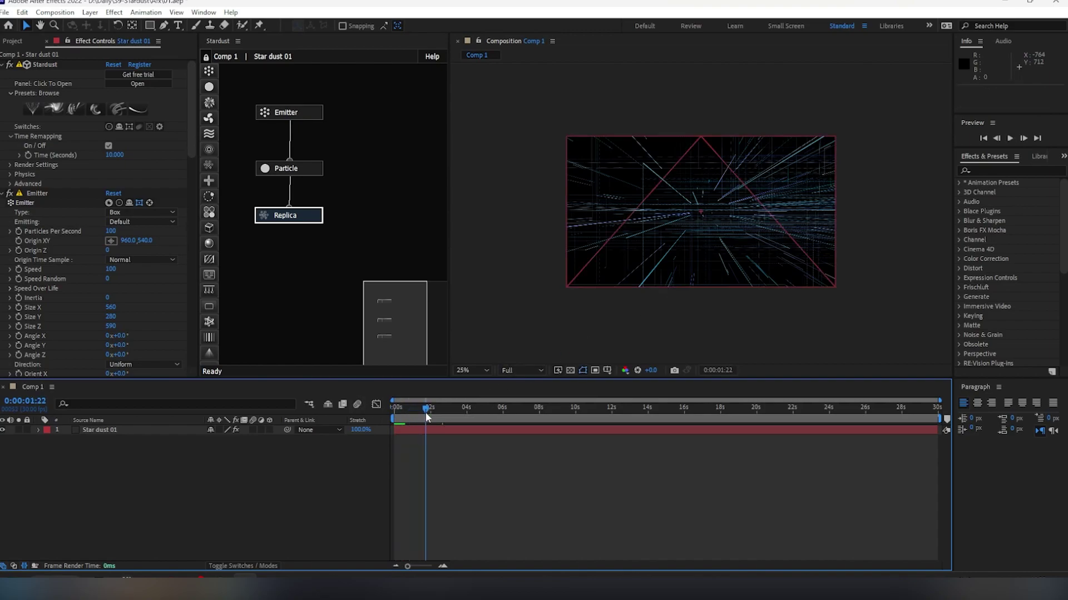
Select Star dust 01, fit the comp in the viewer, and reach the Replica settings
click(119, 430)
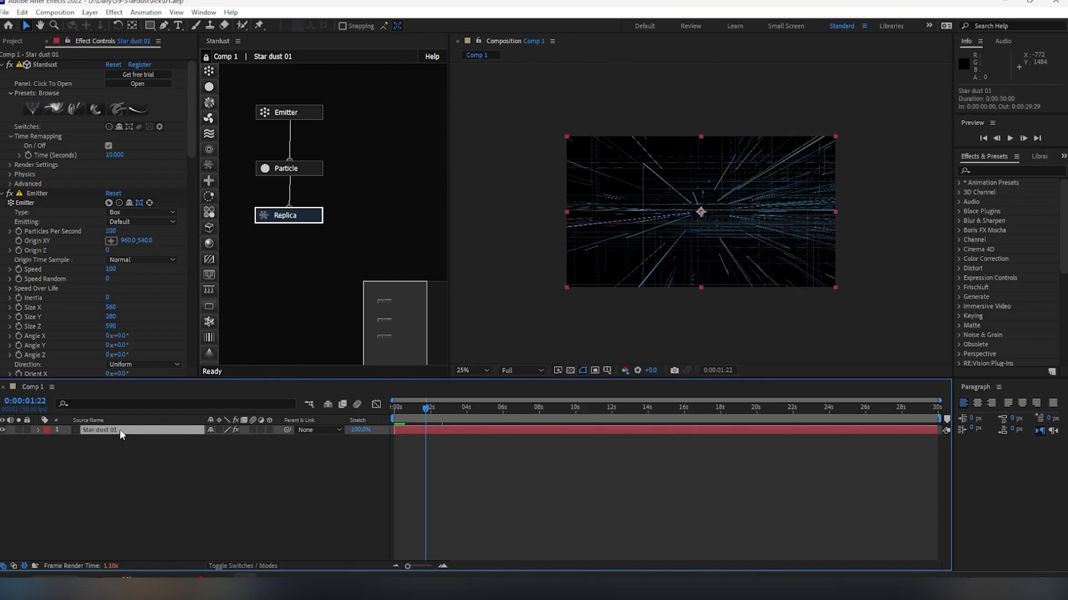
click(487, 370)
click(488, 185)
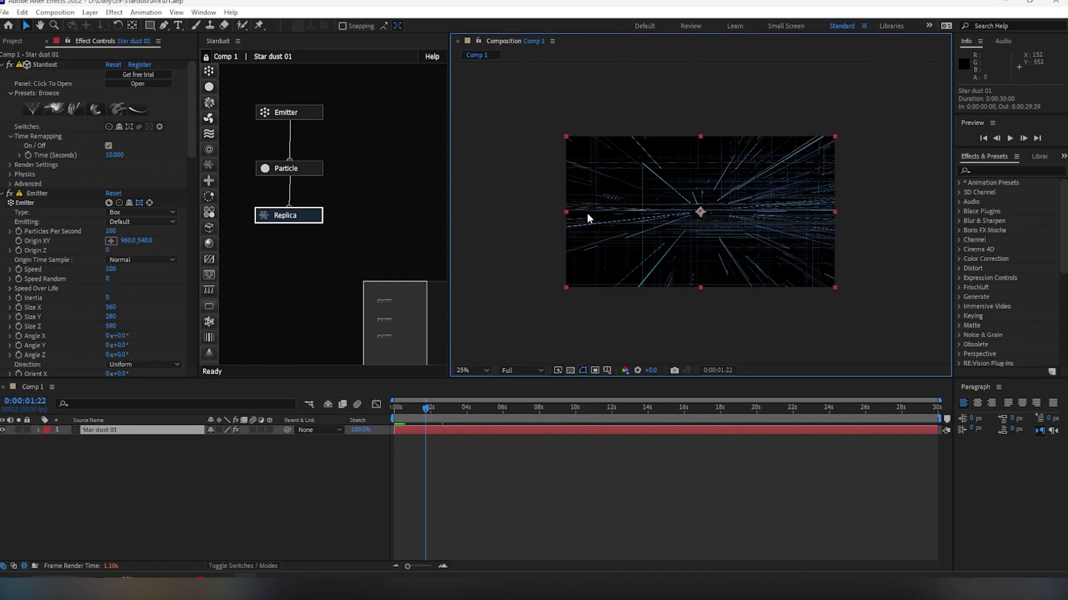
scroll(96, 201, down, 3)
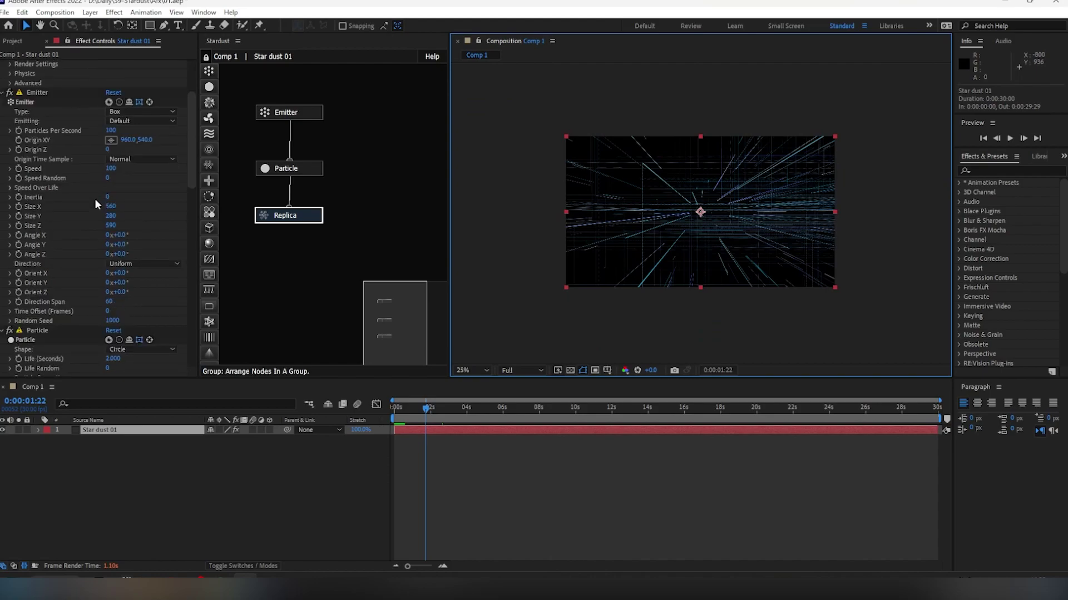
scroll(94, 199, down, 3)
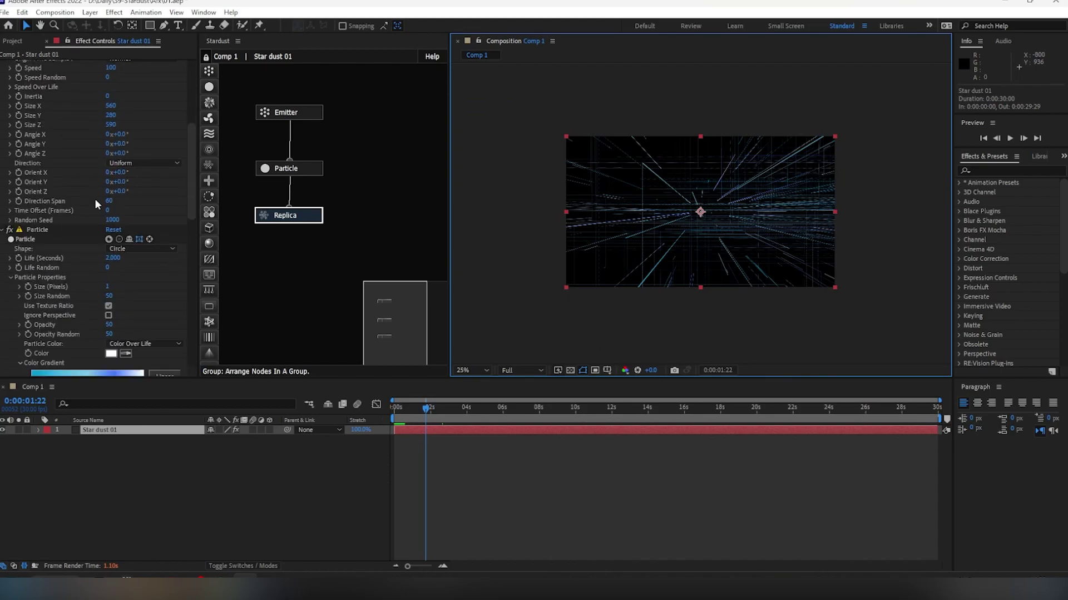
scroll(94, 199, down, 3)
scroll(95, 198, down, 3)
scroll(158, 214, down, 3)
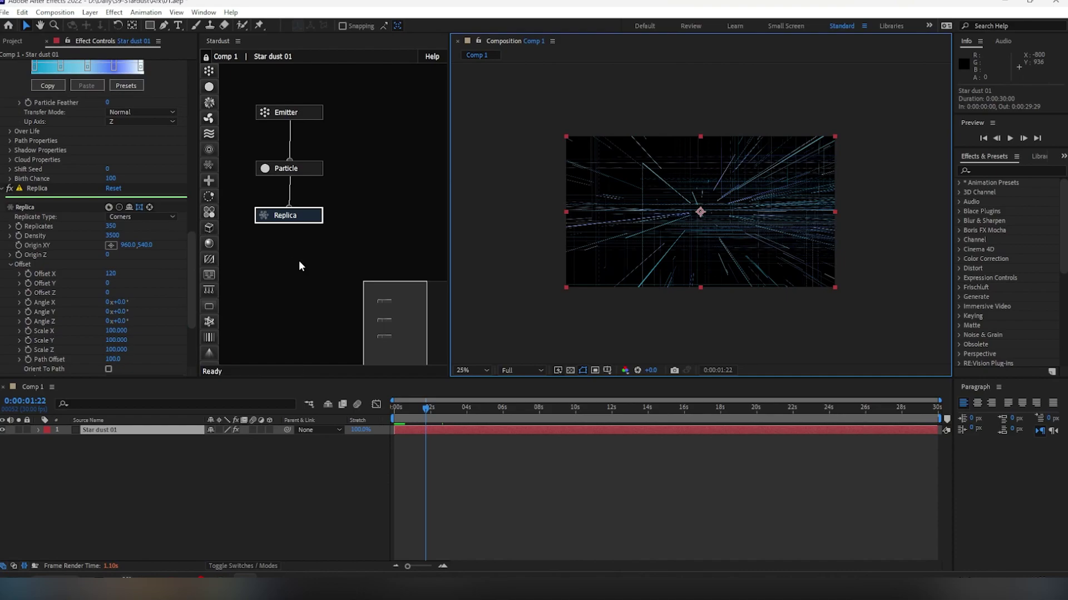
Add a Transform node under Replica with Particles Scale 72 and Opacity 80
drag(209, 180, 259, 261)
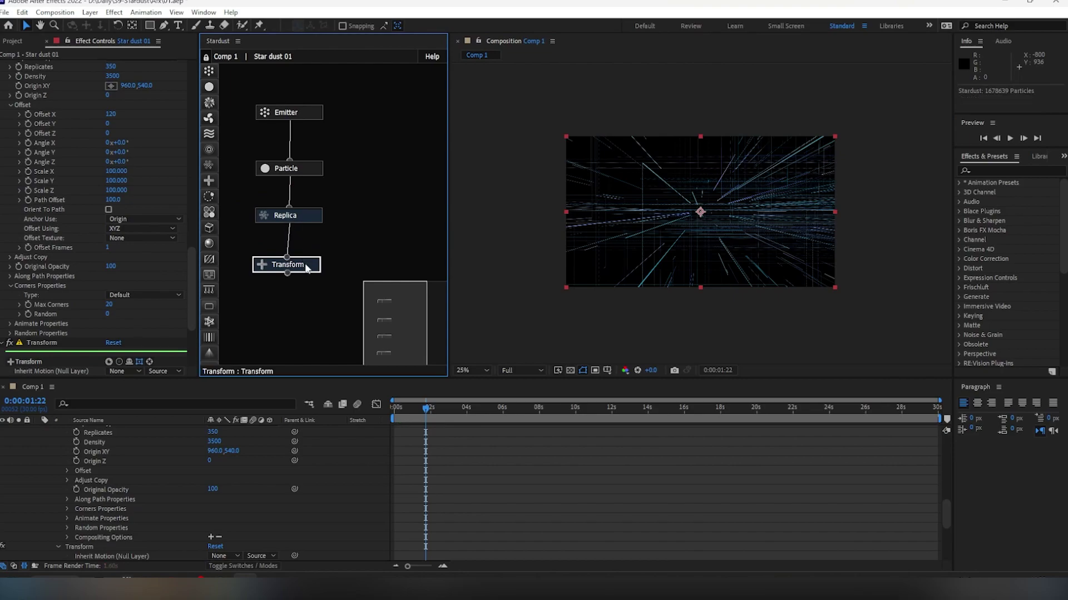
scroll(58, 259, down, 5)
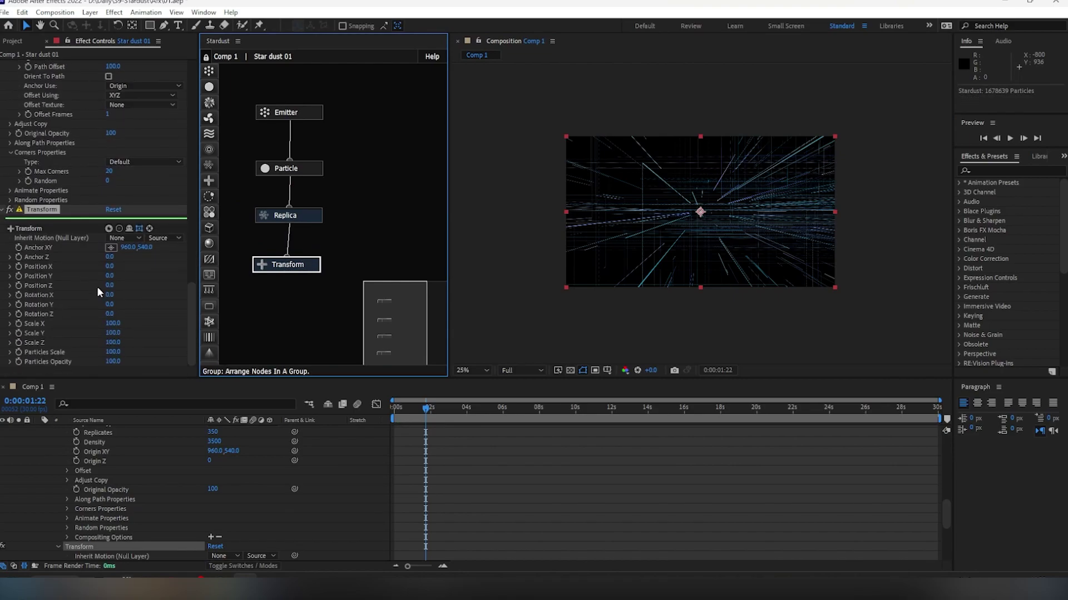
click(114, 352)
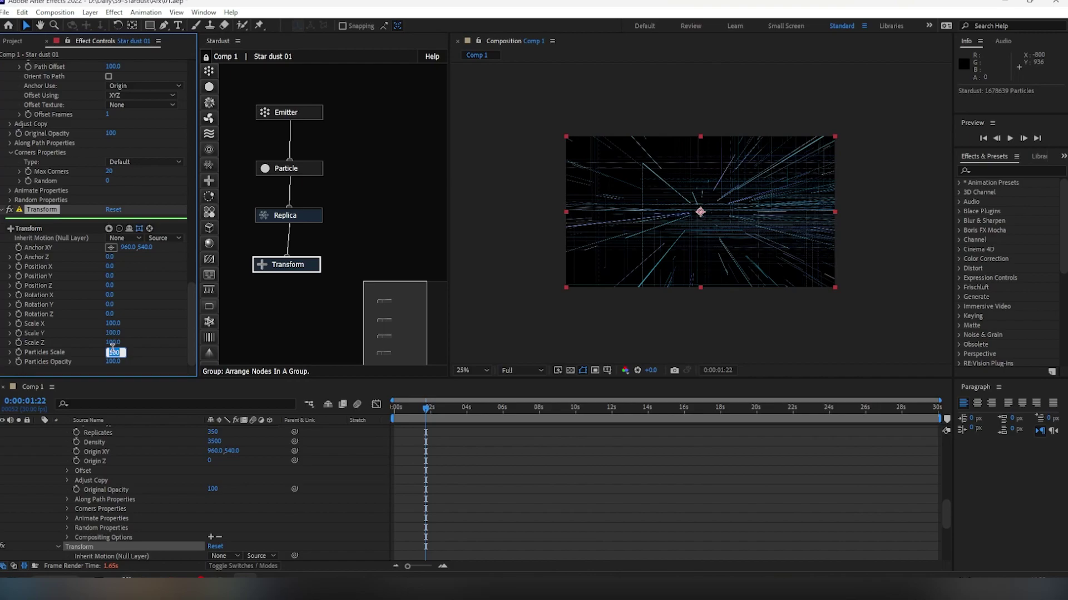
text(70)
key(Return)
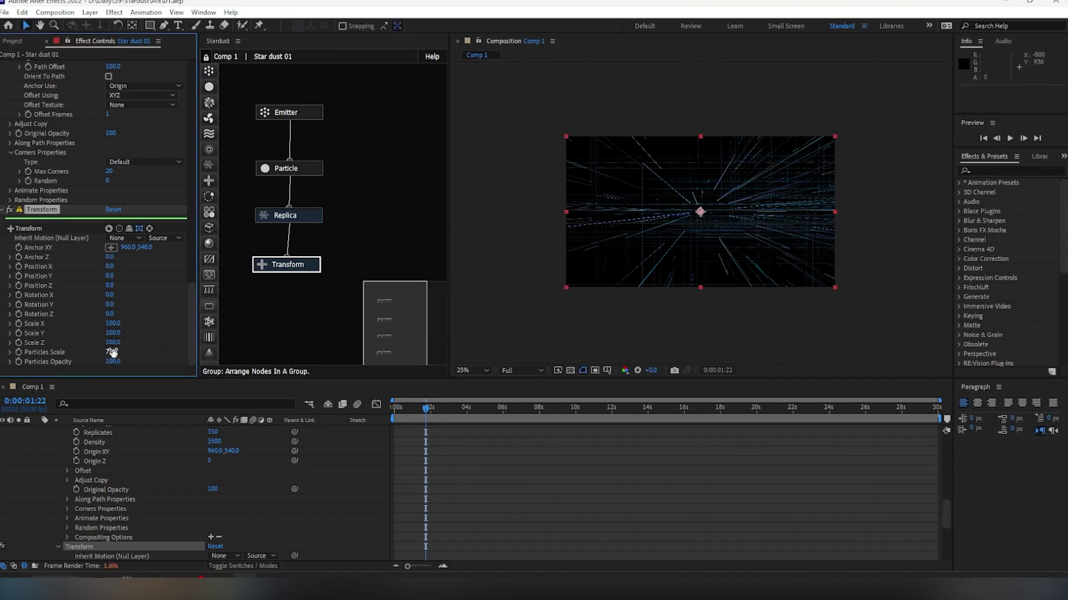
click(115, 361)
text(8)
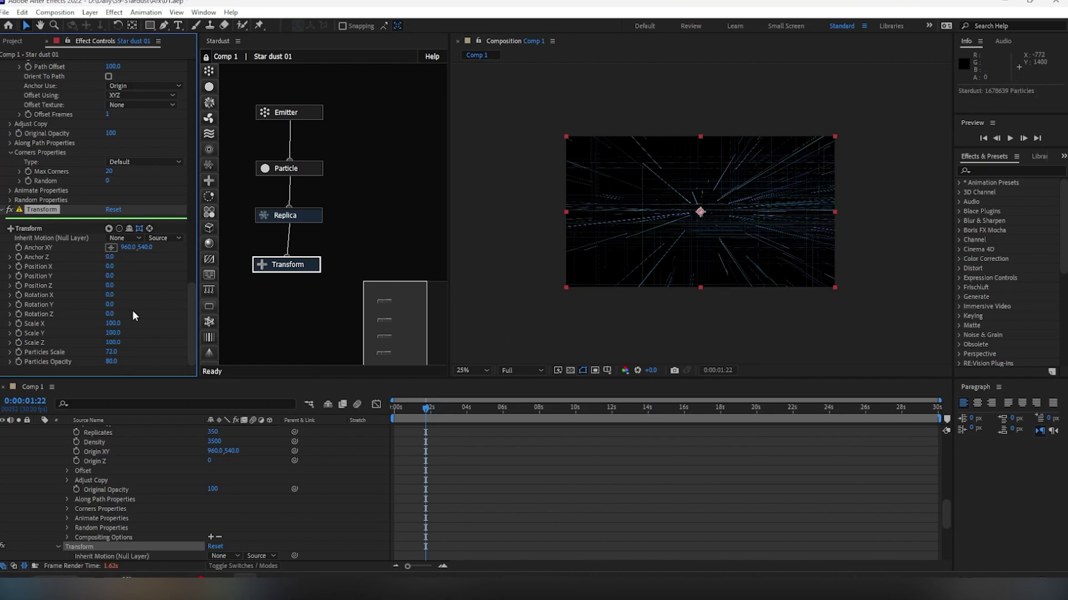
Align the Transform node directly under Replica in the node chain
scroll(133, 315, up, 10)
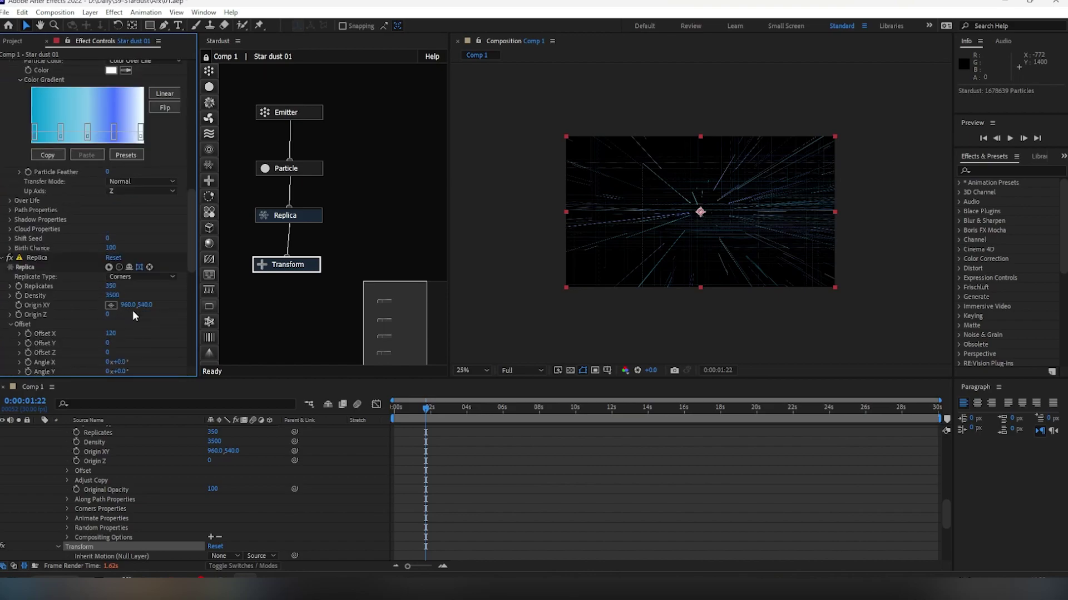
scroll(132, 310, up, 5)
scroll(132, 310, down, 10)
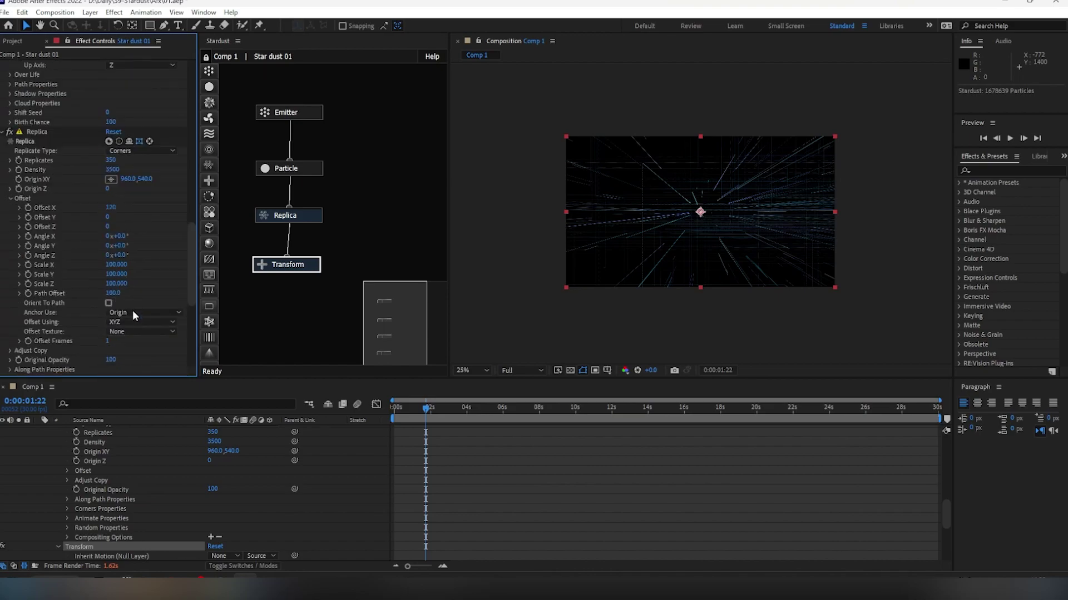
scroll(132, 314, down, 5)
scroll(132, 311, down, 3)
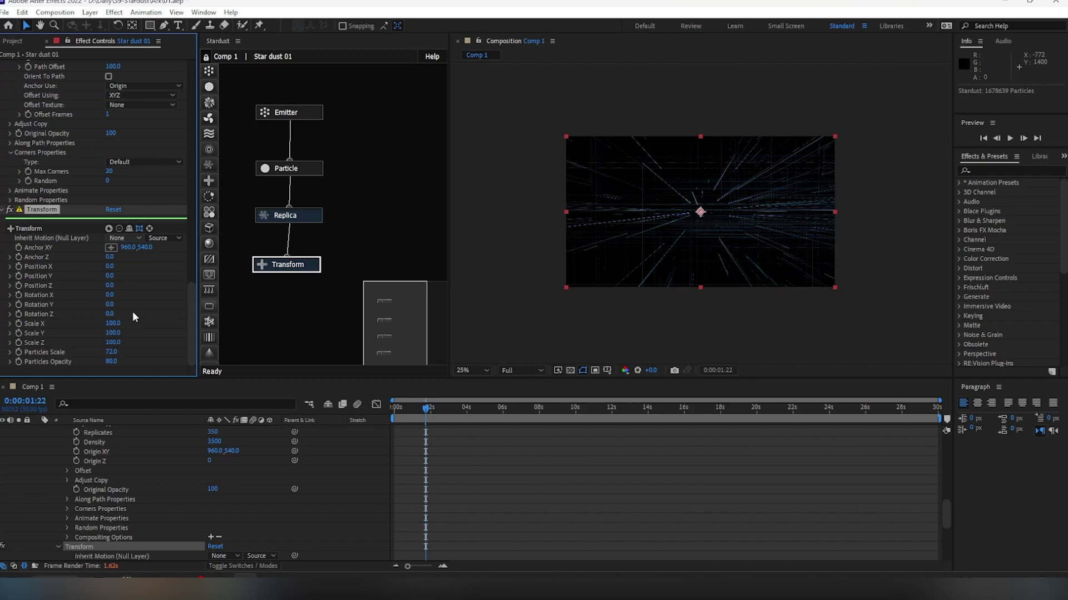
click(306, 266)
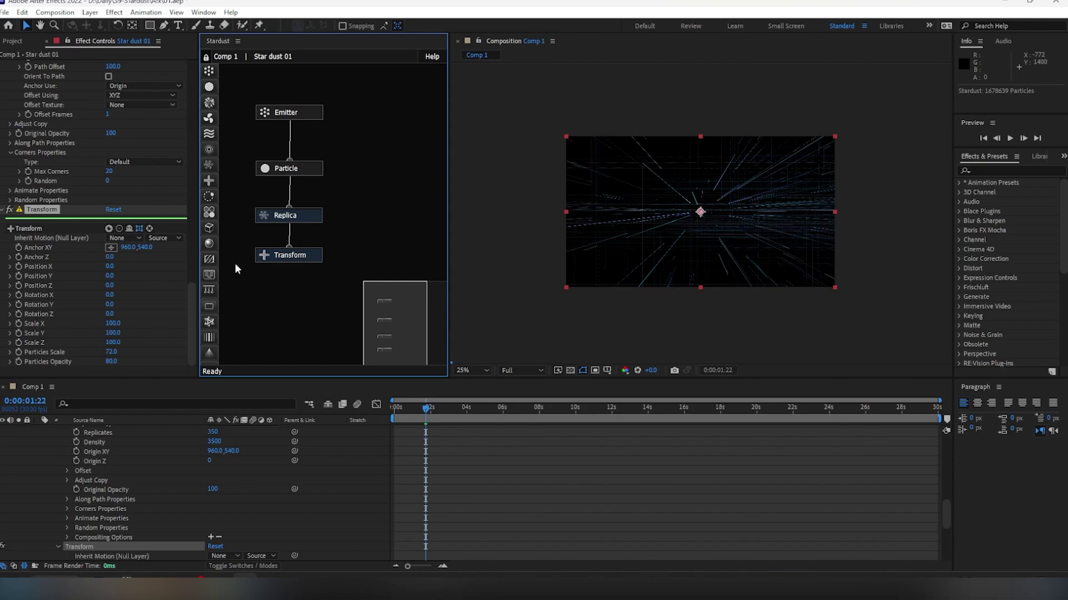
Add a Turbulence node linked below Transform and set its type to Spherical
drag(209, 139, 267, 305)
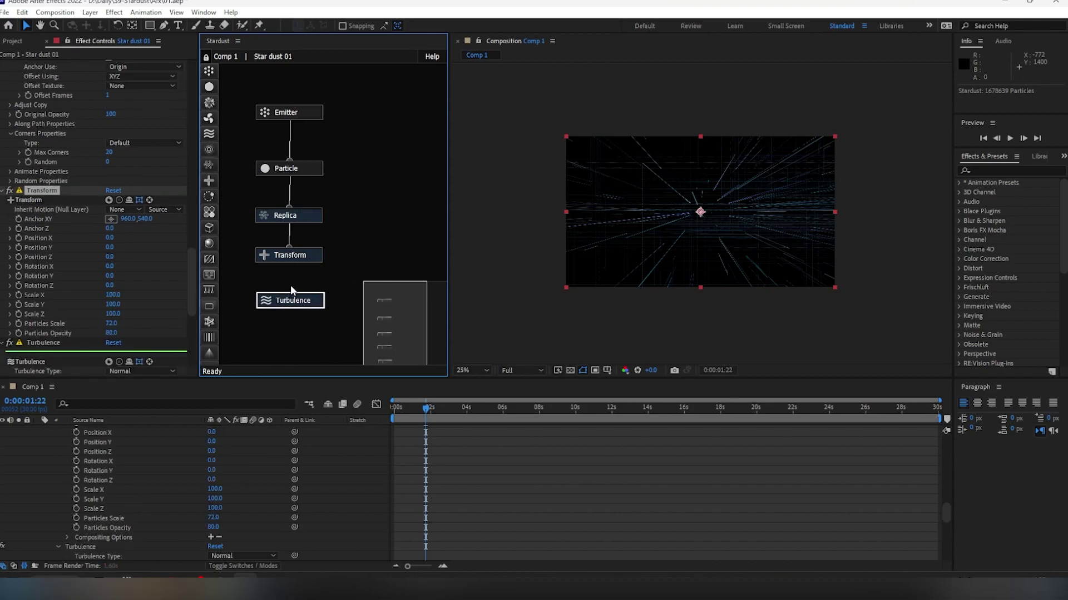
click(301, 302)
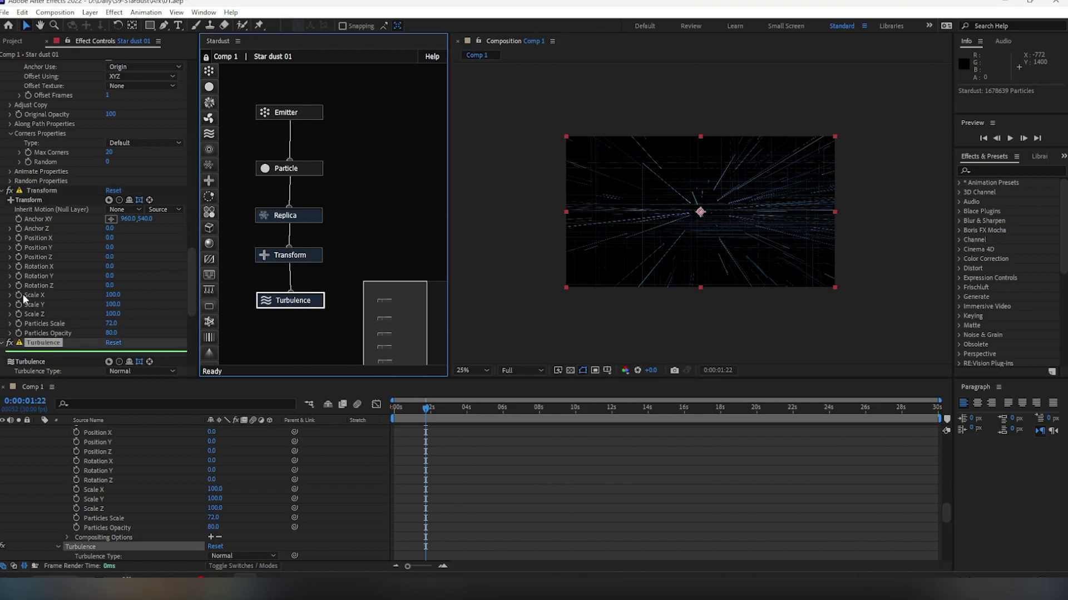
scroll(66, 280, down, 3)
scroll(65, 280, down, 3)
click(140, 220)
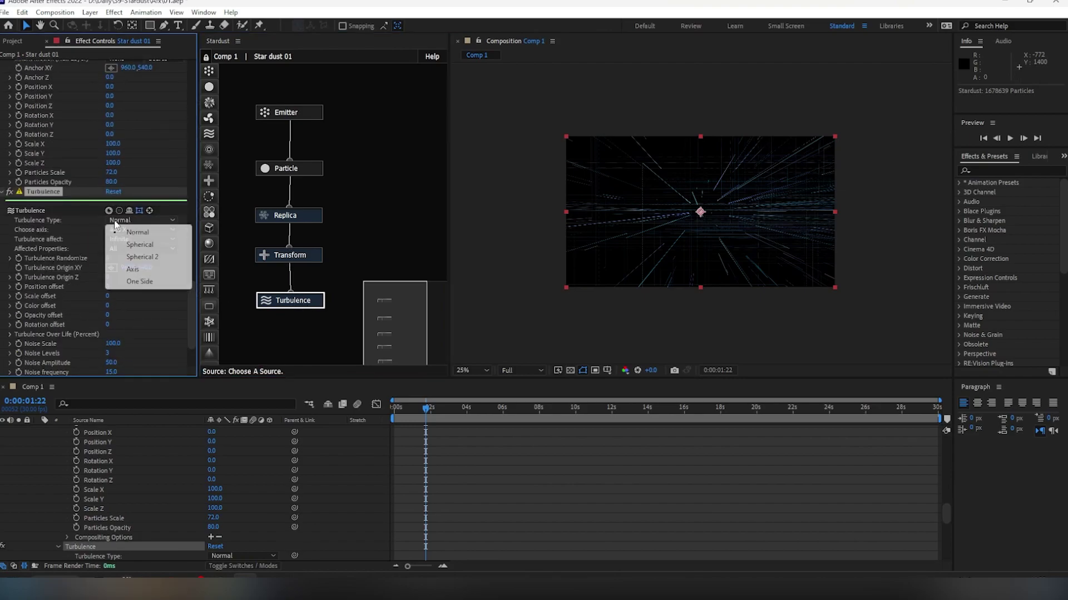
click(139, 245)
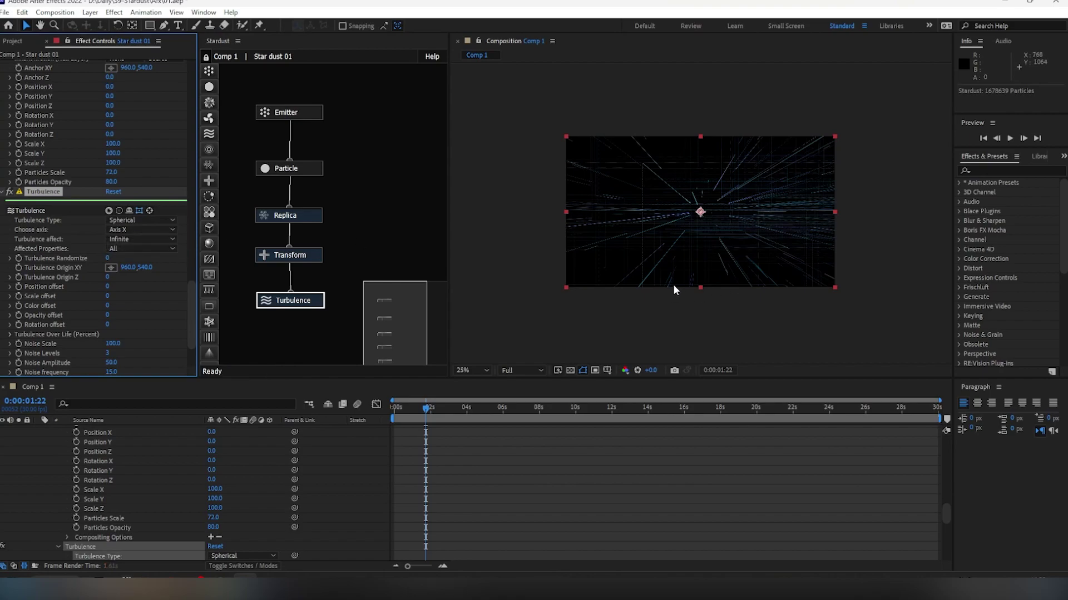
Set Turbulence Randomize 50, Fractal Speed 40 and Fractal Evolution 60
click(108, 257)
text(50)
key(Return)
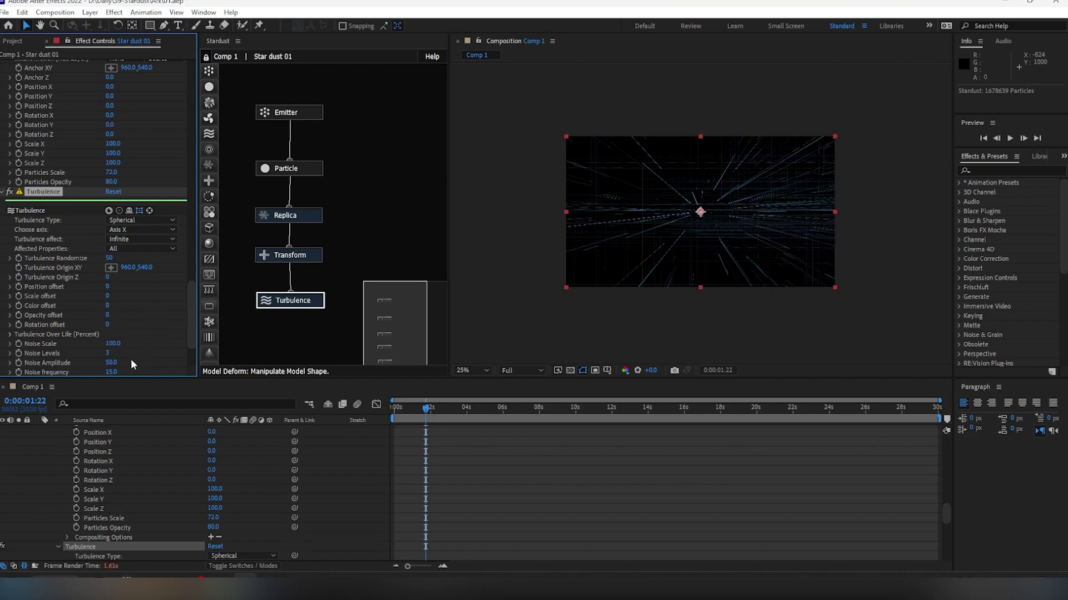
scroll(127, 356, down, 2)
scroll(121, 350, down, 1)
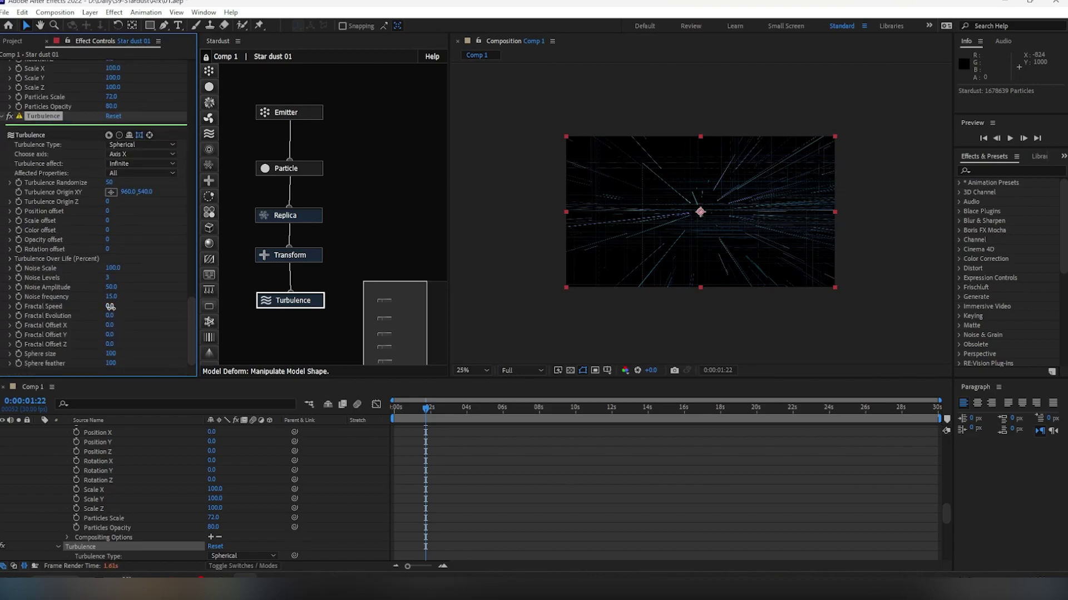
key(Return)
click(110, 315)
text(60)
key(Return)
Collapse and deselect the Star dust 01 layer
scroll(105, 499, up, 5)
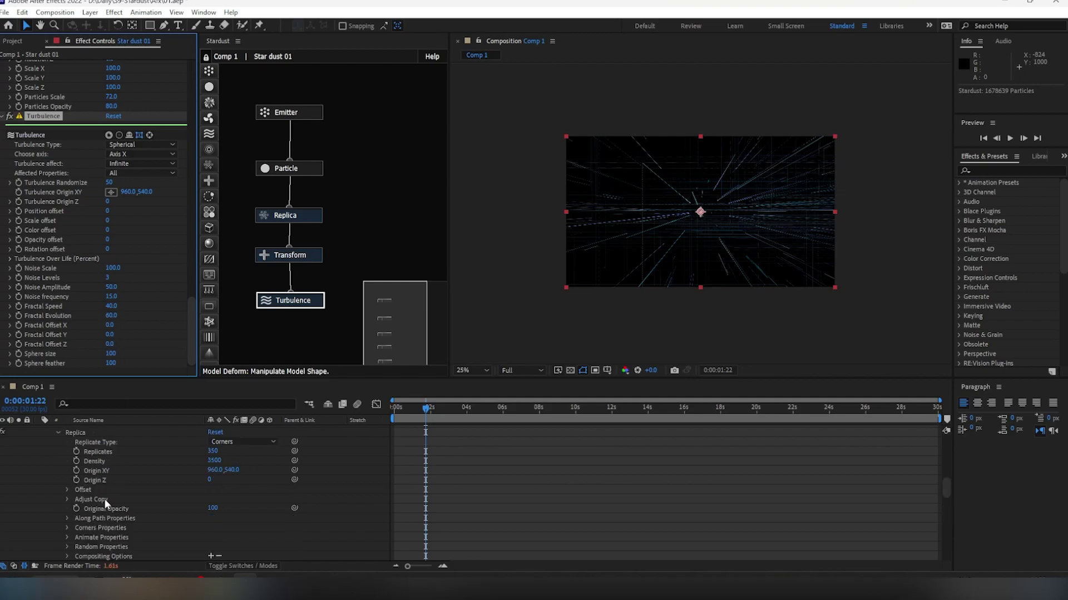
scroll(93, 482, up, 5)
scroll(88, 481, up, 5)
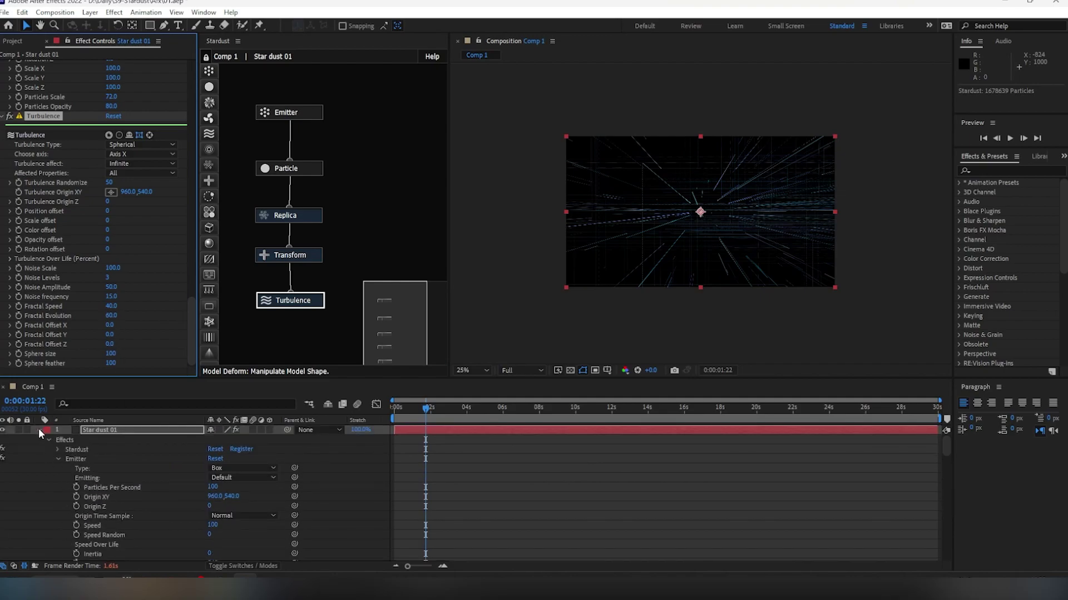
click(38, 430)
click(85, 476)
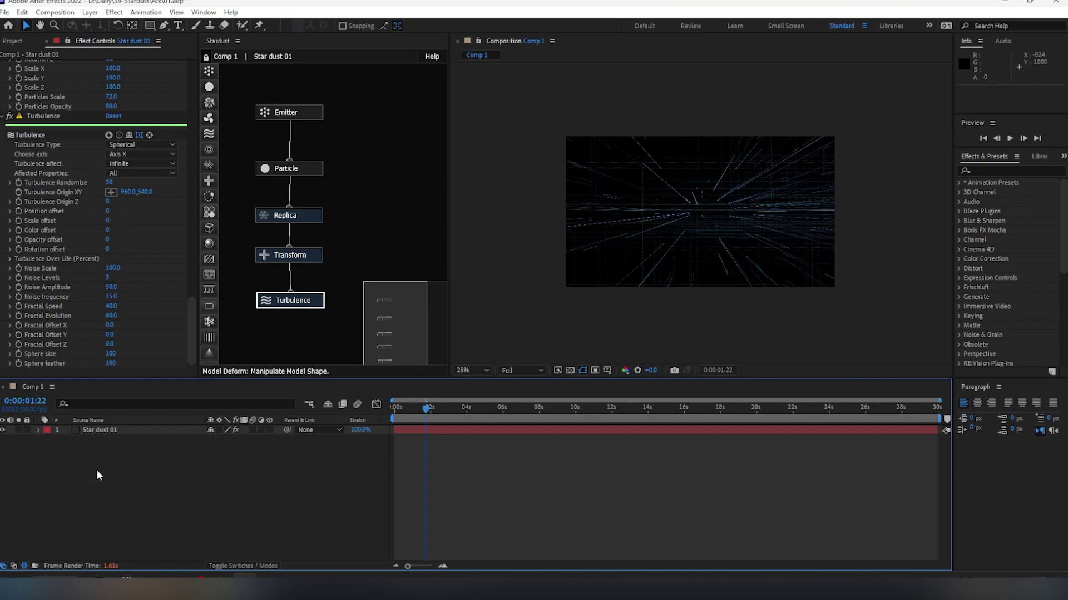
Add a null object layer, then delete it again
right_click(96, 470)
mouse_move(214, 335)
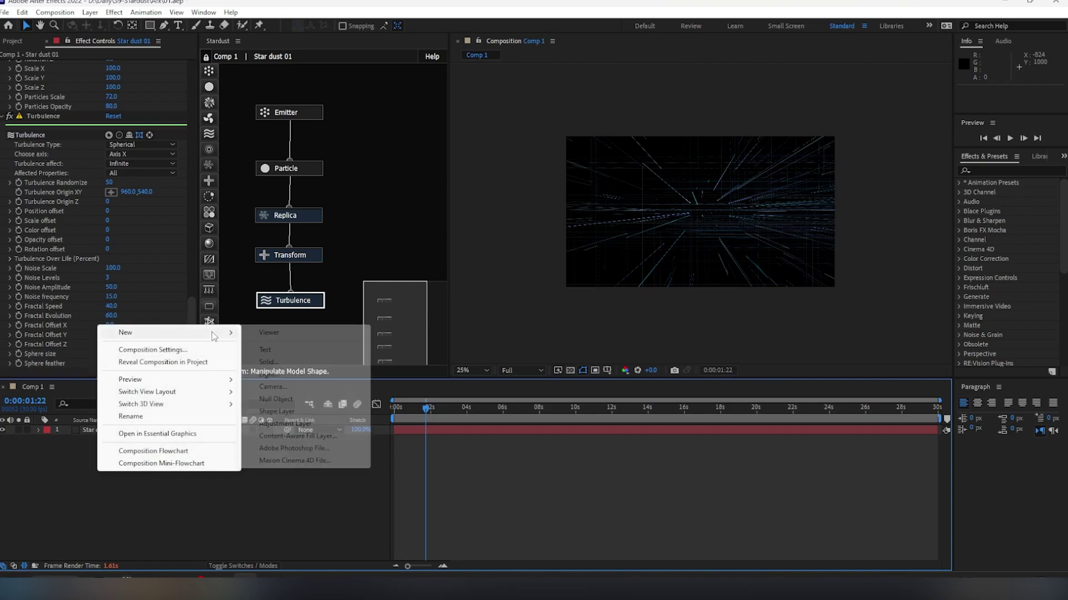
click(278, 399)
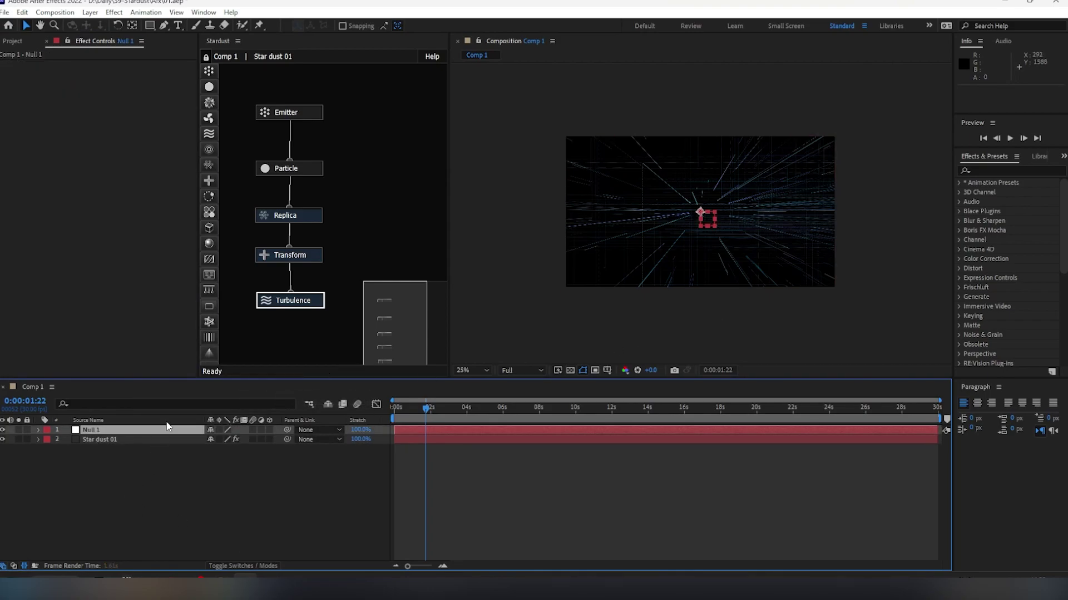
key(Delete)
Add a new camera layer named Camera
right_click(173, 466)
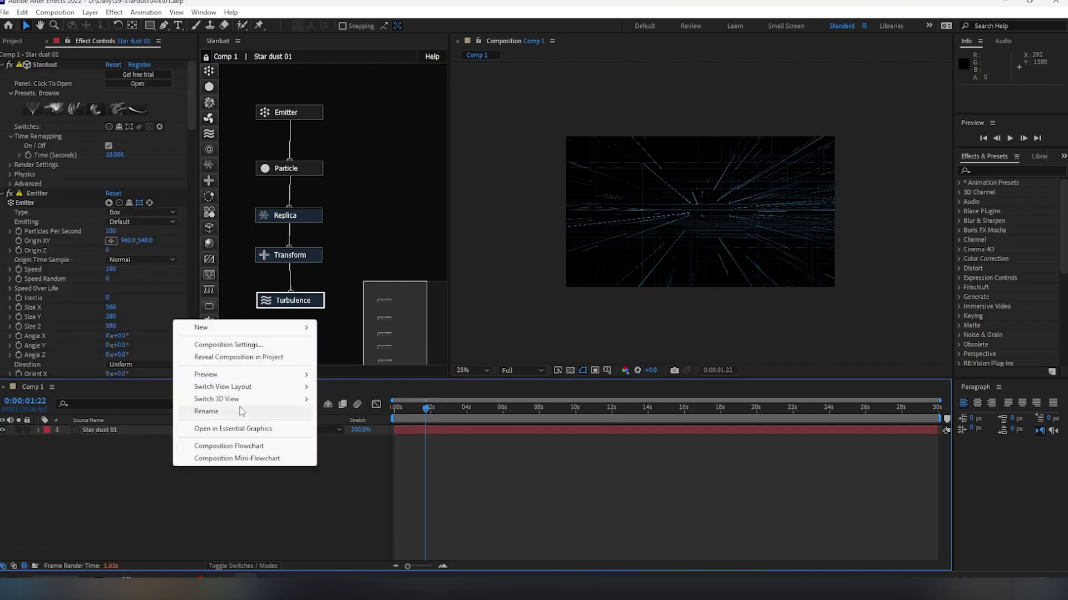
mouse_move(293, 328)
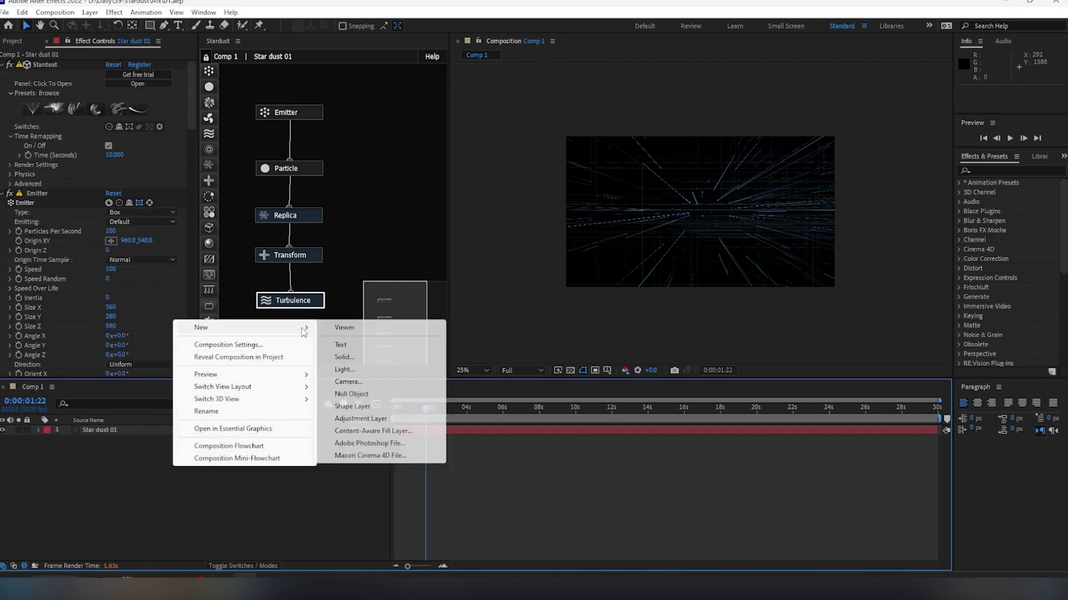
click(353, 381)
key(End)
key(BackSpace)
key(BackSpace)
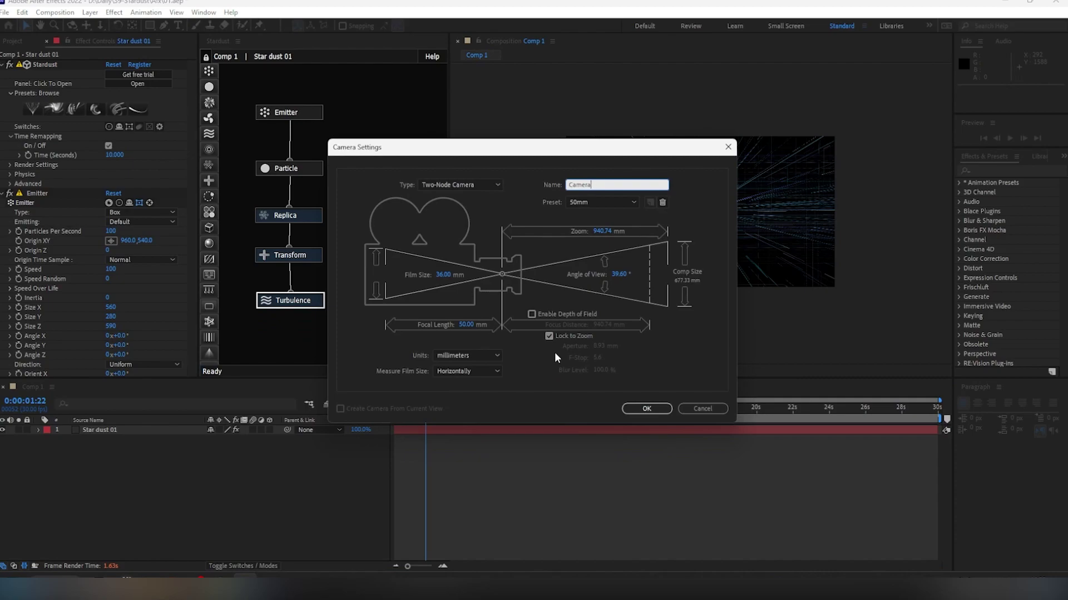
key(BackSpace)
text(a)
key(Return)
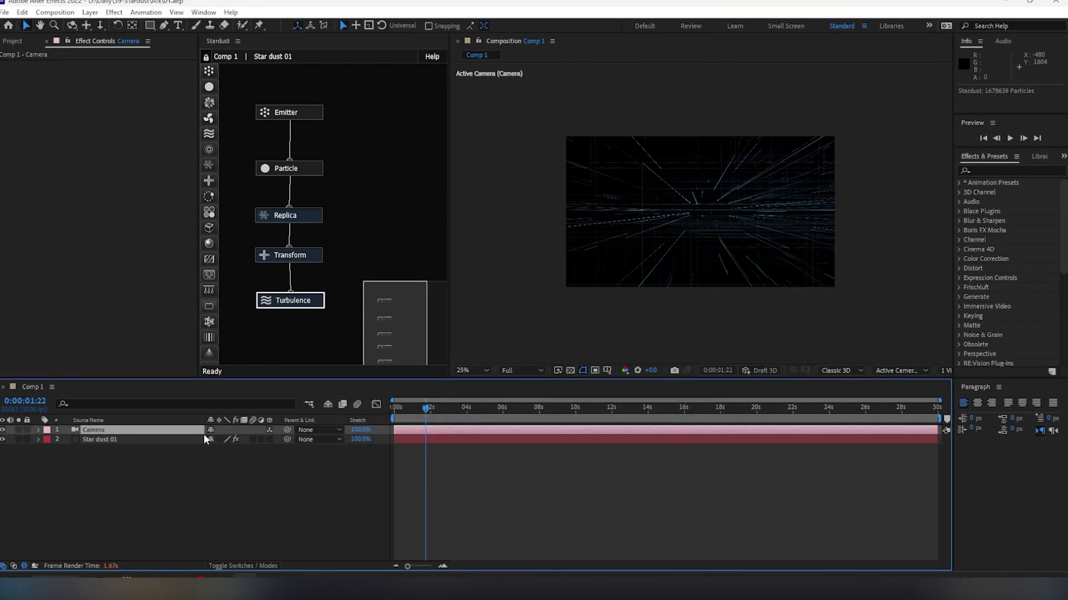
Change the Camera layer's lens preset to 28mm
double_click(179, 432)
click(590, 204)
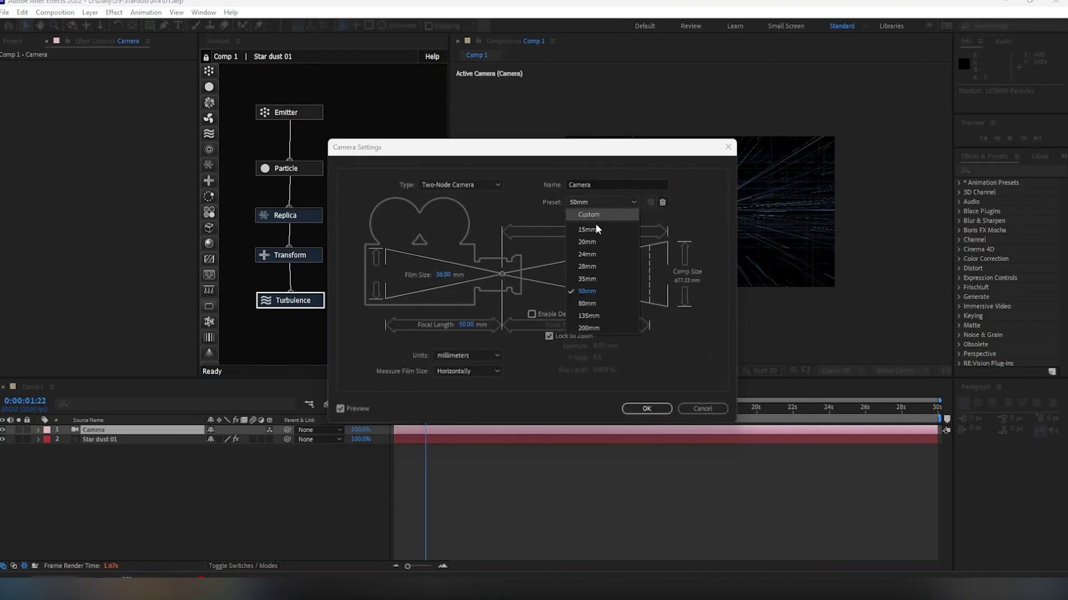
click(595, 262)
click(647, 408)
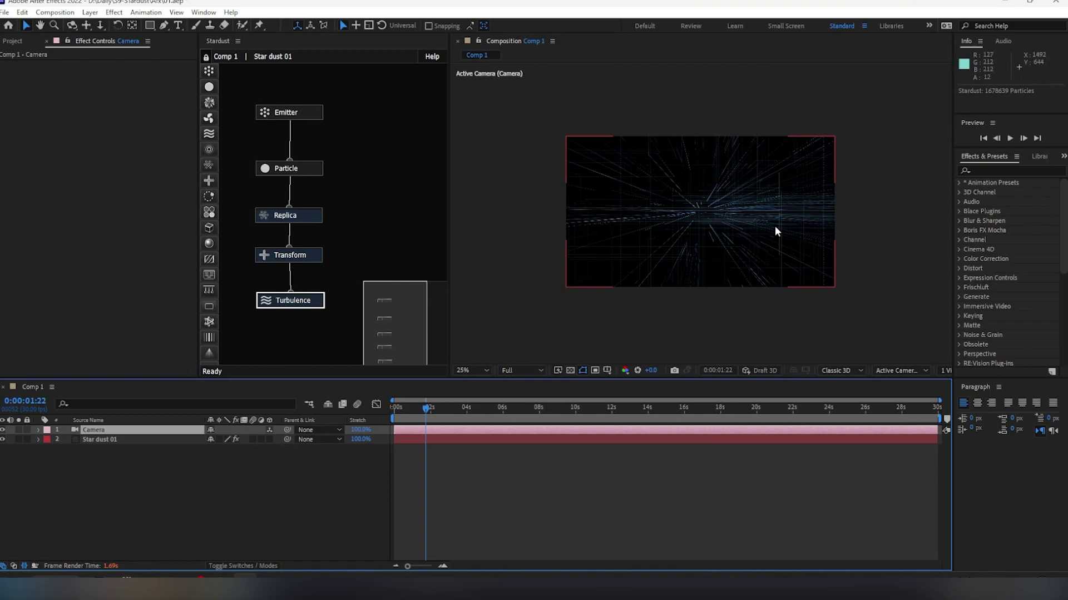
Orbit the Camera around the particle streaks with the Orbit Camera tool
click(95, 439)
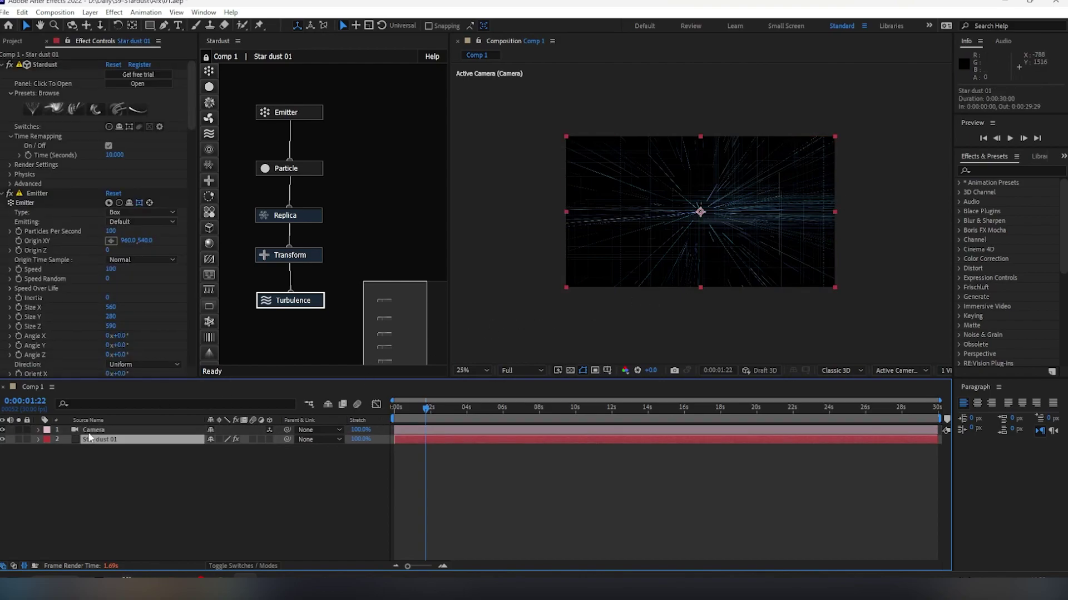
click(121, 432)
key(c)
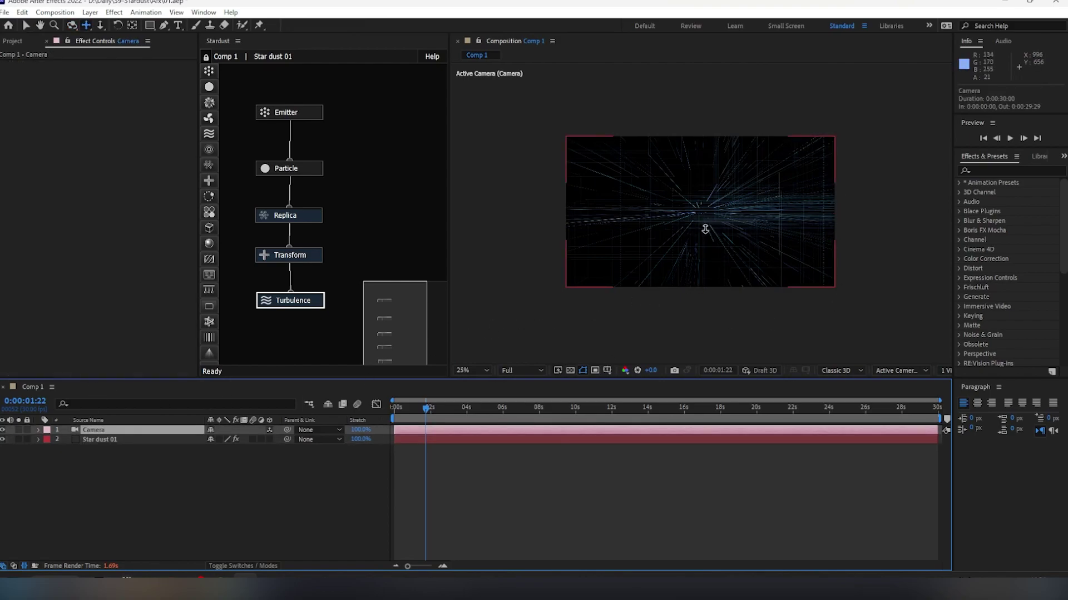
drag(699, 231, 711, 240)
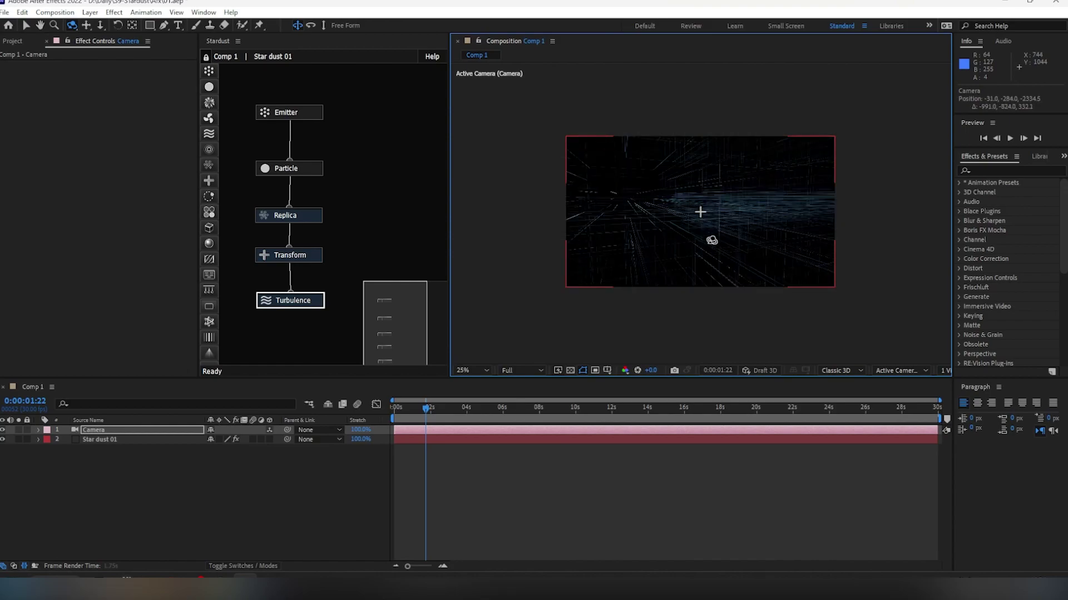
drag(712, 241, 706, 237)
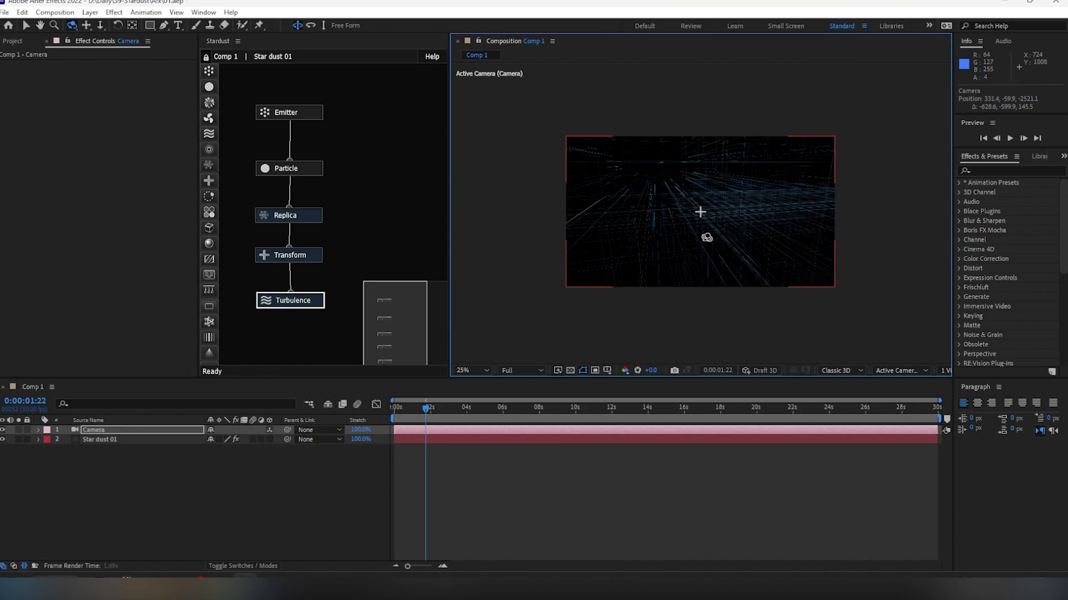
drag(707, 238, 708, 233)
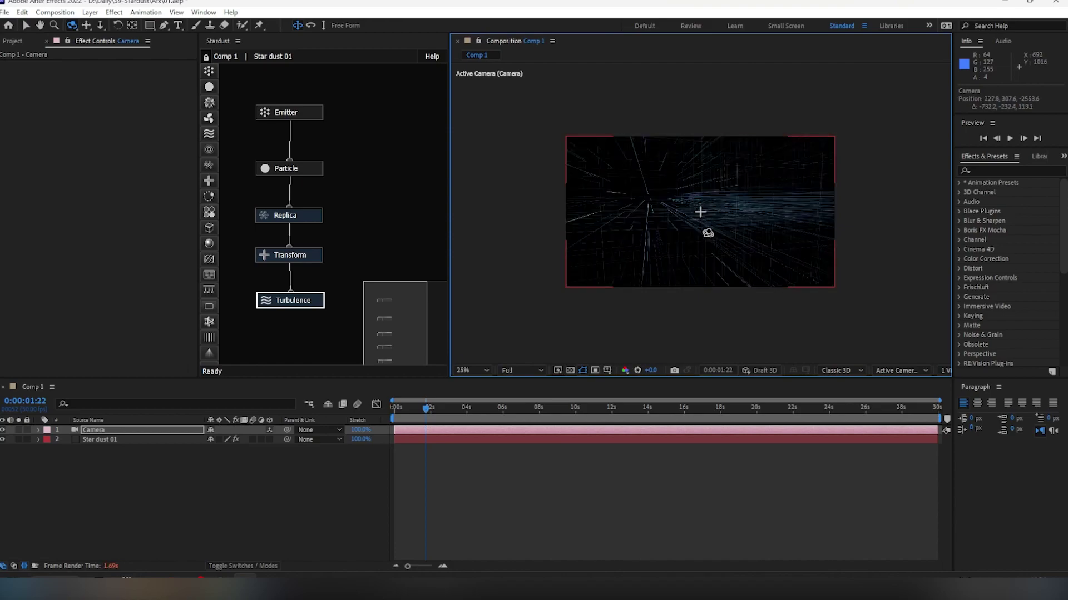
drag(708, 233, 678, 262)
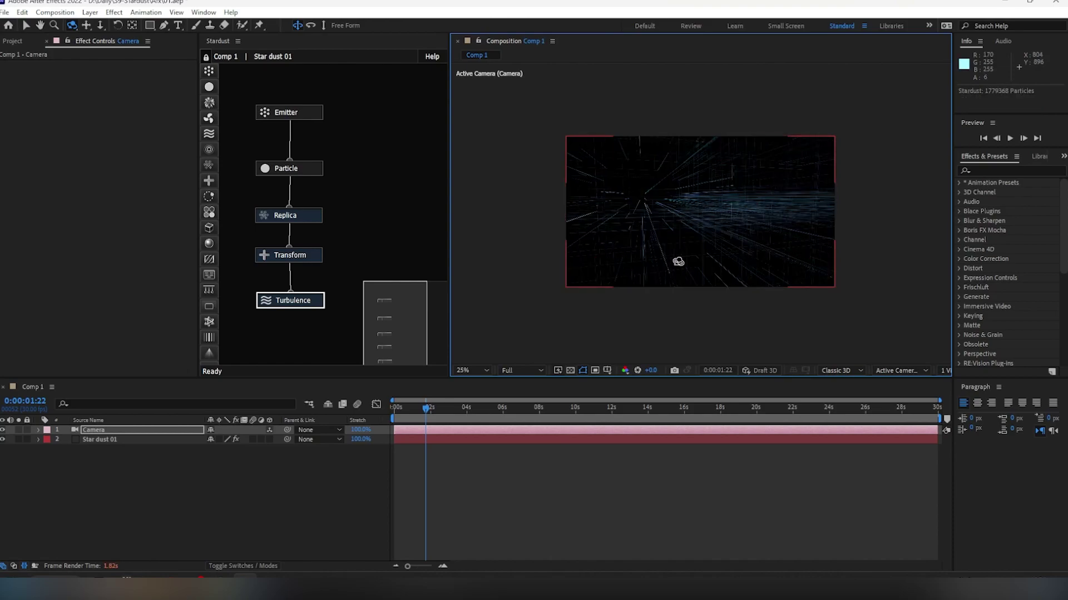
Deselect the camera, zoom the viewer to 50%, and select Star dust 01
click(325, 478)
key(period)
key(period)
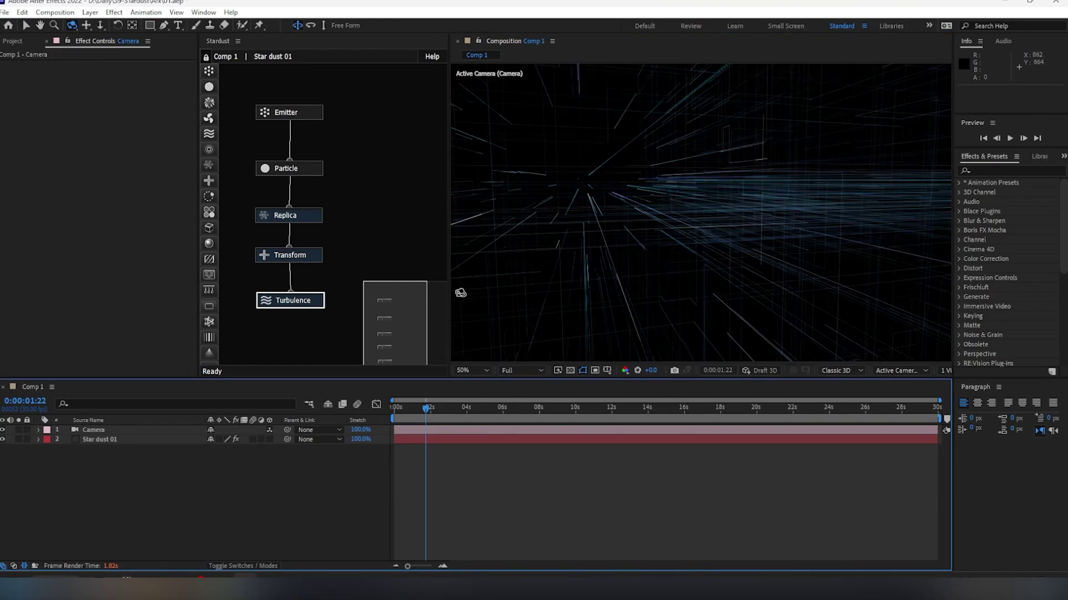
click(96, 440)
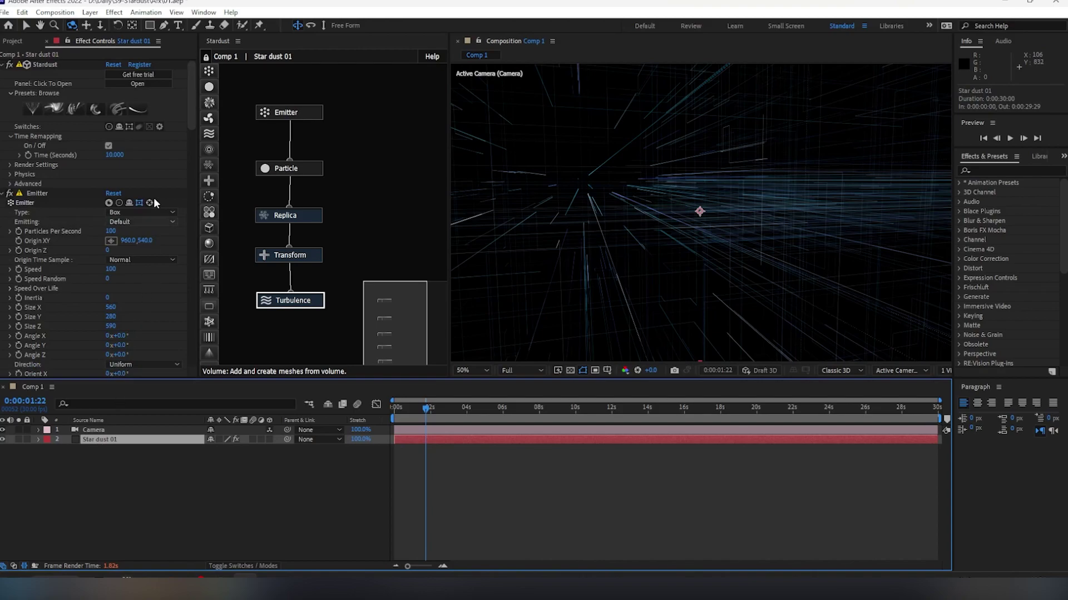
Collapse the Emitter, Particle, Replica, Transform and Turbulence groups and the Stardust effect
click(189, 115)
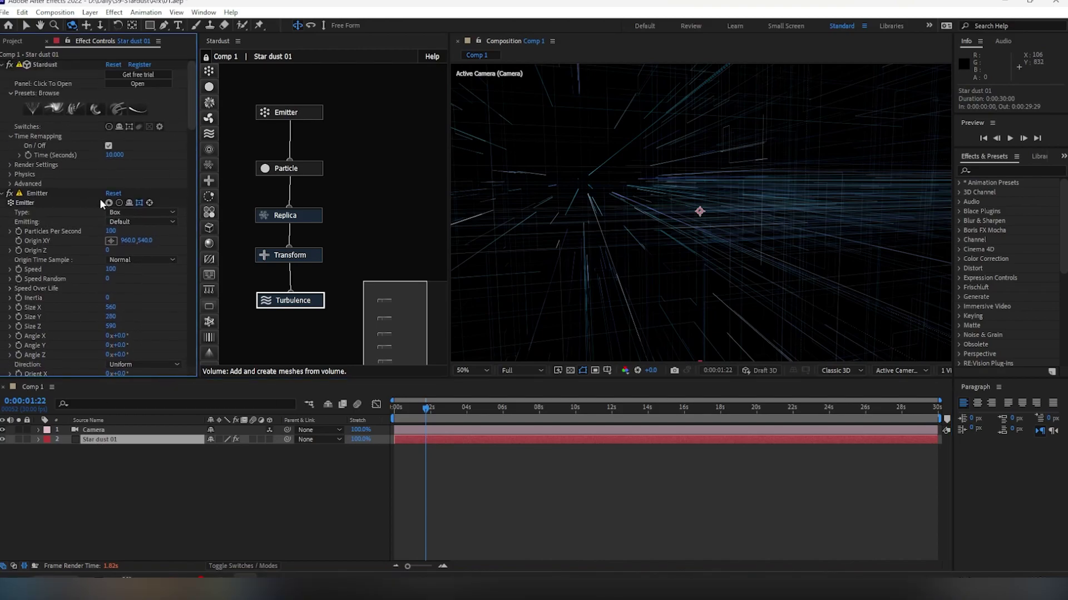
click(4, 193)
click(3, 203)
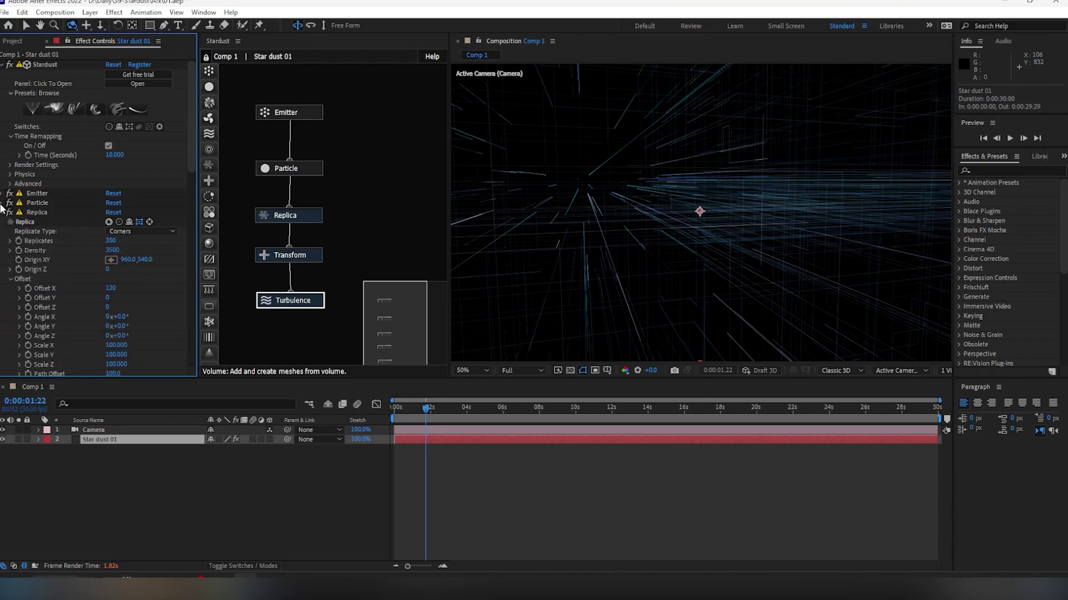
click(3, 212)
click(4, 222)
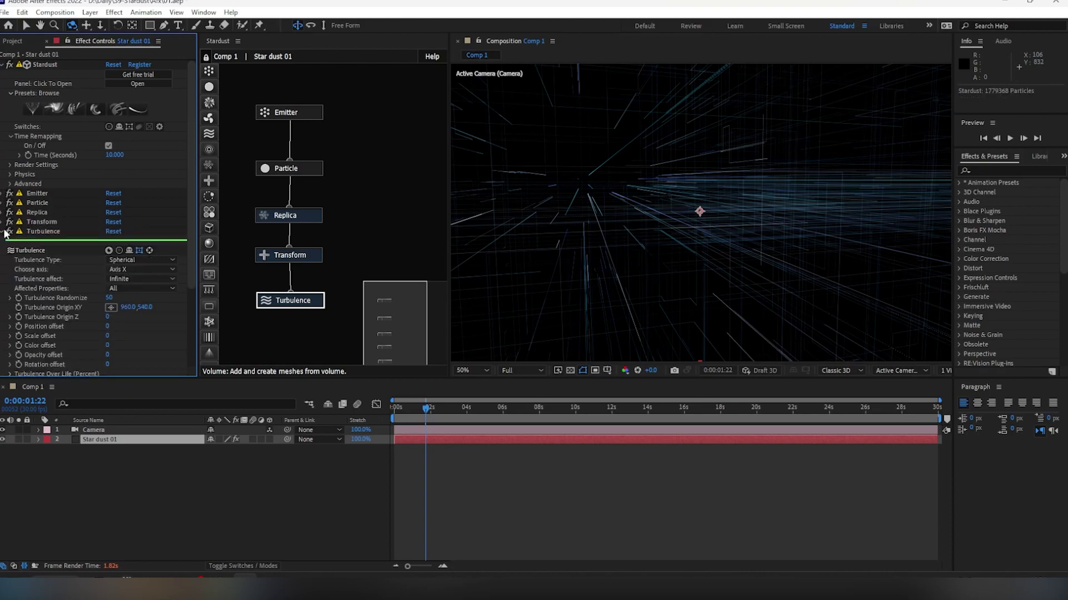
click(5, 231)
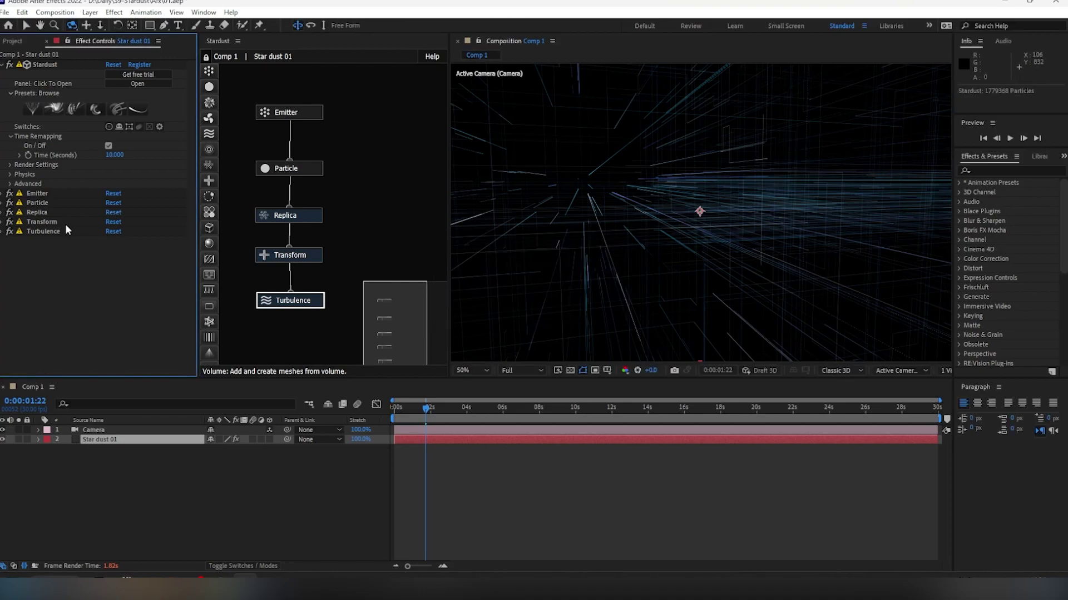
click(3, 64)
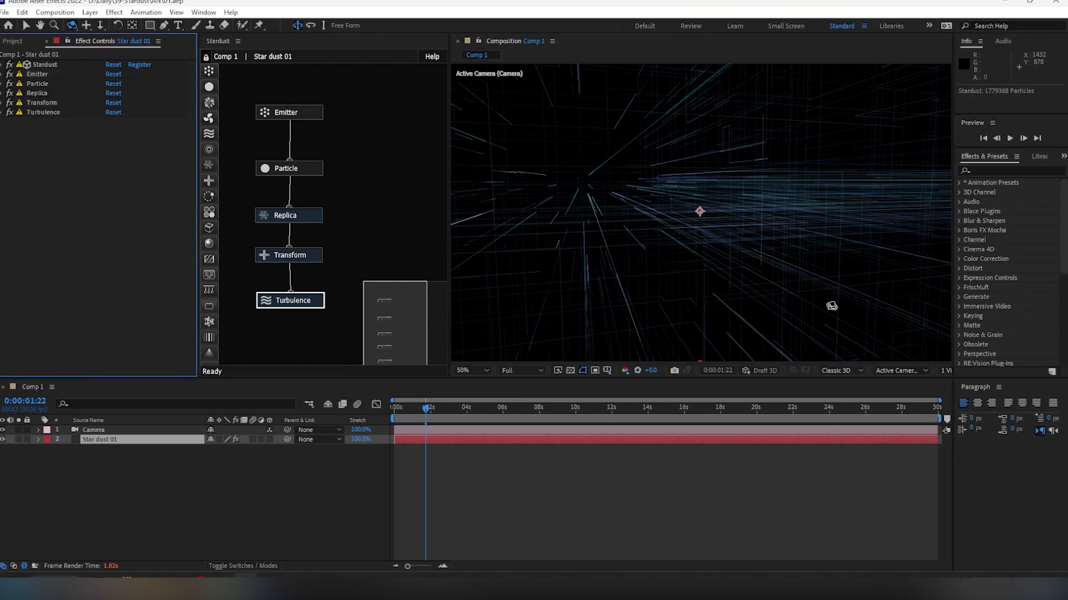
key(comma)
key(period)
Set Star dust 01's particle Size (Pixels) to 2
click(167, 439)
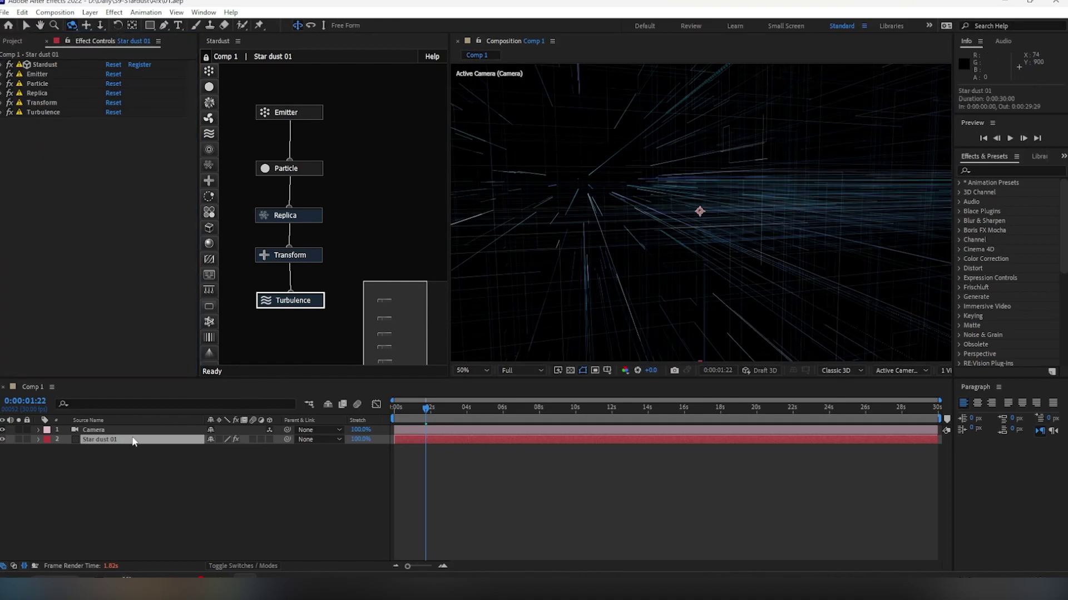
click(3, 84)
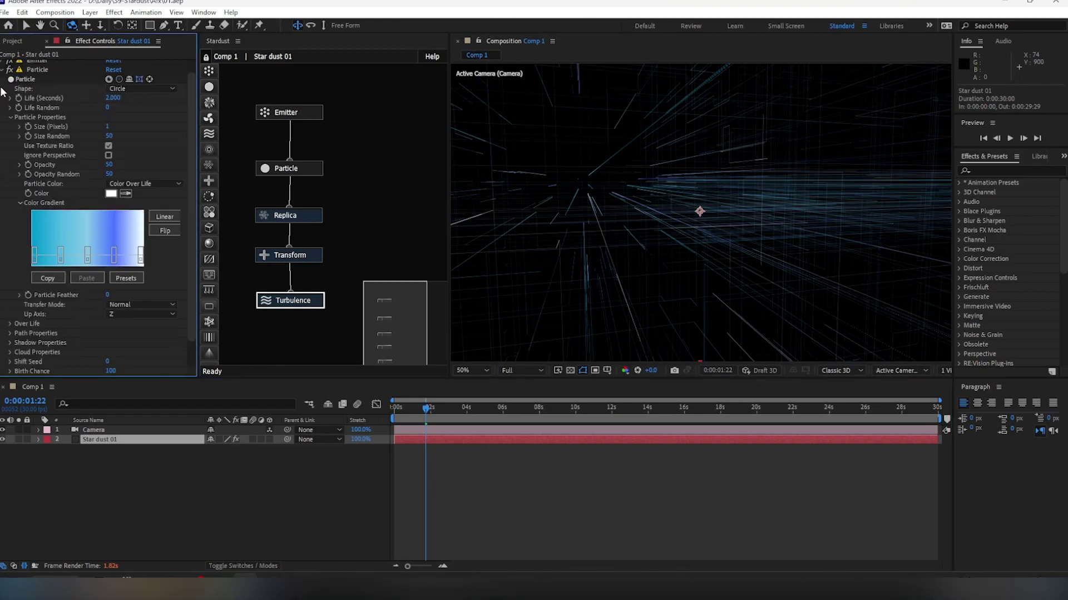
click(107, 127)
text(2)
key(Return)
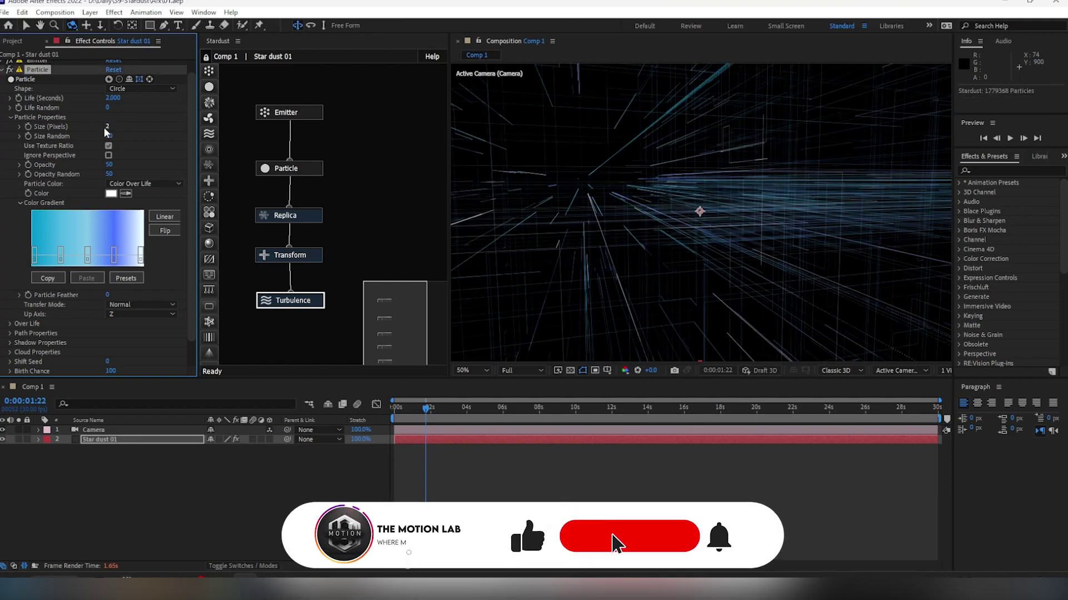
Save the project with Ctrl+S
scroll(810, 268, down, 2)
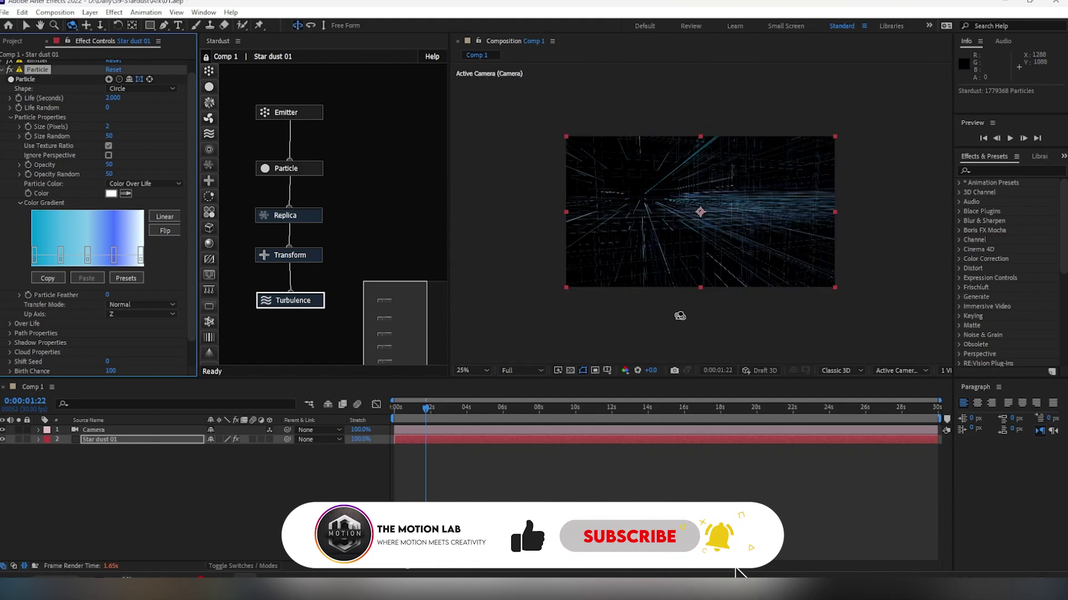
click(192, 499)
key(ctrl+s)
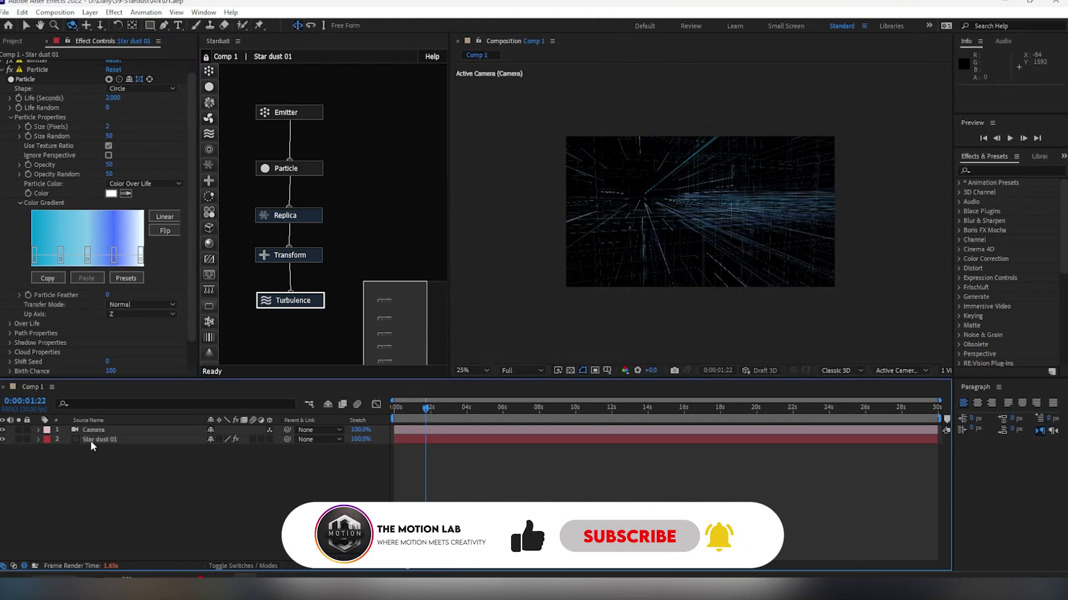
click(87, 440)
Duplicate Star dust 01 and rename the copy Star dust 02
key(ctrl+d)
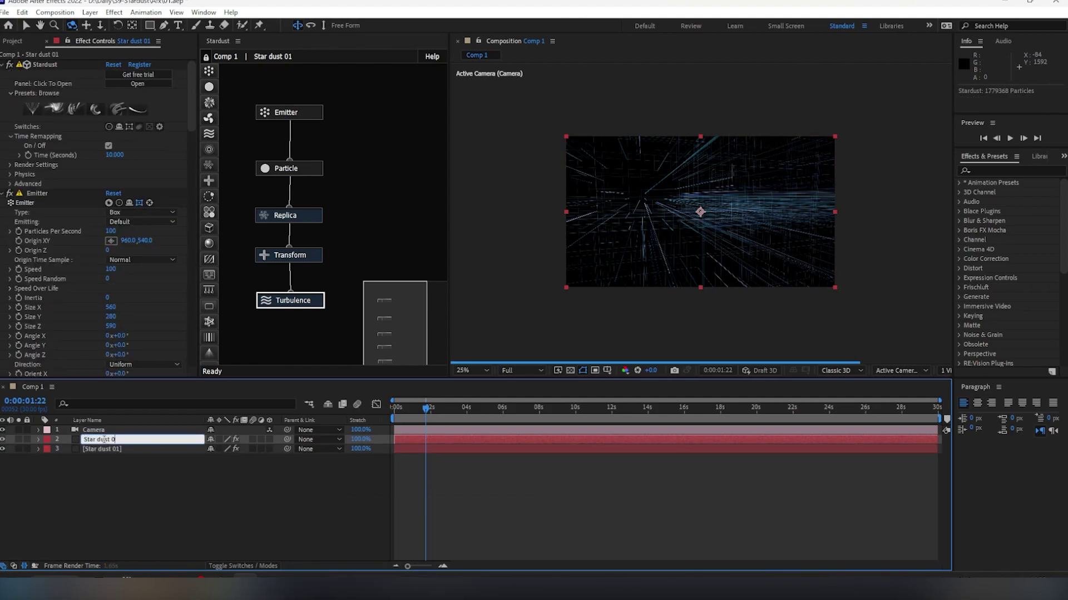
text(2)
key(Return)
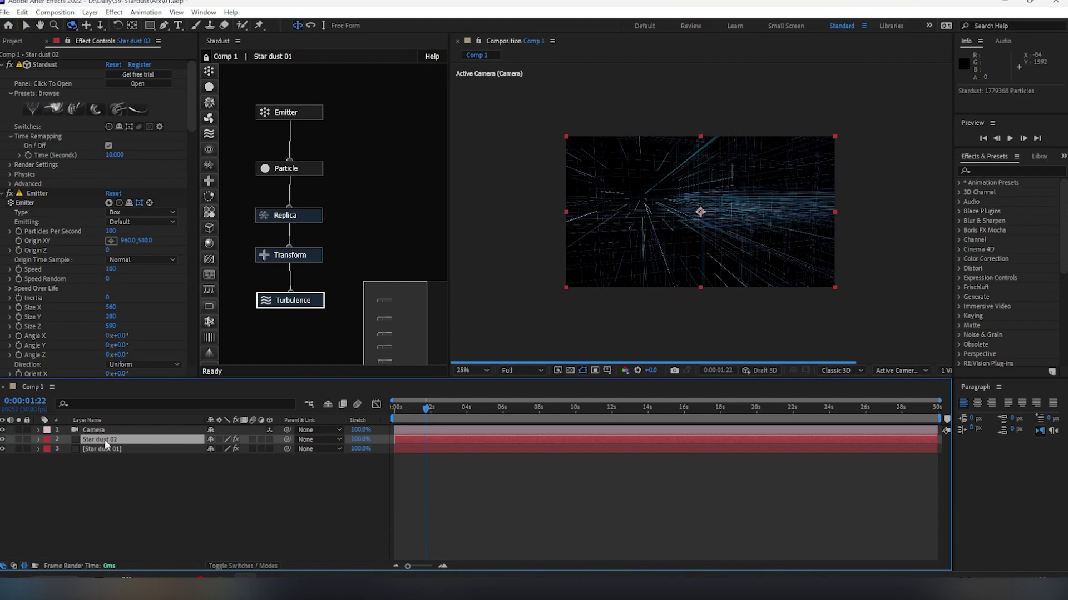
Set Star dust 02's emitter Size X to 100
click(105, 441)
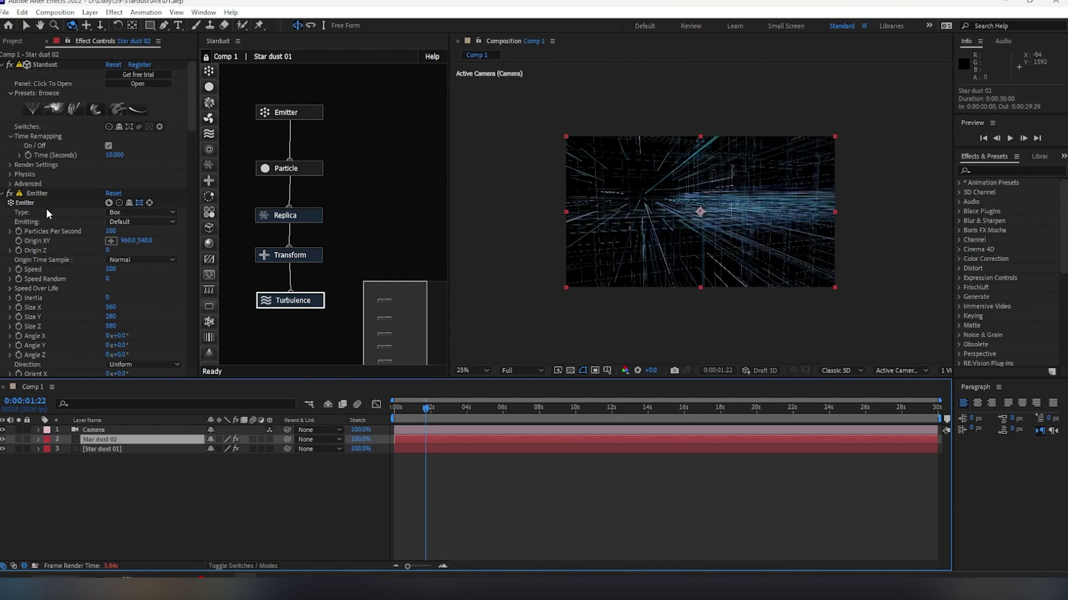
scroll(51, 200, down, 1)
scroll(51, 200, down, 1)
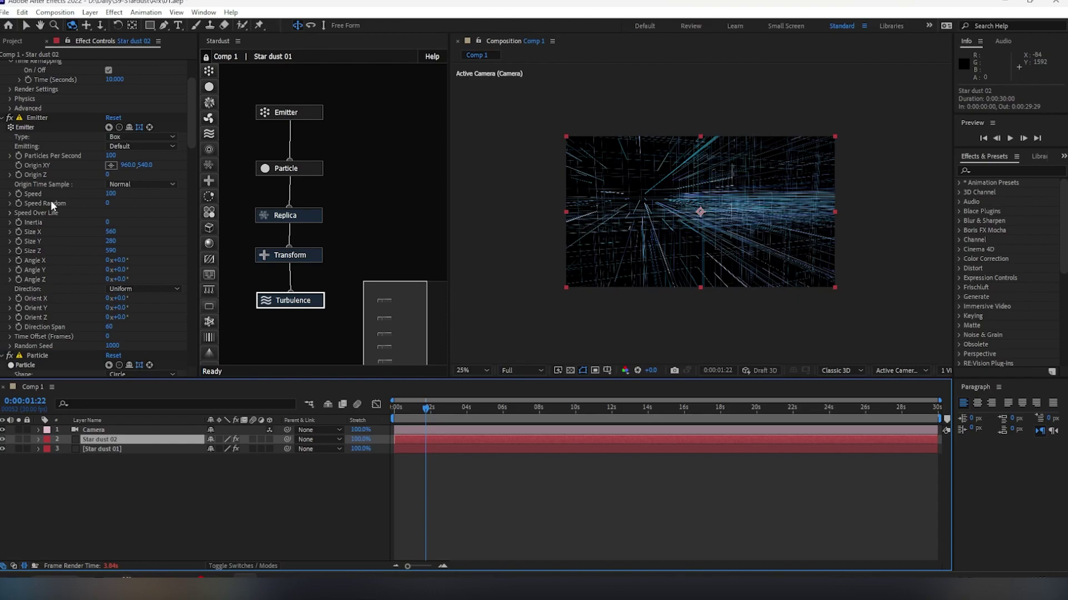
scroll(51, 200, down, 1)
click(111, 206)
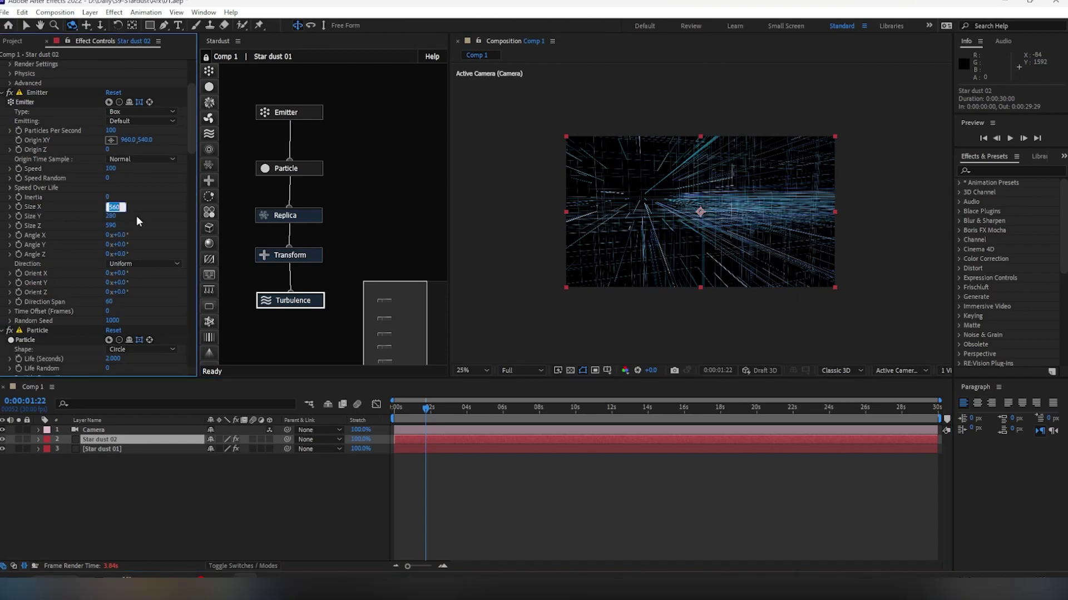
text(100)
key(Return)
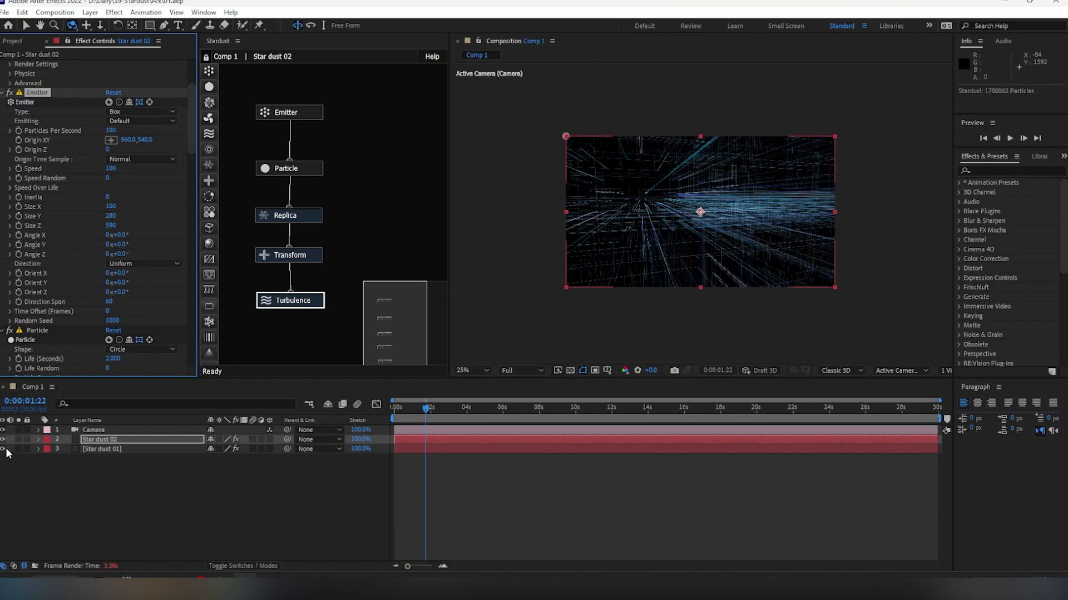
Set the emitter Size Y to 150 and Size Z to 30
click(56, 456)
click(98, 439)
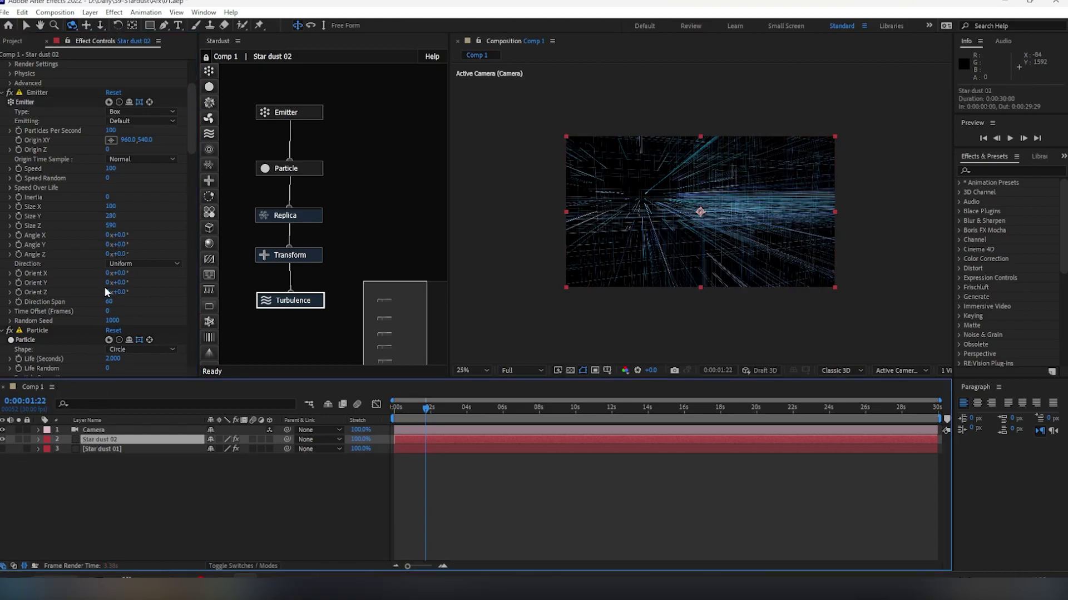
click(112, 216)
text(150)
key(Return)
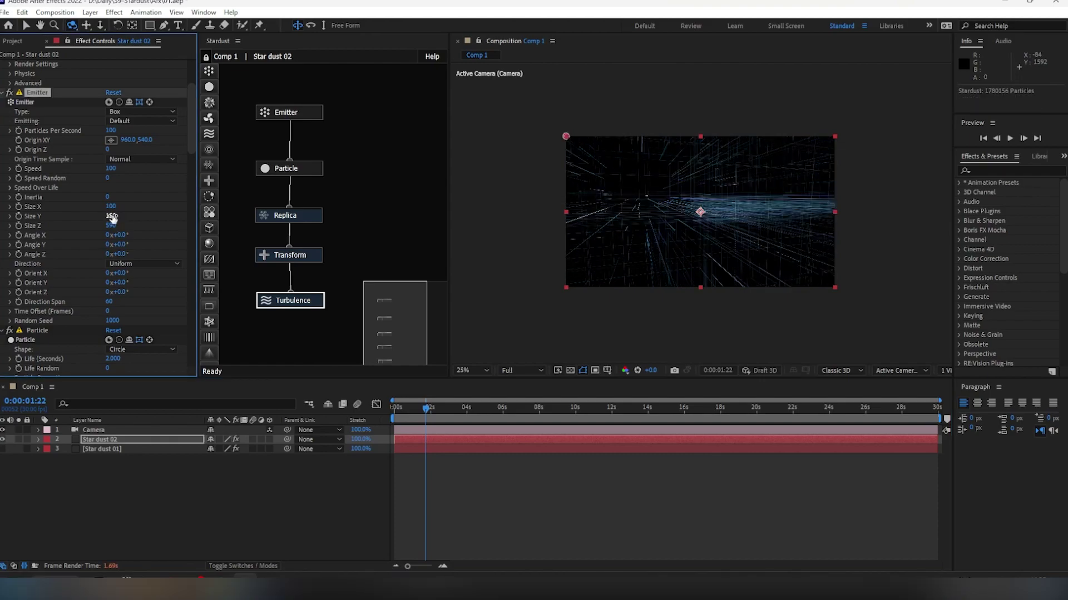
click(110, 226)
text(30)
key(Return)
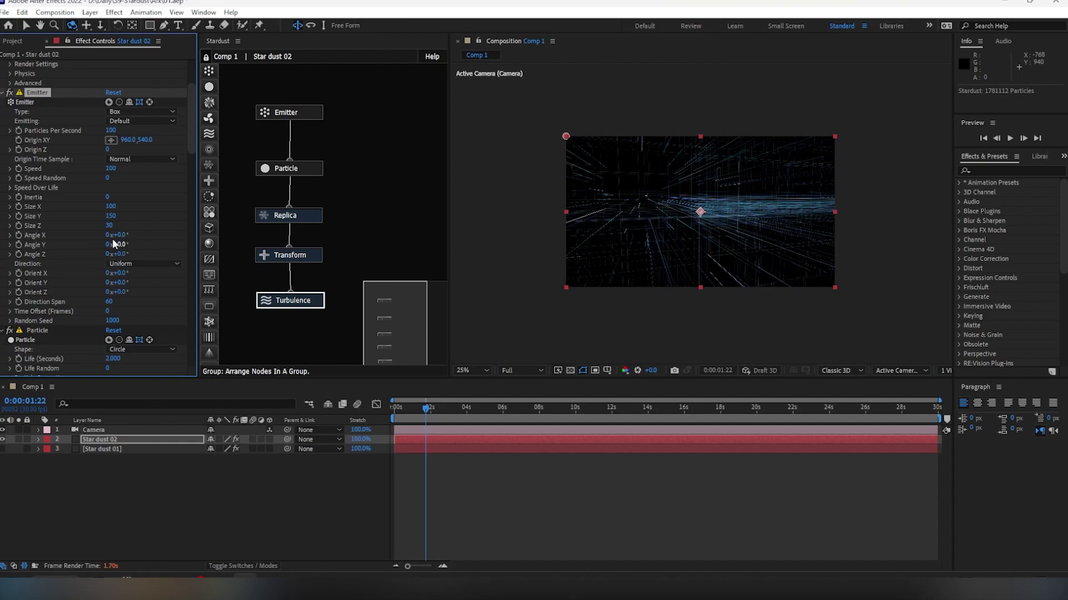
scroll(83, 232, down, 3)
scroll(84, 231, down, 5)
scroll(85, 232, down, 5)
Set the Stardust Replicates count to 130
scroll(85, 231, down, 5)
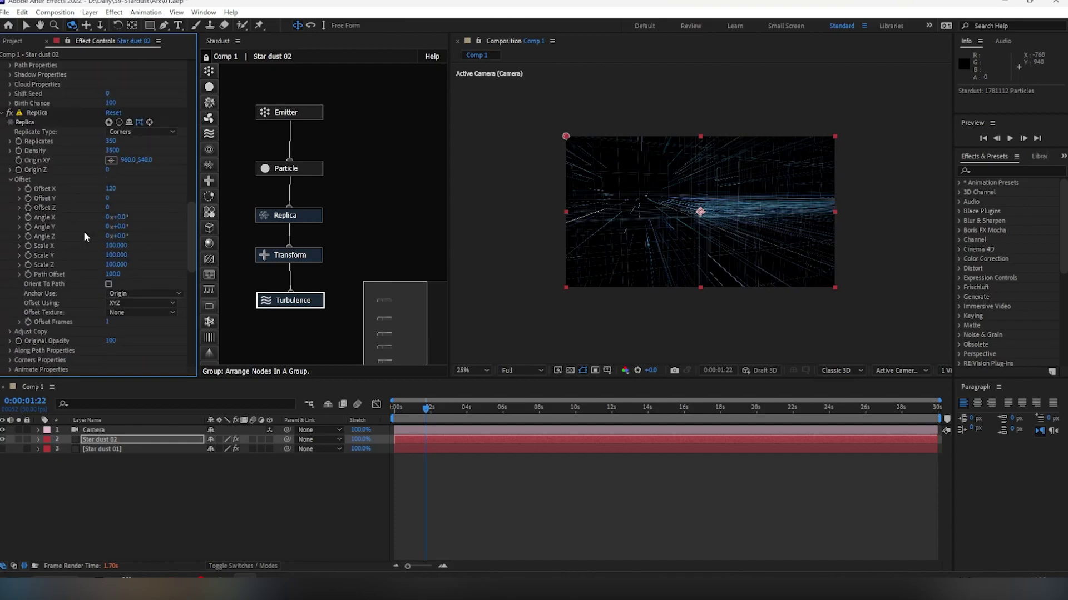
click(111, 140)
text(130)
key(Return)
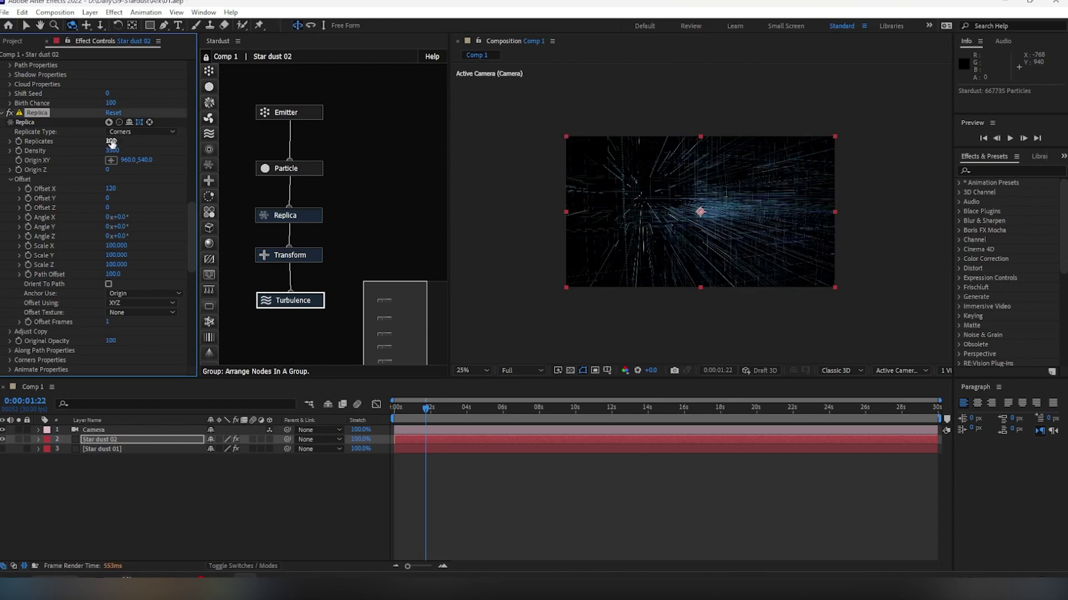
Try Transform Scale X 50, Y 50 and Z 50, then undo the Z change
scroll(94, 175, down, 5)
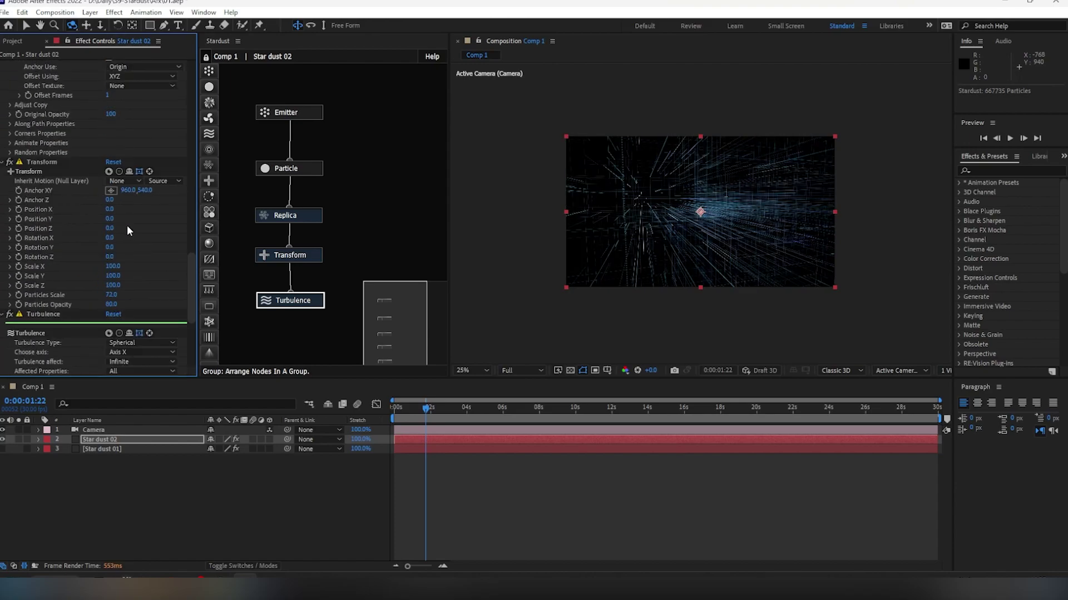
click(113, 266)
text(50)
key(Return)
click(112, 275)
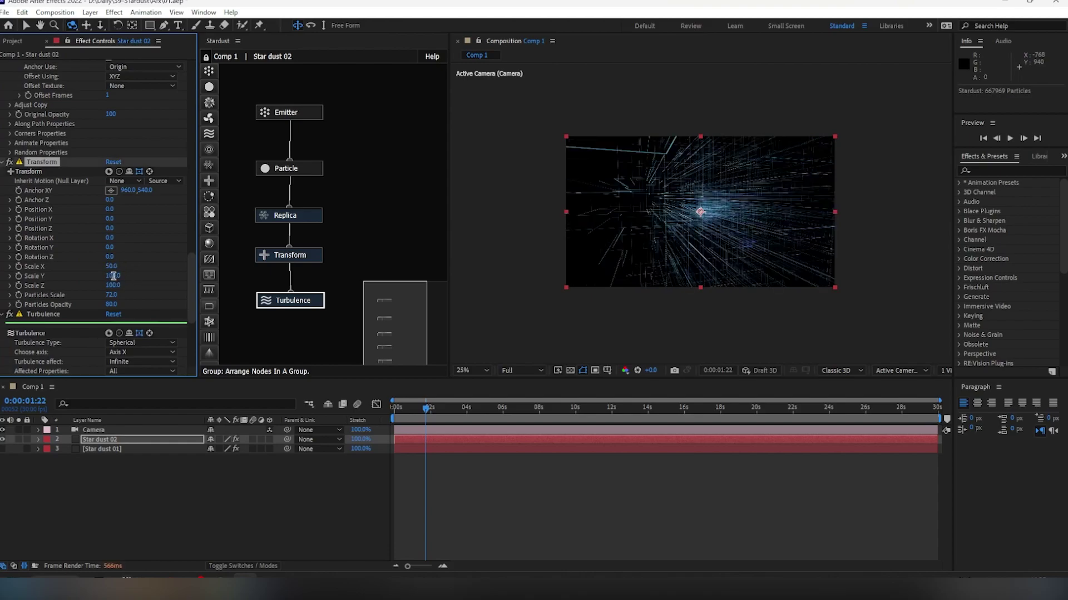
text(50)
key(Return)
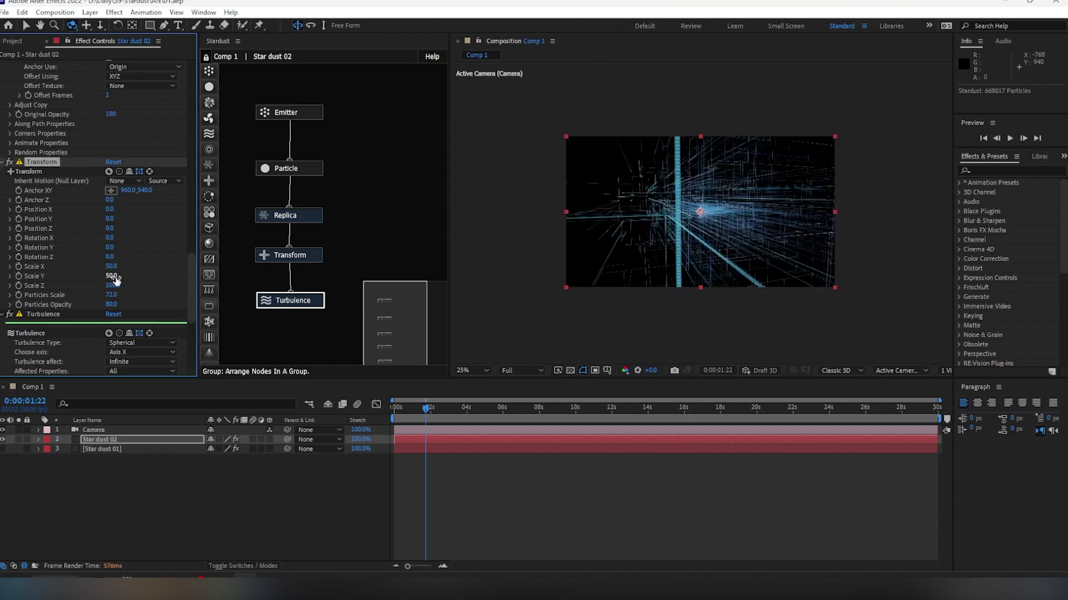
click(113, 285)
text(50)
key(Return)
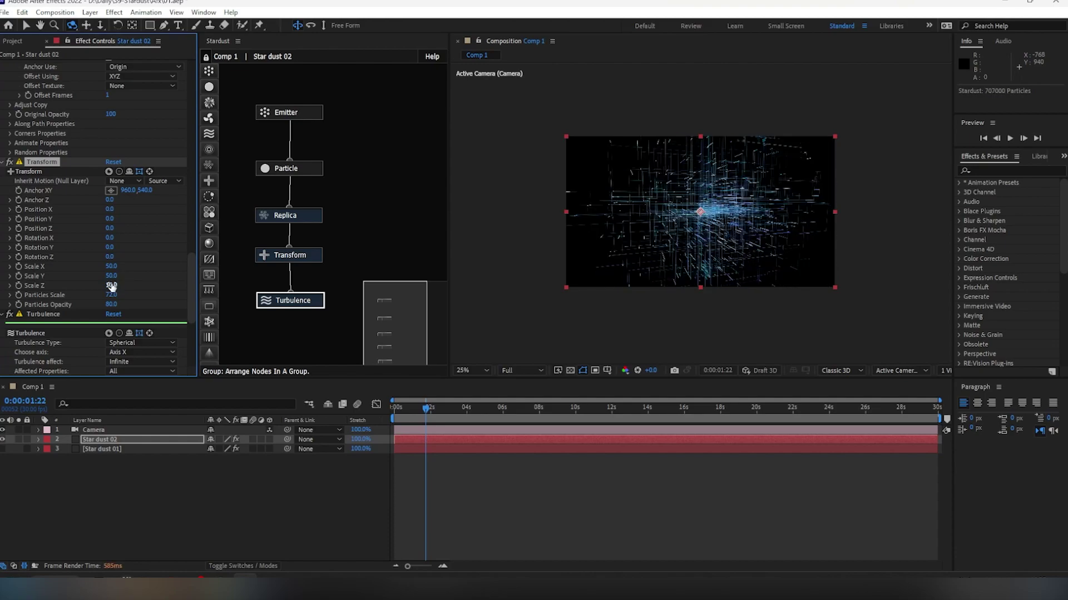
key(ctrl+z)
Keep Scale X at 50 and settle Scale Y at 5 and Scale Z at 40
click(113, 276)
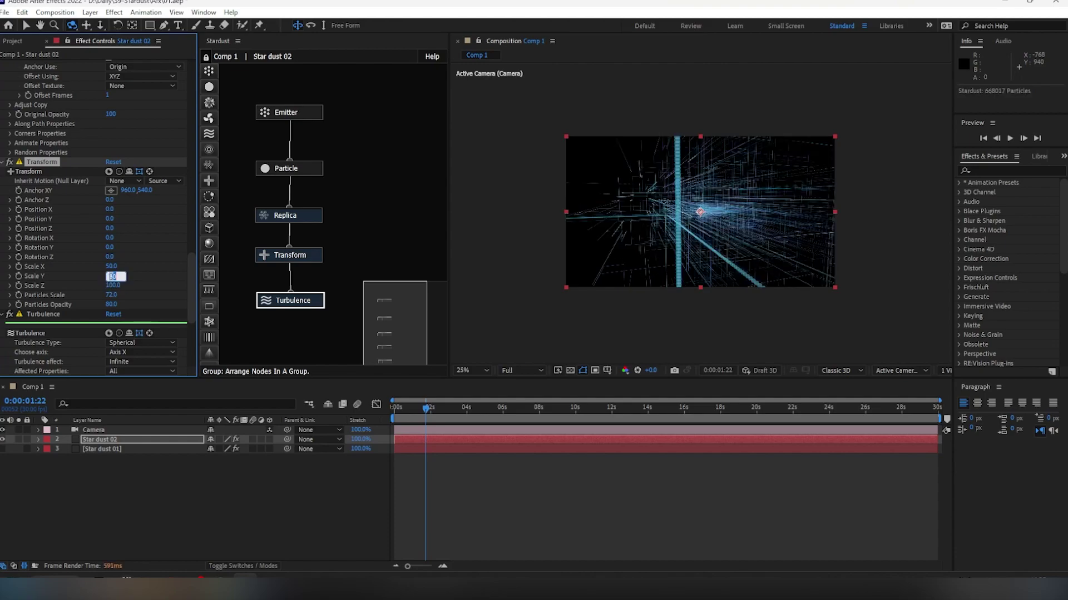
text(30)
key(Return)
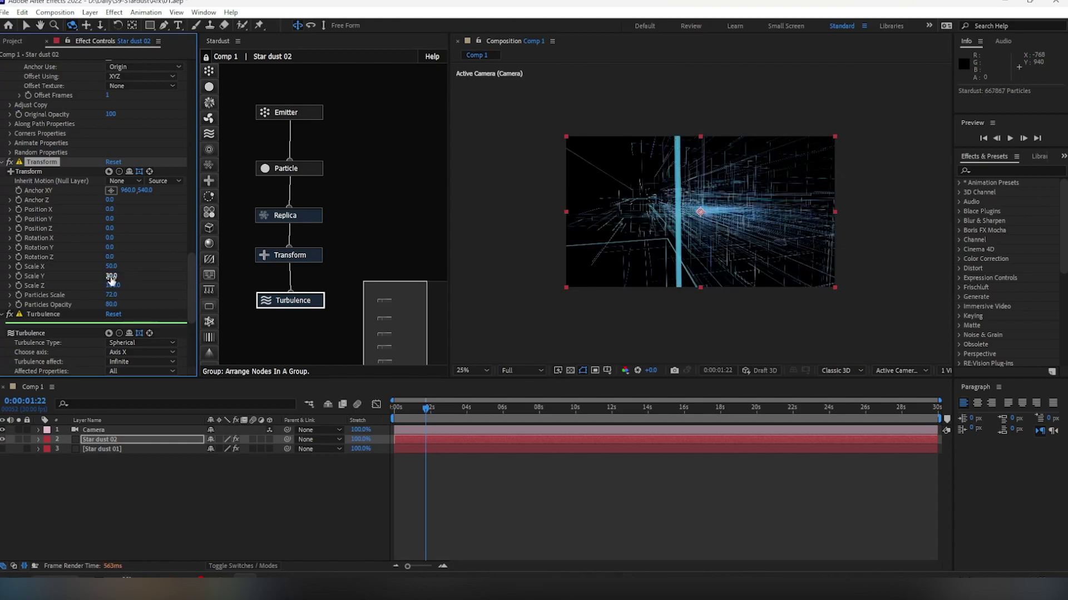
drag(118, 269, 115, 271)
text(100)
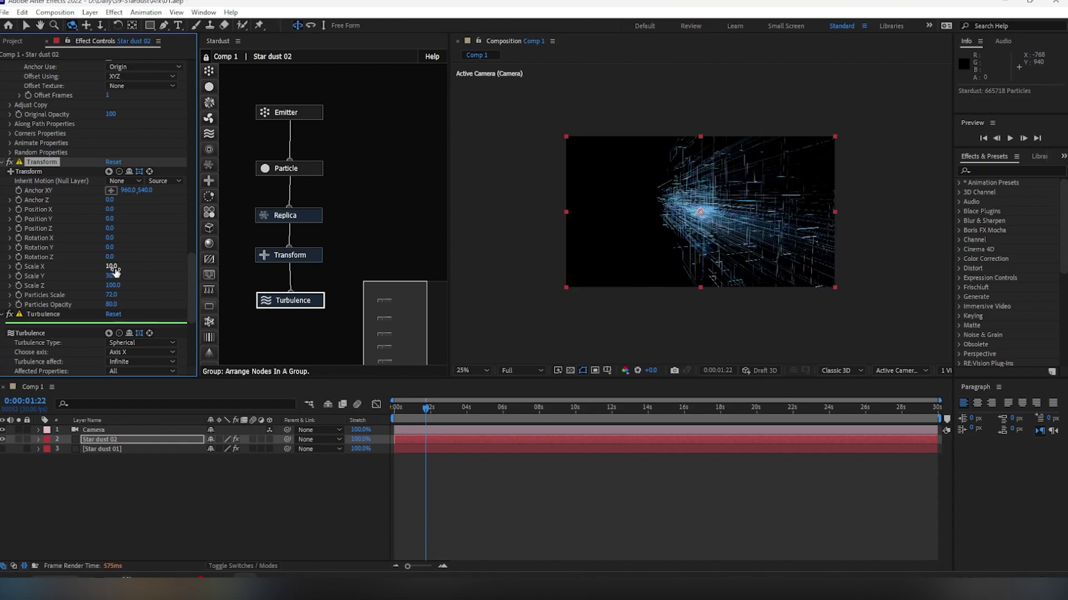
key(ctrl+z)
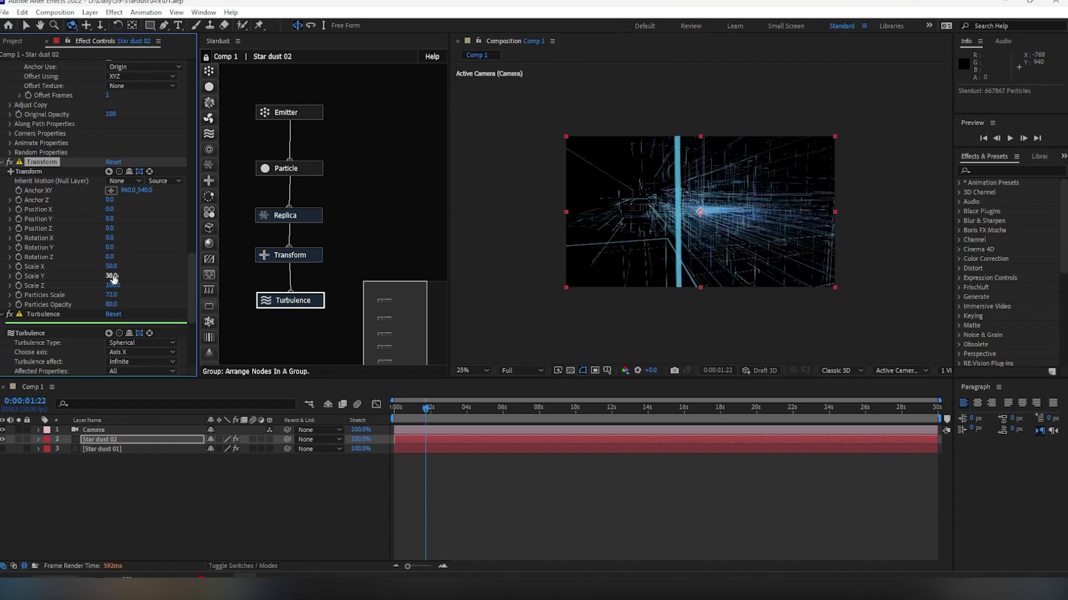
click(111, 277)
text(5)
key(Return)
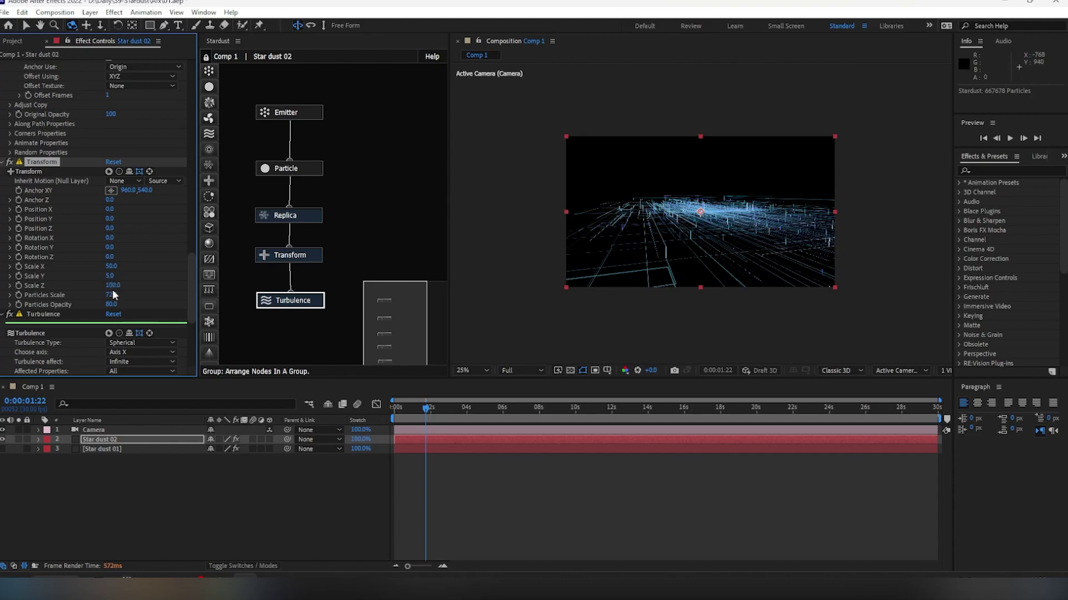
click(111, 285)
text(30)
key(Return)
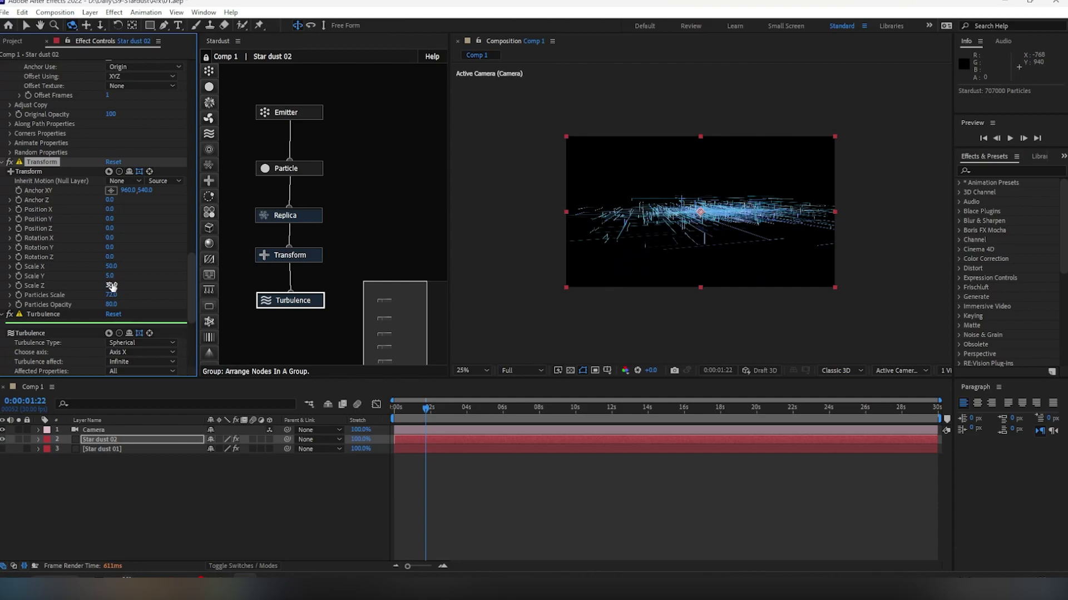
click(111, 286)
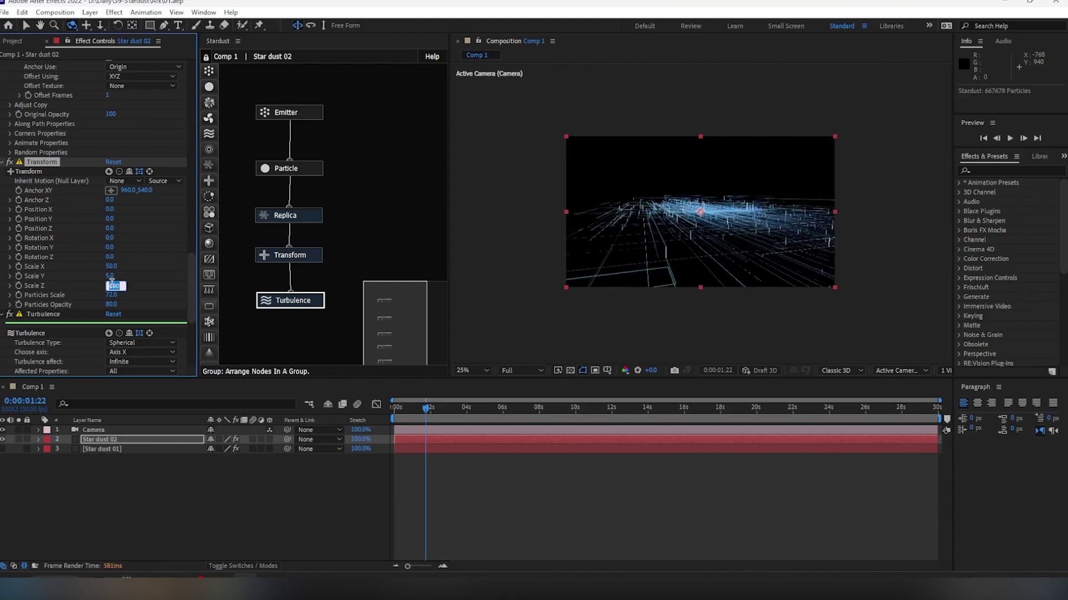
text(2050)
key(Return)
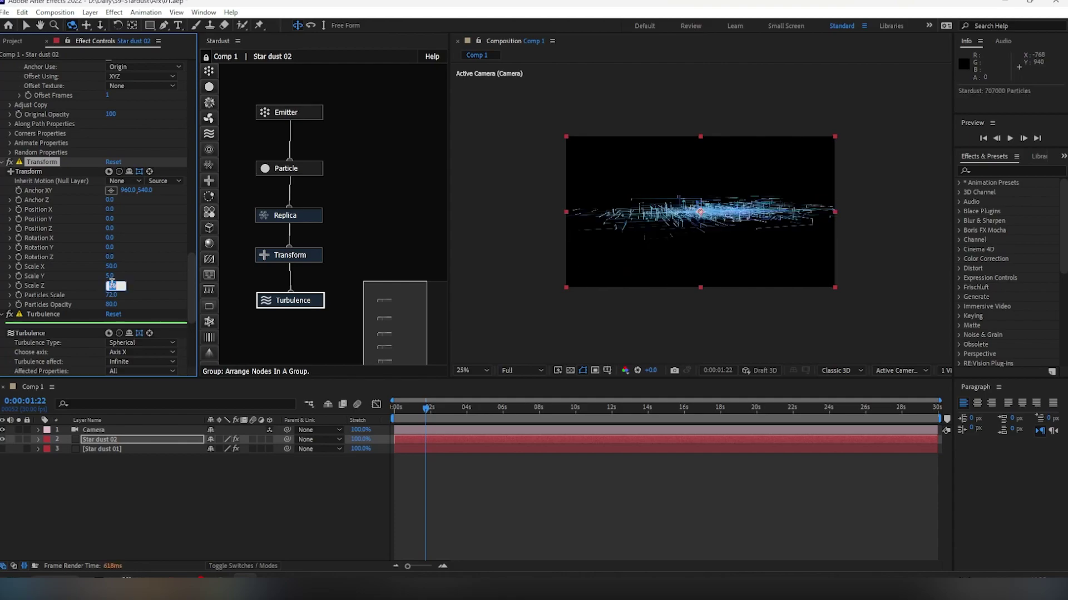
text(40)
key(Return)
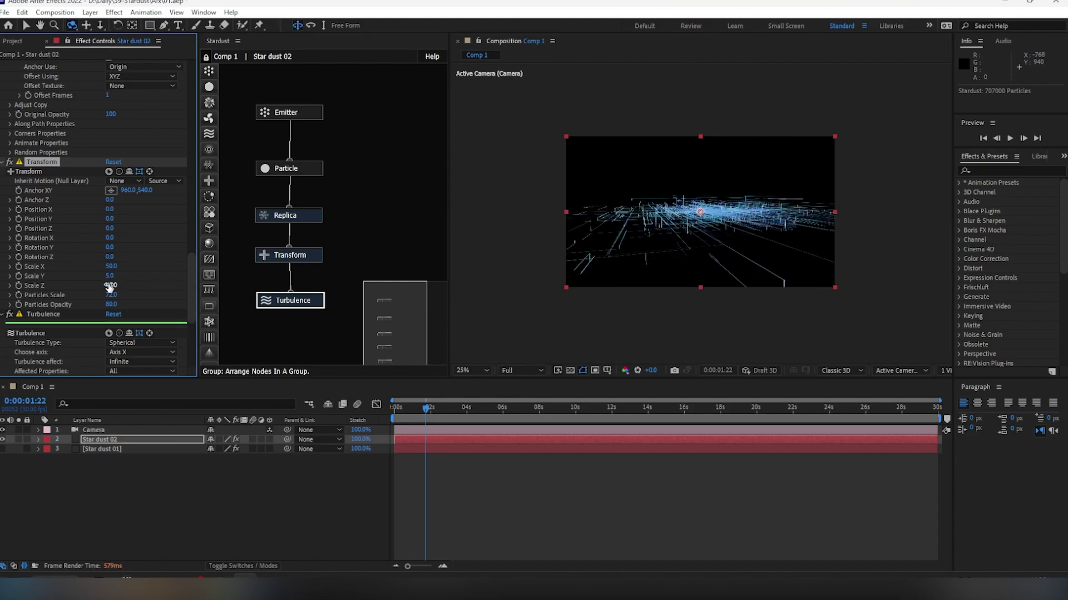
click(50, 388)
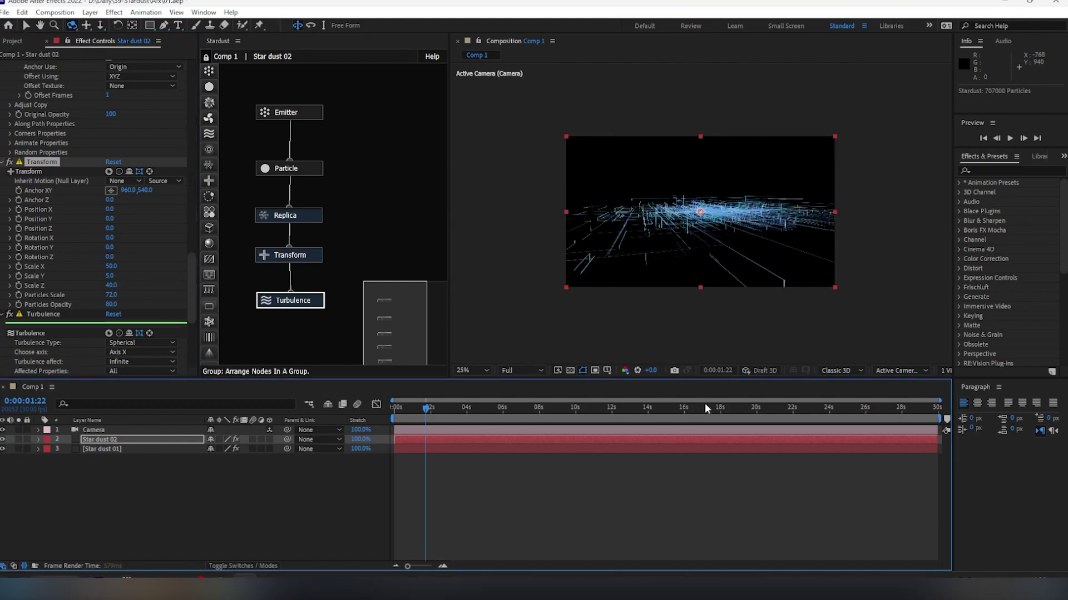
Move Star dust 02's emitter origin off-centre, down to the lower right of the composition
click(130, 439)
scroll(82, 206, up, 15)
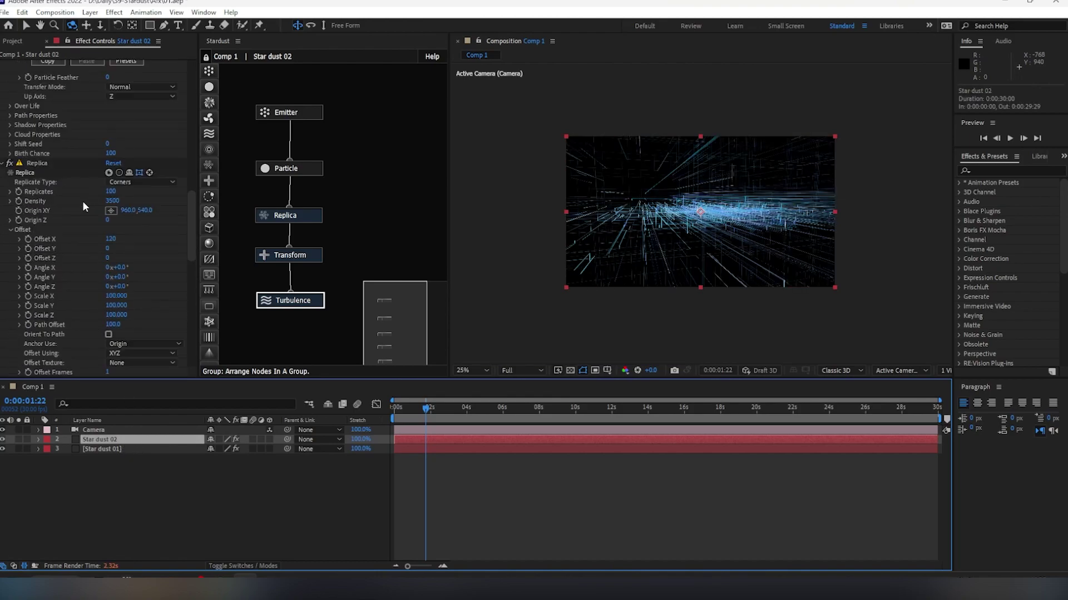
scroll(81, 207, up, 5)
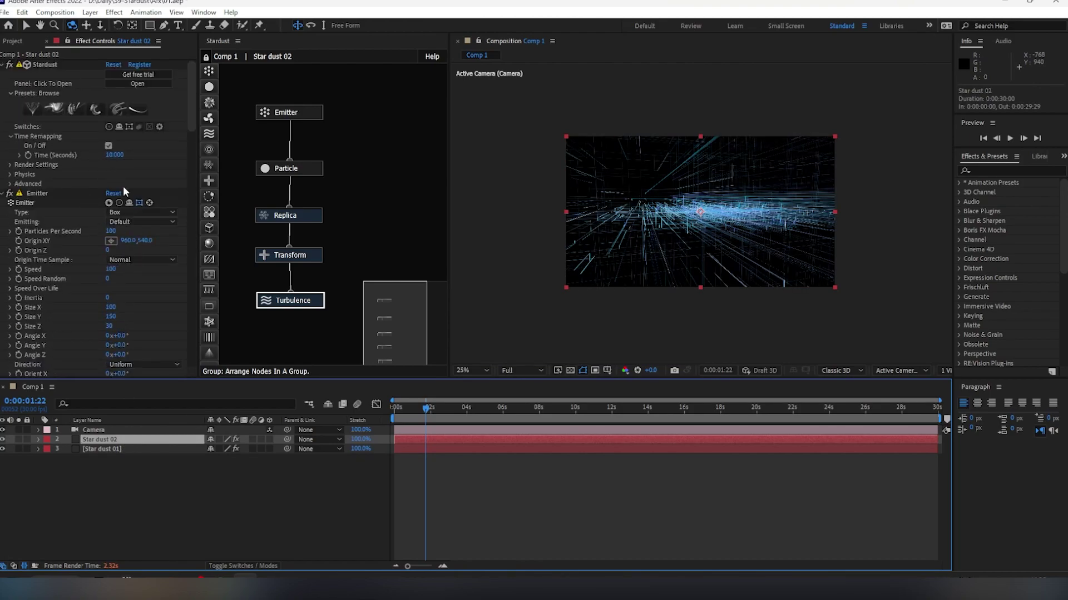
click(112, 240)
click(768, 247)
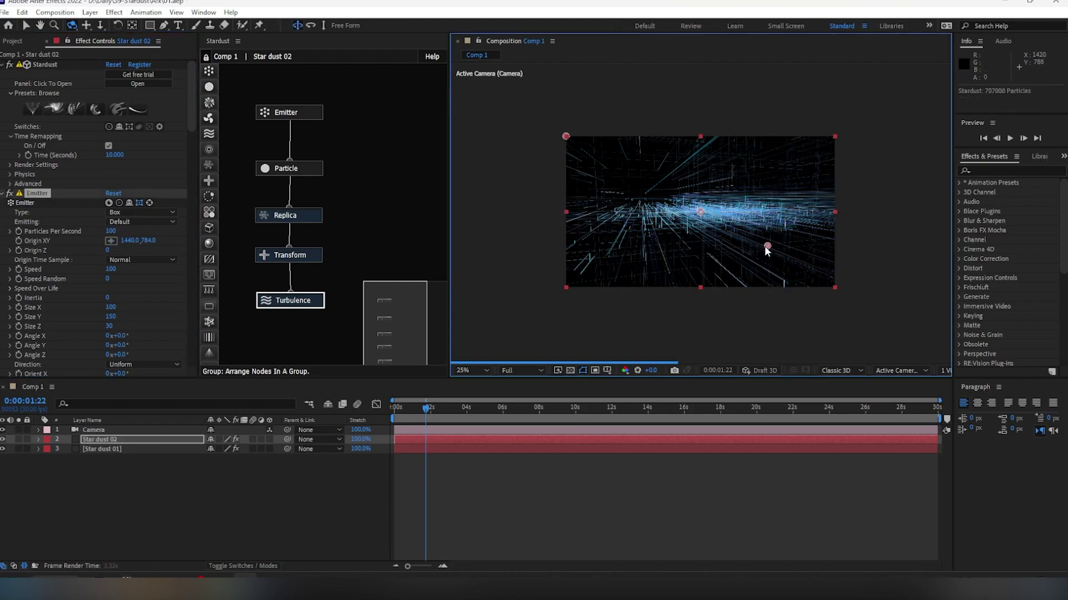
mouse_move(767, 246)
mouse_down()
mouse_move(779, 298)
mouse_move(832, 338)
mouse_up()
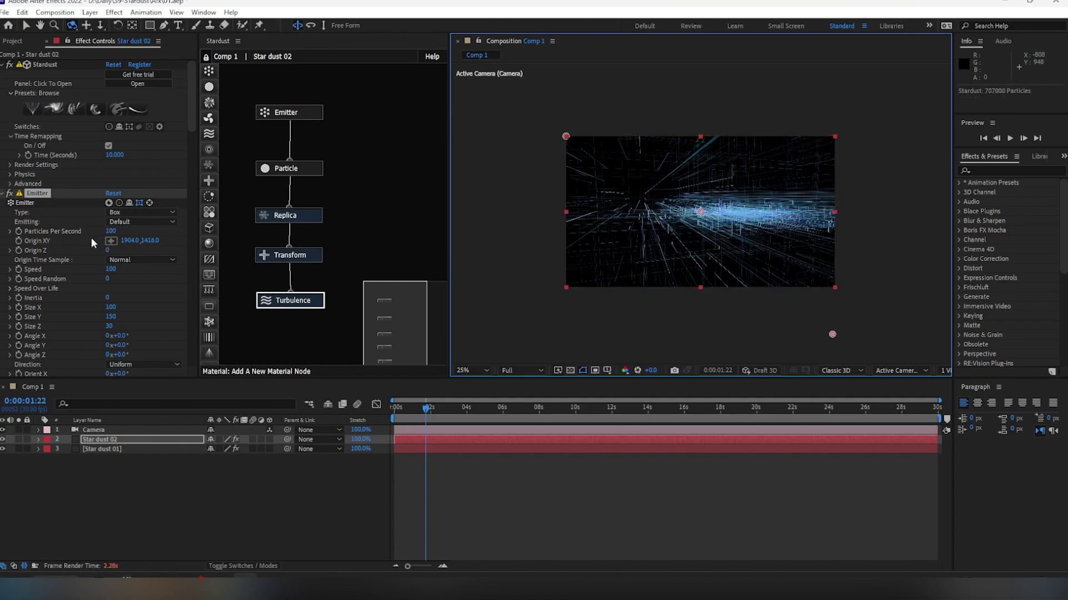
Try Transform Position values, reverting an X drag and setting Y to 5500, then 7500
scroll(91, 237, down, 10)
scroll(91, 236, down, 5)
scroll(91, 235, down, 5)
scroll(92, 236, down, 5)
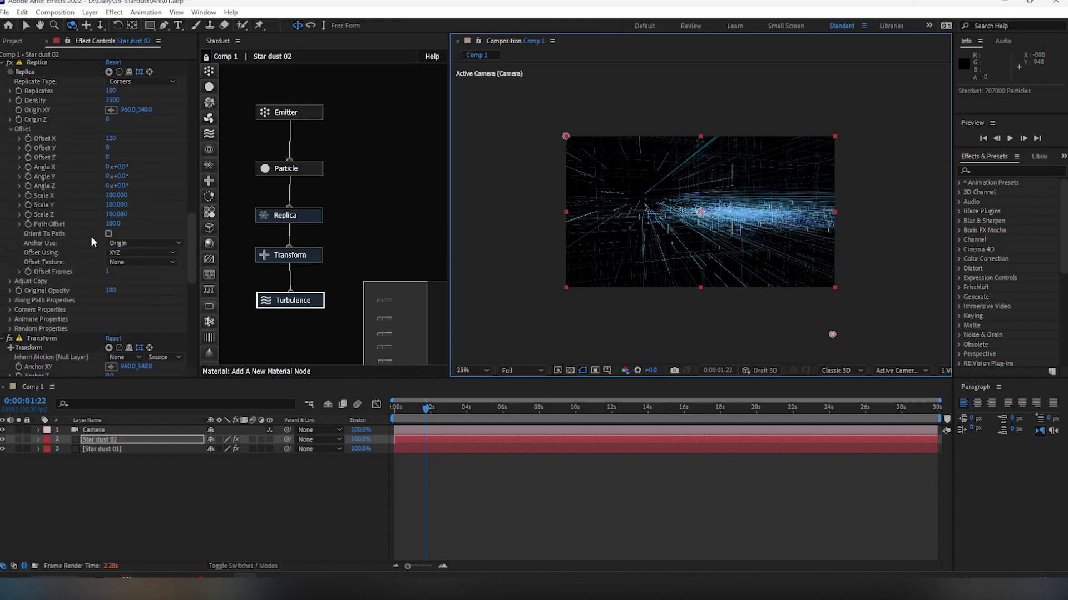
scroll(91, 236, down, 5)
drag(111, 234, 145, 242)
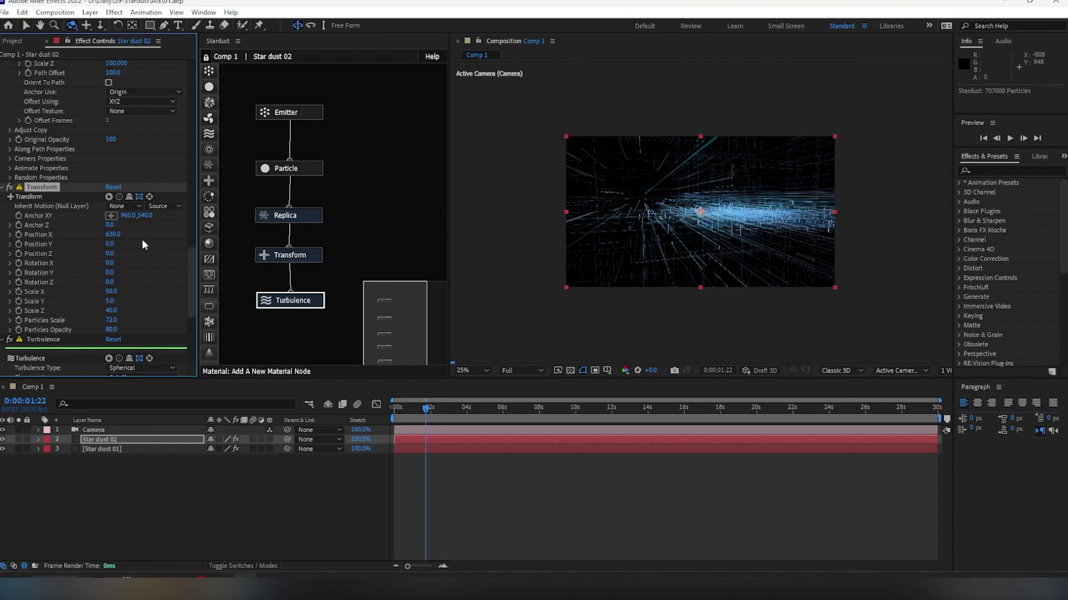
key(ctrl+z)
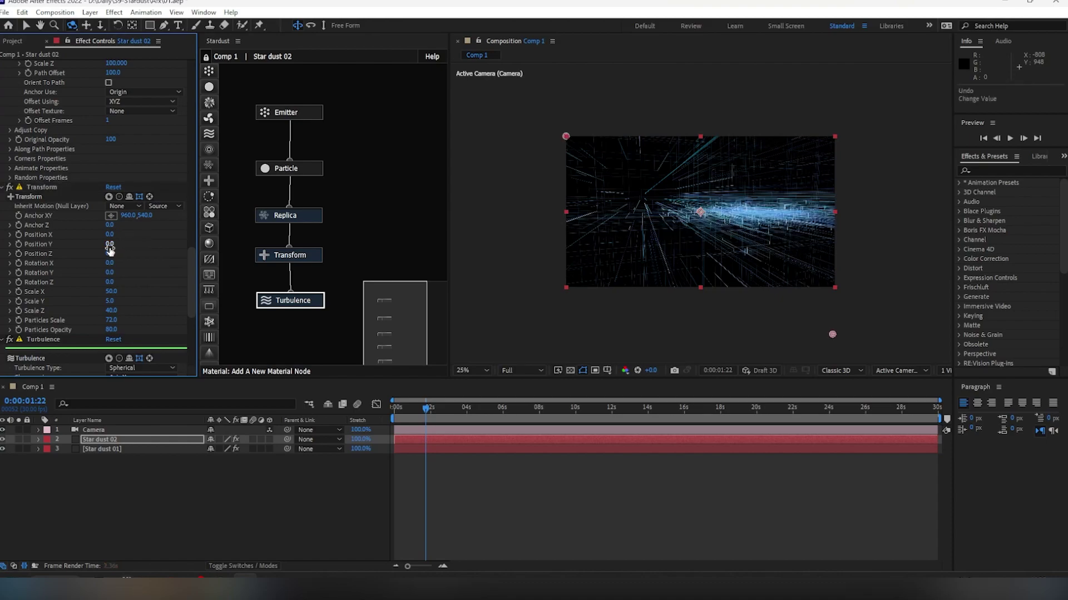
click(110, 244)
text(5500)
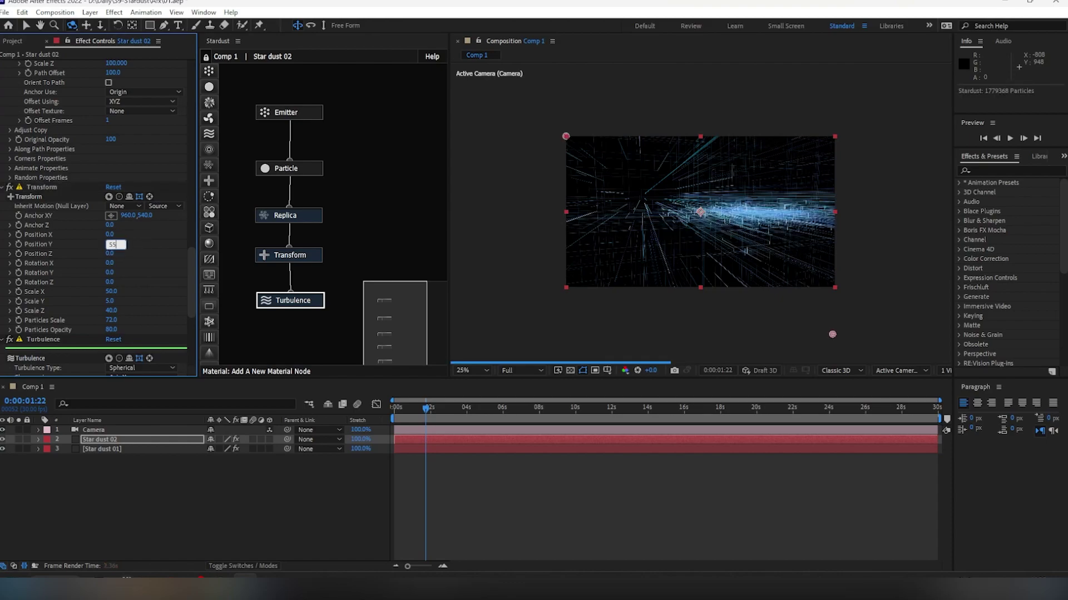
key(Return)
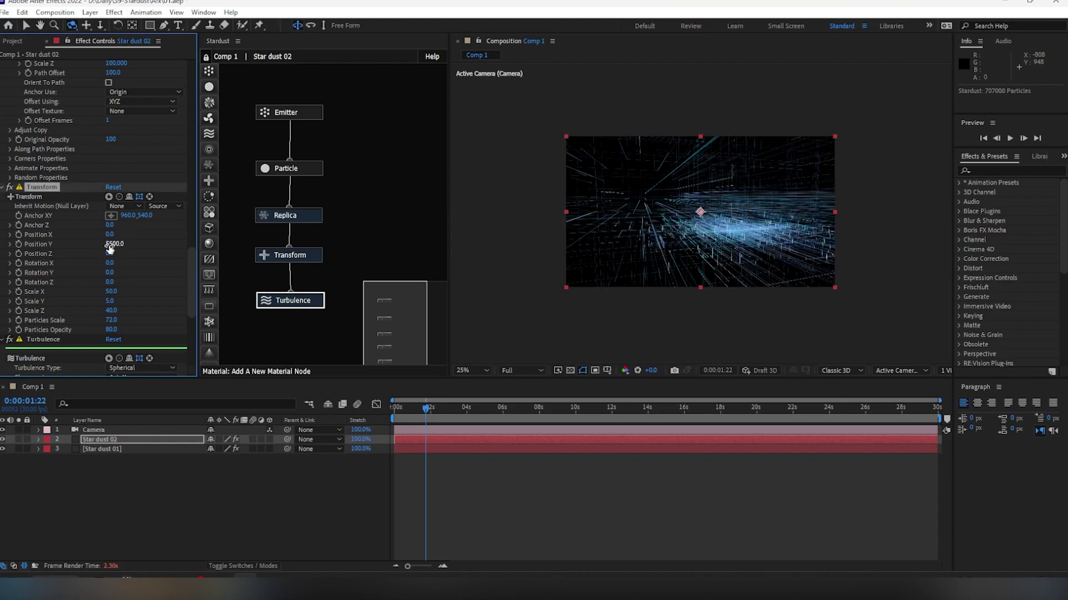
click(110, 245)
text(75)
key(Return)
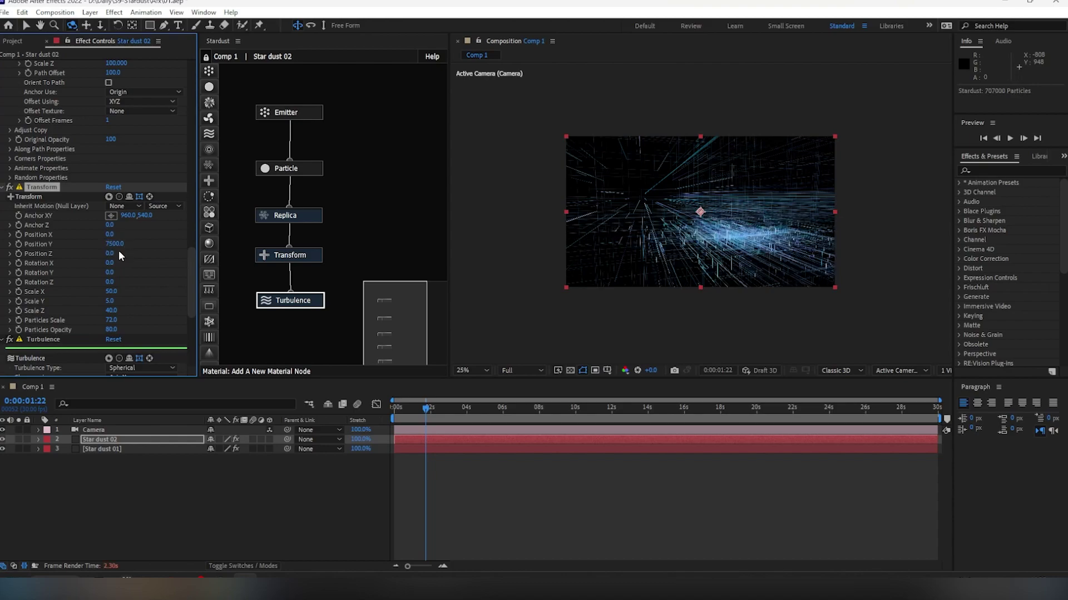
Set Transform Position Z to -1500, Y back to 5500, and X to -1000
click(110, 253)
text(1500)
key(Return)
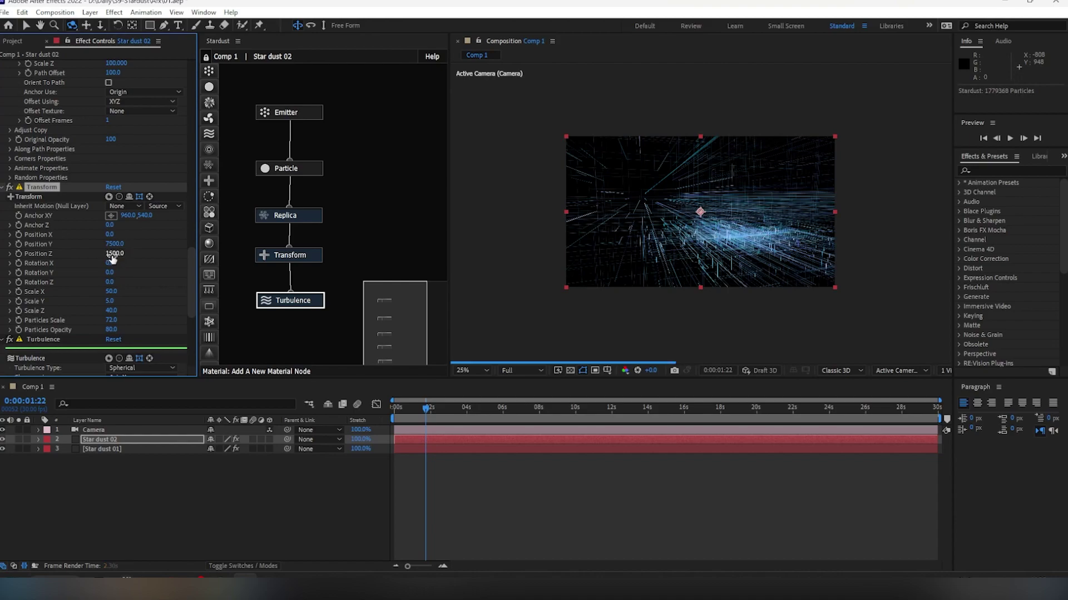
click(114, 254)
text(-1500)
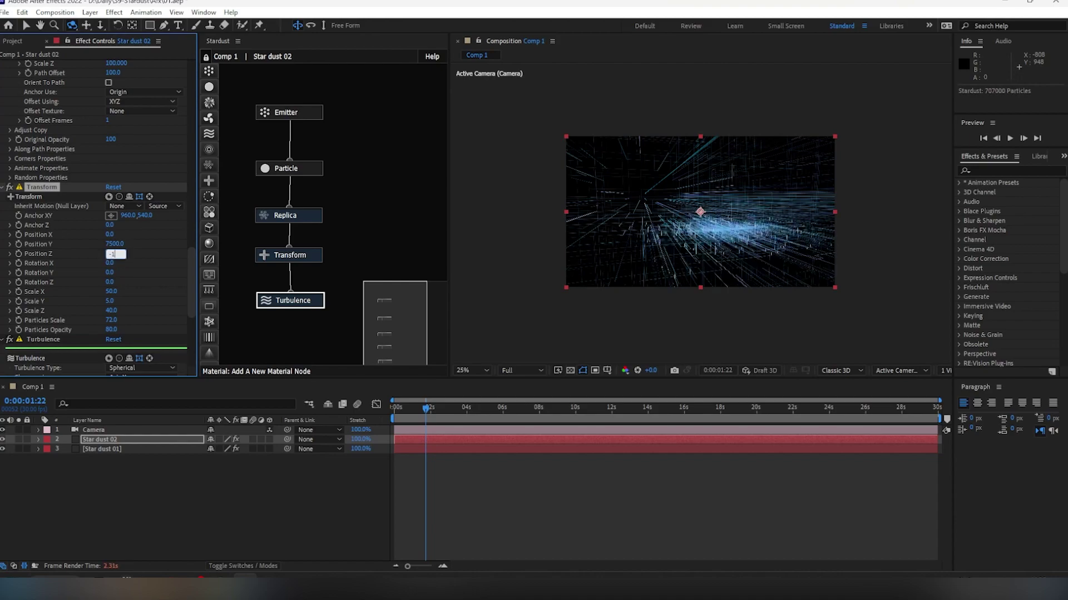
key(Return)
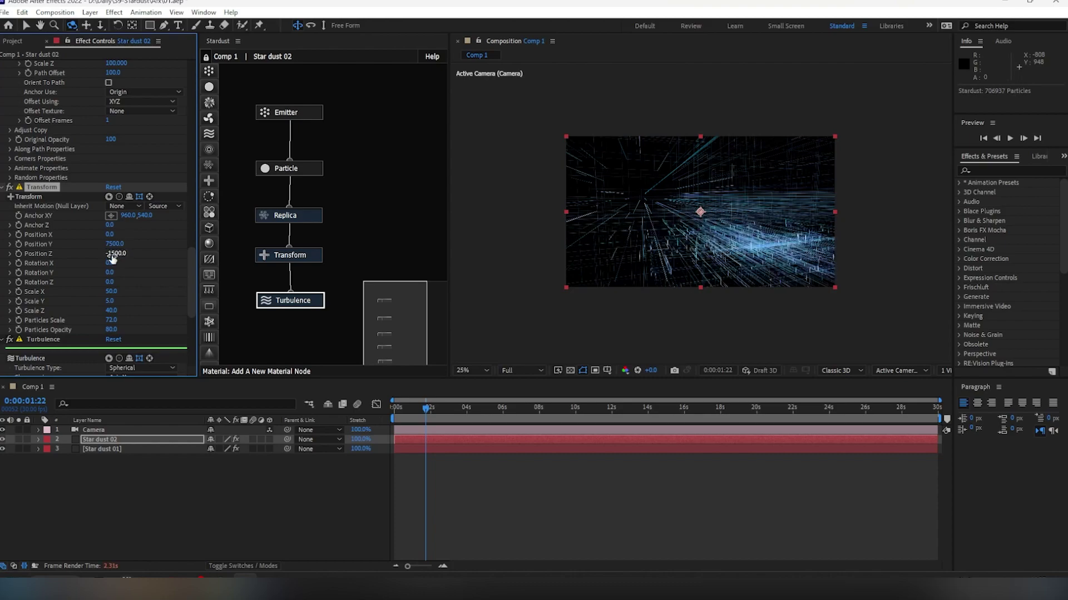
click(114, 244)
text(5)
key(Return)
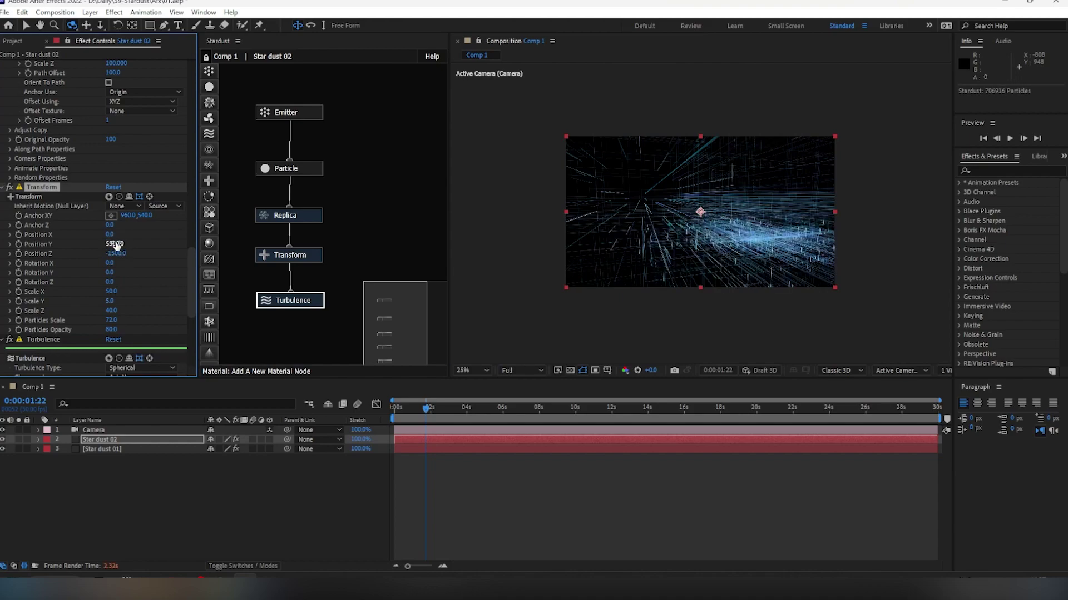
click(111, 234)
text(00)
key(Return)
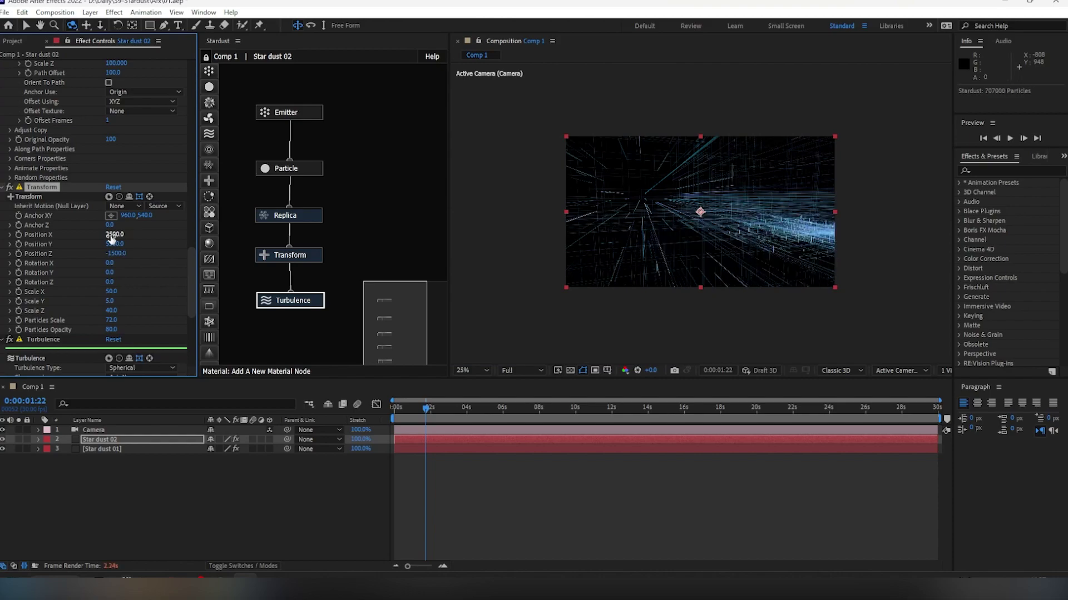
click(112, 235)
key(BackSpace)
text(2500)
key(Return)
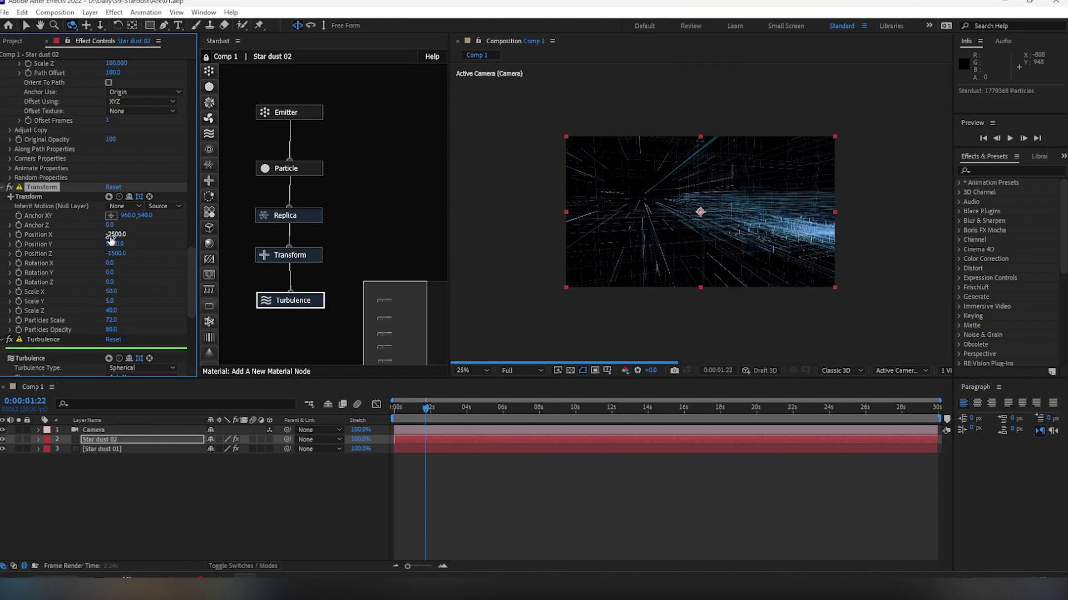
click(114, 235)
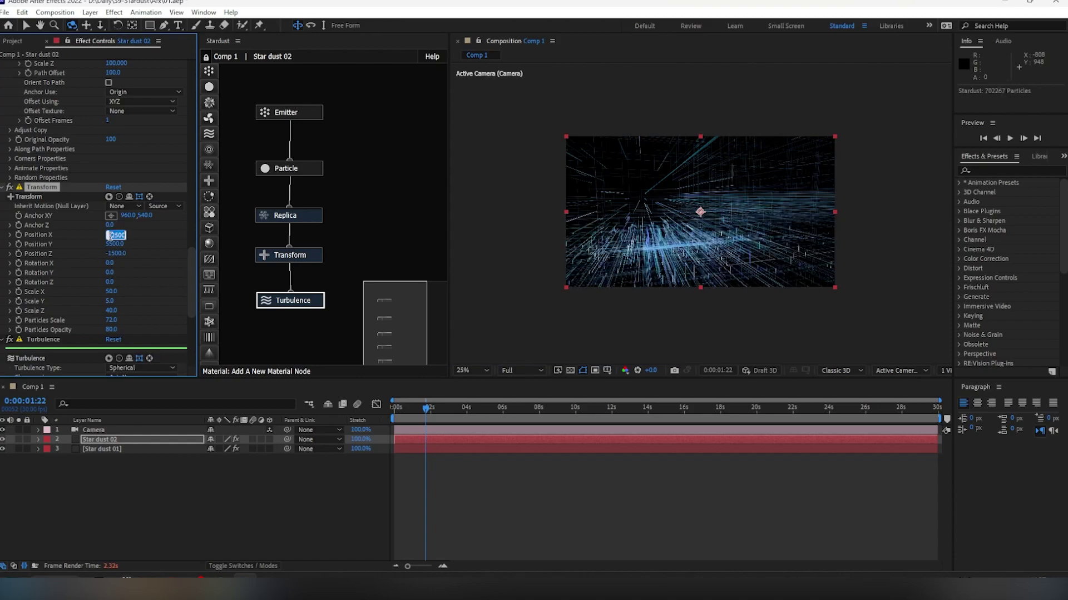
text(-1000)
key(Return)
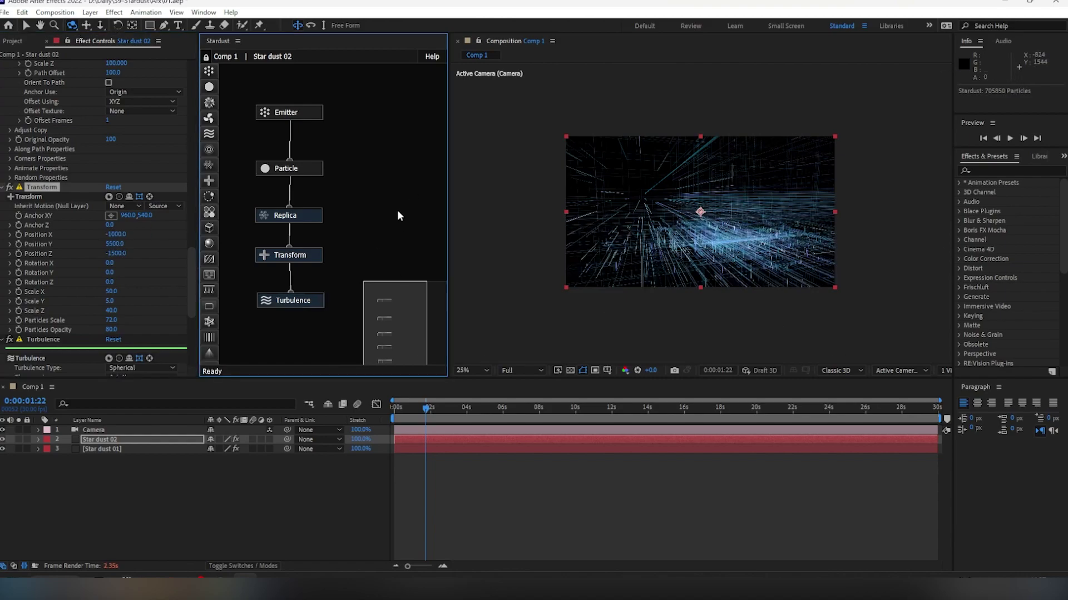
Add a Force node below Turbulence in Star dust 02's Stardust node graph
click(111, 439)
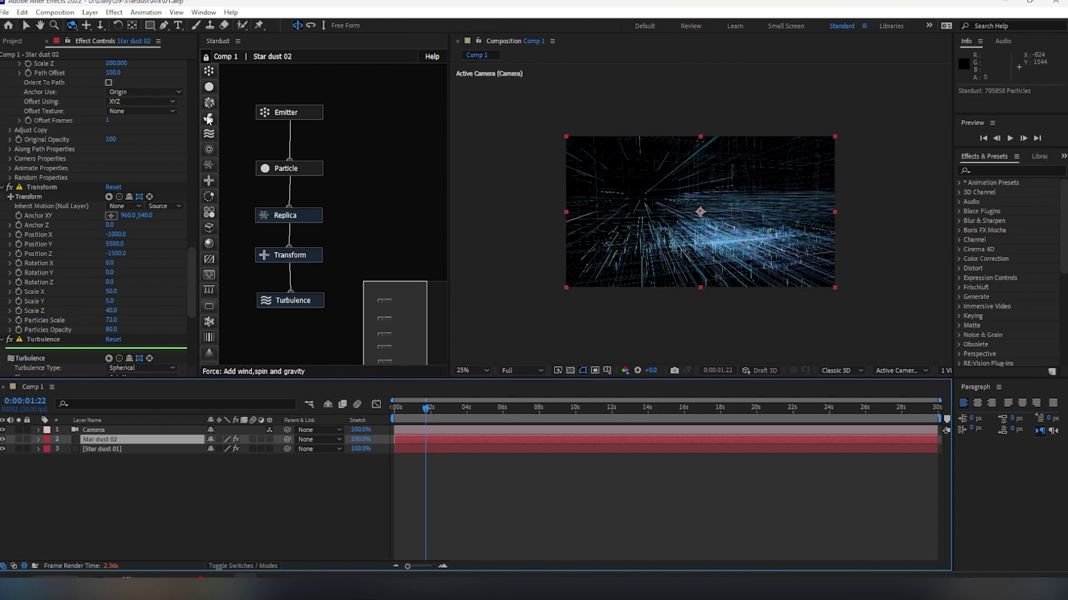
drag(208, 119, 278, 327)
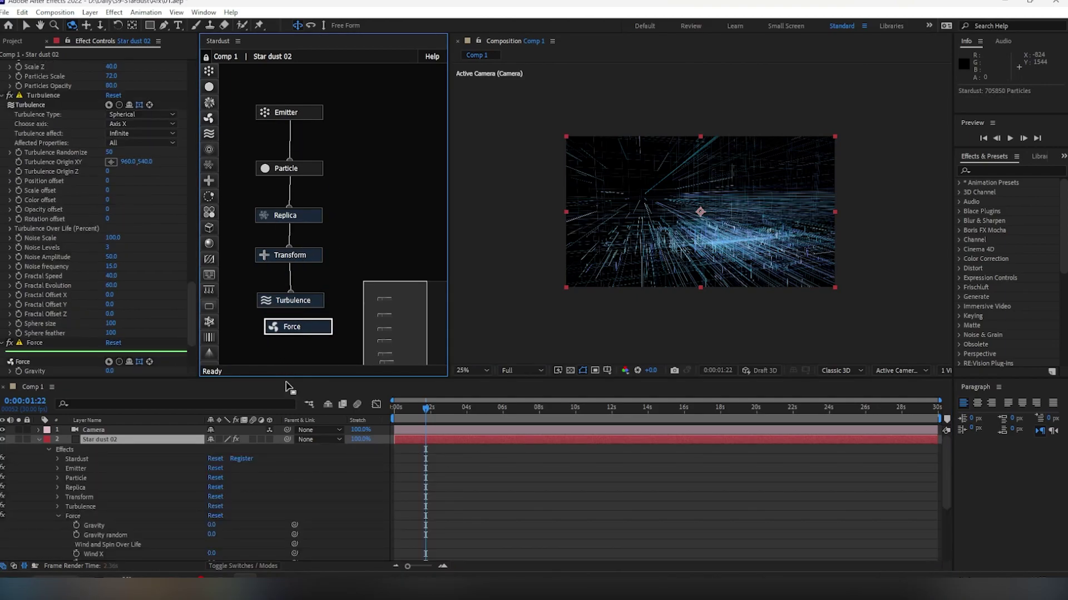
drag(284, 380, 271, 498)
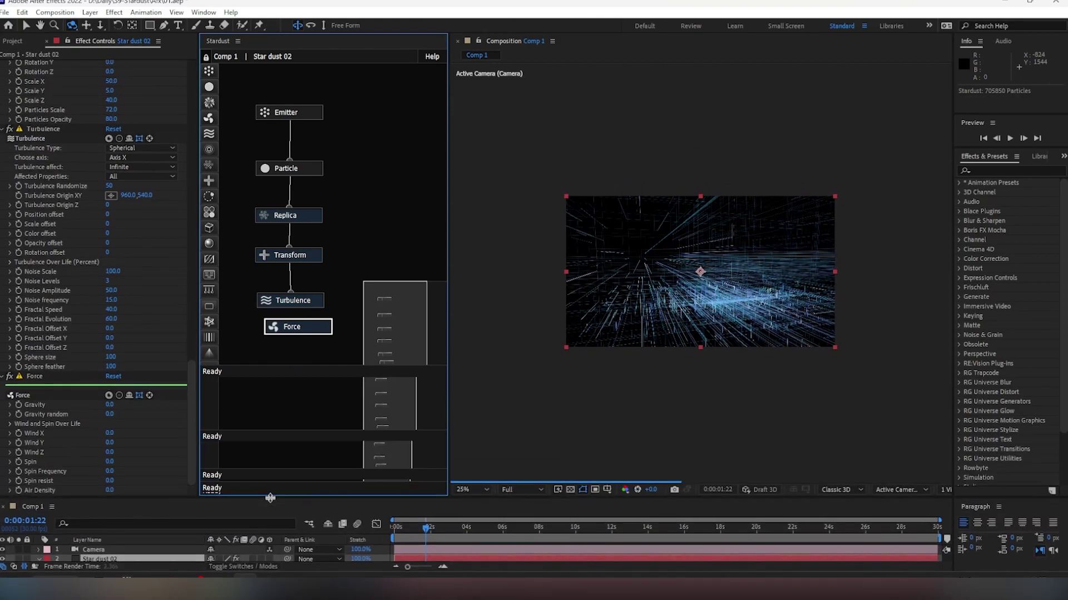
mouse_move(301, 329)
mouse_down()
mouse_move(308, 361)
mouse_move(291, 293)
mouse_up()
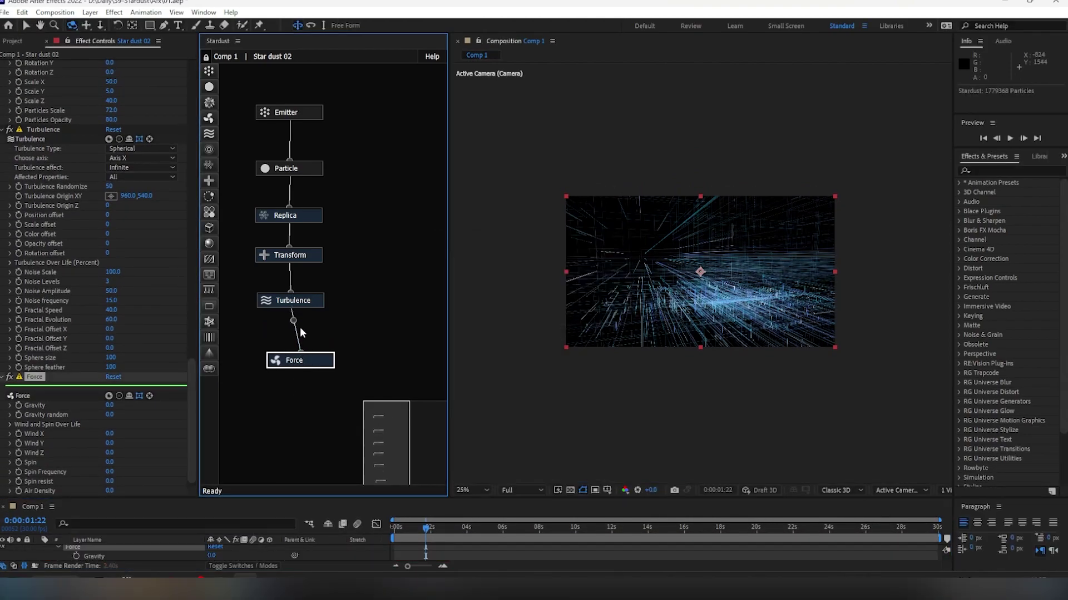
Try Force Wind X at -150, revert it to 0, and make the timeline taller
scroll(20, 431, down, 1)
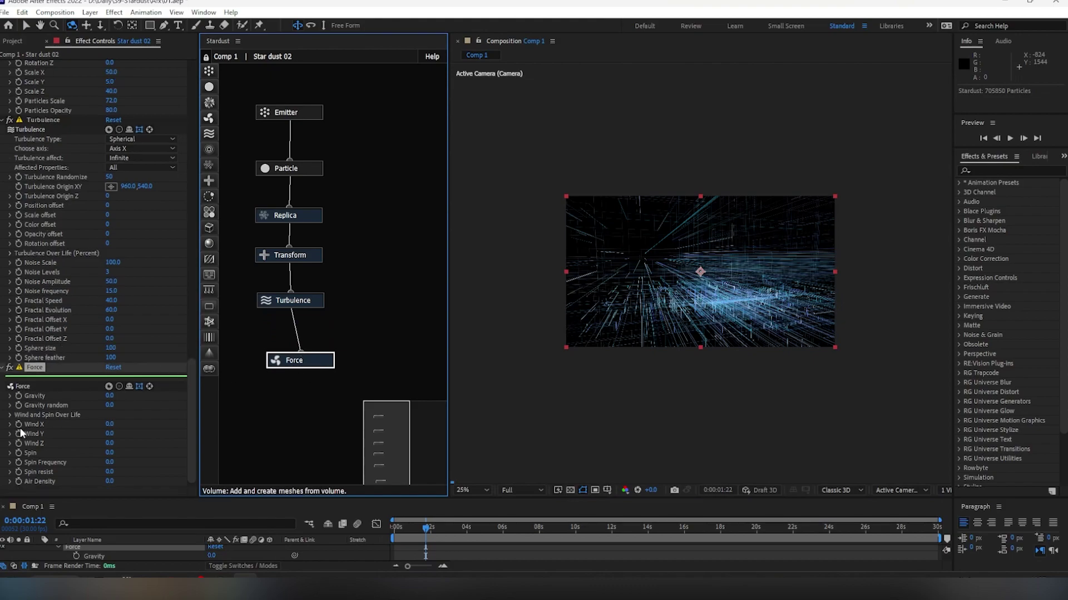
click(109, 424)
text(-150)
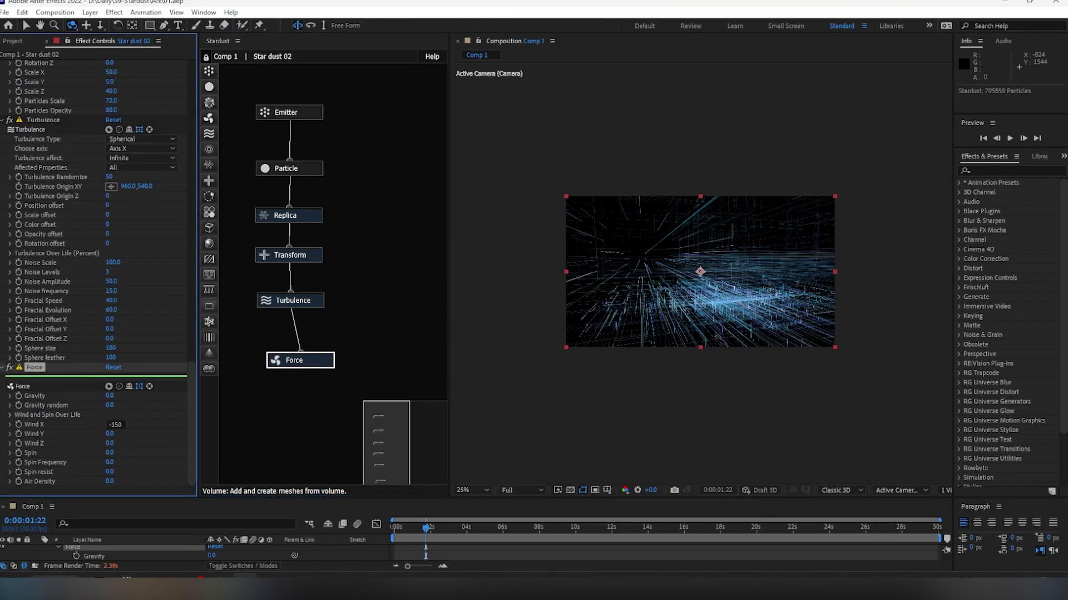
key(Return)
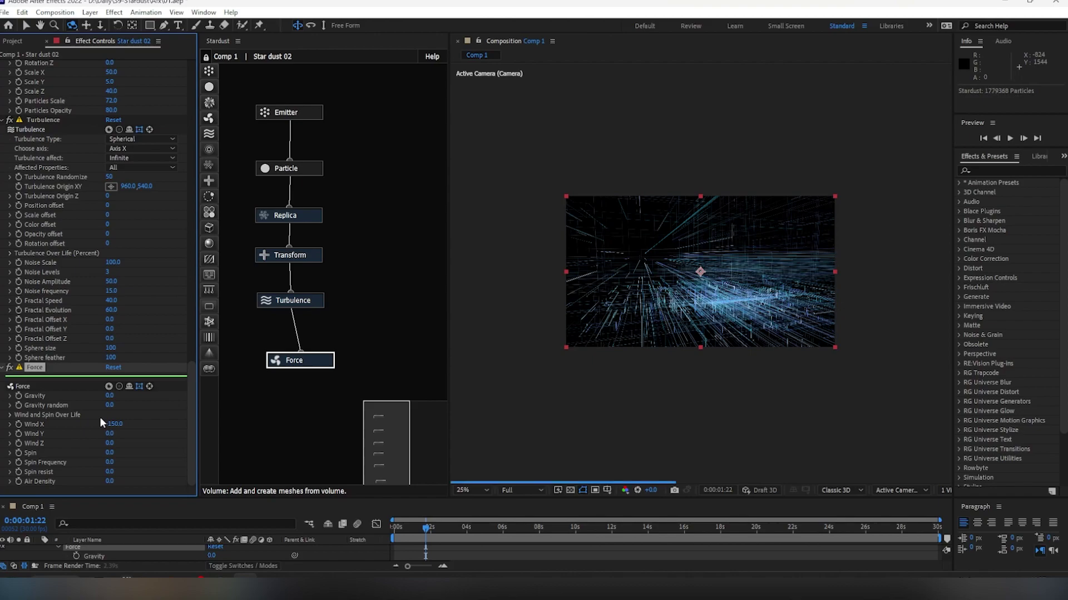
key(ctrl+z)
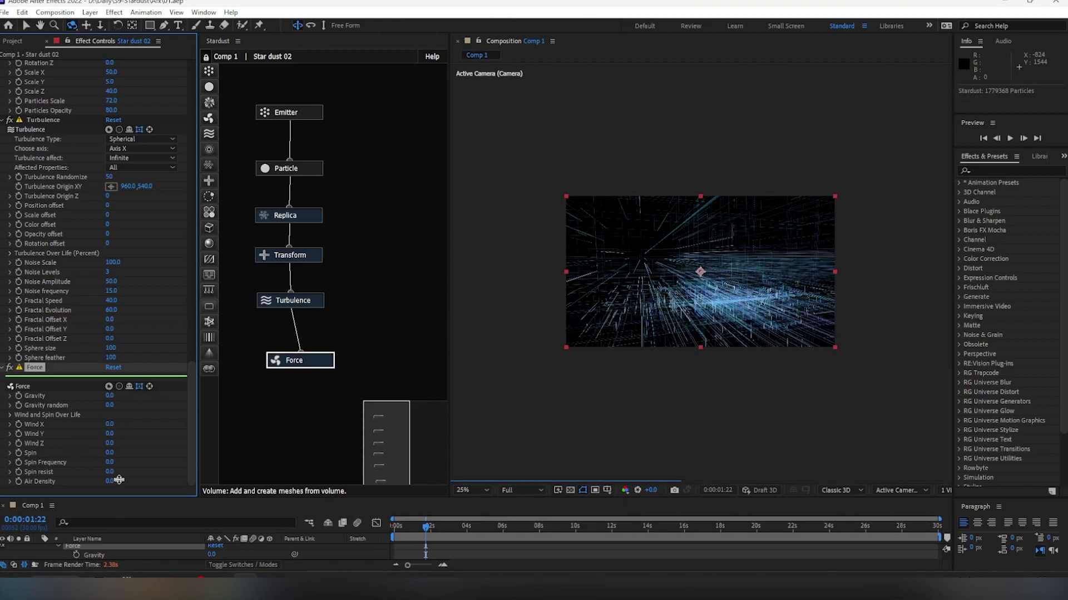
drag(118, 497, 118, 412)
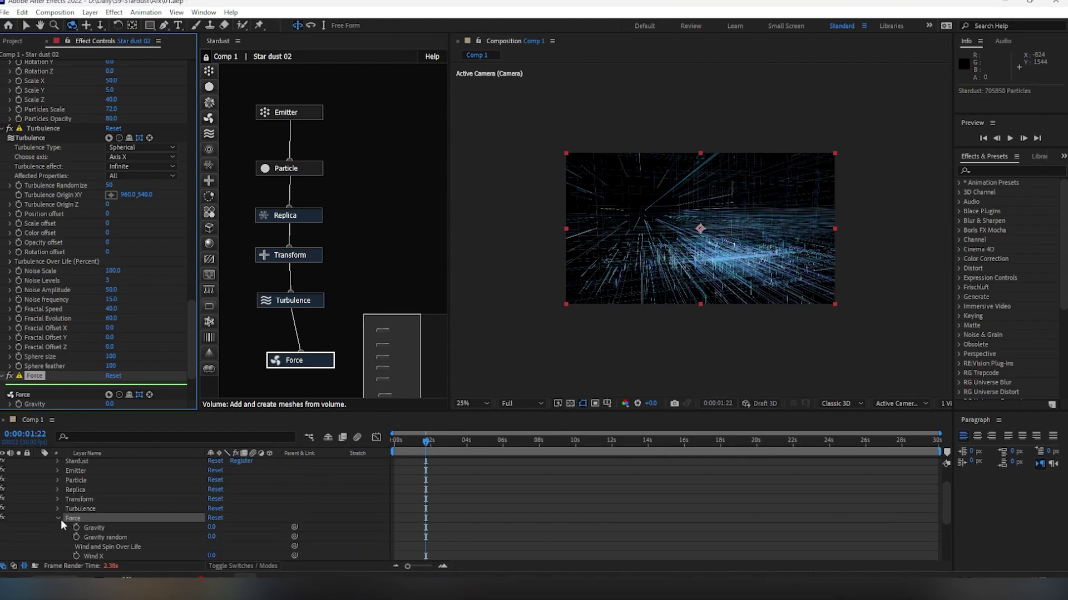
Solo Star dust 02, raise its Force Wind Y from -150 to -250, then unsolo it
click(57, 519)
click(39, 474)
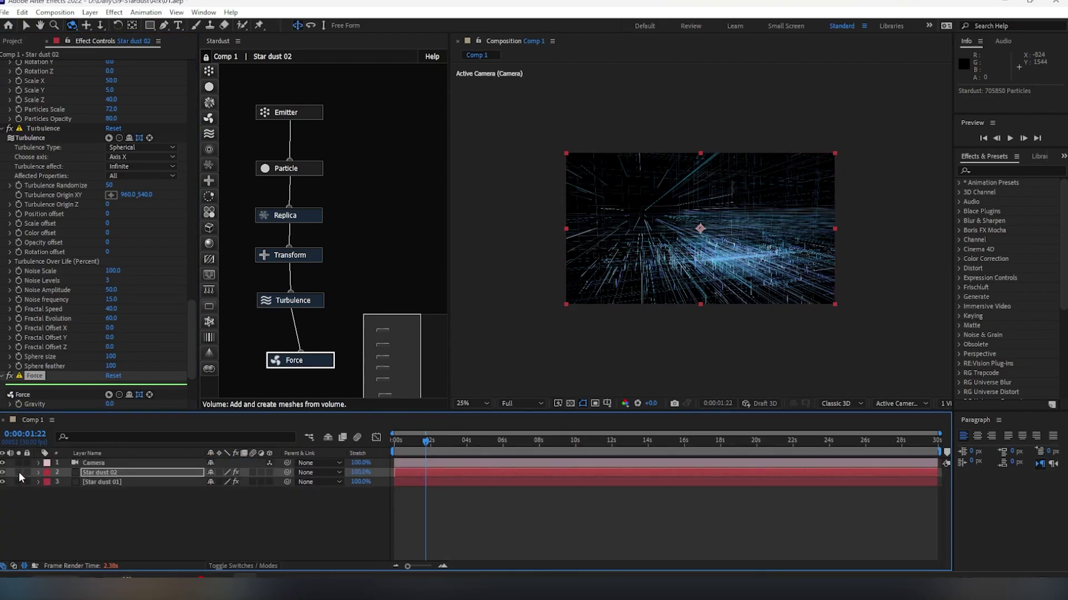
click(19, 472)
scroll(33, 311, down, 3)
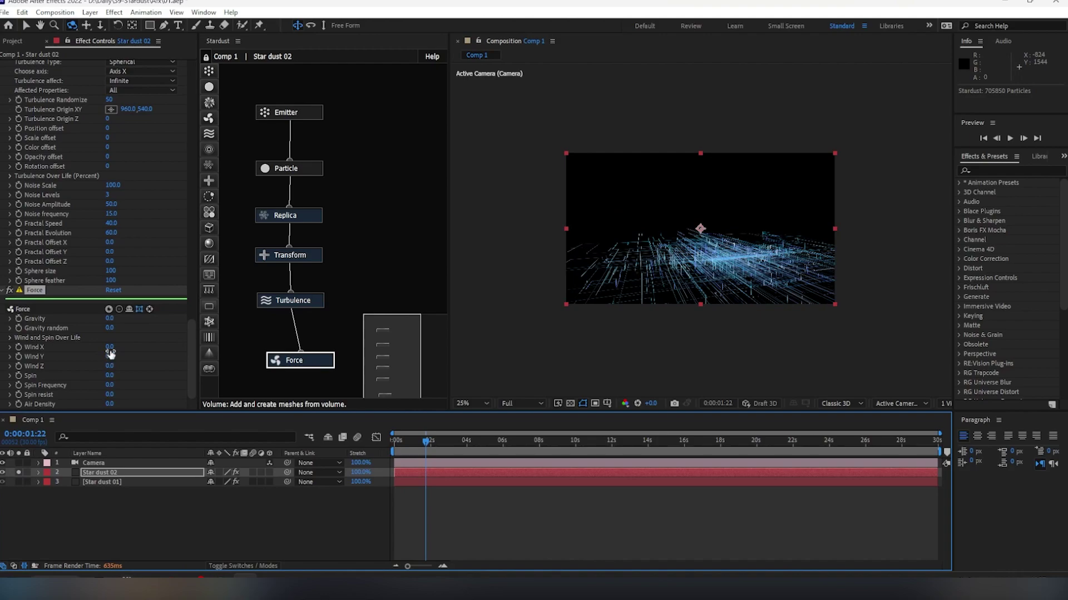
click(110, 353)
text(-150)
key(Return)
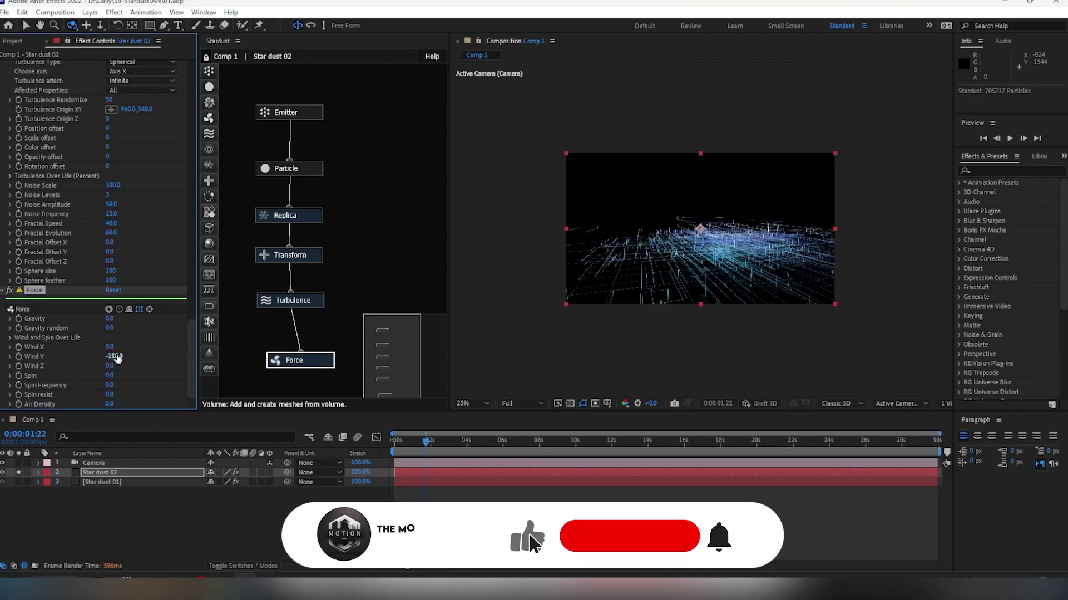
click(114, 357)
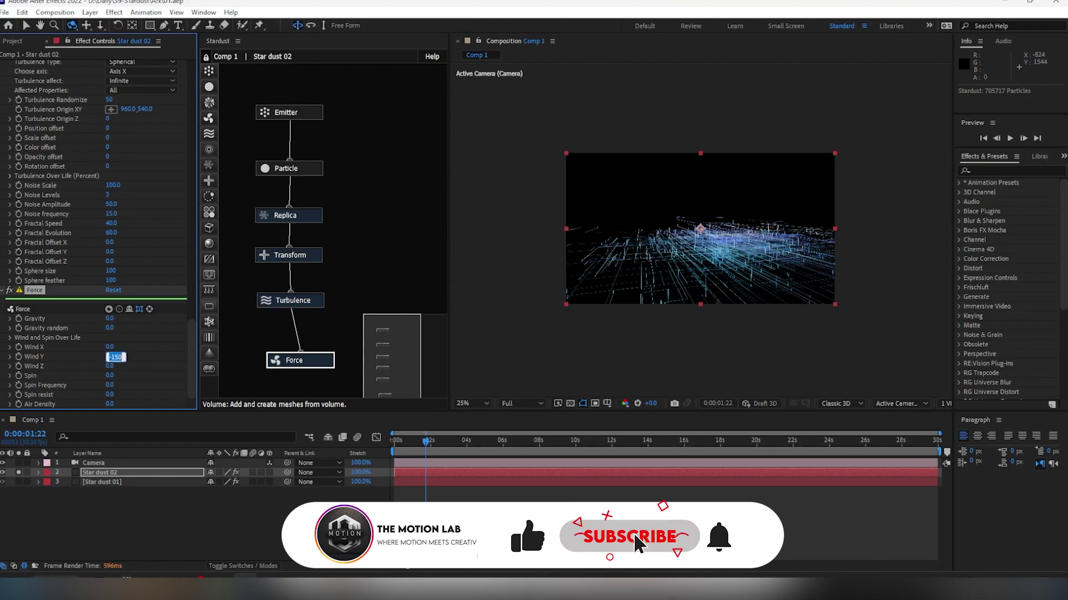
text(-250)
key(Return)
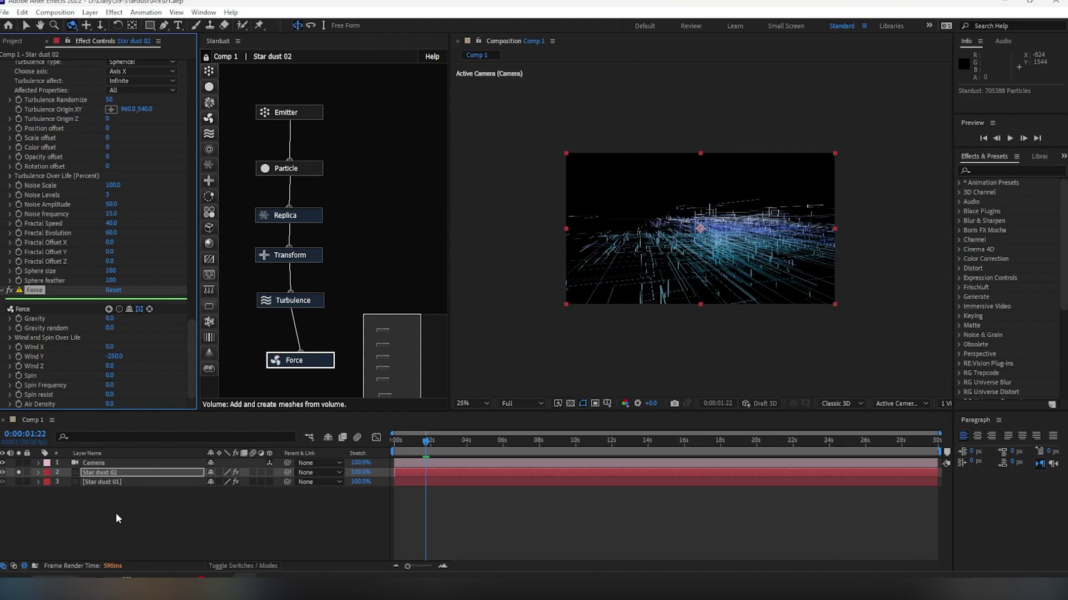
click(18, 472)
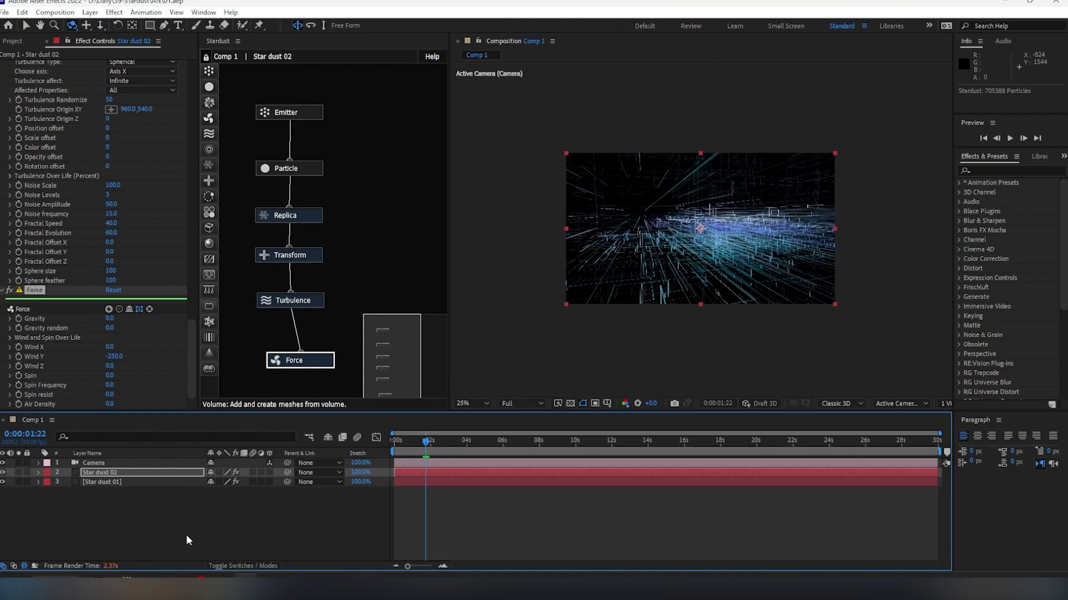
In Star dust 02's Transform node, set Position Z to -2500, undoing trial X and Z values
scroll(74, 267, up, 3)
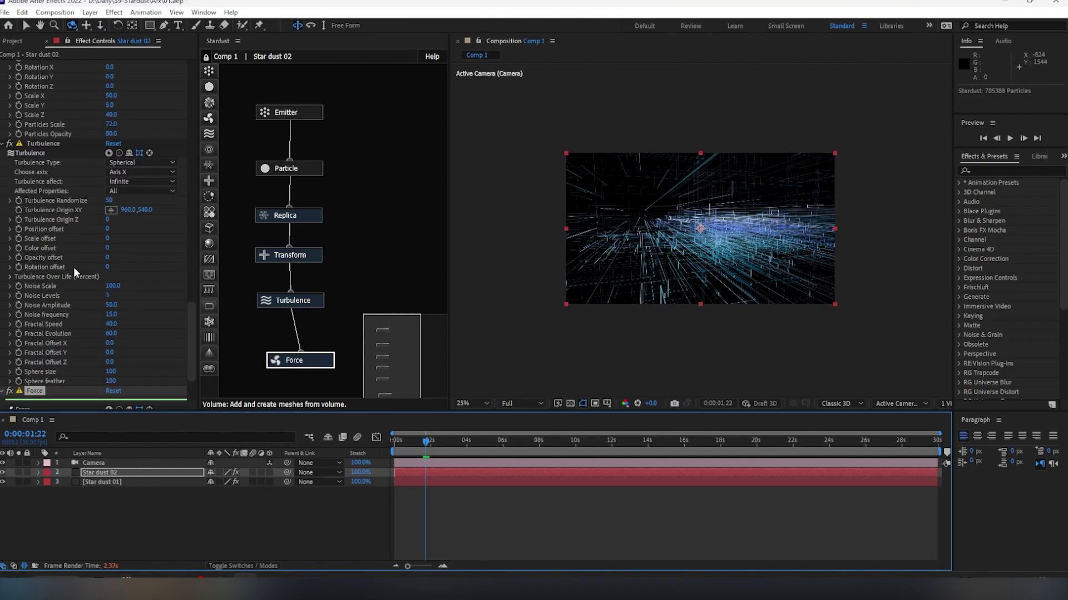
click(272, 255)
click(115, 122)
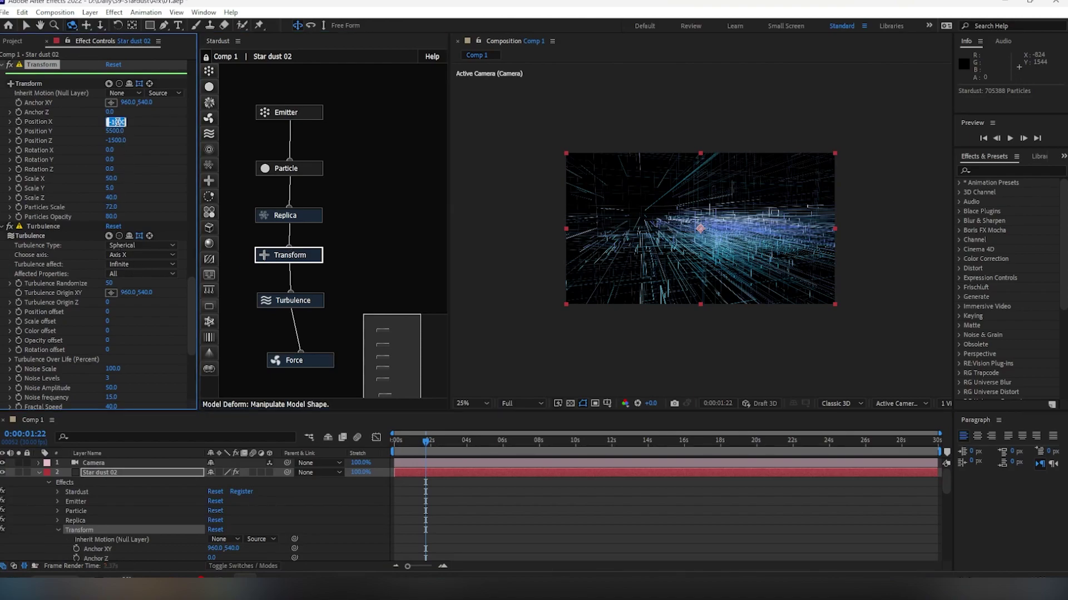
text(-15)
key(Return)
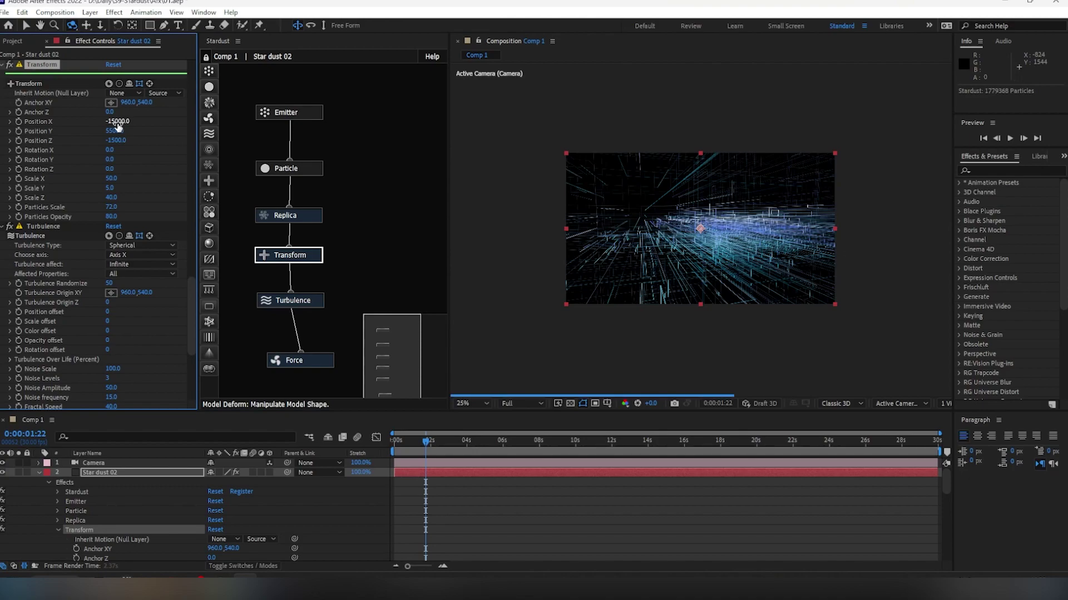
click(126, 140)
key(ctrl+z)
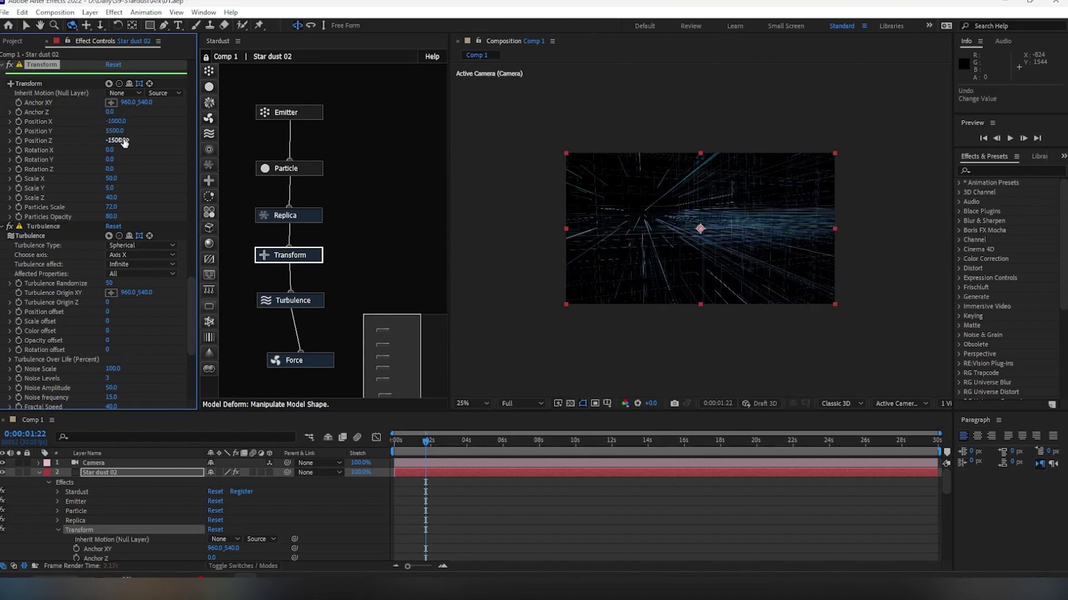
click(116, 140)
text(-25)
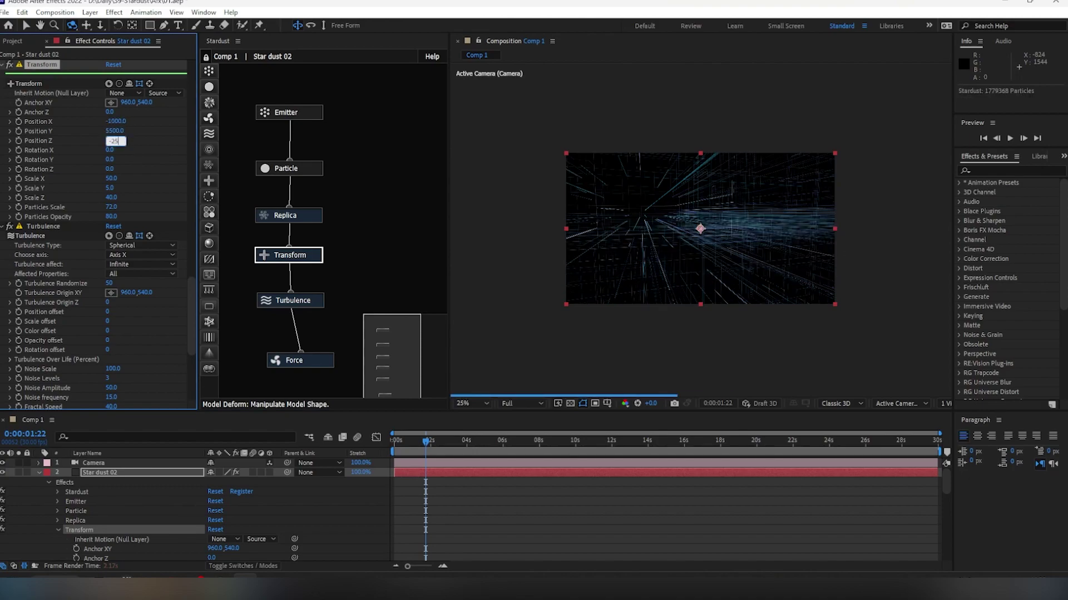
text(00)
key(Return)
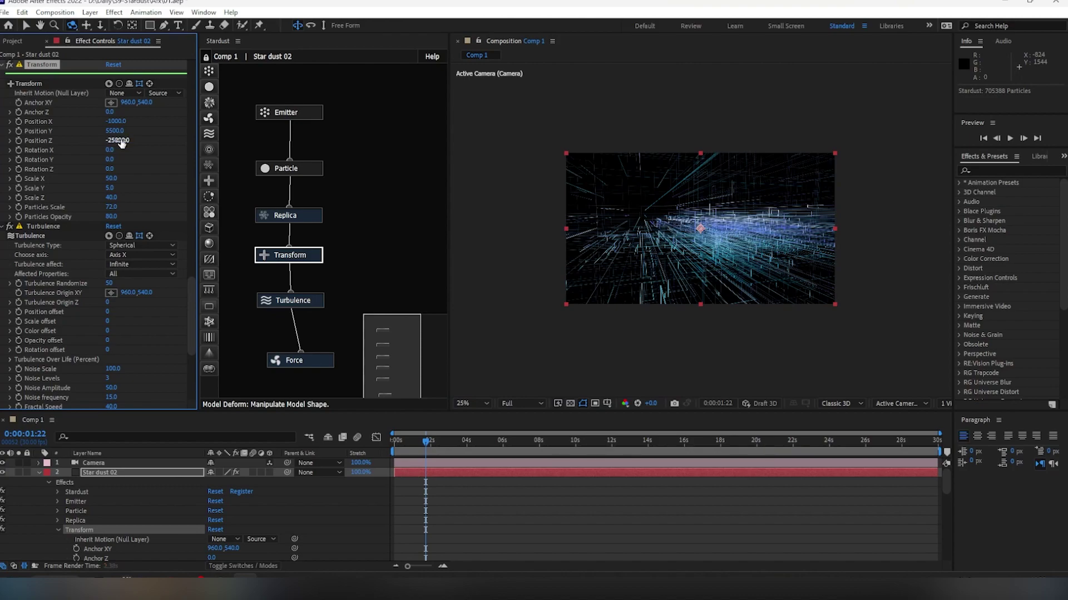
key(ctrl+z)
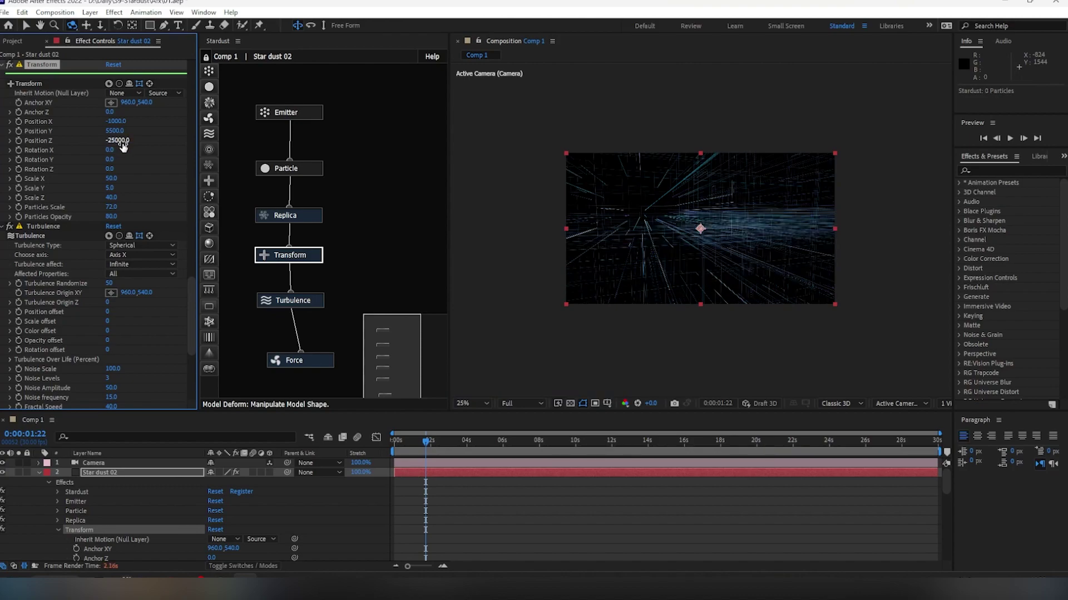
click(117, 140)
text(-2500)
key(Return)
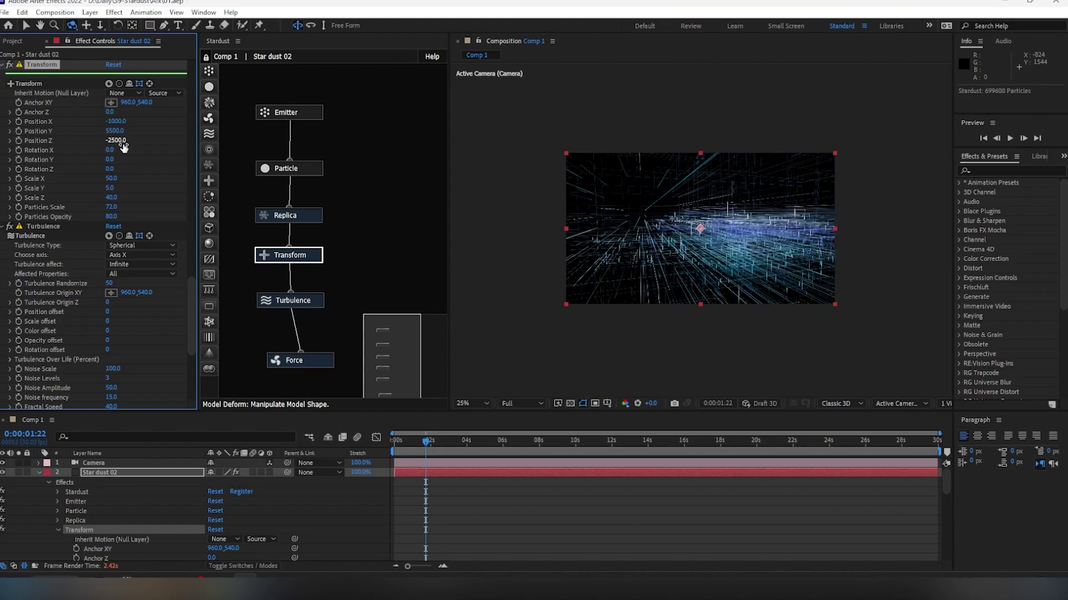
Set Transform Position Y to 12500, after trying 7500
click(121, 134)
text(7500)
key(Return)
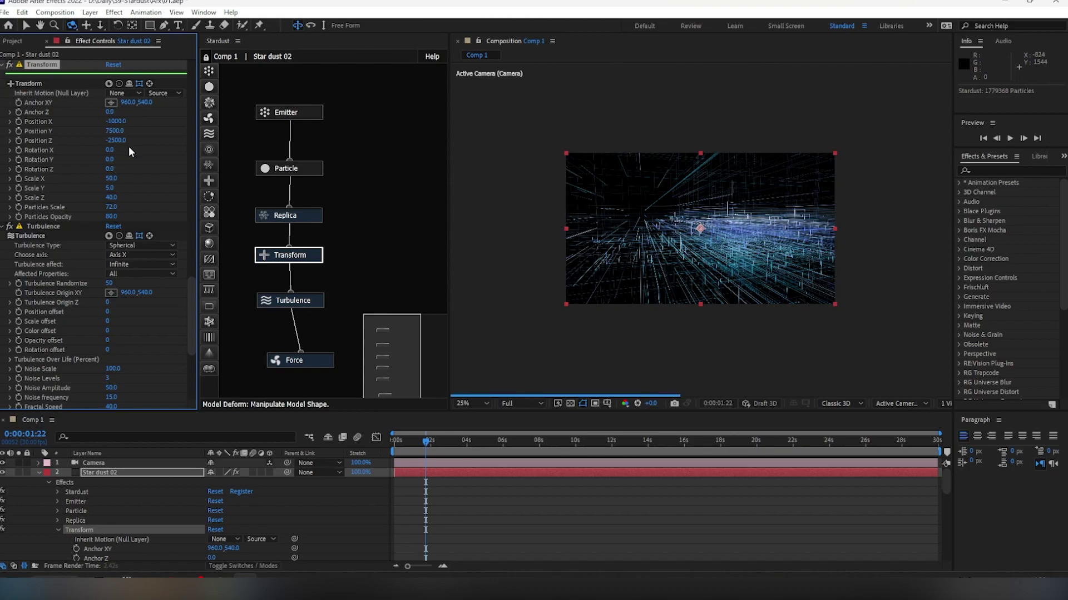
click(115, 132)
click(114, 132)
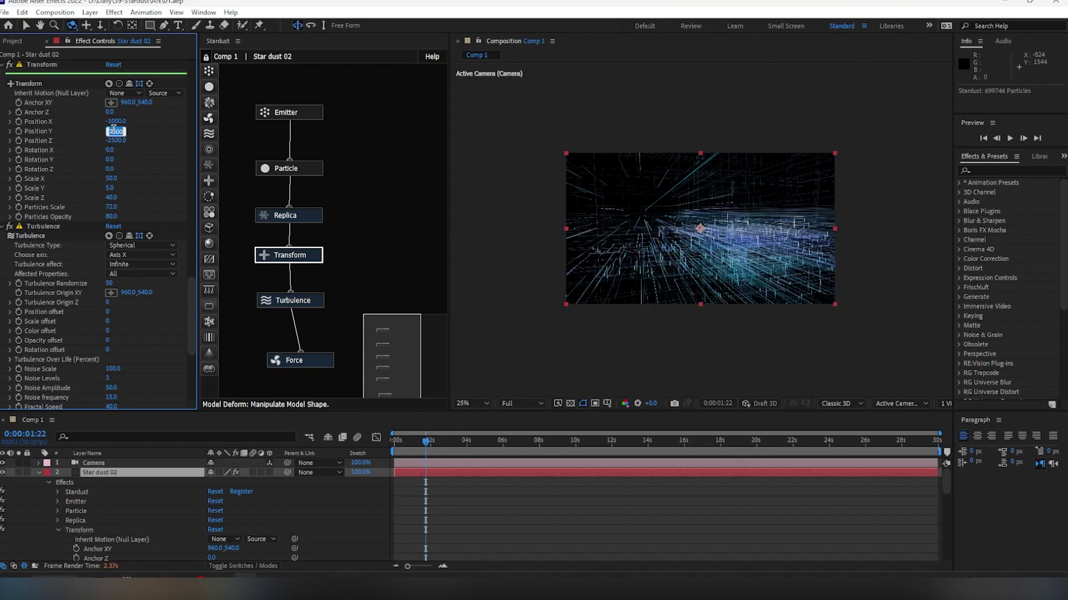
text(12)
text(00)
key(Return)
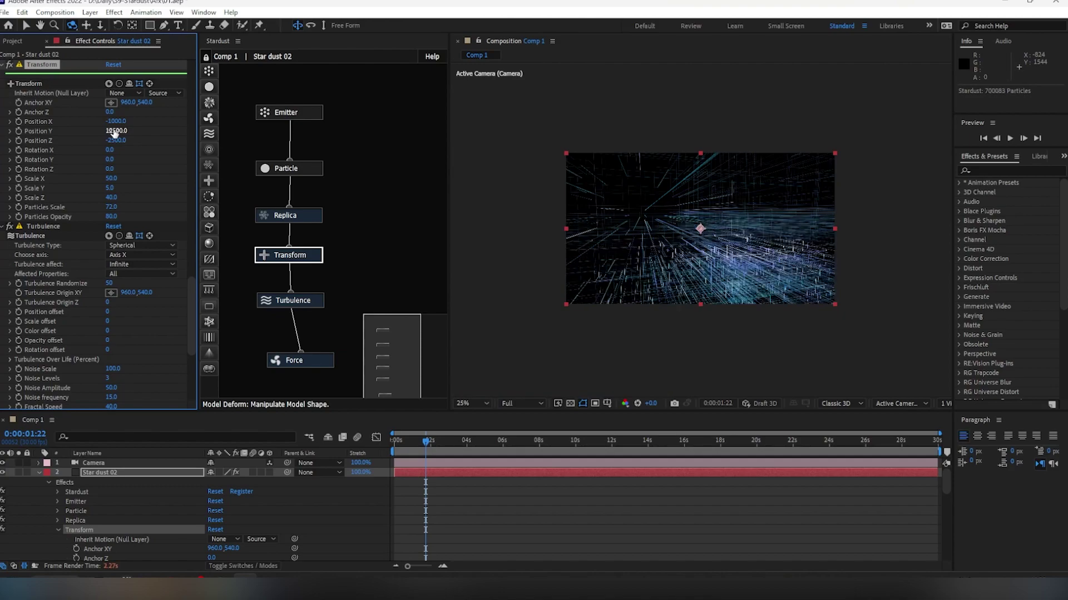
Save the project and nudge the Force node up closer to Turbulence
click(39, 473)
click(44, 492)
key(ctrl+s)
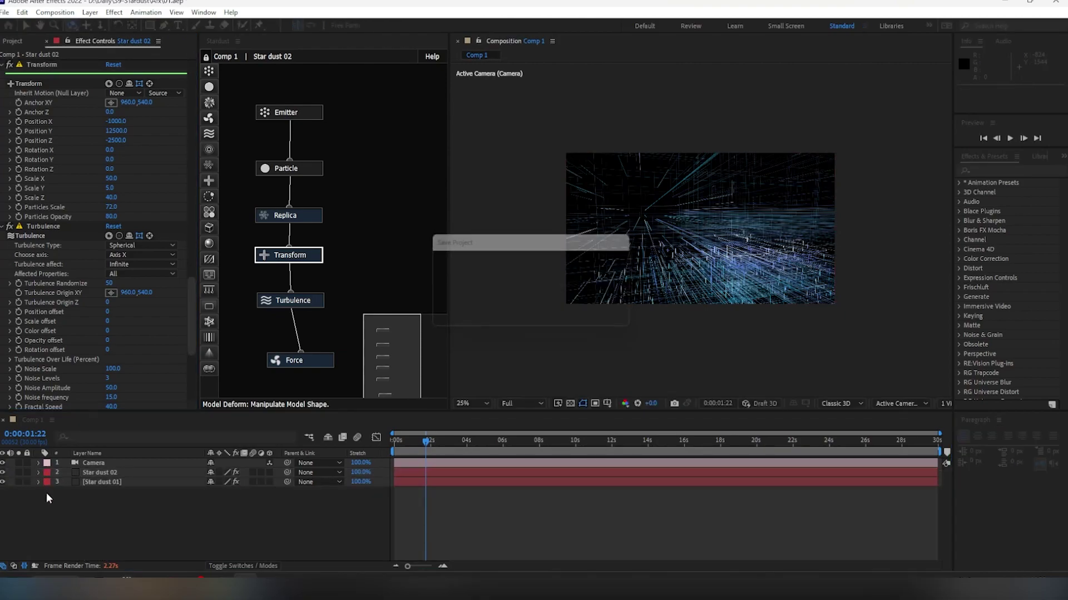
click(105, 474)
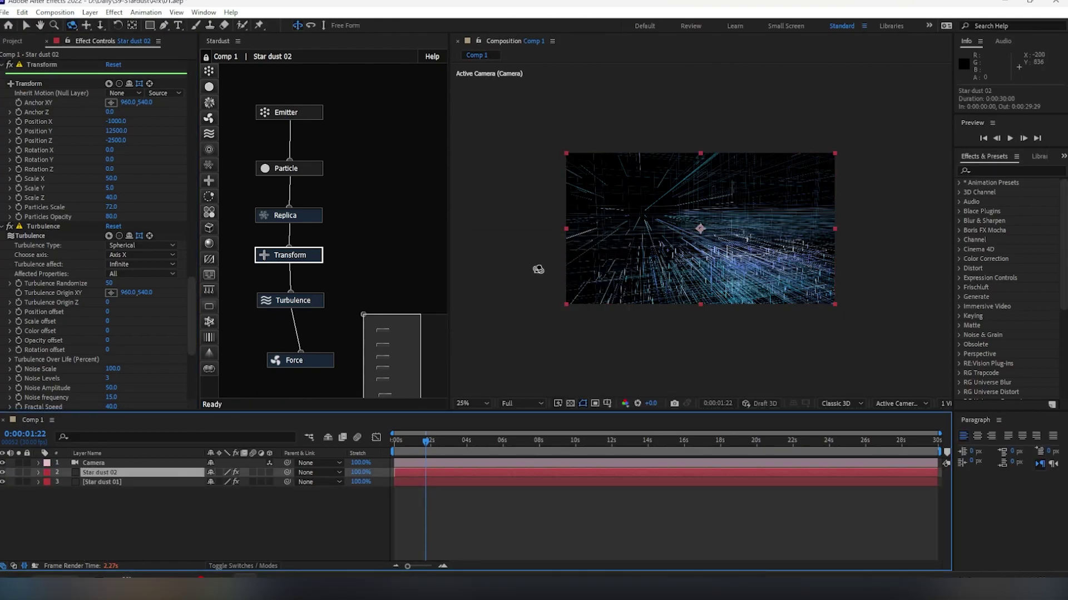
key(slash)
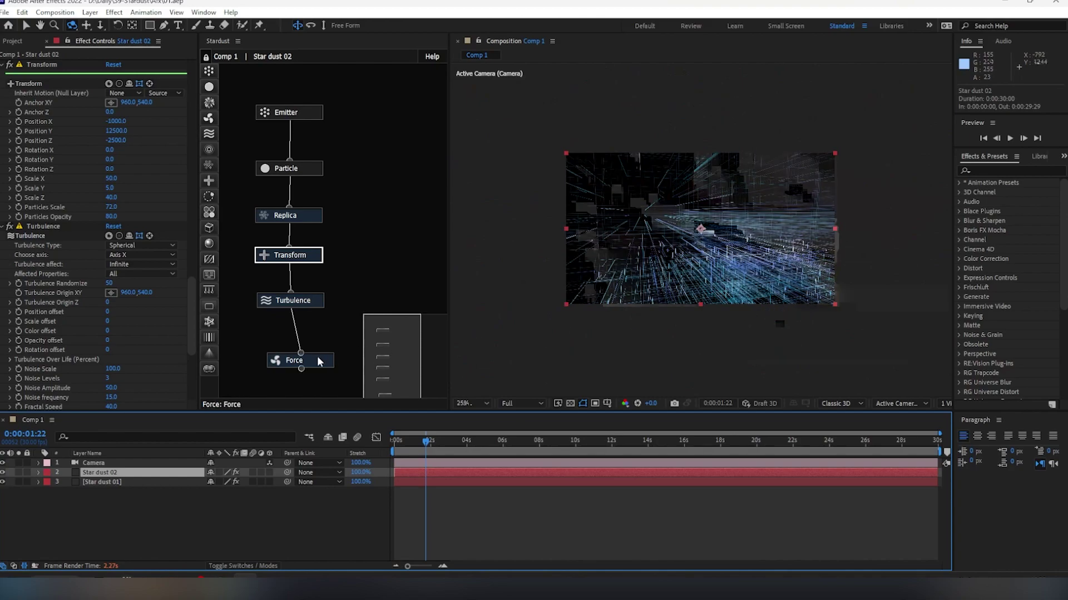
drag(318, 362, 312, 341)
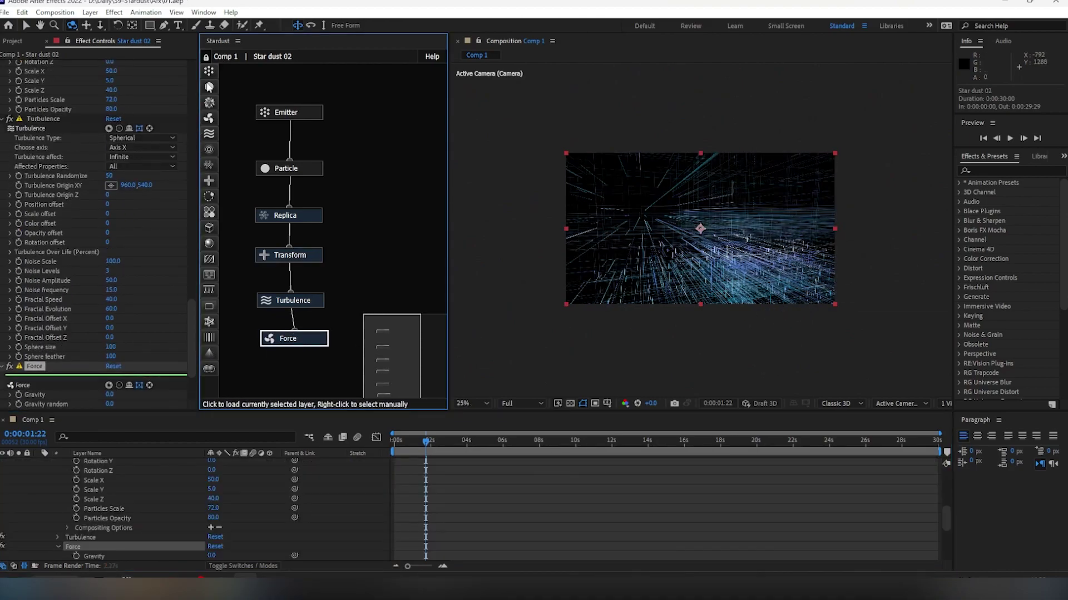
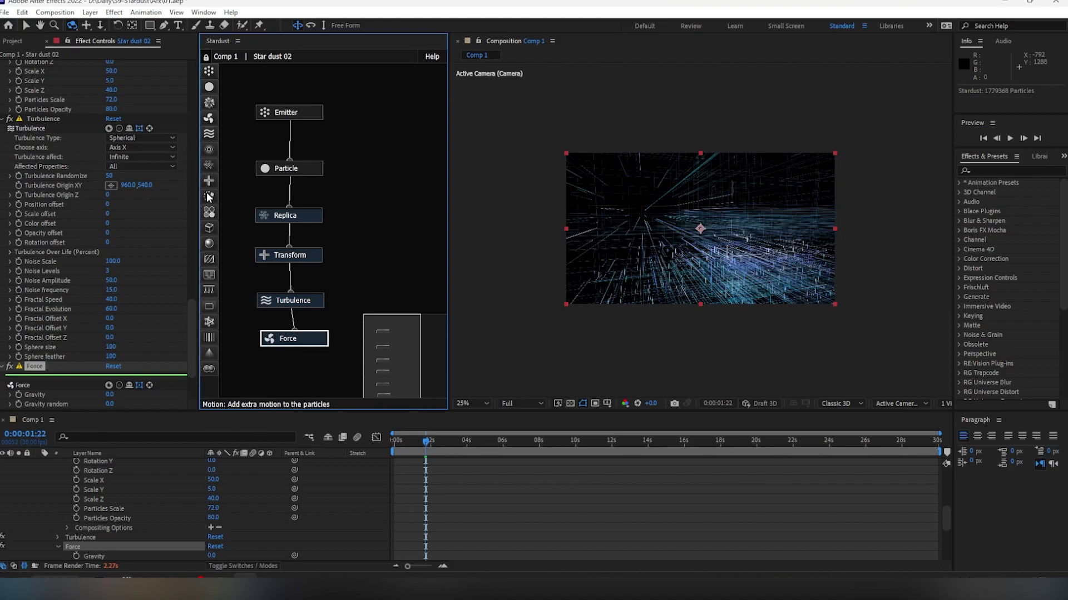
Drag a Motion node in below Force, link Force into it, and choose Bounce as Motion Type
mouse_move(208, 150)
mouse_down()
mouse_move(282, 378)
mouse_move(300, 370)
mouse_up()
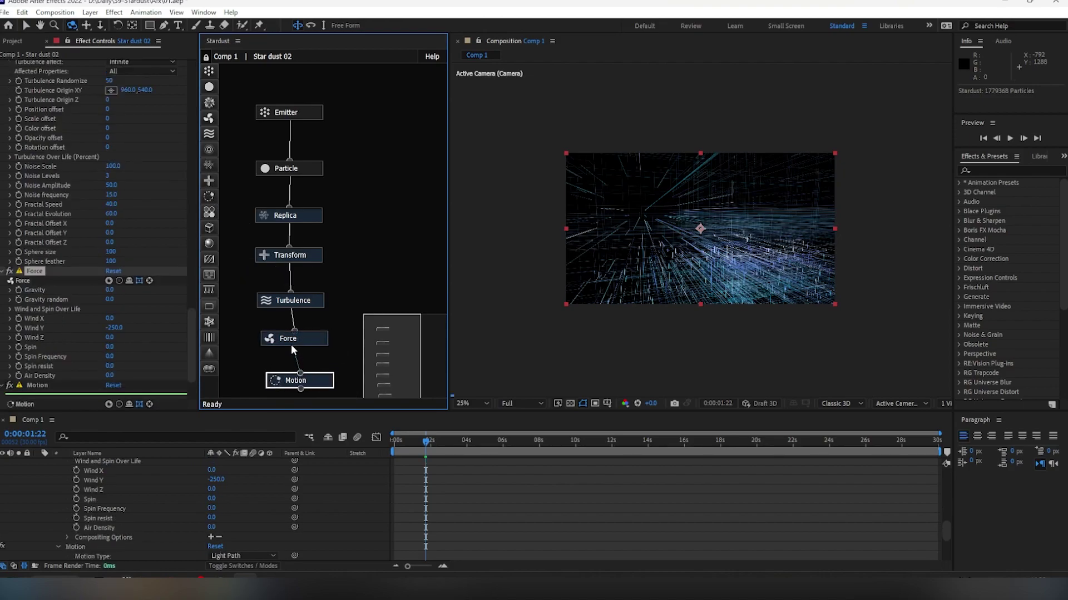
drag(300, 373, 293, 346)
scroll(156, 362, down, 3)
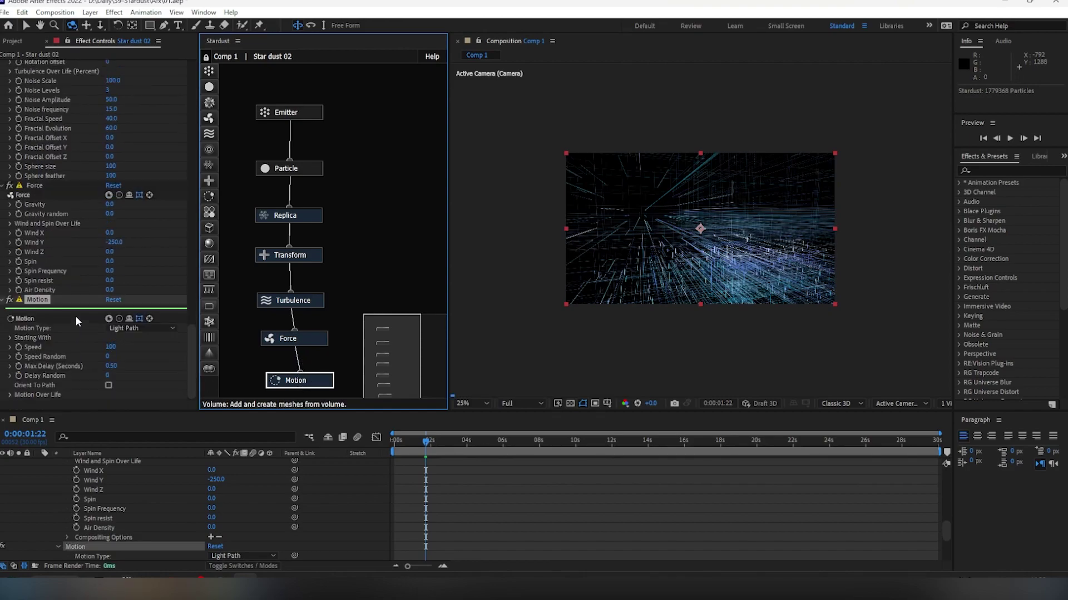
click(118, 329)
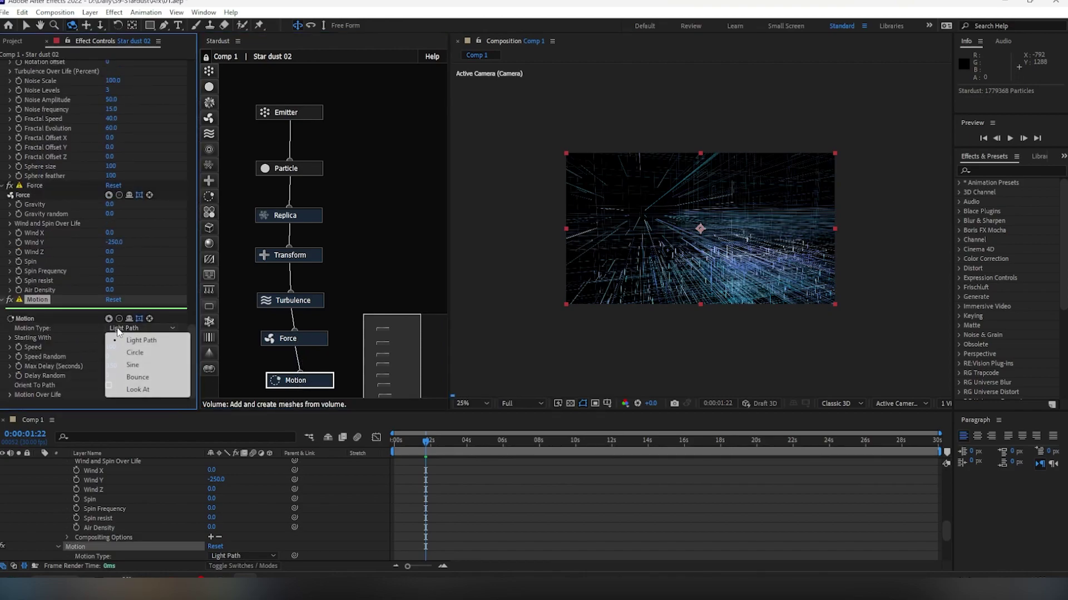
click(157, 376)
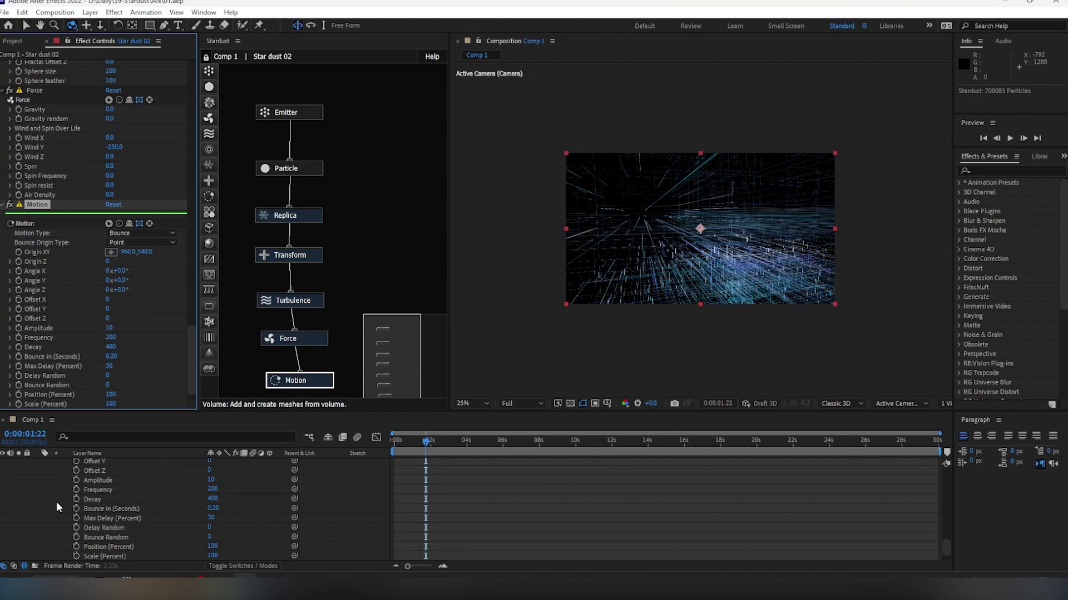
scroll(58, 500, down, 5)
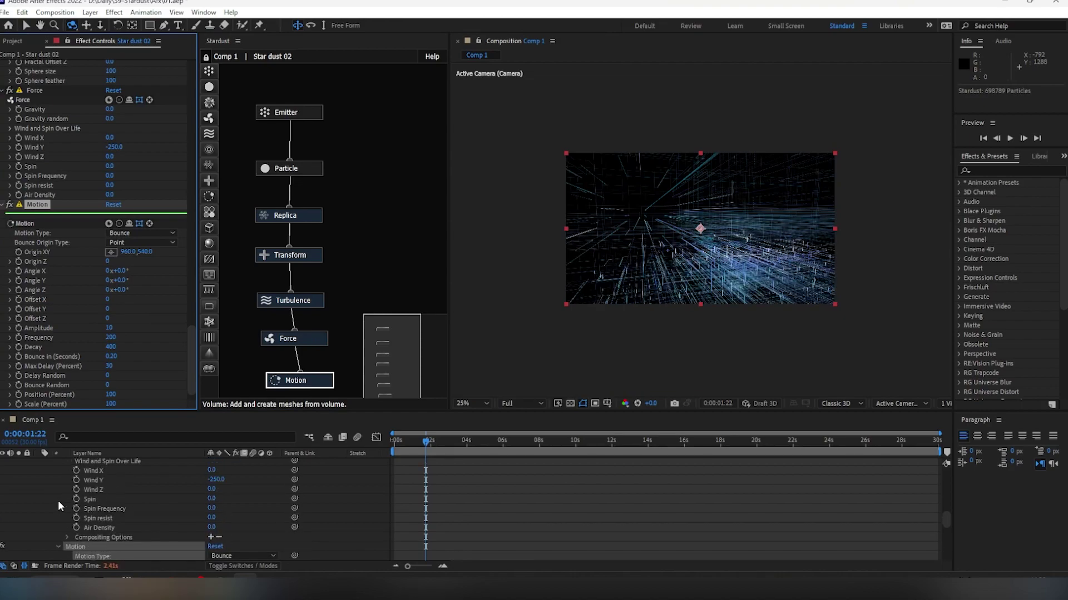
scroll(59, 499, up, 3)
scroll(58, 499, up, 3)
scroll(58, 499, up, 3)
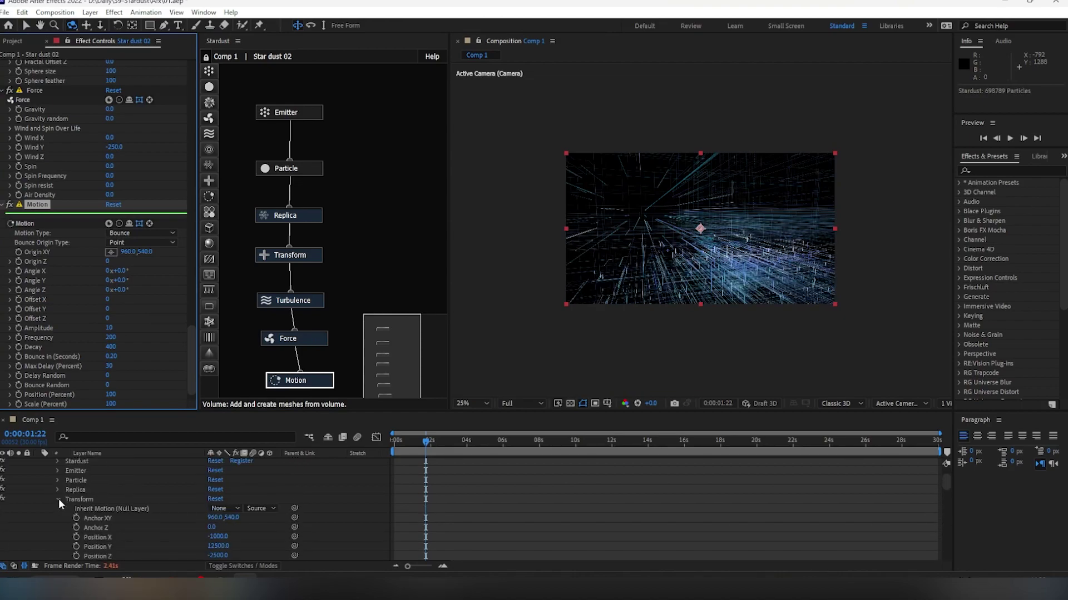
scroll(58, 498, up, 3)
Select Star dust 02, raise the Bounce Frequency from 200 to 1500, and preview the particles
click(19, 467)
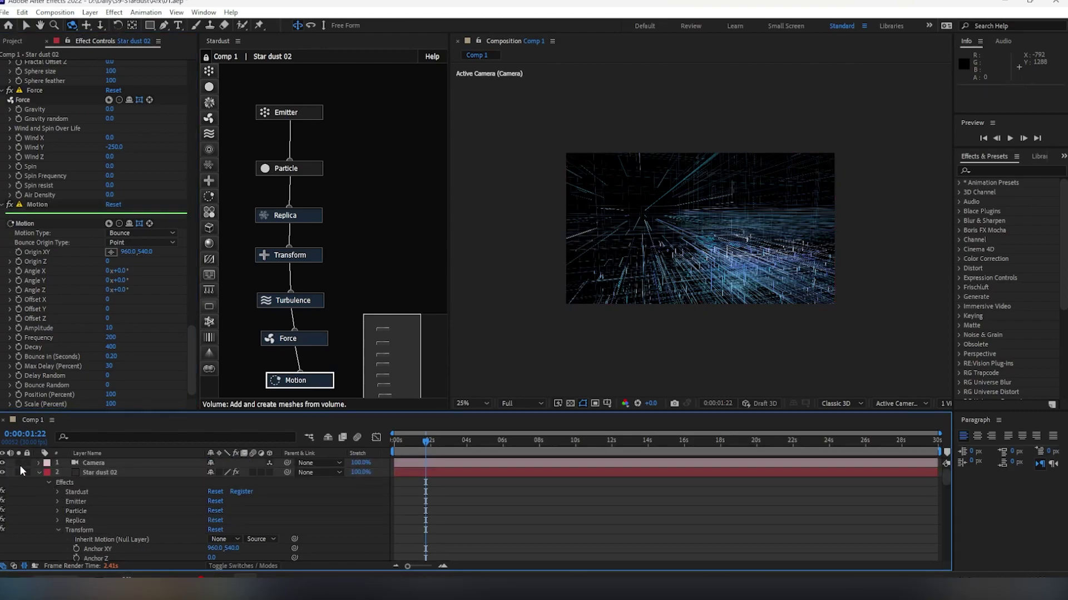
click(120, 472)
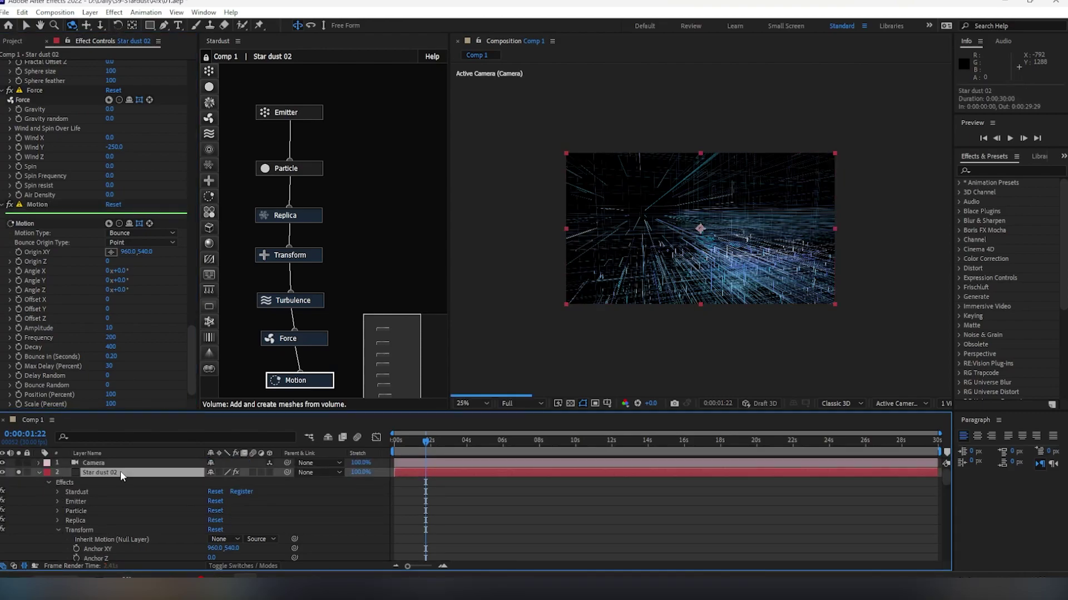
scroll(874, 284, up, 2)
scroll(874, 284, down, 2)
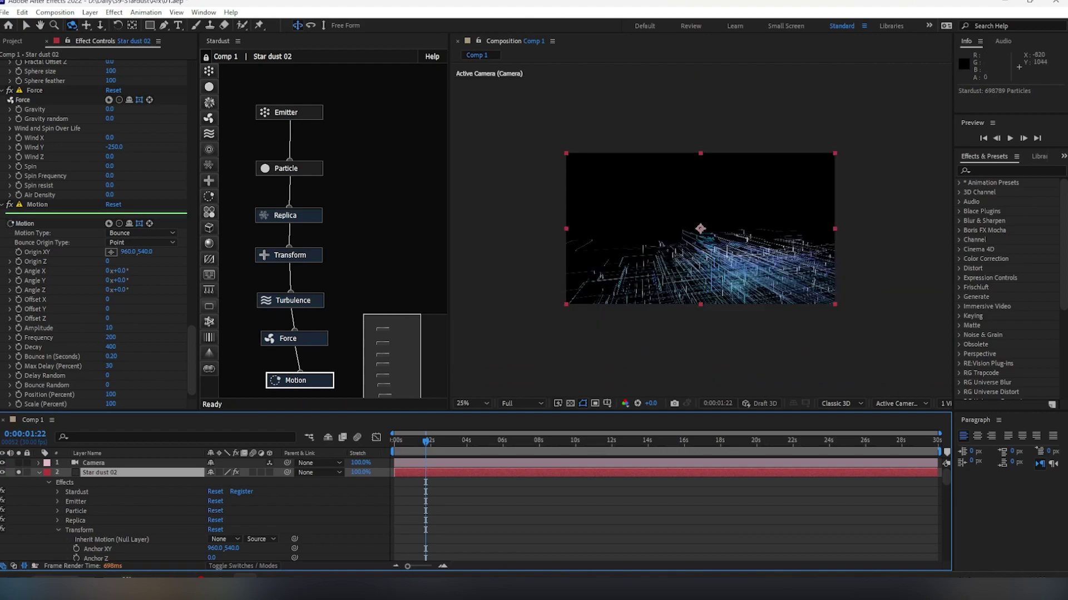
scroll(85, 289, down, 1)
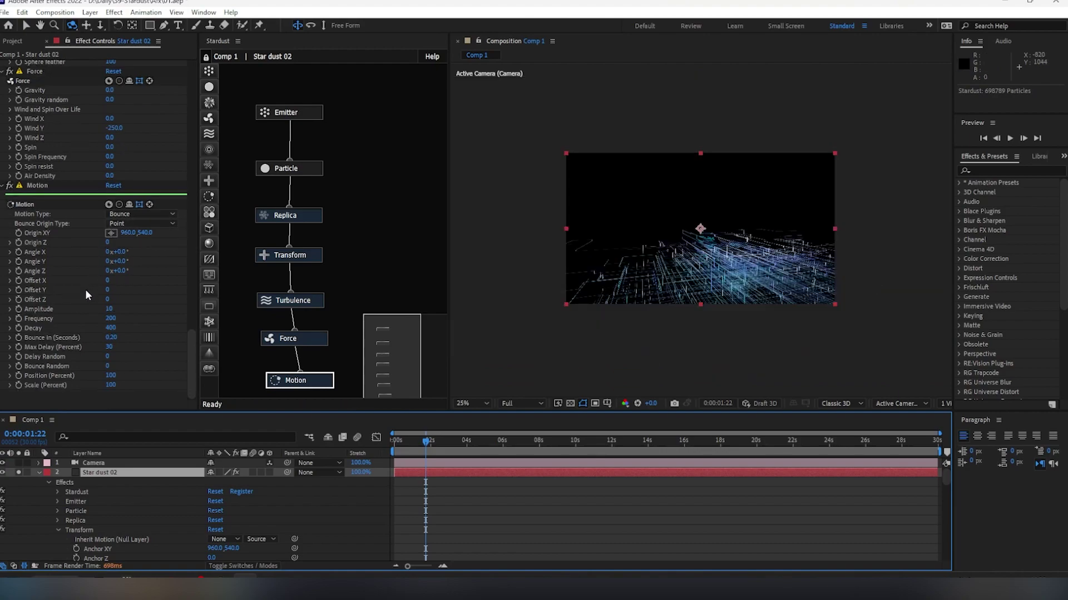
click(110, 319)
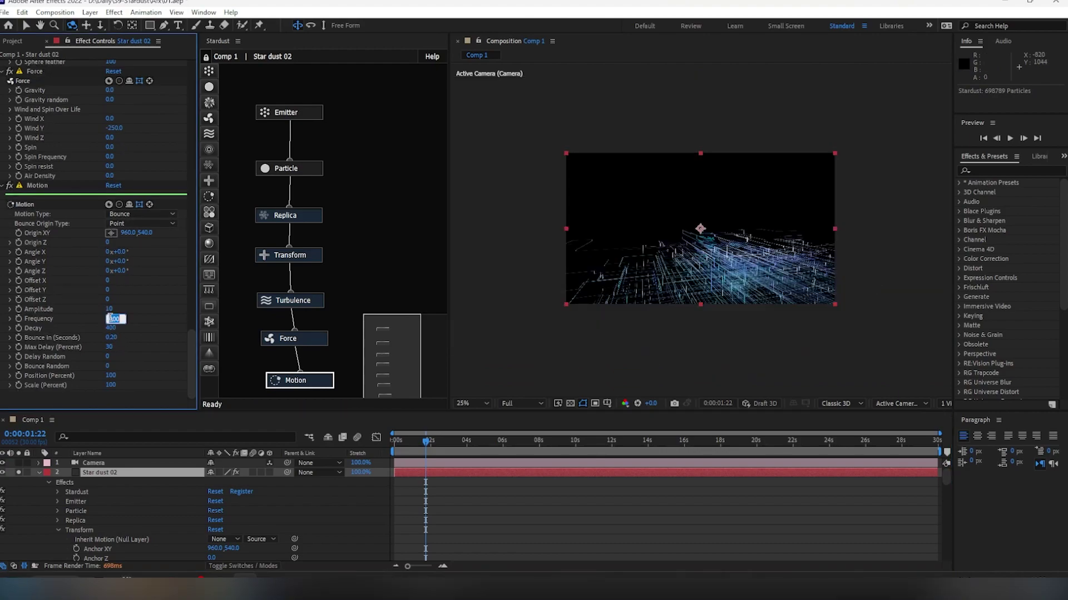
text(1500)
key(Return)
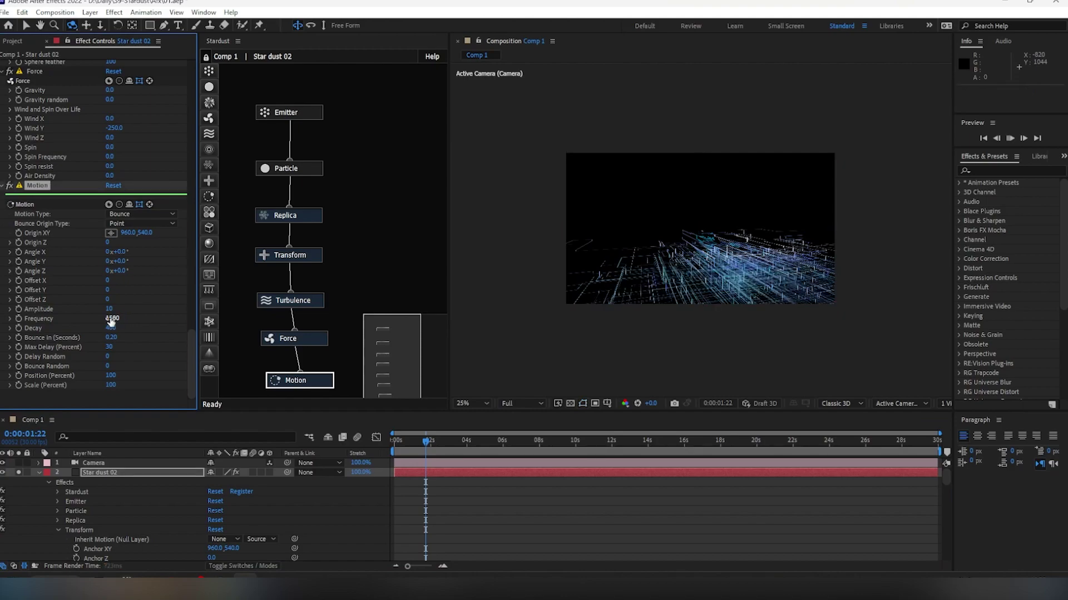
key(space)
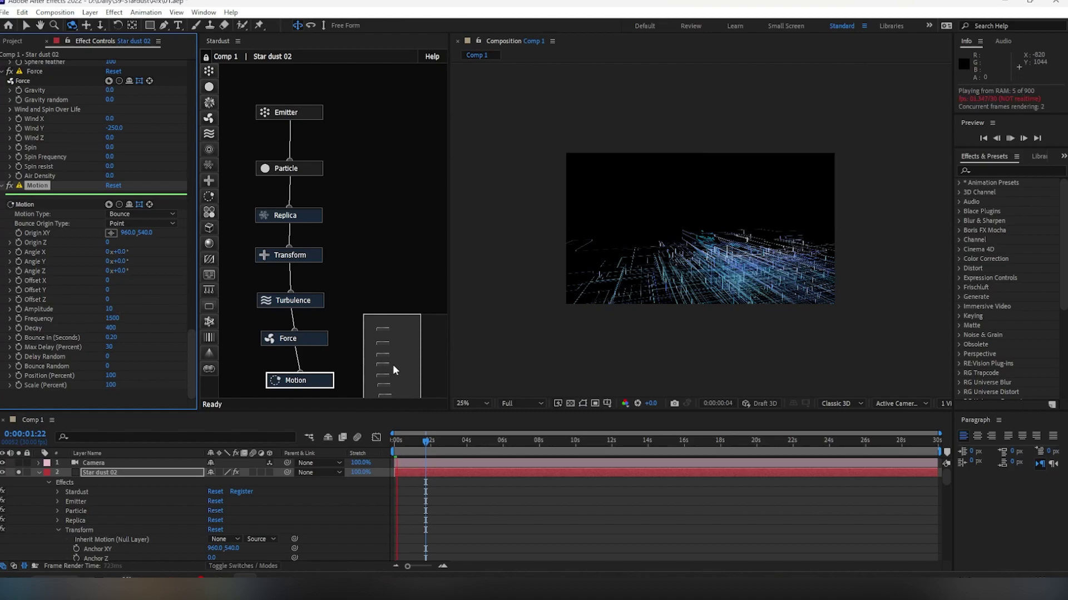
click(575, 445)
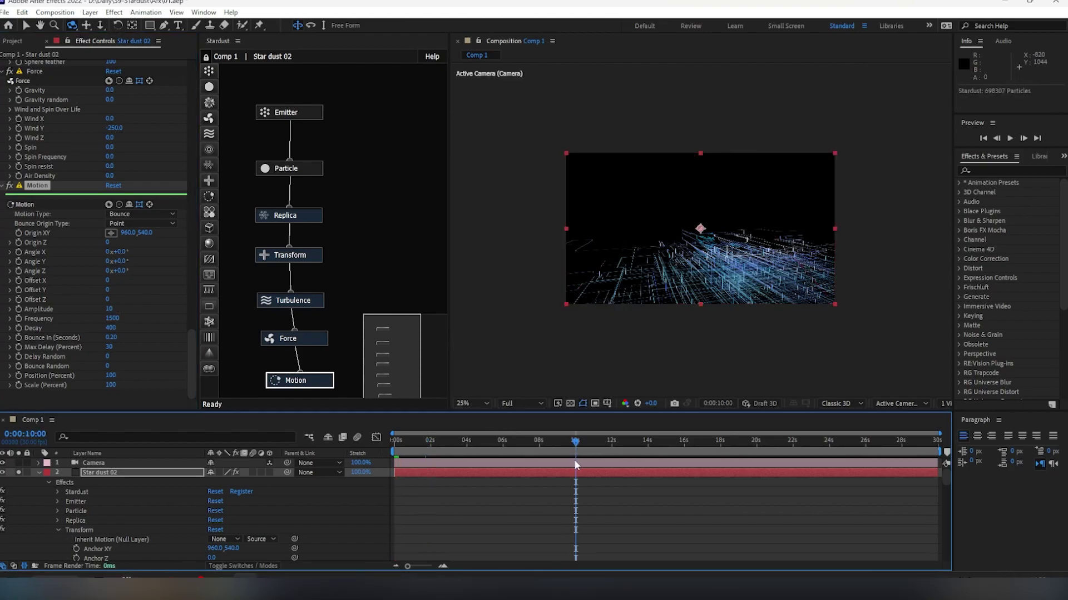
Trim Comp 1 to its 10-second work area, preview it, and scrub to 0:00:04:08
click(575, 444)
right_click(555, 453)
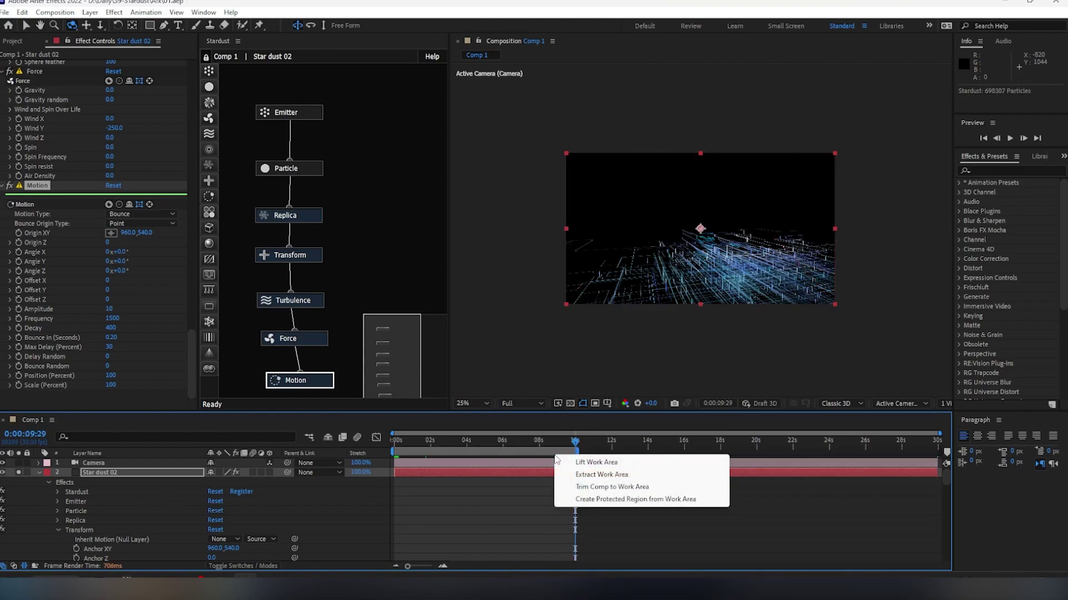
click(573, 487)
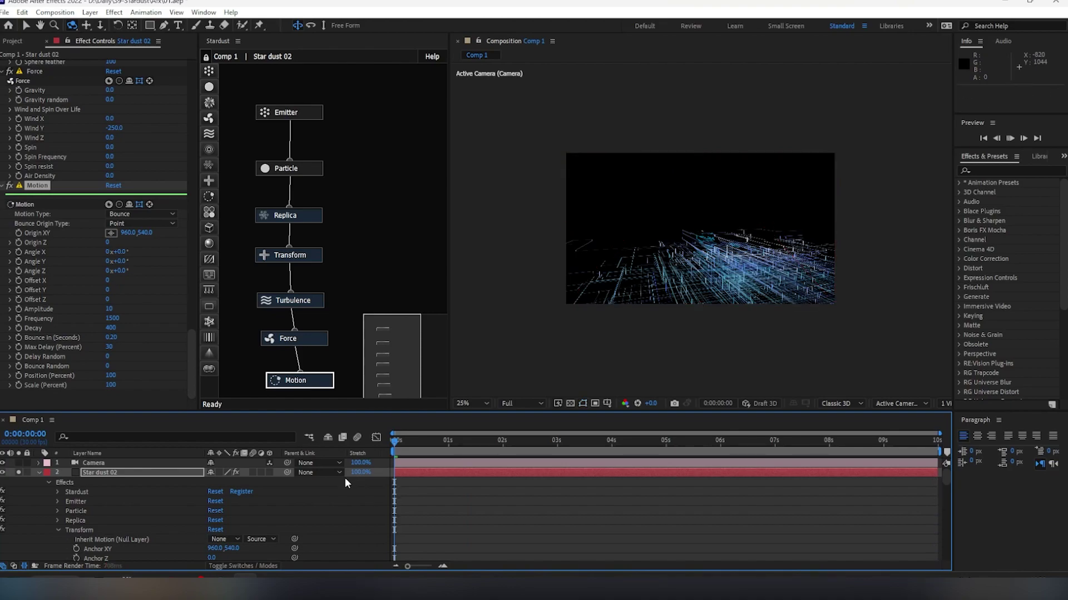
key(space)
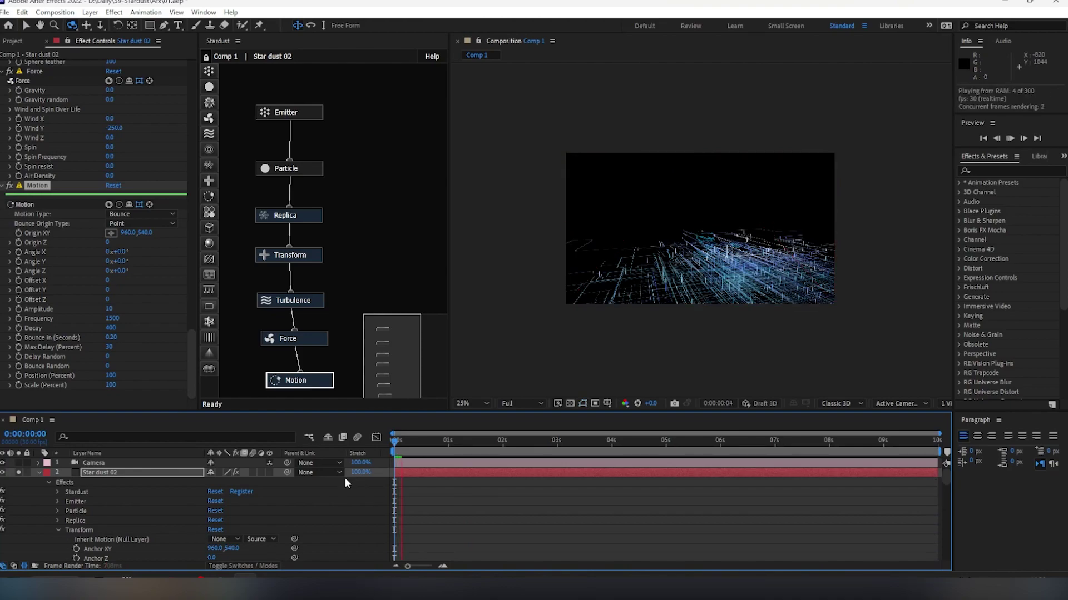
click(542, 442)
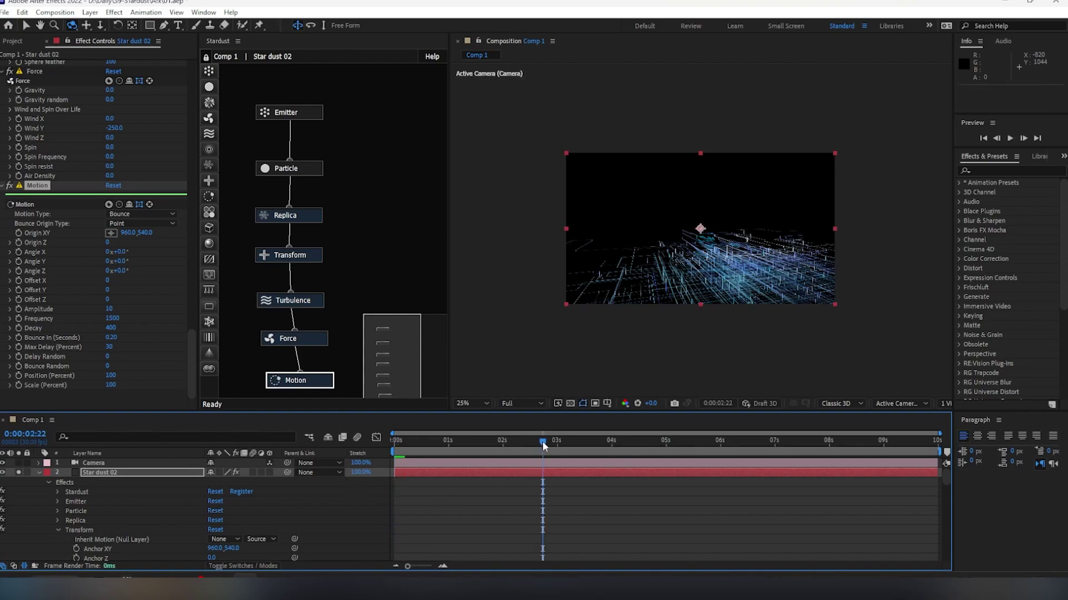
drag(542, 442, 628, 444)
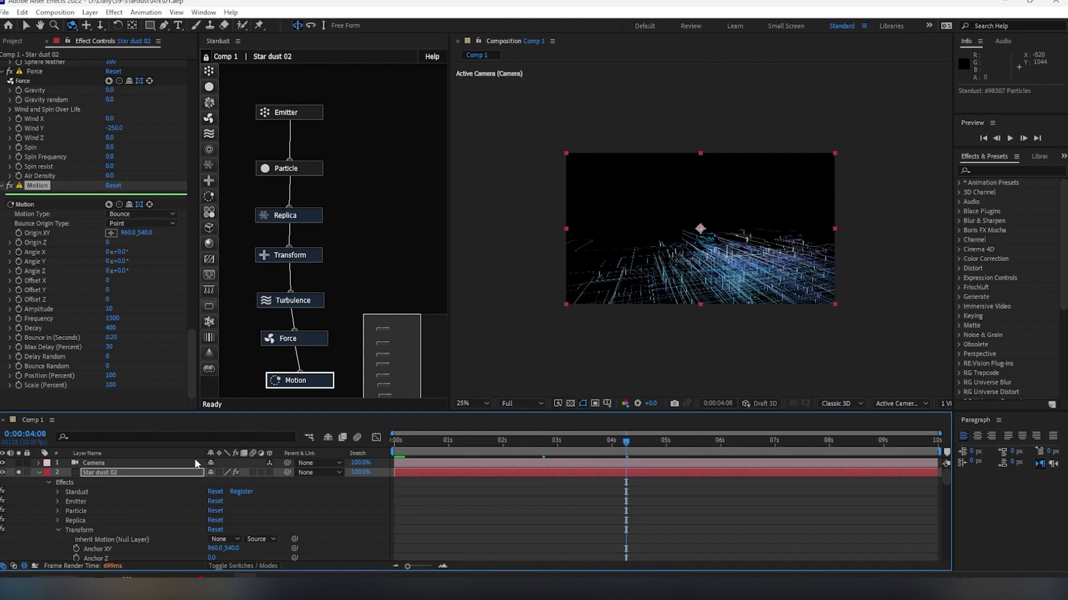
Set the Bounce Position (Percent) to 60 and Scale (Percent) to 65, then preview
click(167, 472)
click(279, 383)
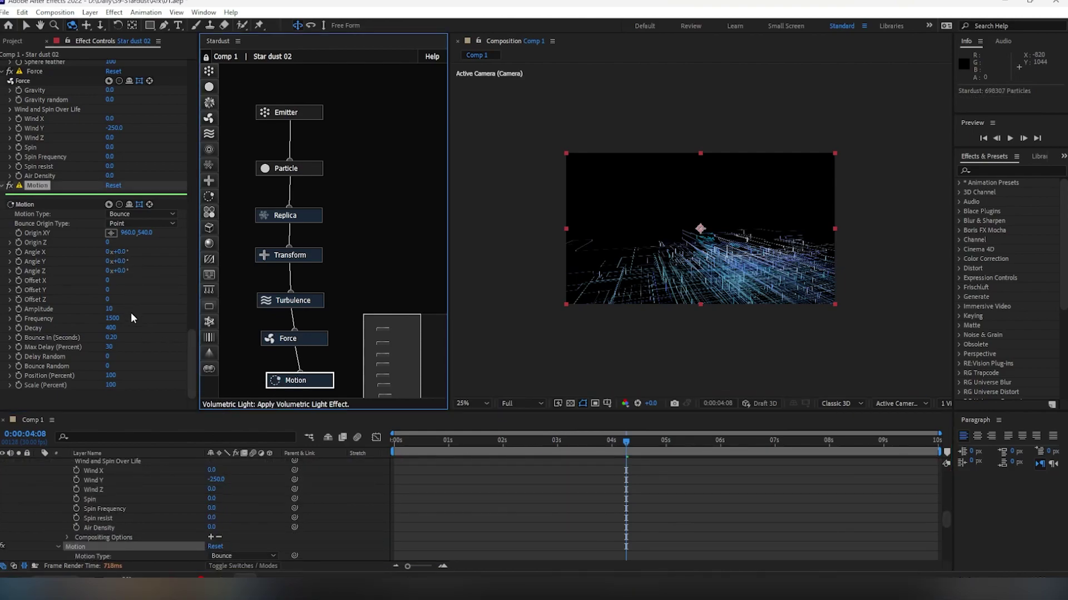
click(114, 376)
text(60)
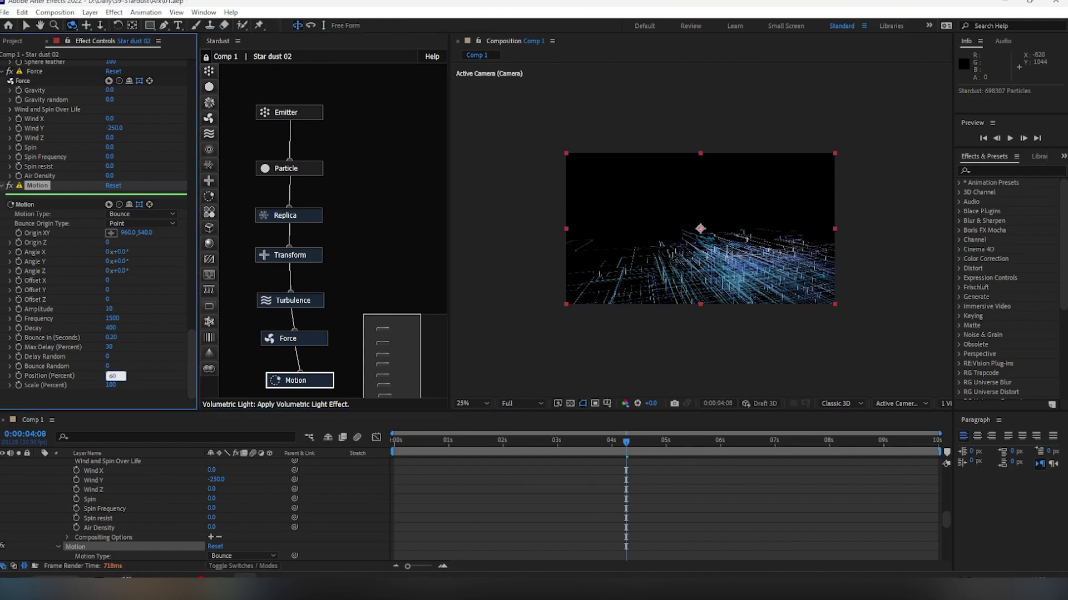
click(109, 386)
text(65)
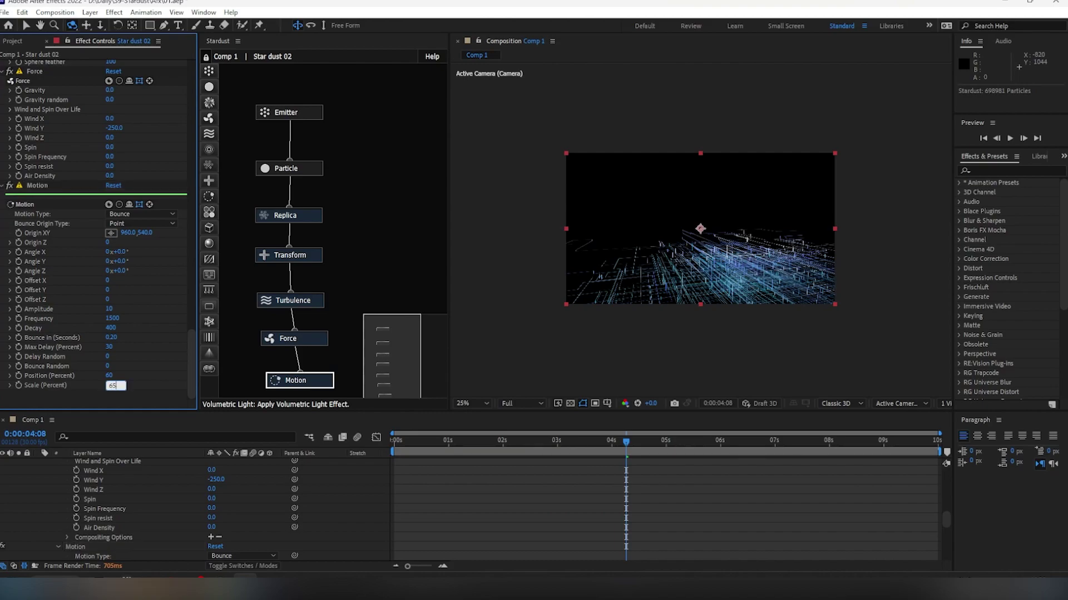
key(Return)
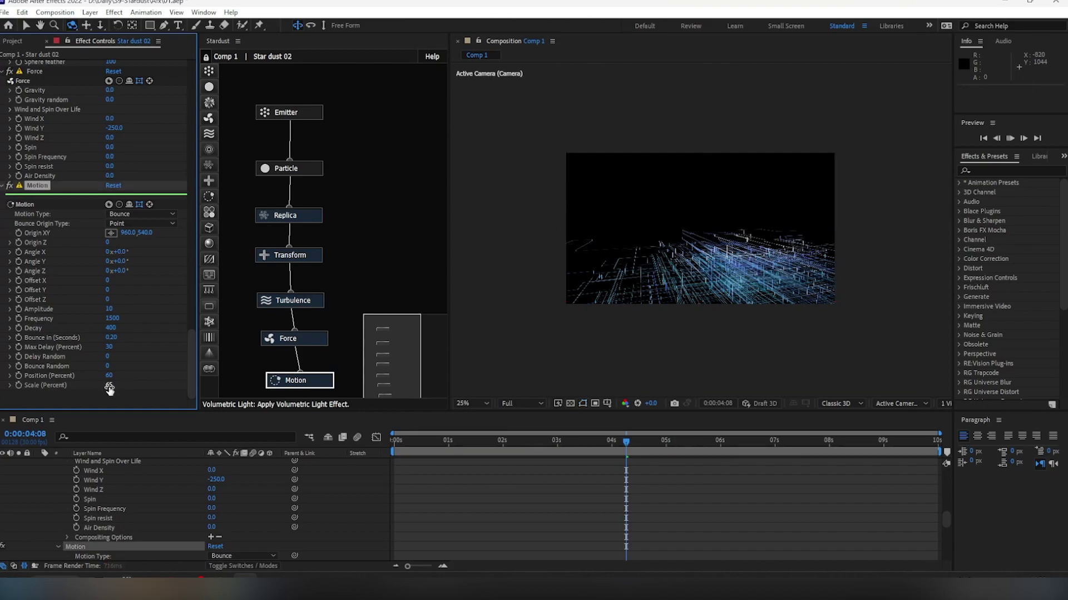
key(space)
mouse_move(409, 442)
mouse_down()
mouse_move(715, 442)
mouse_move(405, 451)
mouse_up()
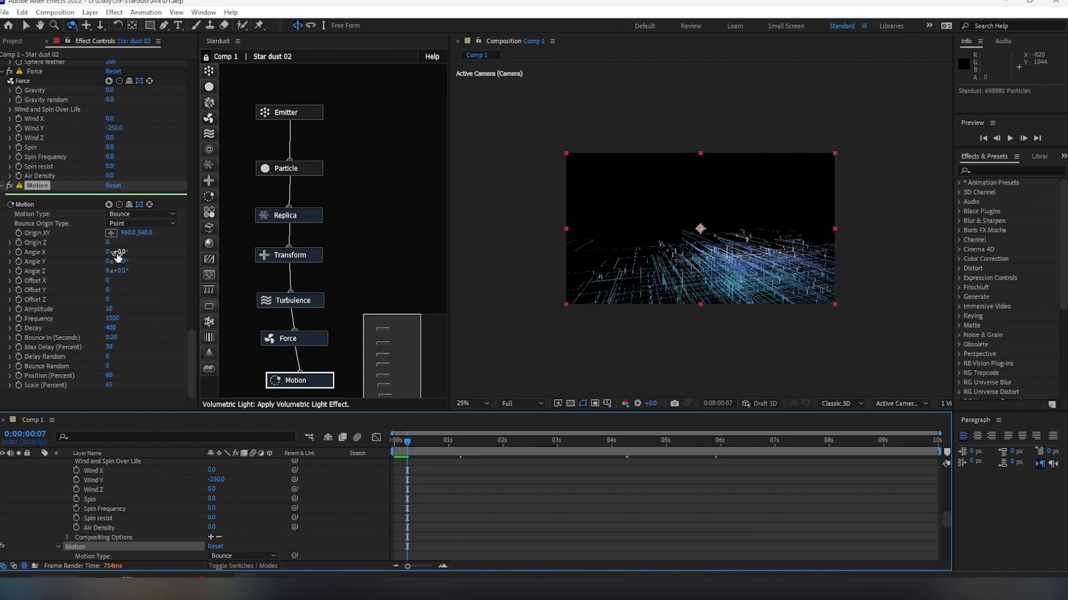
Return the Bounce Frequency to 200 and preview the particles again
click(112, 319)
text(200)
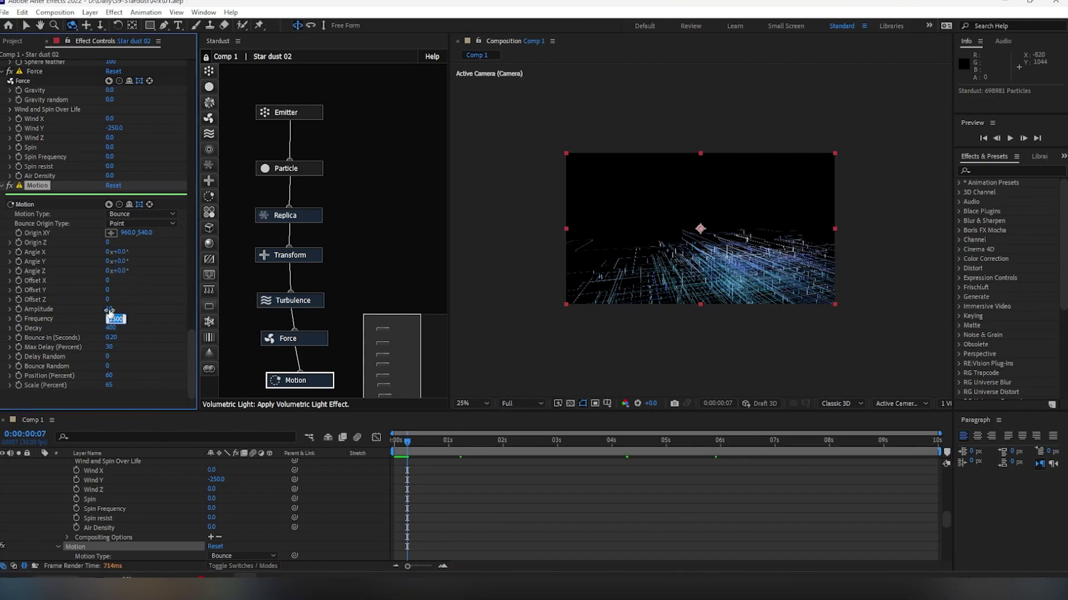
key(Return)
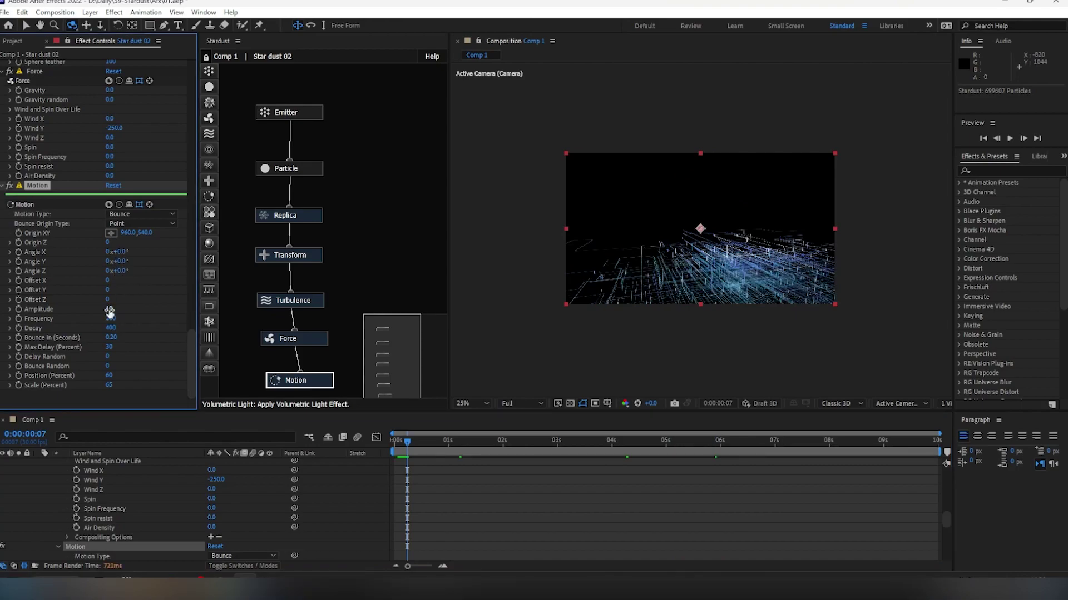
key(space)
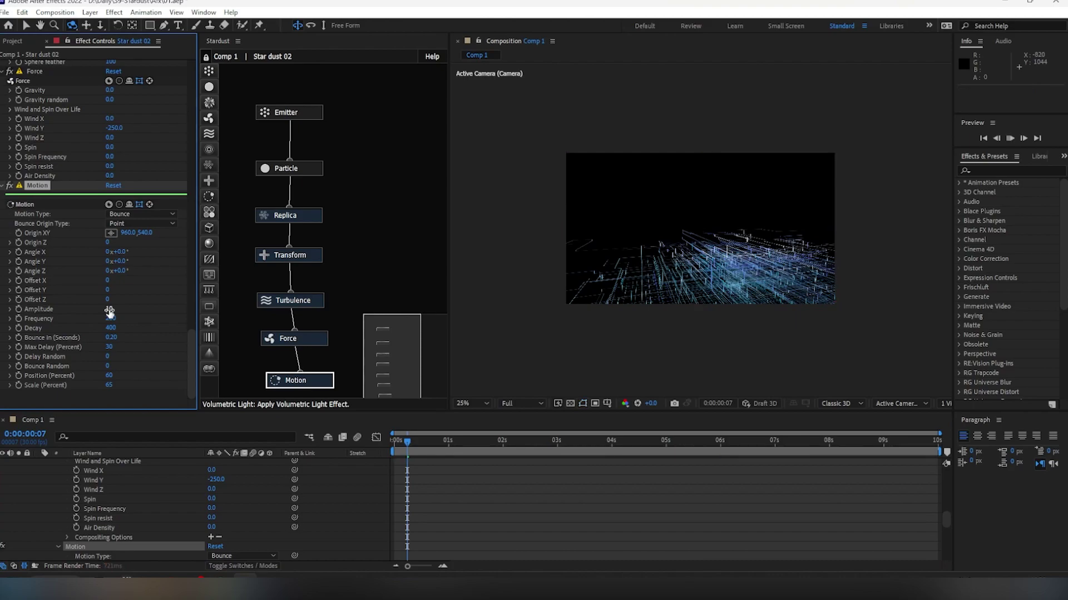
drag(408, 439, 426, 442)
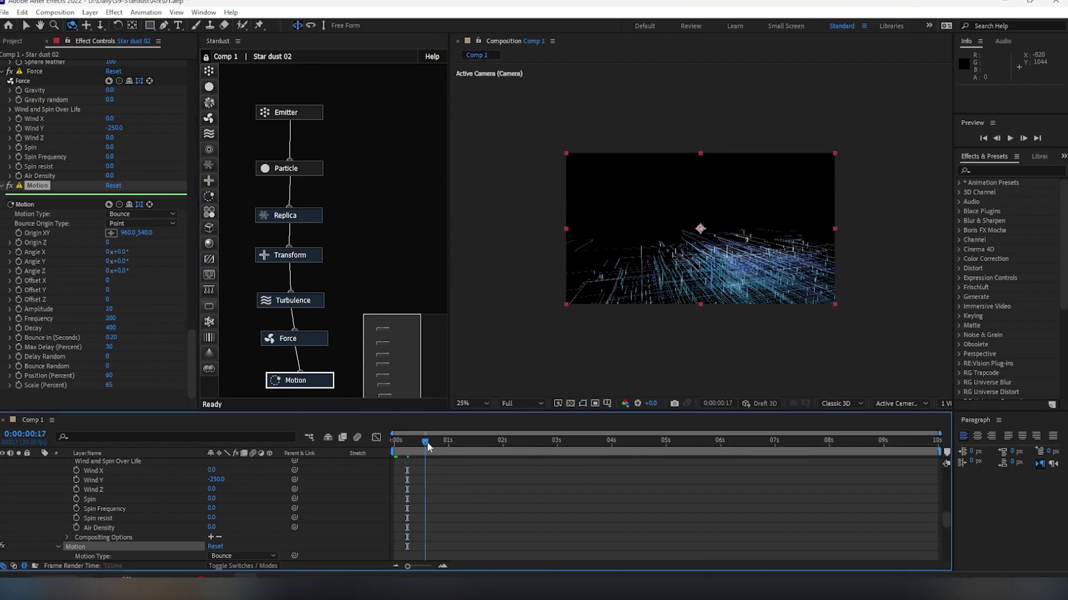
click(142, 214)
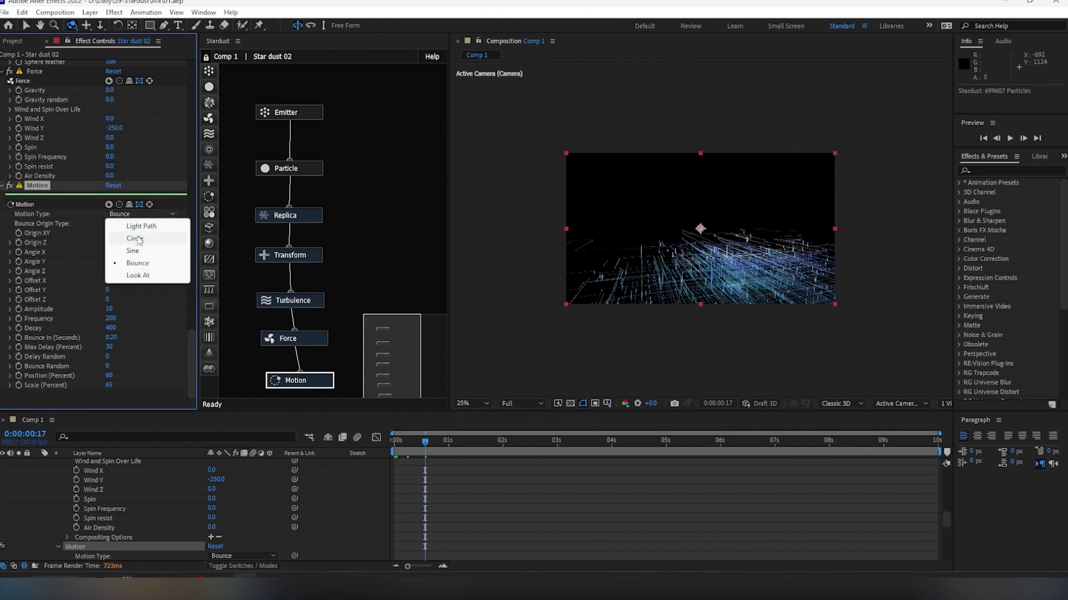
click(120, 239)
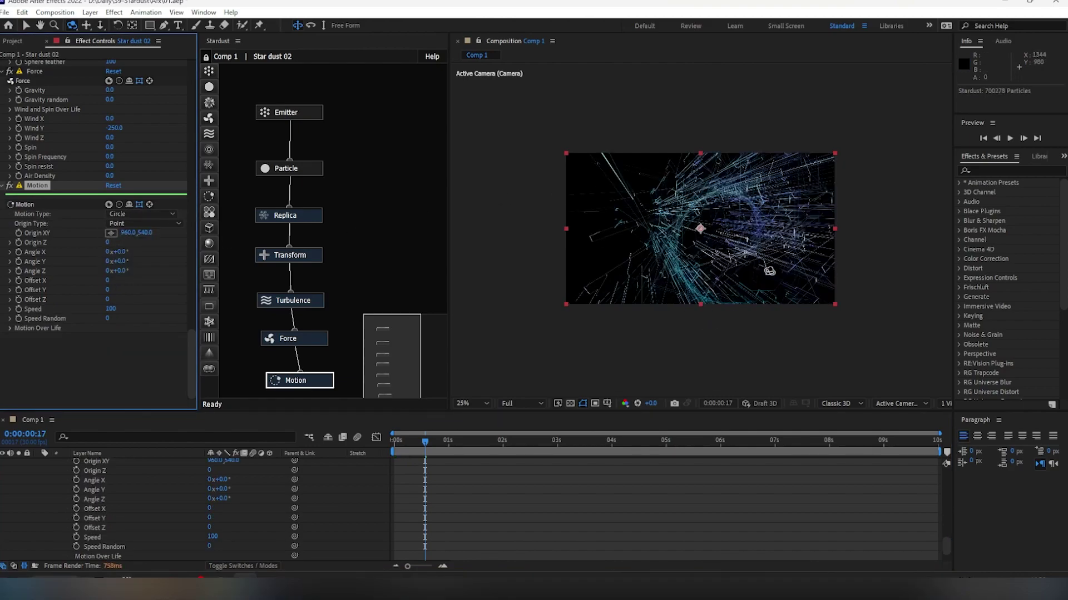
click(136, 215)
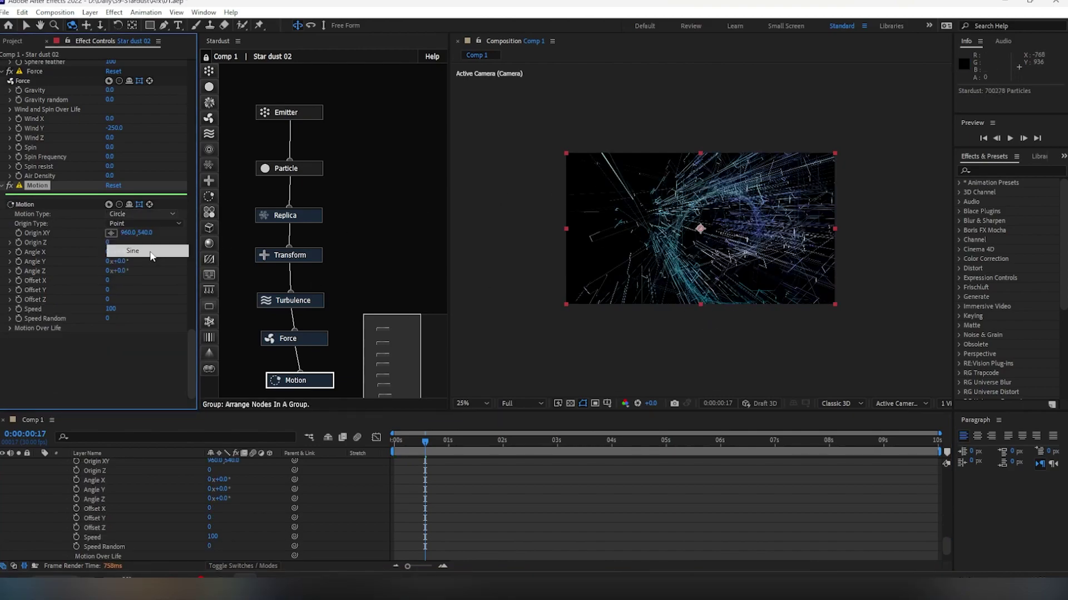
click(142, 248)
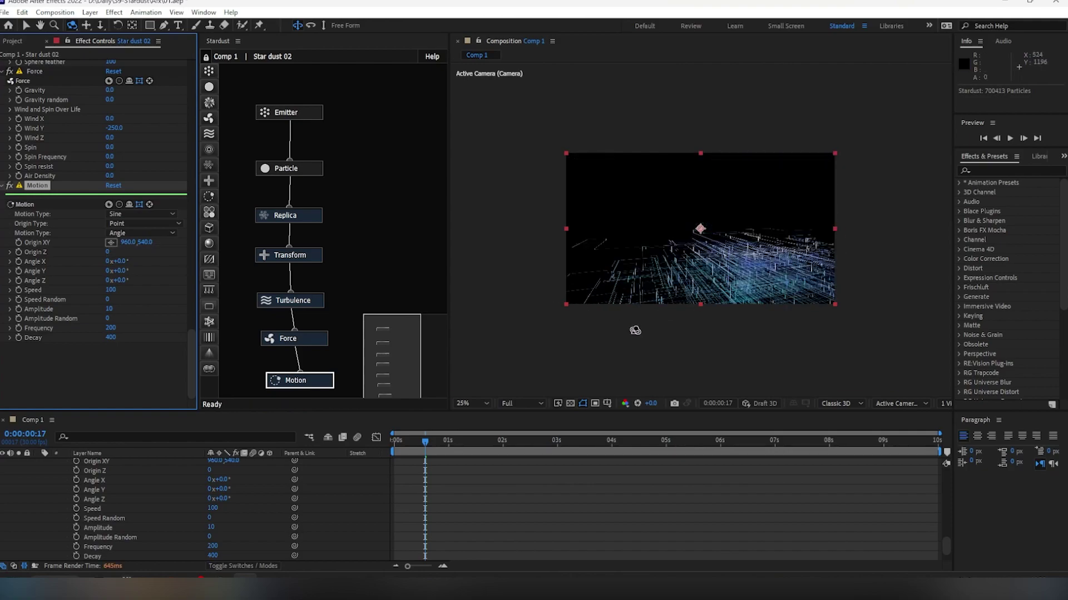
click(468, 441)
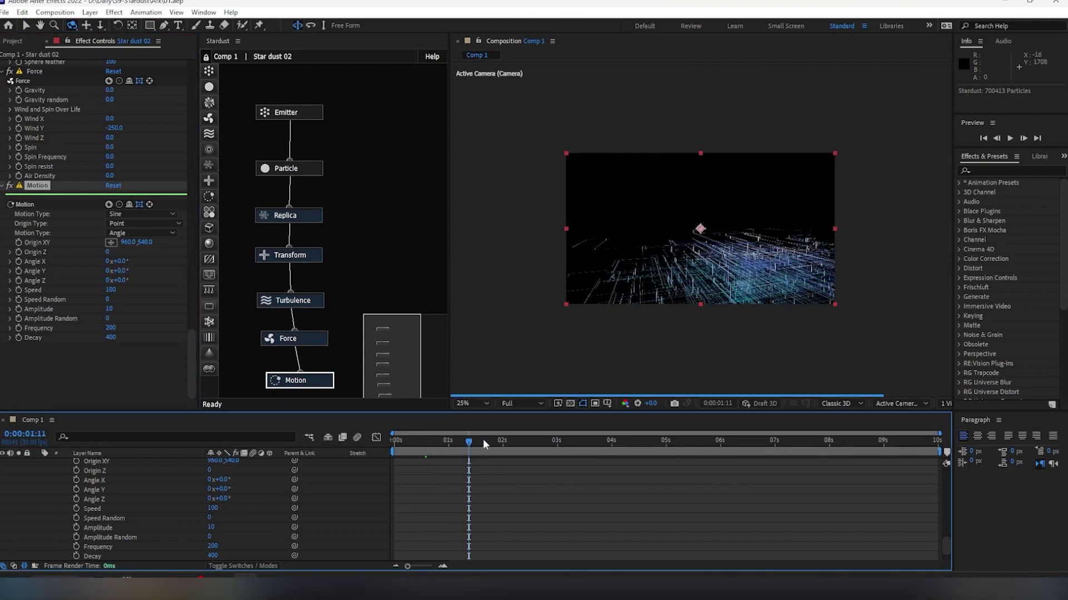
click(141, 214)
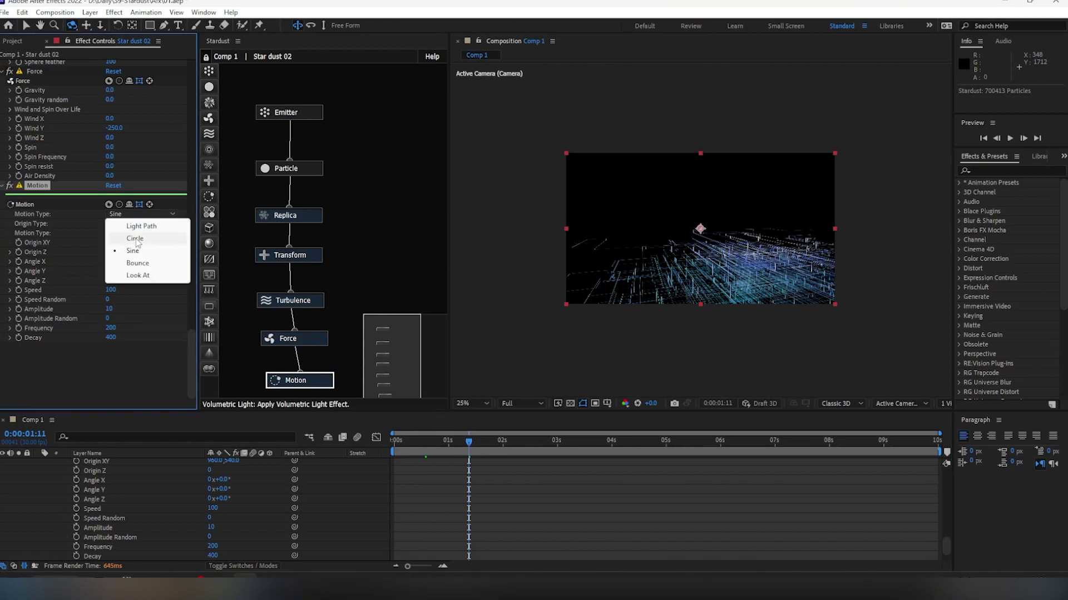
click(167, 275)
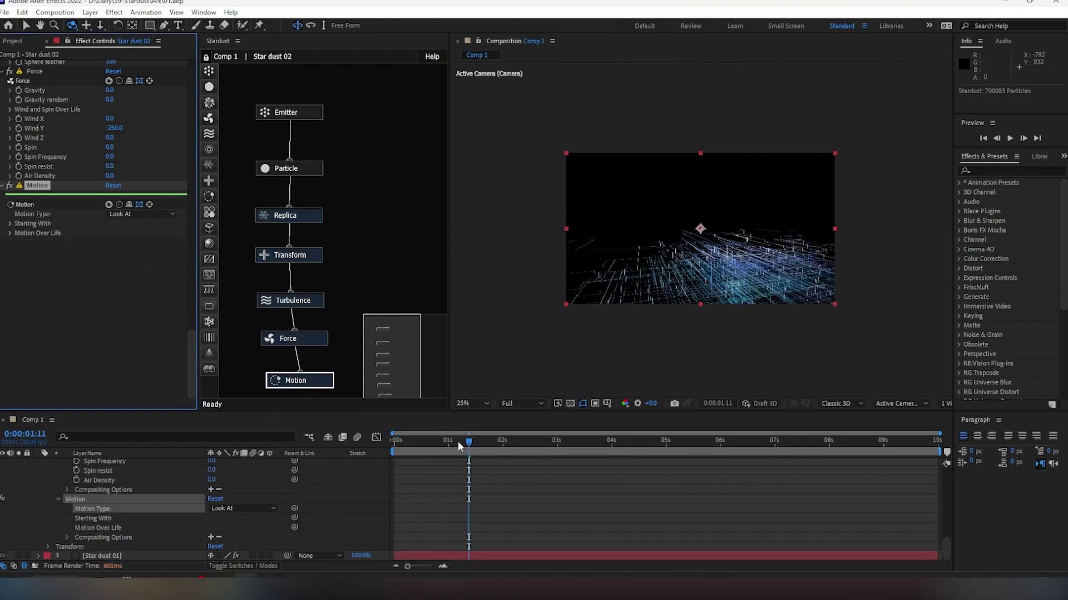
drag(458, 441, 547, 439)
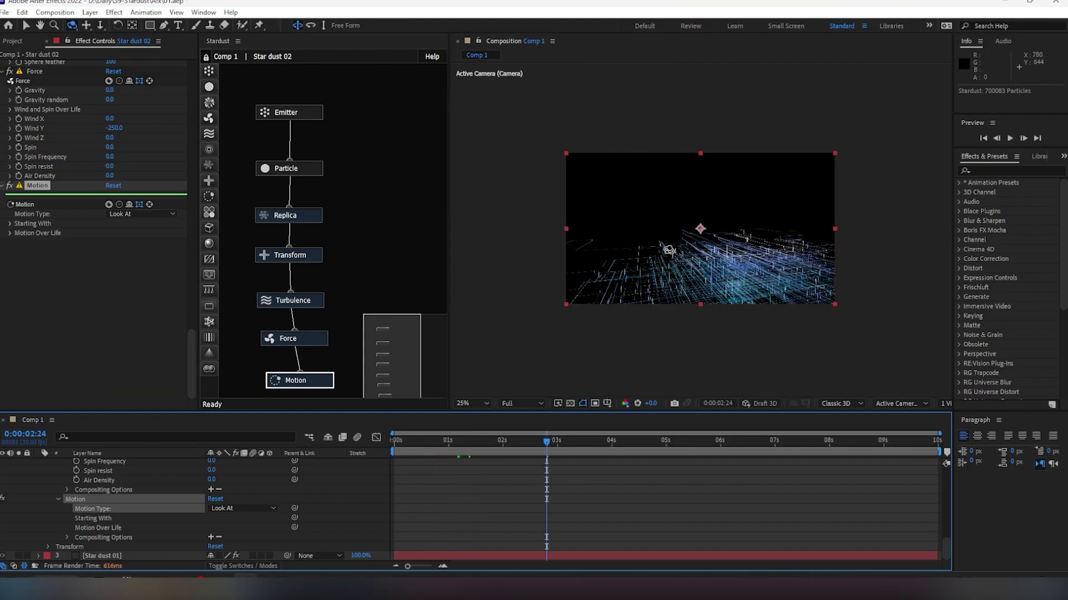
click(608, 439)
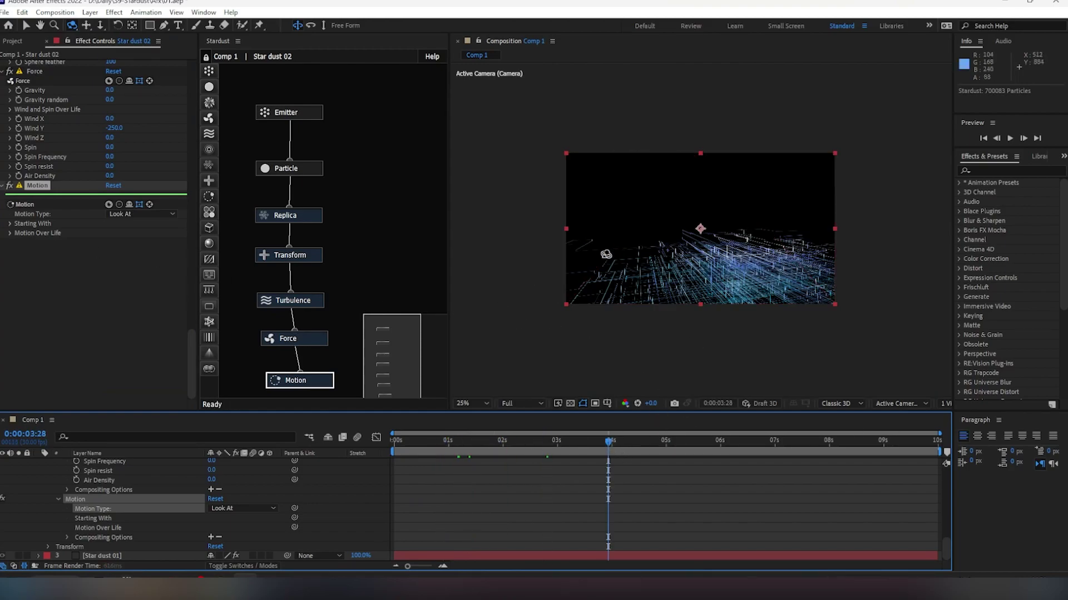
click(458, 440)
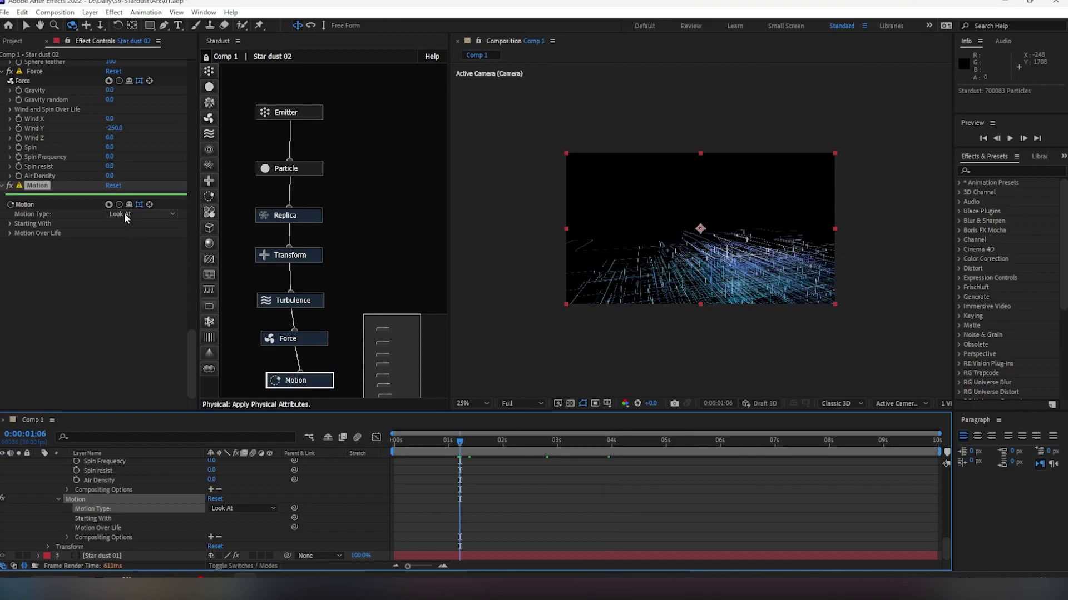
click(142, 214)
click(138, 263)
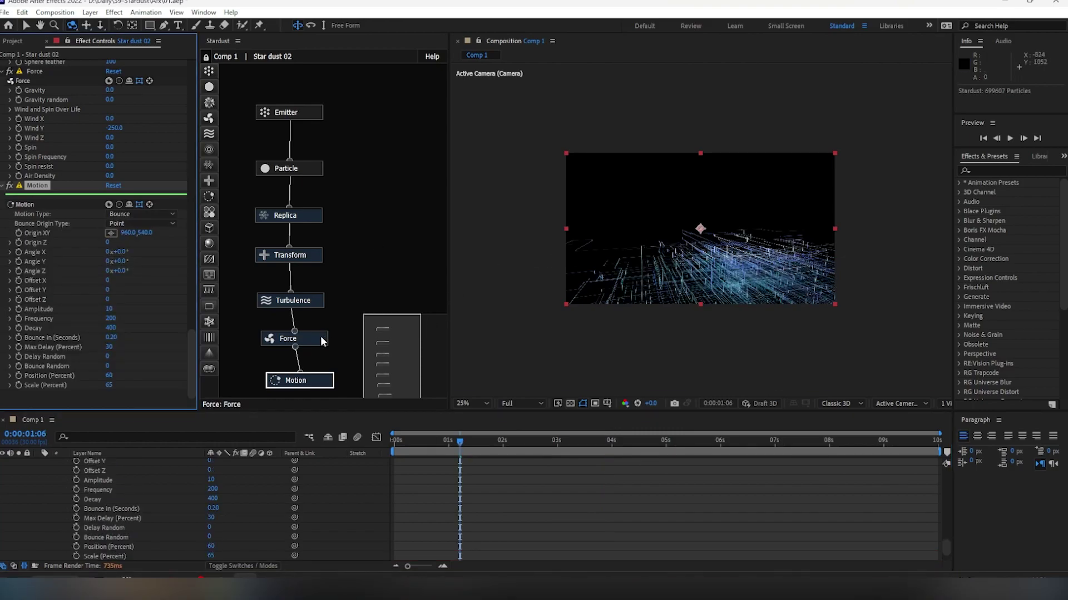
On the Force node, set Wind Z to 250 and keep Wind X at 0
click(292, 339)
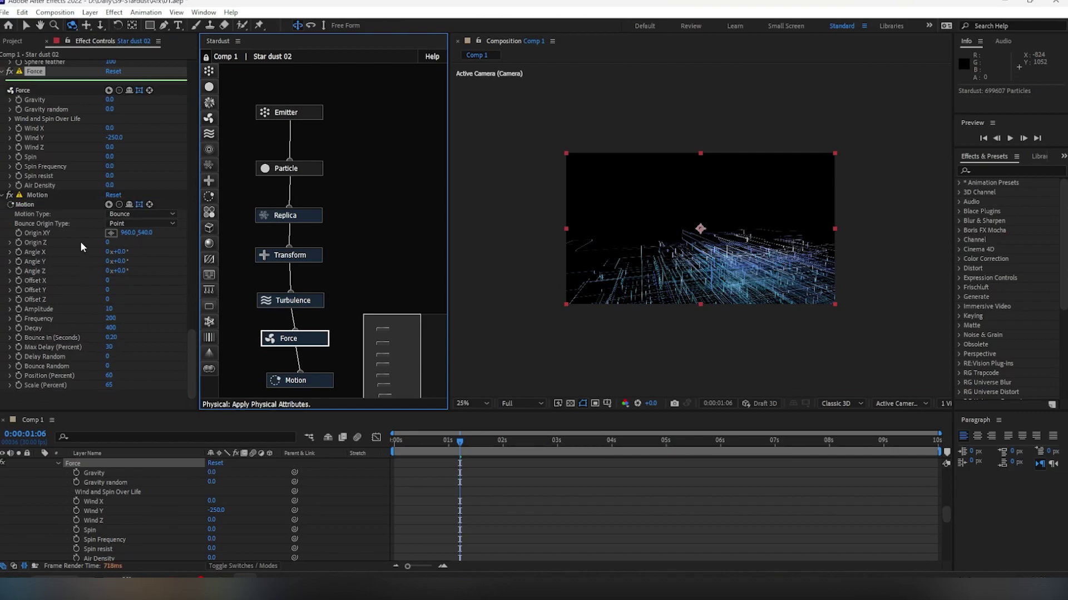
click(111, 147)
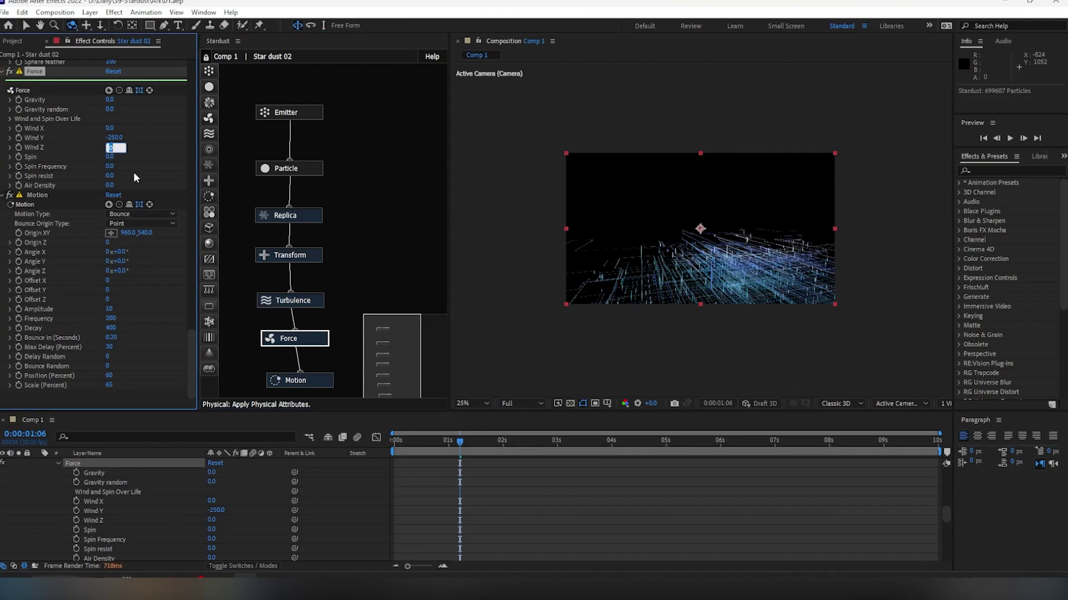
text(250)
key(Return)
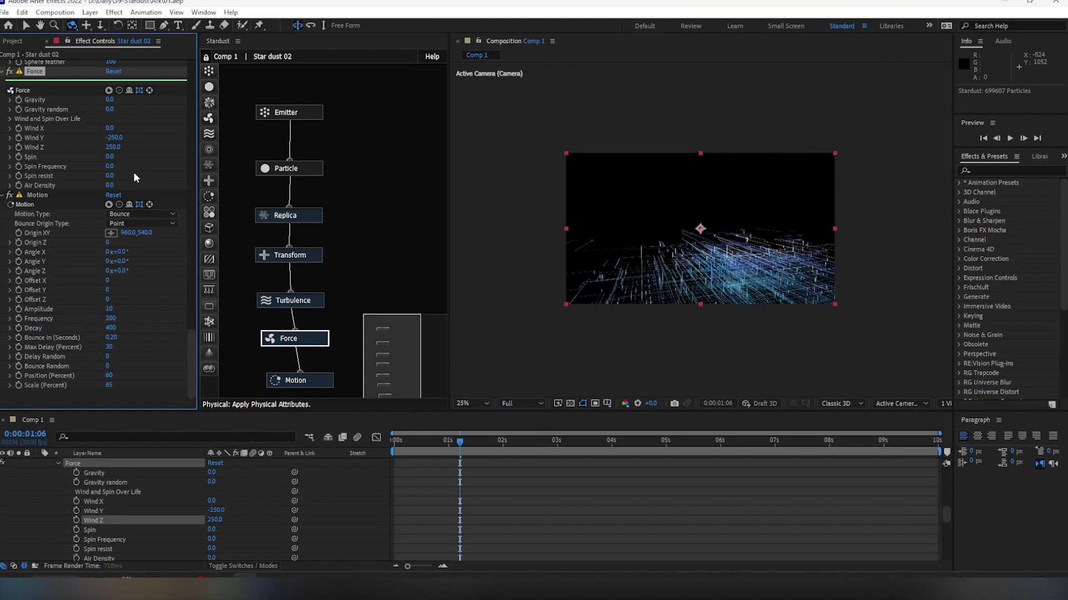
drag(112, 130, 131, 132)
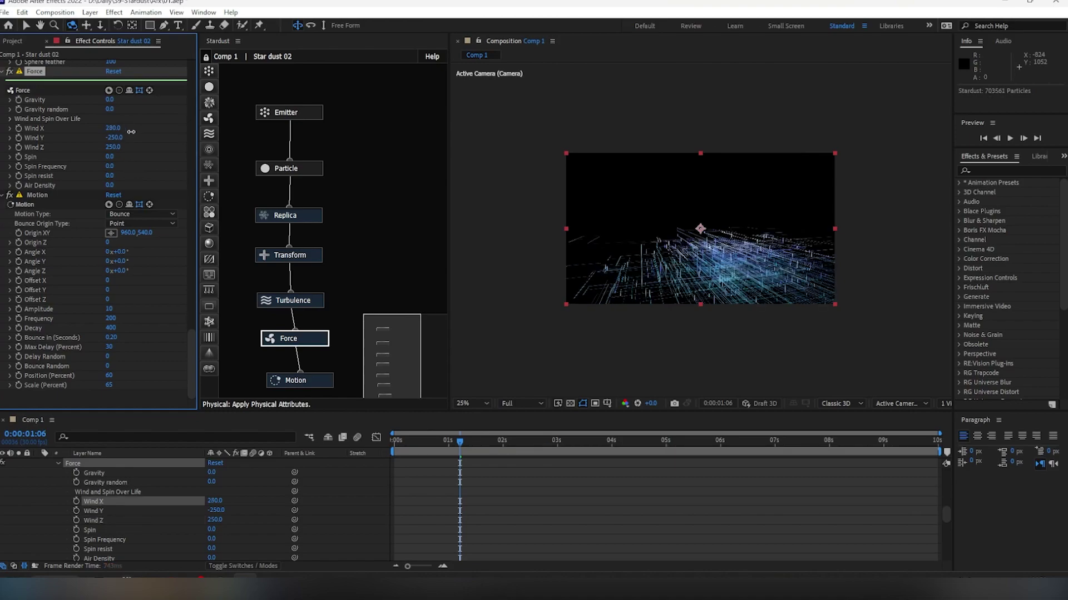
click(113, 128)
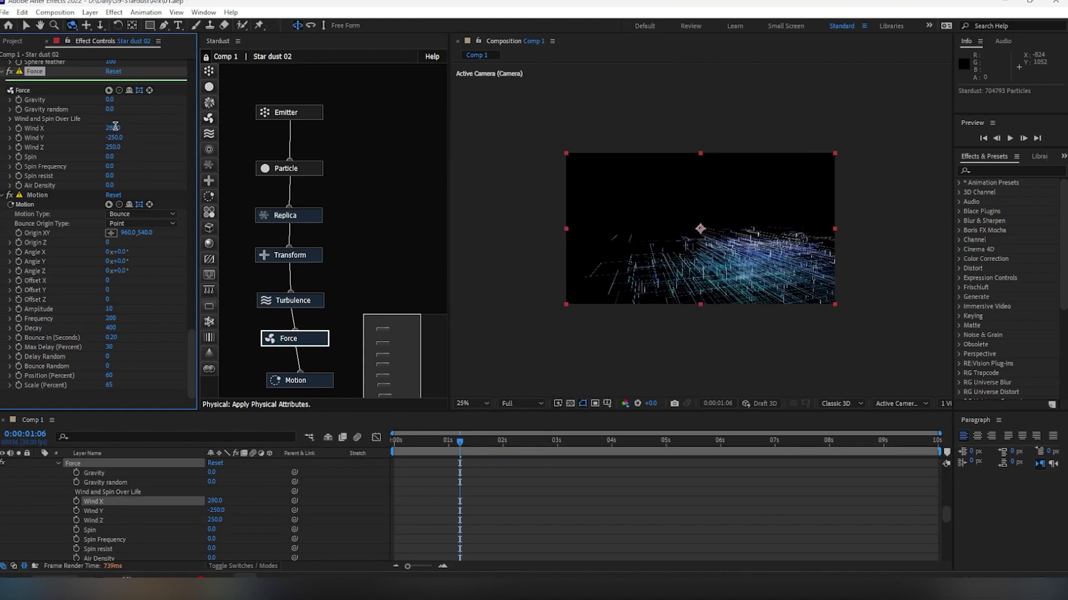
text(0)
key(Return)
Try Wind Y at -650, then settle on -200
click(117, 138)
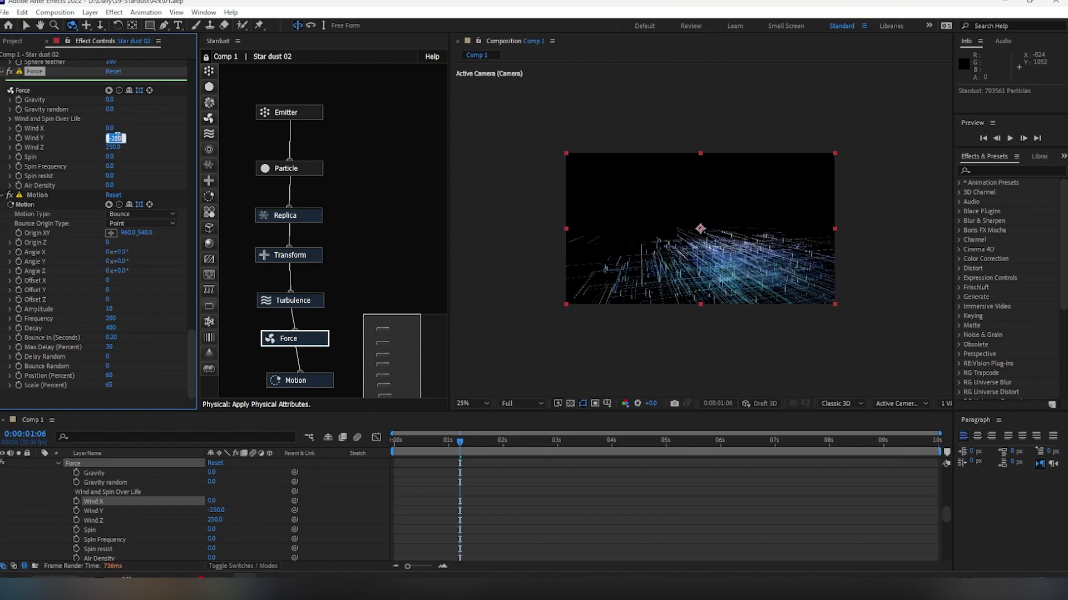
text(-650)
key(Return)
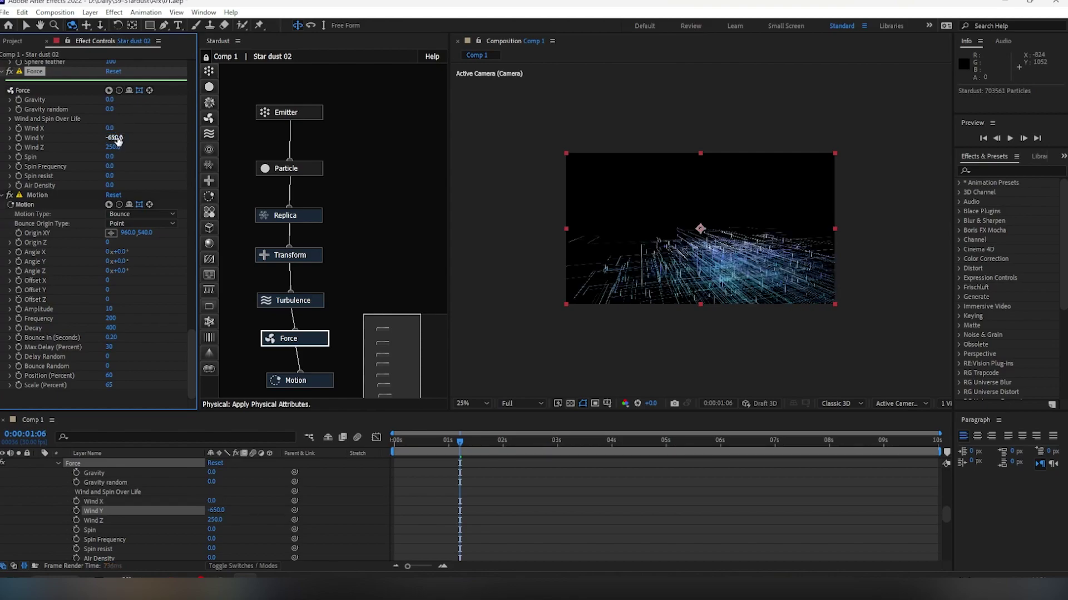
drag(445, 439, 368, 430)
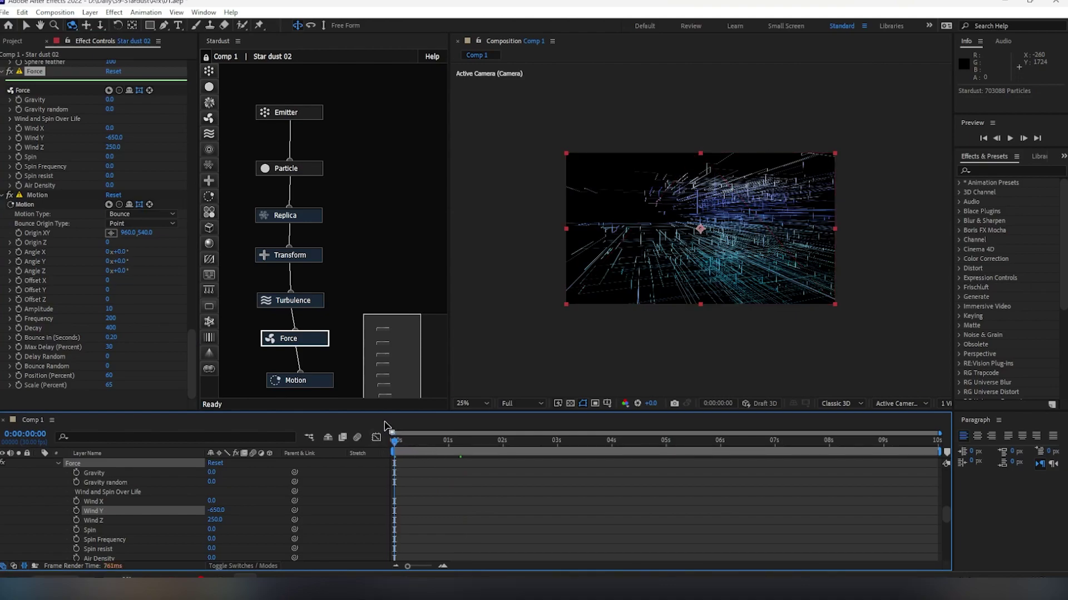
click(114, 138)
text(-200)
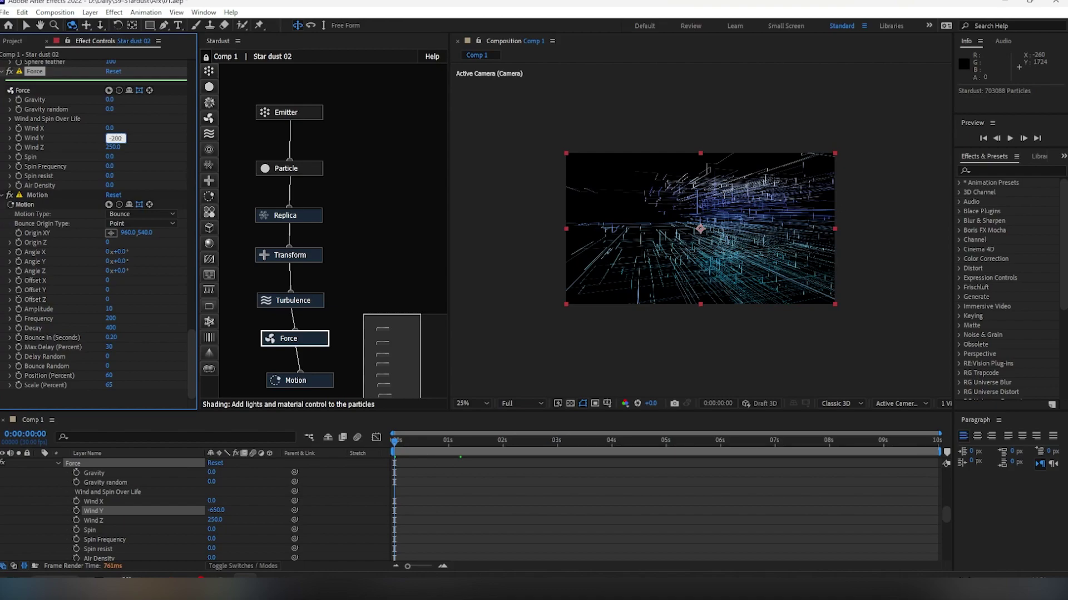
key(Return)
Set the Stardust time remapping to 2 seconds and preview the animation
scroll(109, 489, up, 5)
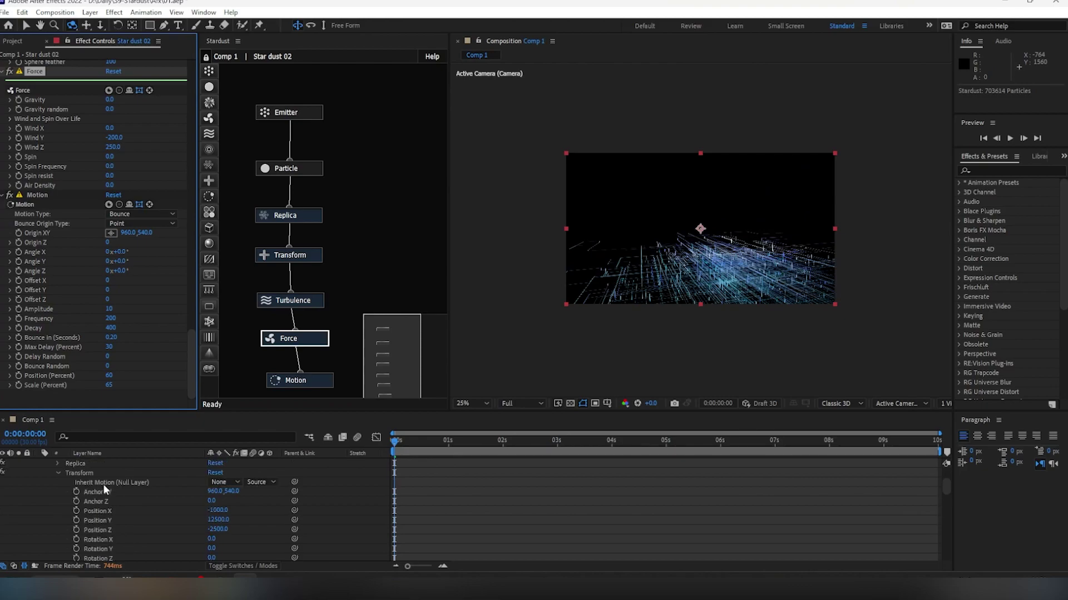
scroll(103, 484, up, 3)
scroll(72, 215, up, 5)
scroll(69, 205, up, 5)
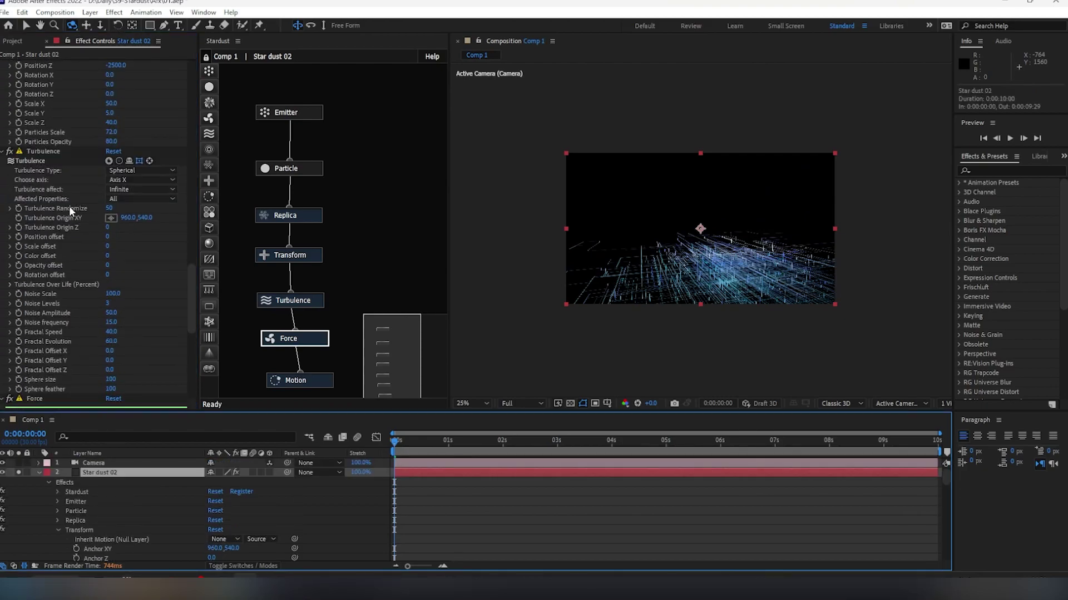
scroll(69, 206, up, 3)
drag(186, 248, 192, 73)
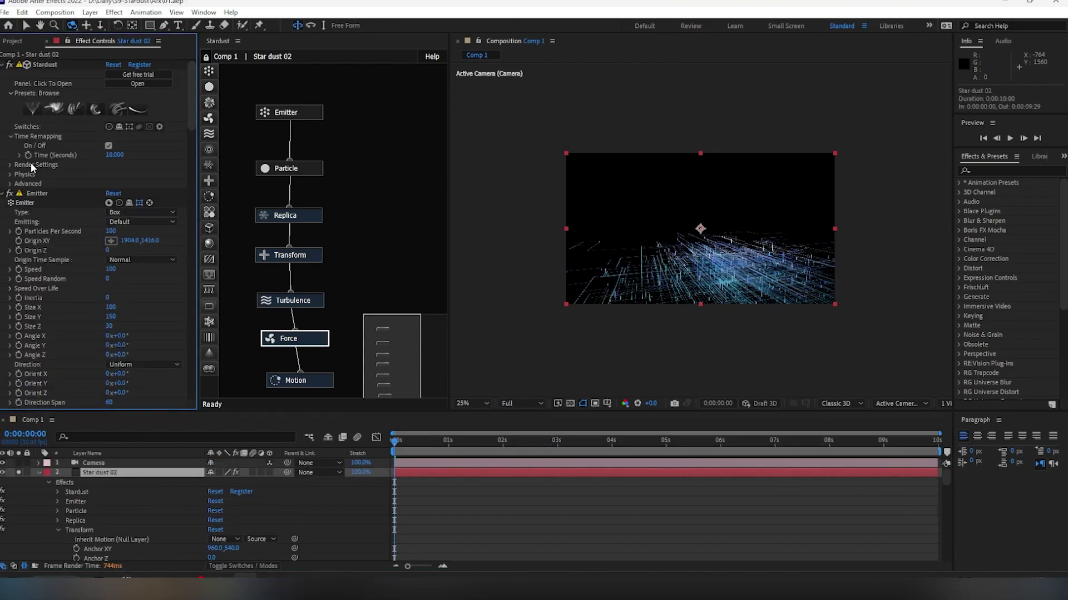
click(111, 155)
text(2)
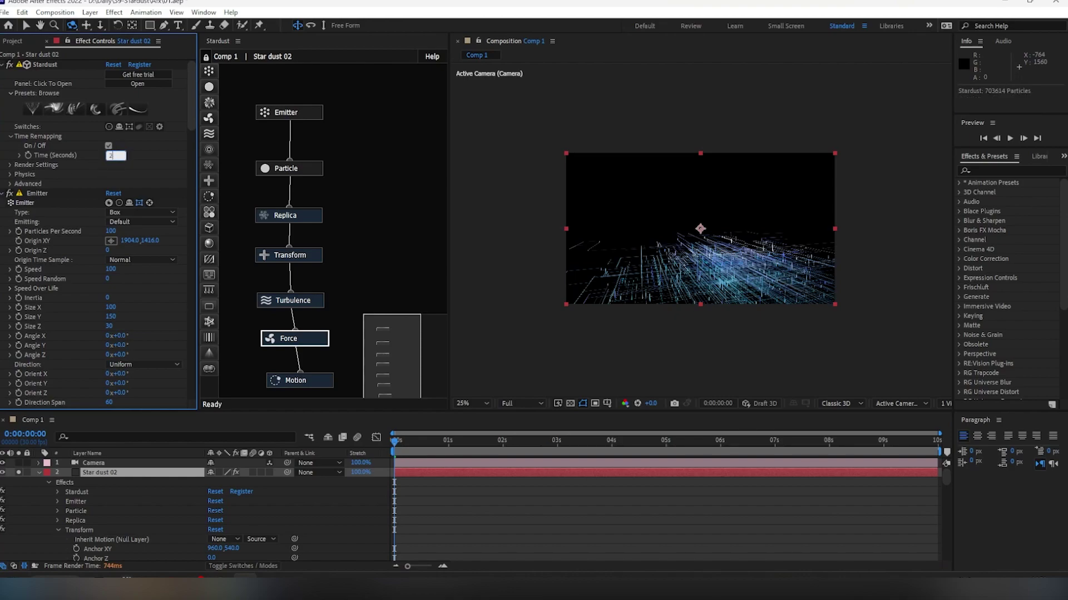
key(Return)
key(space)
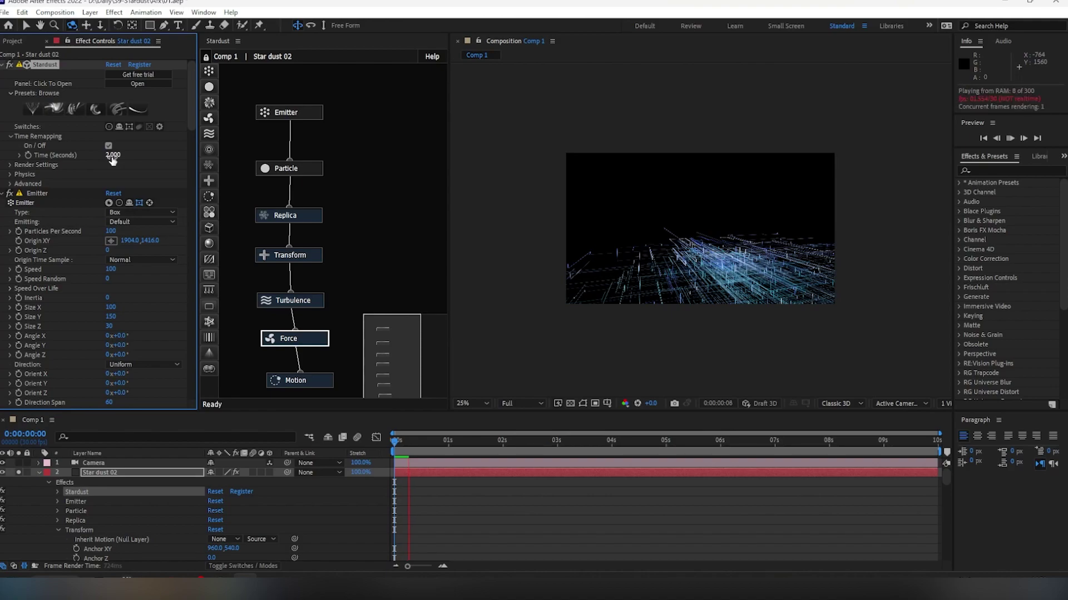
click(543, 441)
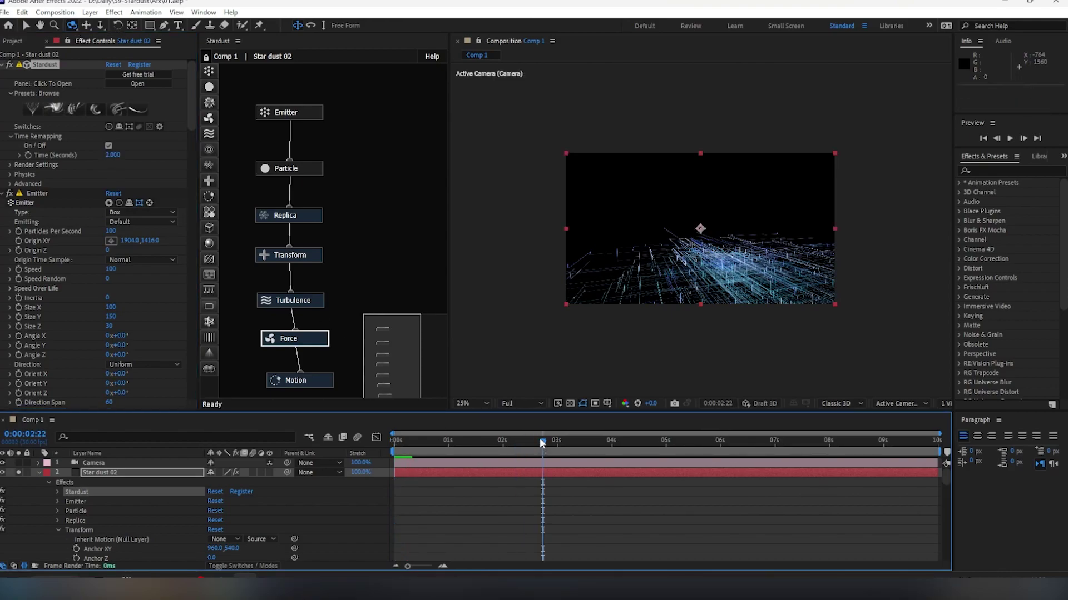
Turn off Stardust time remapping and preview again from the first frame
drag(540, 442, 679, 441)
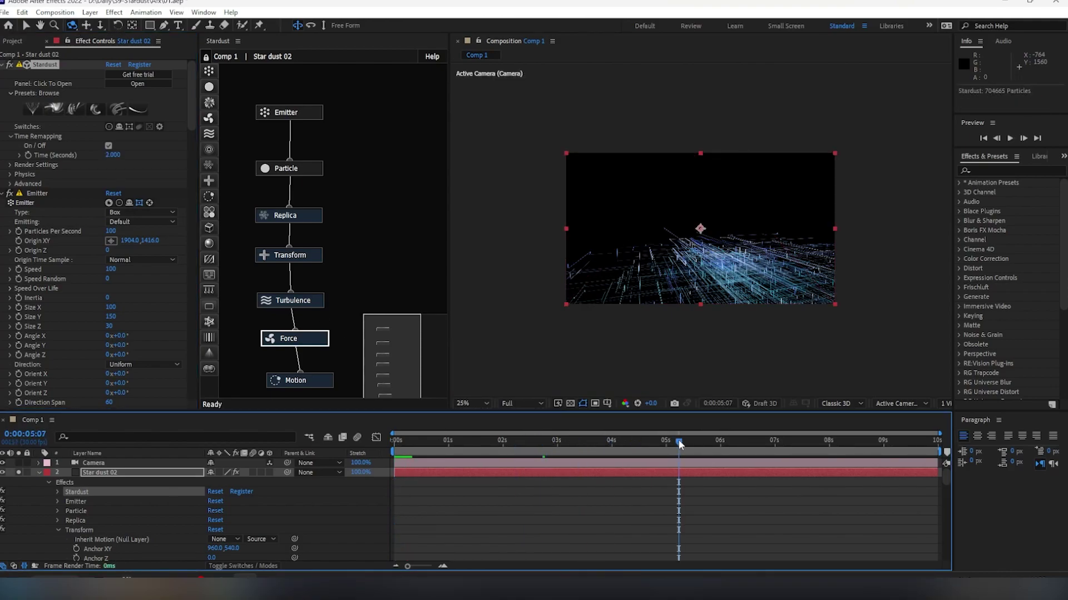
click(109, 145)
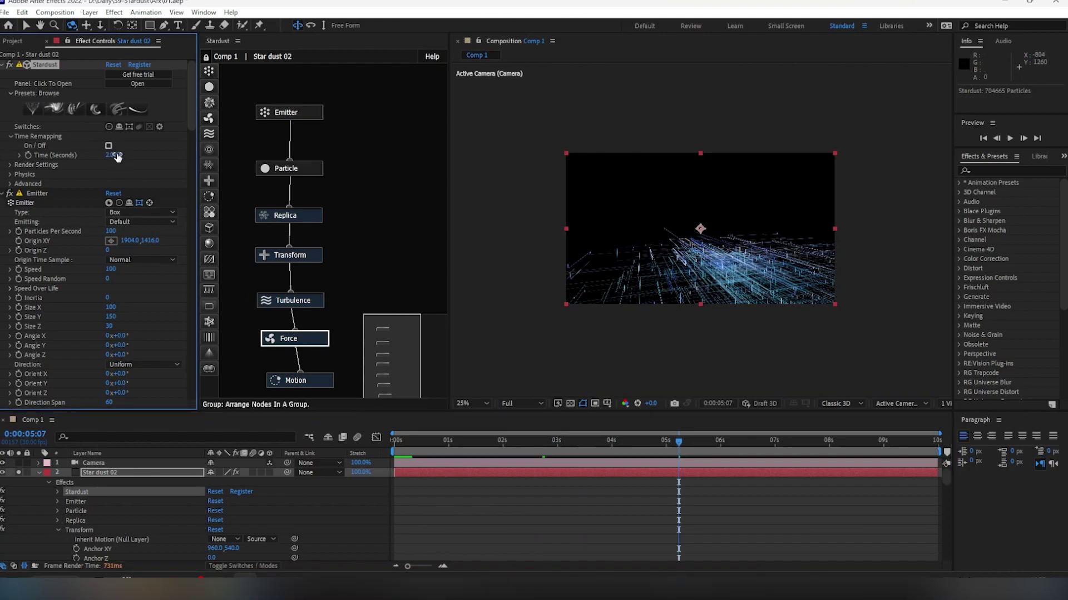
drag(678, 441, 591, 432)
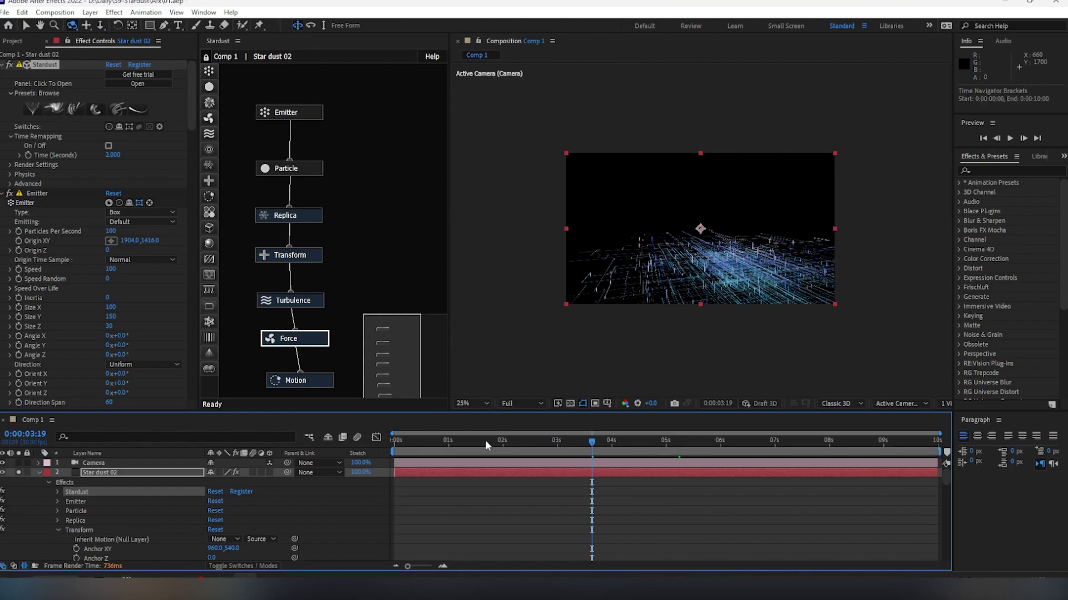
drag(485, 445, 299, 445)
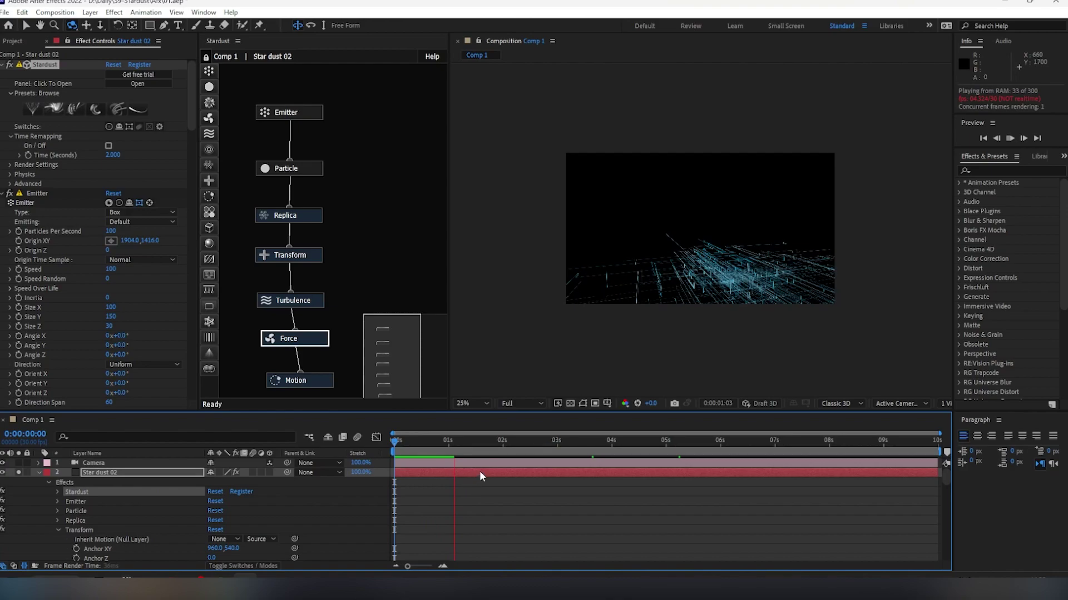
click(449, 441)
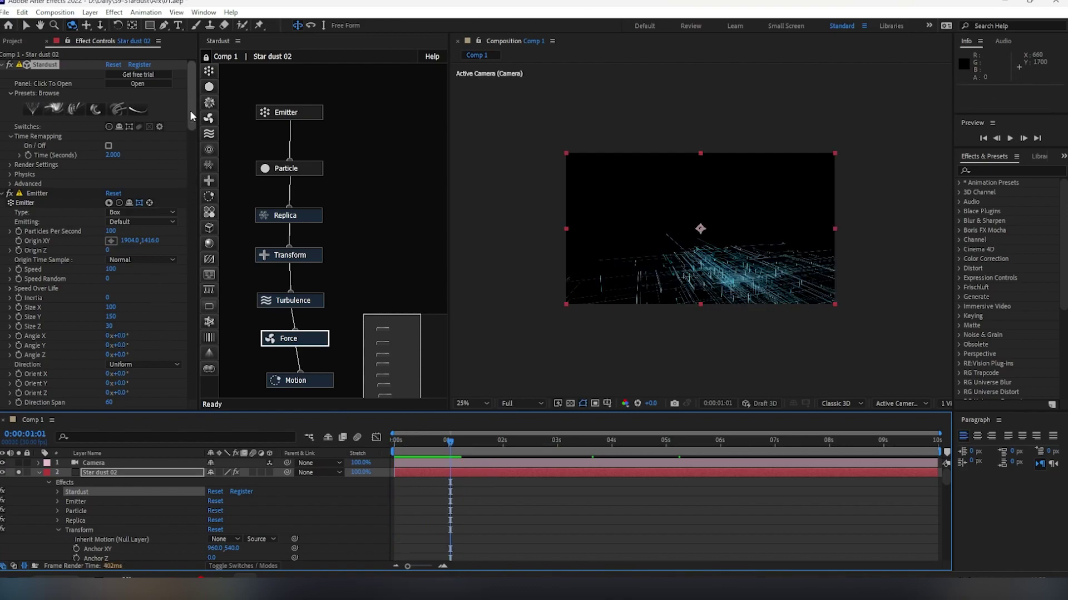
Set the Force wind to Y -10 and Z 60, then preview briefly
drag(190, 111, 178, 376)
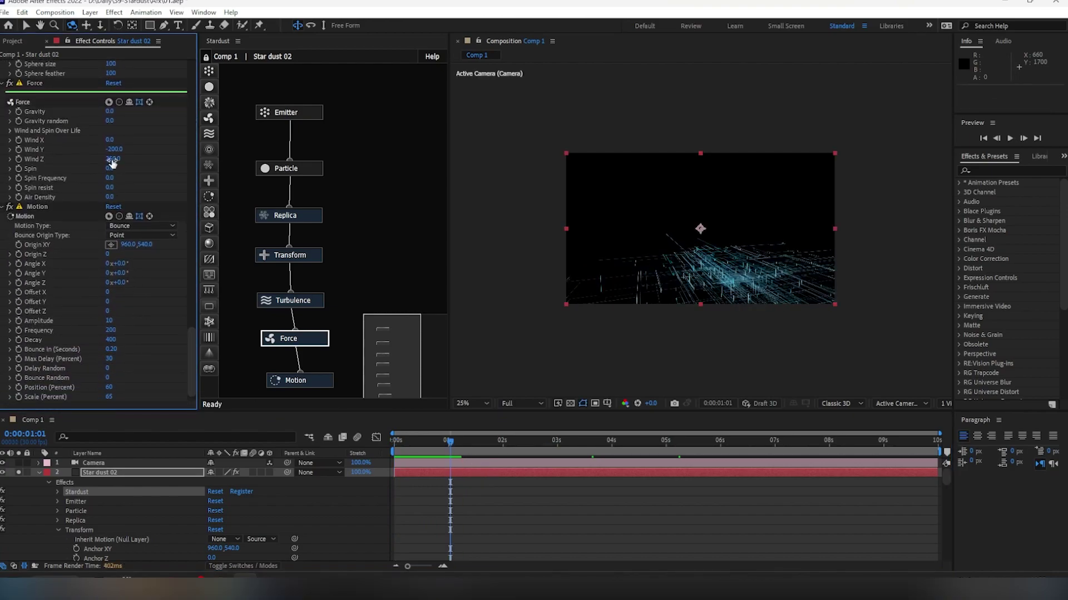
drag(112, 149, 111, 151)
click(114, 159)
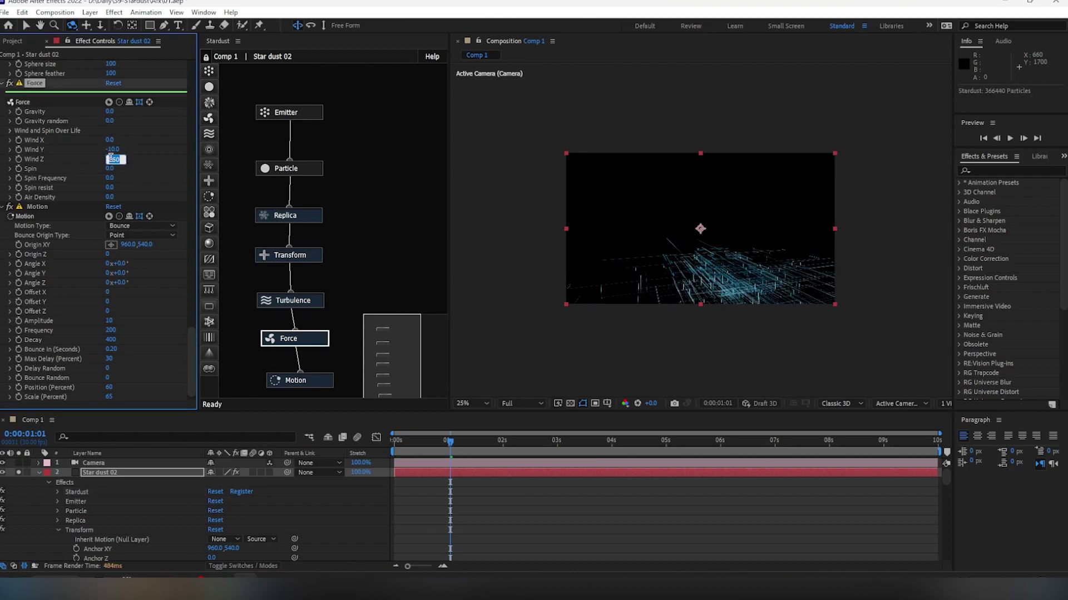
text(60)
key(Return)
key(space)
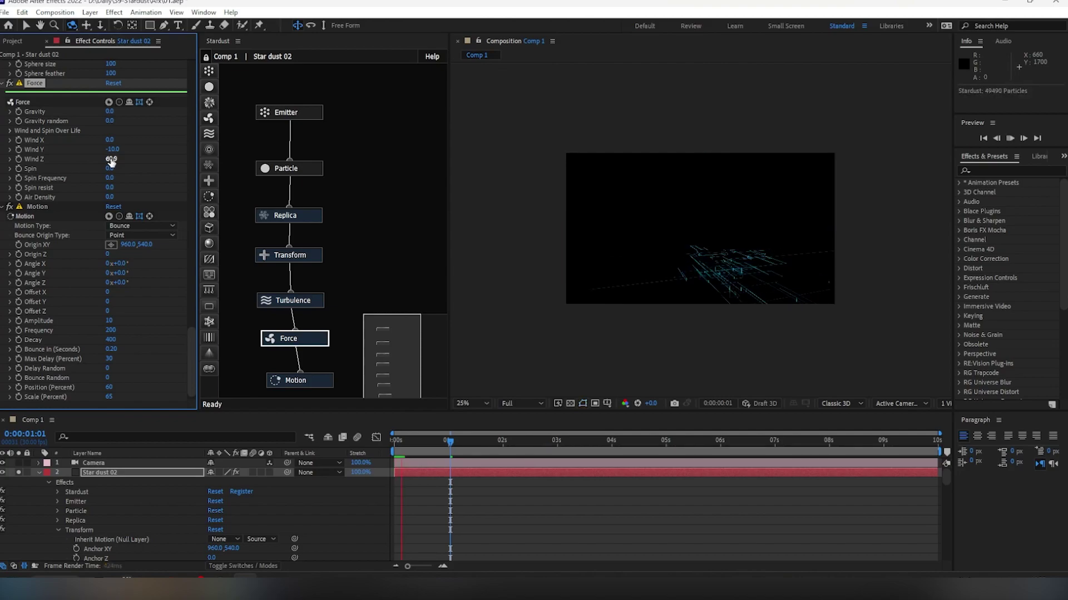
key(space)
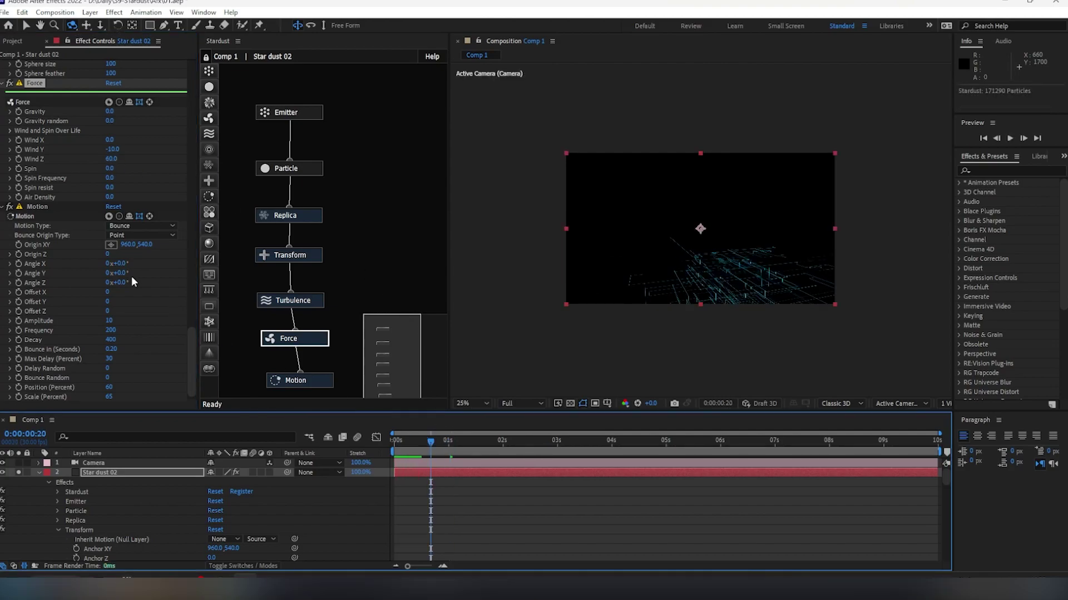
Lower the Emitter Speed to 30, then to 10, and preview around 3 seconds
click(268, 116)
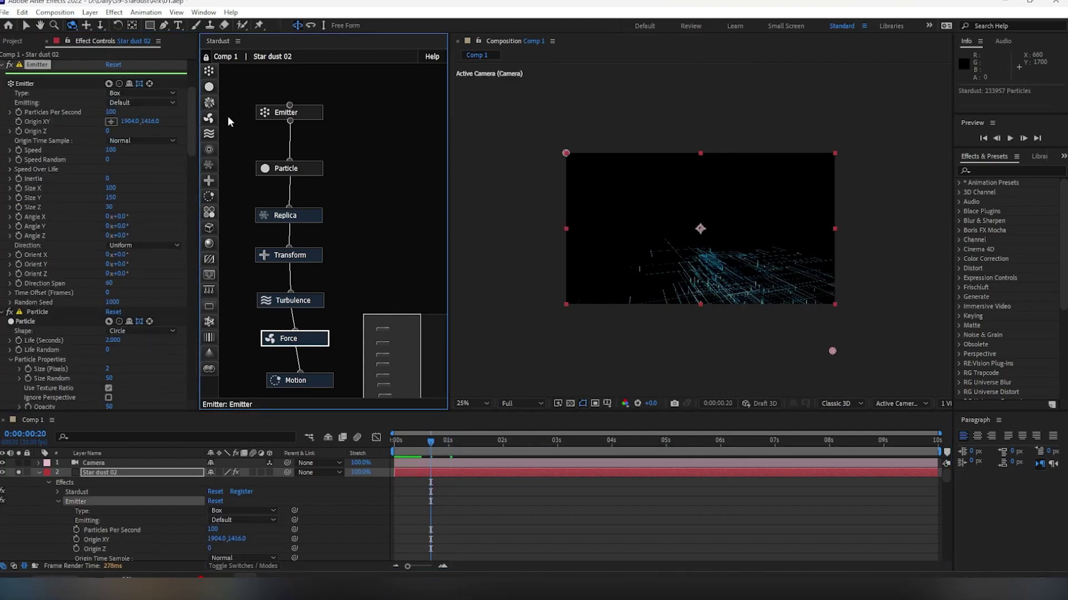
click(111, 152)
key(Return)
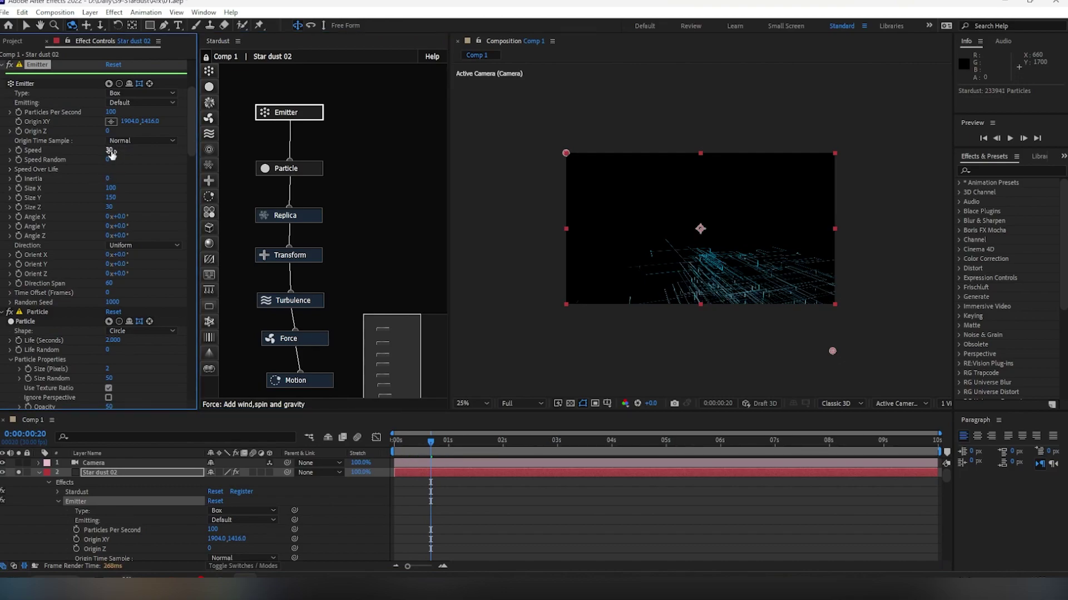
click(111, 152)
key(Return)
key(space)
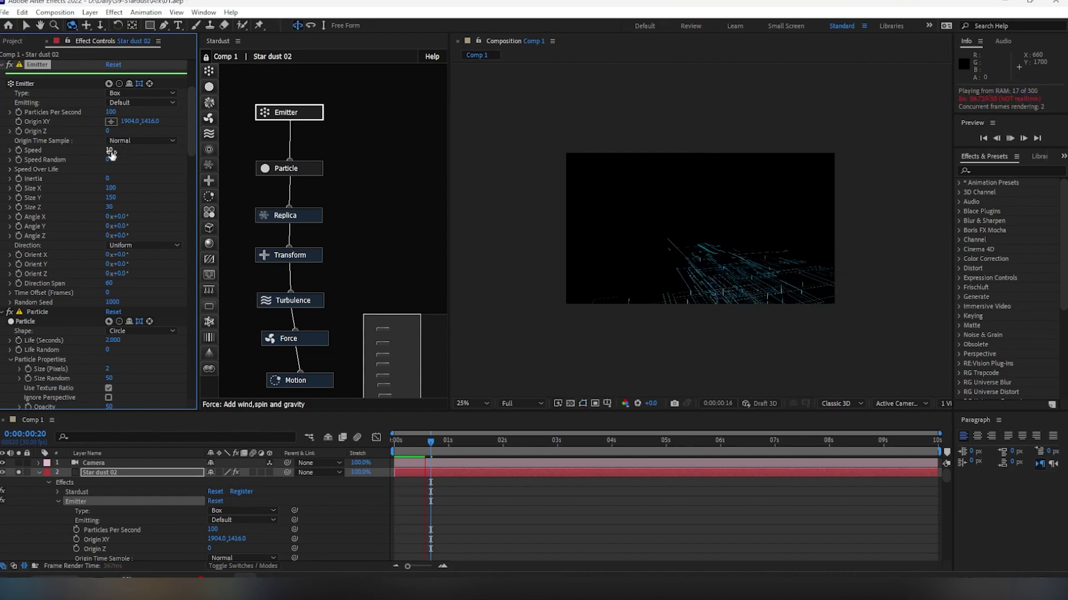
click(590, 440)
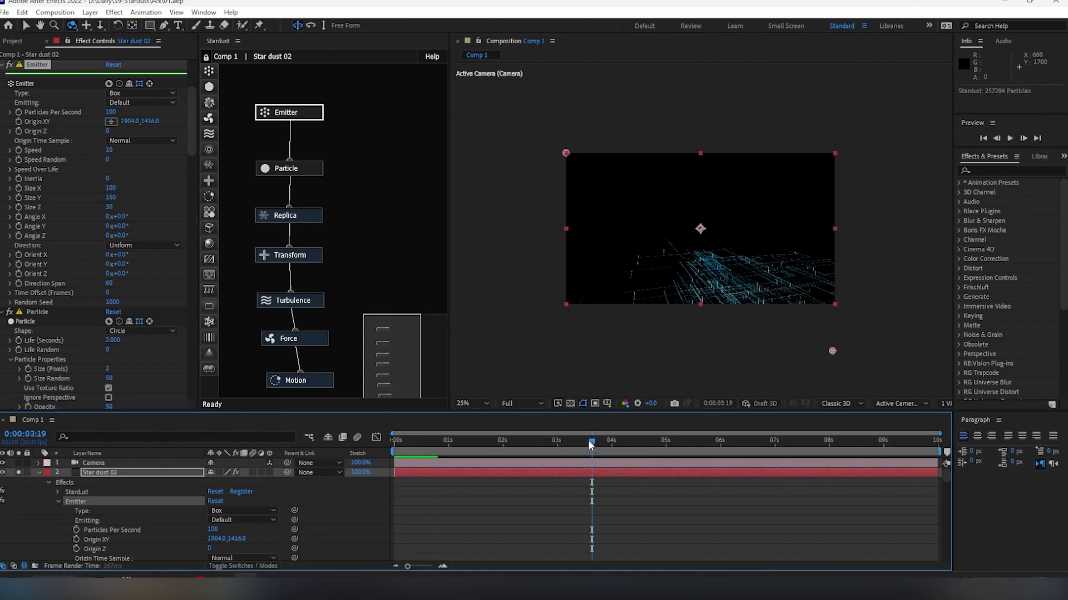
mouse_move(591, 441)
mouse_down()
mouse_move(713, 441)
mouse_move(591, 441)
mouse_up()
Shift the Star dust 02 layer earlier and extend it to the comp end
drag(629, 470, 418, 473)
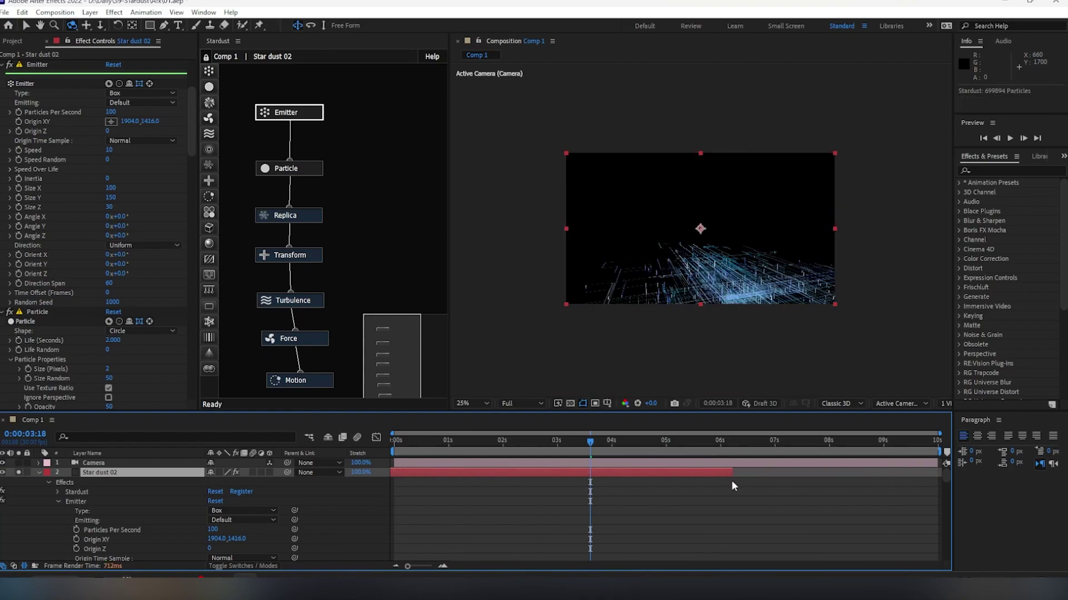
drag(732, 473, 943, 473)
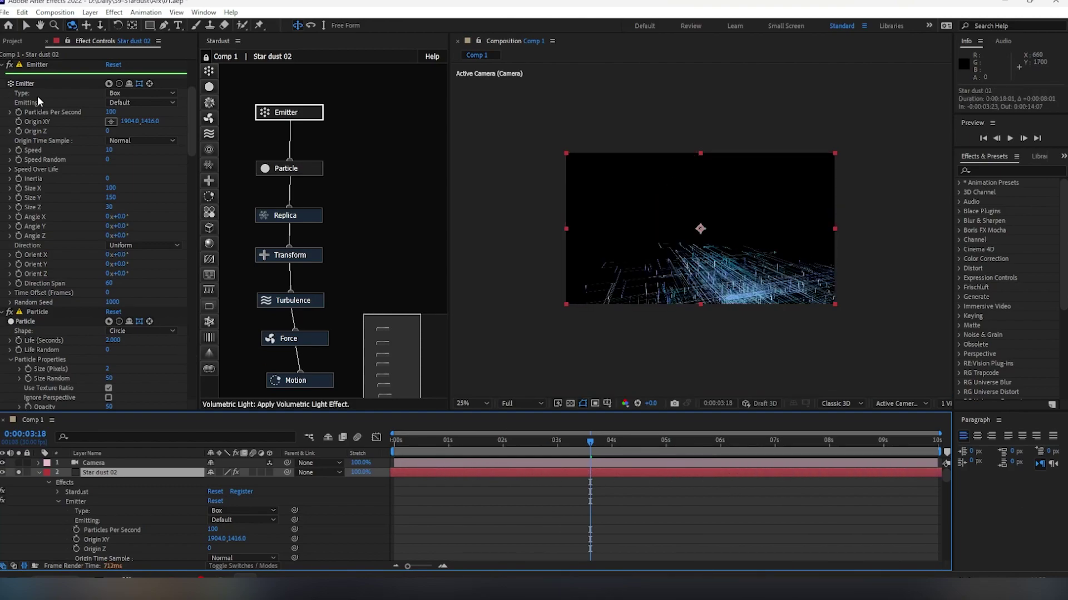
click(111, 150)
text(1)
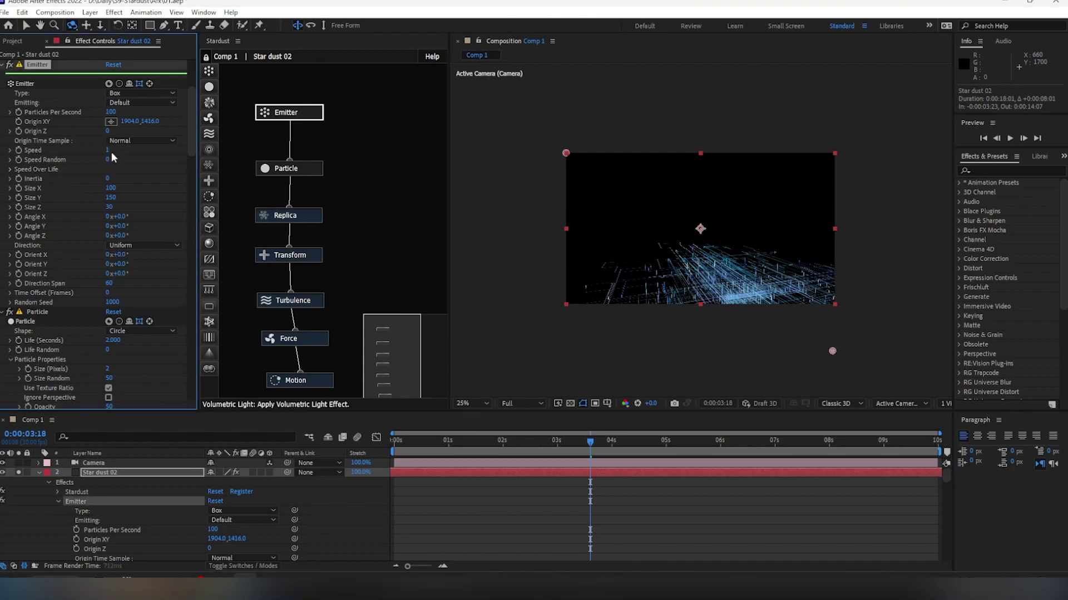
drag(195, 141, 195, 385)
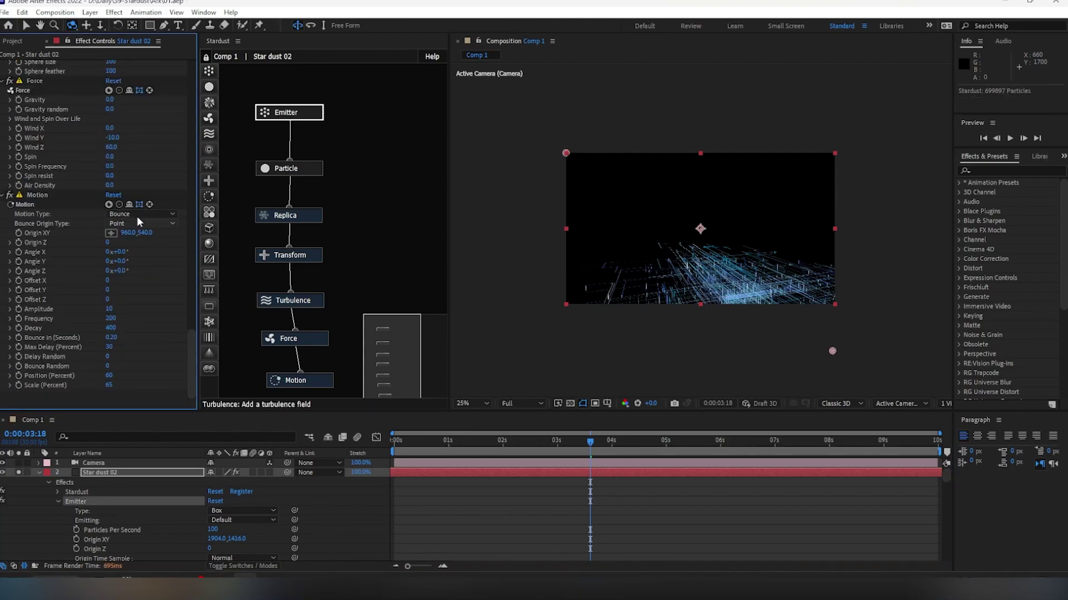
Set the Motion Frequency to 10 and preview the particles
click(142, 214)
click(142, 238)
click(110, 319)
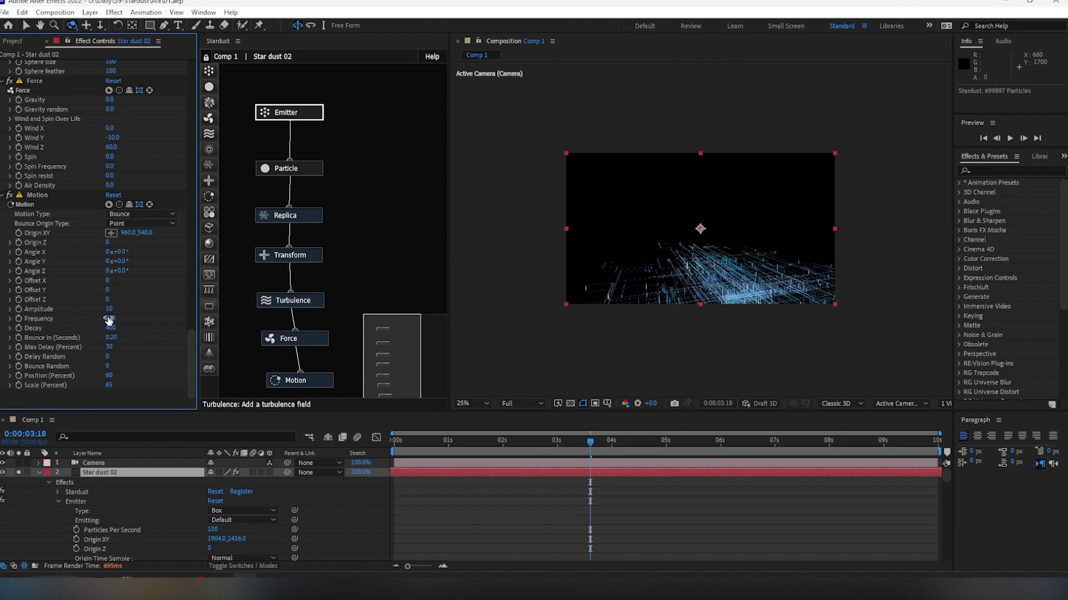
text(10)
key(Return)
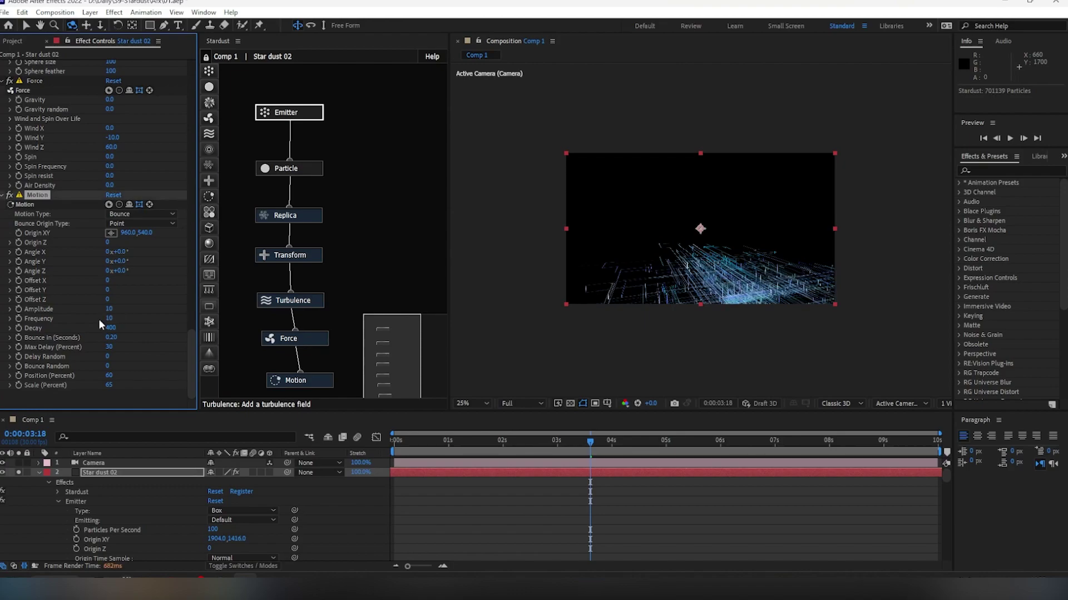
key(space)
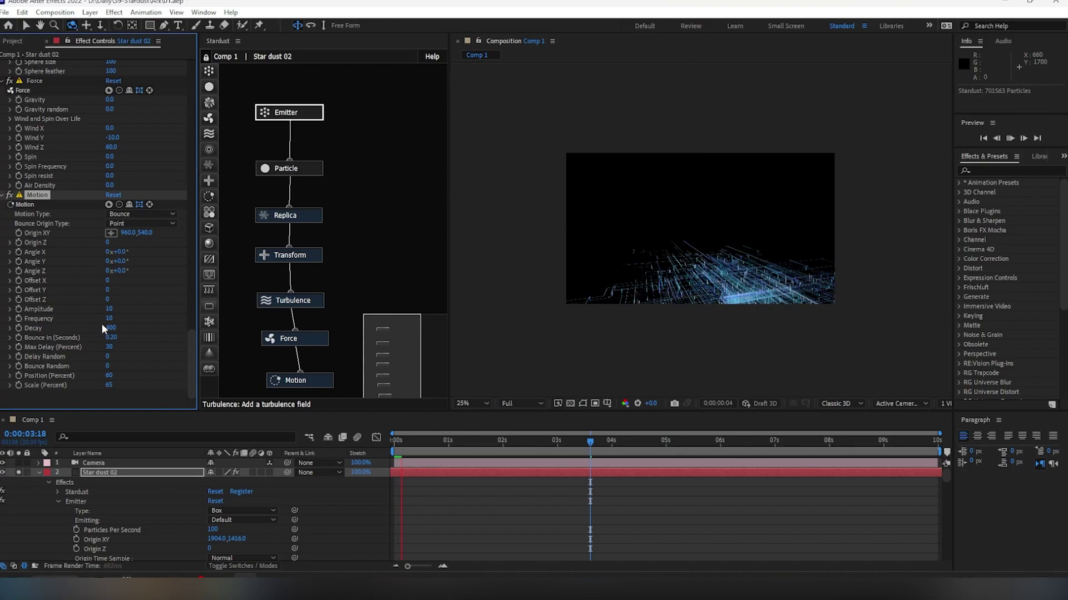
key(space)
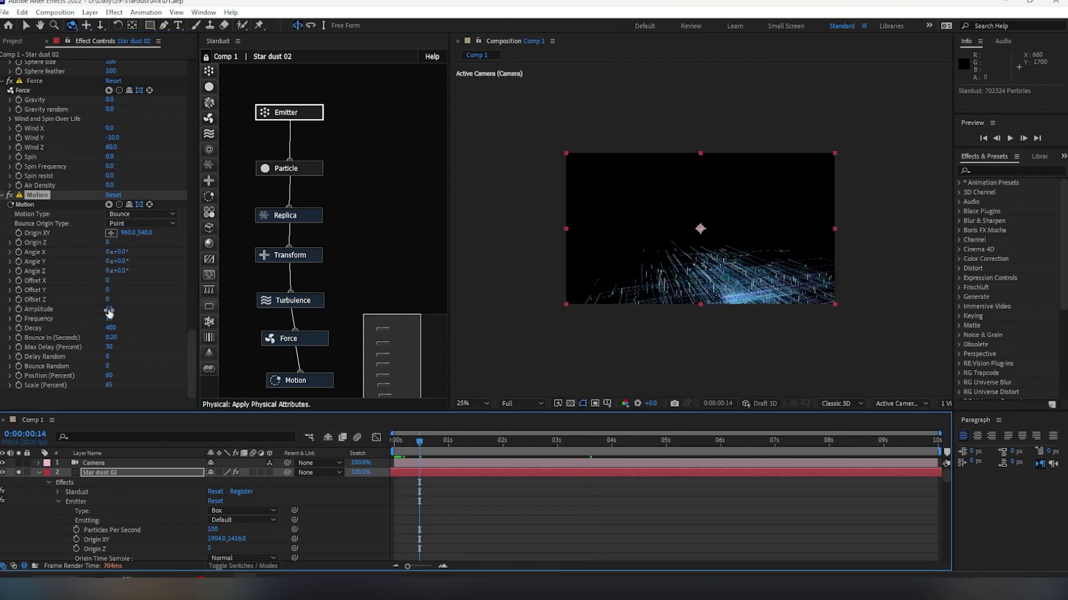
Change the Motion Frequency to 60 and step back one frame
click(109, 310)
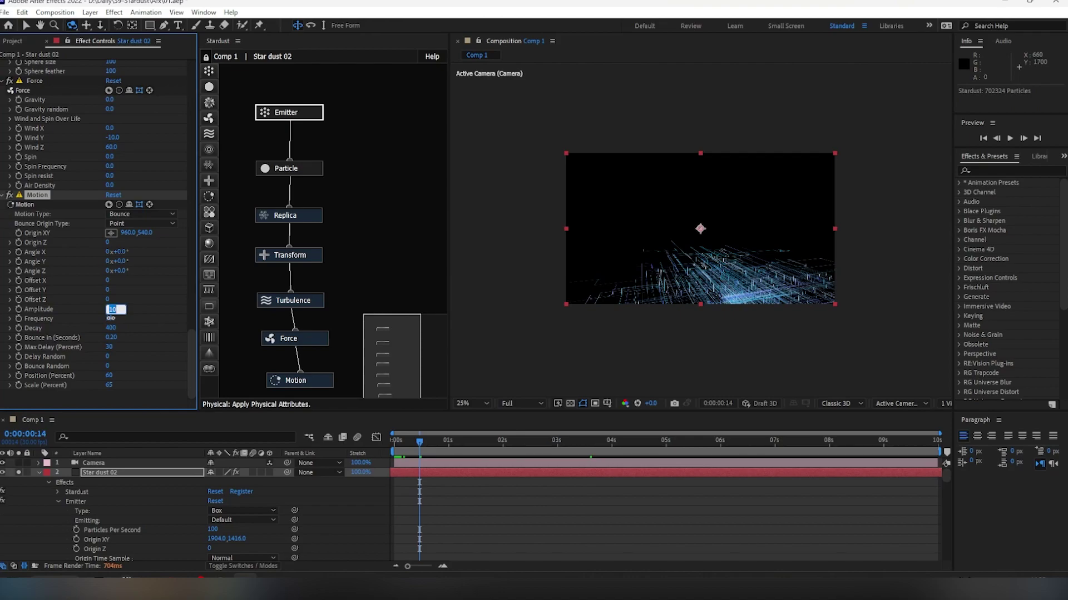
click(111, 318)
key(Return)
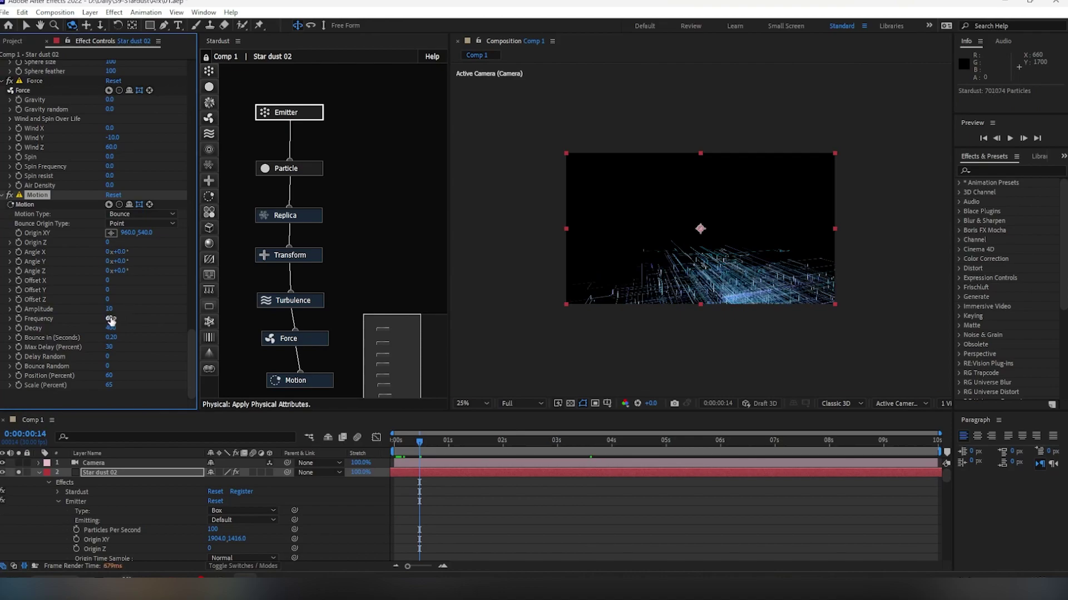
click(417, 441)
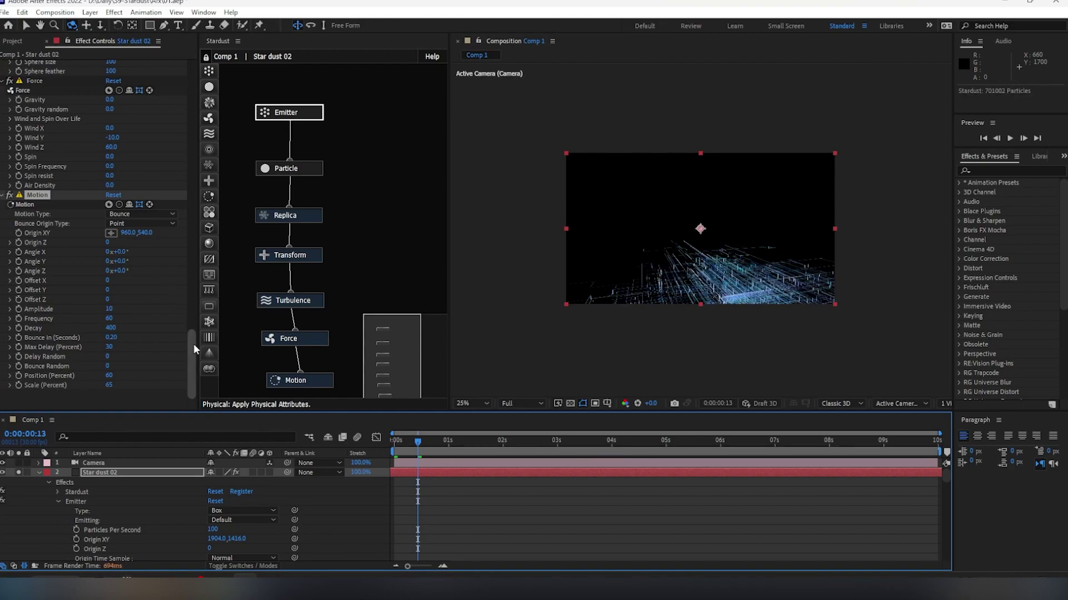
Start the Star dust 02 layer slightly earlier and preview from the first frame
click(439, 473)
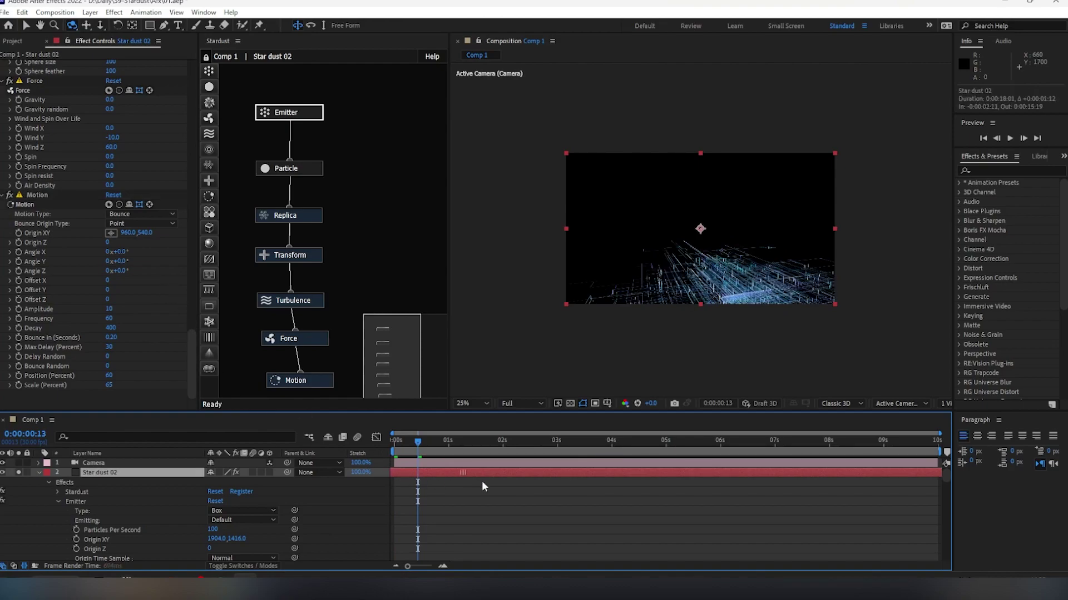
drag(598, 473, 562, 473)
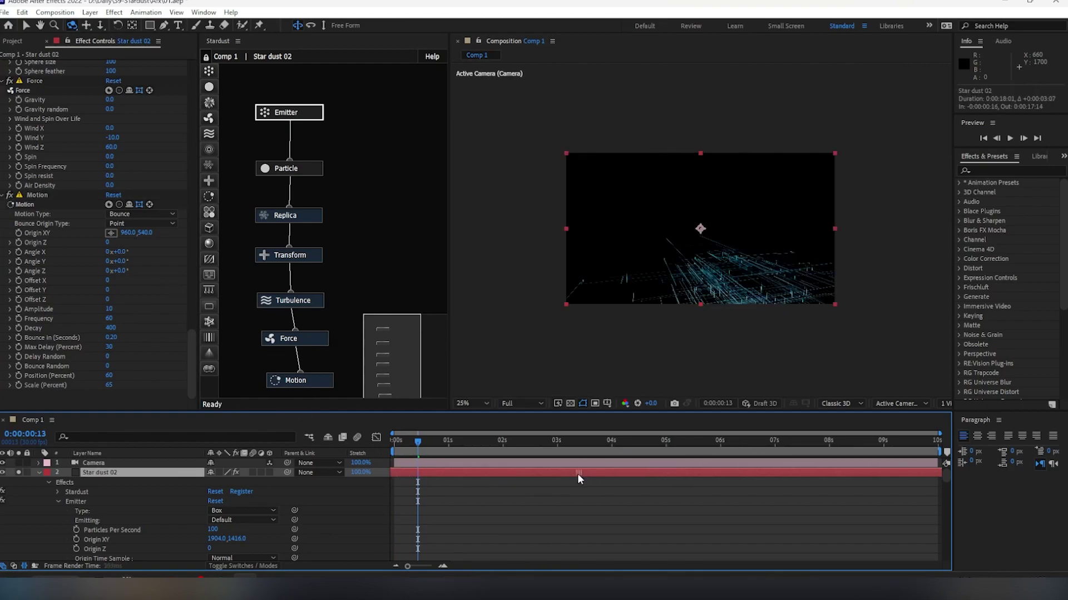
drag(418, 441, 368, 445)
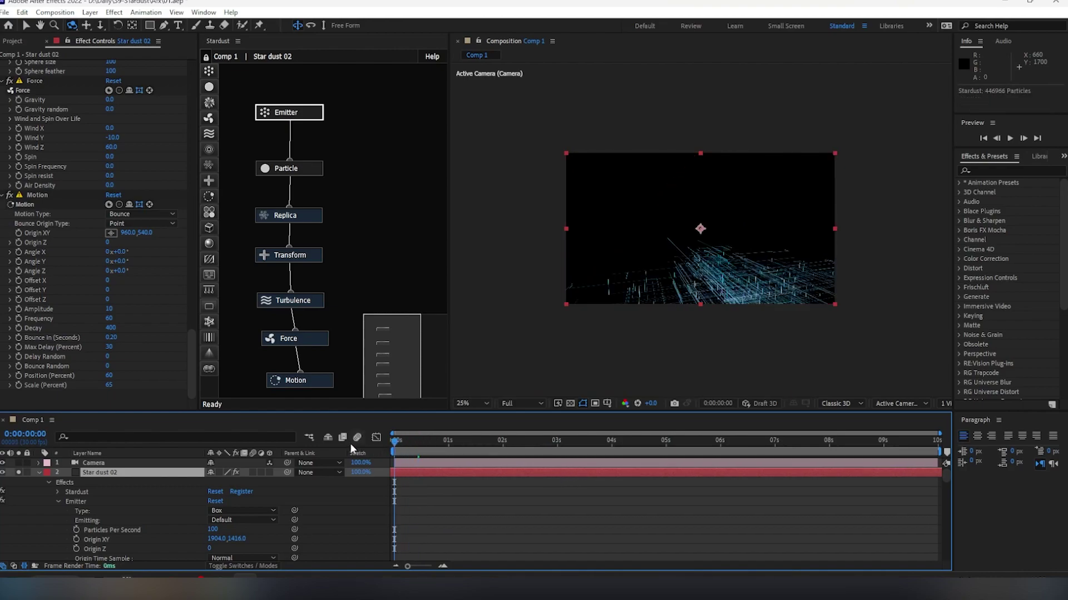
key(space)
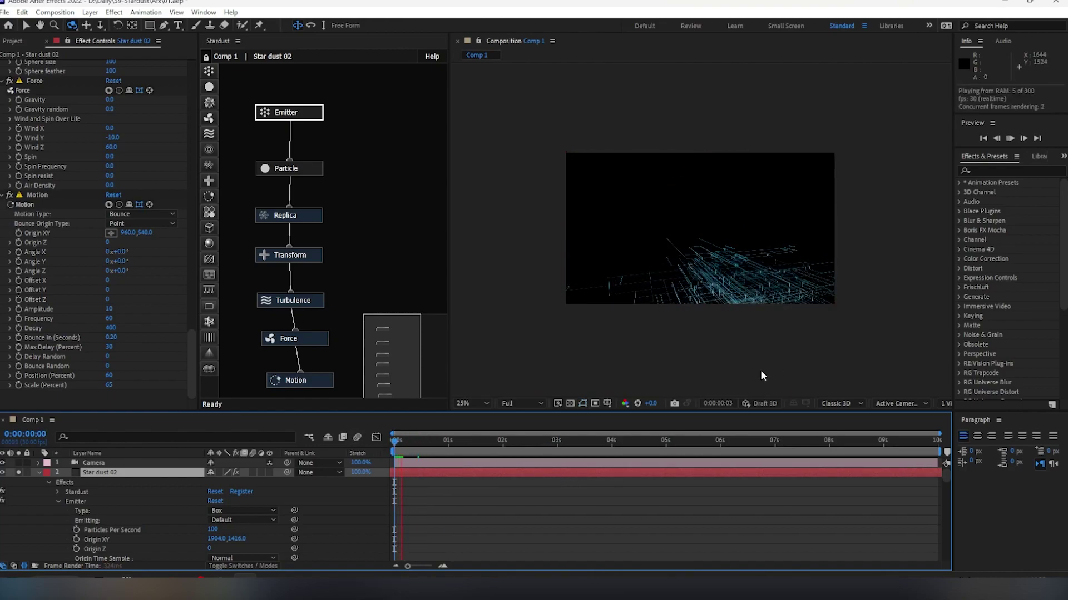
click(426, 441)
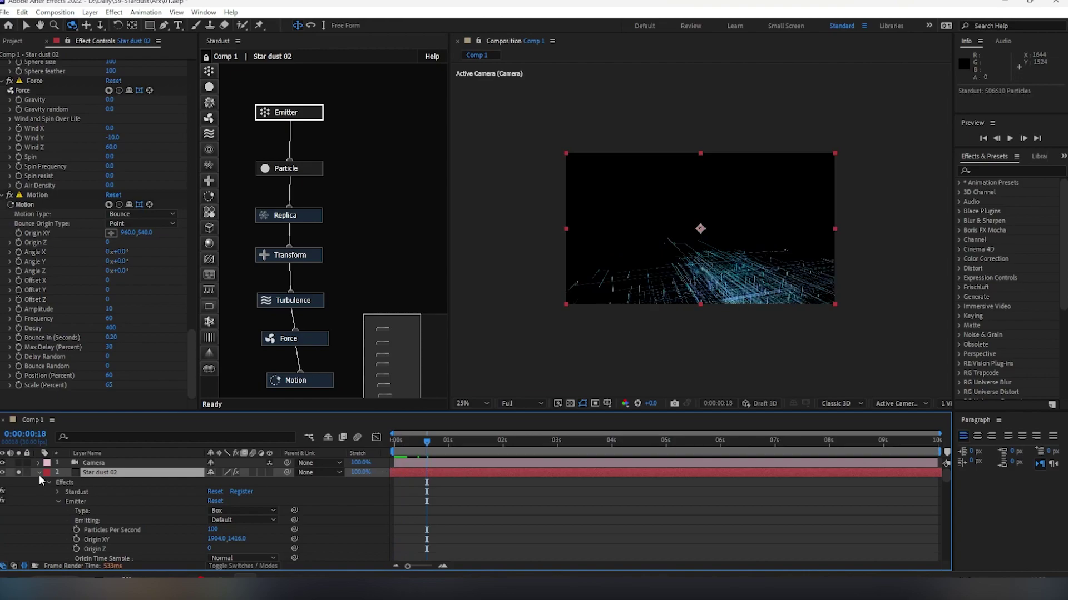
Collapse Star dust 02's properties, turn off solo, and go to frame 12
click(39, 473)
click(18, 472)
click(55, 502)
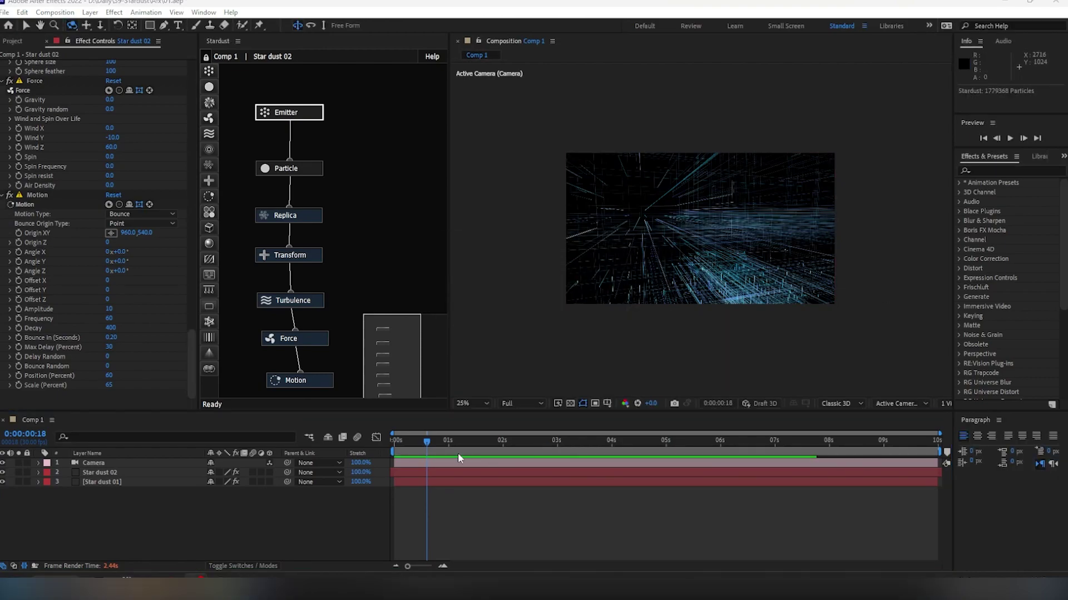
click(418, 442)
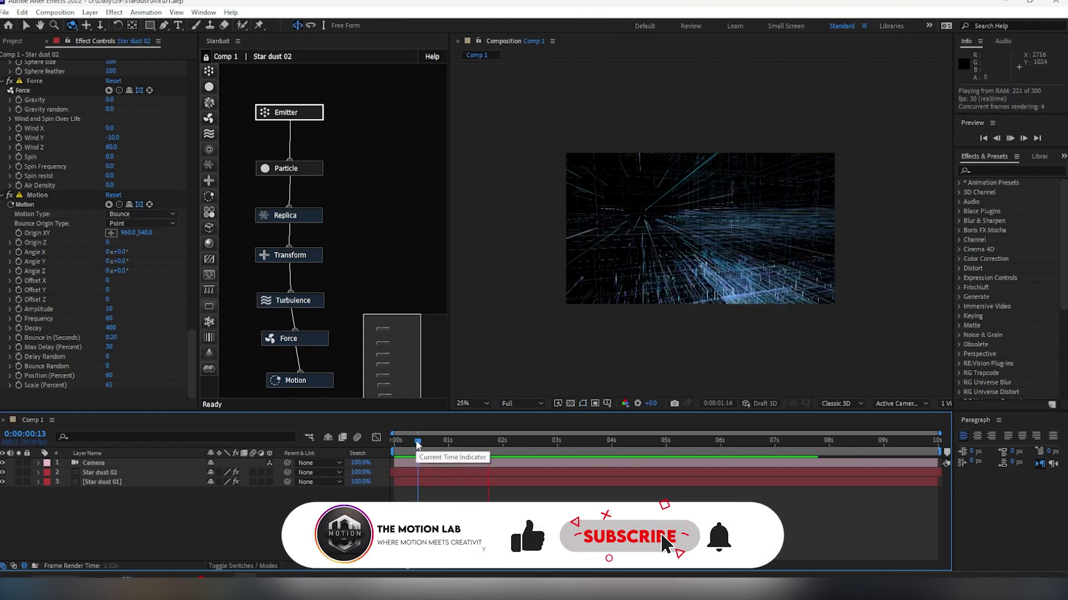
click(415, 442)
Turn on Stardust time remapping at 1 second and return to the first frame
click(424, 442)
click(108, 473)
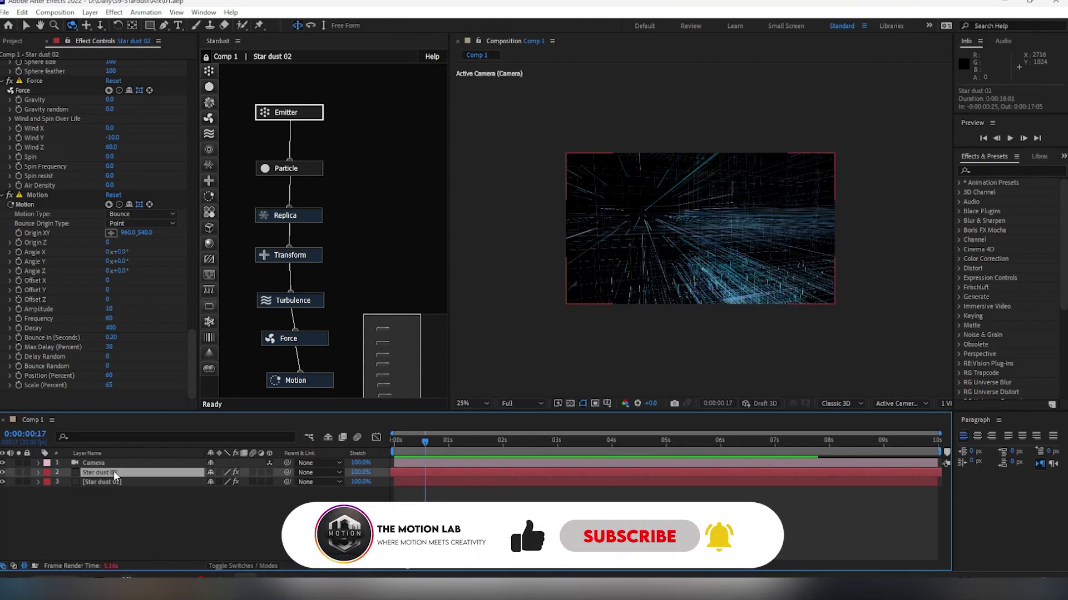
scroll(60, 222, up, 5)
scroll(60, 222, up, 4)
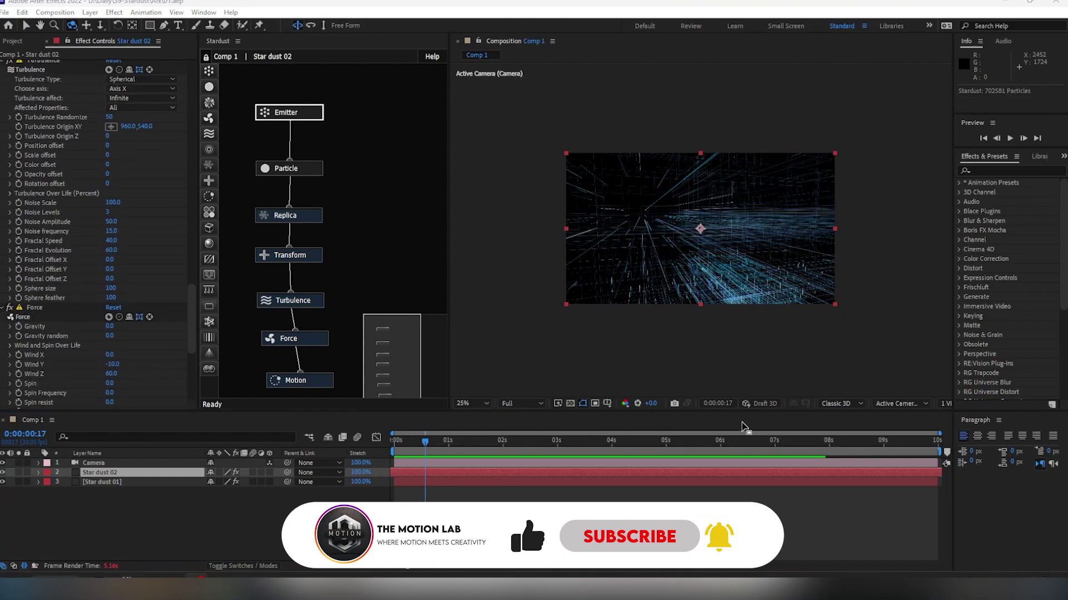
scroll(83, 192, up, 7)
scroll(76, 186, up, 7)
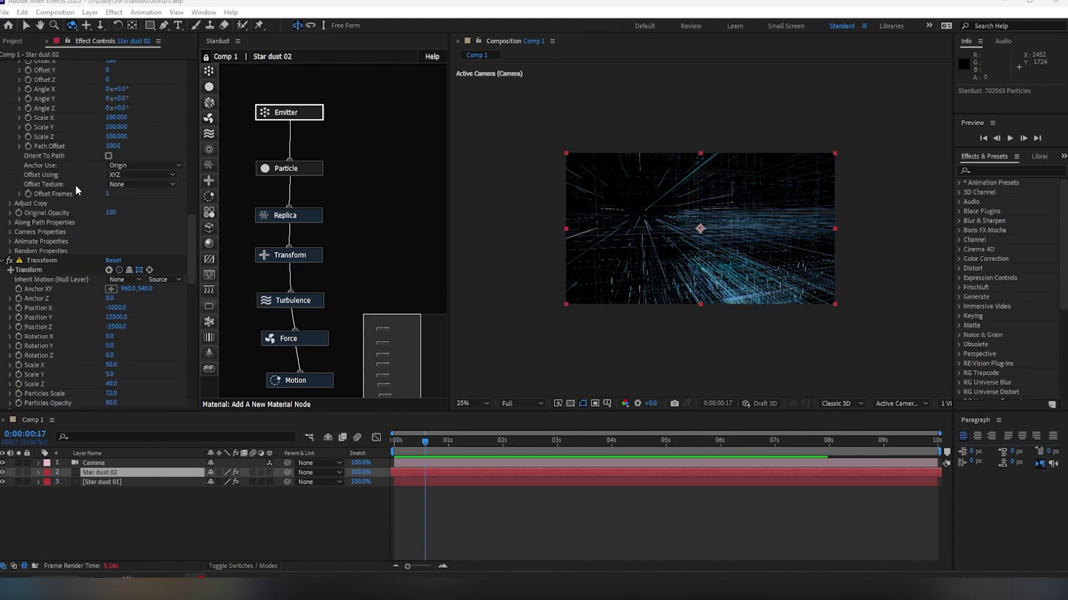
scroll(75, 184, up, 5)
scroll(75, 182, up, 5)
scroll(72, 182, up, 5)
scroll(71, 182, up, 3)
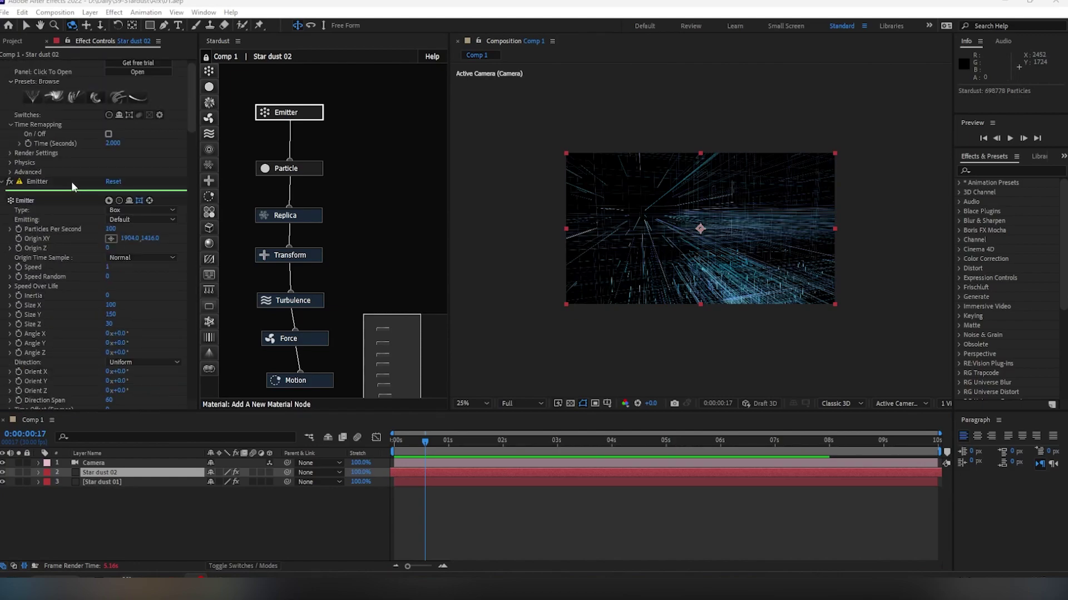
click(109, 135)
click(111, 142)
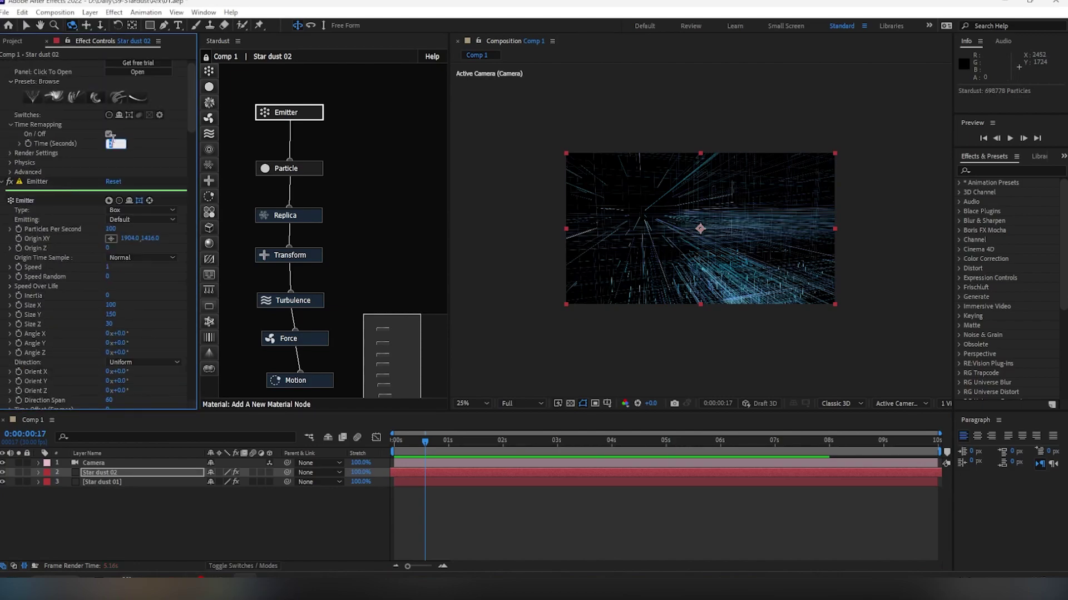
text(1)
key(Return)
click(446, 442)
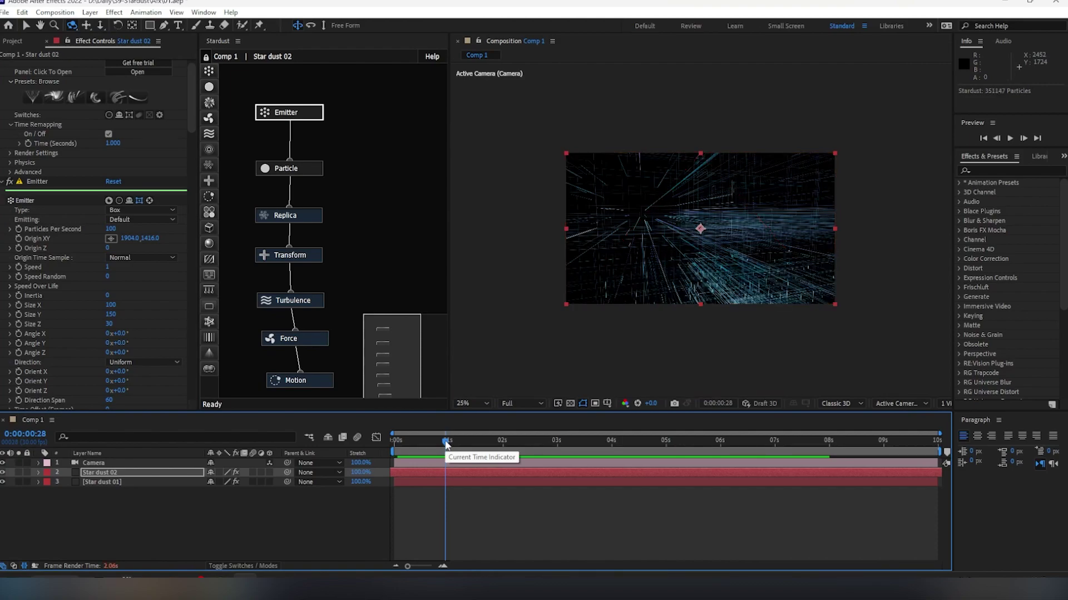
drag(445, 442, 394, 443)
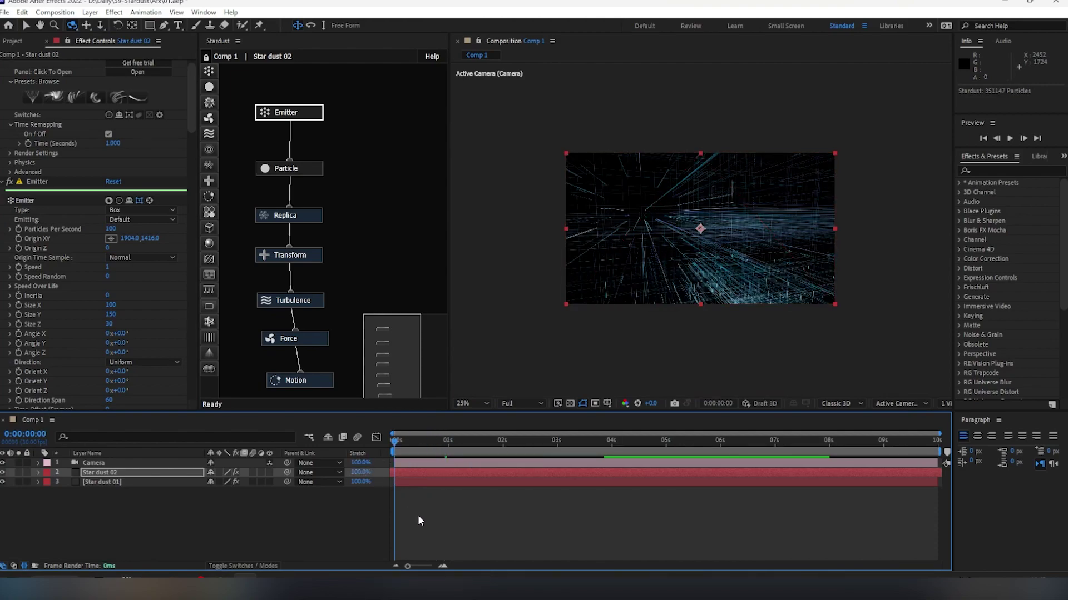
Preview the tunnel, switch the viewer to Full resolution at frame 20, and select Star dust 02
key(space)
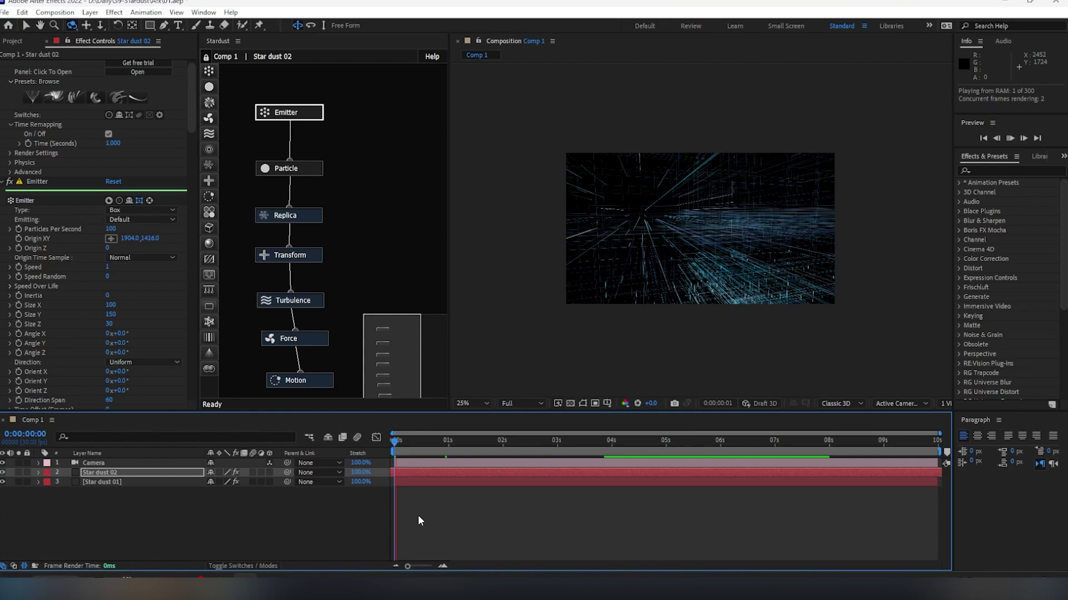
key(space)
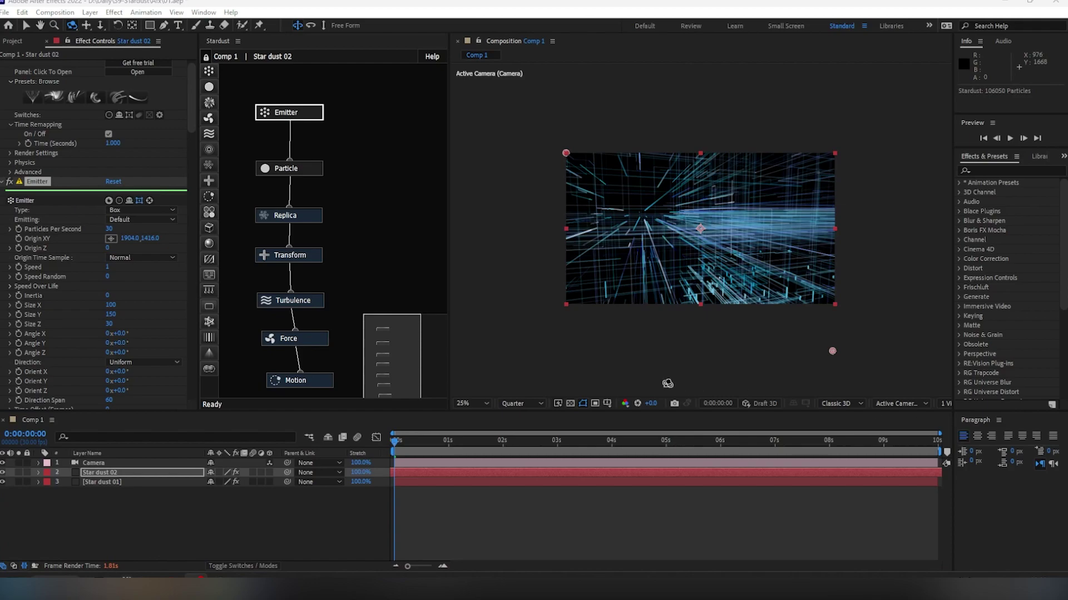
click(432, 440)
click(512, 403)
click(502, 443)
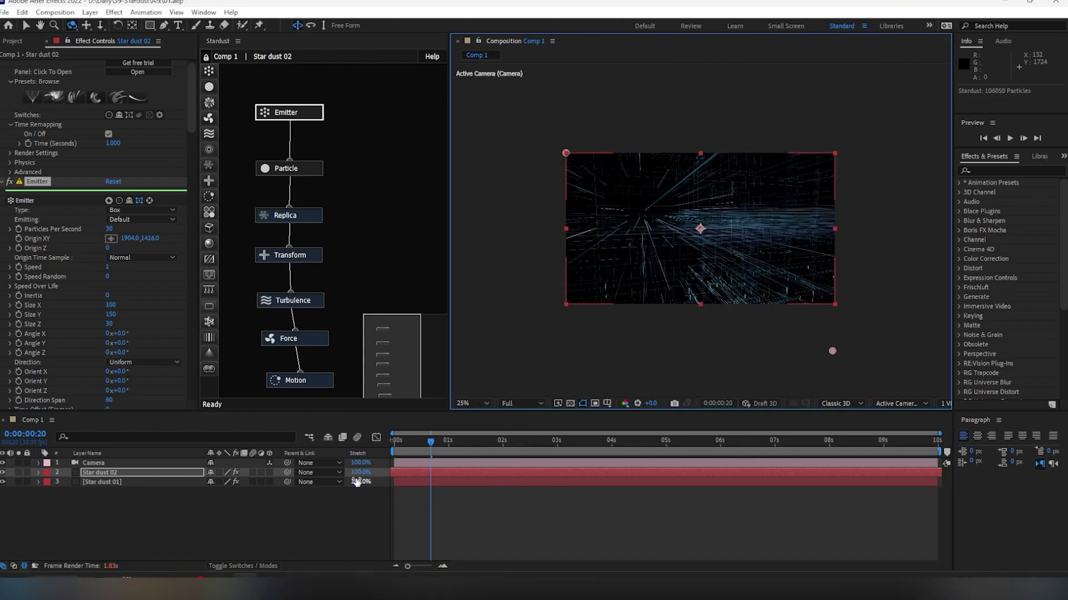
click(127, 474)
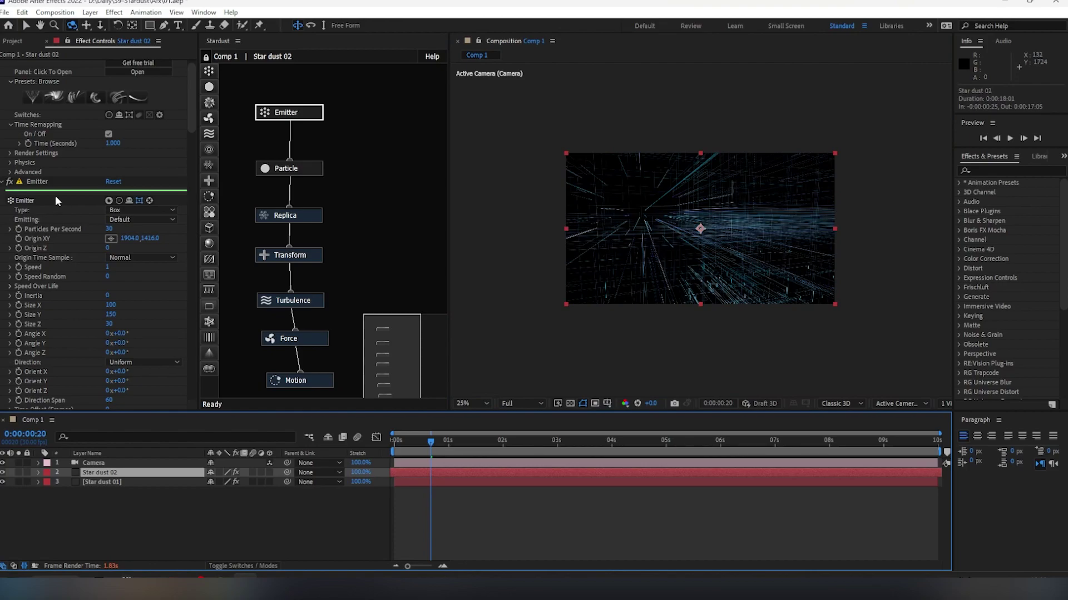
scroll(55, 201, down, 10)
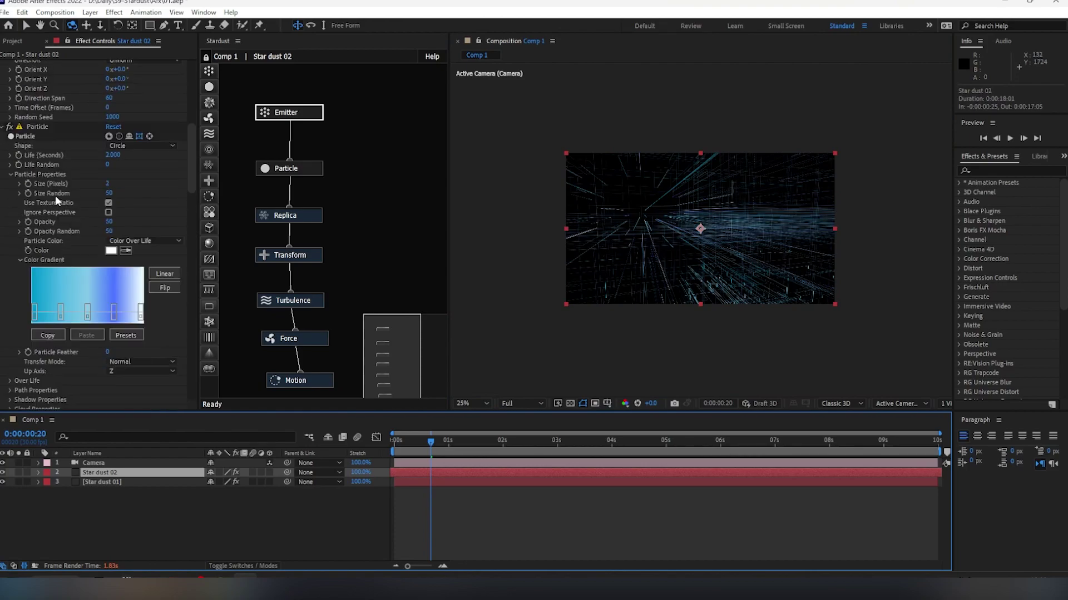
Recolour Star dust 02's gradient stops to purple-magenta and green-teal
double_click(88, 318)
drag(558, 275, 558, 250)
click(497, 230)
click(643, 220)
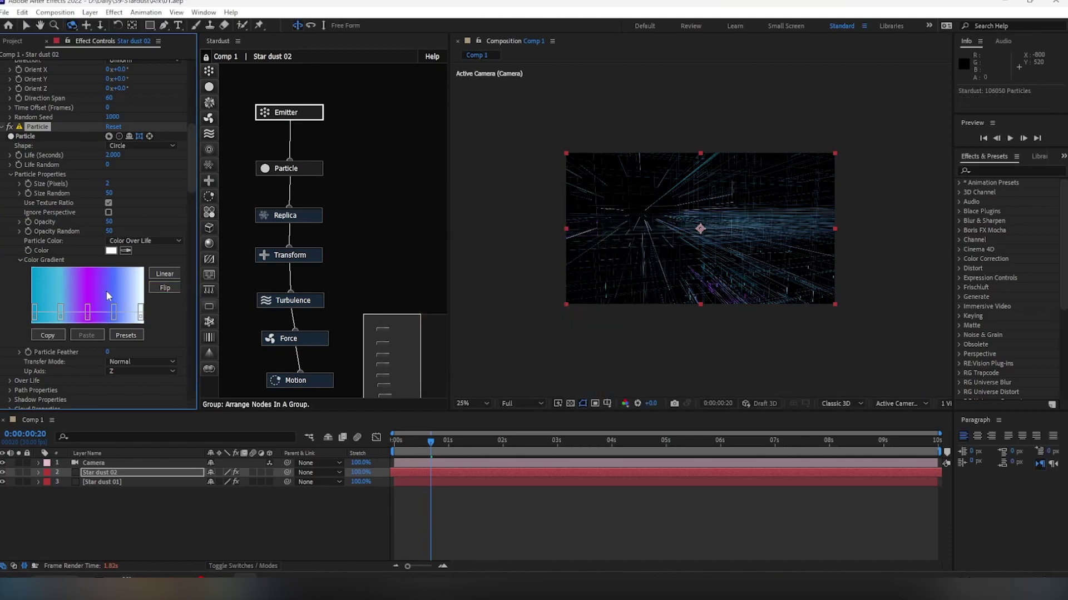
double_click(35, 313)
click(558, 295)
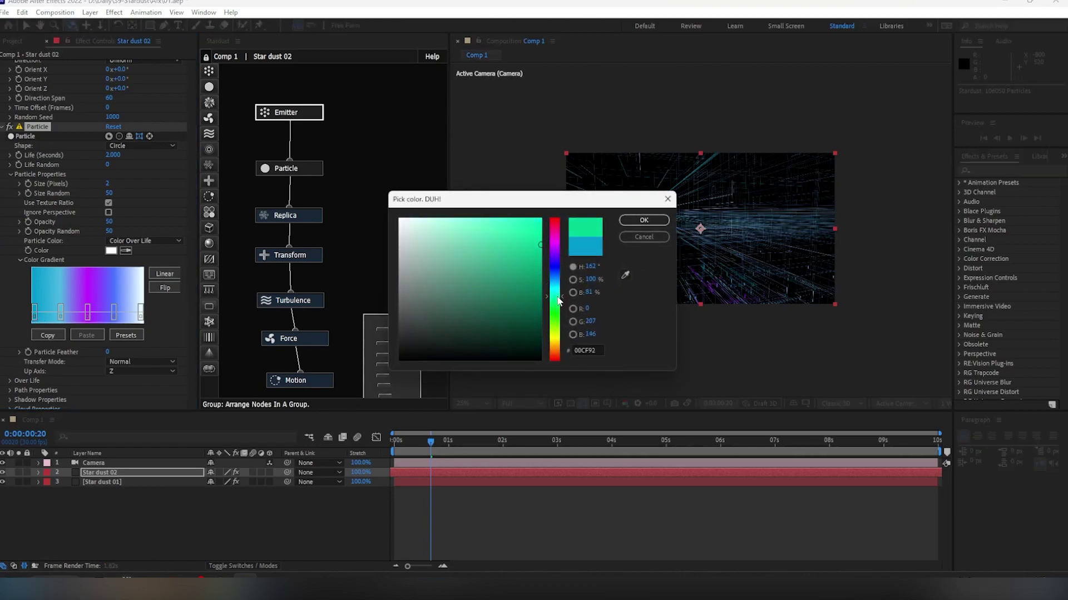
click(644, 221)
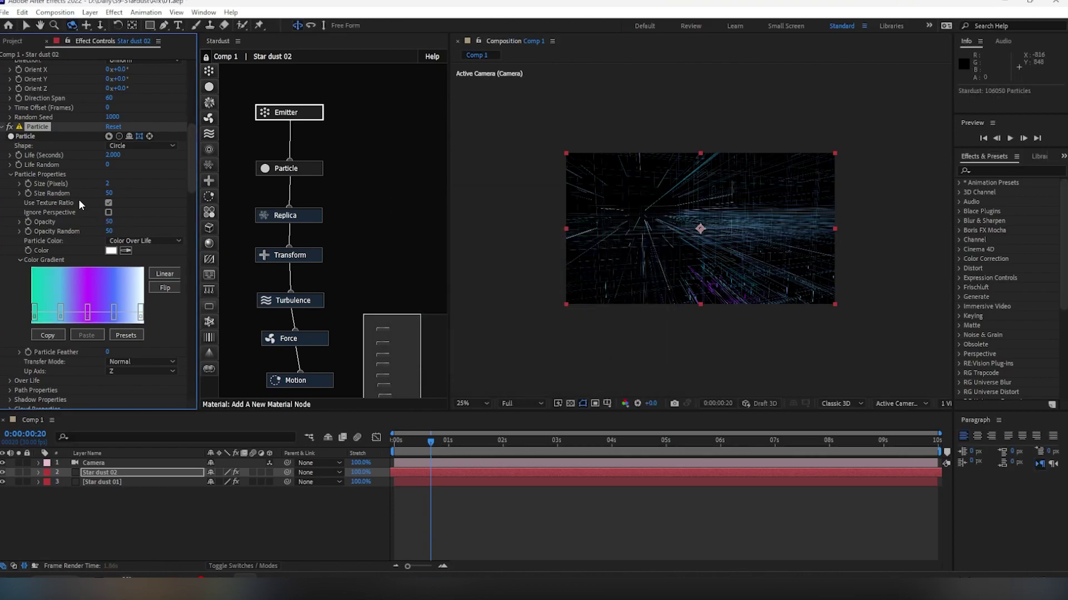
Set the particle Size (Pixels) to 5
click(107, 183)
text(5)
key(Return)
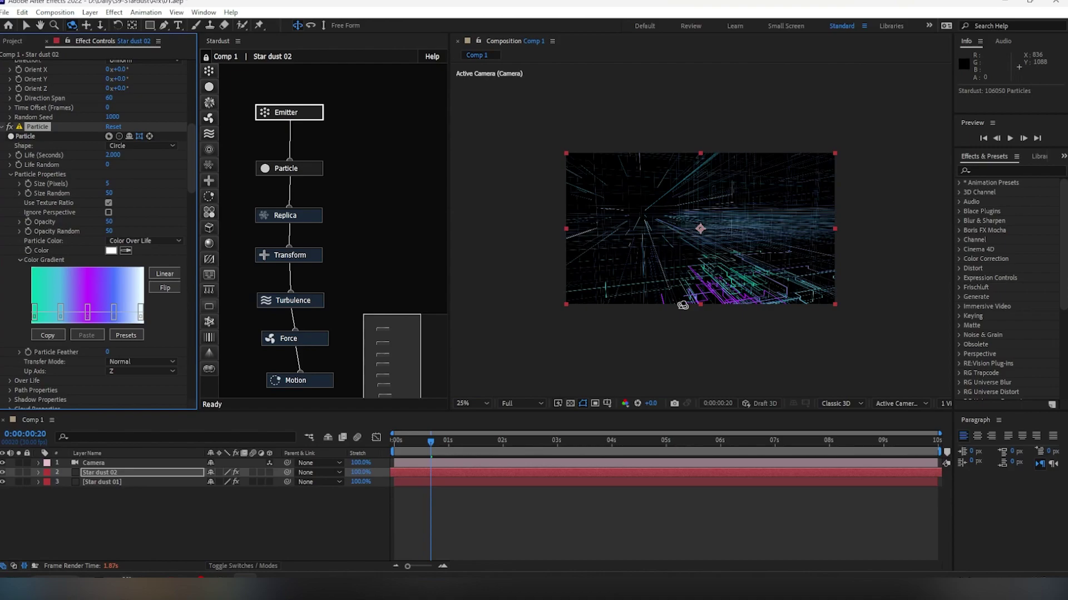
Uncheck Time Remapping On/Off at the top of Star dust 02's Stardust effect
scroll(65, 222, up, 5)
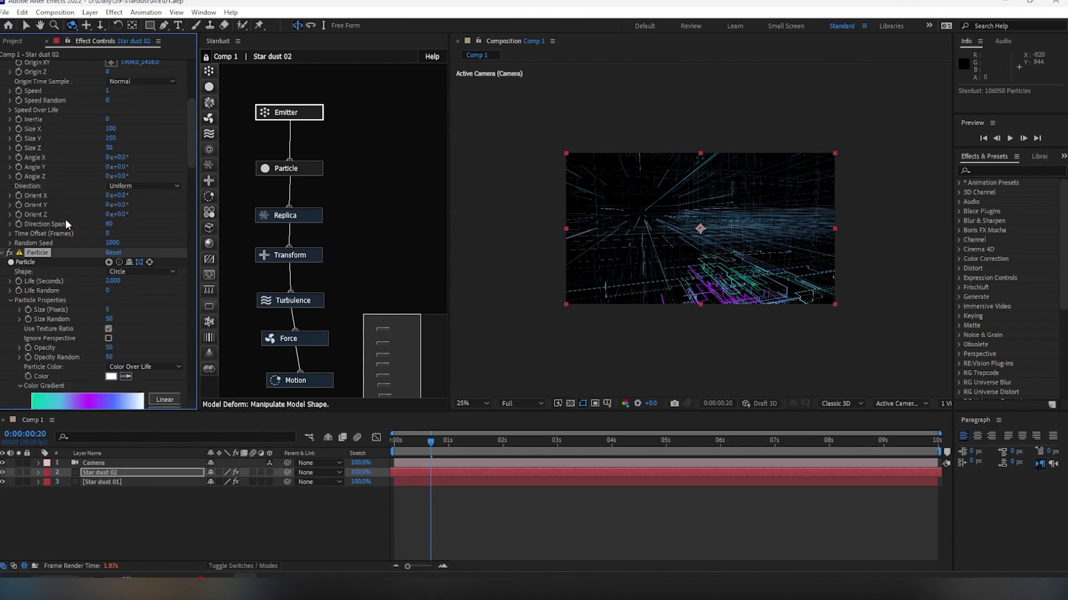
scroll(65, 219, up, 5)
scroll(65, 219, up, 3)
click(109, 147)
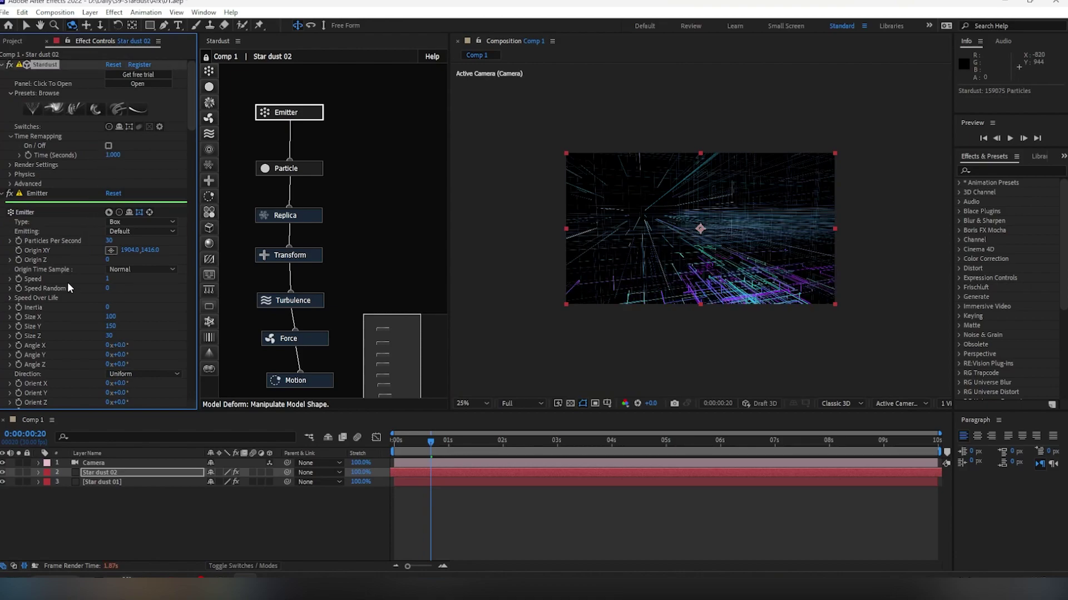
Scroll through the Stardust settings in Effect Controls to review them
scroll(68, 281, down, 5)
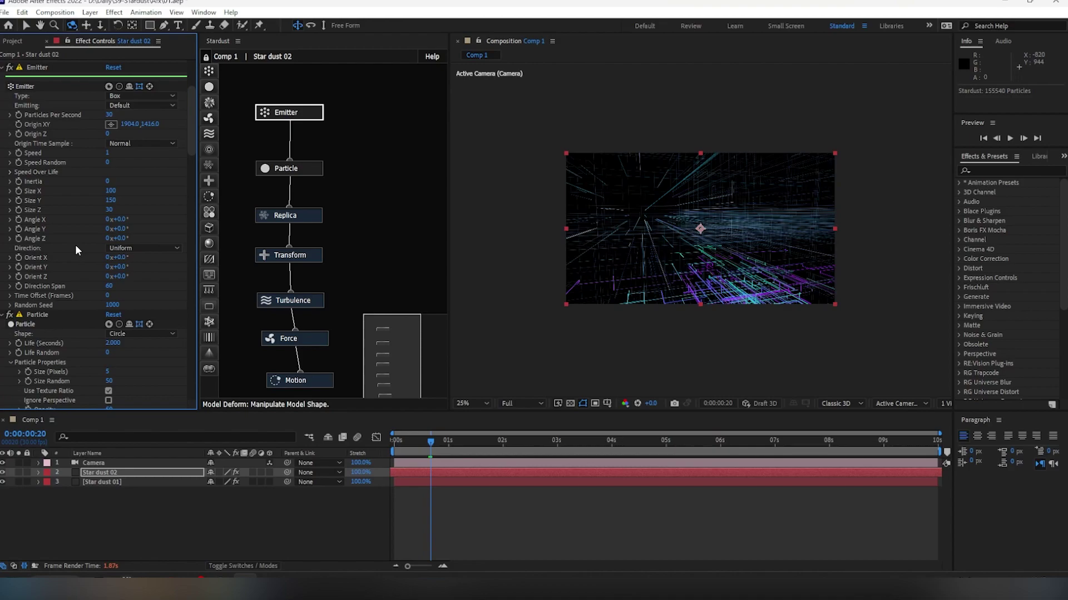
scroll(76, 245, down, 5)
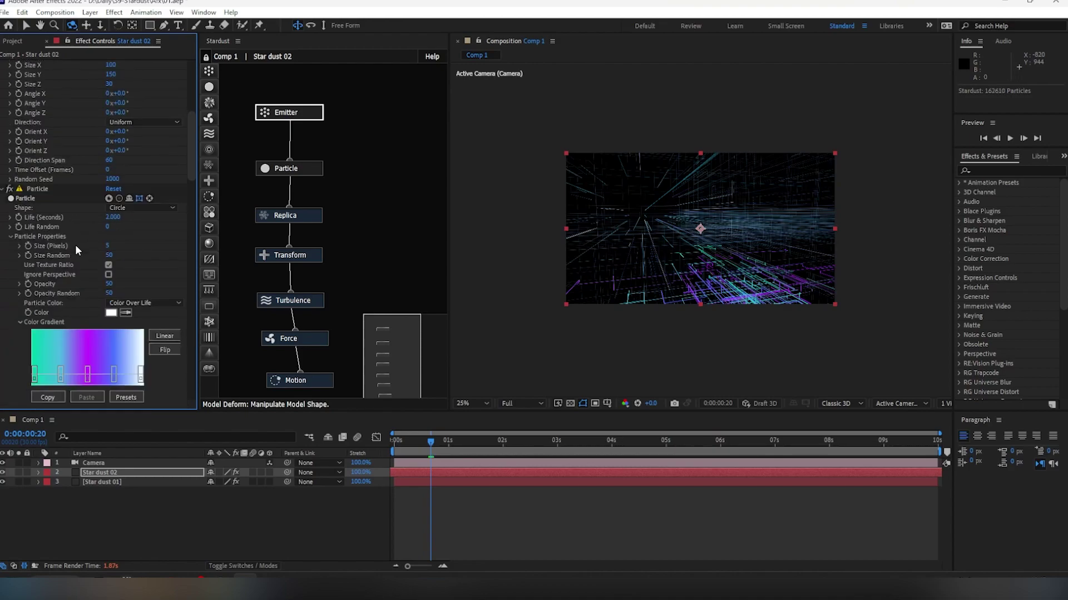
scroll(76, 246, down, 6)
scroll(75, 244, up, 3)
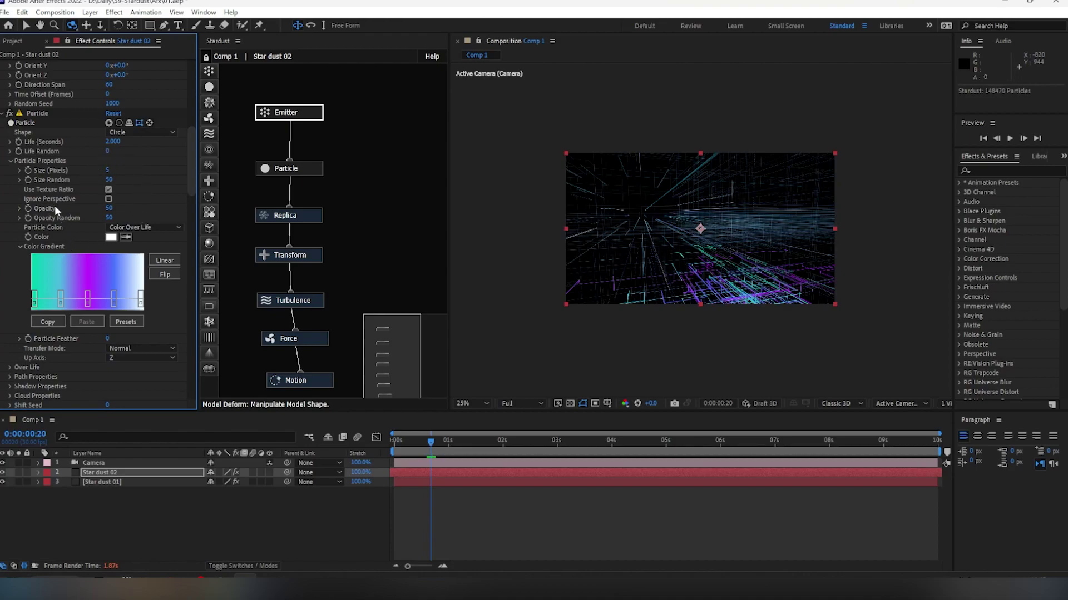
scroll(9, 272, down, 1)
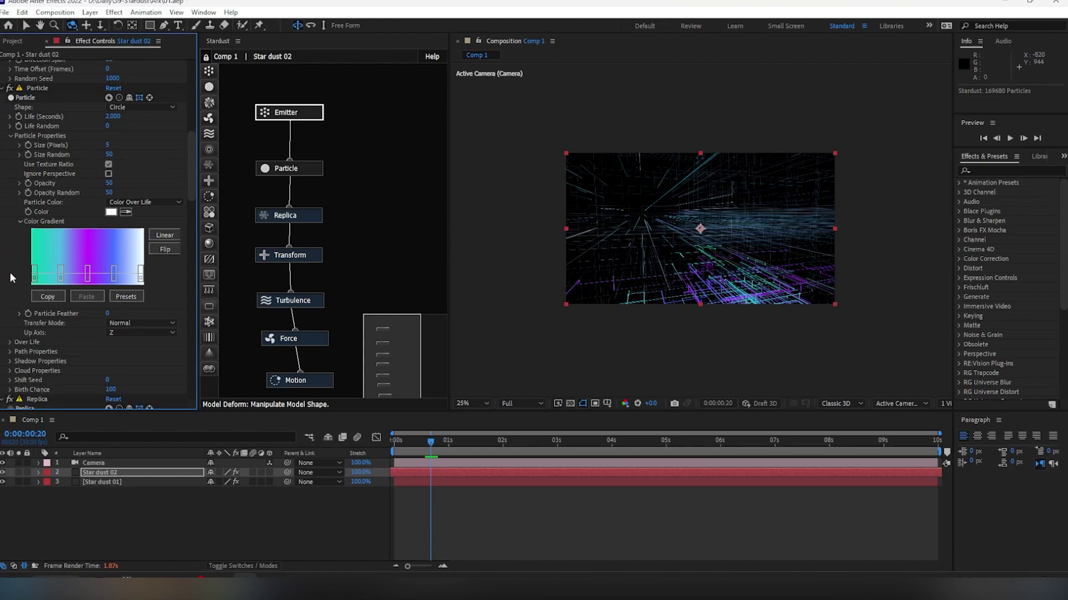
scroll(72, 274, down, 3)
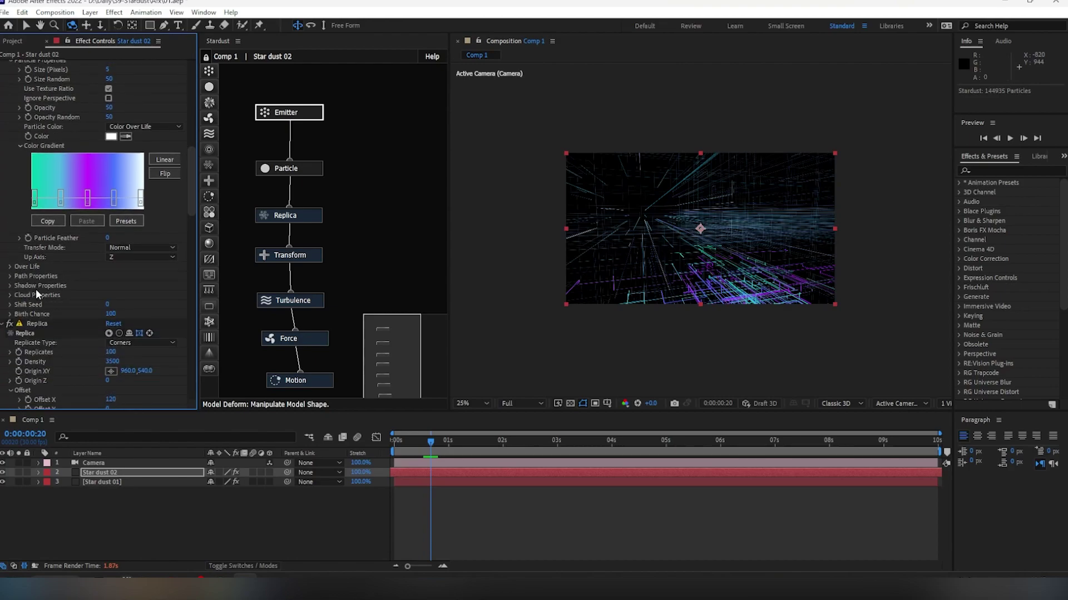
scroll(66, 282, down, 5)
scroll(59, 272, down, 5)
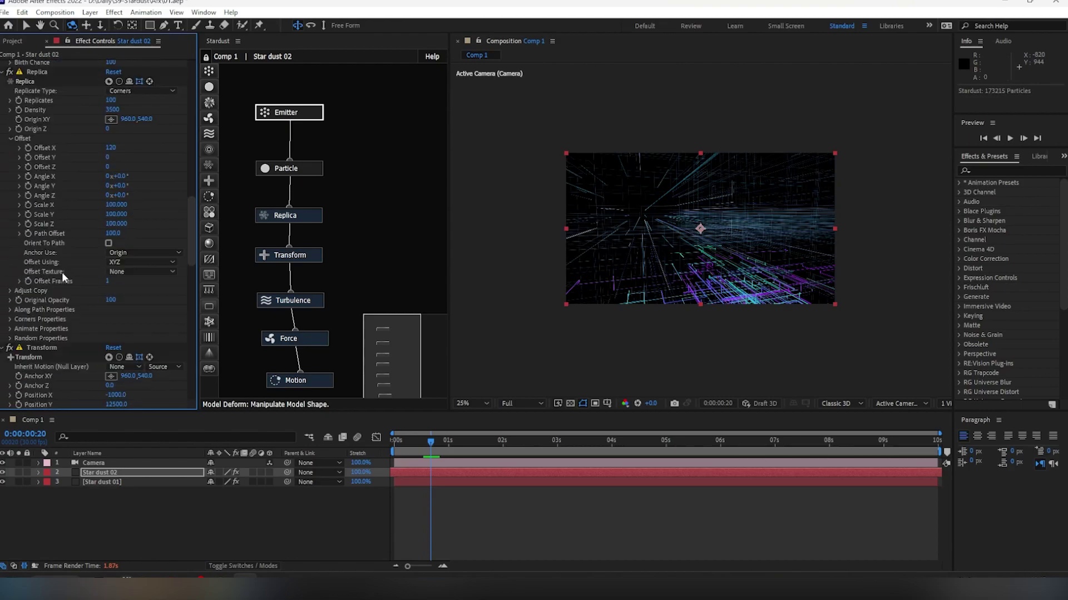
scroll(62, 272, down, 5)
scroll(72, 271, down, 5)
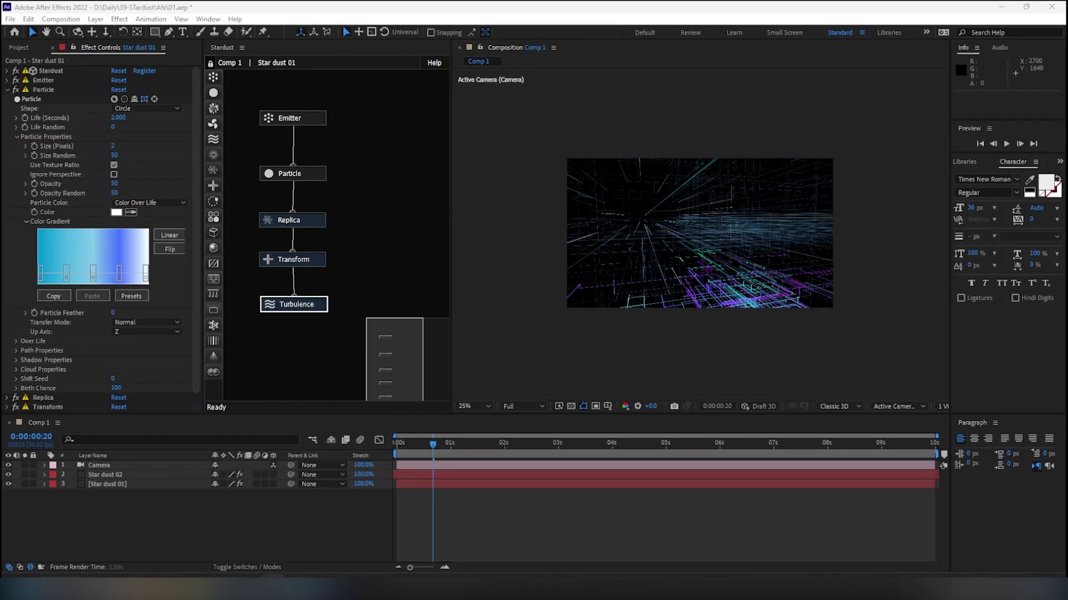
Create a solid named 'Element' and place it below the camera, discarding a stray adjustment layer
click(113, 474)
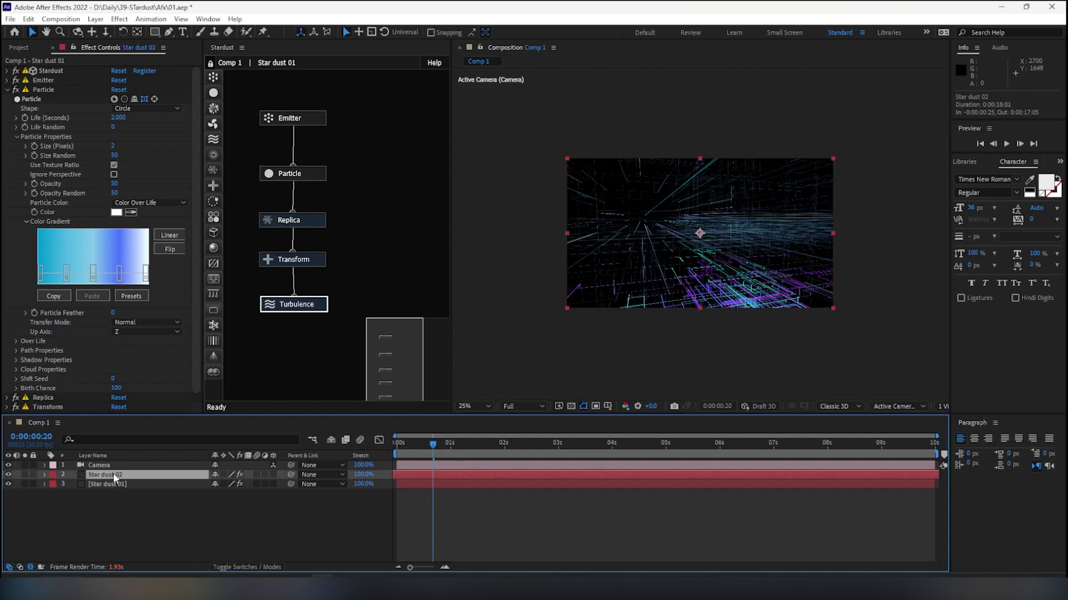
key(ctrl+alt+y)
key(ctrl+space)
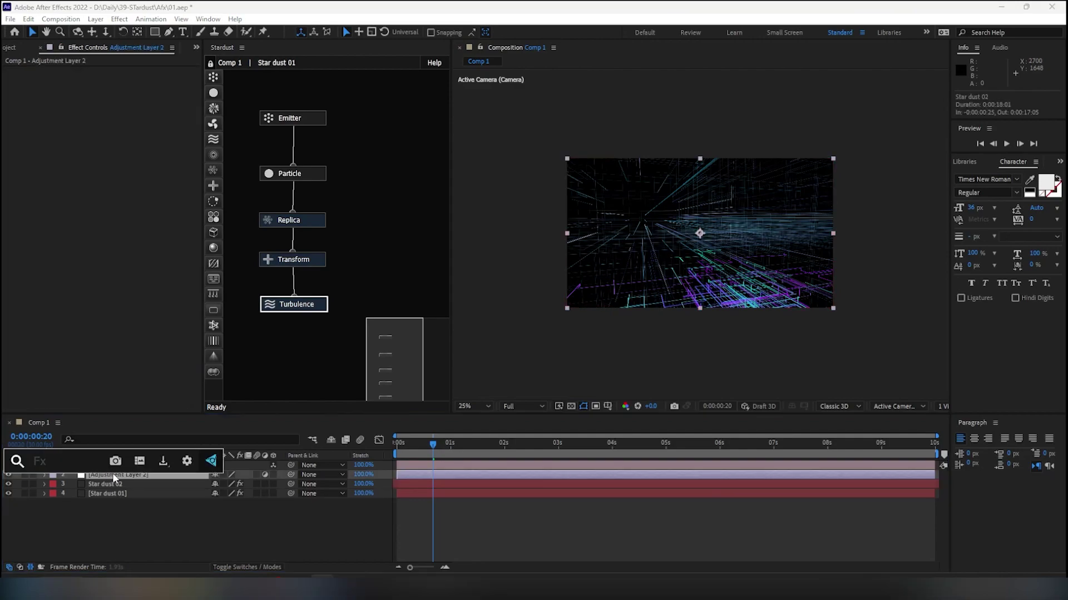
key(Escape)
key(Delete)
key(ctrl+y)
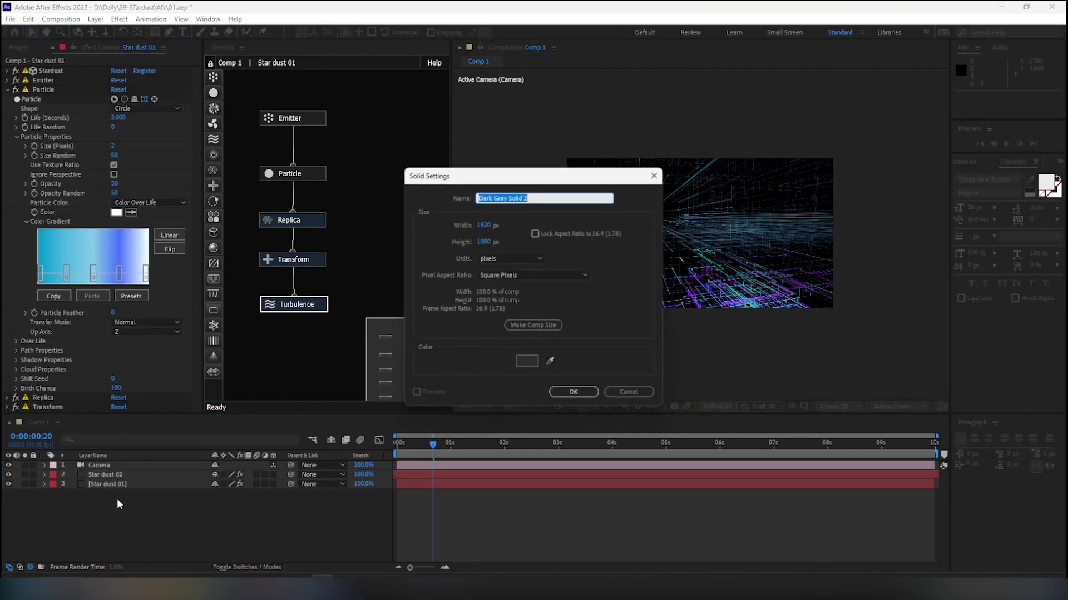
text(Element)
key(Return)
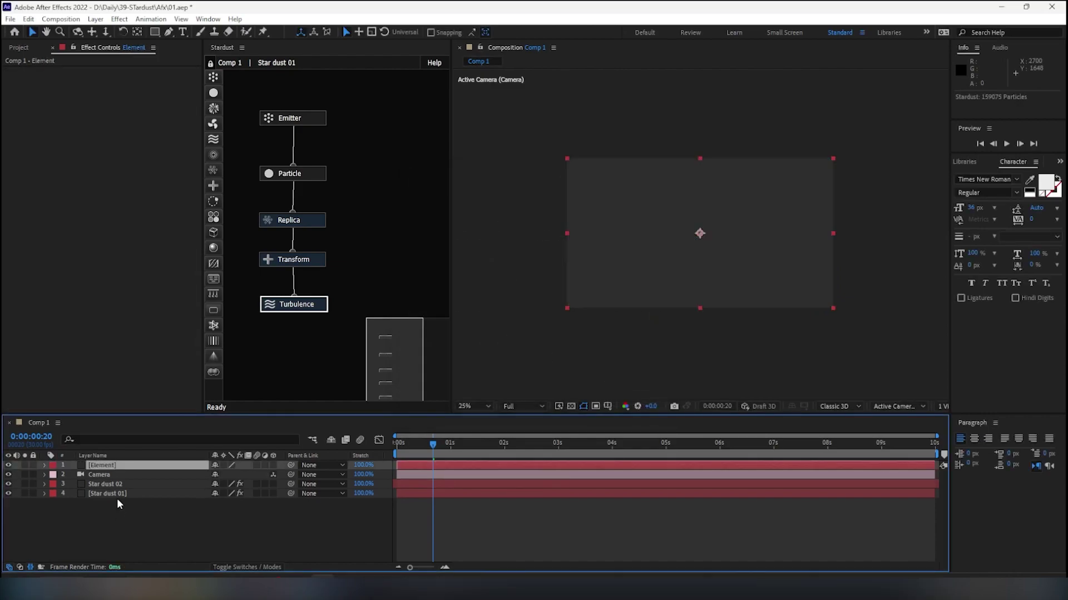
drag(114, 469, 108, 480)
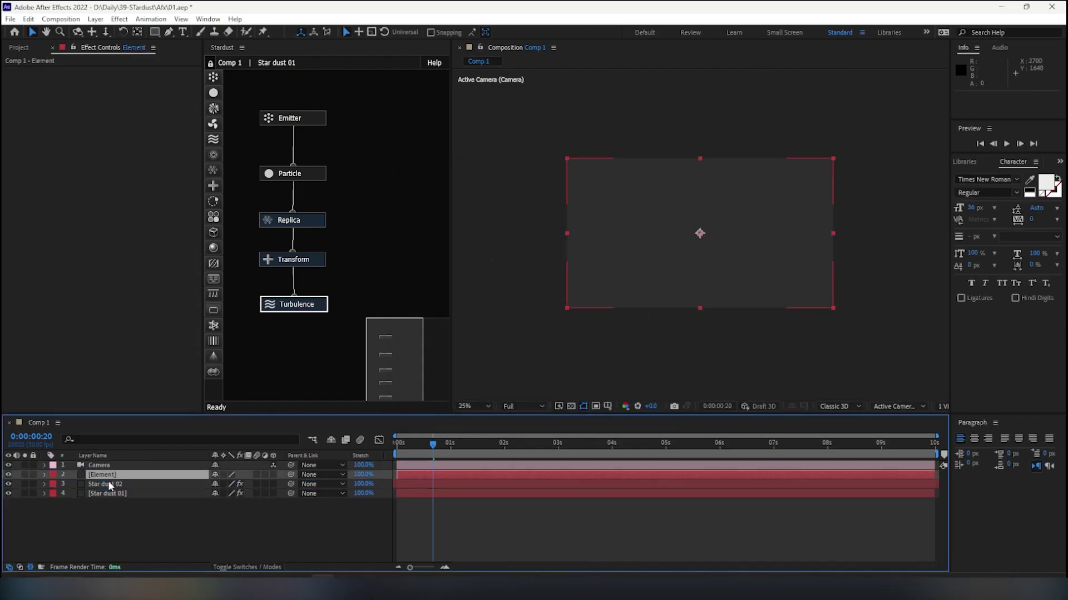
Apply the Element effect to the solid and launch its Scene Setup
key(ctrl+space)
text(elem)
key(Return)
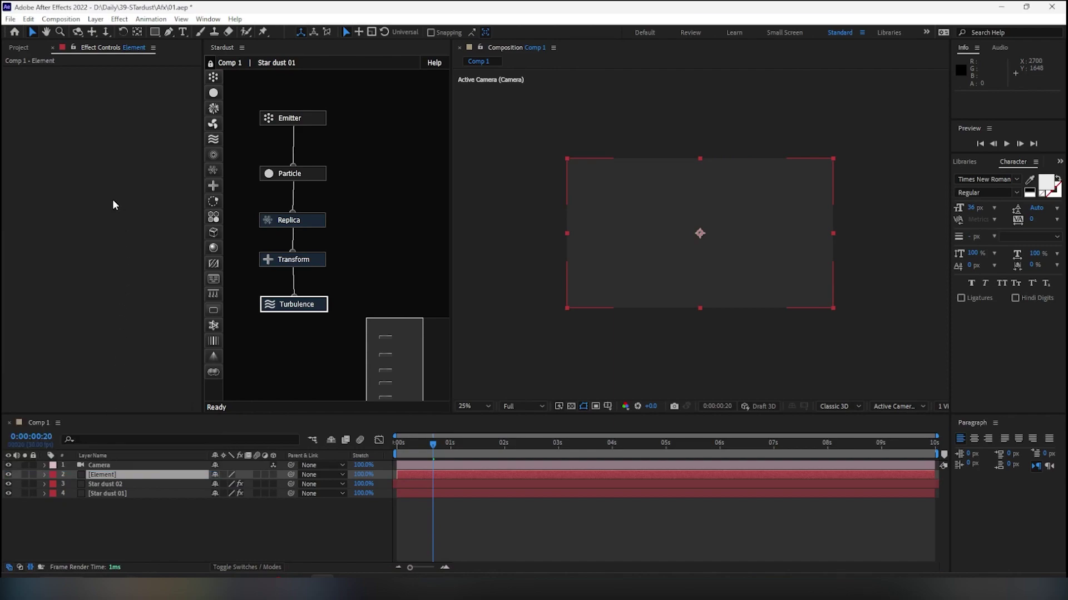
click(68, 97)
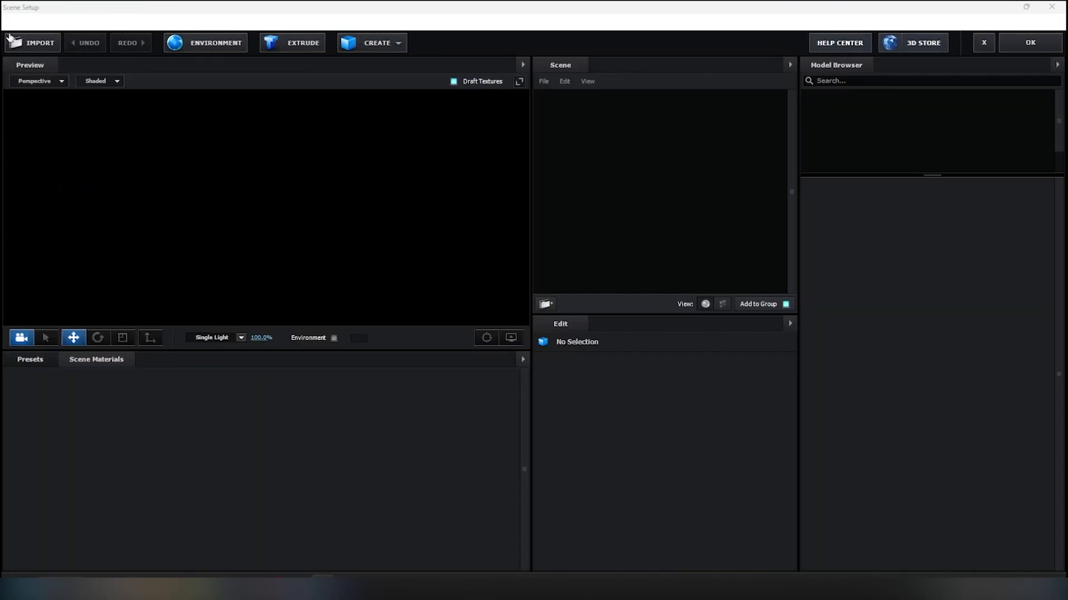
Import the untitled_000002 OBJ as a 3D sequence with Normalize Size enabled
click(17, 22)
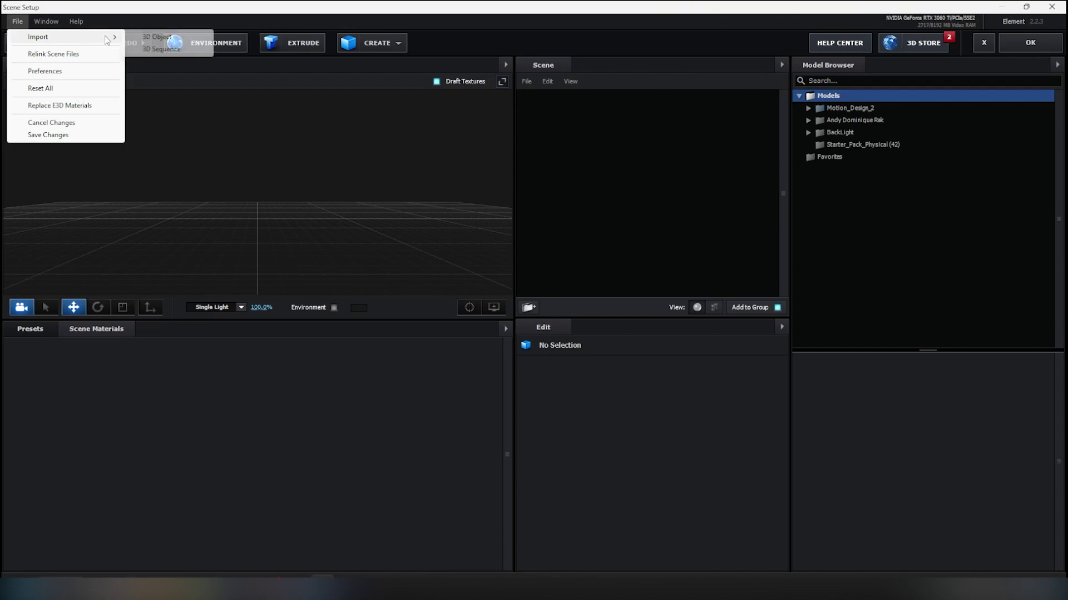
click(161, 36)
double_click(206, 119)
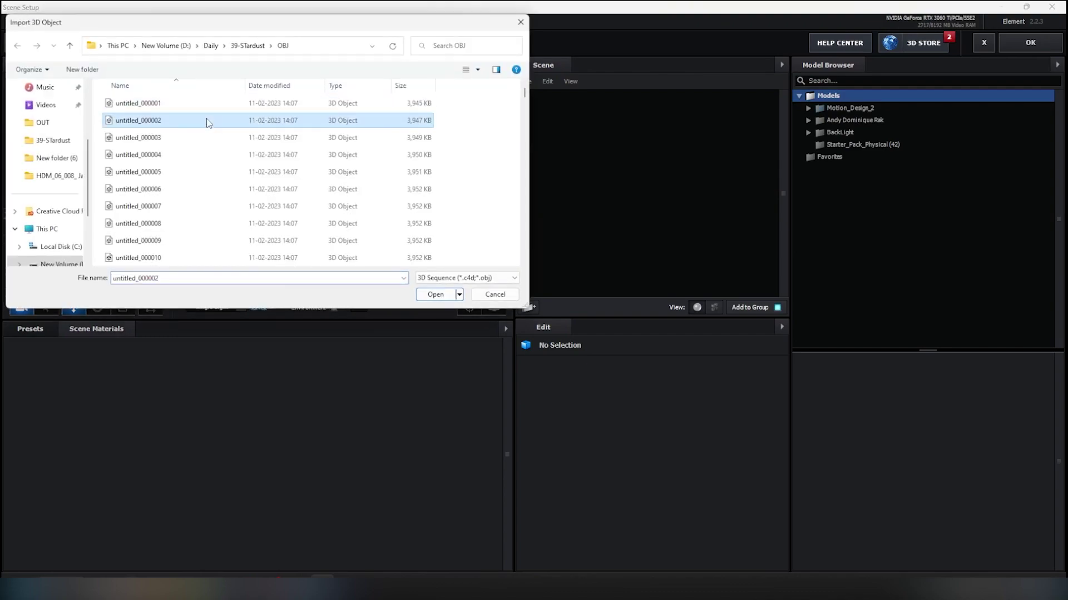
click(595, 398)
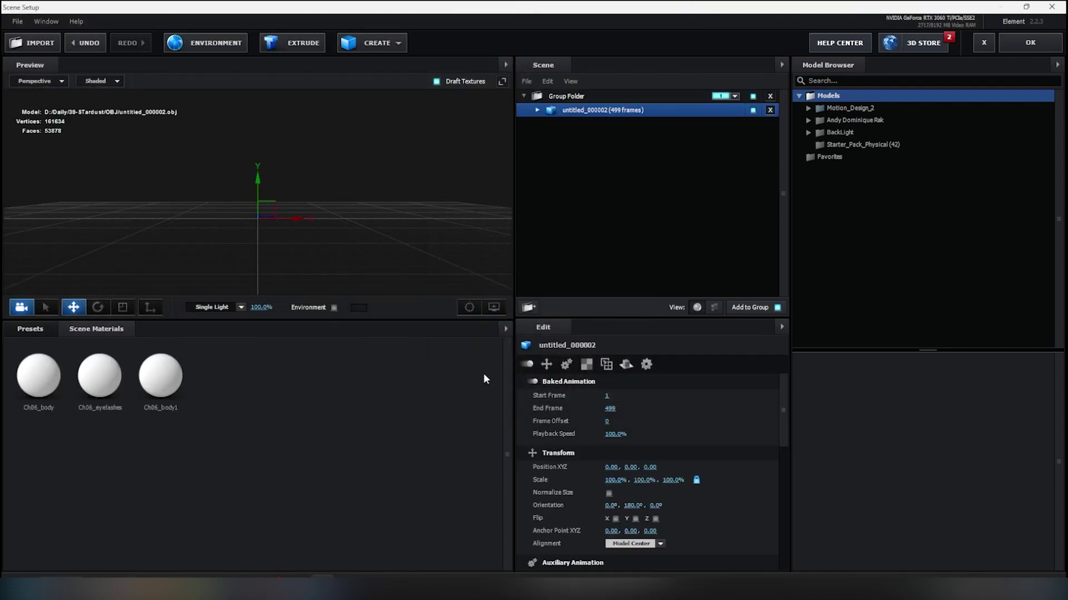
click(608, 493)
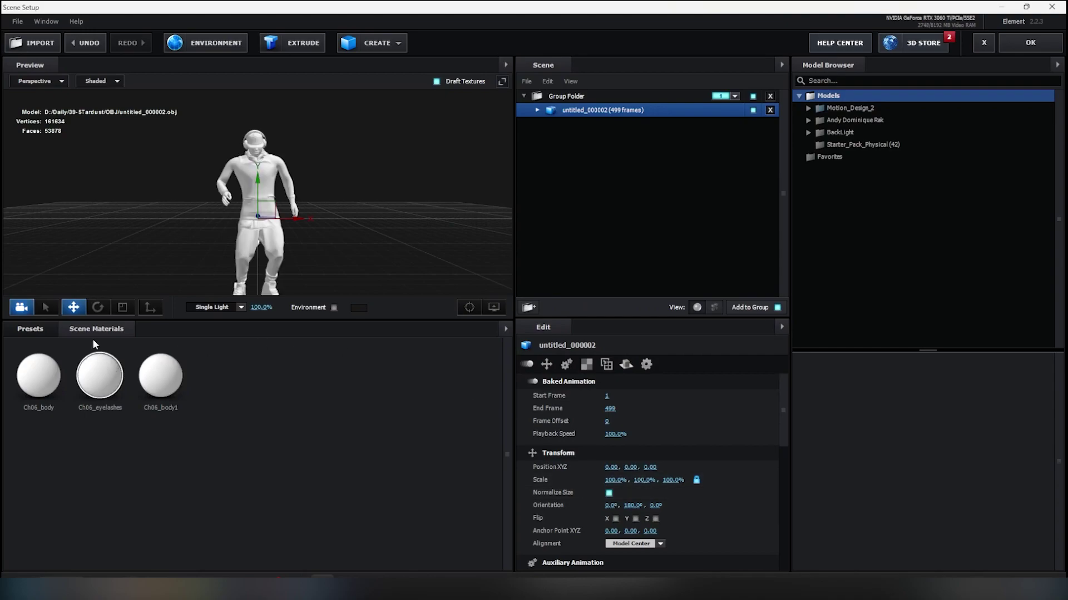
Apply the Physical preset Outline_Illumination to the dancer and remove unused white materials
click(31, 329)
click(65, 394)
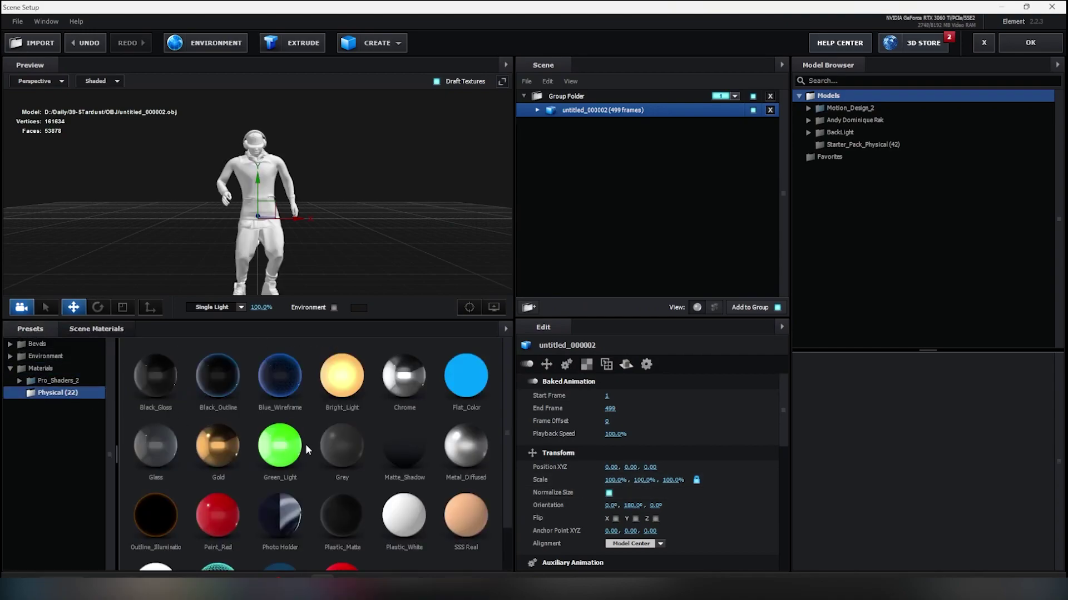
scroll(305, 445, down, 1)
drag(155, 462, 590, 110)
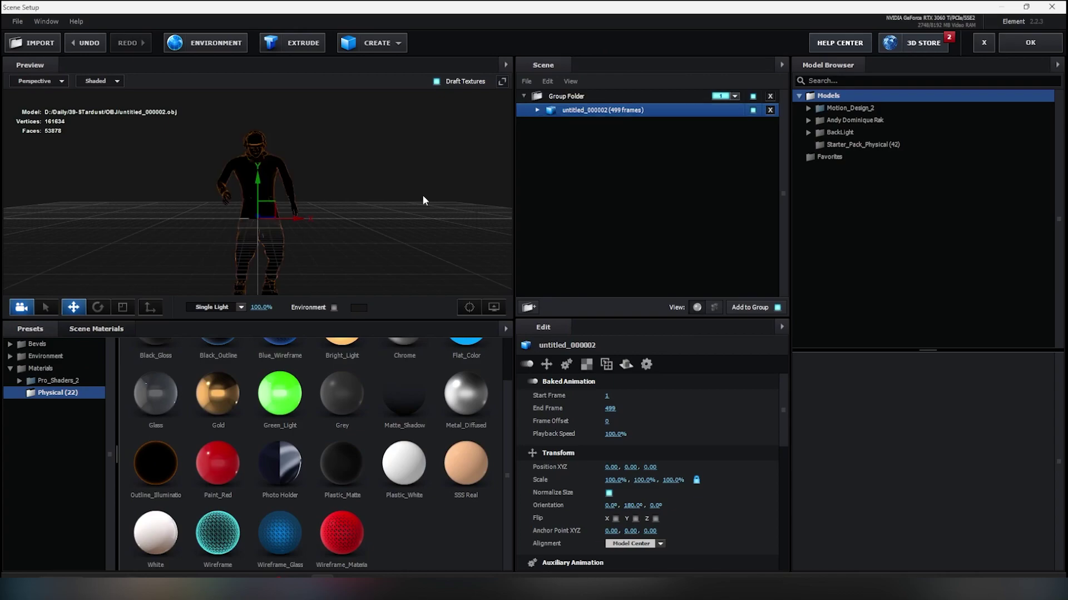
click(96, 329)
right_click(245, 497)
click(289, 523)
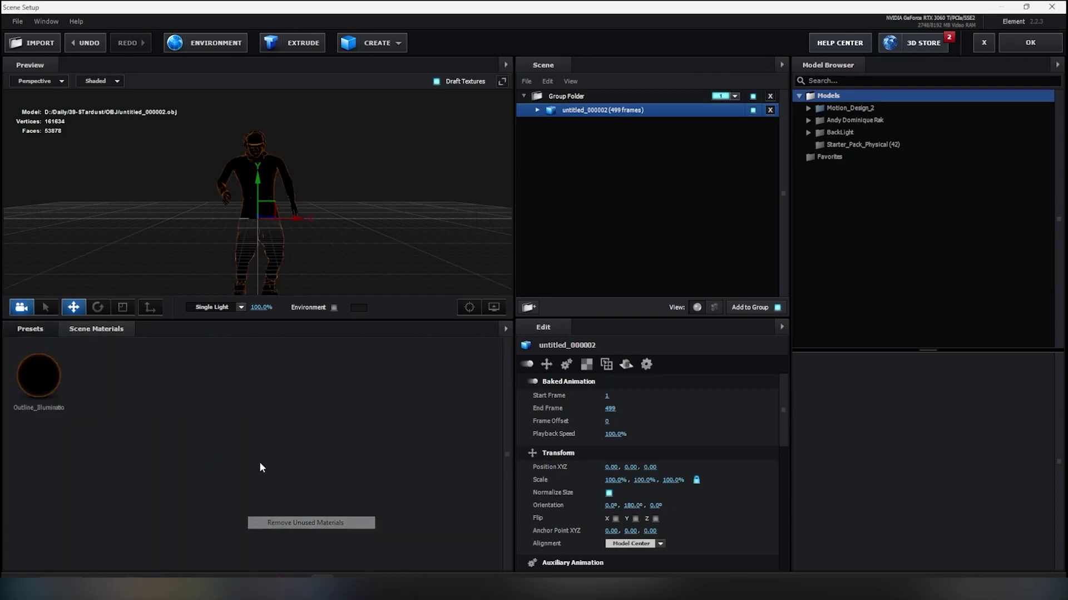
Give Outline_Illumination a bright cyan illumination colour and Fresnel Bias 0.57, then apply the scene
click(40, 374)
scroll(669, 488, down, 3)
scroll(668, 488, down, 3)
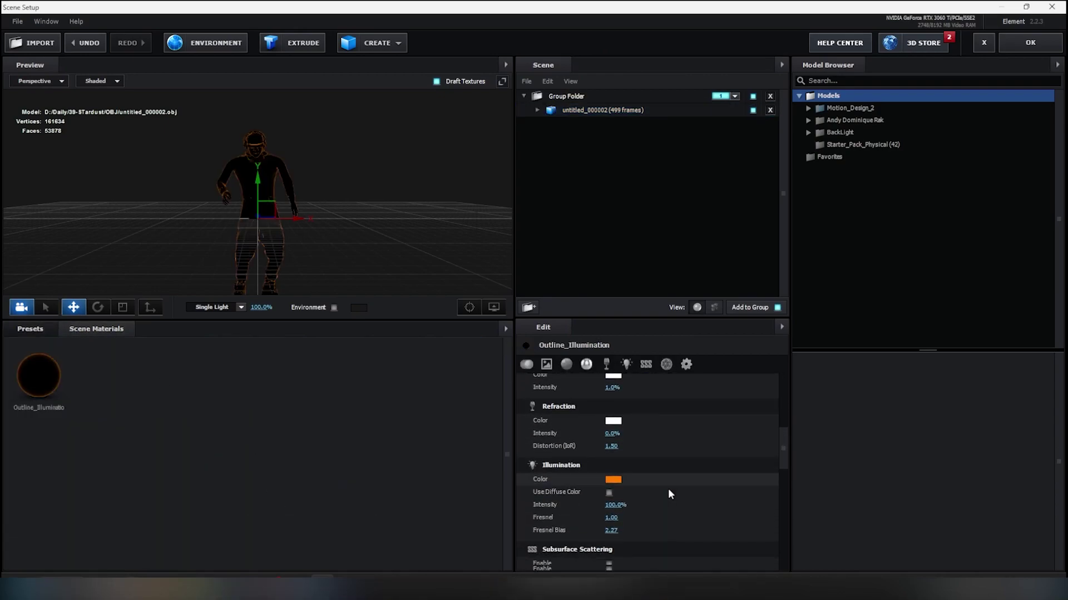
scroll(668, 489, down, 1)
click(612, 469)
drag(666, 514, 673, 481)
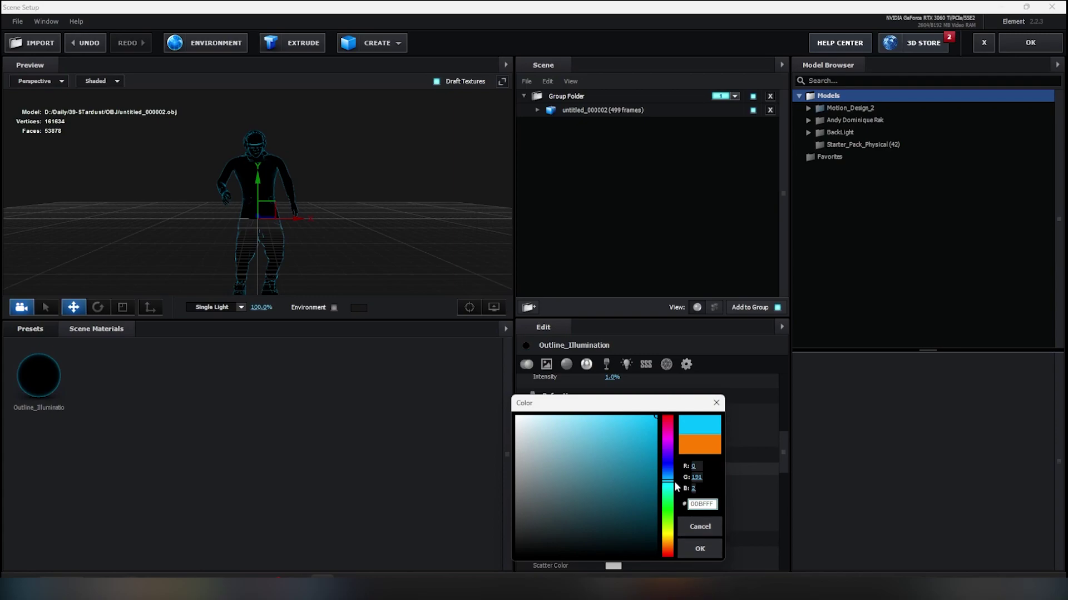
drag(674, 483, 671, 485)
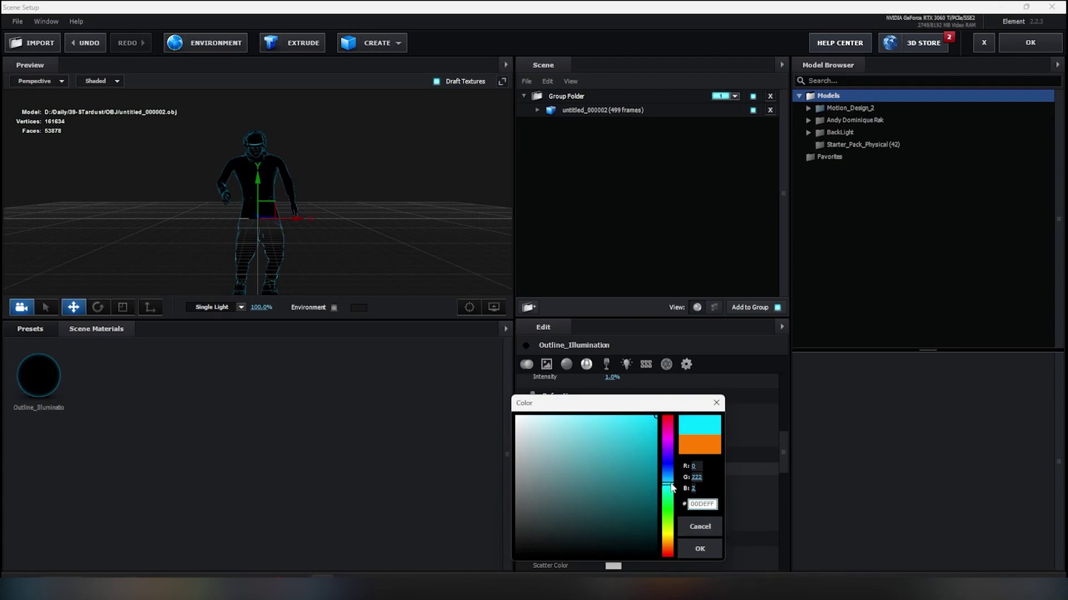
click(701, 548)
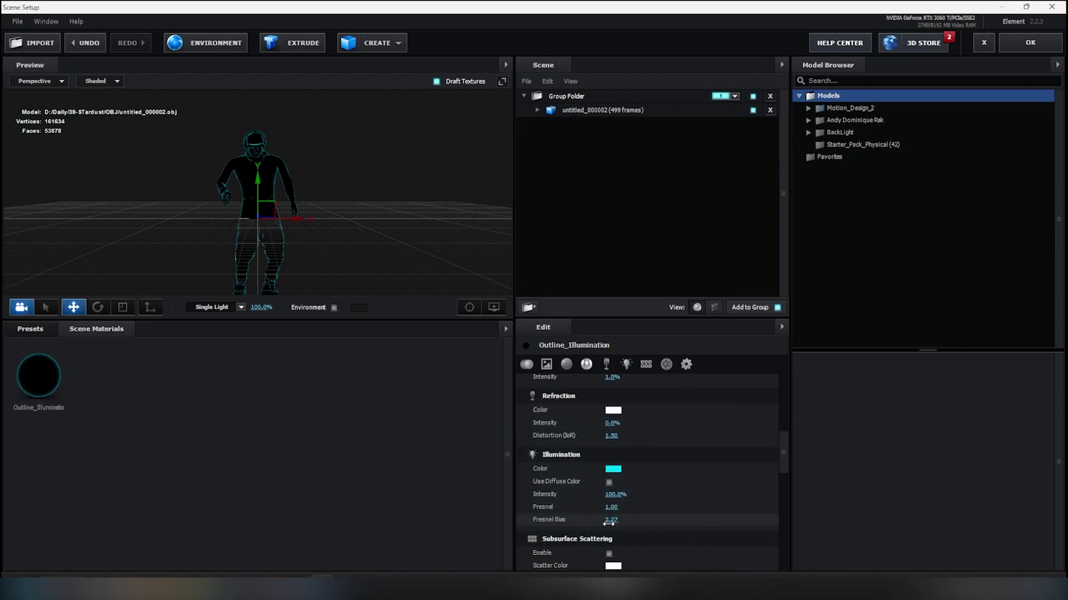
drag(599, 520, 504, 506)
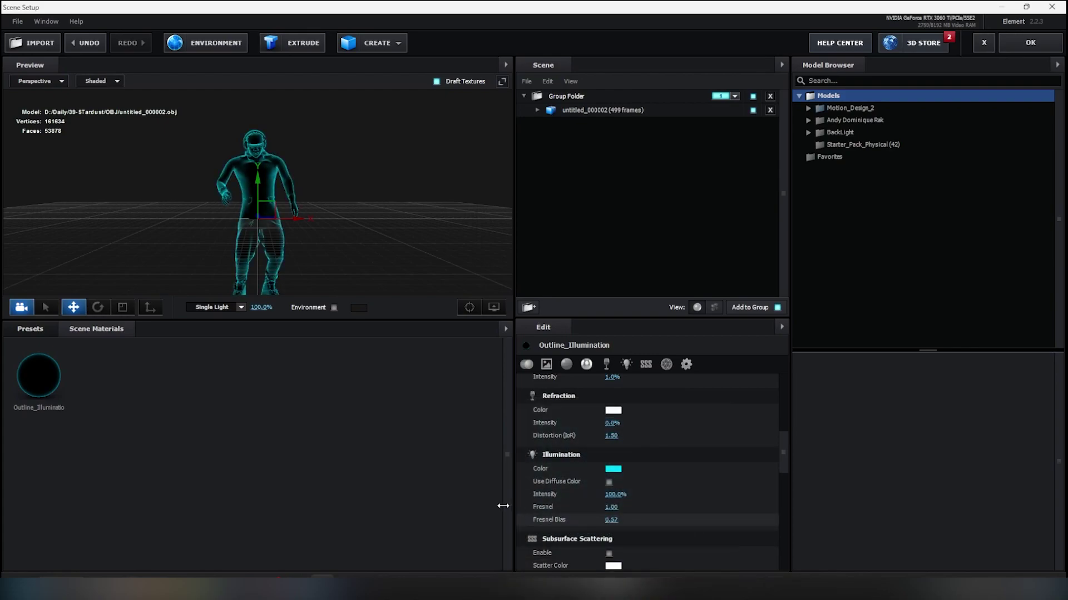
click(1027, 45)
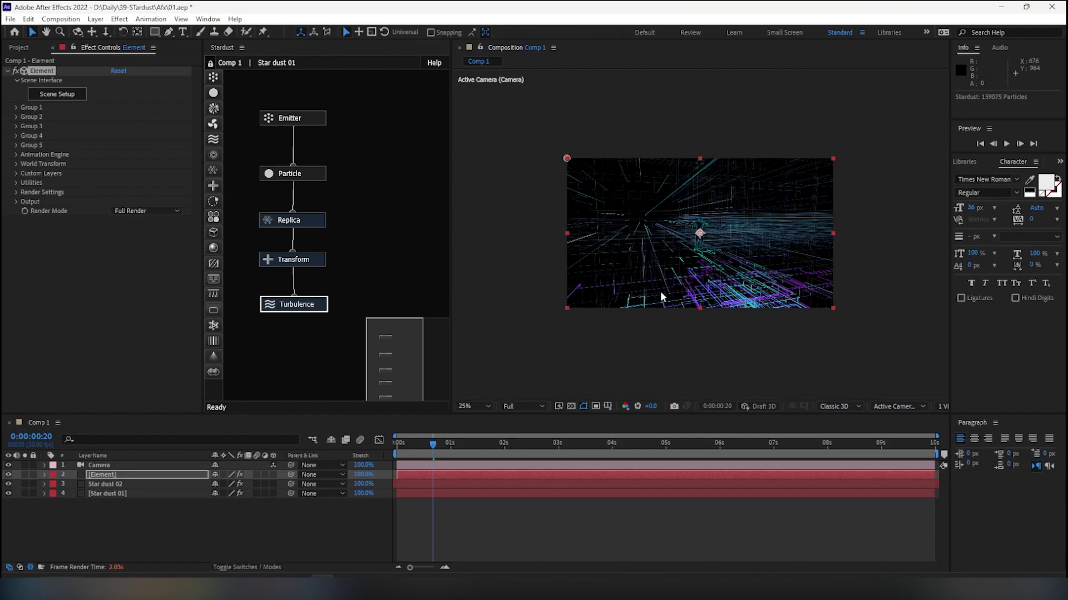
Set the dancer's Position Z to -1500 under Group 1 > Particle Replicator
click(139, 161)
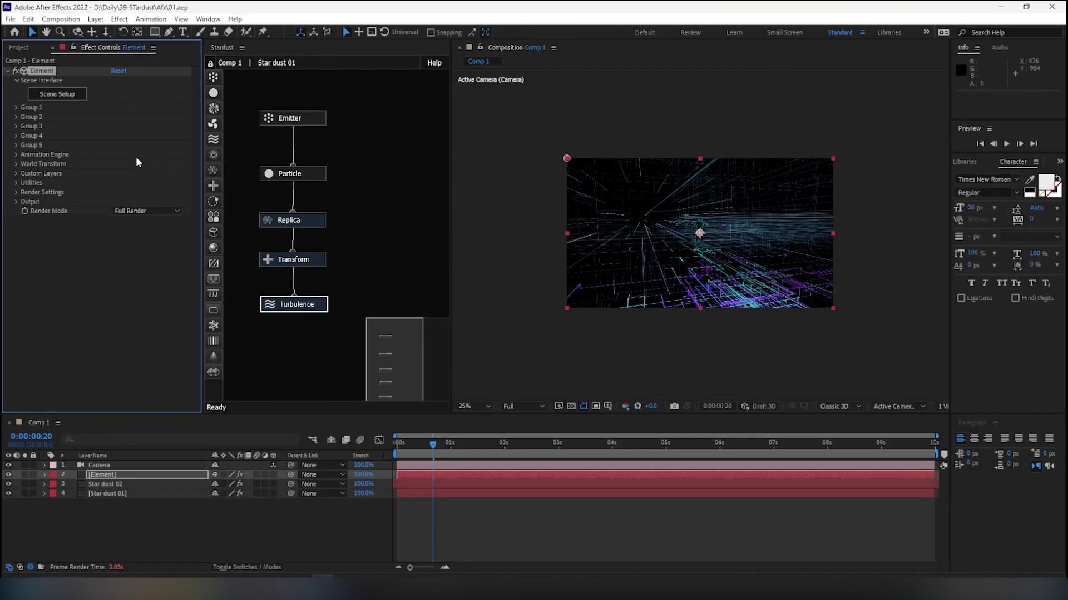
click(12, 106)
click(24, 127)
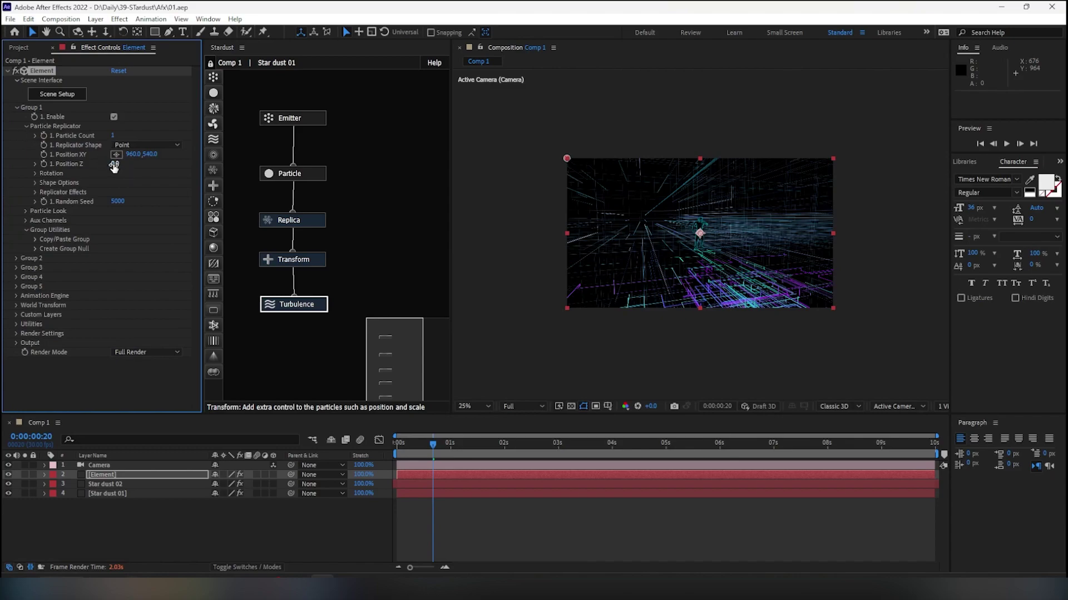
click(114, 165)
text(-1500)
key(Return)
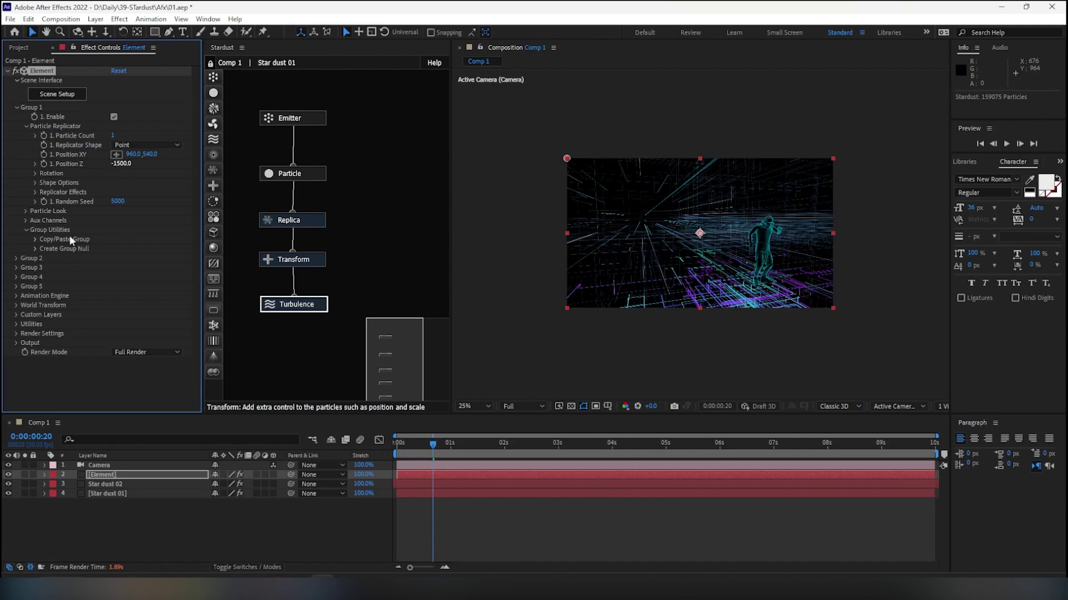
Set Particle Look's Particle Size to 20 and Position Z to -1200
click(26, 211)
click(119, 221)
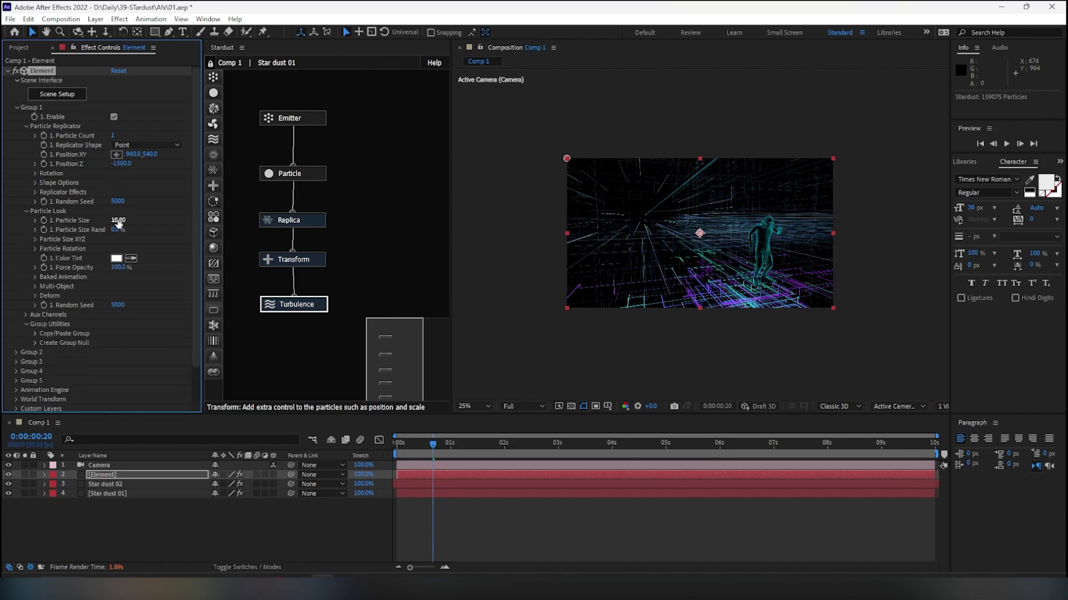
text(25)
key(Return)
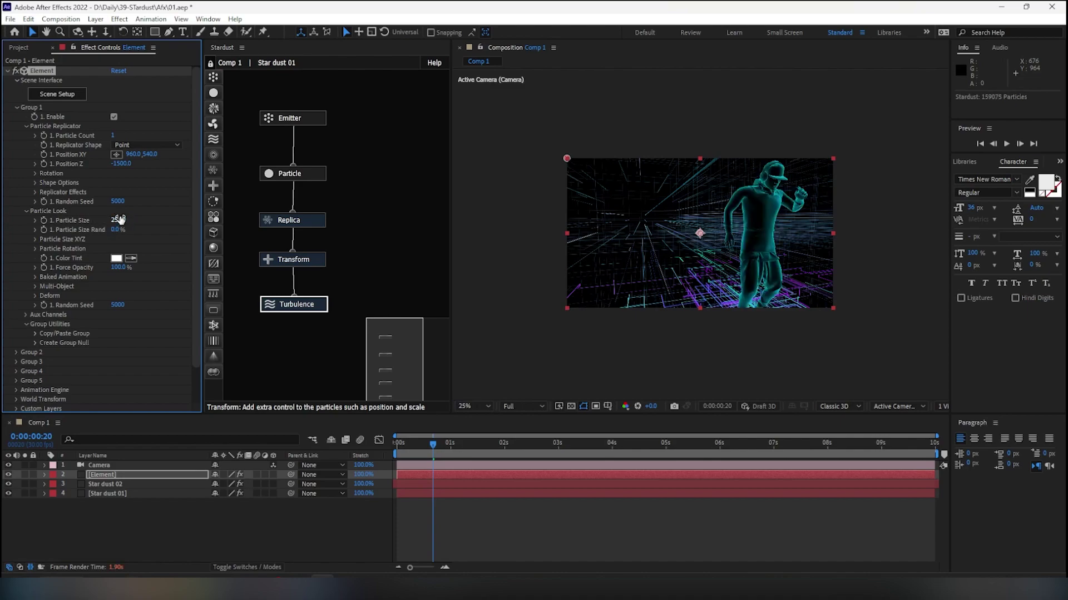
click(120, 221)
key(Return)
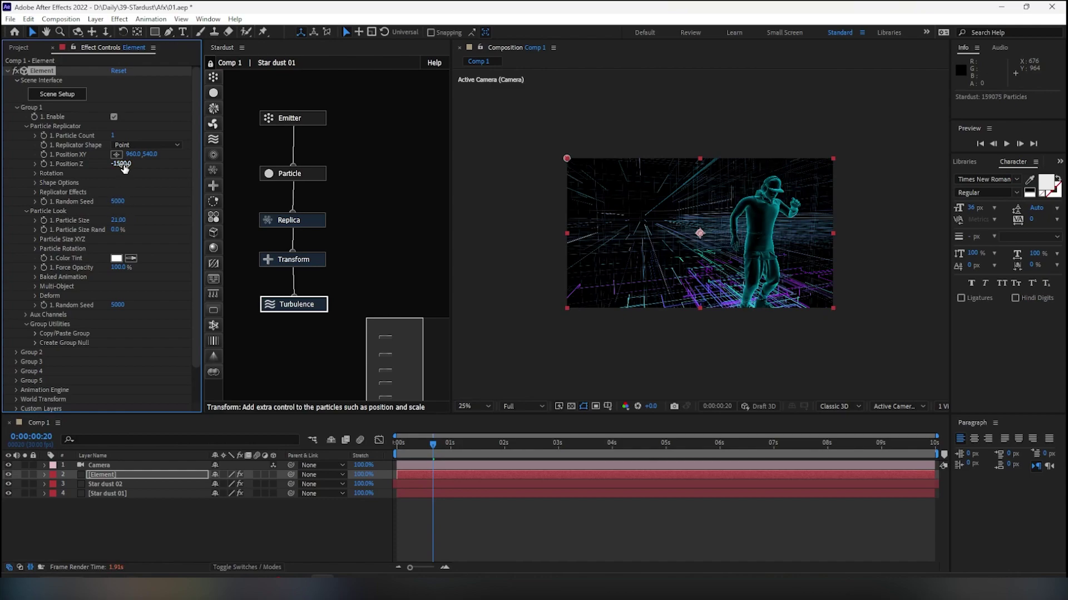
text(00)
key(Return)
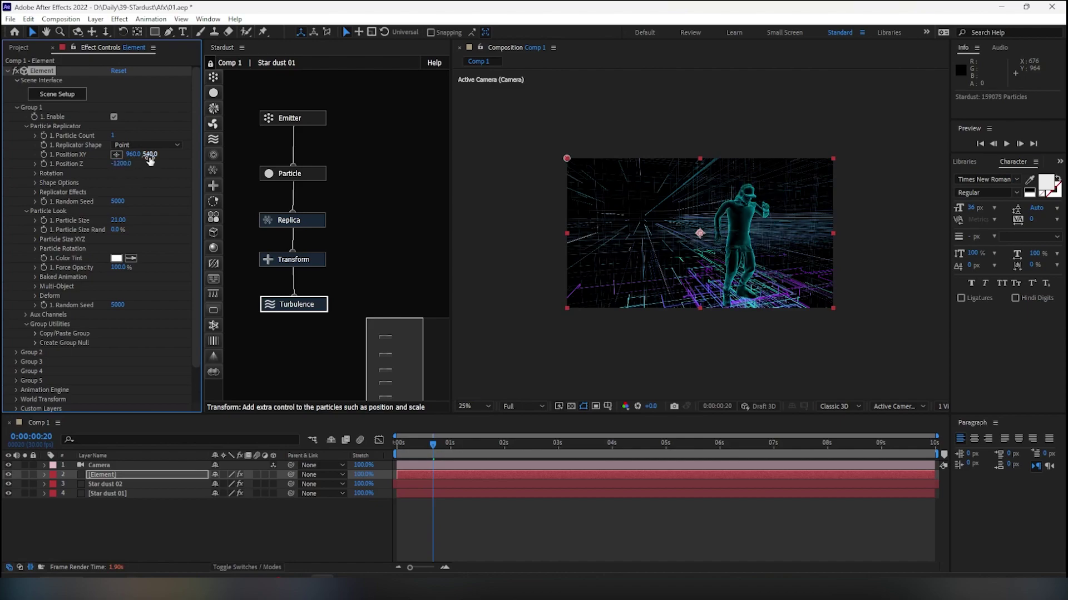
Move the dancer right to X 1137 and set its Y Rotation to 20°
drag(134, 154, 149, 164)
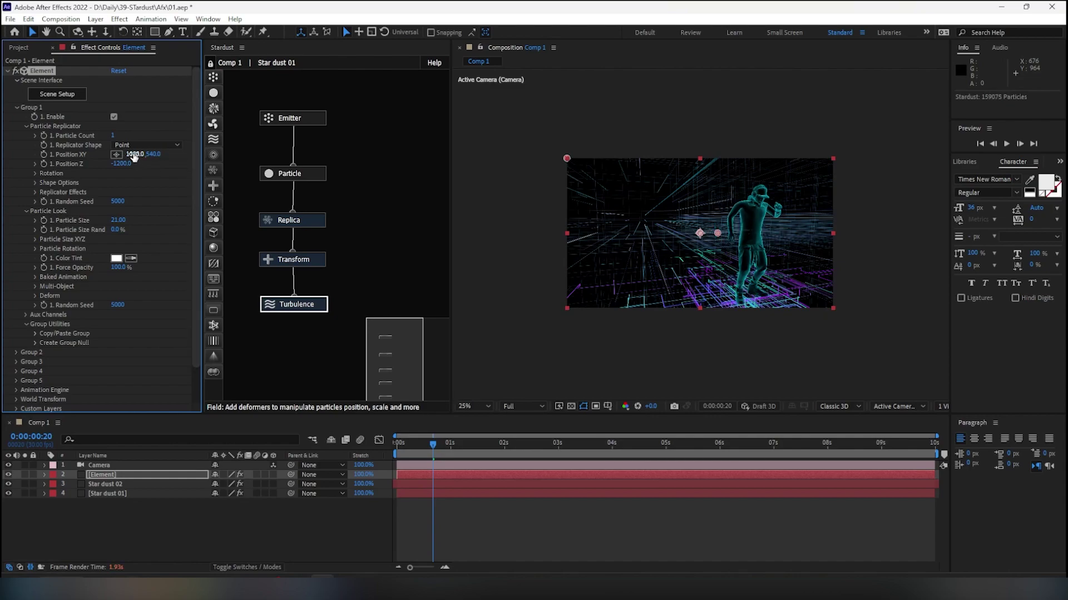
click(159, 154)
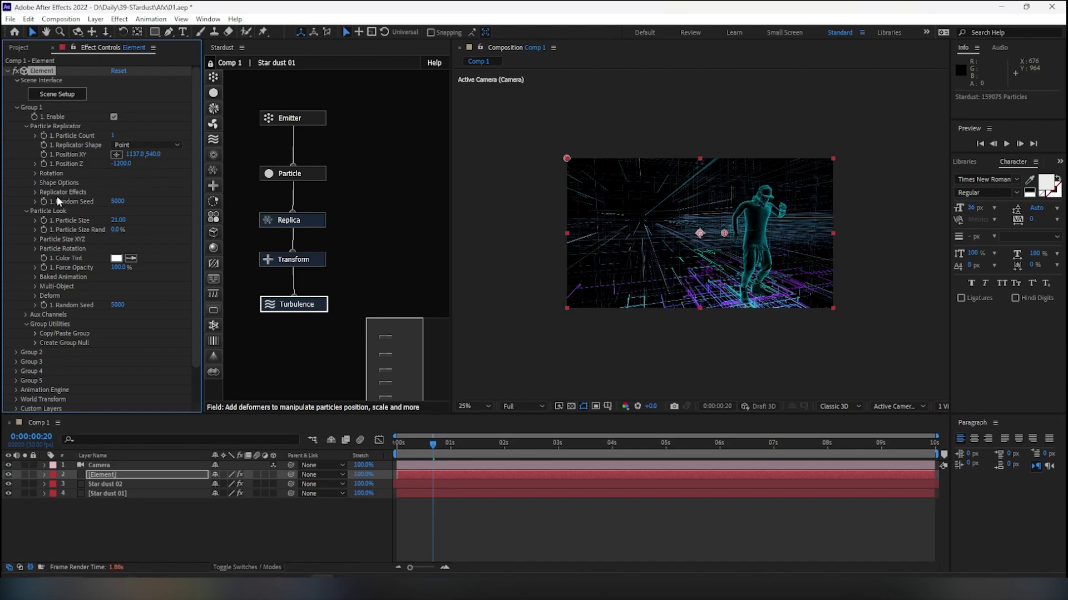
click(35, 173)
click(129, 191)
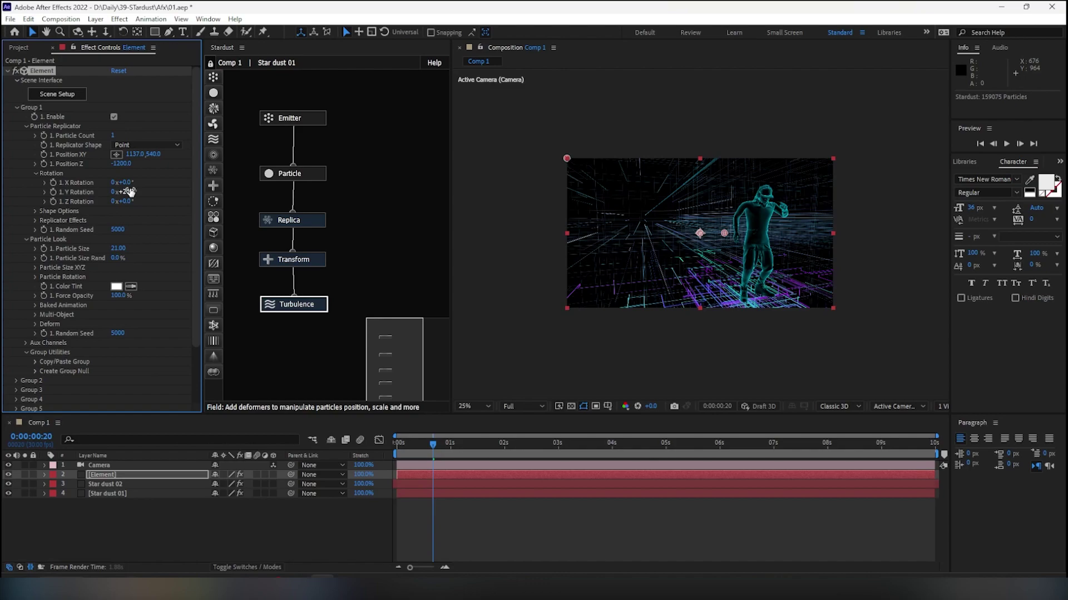
scroll(88, 222, down, 3)
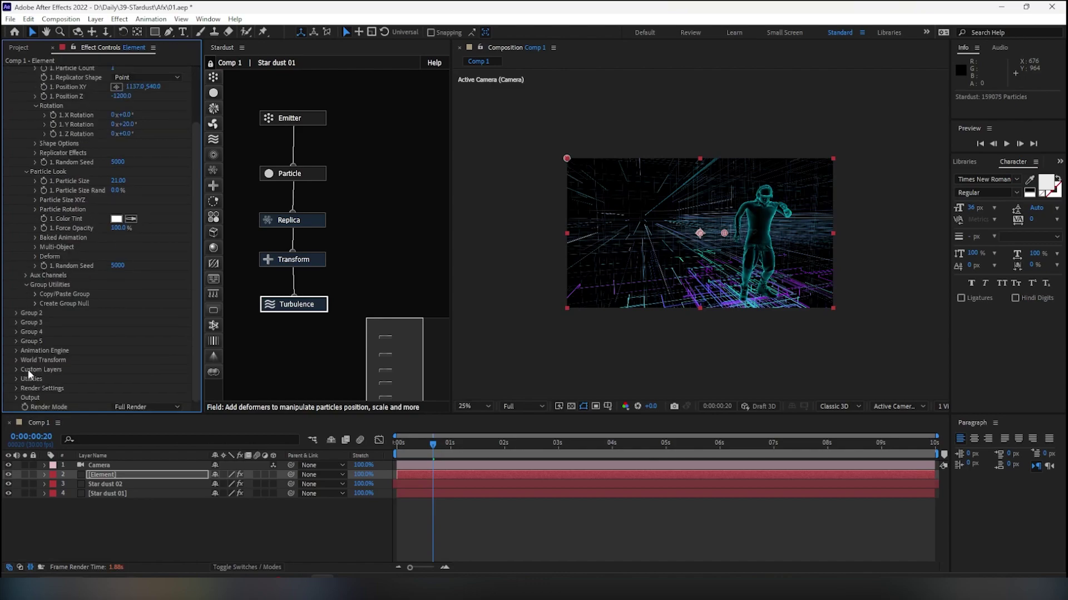
Switch the Element render settings' Ambient Occlusion mode to Ray-Traced
click(16, 388)
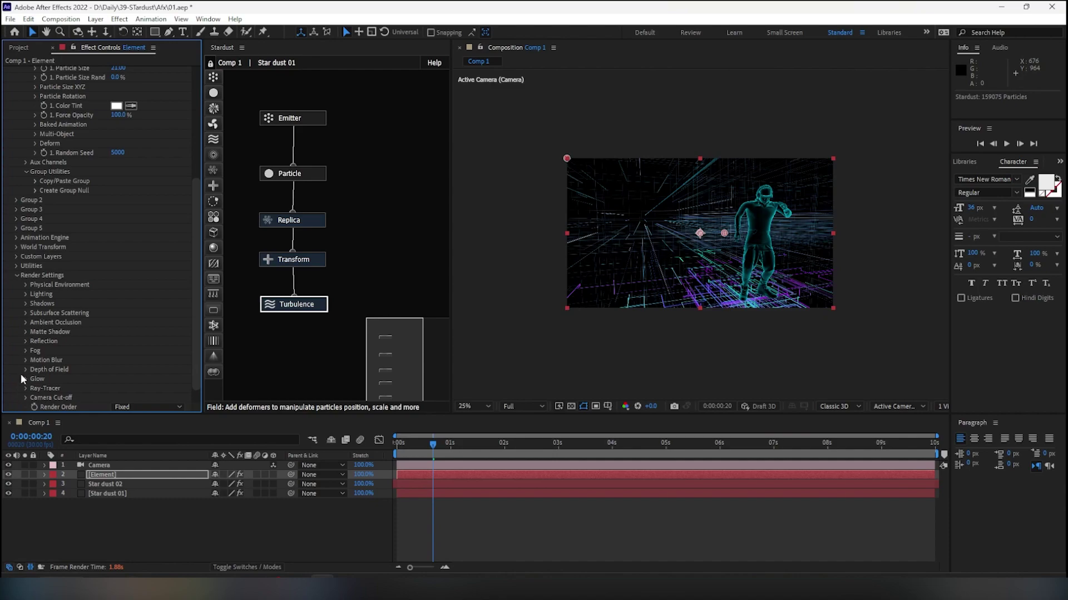
click(25, 323)
scroll(131, 298, down, 3)
click(128, 283)
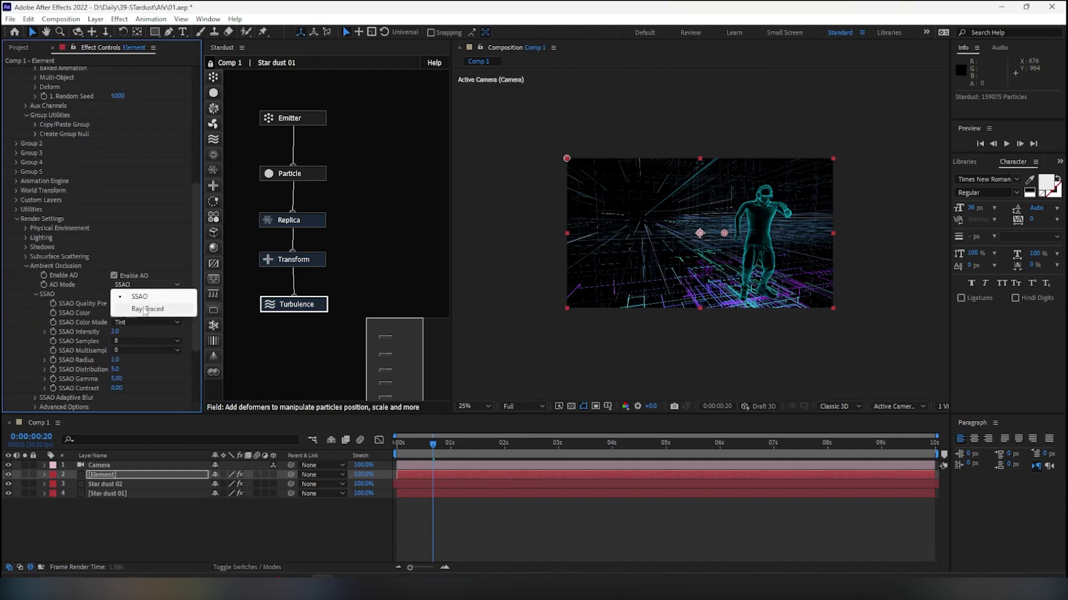
click(142, 306)
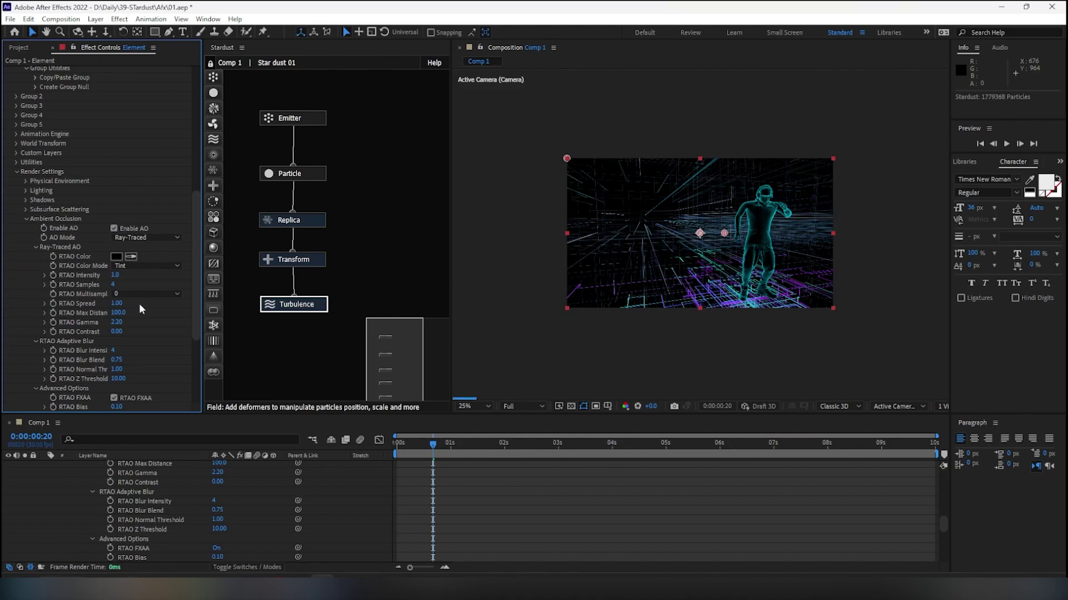
Collapse the Element layer's properties in the timeline and save the project
scroll(141, 284, up, 5)
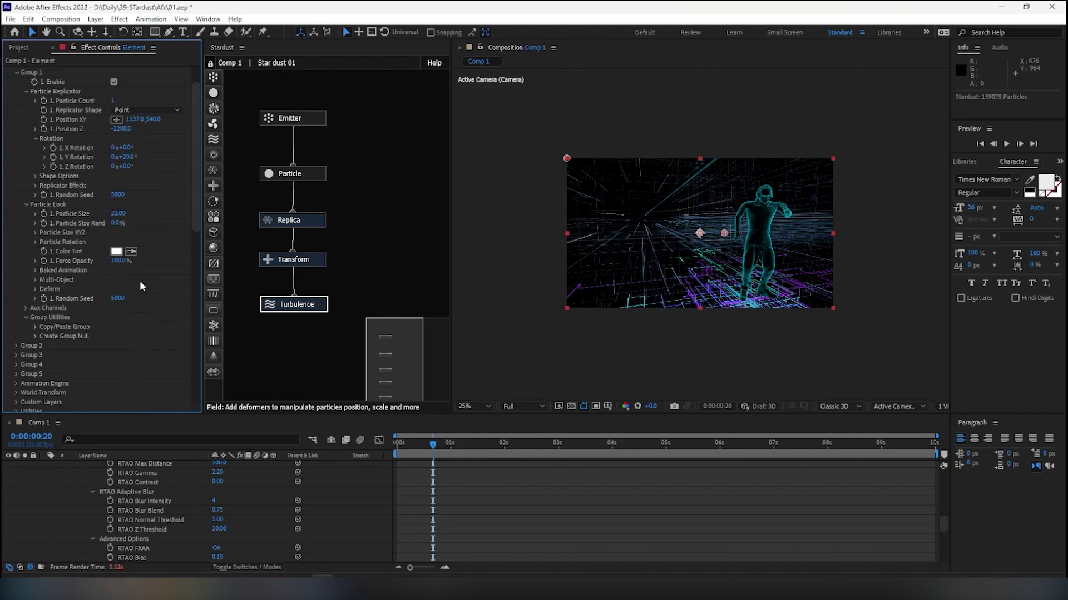
scroll(124, 476, up, 10)
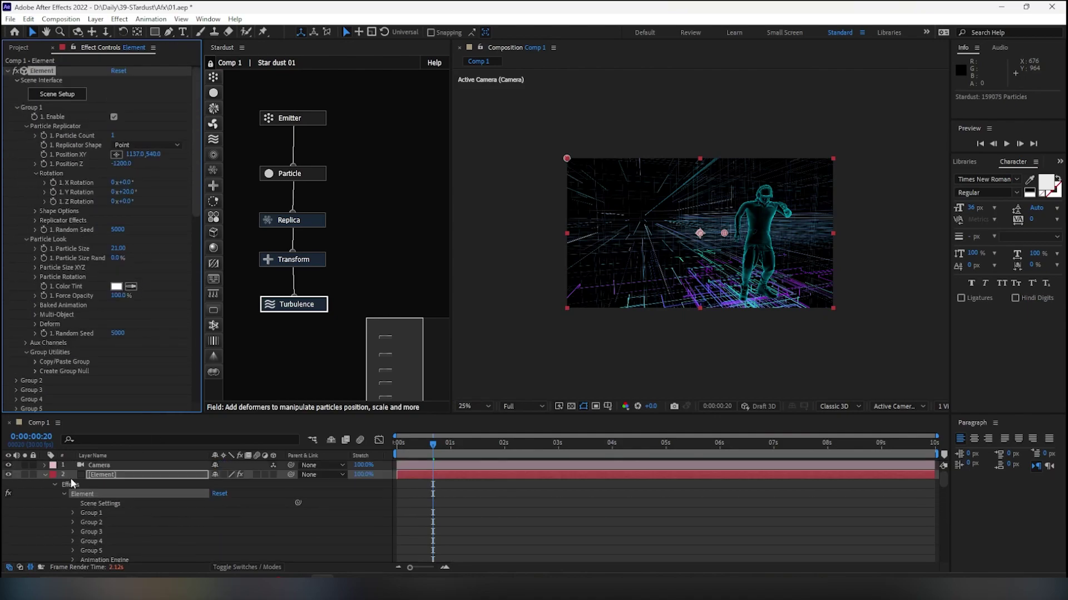
click(44, 475)
click(75, 502)
key(ctrl+s)
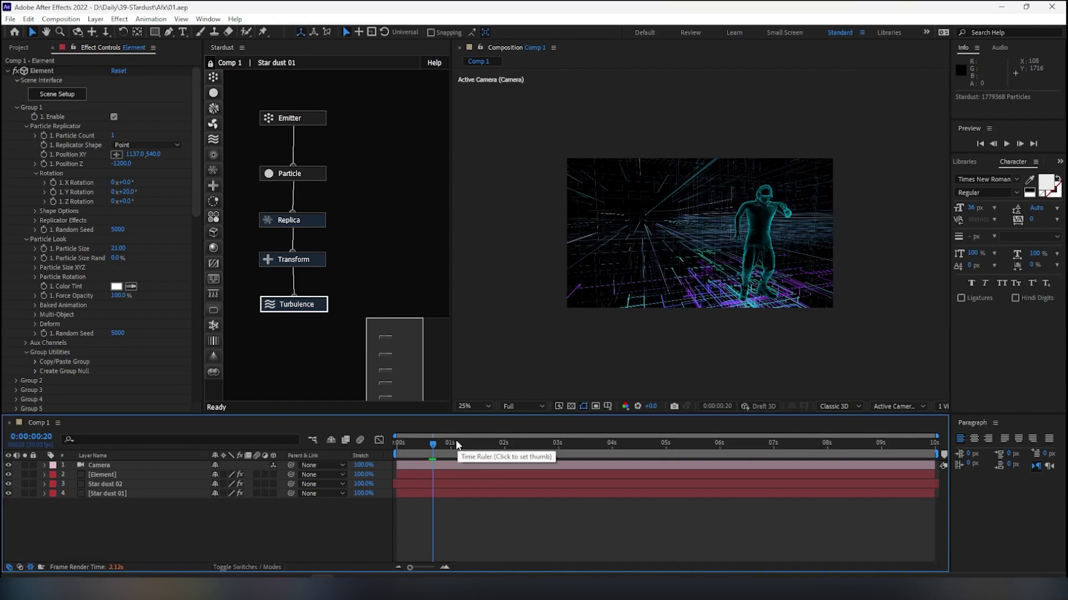
Select the Camera layer and move the playhead back to 0s
click(115, 491)
click(99, 465)
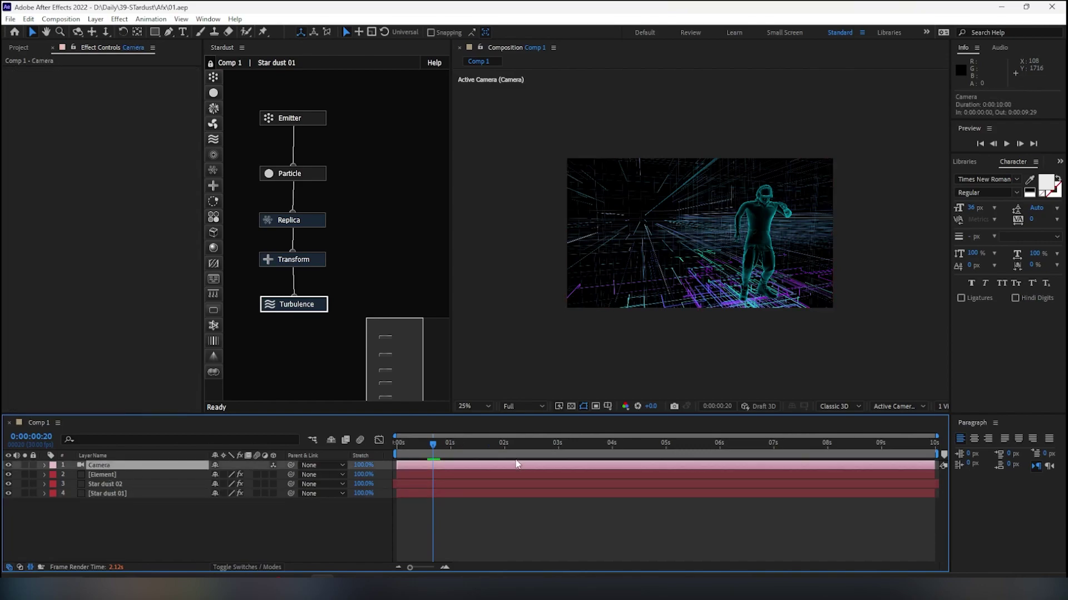
drag(421, 443, 372, 453)
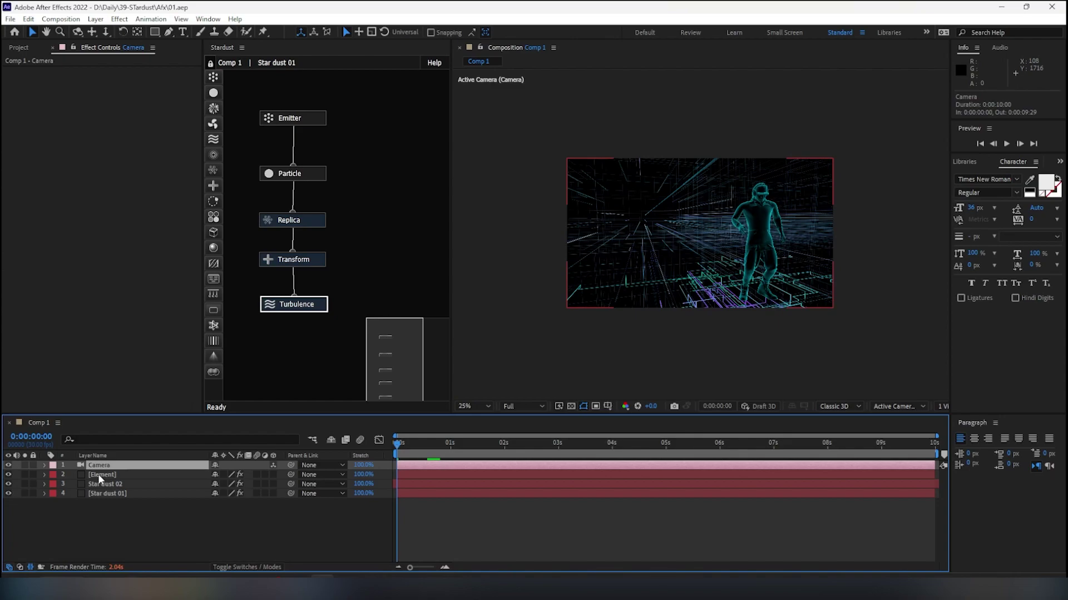
key(Return)
Keyframe the camera's Point of Interest, Position, Orientation and X/Y/Z Rotation at 0s
click(46, 465)
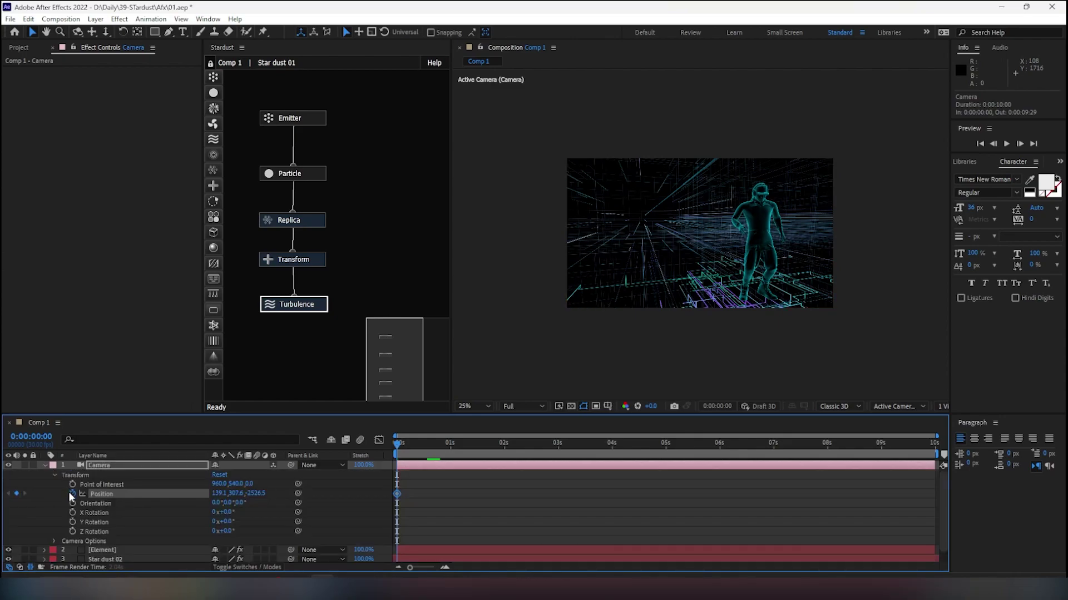
click(72, 485)
click(72, 494)
click(72, 503)
click(72, 513)
click(72, 523)
click(72, 531)
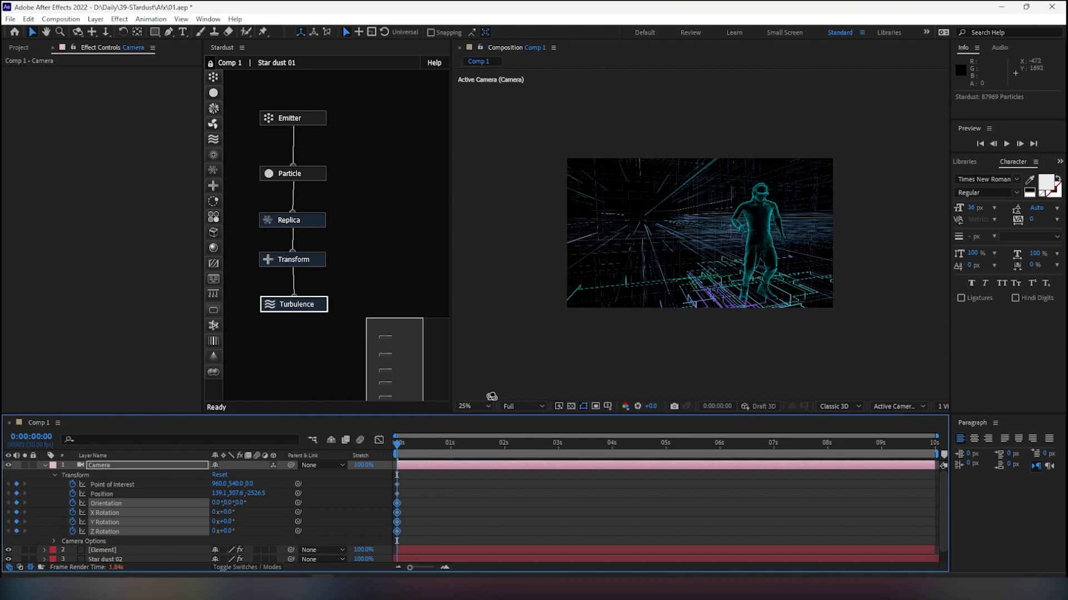
Hide the Star dust grid layer and move the camera so the dancer shifts right
key(c)
click(520, 406)
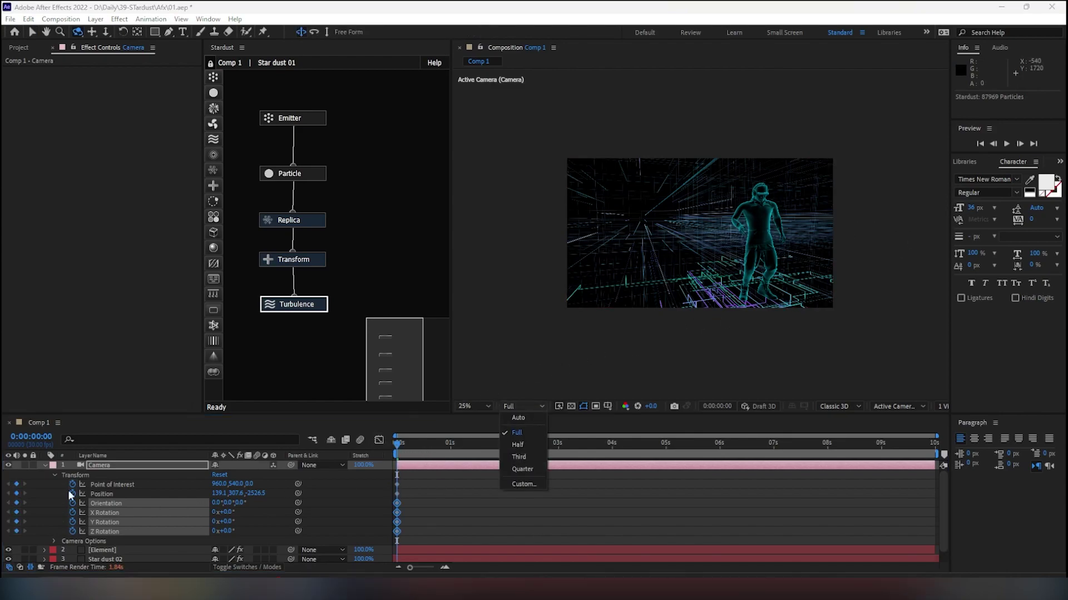
click(45, 465)
click(44, 465)
click(8, 484)
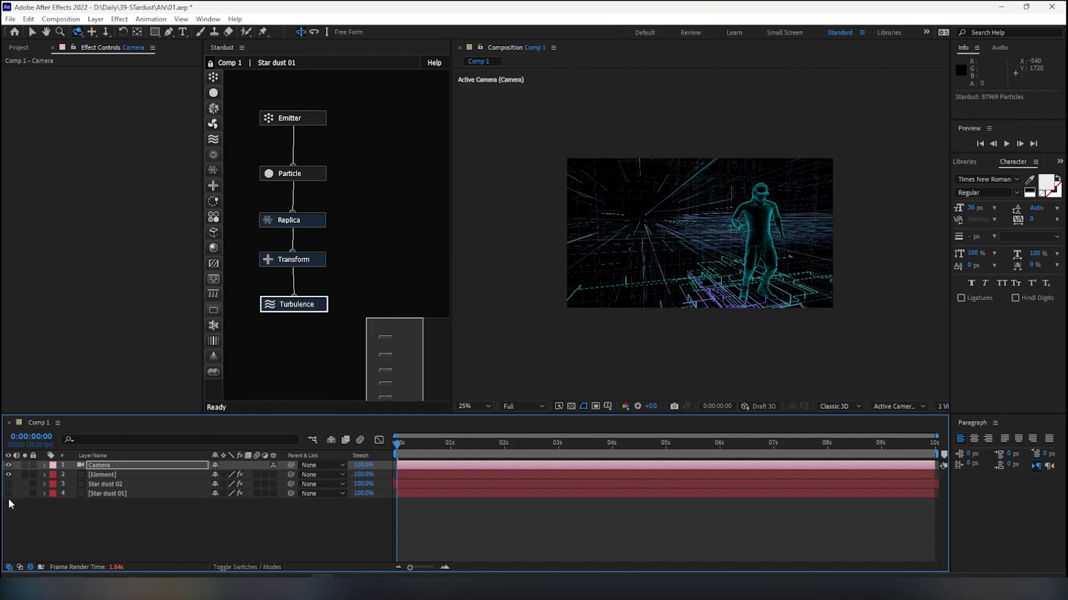
click(732, 222)
mouse_move(732, 222)
mouse_down()
mouse_move(749, 210)
mouse_move(704, 237)
mouse_up()
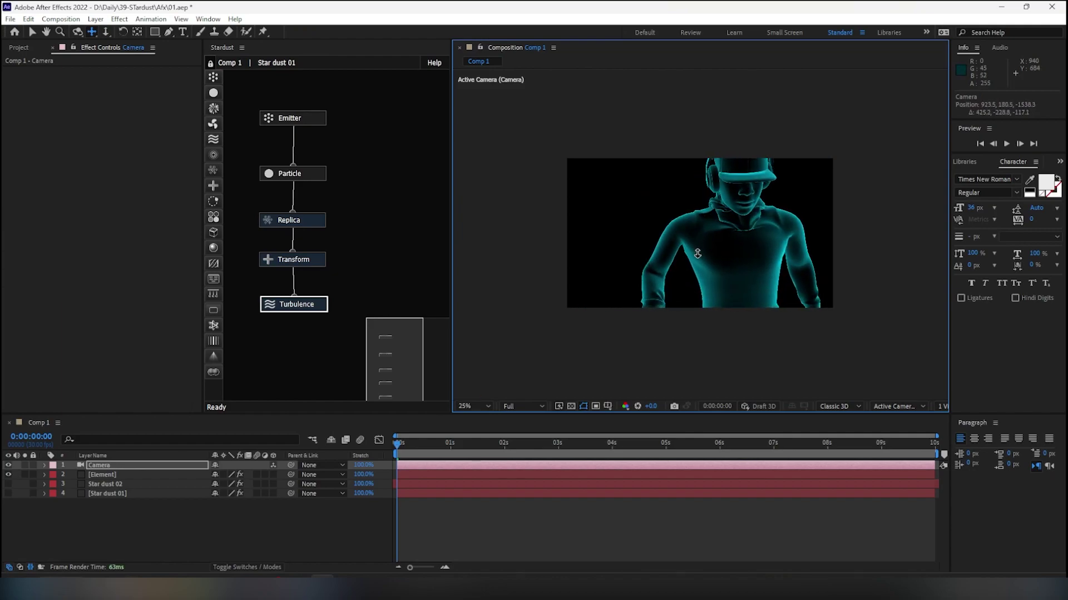
Orbit, dolly and pan the camera into a close-up on the dancer's headphones at 0s
key(c)
key(c)
drag(704, 236, 716, 252)
key(c)
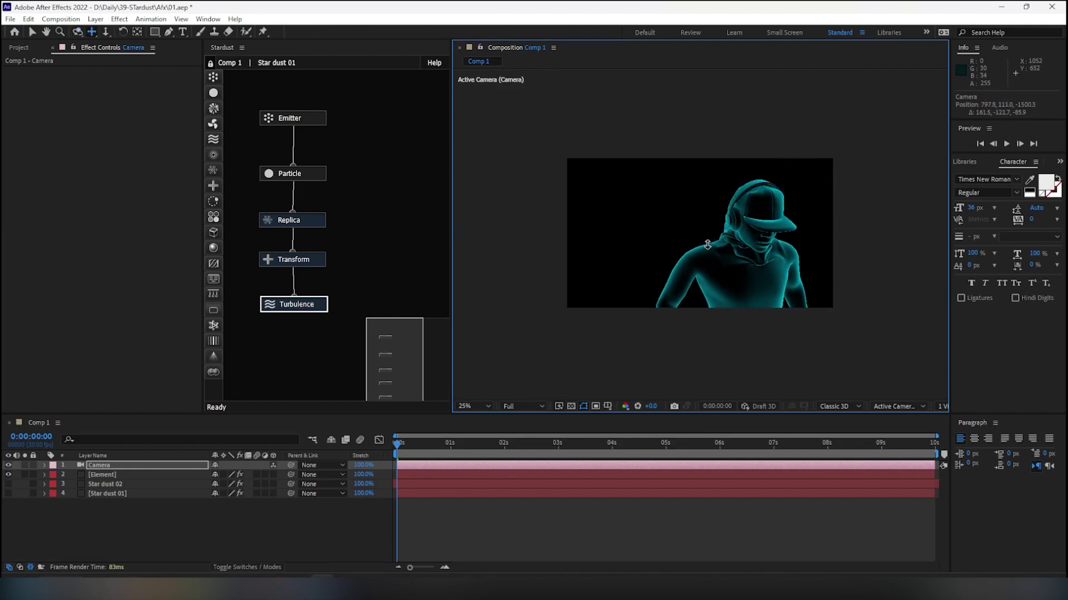
key(c)
key(c)
key(c)
key(c)
drag(716, 252, 706, 236)
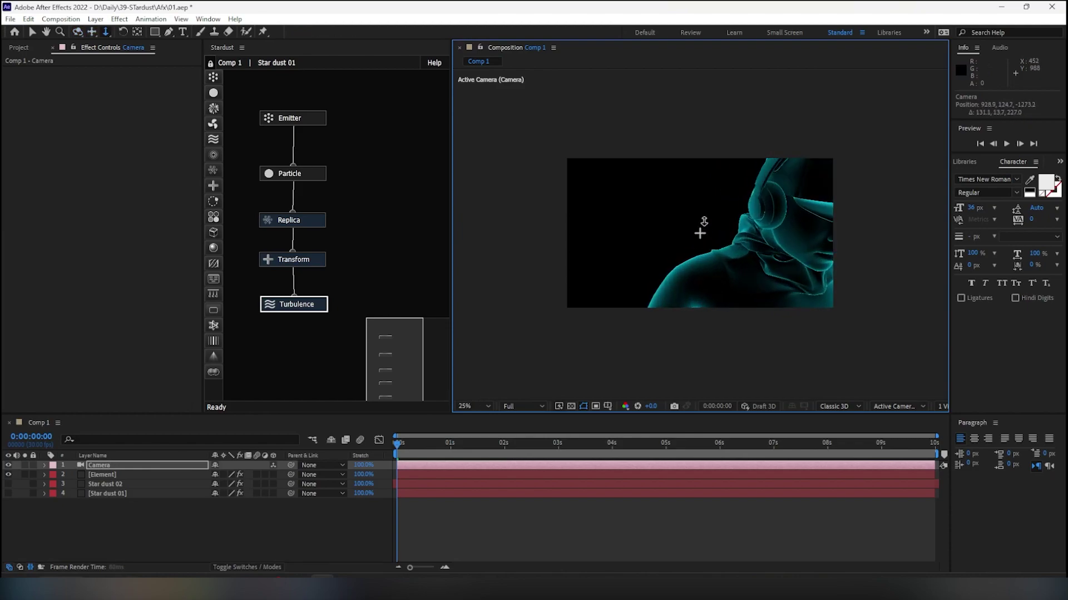
key(c)
key(c)
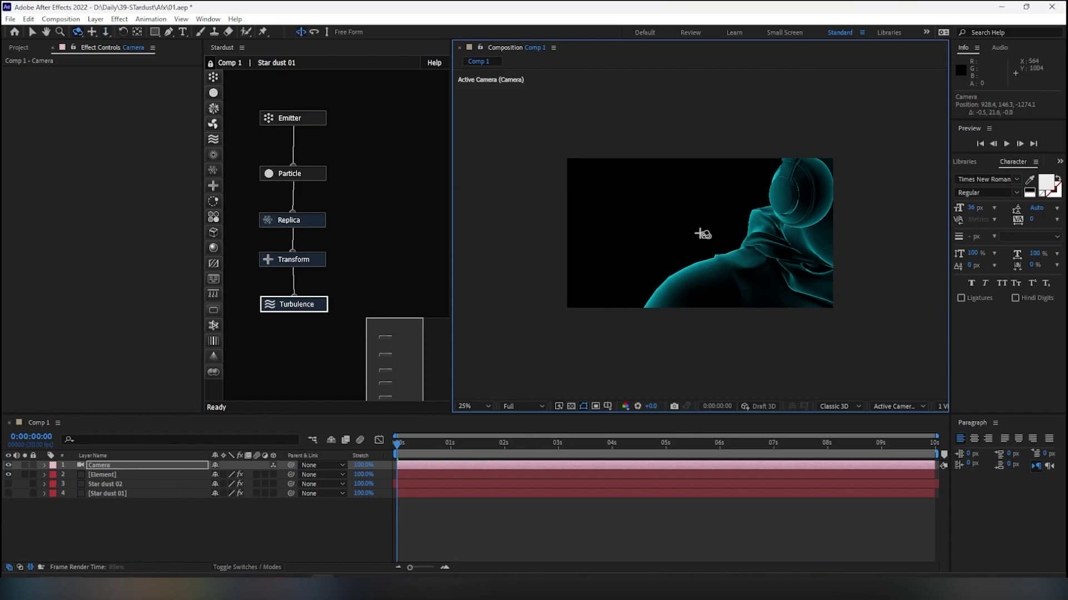
mouse_move(706, 237)
mouse_down()
mouse_move(709, 215)
mouse_move(698, 235)
mouse_move(704, 226)
mouse_up()
key(c)
key(c)
key(c)
key(c)
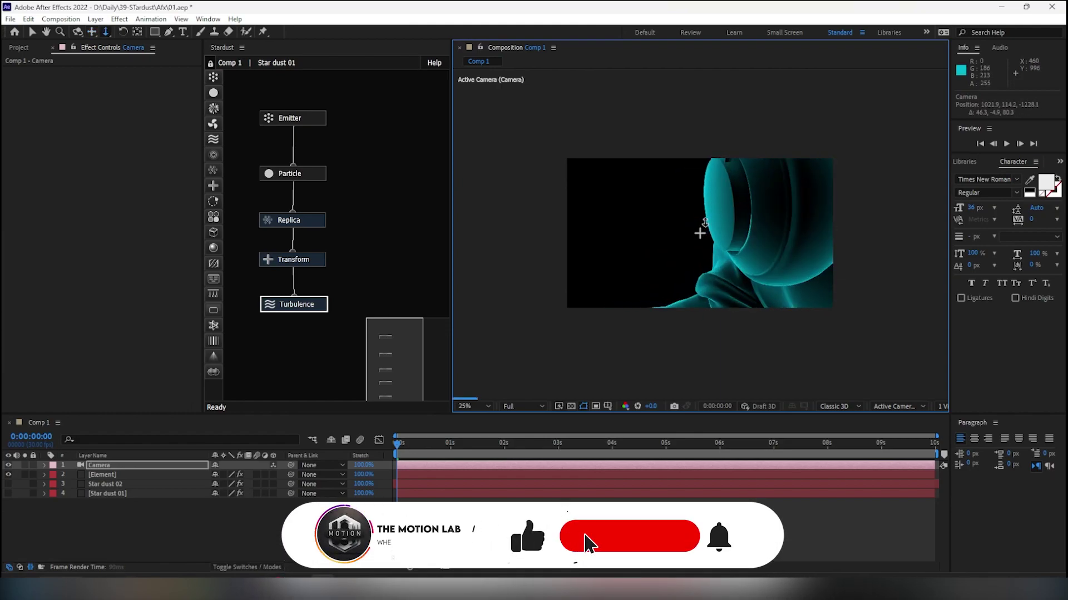
key(c)
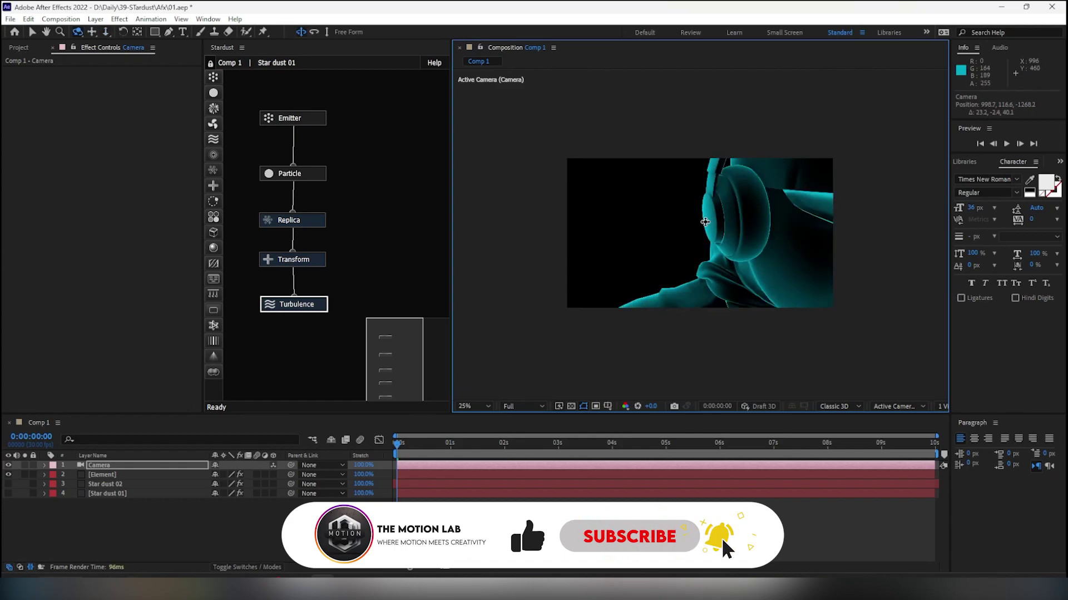
key(c)
drag(704, 226, 722, 238)
key(c)
key(c)
key(c)
key(c)
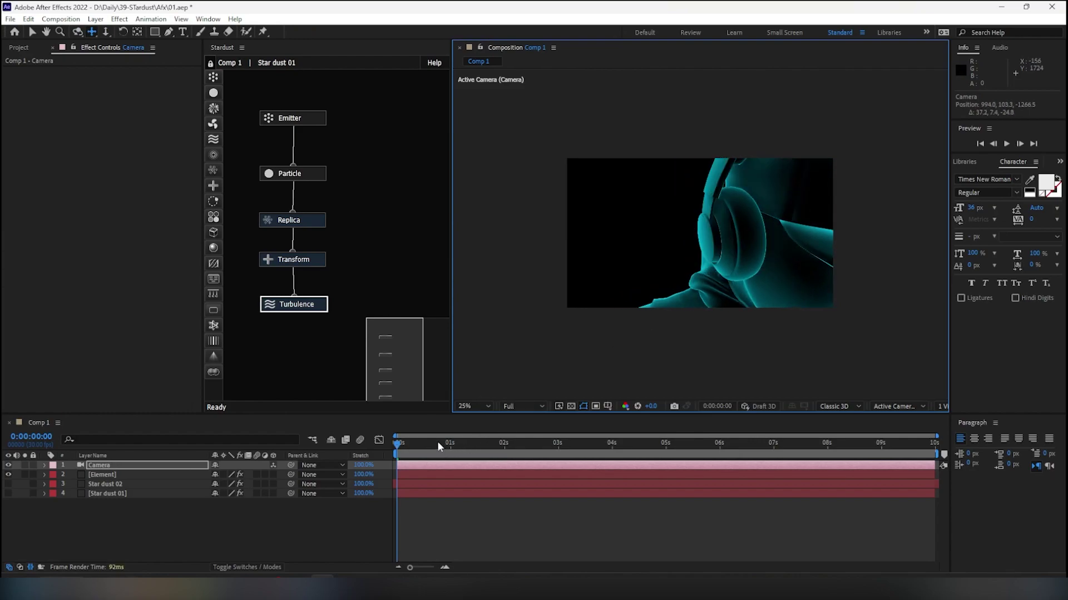
At about 7 seconds, pull the camera back and pan to frame the whole dancer
mouse_move(438, 444)
mouse_down()
mouse_move(875, 442)
mouse_move(770, 437)
mouse_up()
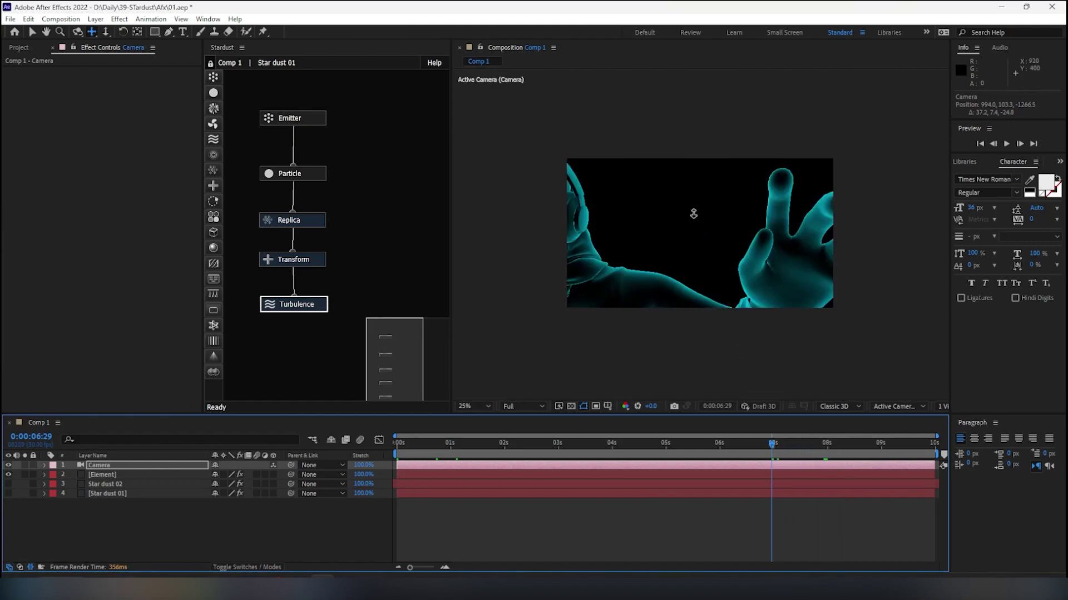
key(c)
drag(692, 211, 689, 273)
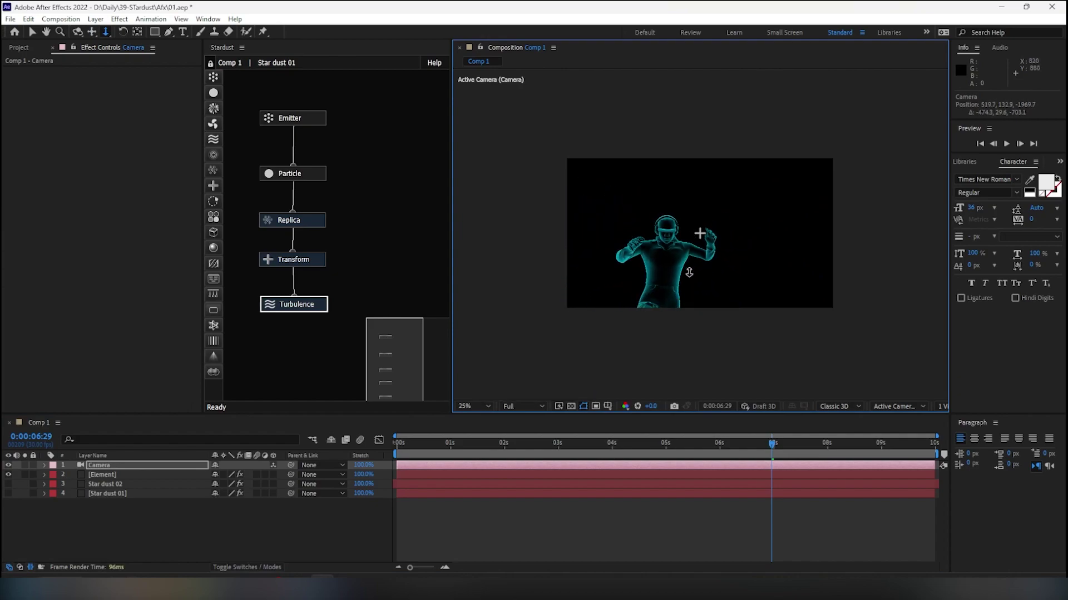
key(c)
key(c)
mouse_move(689, 272)
mouse_down()
mouse_move(705, 258)
mouse_move(687, 258)
mouse_up()
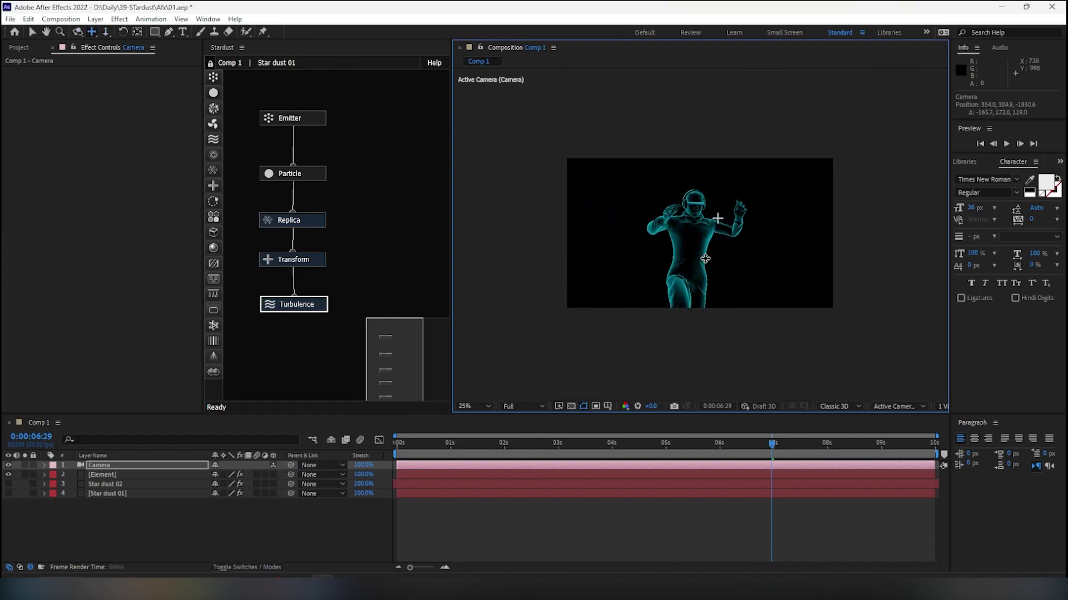
key(c)
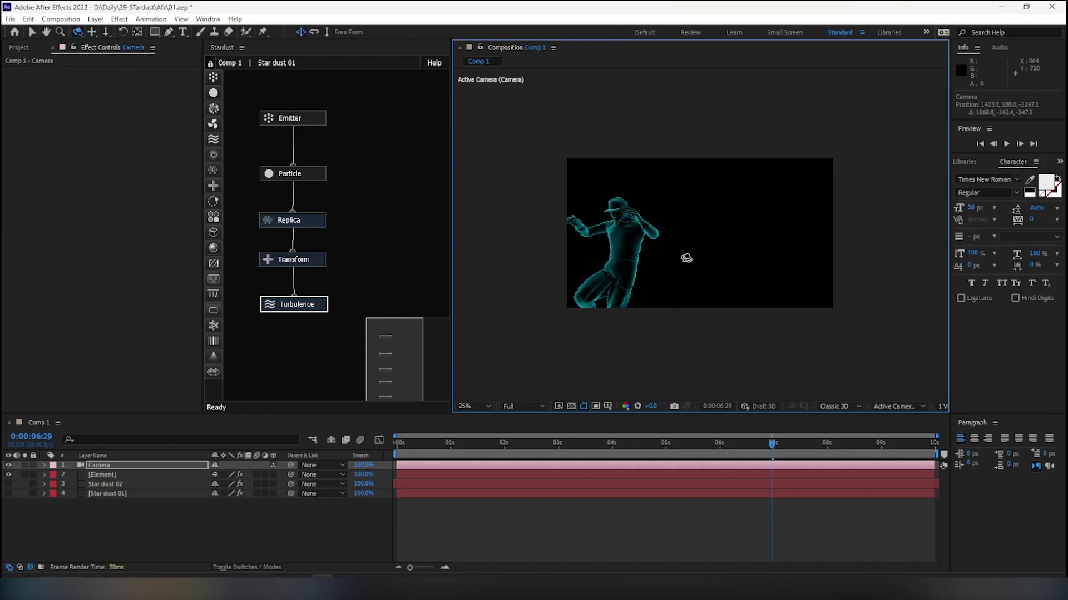
key(c)
key(c)
key(c)
key(c)
mouse_move(685, 258)
mouse_down()
mouse_move(713, 232)
mouse_move(702, 236)
mouse_up()
key(c)
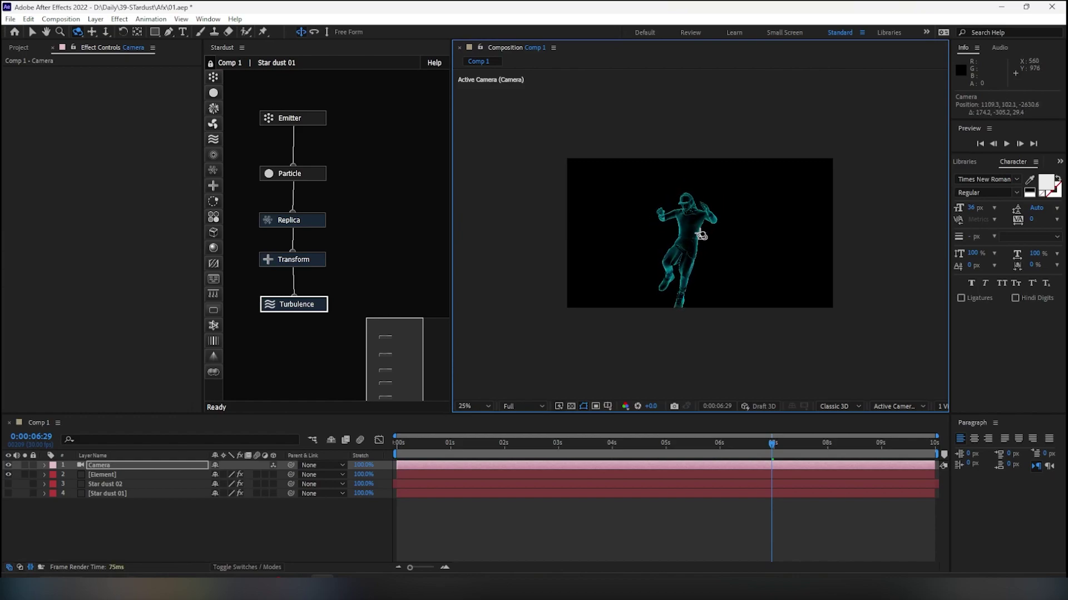
key(c)
drag(701, 248, 704, 242)
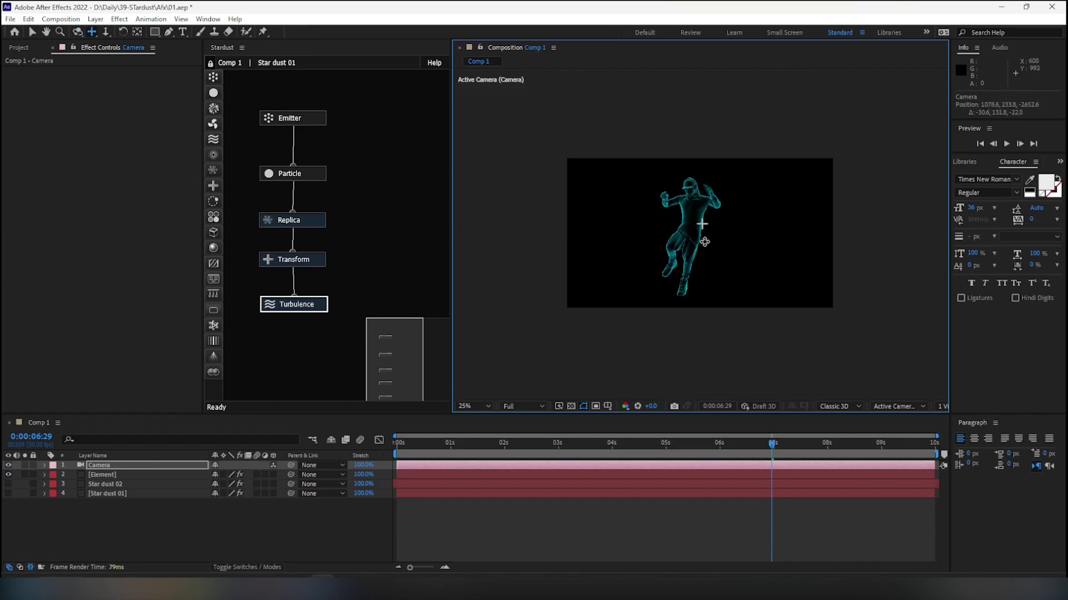
mouse_move(770, 451)
mouse_down()
mouse_move(483, 457)
mouse_move(663, 464)
mouse_up()
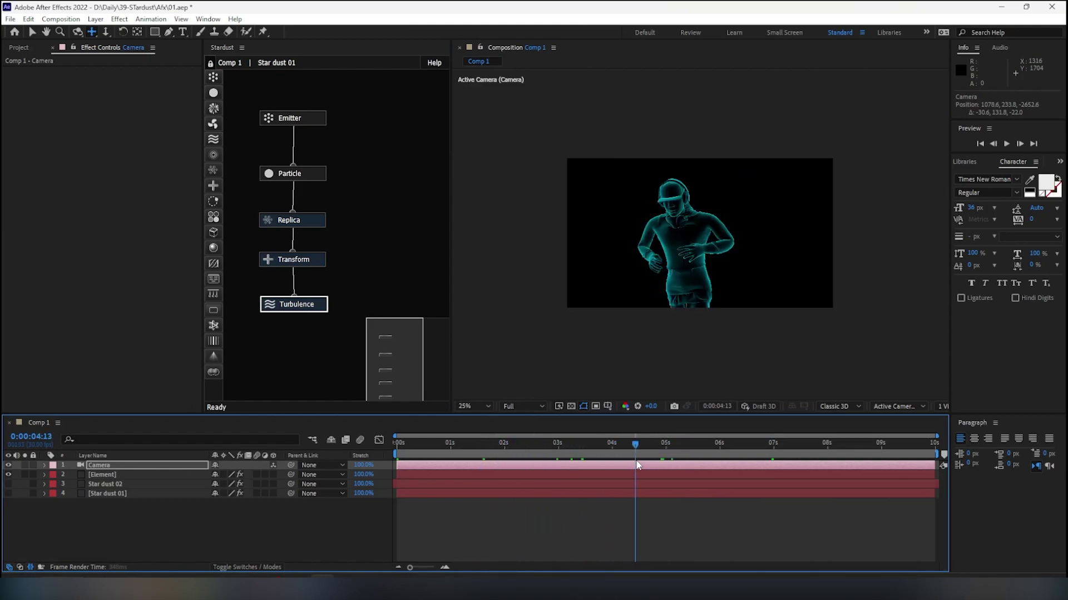
Easy-ease the camera's Point of Interest and Position keyframes and show their speed graph
key(u)
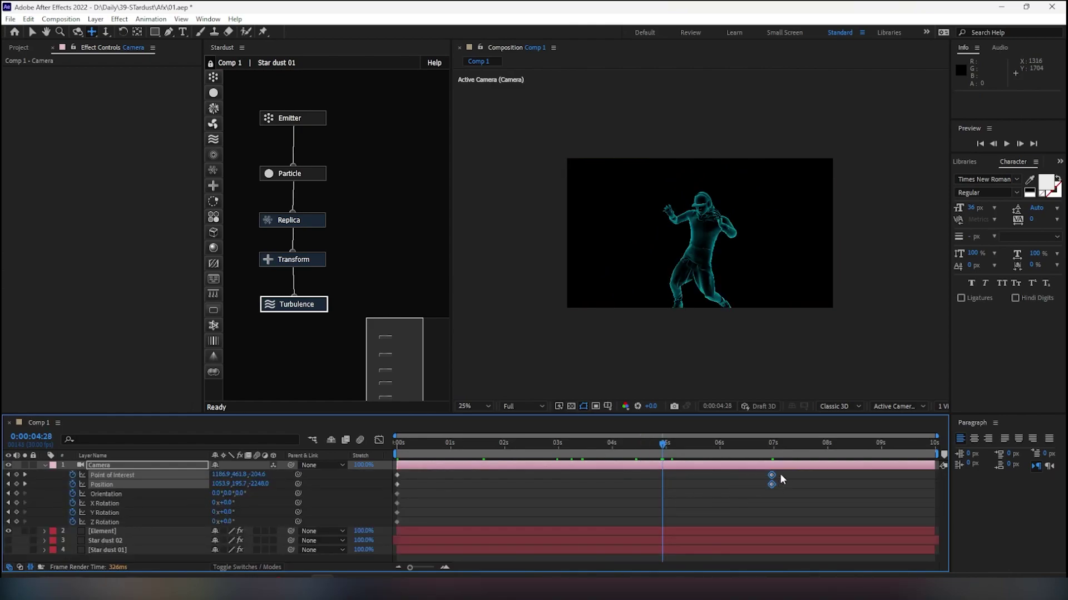
drag(780, 474, 385, 483)
key(F9)
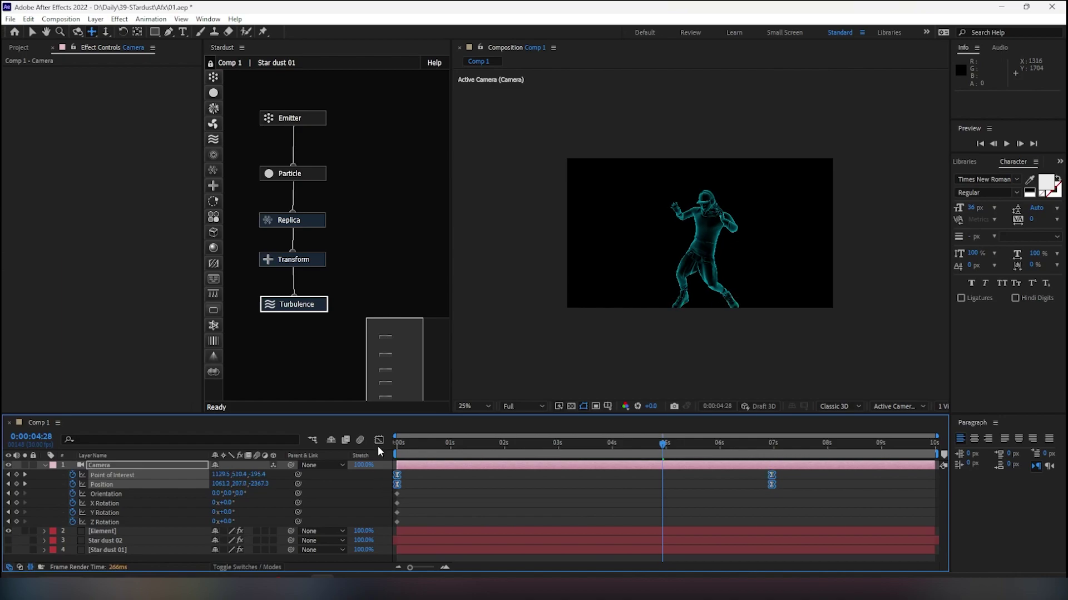
click(379, 441)
right_click(646, 498)
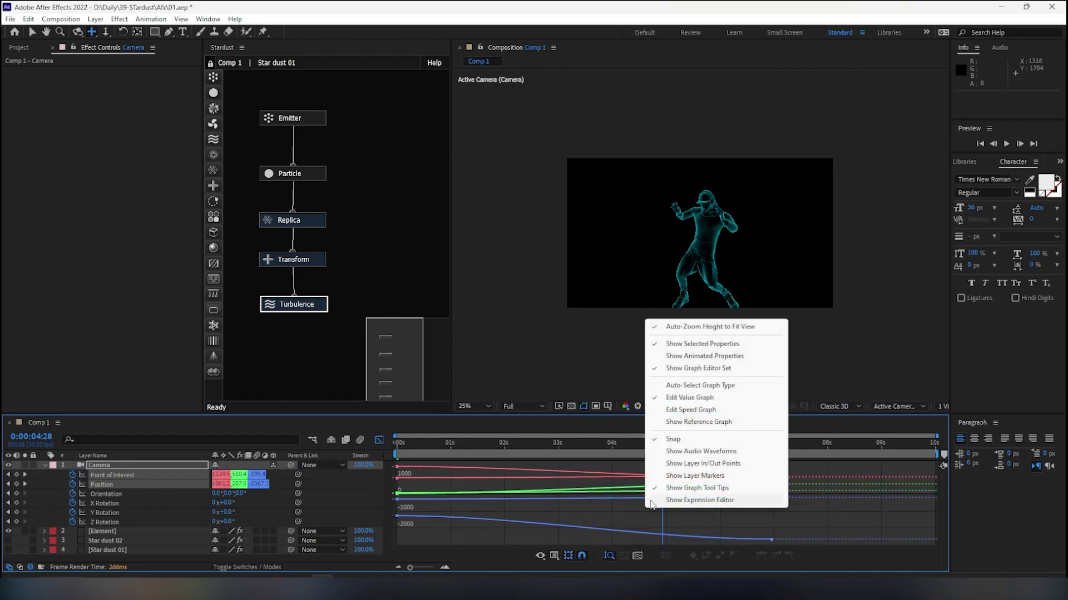
click(740, 410)
Cut the camera's 7s keyframes, then undo to restore them
mouse_move(785, 461)
mouse_down()
mouse_move(717, 543)
mouse_move(674, 534)
mouse_up()
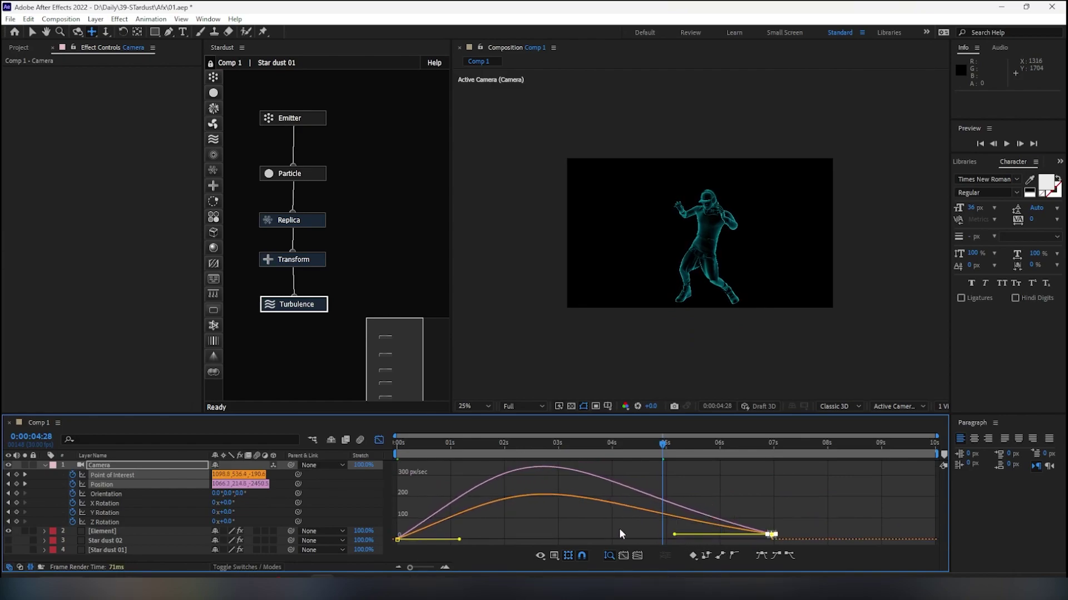
key(ctrl+x)
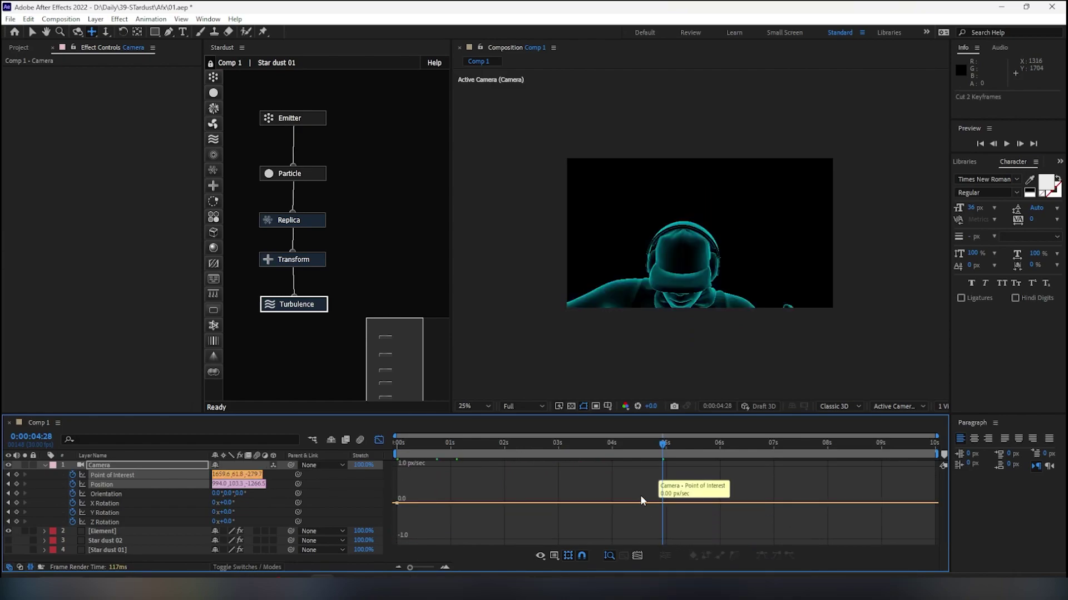
right_click(623, 486)
click(376, 441)
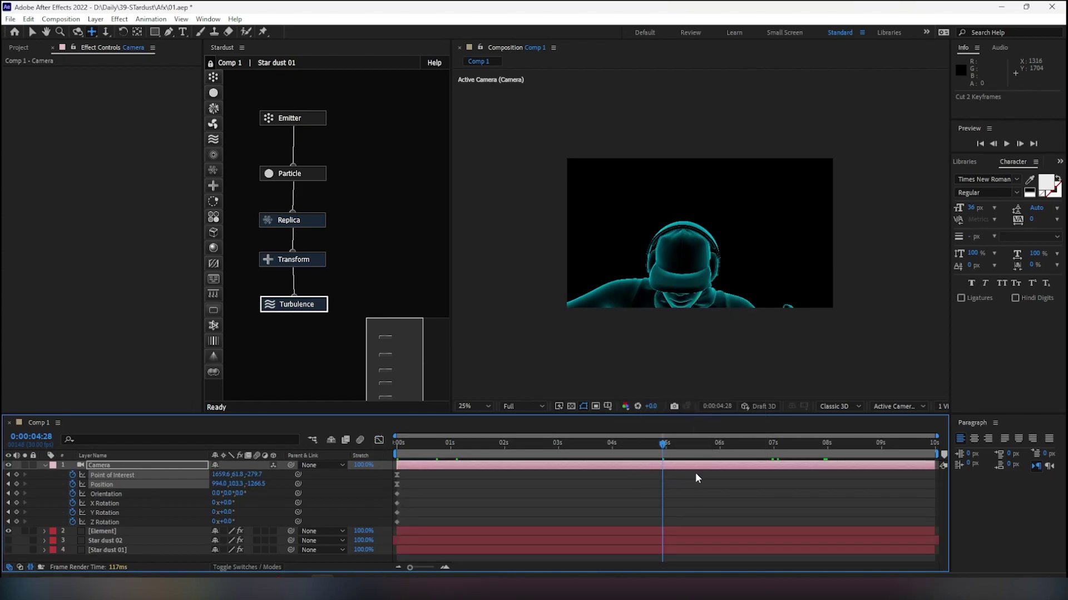
key(ctrl+z)
Raise the 7s keyframe's ease influence to about 65% and lengthen the first keyframe's ease out
drag(787, 474, 395, 485)
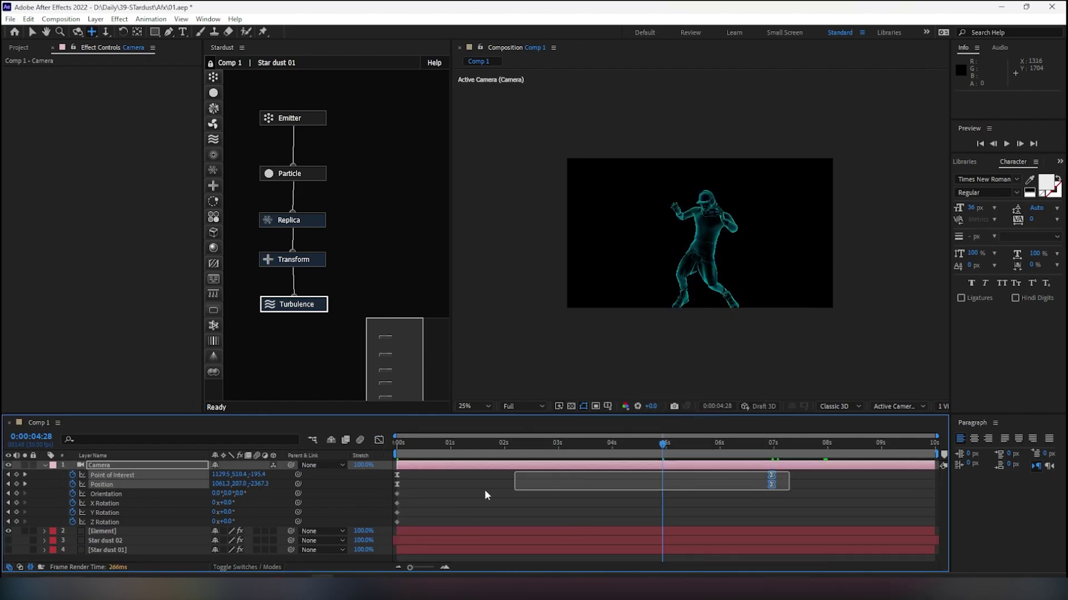
click(378, 440)
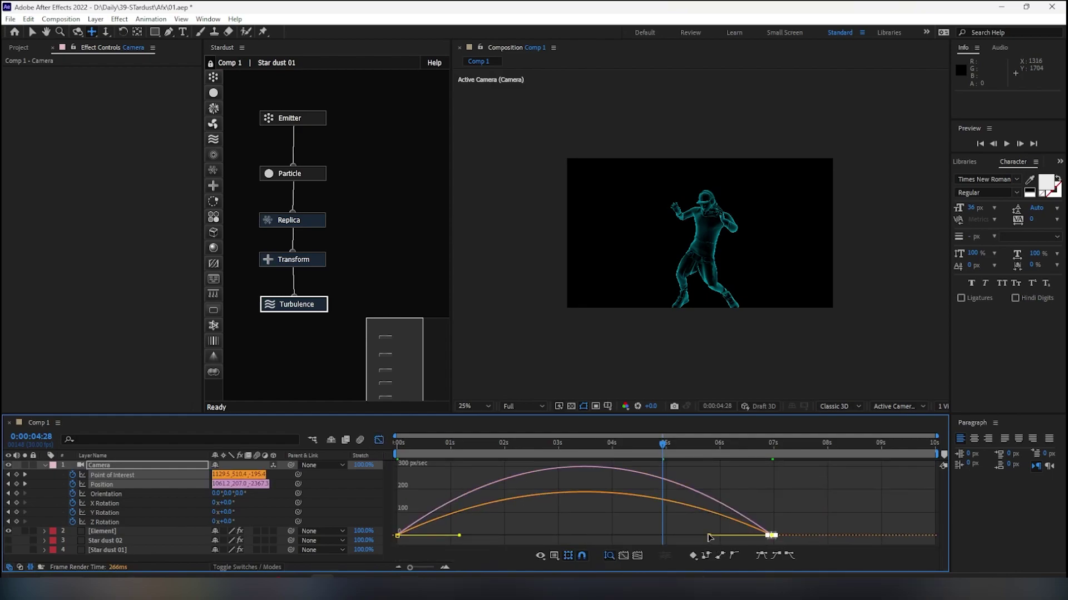
drag(710, 537, 648, 531)
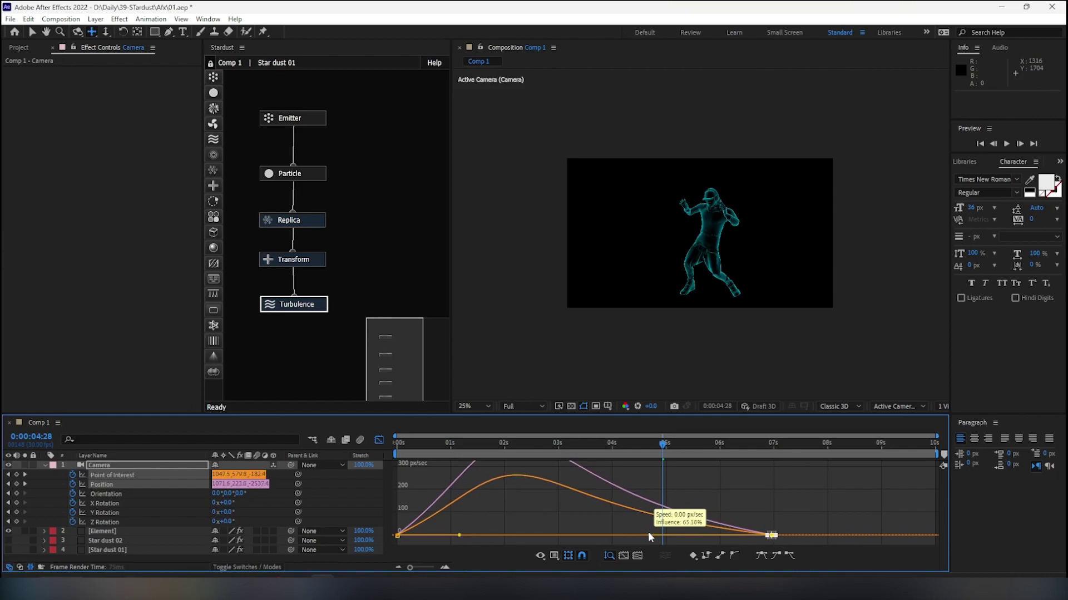
click(398, 535)
drag(460, 536, 435, 532)
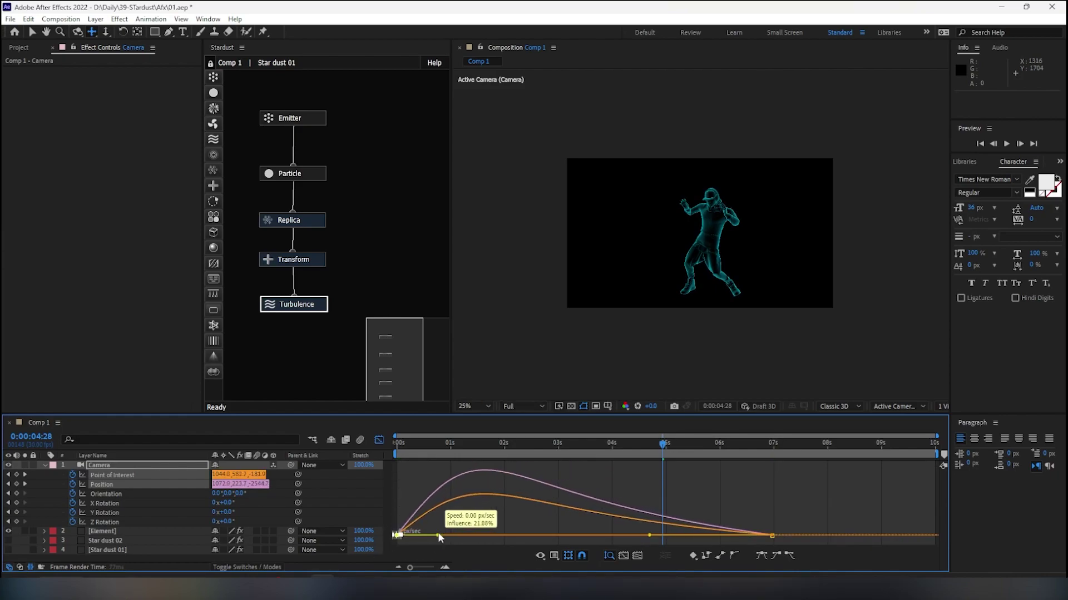
click(379, 441)
drag(411, 443, 385, 445)
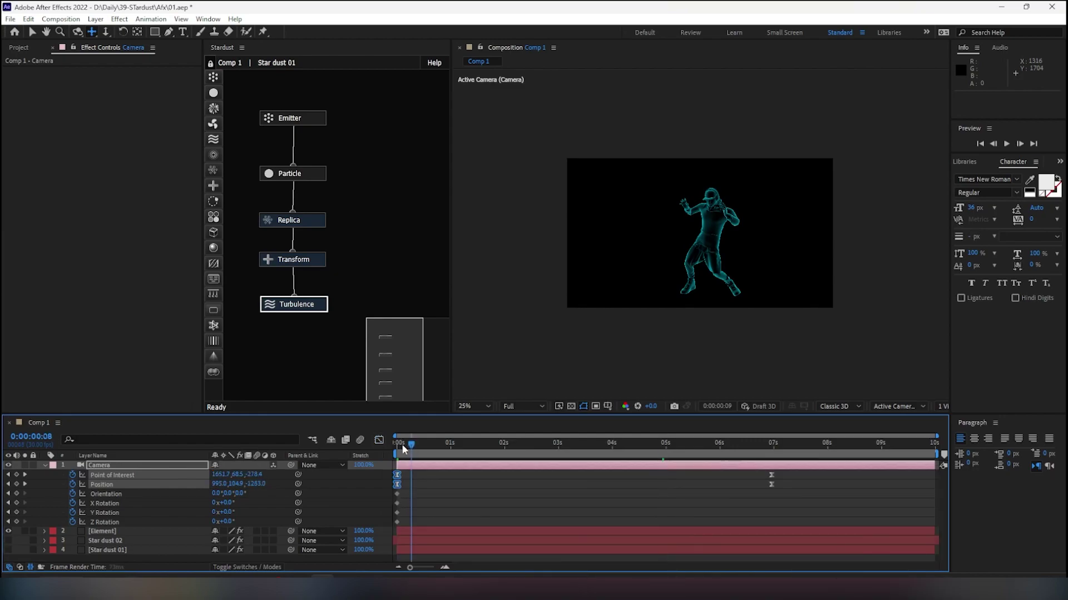
Preview the camera move and shift its end keyframes from 7s to about 9s
key(space)
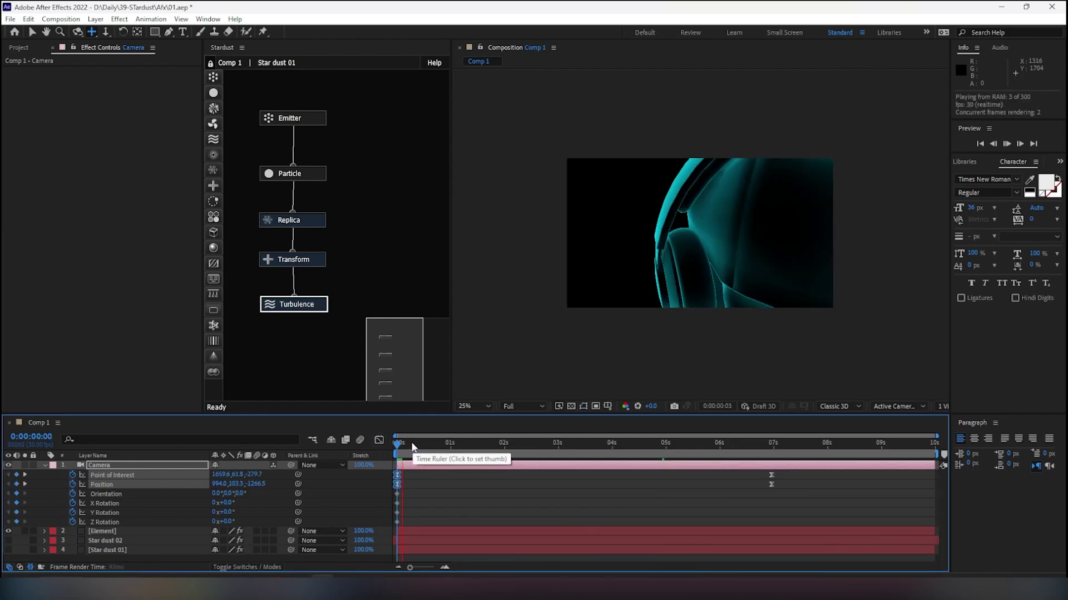
key(space)
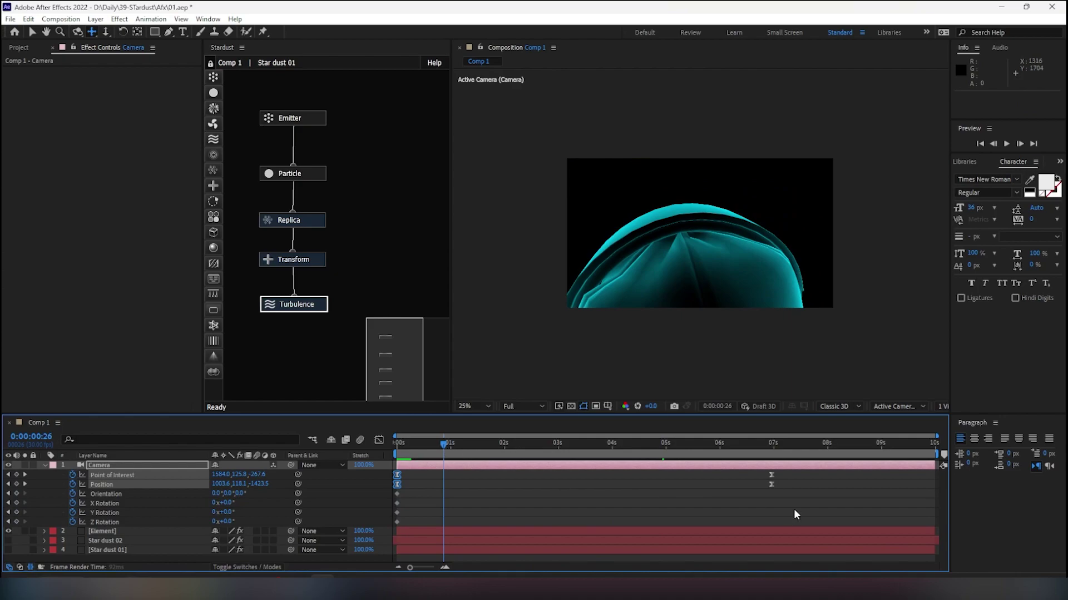
mouse_move(785, 476)
mouse_down()
mouse_move(766, 486)
mouse_move(879, 477)
mouse_up()
click(804, 479)
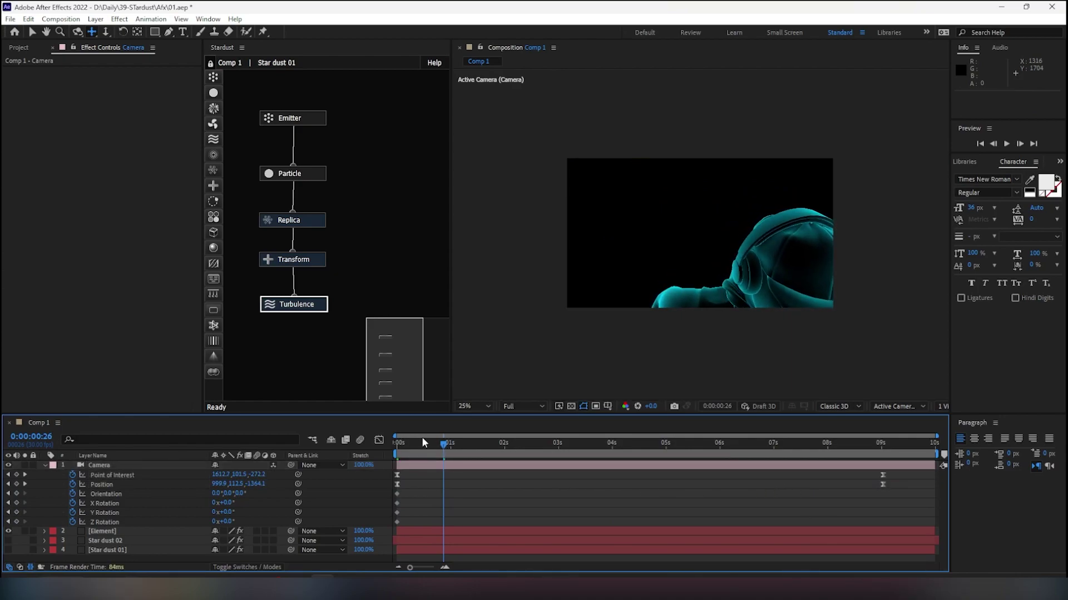
drag(418, 441, 409, 444)
Preview and scrub through the lengthened camera move to check its start, middle and end
key(space)
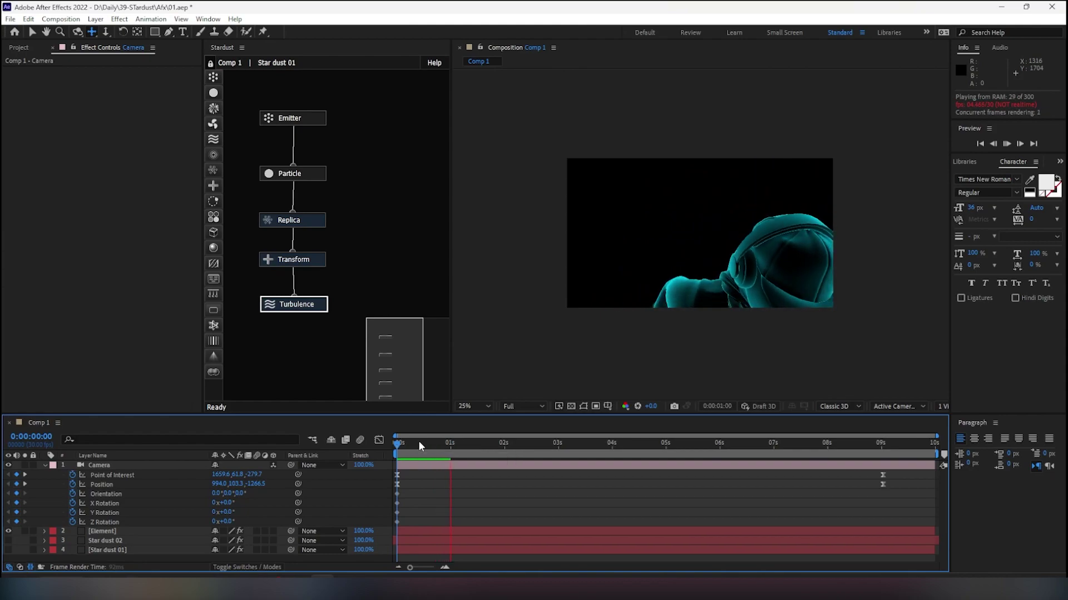
key(space)
drag(419, 444, 791, 443)
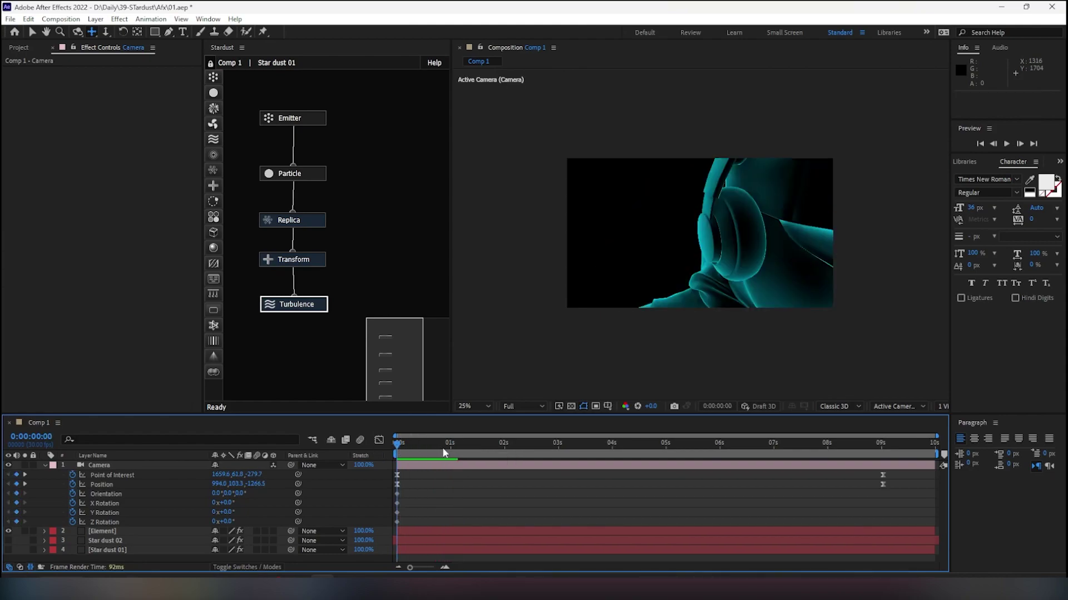
click(854, 443)
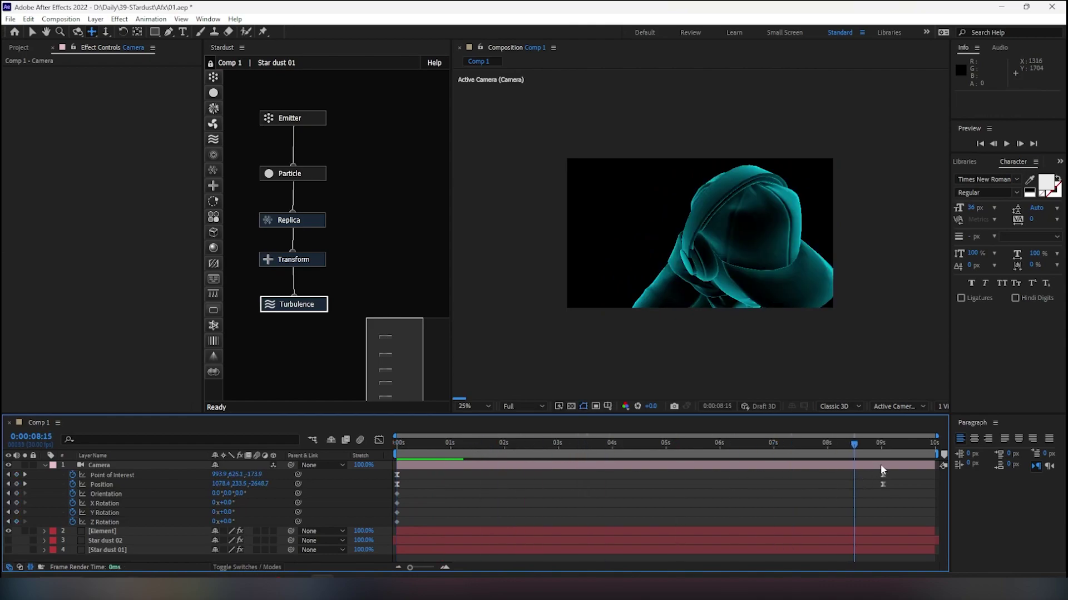
drag(877, 445, 696, 443)
click(629, 443)
mouse_move(553, 444)
mouse_down()
mouse_move(377, 445)
mouse_move(434, 448)
mouse_up()
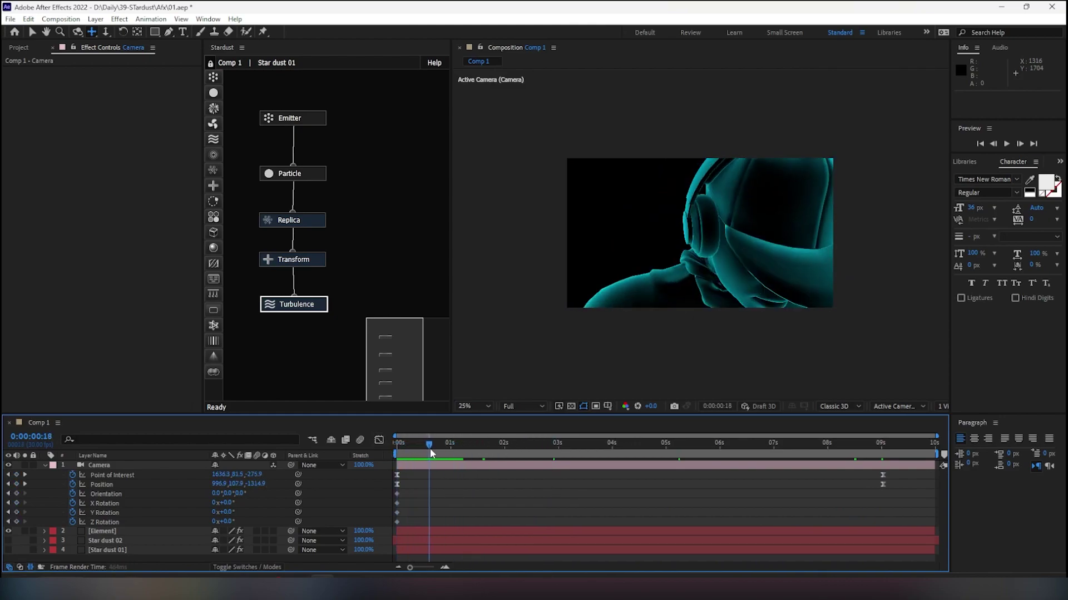
Collapse the Camera, enable both Star dust layers, and select the Element layer at about 4s
click(45, 465)
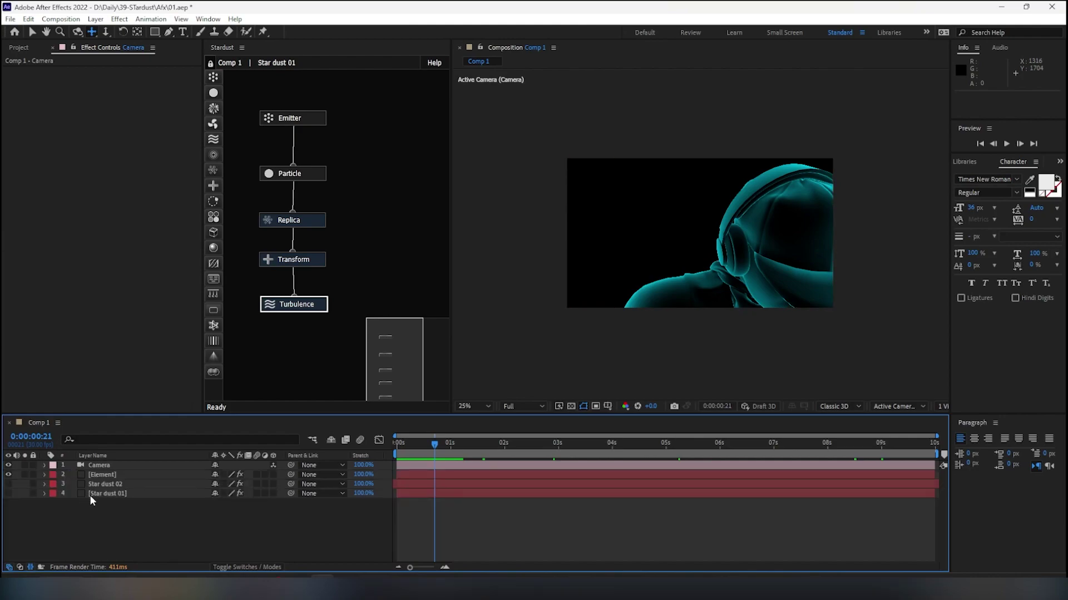
drag(7, 484, 8, 493)
click(621, 443)
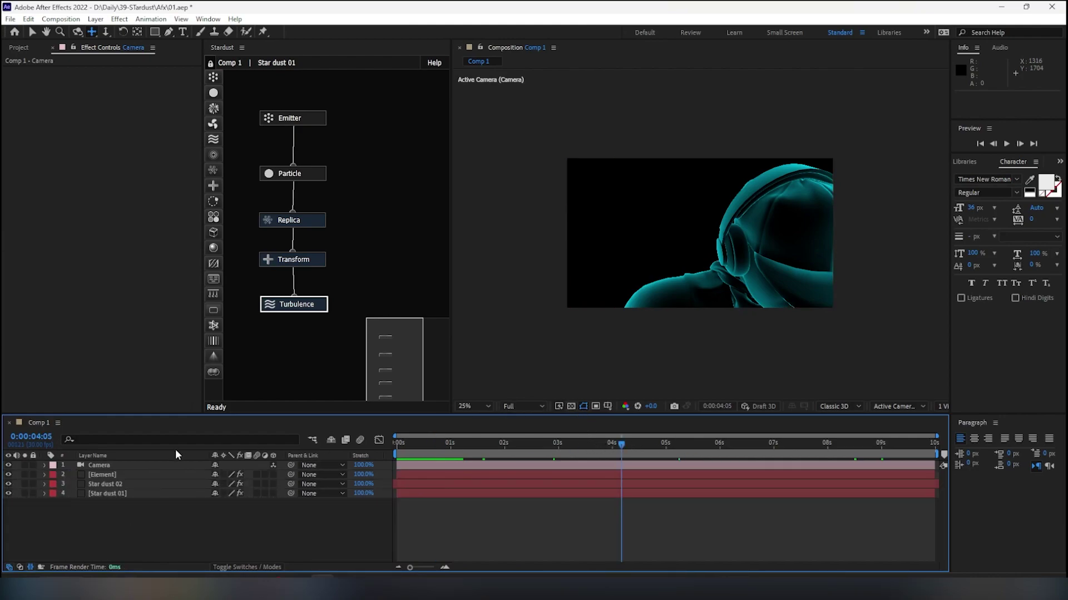
click(105, 475)
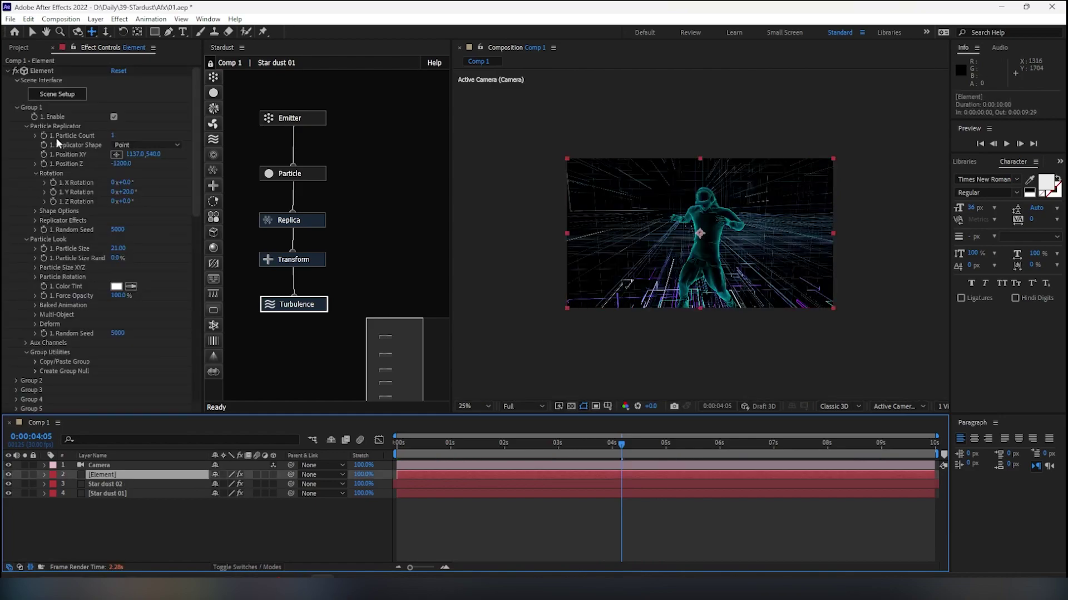
Reopen the Element layer's Scene Setup and list the CREATE primitive shapes
click(67, 97)
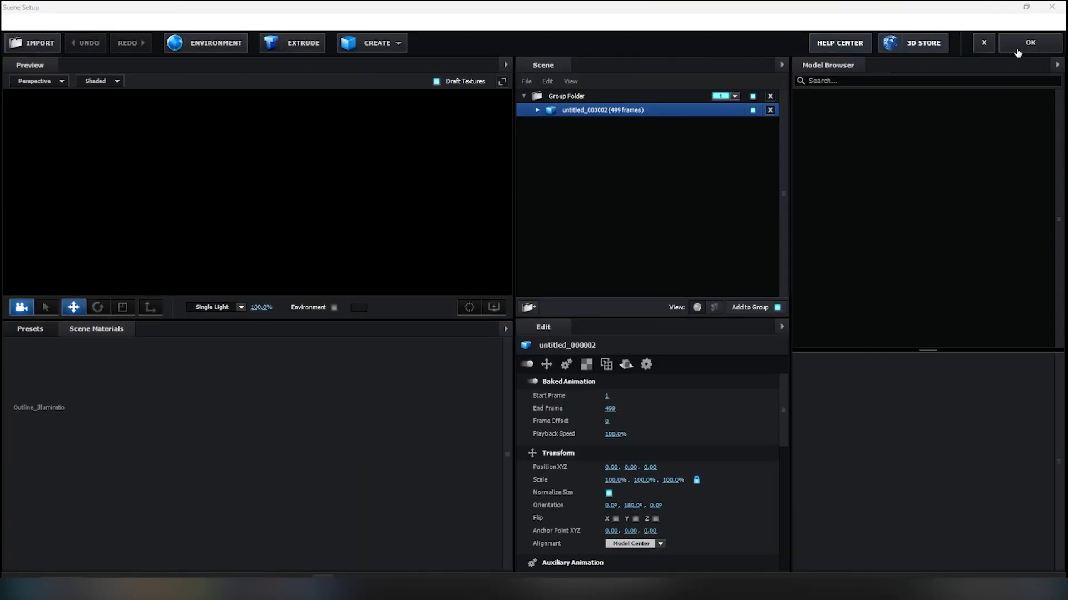
click(1019, 48)
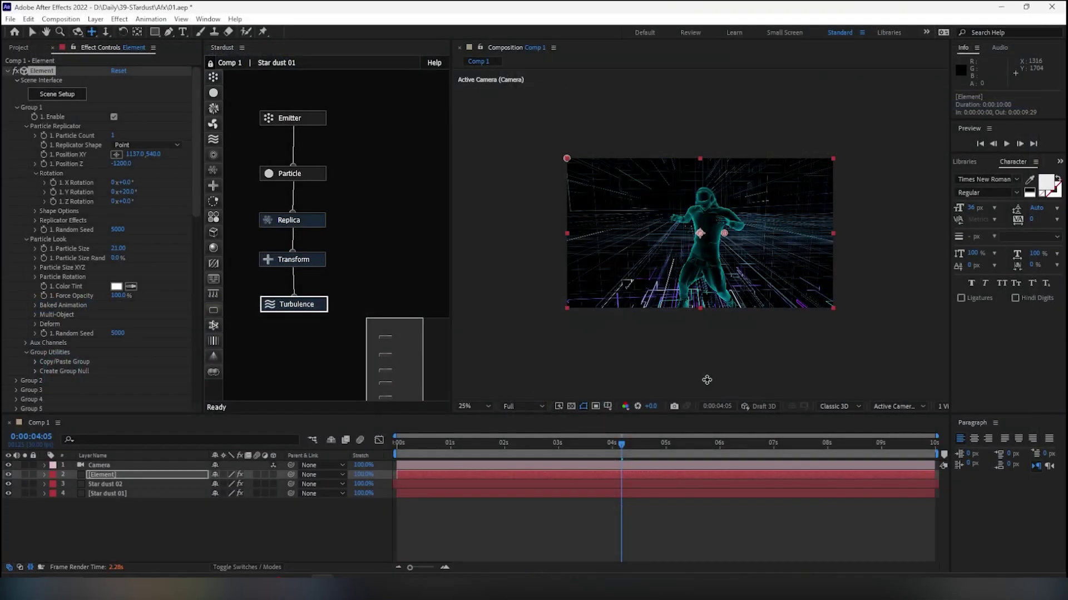
click(162, 473)
click(61, 94)
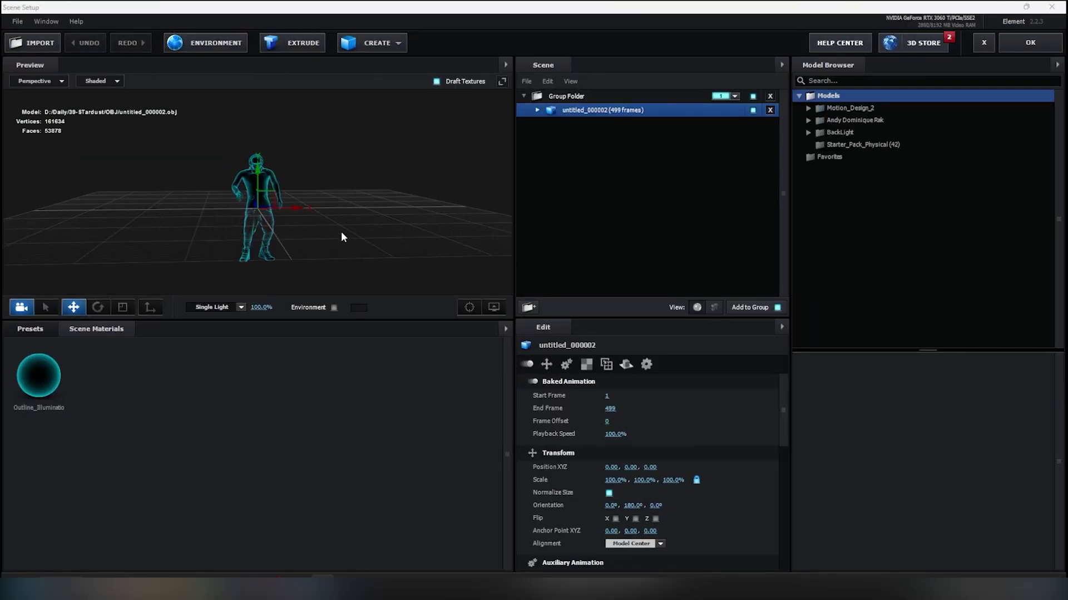
click(373, 47)
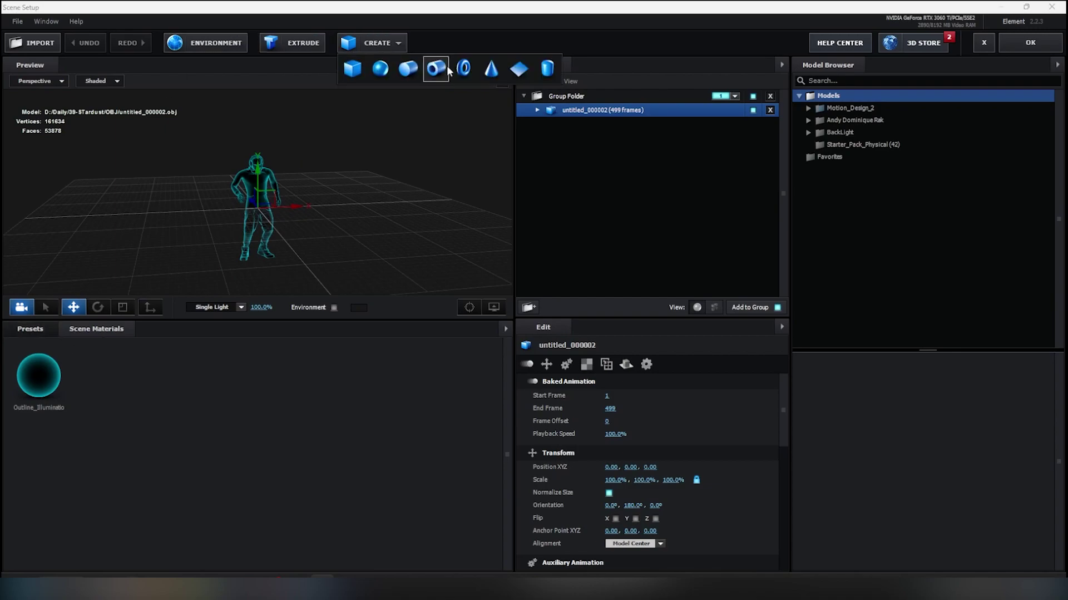
Add a Plane below the dancer's feet and scale it to 1405.7%, 100%, 1968.4%
click(515, 71)
mouse_move(350, 248)
mouse_down()
mouse_move(268, 173)
mouse_move(261, 247)
mouse_move(274, 155)
mouse_move(255, 134)
mouse_move(251, 144)
mouse_up()
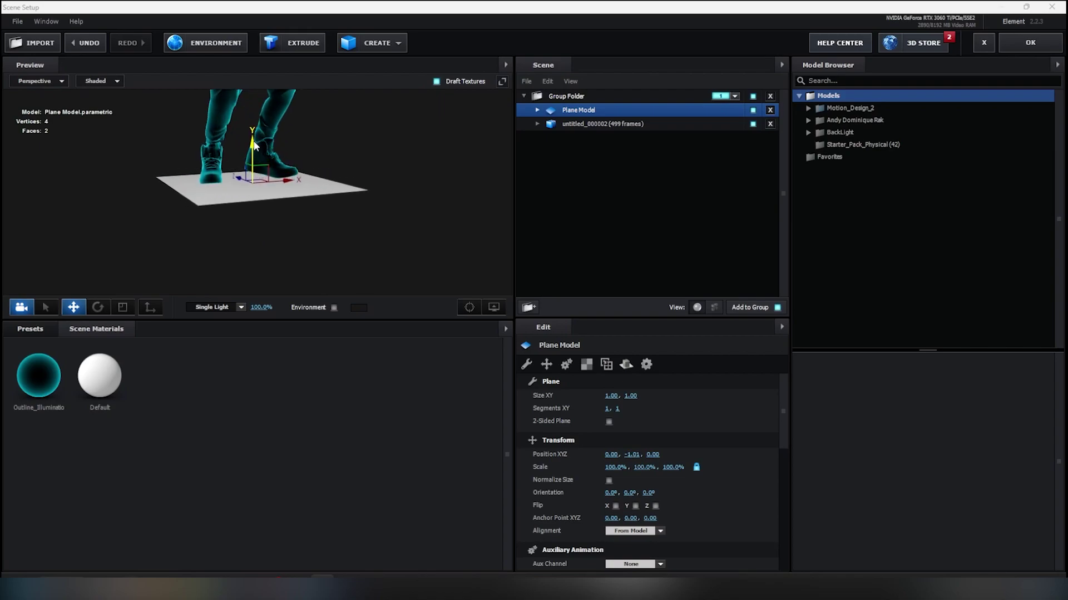
drag(348, 186, 268, 249)
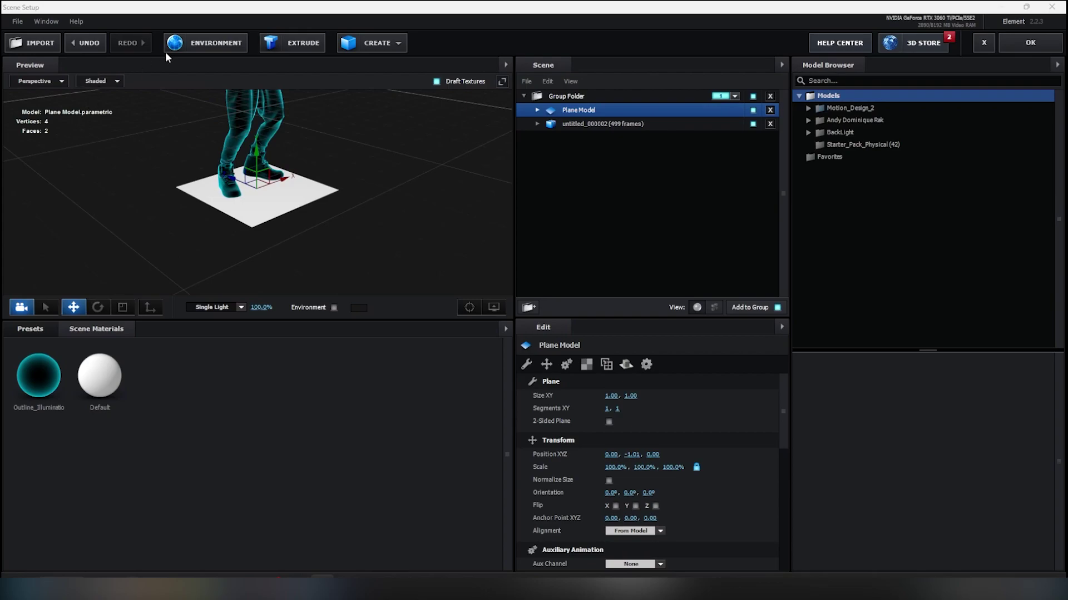
click(122, 307)
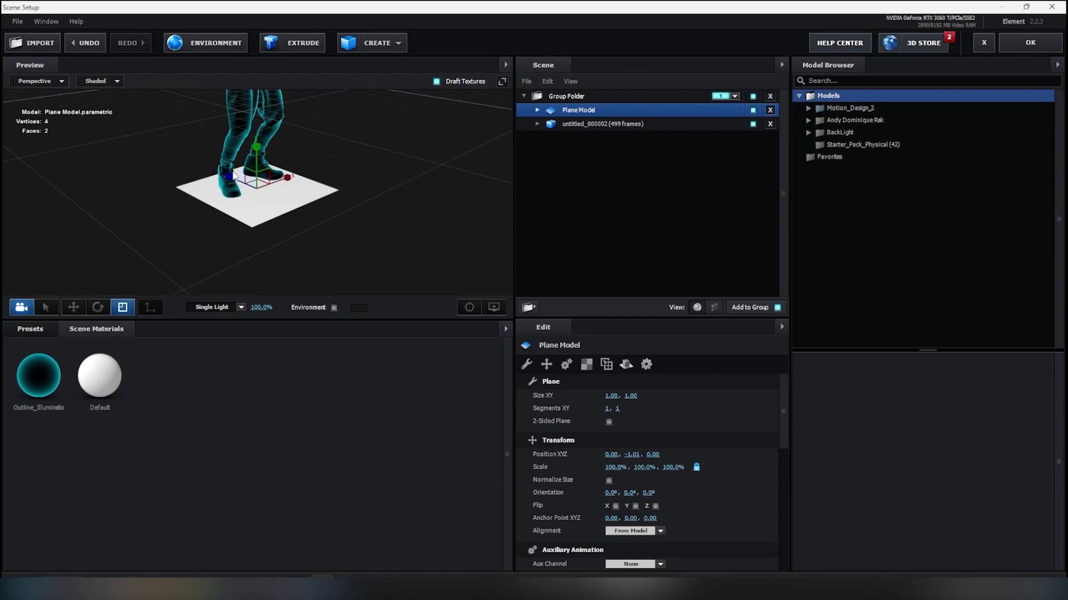
mouse_move(234, 175)
mouse_down()
mouse_move(326, 167)
mouse_move(310, 225)
mouse_up()
scroll(328, 168, down, 3)
drag(297, 185, 356, 185)
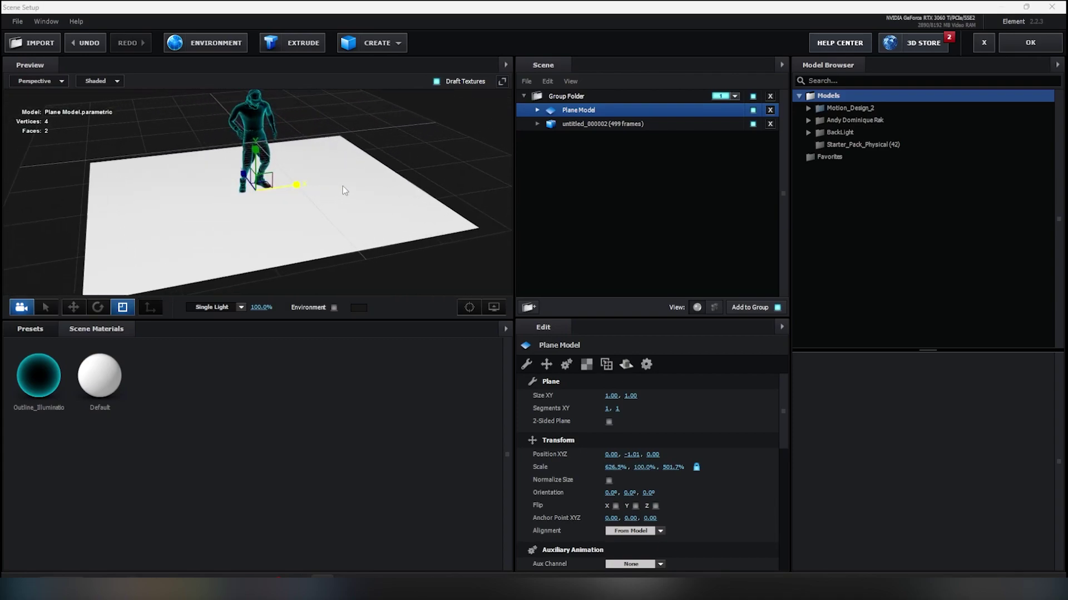
mouse_move(243, 178)
mouse_down()
mouse_move(281, 160)
mouse_move(451, 186)
mouse_up()
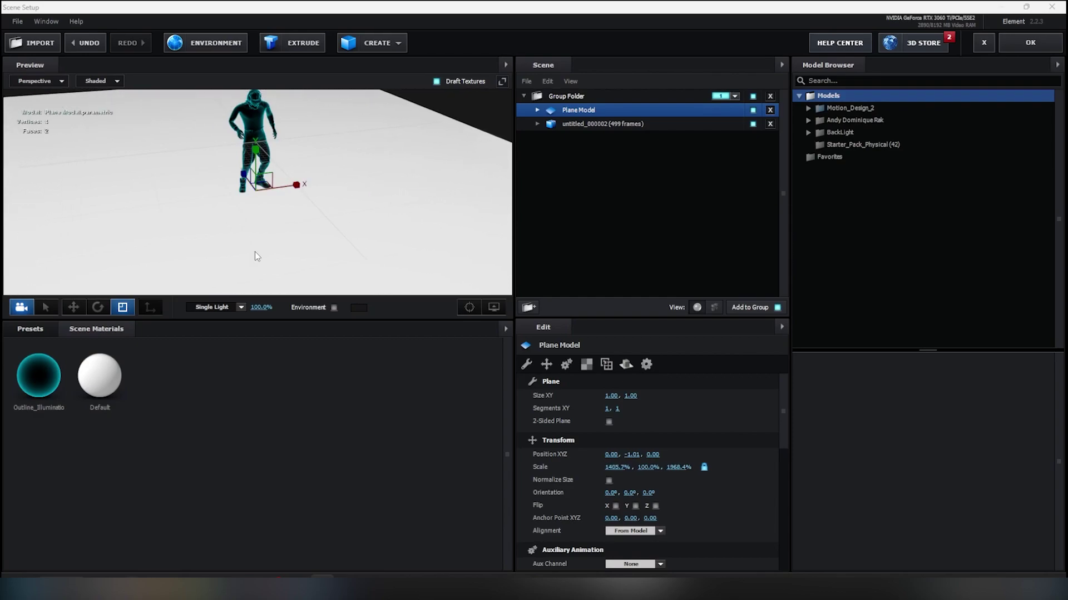
Apply the Physical Chrome material from the preset library to the floor plane
click(30, 329)
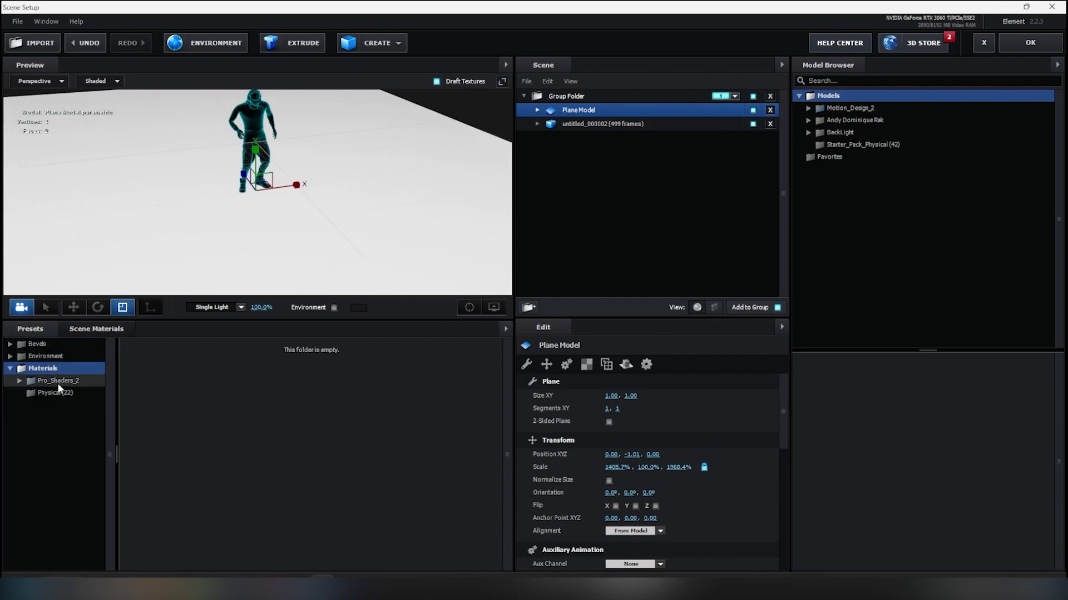
click(62, 405)
click(63, 441)
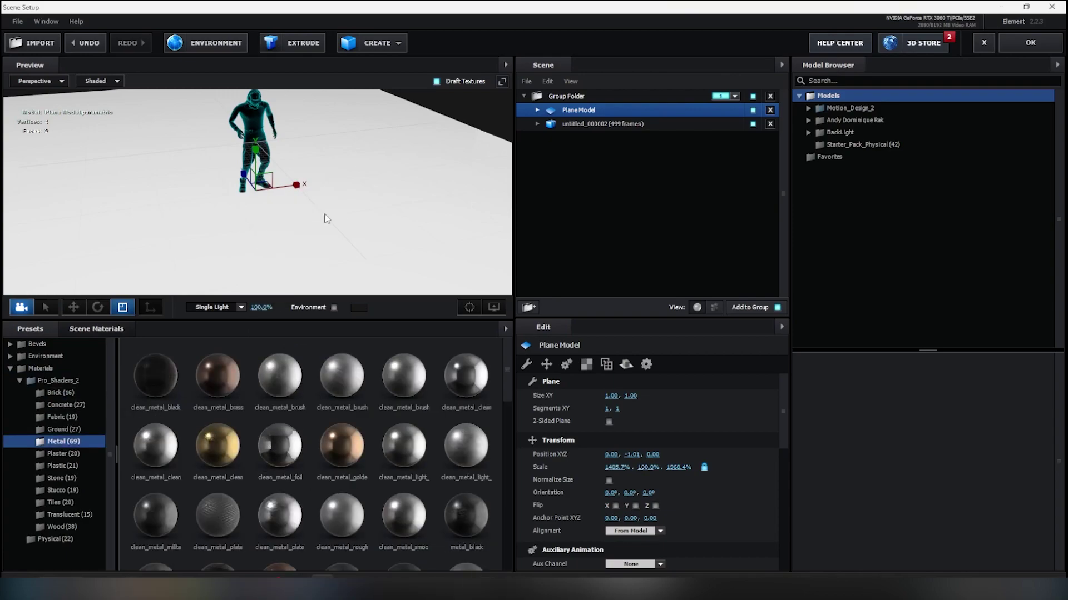
drag(267, 443, 324, 217)
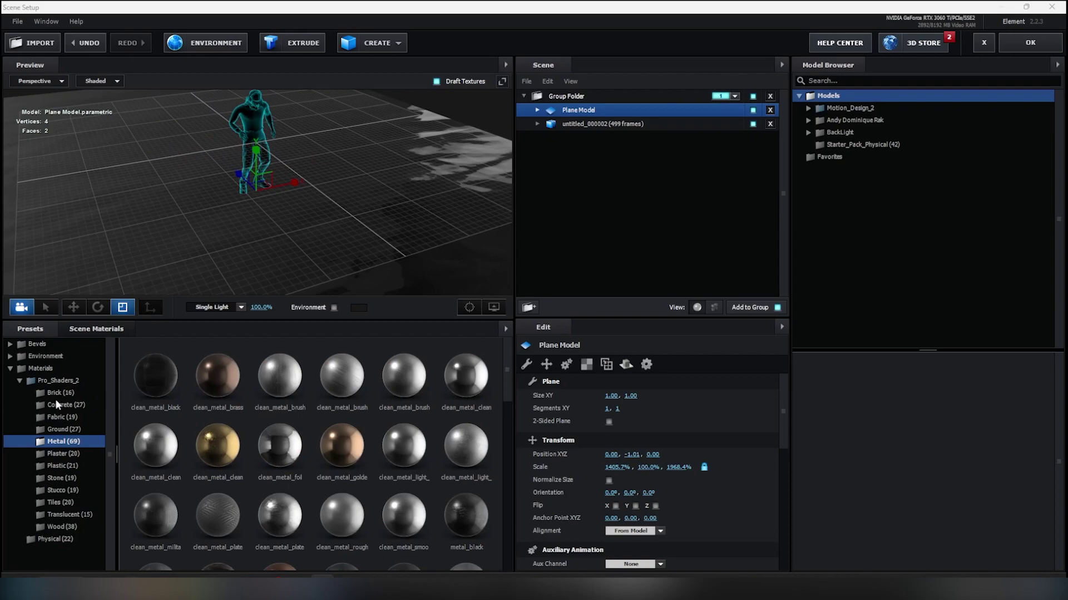
click(34, 380)
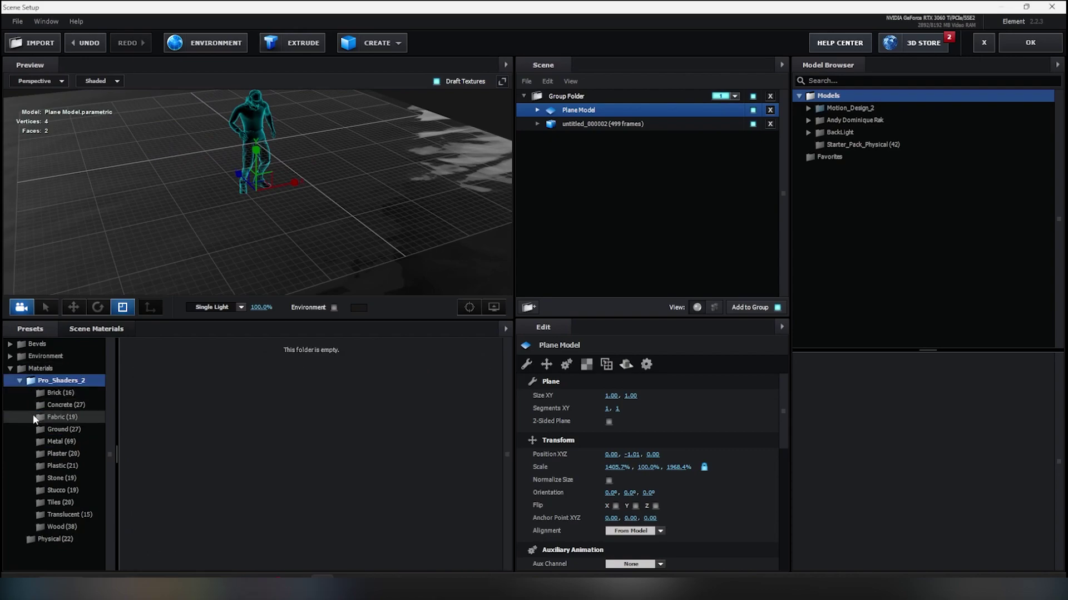
click(47, 540)
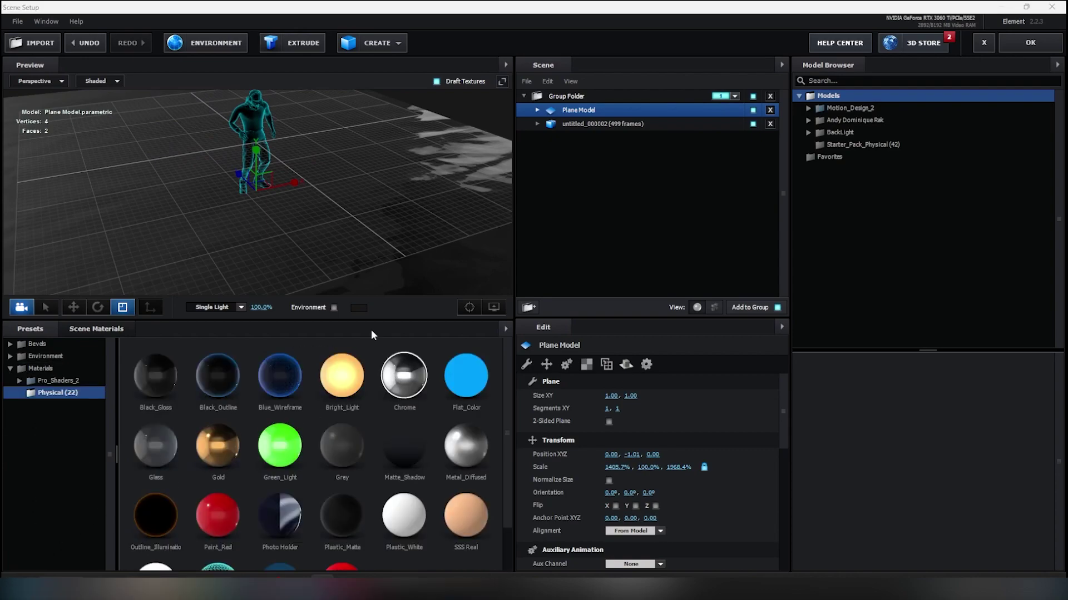
mouse_move(346, 222)
mouse_down()
mouse_move(322, 219)
mouse_move(368, 207)
mouse_up()
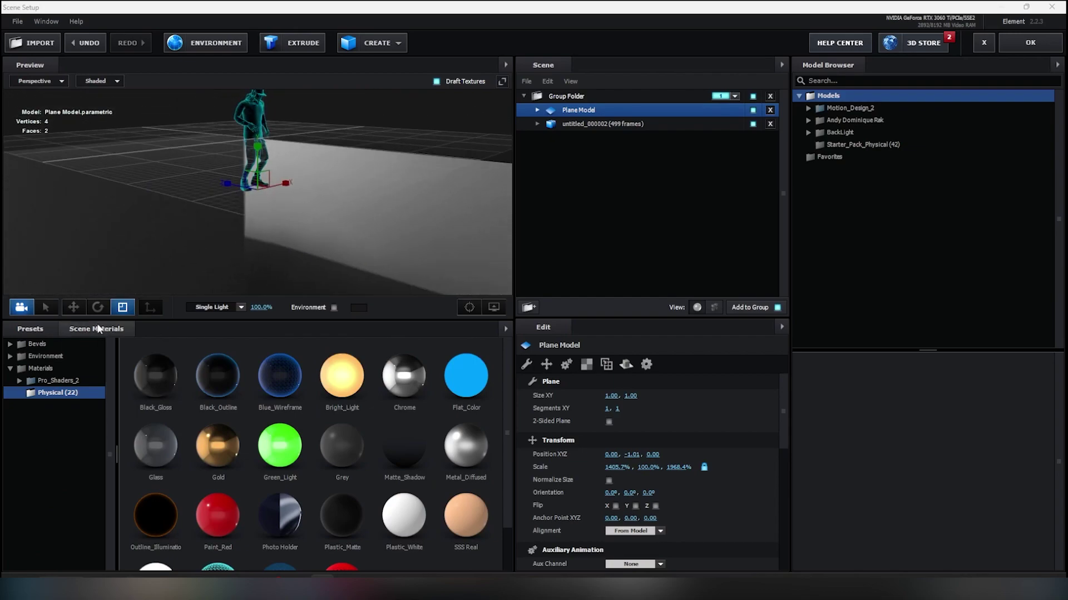
Remove unused scene materials and enable Matte Shadow and Matte Reflection on Chrome
click(98, 329)
right_click(215, 444)
click(250, 463)
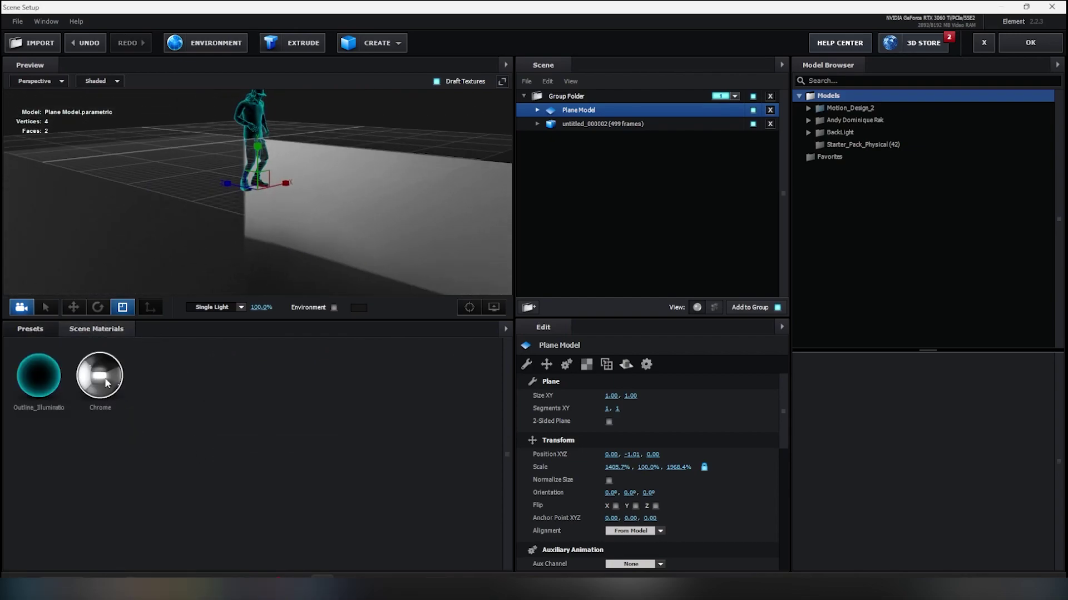
click(100, 375)
click(686, 364)
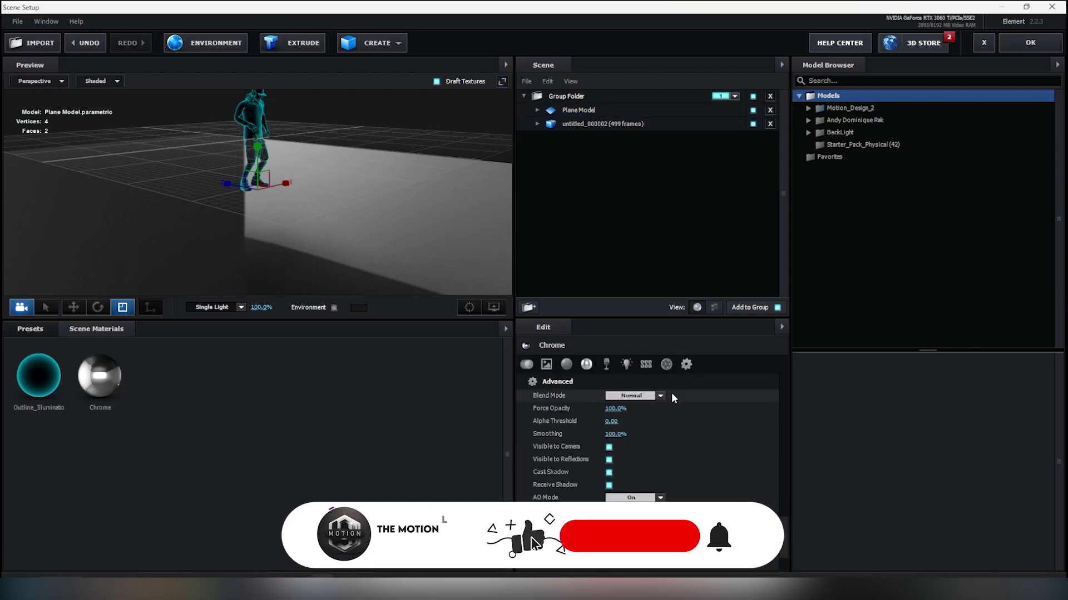
scroll(571, 456, down, 2)
scroll(571, 456, down, 1)
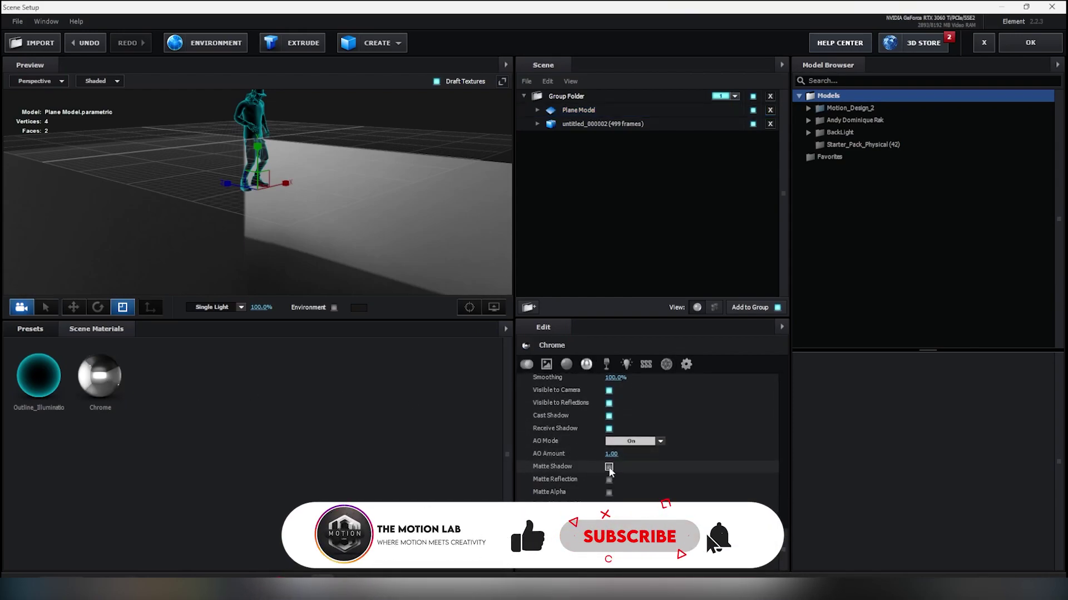
click(609, 467)
click(609, 479)
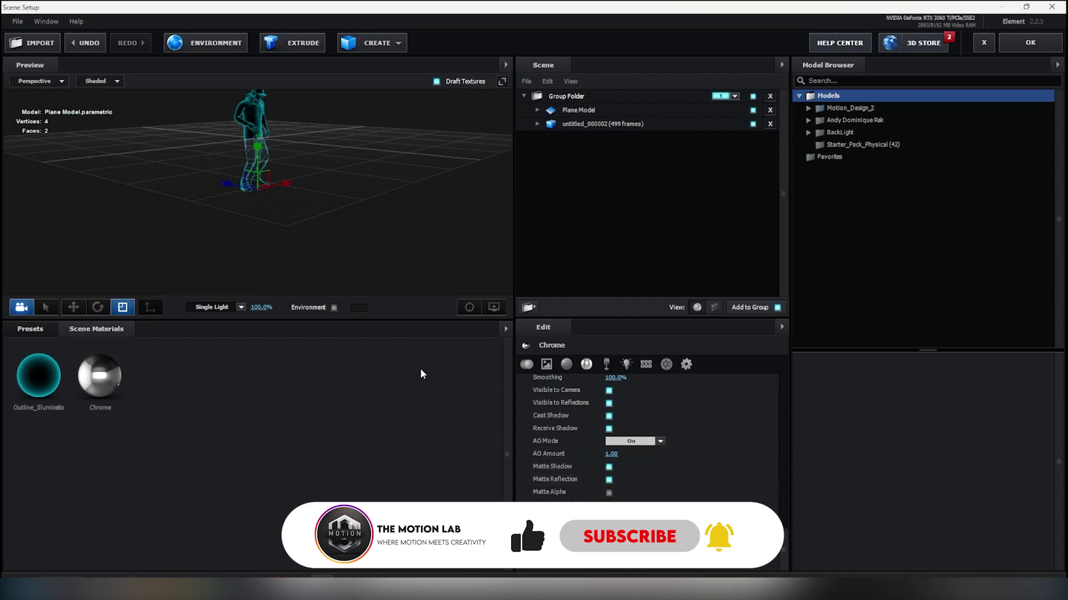
Set the Plane Model's reflect mode to Mirror Surface
click(595, 125)
click(581, 110)
click(627, 364)
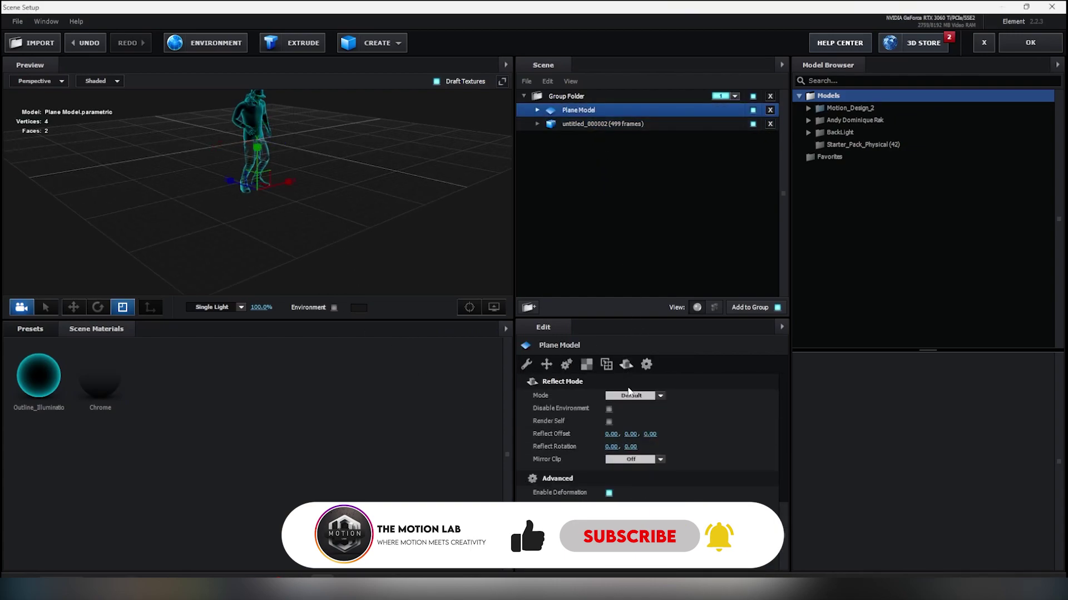
click(632, 396)
click(639, 434)
mouse_move(345, 242)
mouse_down()
mouse_move(307, 228)
mouse_move(446, 267)
mouse_up()
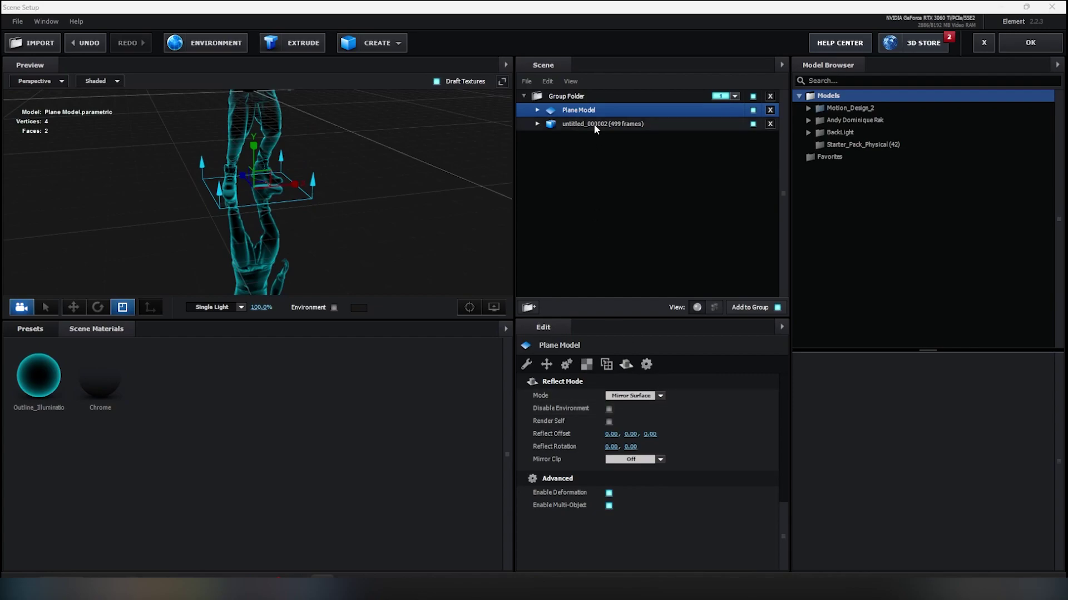
Lower the Chrome material's Force Opacity to 37% and apply the scene
click(100, 378)
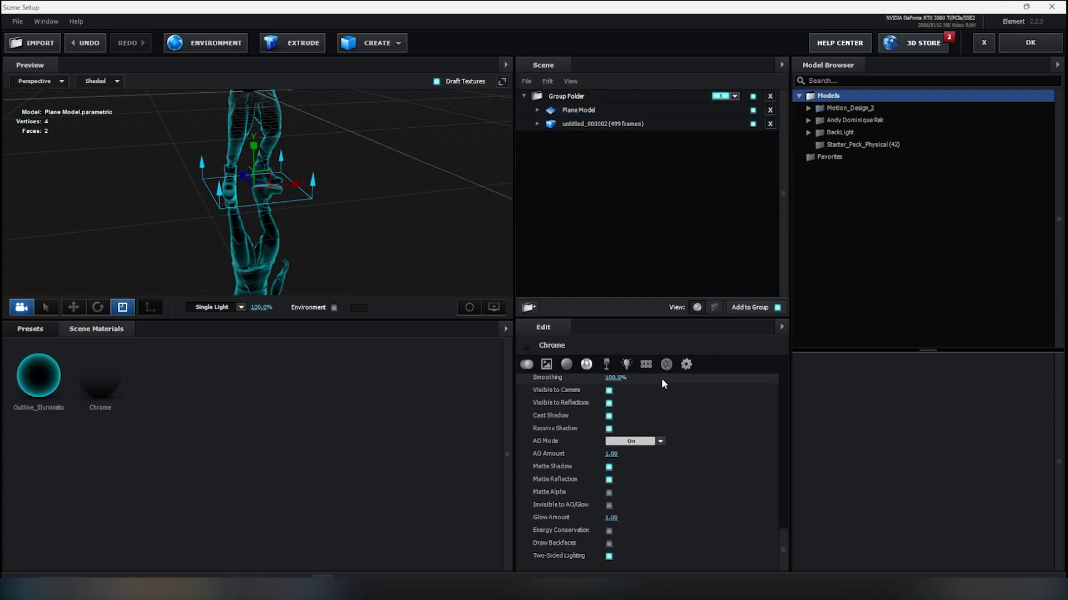
scroll(630, 405, up, 5)
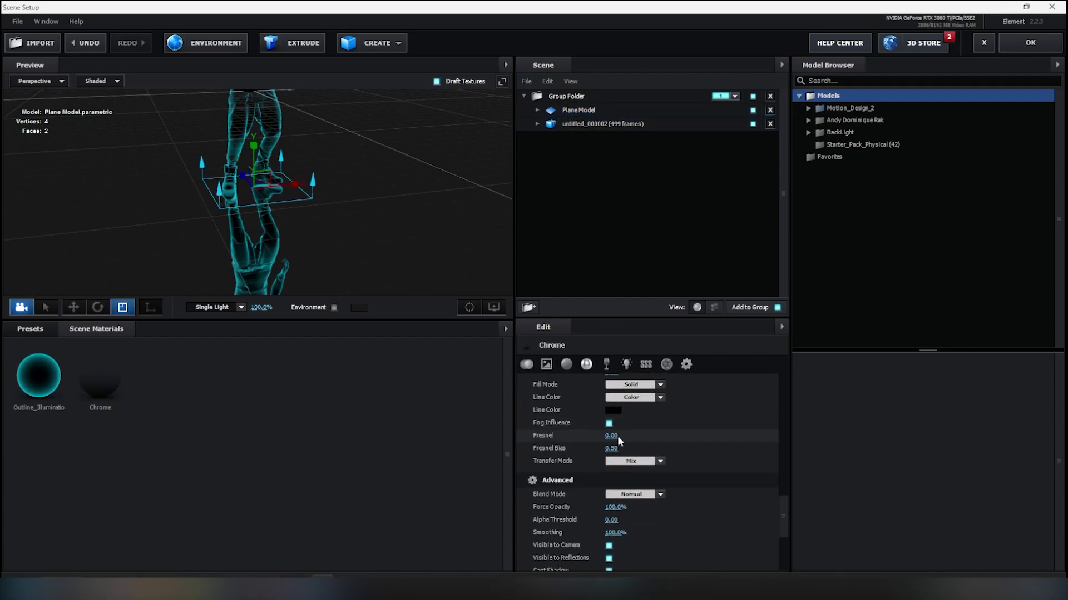
drag(612, 508, 571, 512)
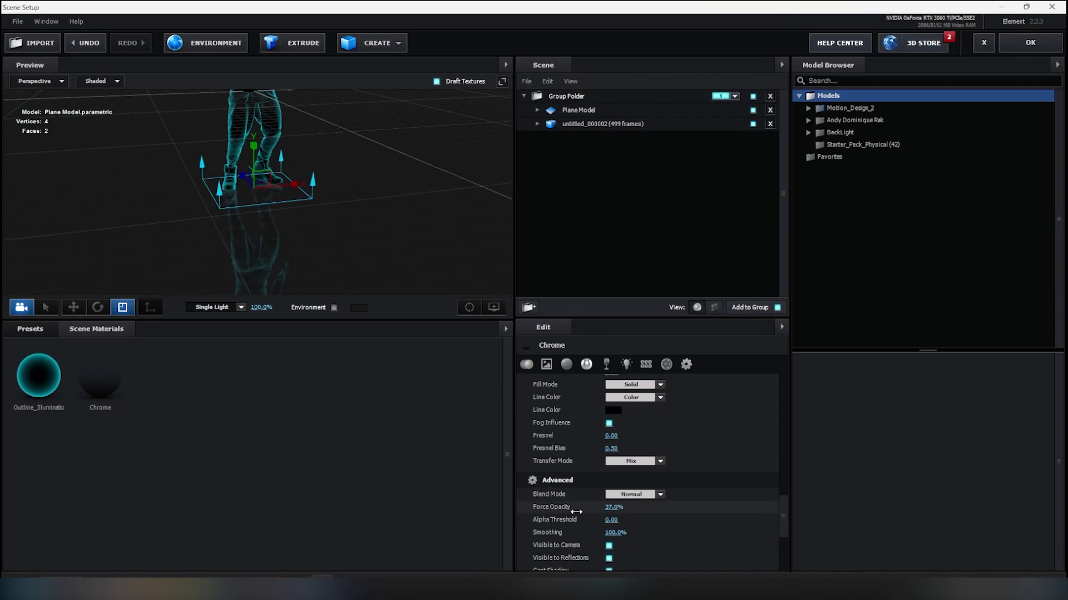
click(1030, 43)
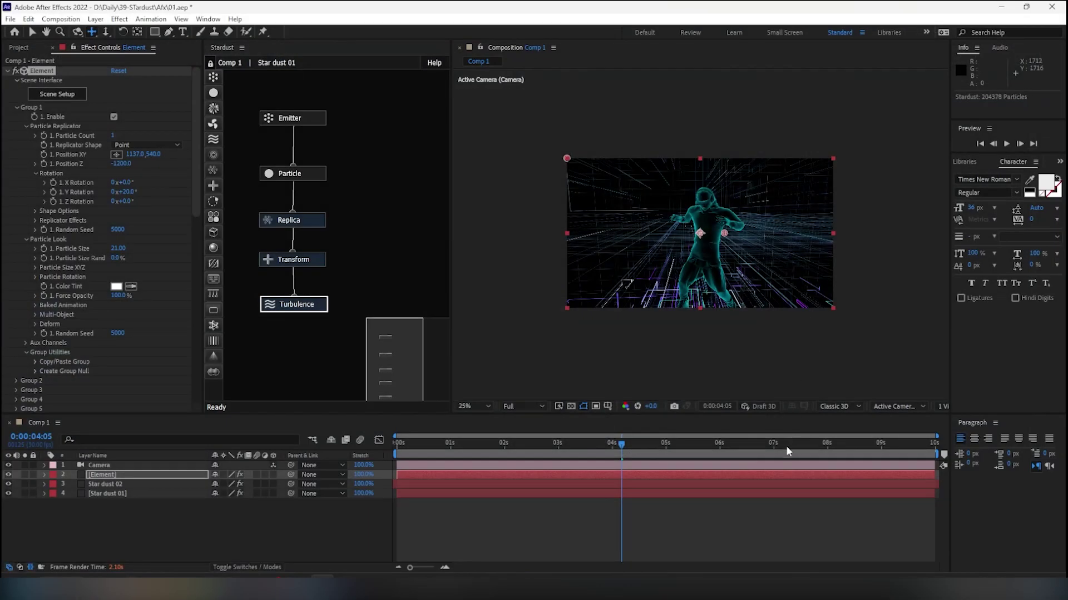
Scrub the move's end, then show the Camera's keyframes and jump to 0:00:09:01
drag(785, 450, 875, 447)
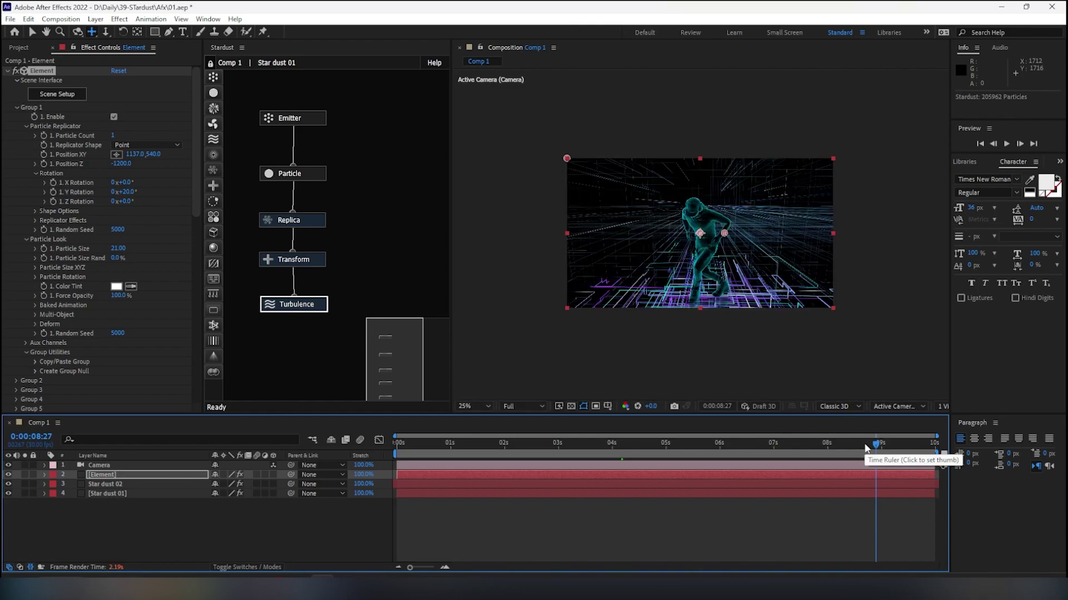
drag(866, 448, 800, 445)
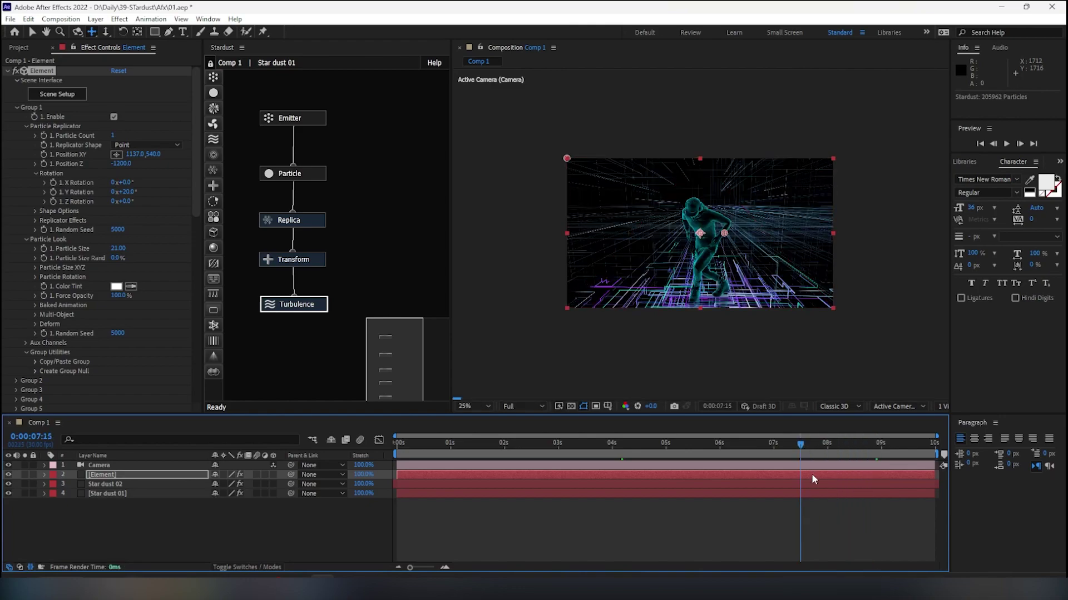
click(149, 467)
key(u)
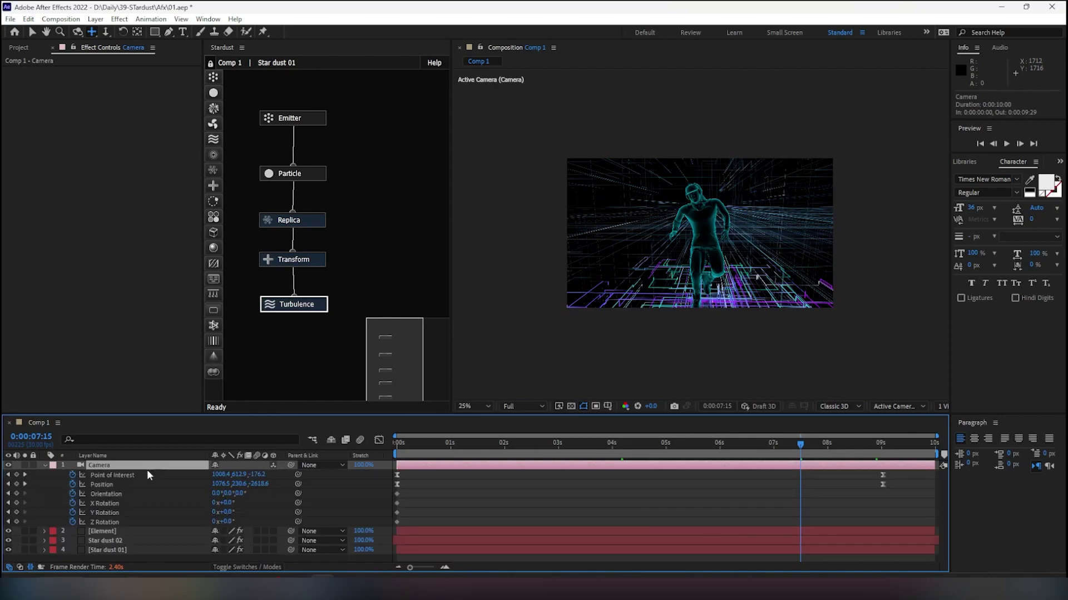
key(k)
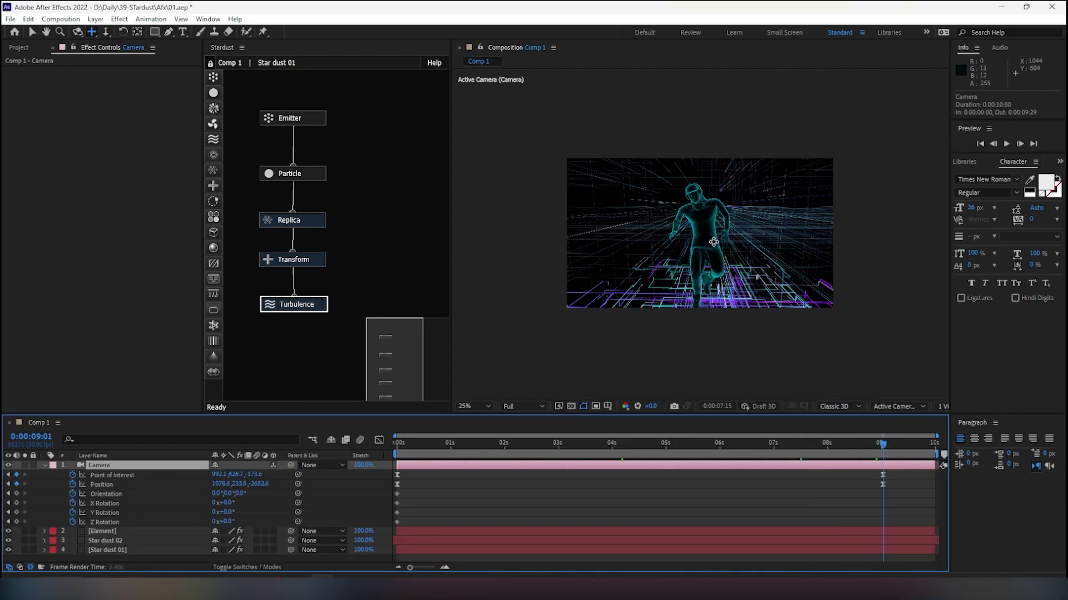
Pull the camera back and reframe it to Position 1111.4, 260.1, -3069.1
key(c)
drag(703, 229, 703, 243)
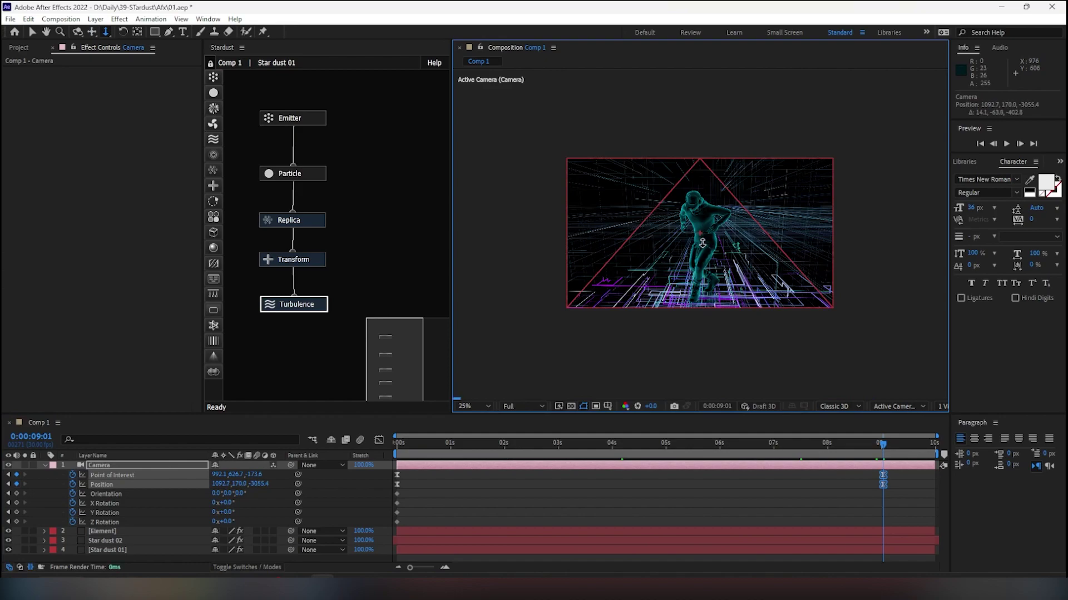
key(c)
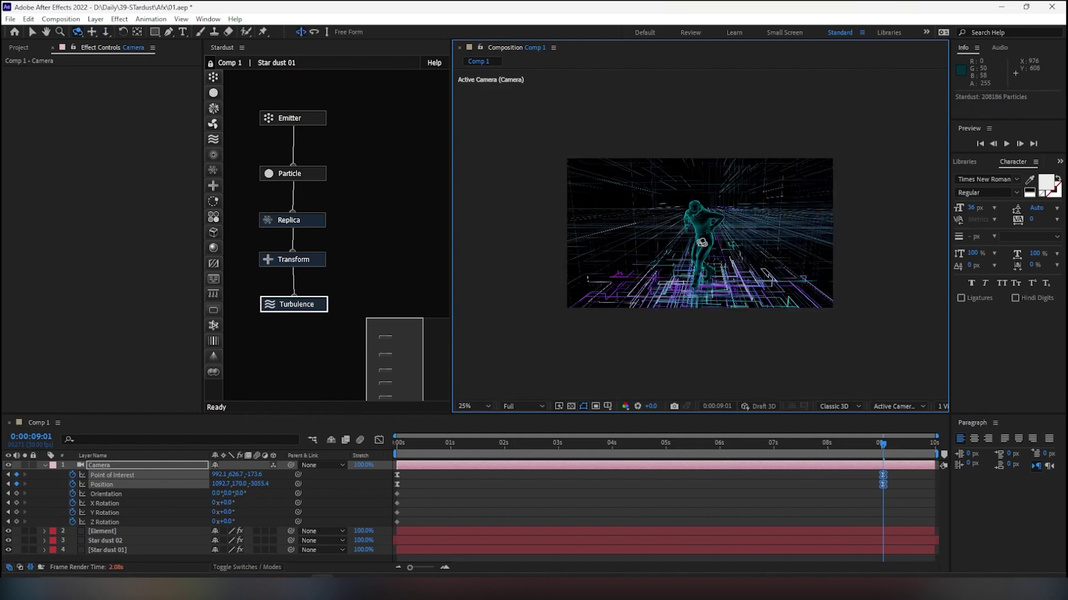
key(c)
drag(702, 243, 700, 238)
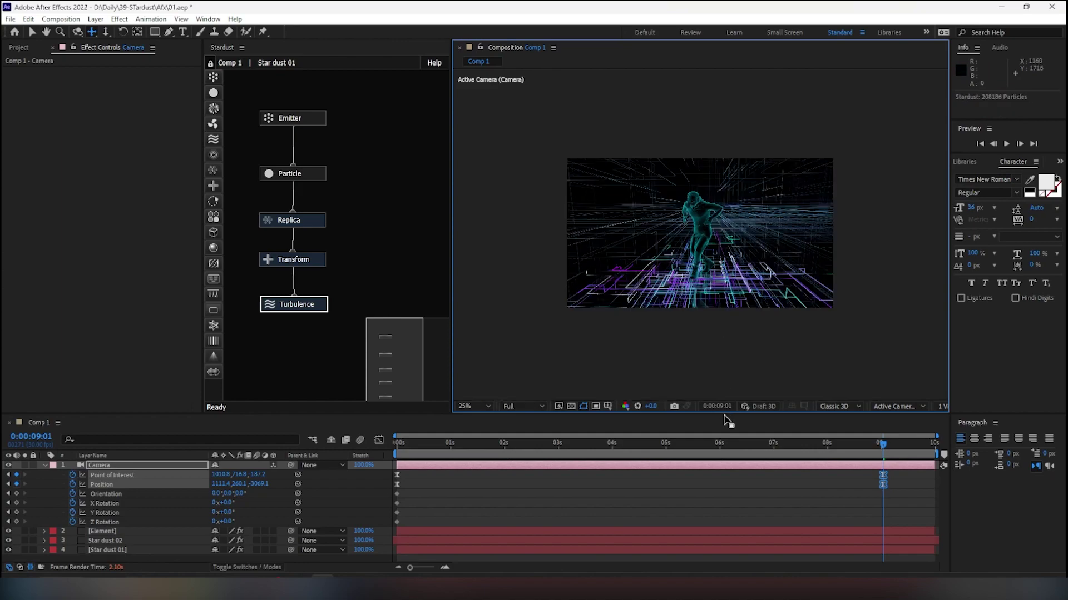
click(111, 531)
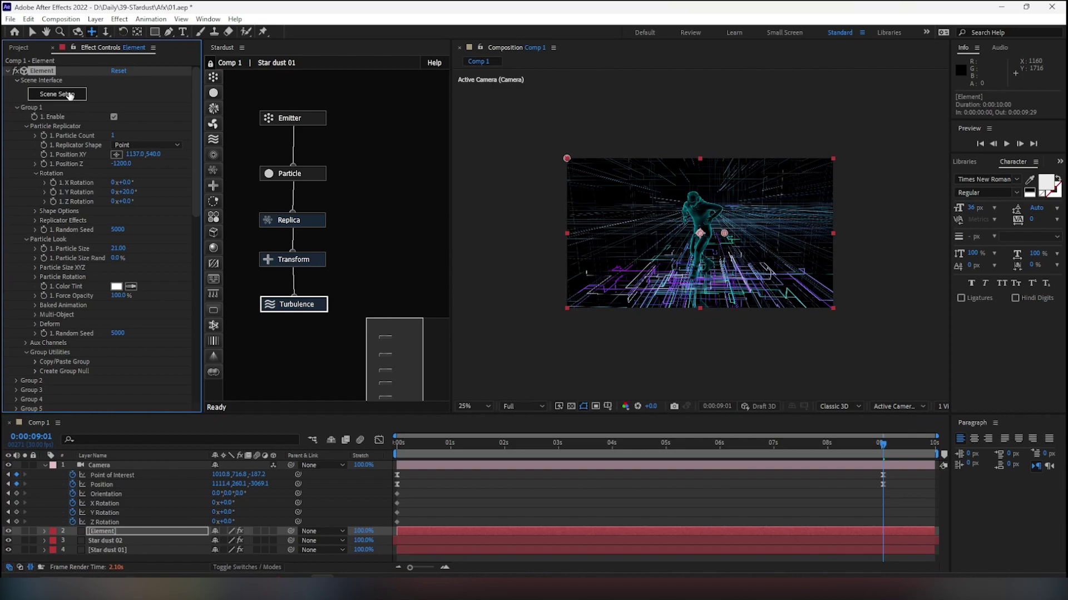
Raise the Chrome floor material's Force Opacity to 84% and apply the scene
click(69, 95)
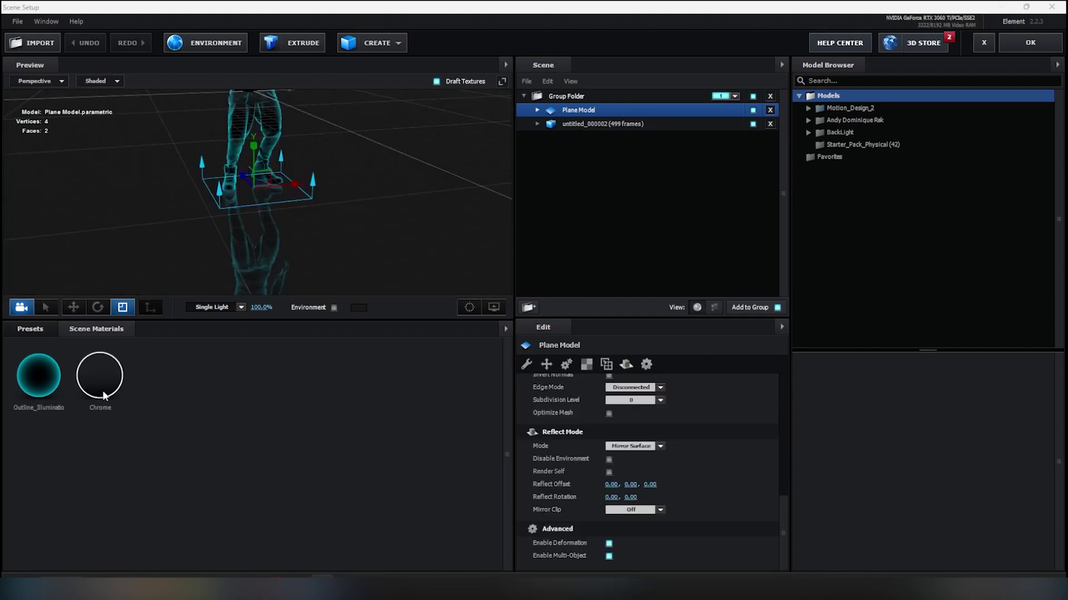
click(96, 412)
click(685, 365)
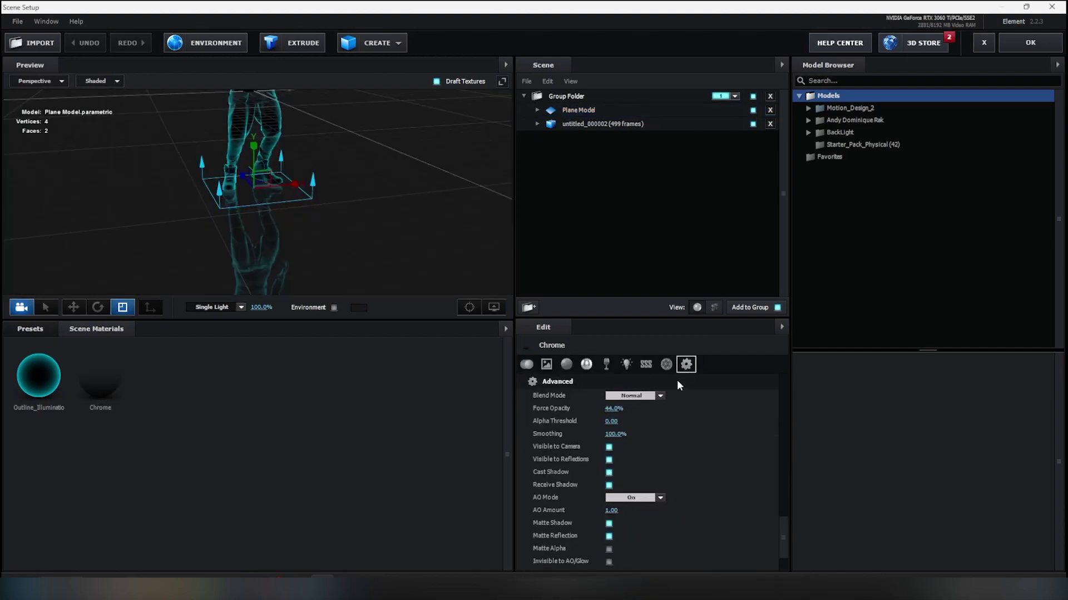
drag(618, 409, 633, 407)
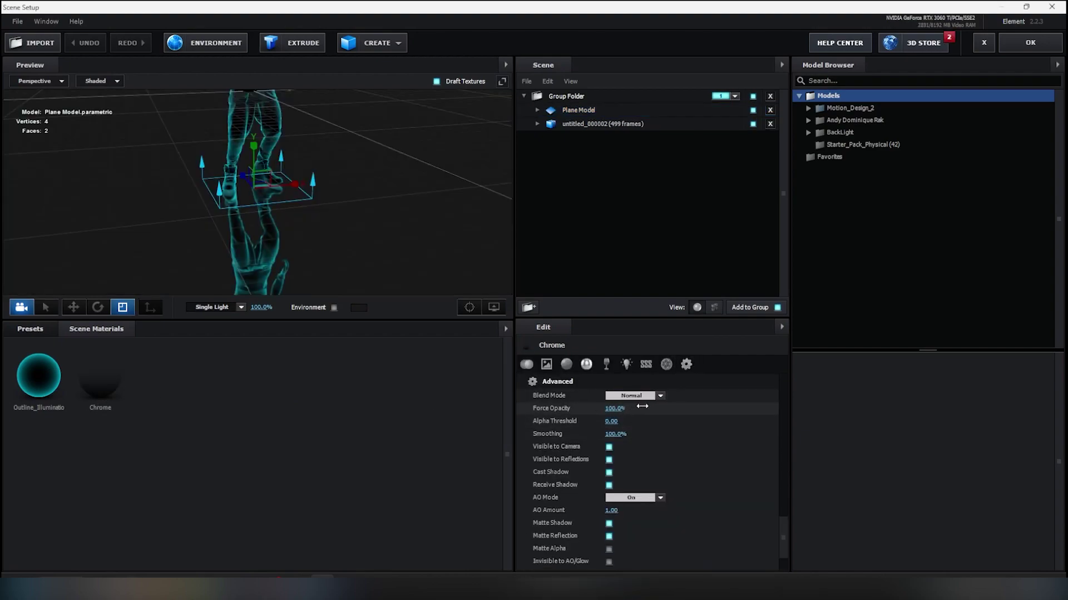
click(1030, 43)
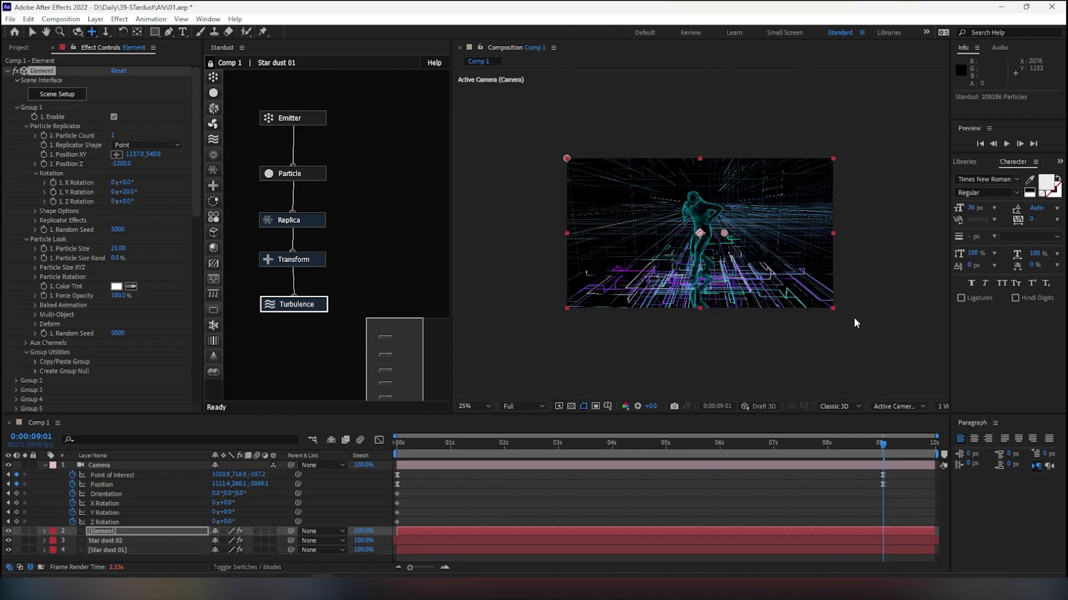
Collapse the Camera and create a solid named Particles above the Element layer
click(45, 465)
click(106, 475)
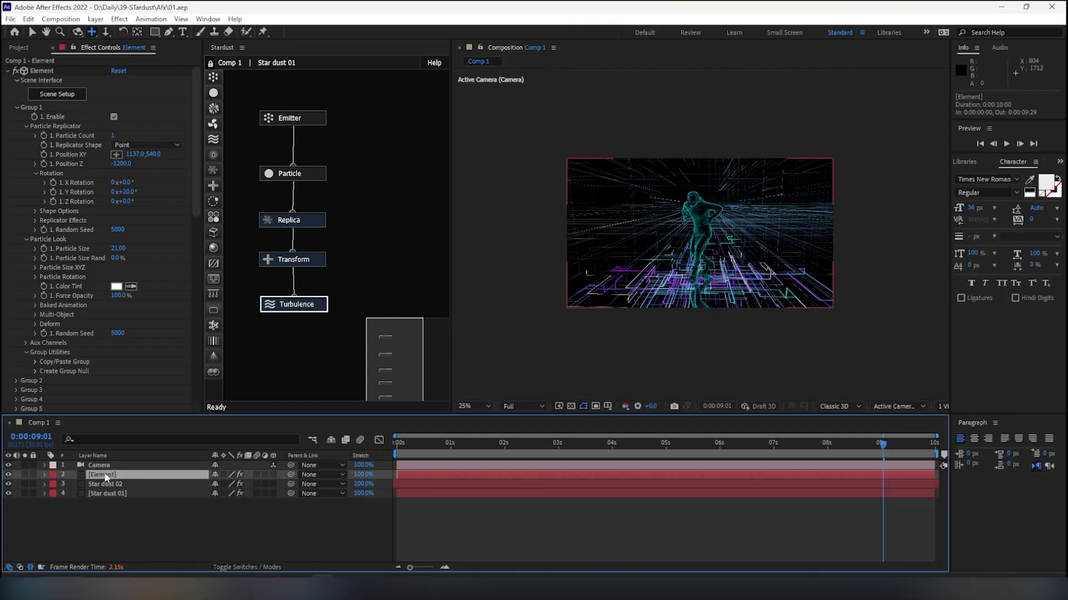
key(ctrl+y)
text(Par)
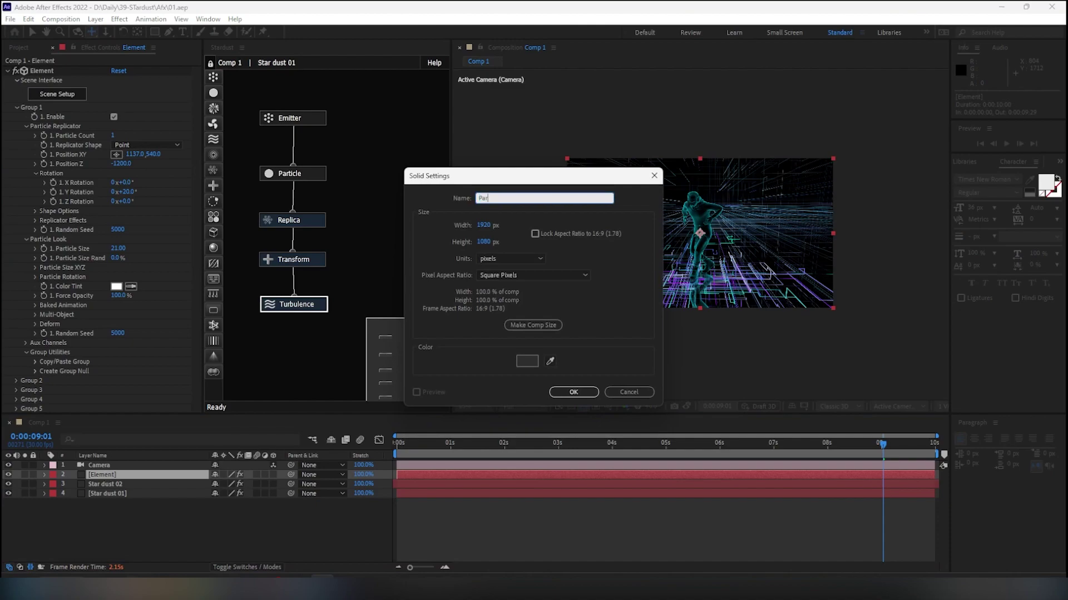
text(s)
key(Return)
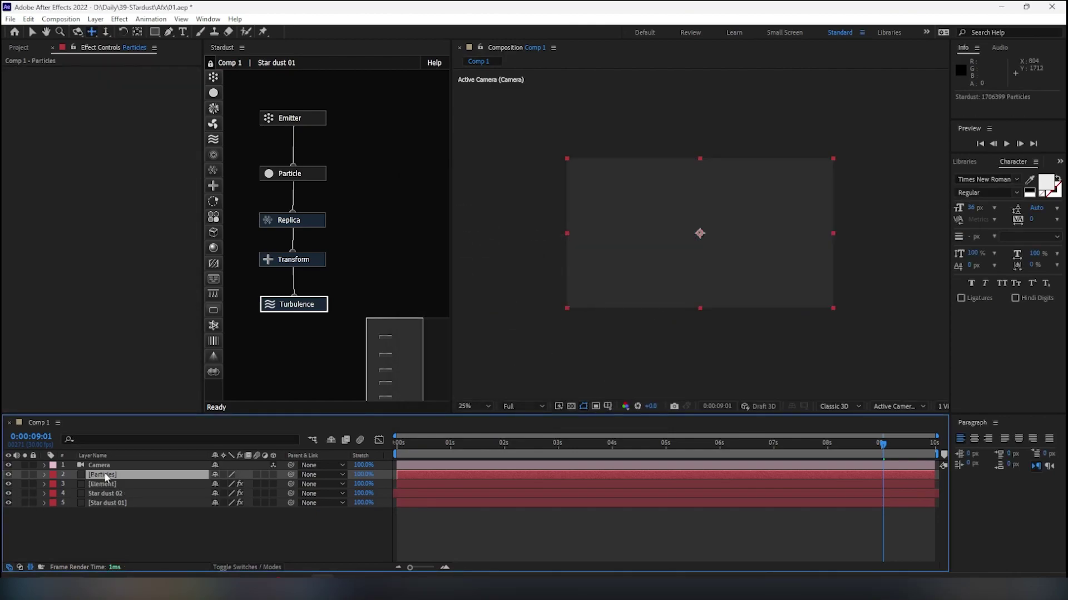
Search effects for 'part' and close the search without applying anything
key(ctrl+space)
text(part)
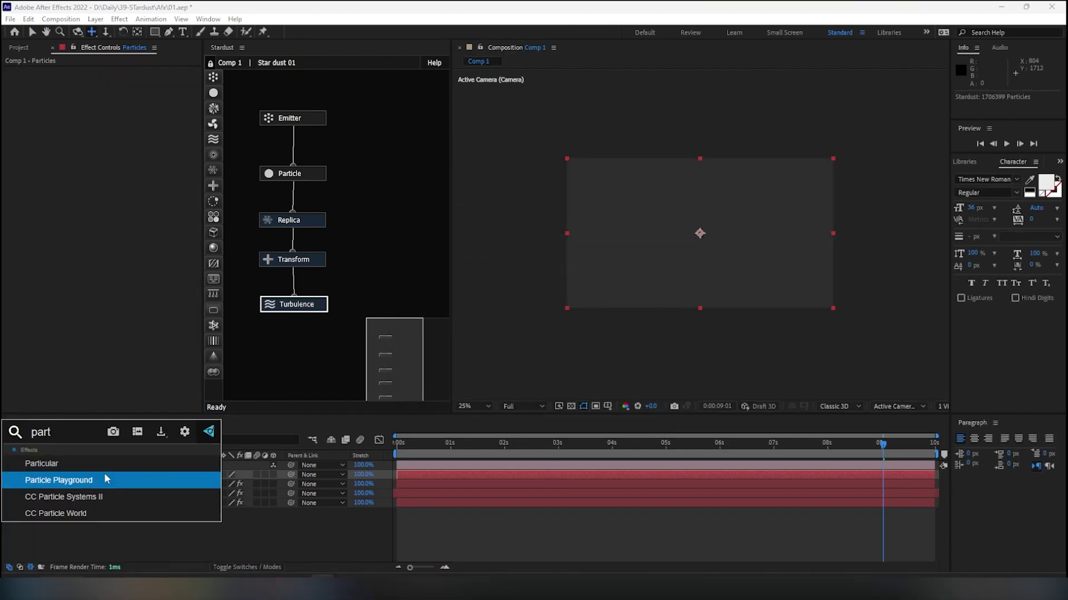
key(Return)
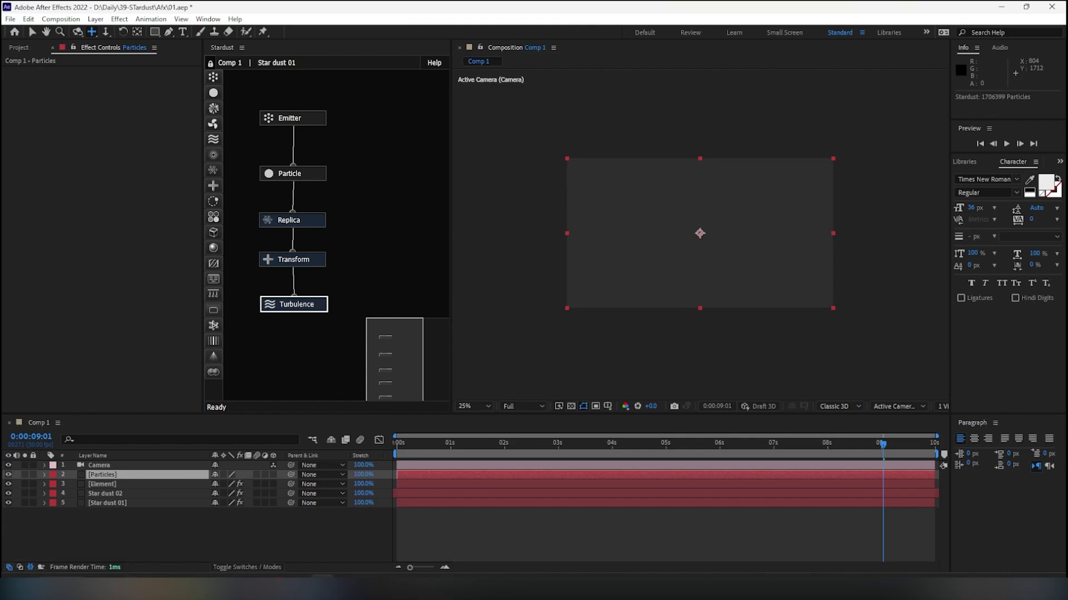
Select the Particles layer, keep the Box emitter type, and hide the figure and star dust layers
click(640, 442)
click(117, 477)
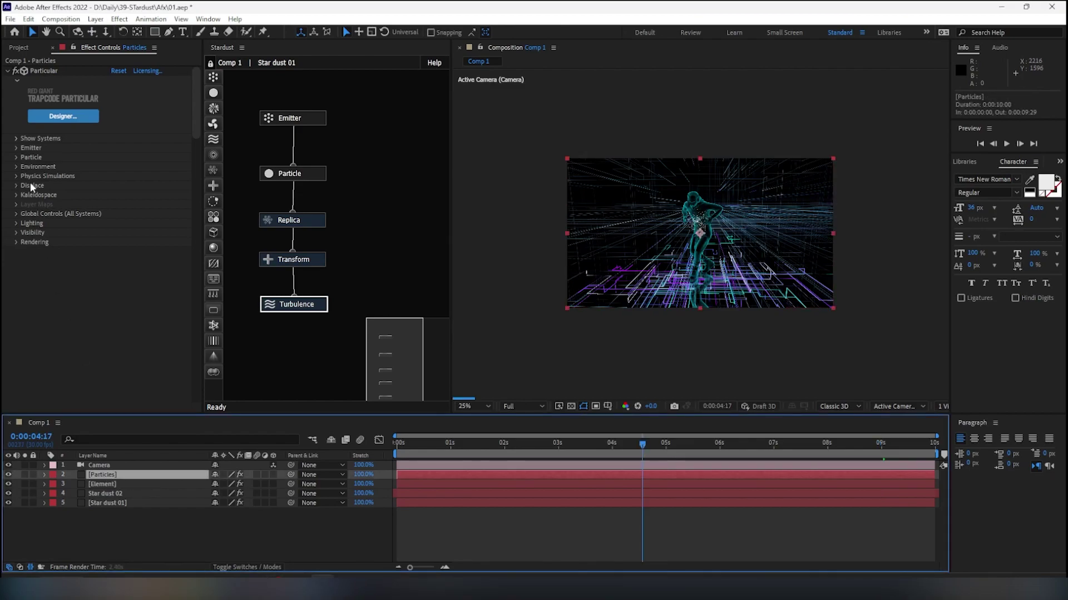
click(15, 149)
click(15, 149)
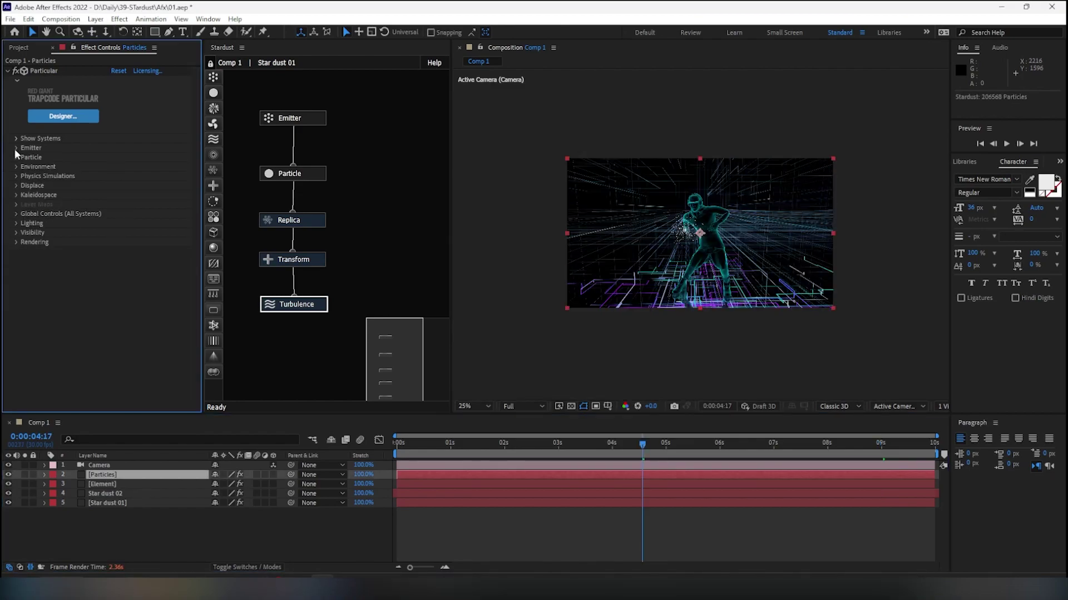
click(16, 148)
click(146, 157)
click(145, 181)
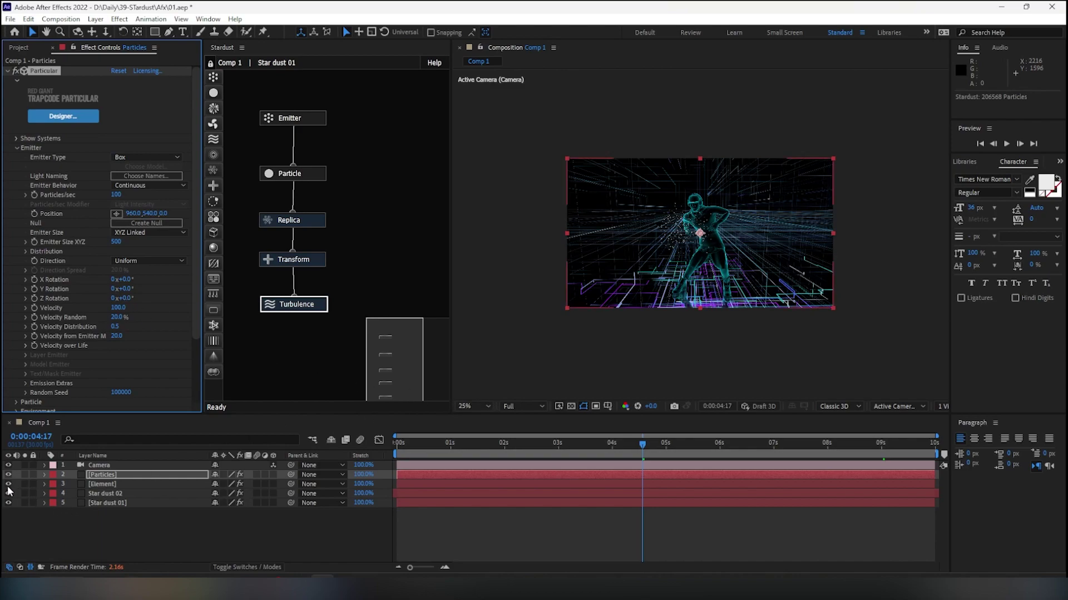
drag(9, 484, 8, 503)
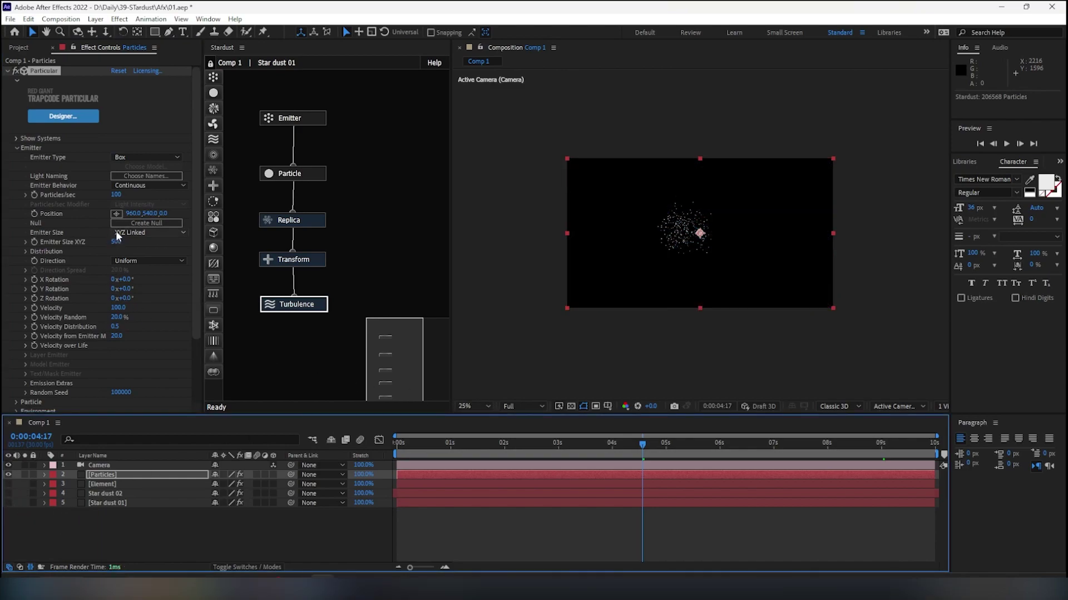
Set Emitter Velocity to 0 and Emitter Size to XYZ Individual
click(114, 307)
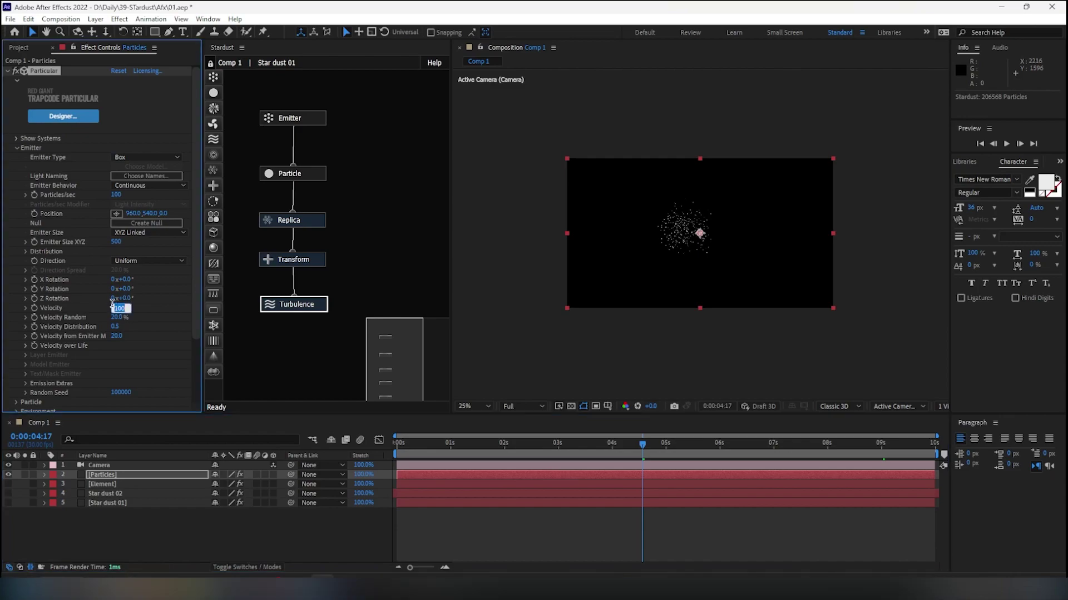
text(0)
key(Return)
click(128, 259)
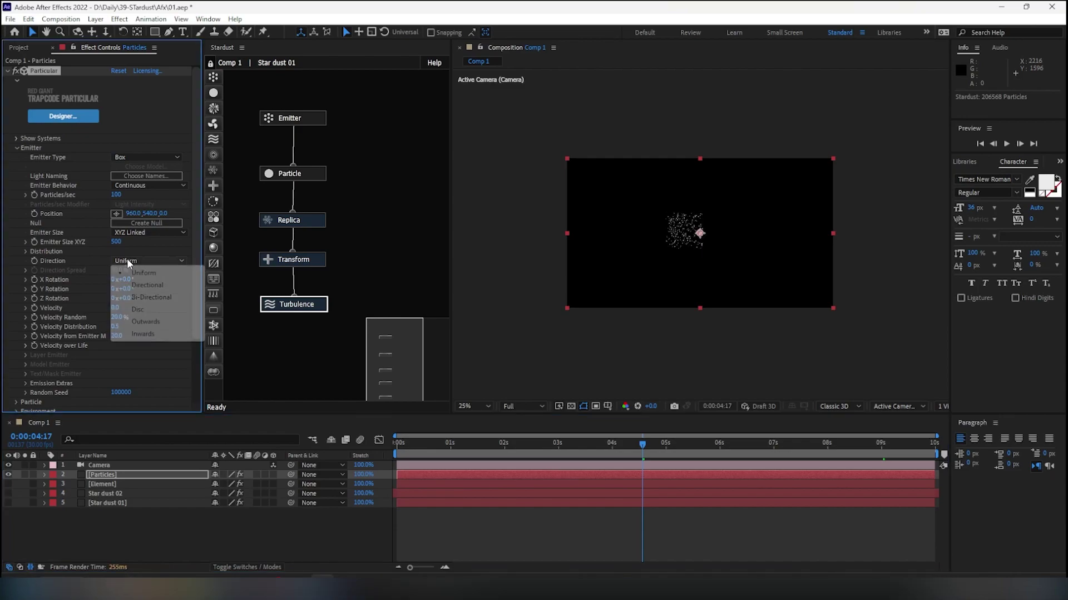
click(147, 232)
click(141, 258)
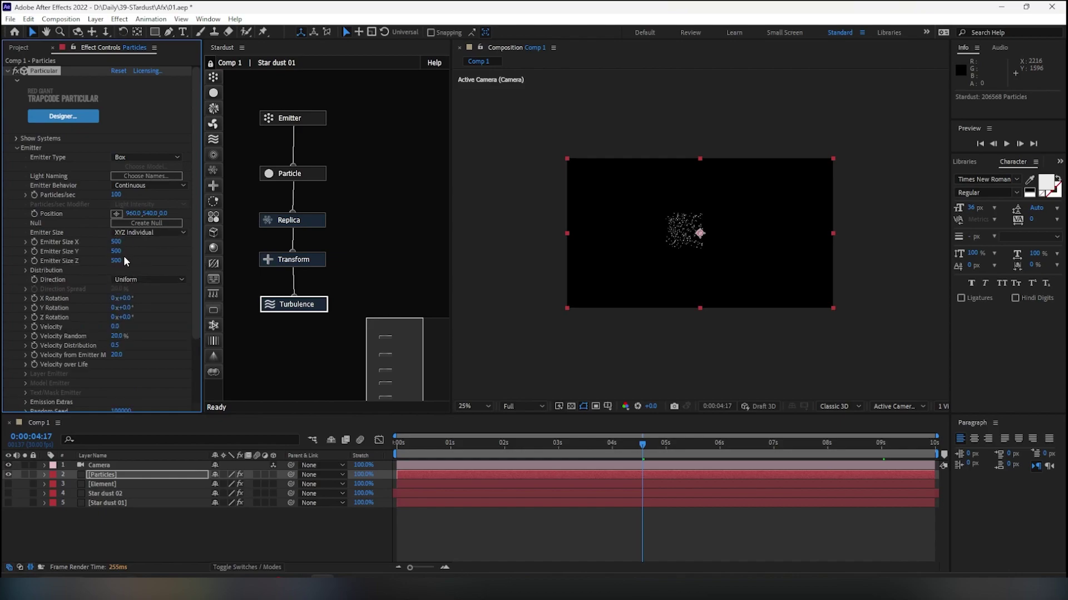
Scrub the emitter size to X 4129, Y 2107 and Z 4515
drag(119, 251, 267, 255)
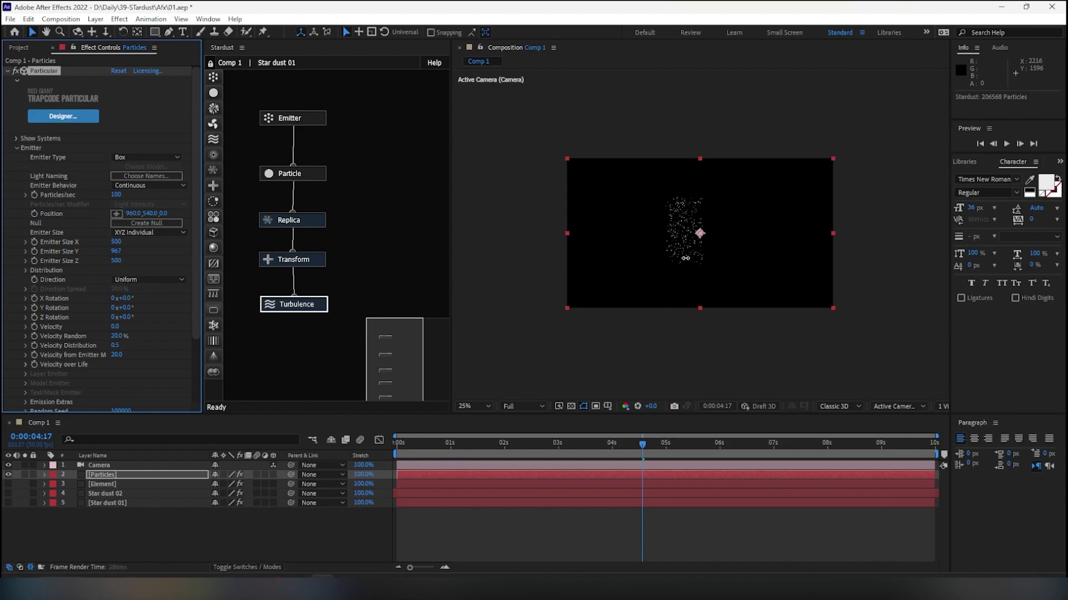
click(118, 242)
text(5000)
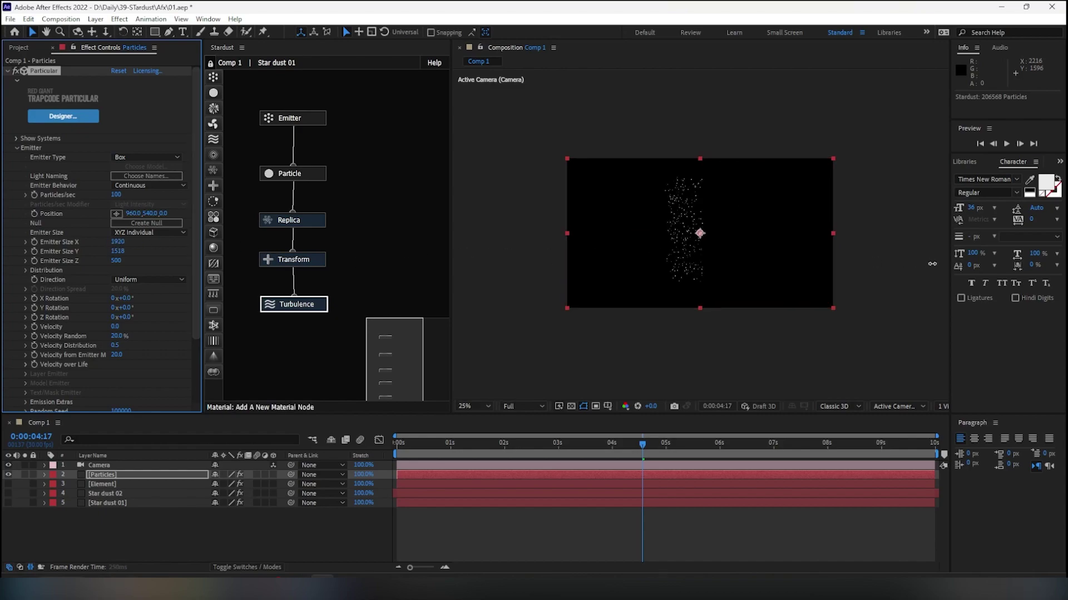
drag(932, 264, 932, 264)
drag(118, 242, 896, 274)
drag(117, 251, 448, 246)
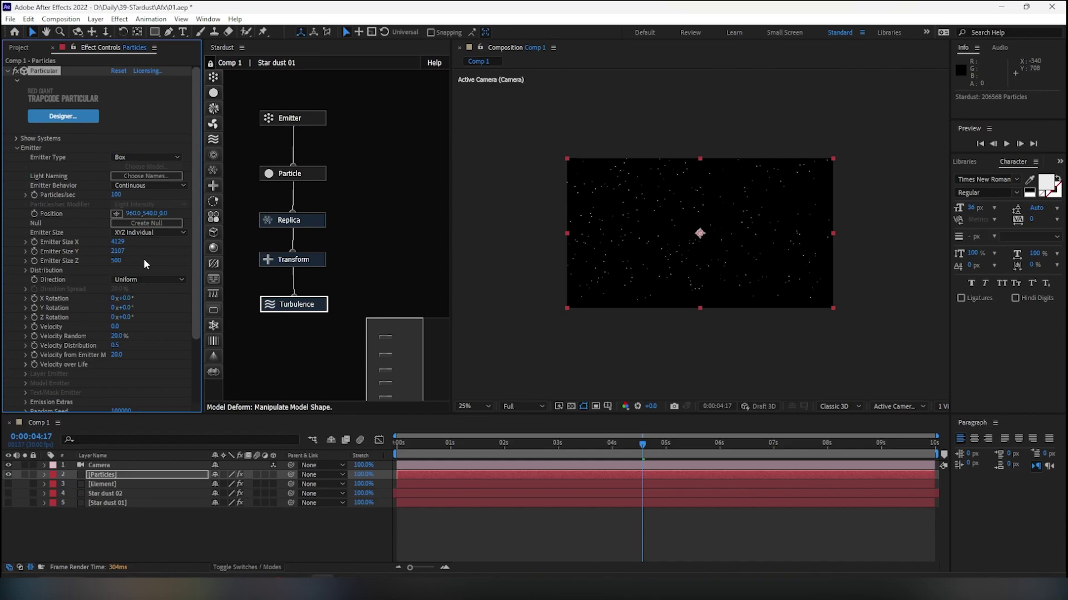
drag(116, 260, 980, 253)
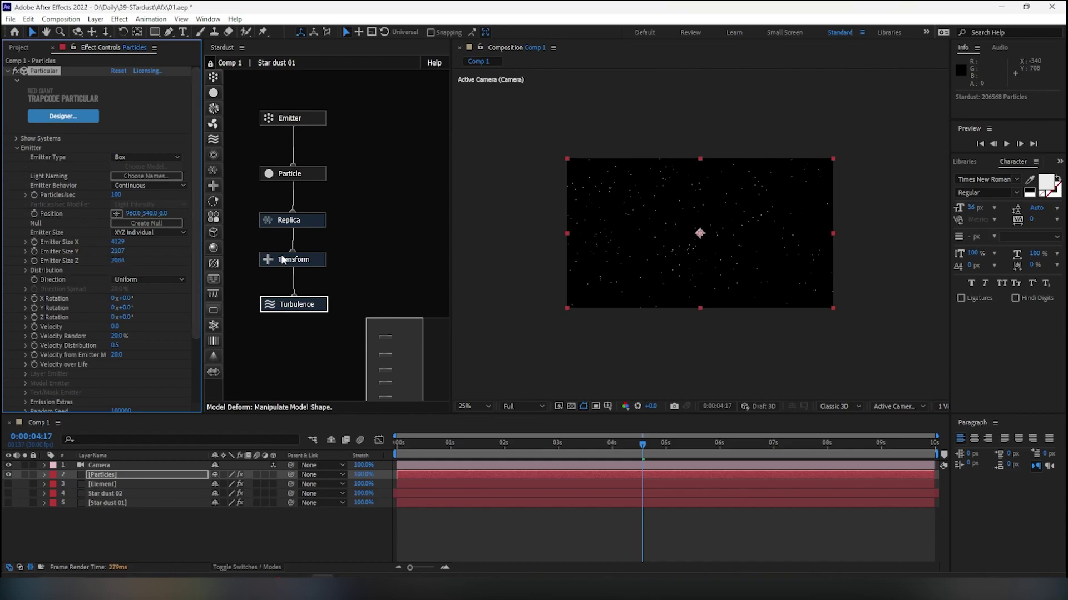
drag(117, 260, 908, 232)
drag(118, 260, 639, 257)
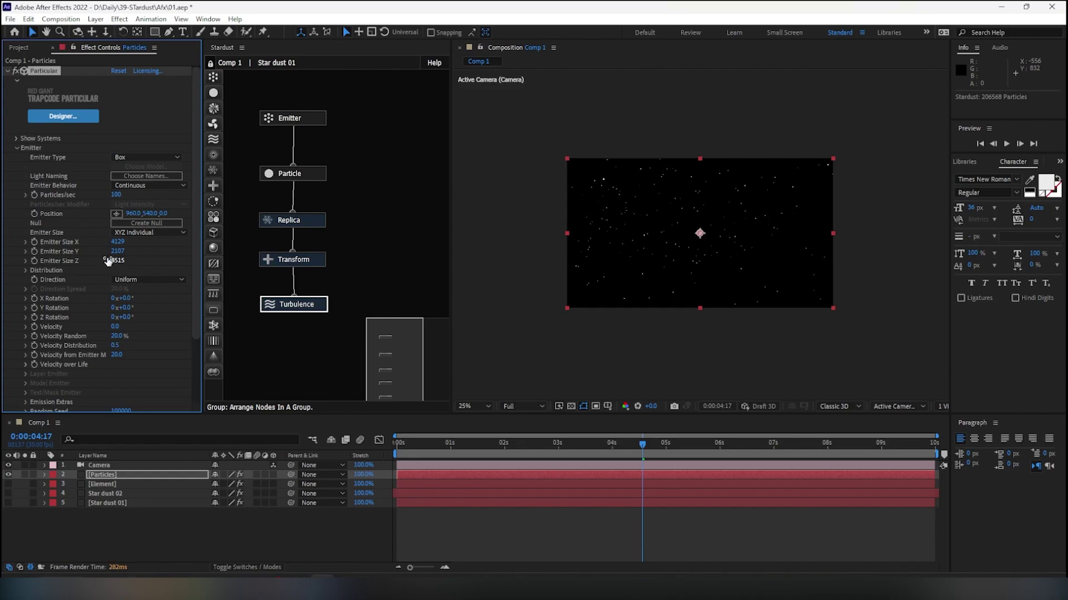
scroll(103, 256, down, 2)
scroll(98, 255, down, 1)
Set particle Size to 3, Size Random to 20% and Sphere Feather to 0%
click(16, 341)
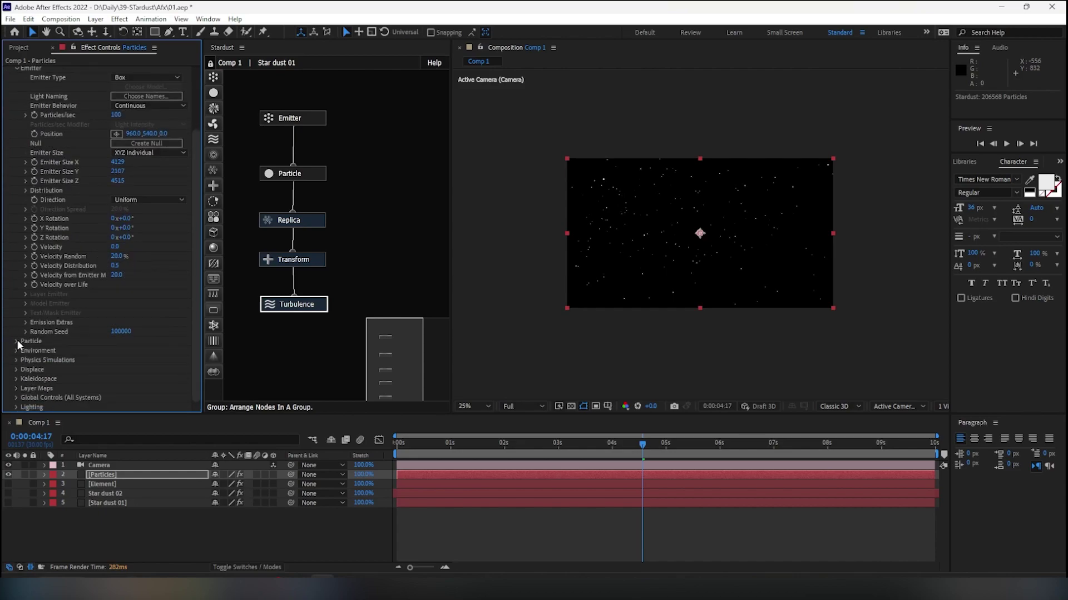
scroll(33, 338, down, 5)
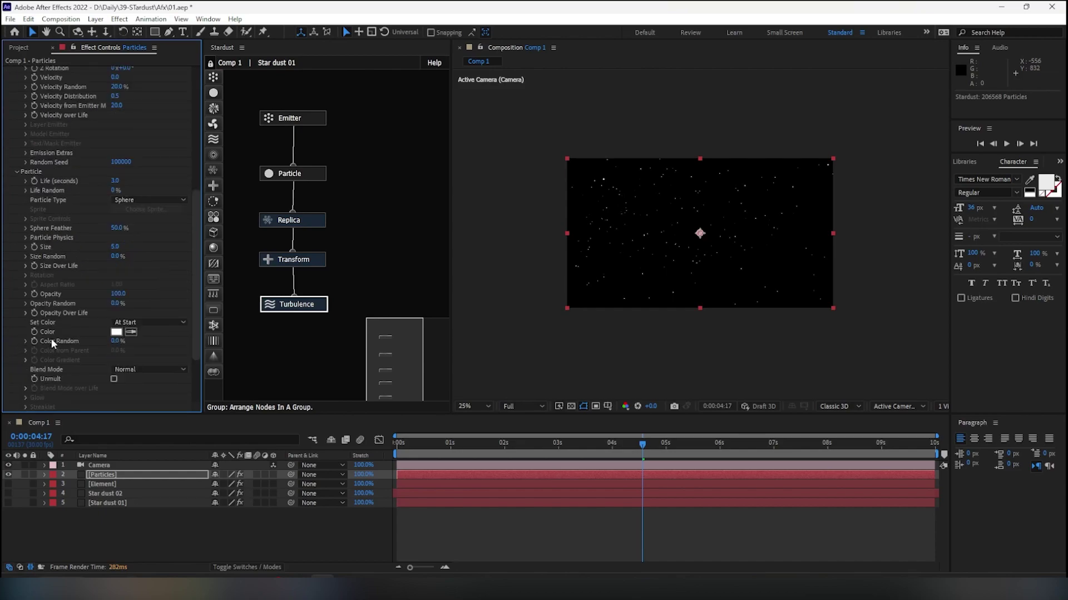
click(116, 246)
text(2)
key(Return)
click(115, 255)
key(Return)
click(111, 247)
key(Return)
click(115, 228)
text(0)
key(Return)
Shift the Particles layer about 2 seconds earlier and extend it past the comp end
mouse_move(442, 472)
mouse_down()
mouse_move(320, 467)
mouse_move(328, 473)
mouse_up()
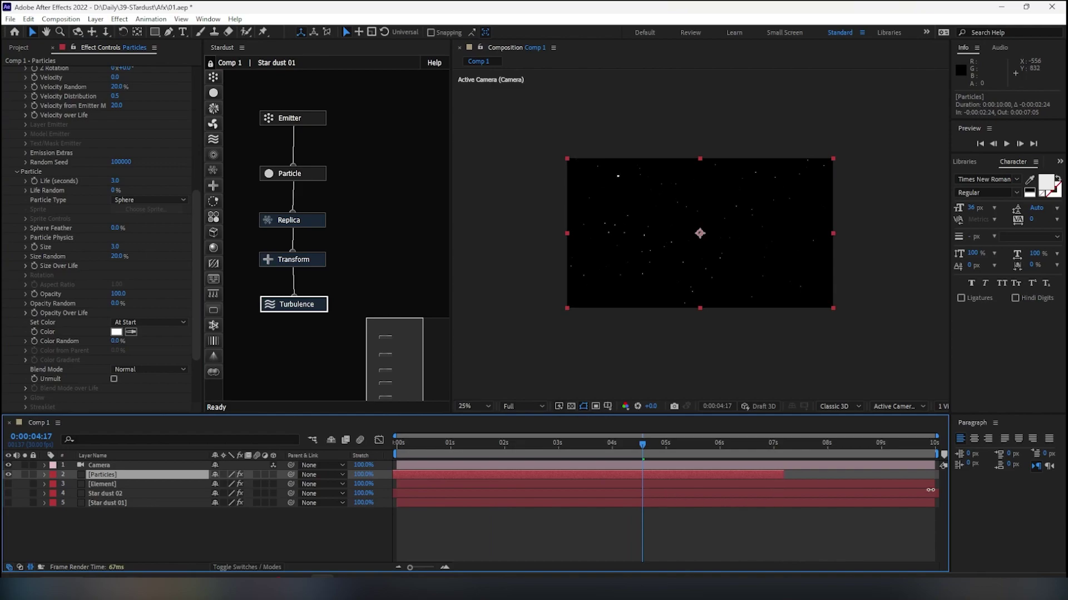
drag(781, 476, 945, 476)
drag(445, 443, 345, 448)
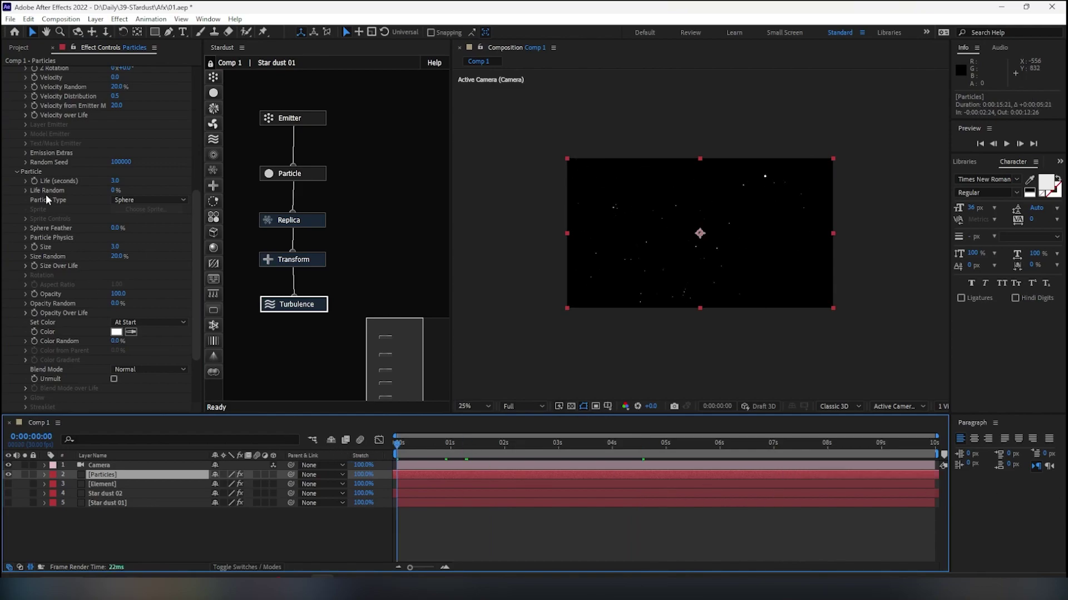
scroll(45, 195, up, 3)
scroll(46, 195, up, 3)
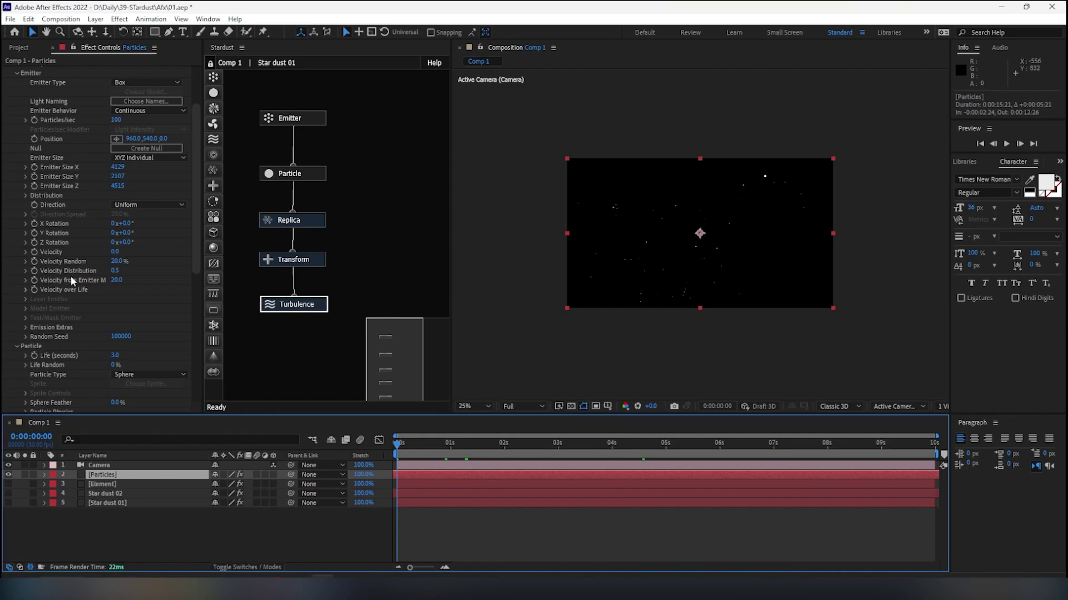
scroll(60, 228, up, 3)
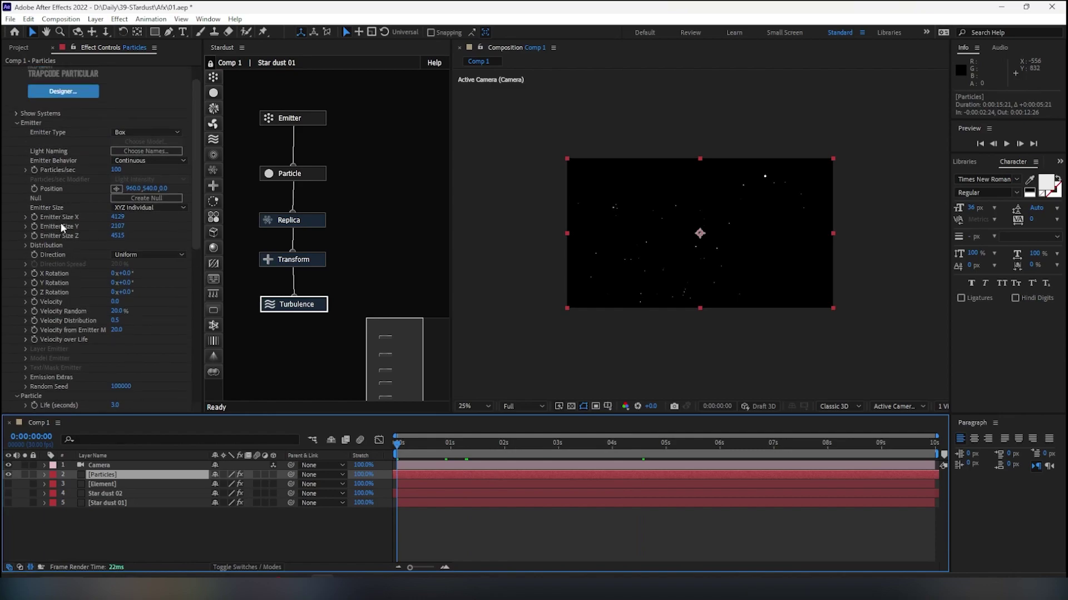
Keyframe Particles/sec from 100 at frame 0 down to 0 one frame later
click(35, 169)
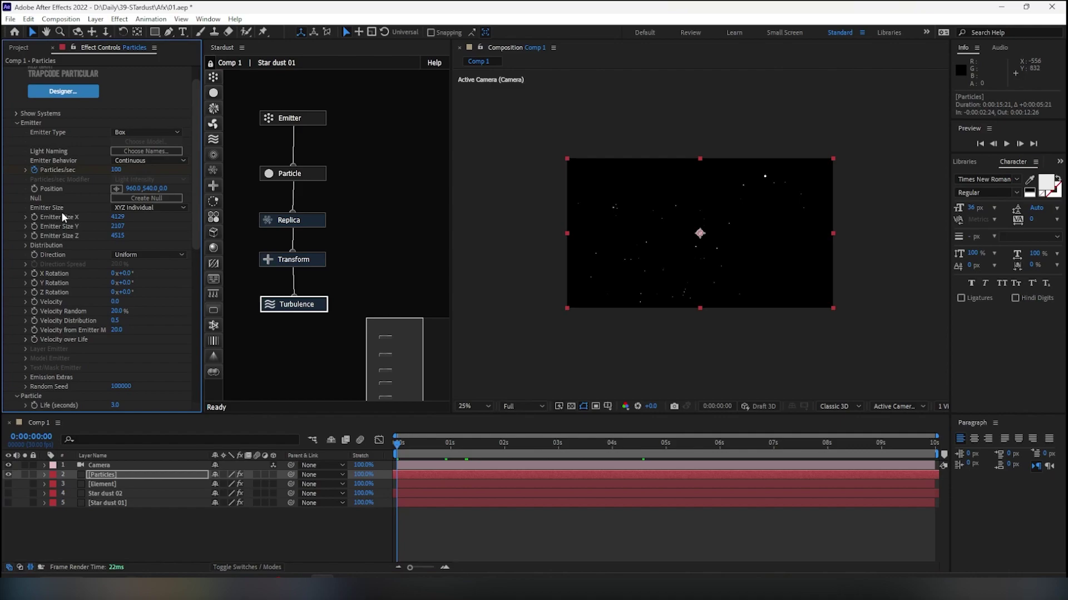
key(Page_Down)
click(116, 169)
text(0)
key(Return)
drag(432, 443, 445, 443)
Set particle Life to 40 seconds and preview the still particle field over time
scroll(87, 285, down, 3)
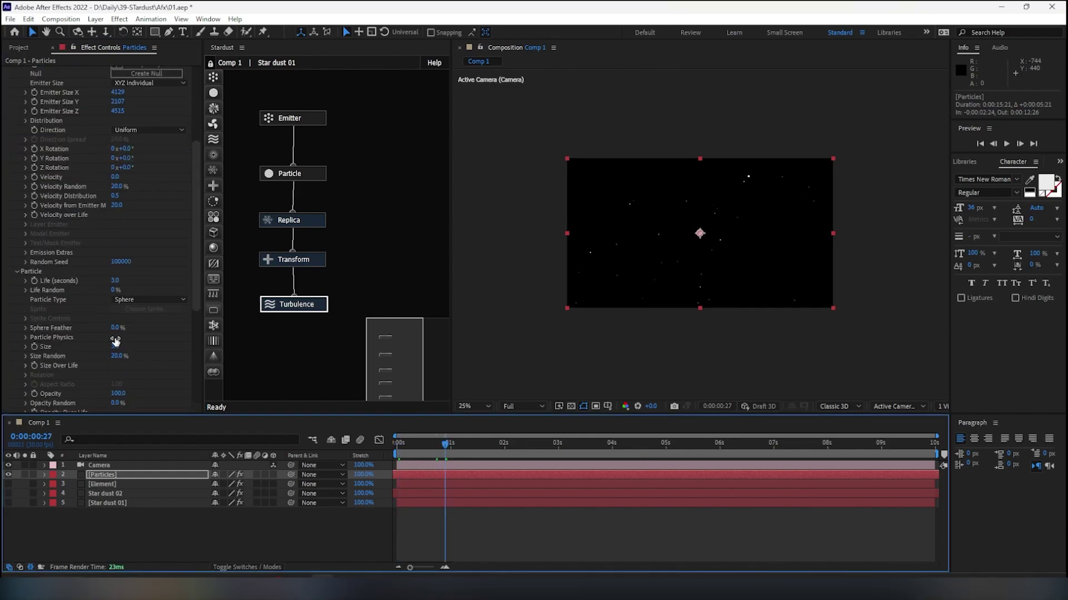
click(114, 280)
text(40)
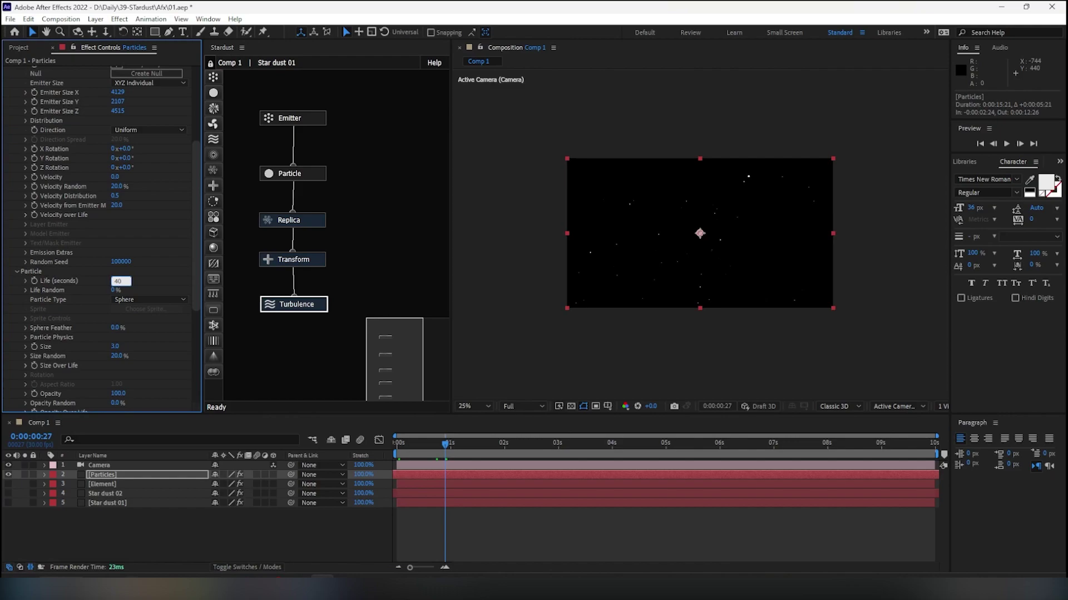
key(Return)
drag(452, 445, 462, 448)
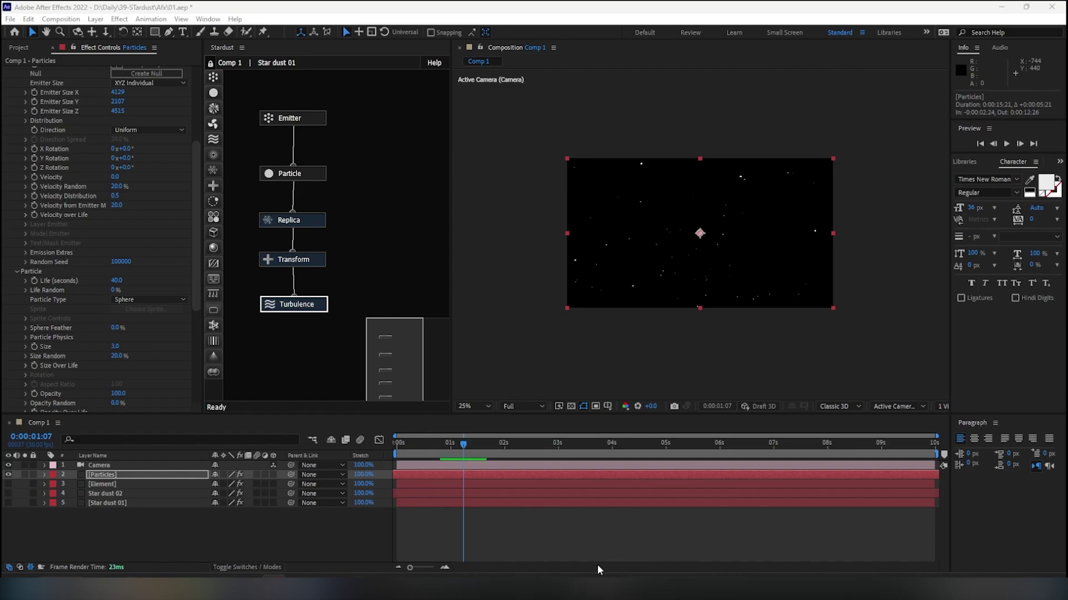
click(555, 526)
mouse_move(461, 442)
mouse_down()
mouse_move(429, 453)
mouse_move(485, 464)
mouse_up()
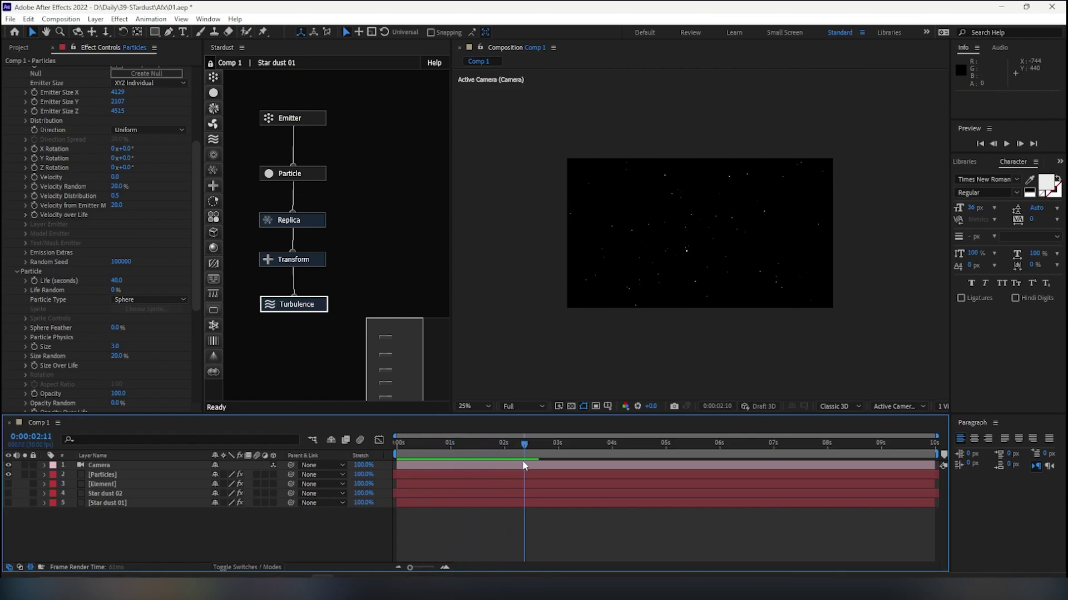
click(114, 476)
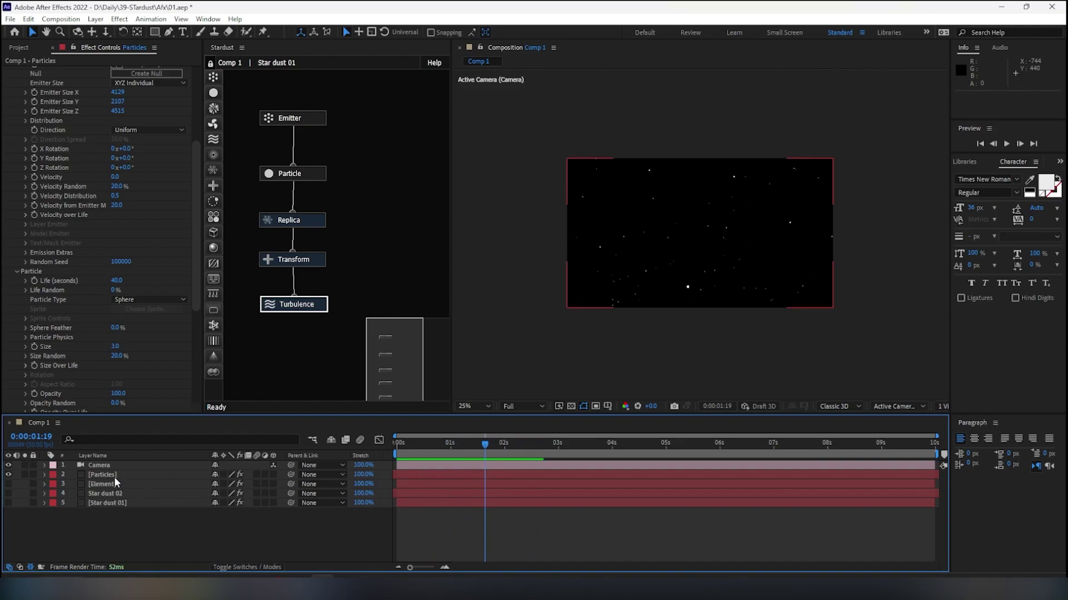
ctrl+click(111, 476)
Show the figure and star dust layers again and select the Particles layer
drag(9, 485, 8, 503)
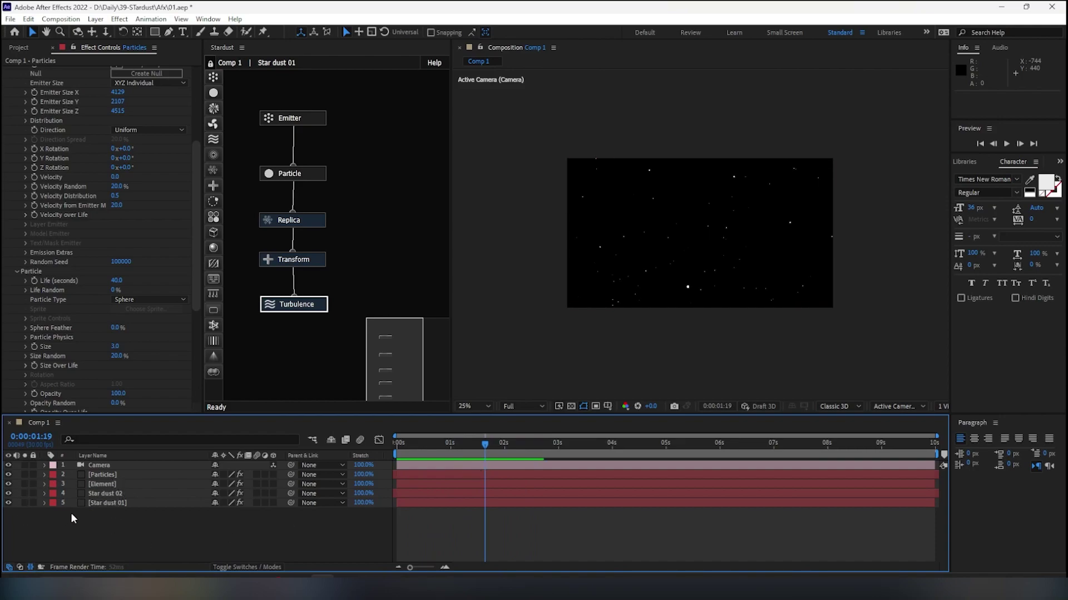
click(113, 484)
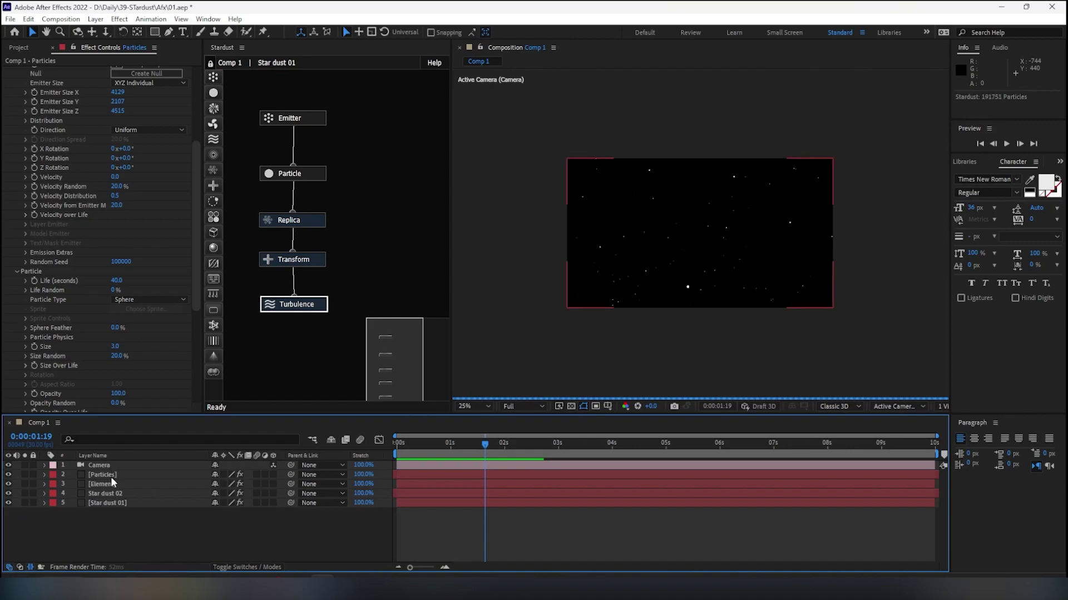
click(109, 474)
scroll(76, 307, down, 3)
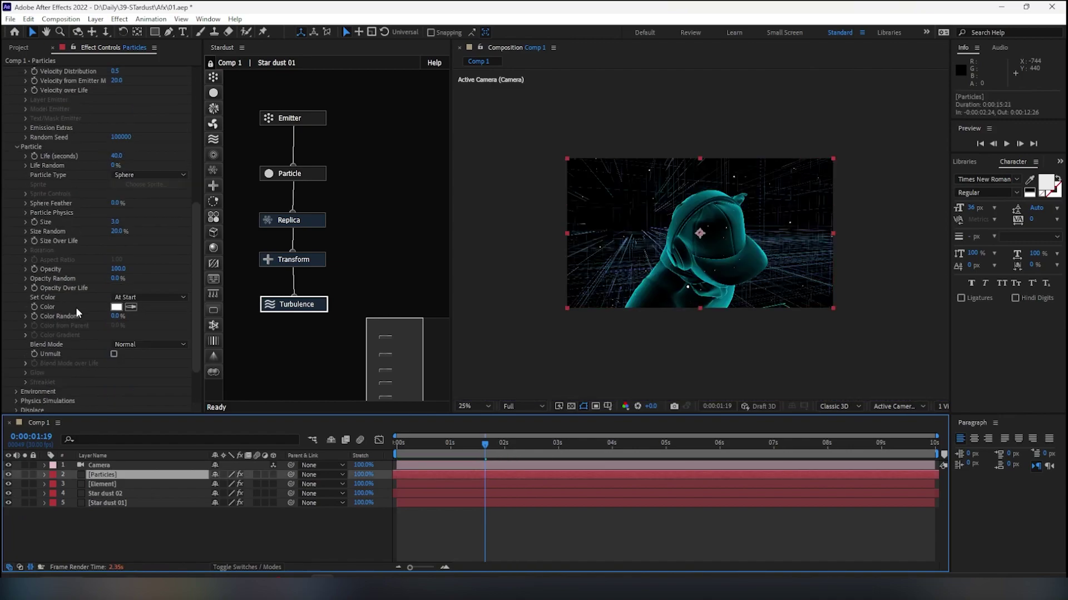
scroll(75, 306, down, 3)
Colour the particles Random from Gradient using the cyan-to-blue gradient preset
click(124, 235)
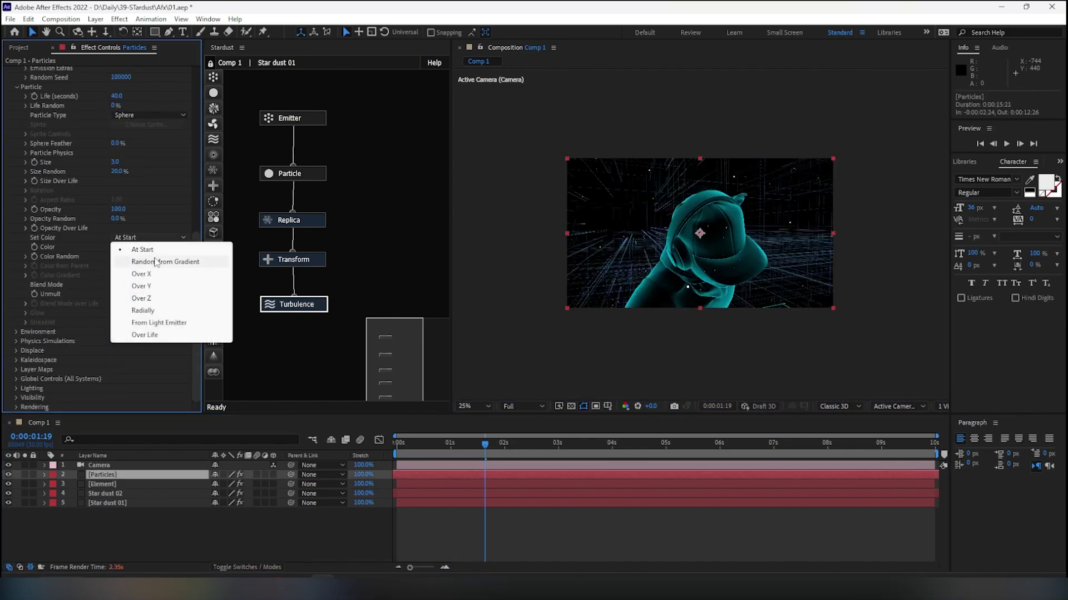
click(157, 262)
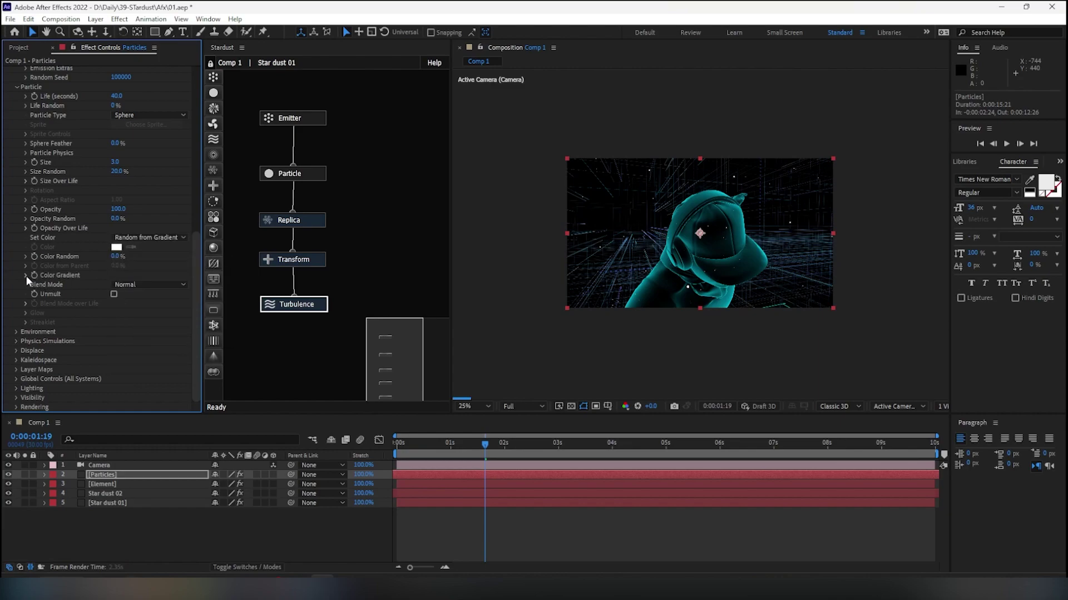
click(26, 275)
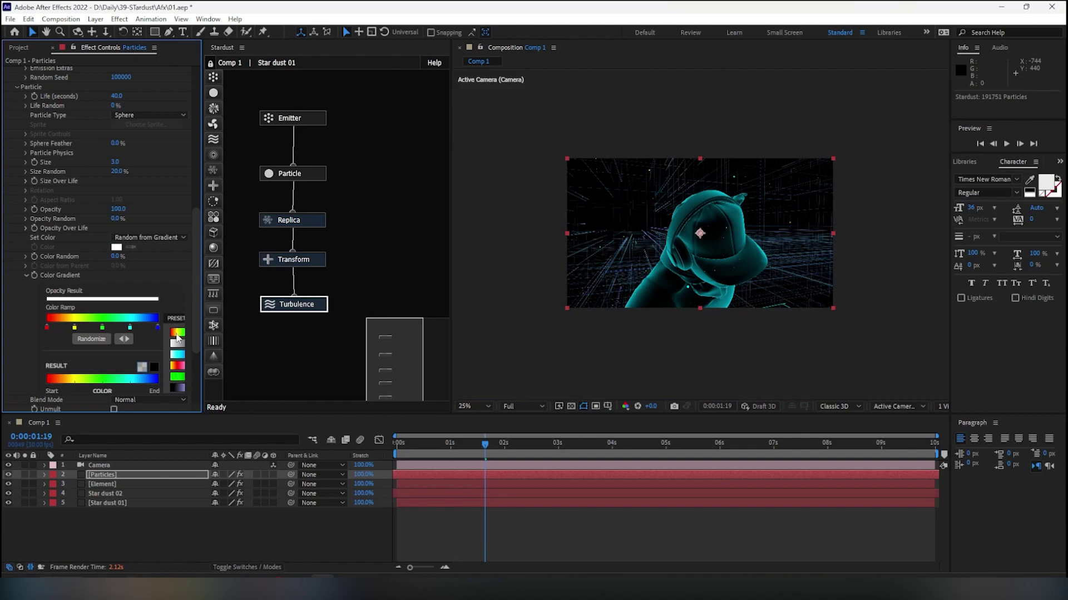
click(178, 354)
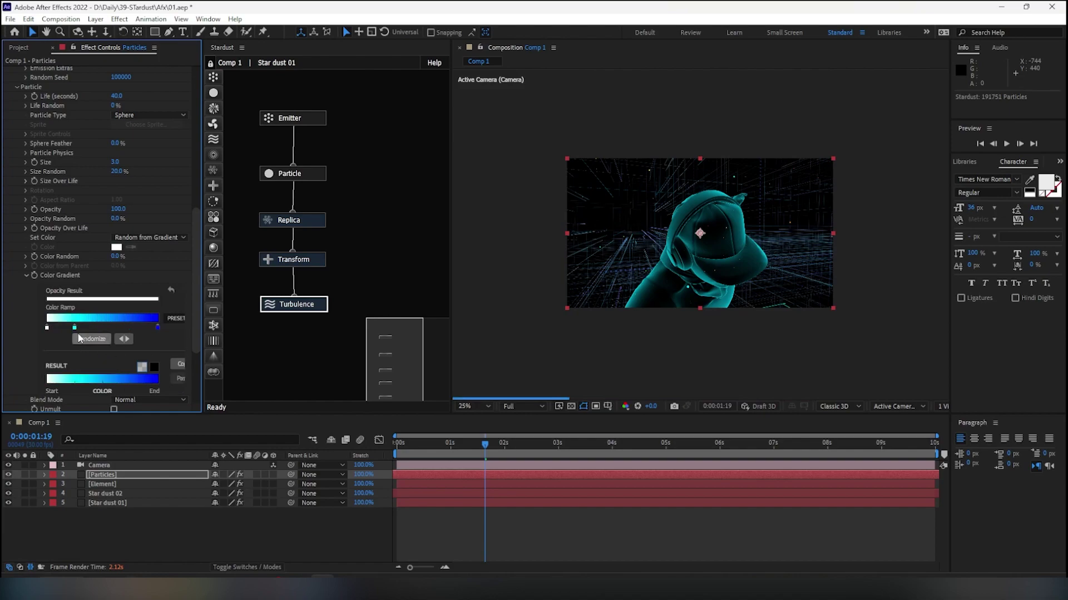
Change the gradient's end stop to pale lavender and its middle stop to C9FFFF
double_click(158, 330)
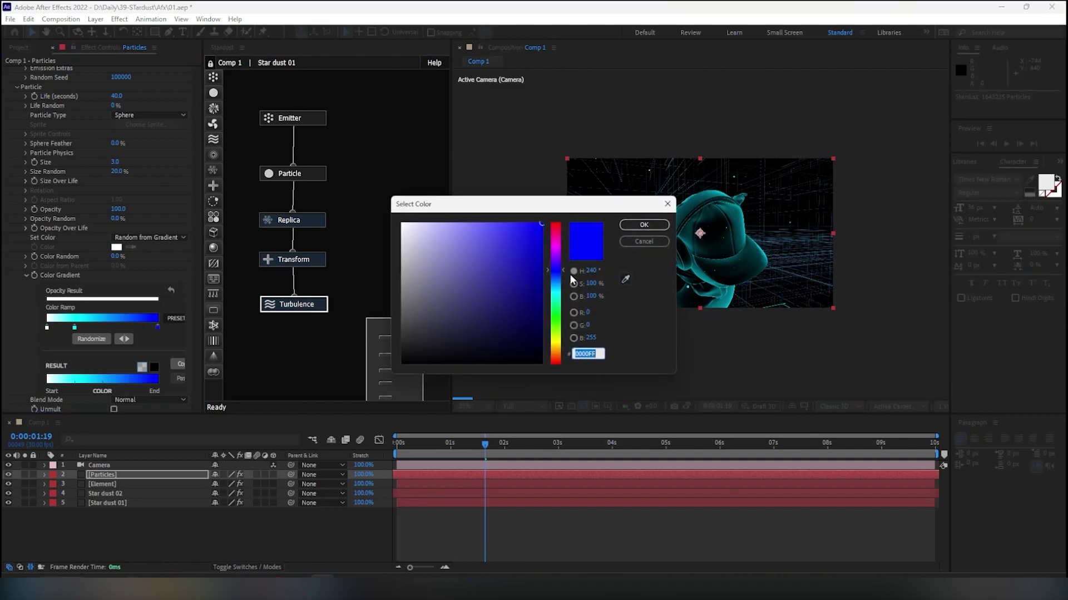
drag(558, 269, 558, 245)
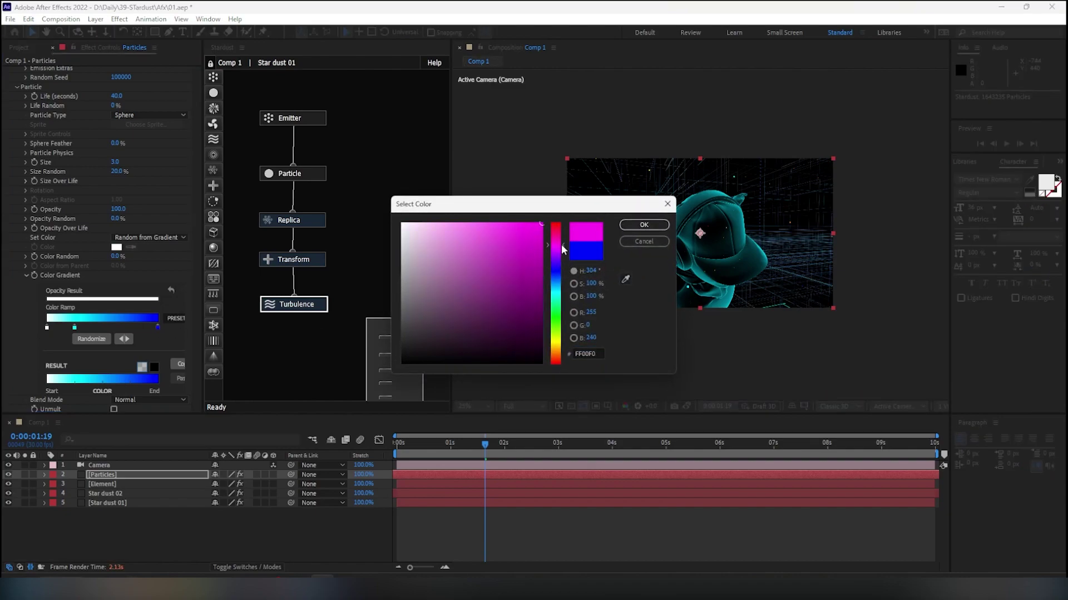
click(557, 266)
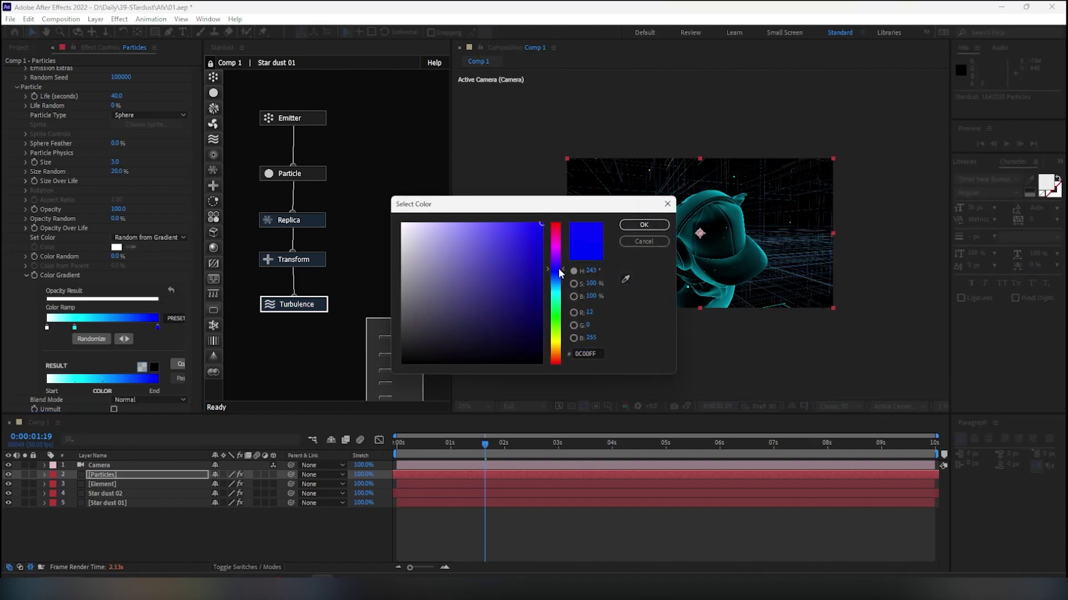
drag(481, 224, 466, 220)
click(636, 228)
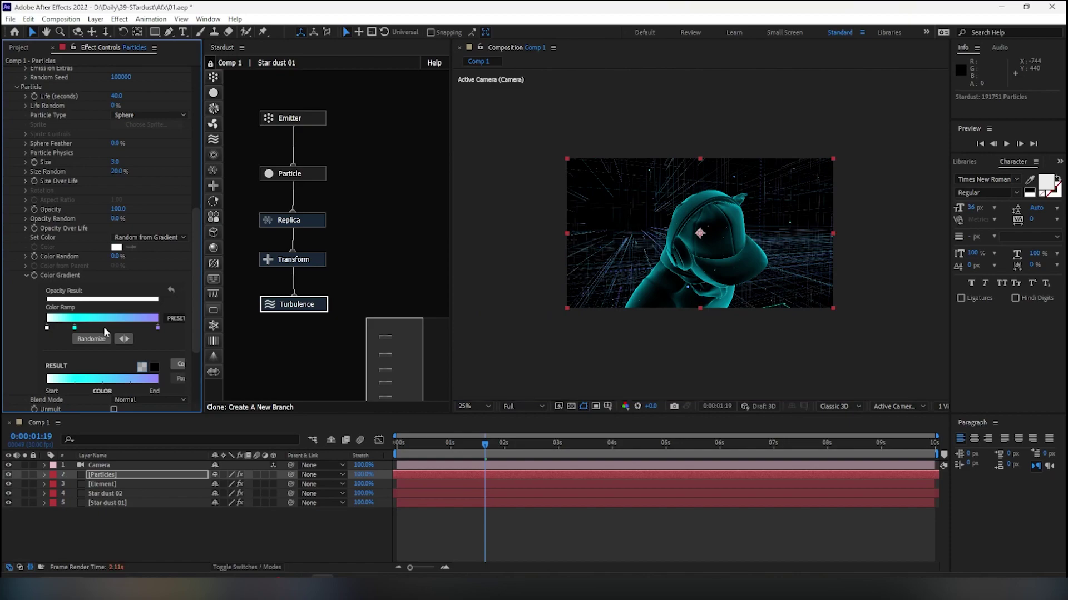
double_click(74, 328)
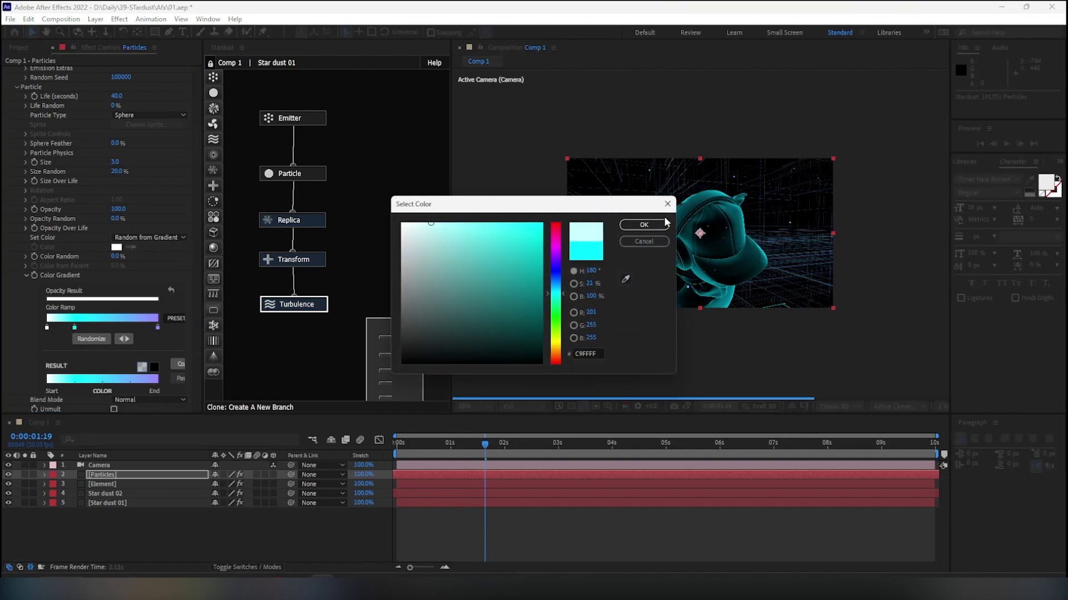
click(643, 225)
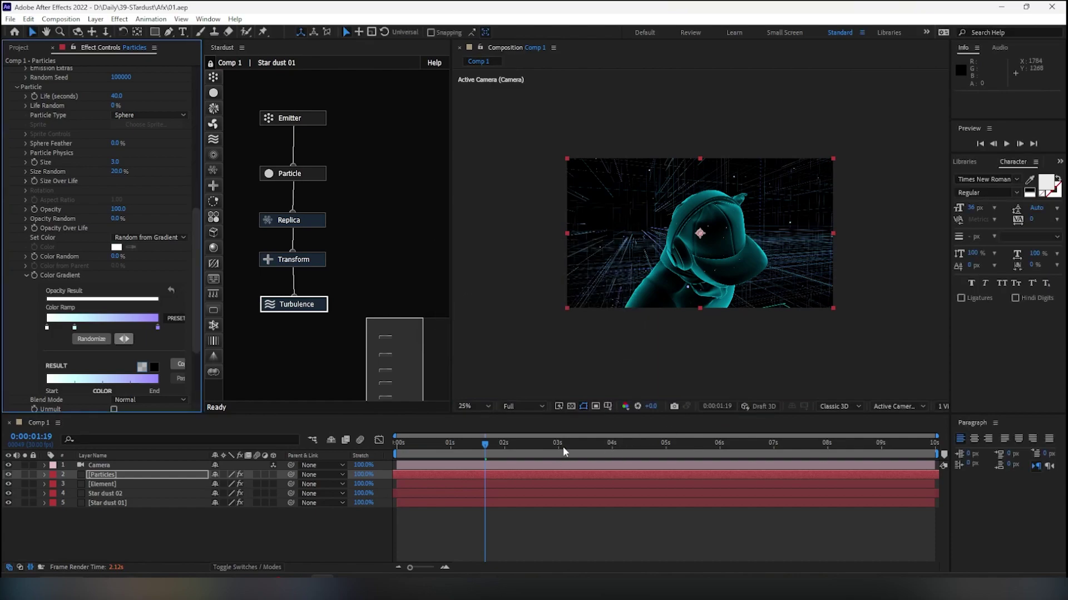
At 0:00:05:13, dolly and pan the camera to frame the dancer, then save
click(589, 443)
click(690, 442)
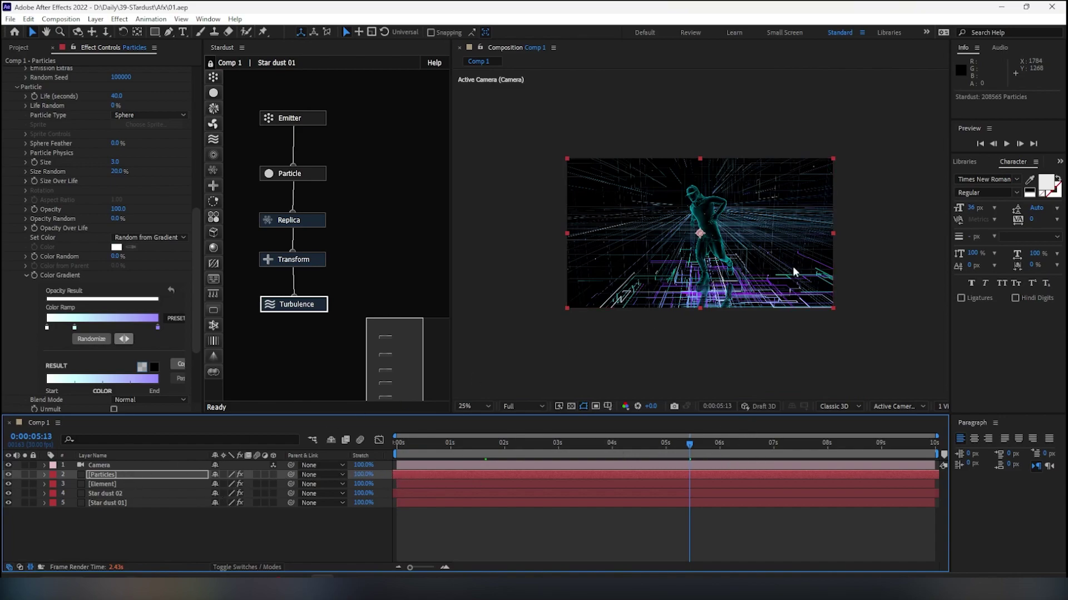
key(c)
drag(711, 247, 714, 229)
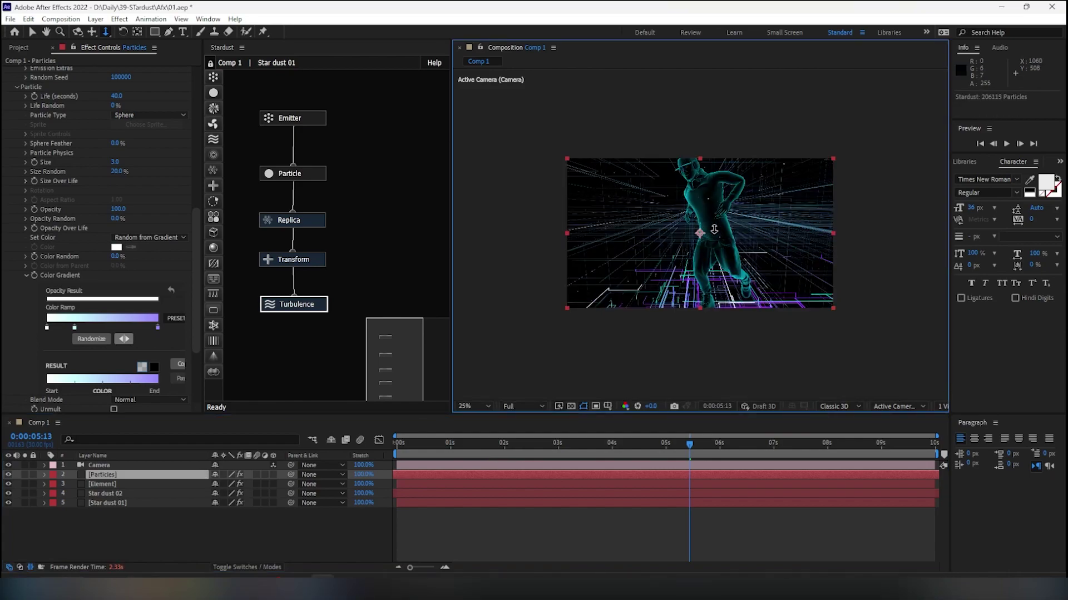
key(c)
key(c)
mouse_move(714, 221)
mouse_down()
mouse_move(706, 231)
mouse_move(710, 223)
mouse_up()
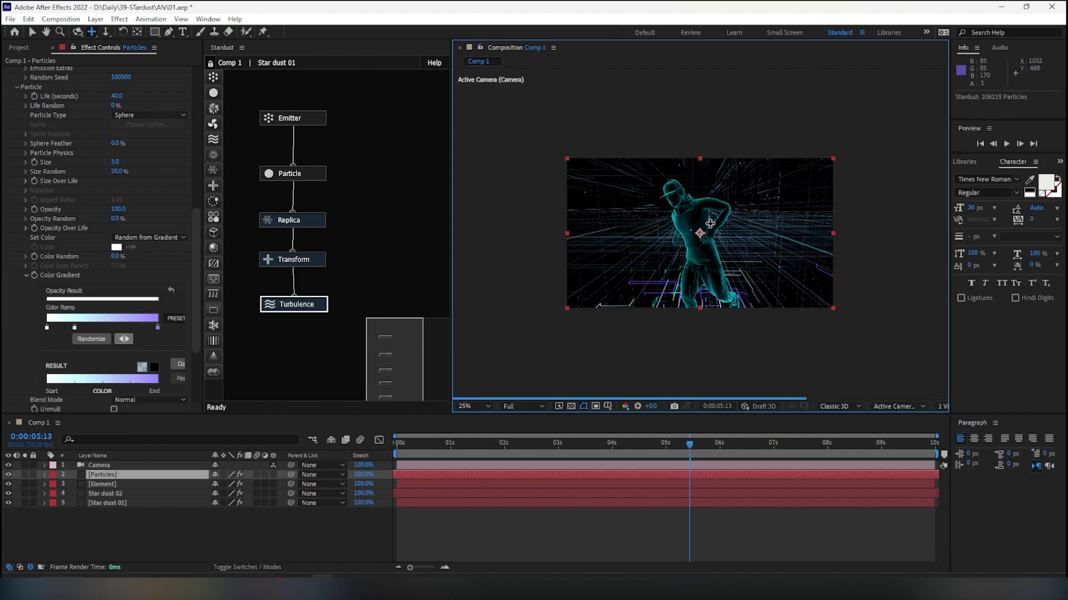
click(125, 520)
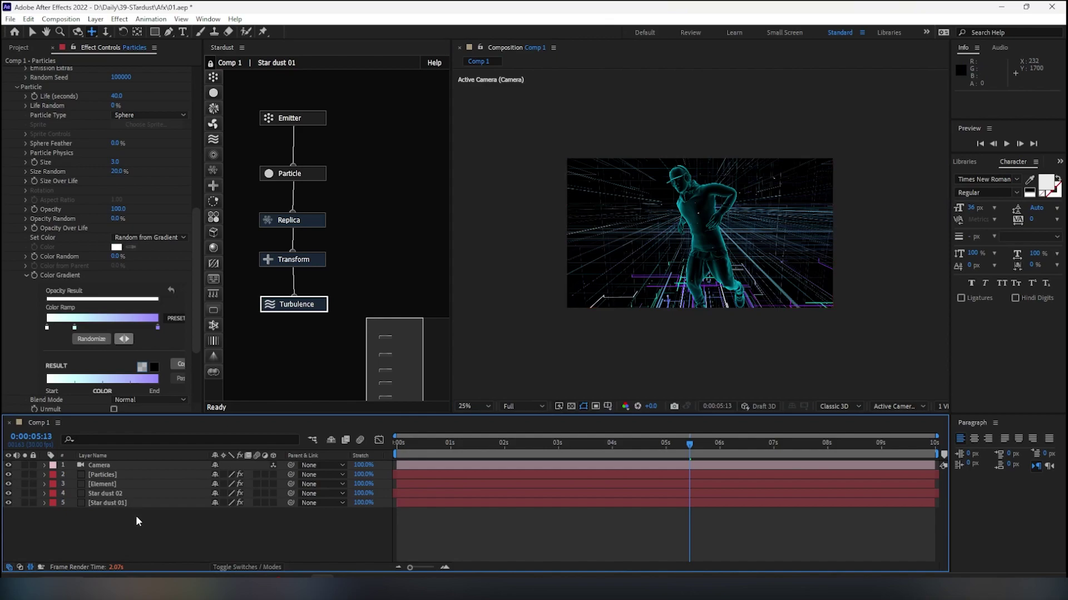
key(ctrl+s)
Apply Deep Glow to the Star dust 01 layer through the 'deep' effect search
click(108, 474)
click(115, 503)
key(ctrl+space)
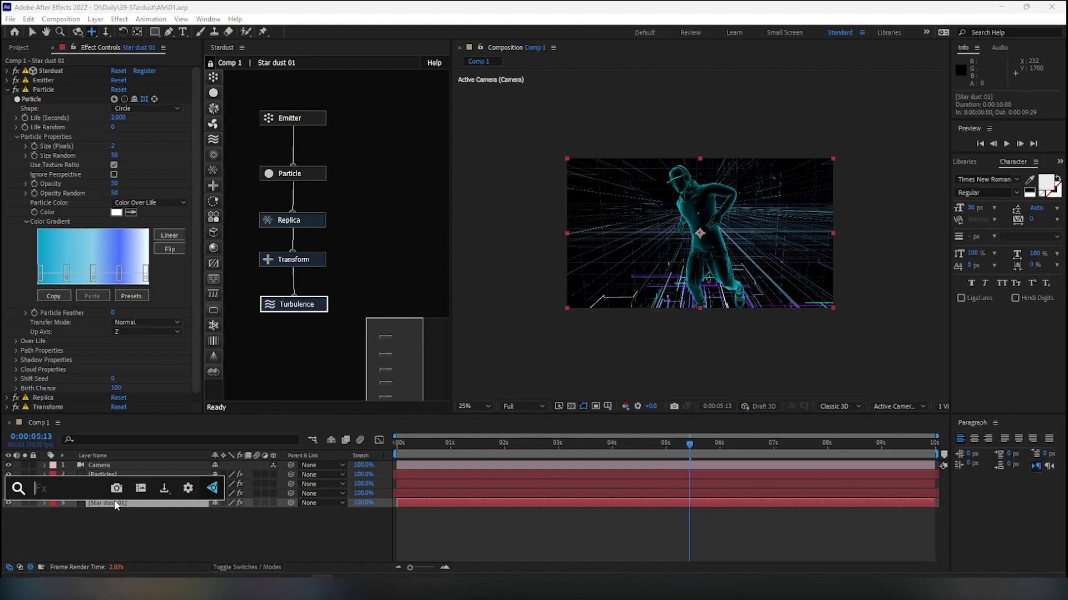
text(deep)
key(Return)
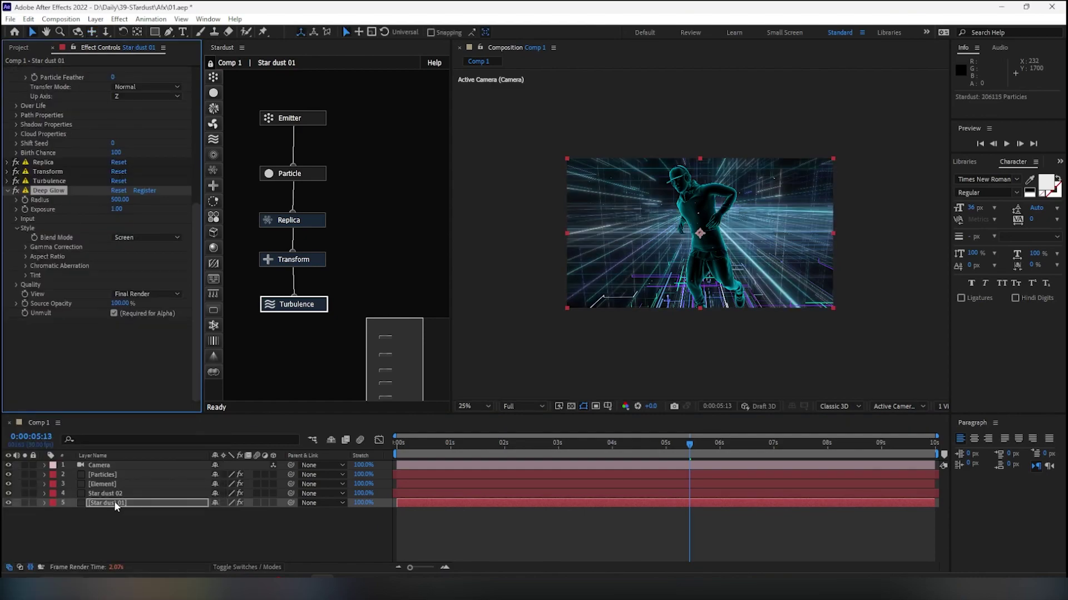
Set the Deep Glow exposure to 1.00
click(117, 210)
text(0.2)
key(Return)
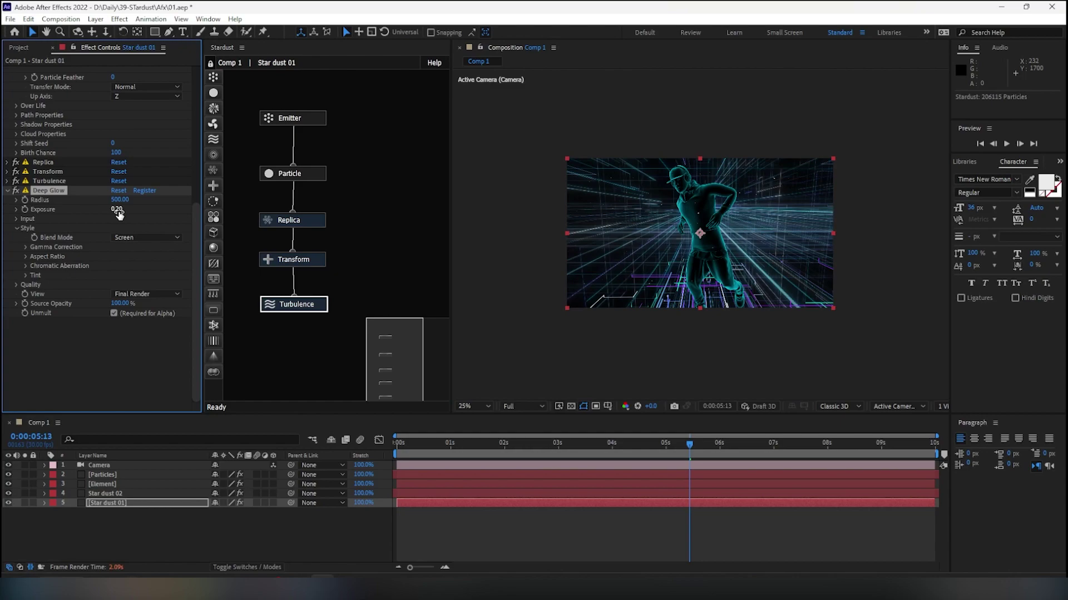
click(117, 210)
text(1)
key(Return)
Set the glow's input Threshold to 40% and Radius to 100
click(16, 219)
click(118, 228)
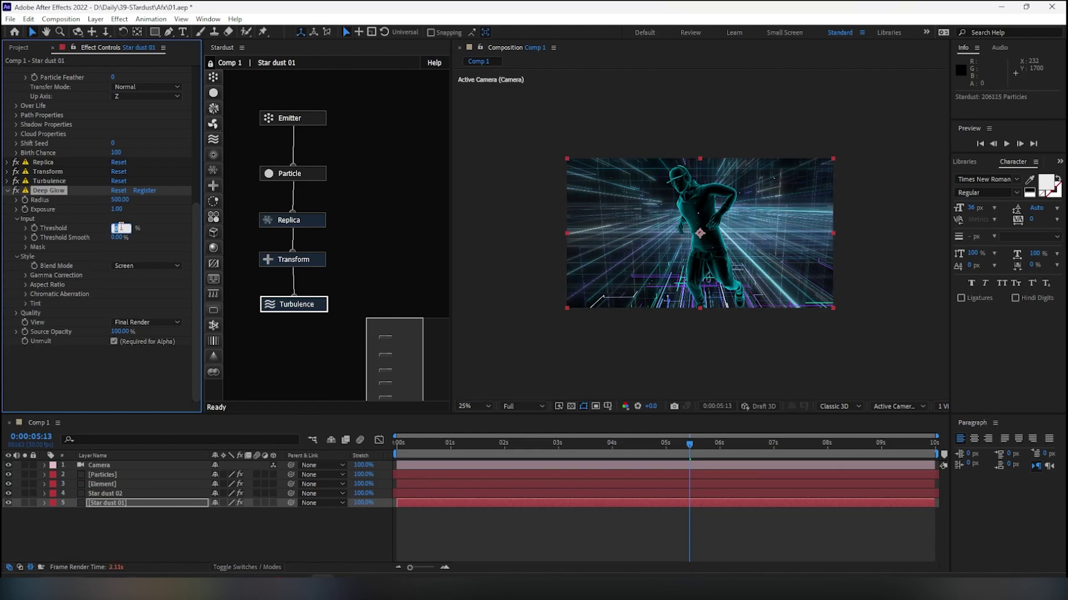
text(40)
key(Return)
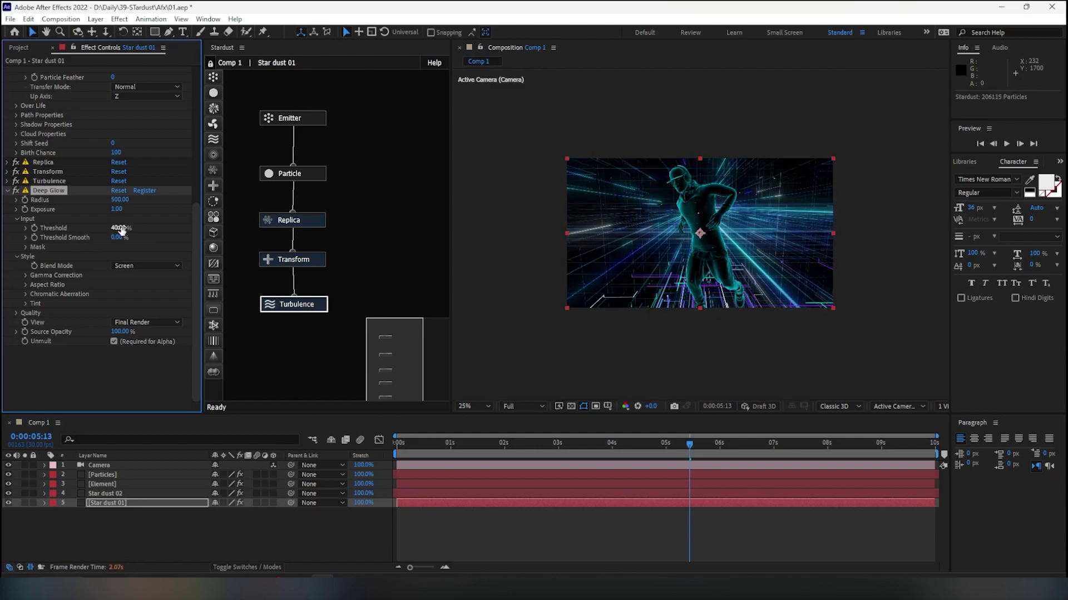
click(120, 199)
text(100)
key(Return)
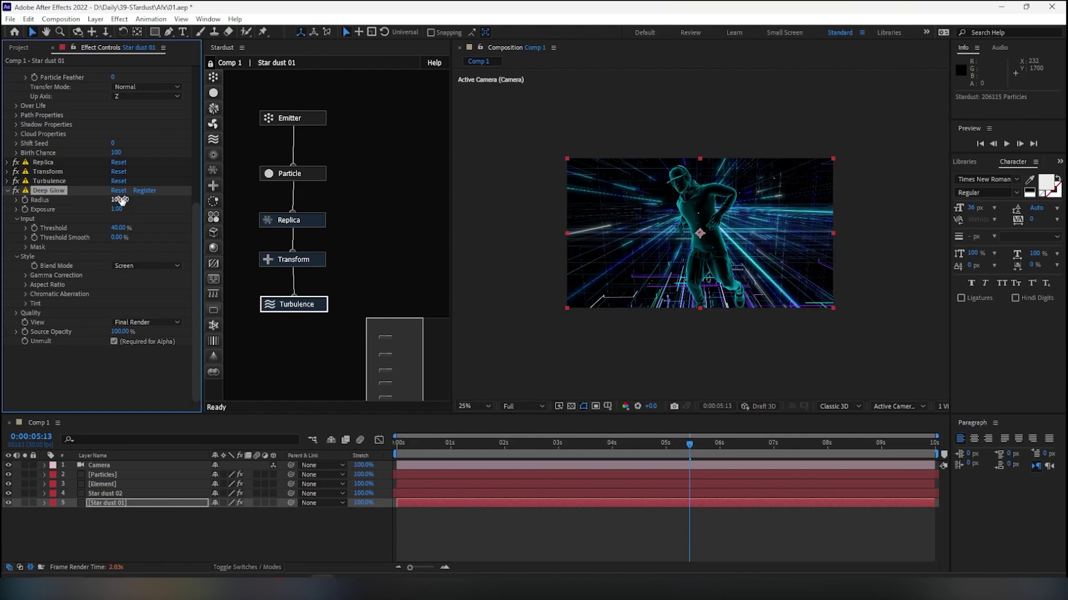
click(105, 493)
key(ctrl+space)
Apply Deep Glow to Star dust 02 with a 30% threshold
text(deep)
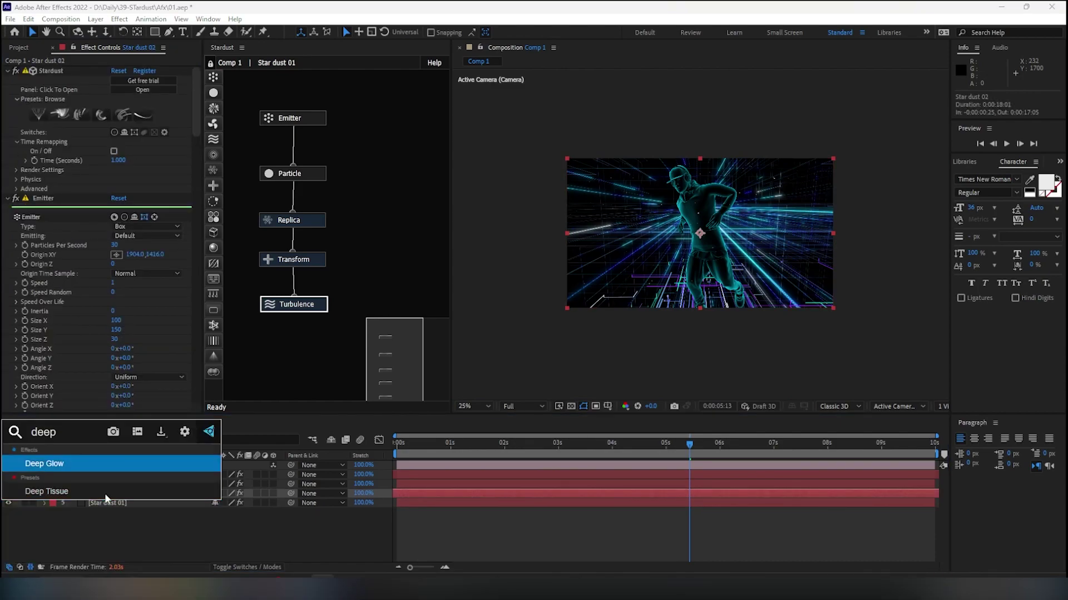
key(Return)
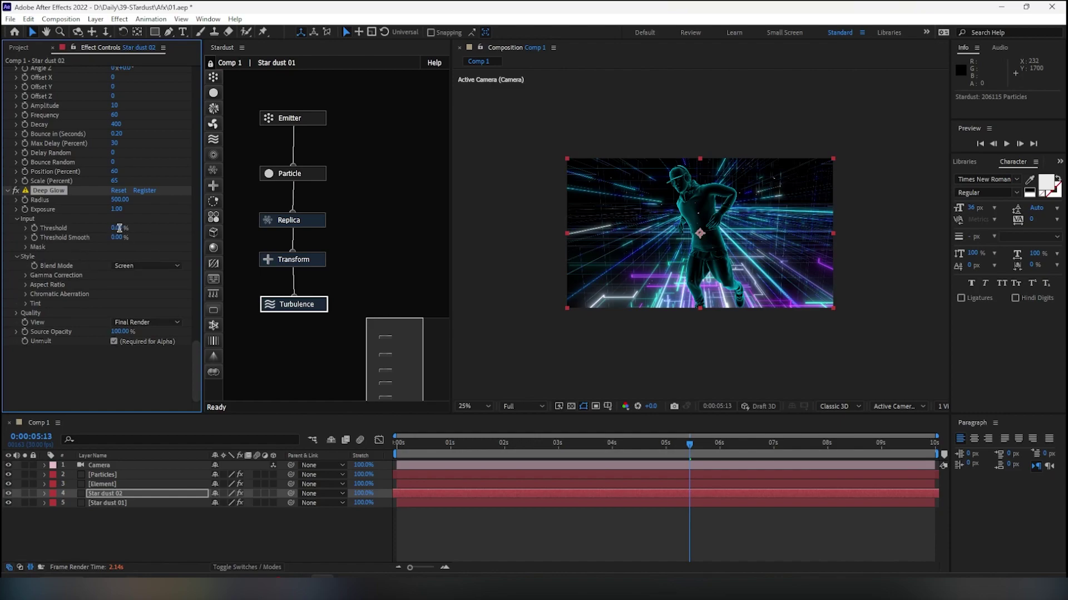
click(119, 228)
text(30)
key(Return)
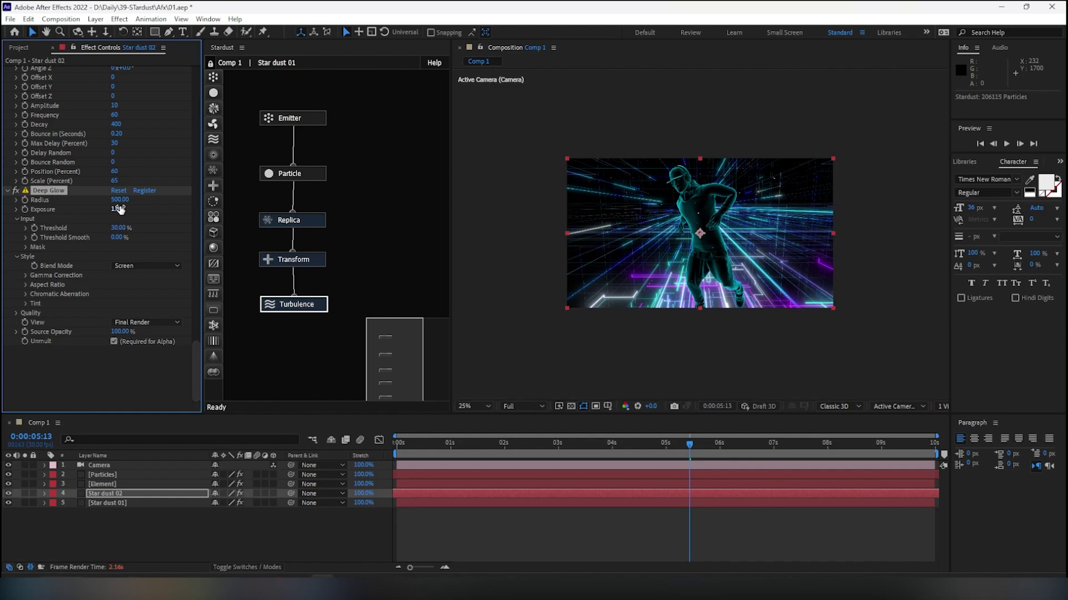
Set the Star dust 02 glow exposure to 0.20 and save the project
click(119, 209)
text(0.2)
key(Return)
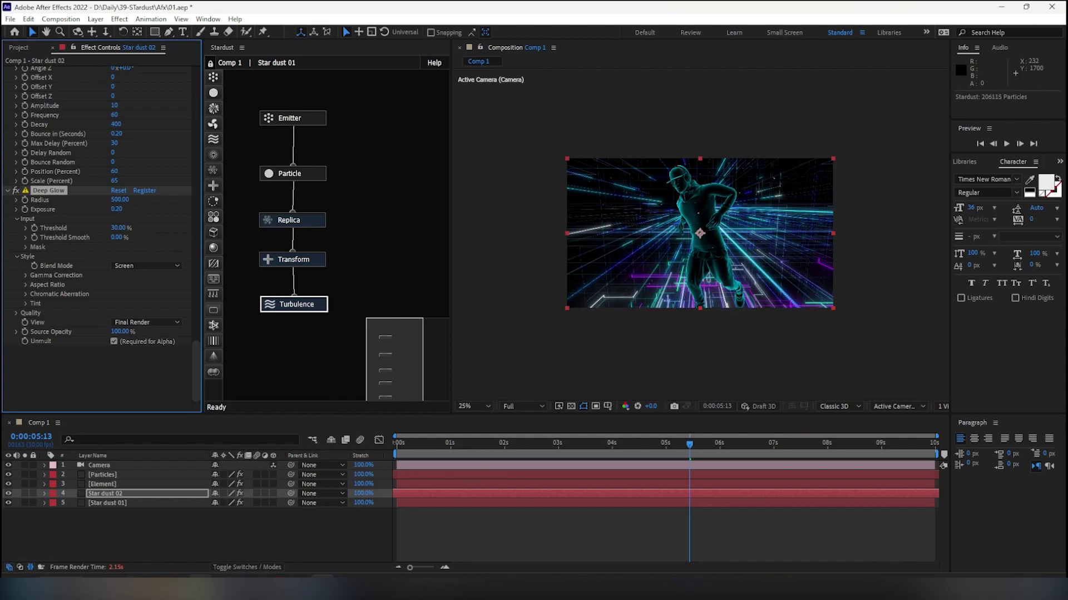
click(178, 528)
key(ctrl+s)
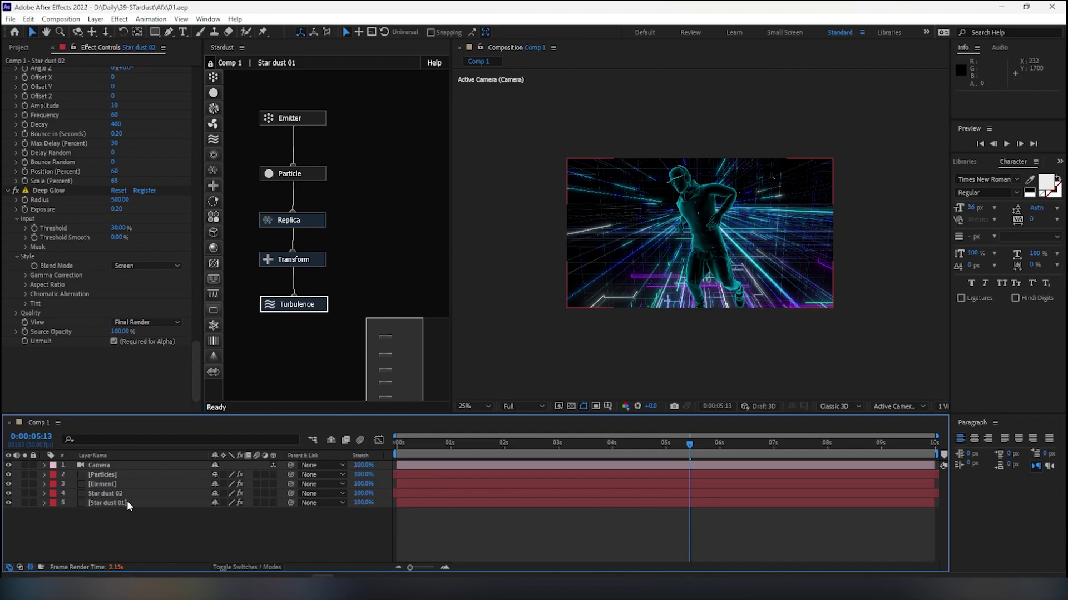
At 0s, start keyframes for the camera's Focus Distance, Aperture and Blur Level, and enable Depth of Field
click(111, 465)
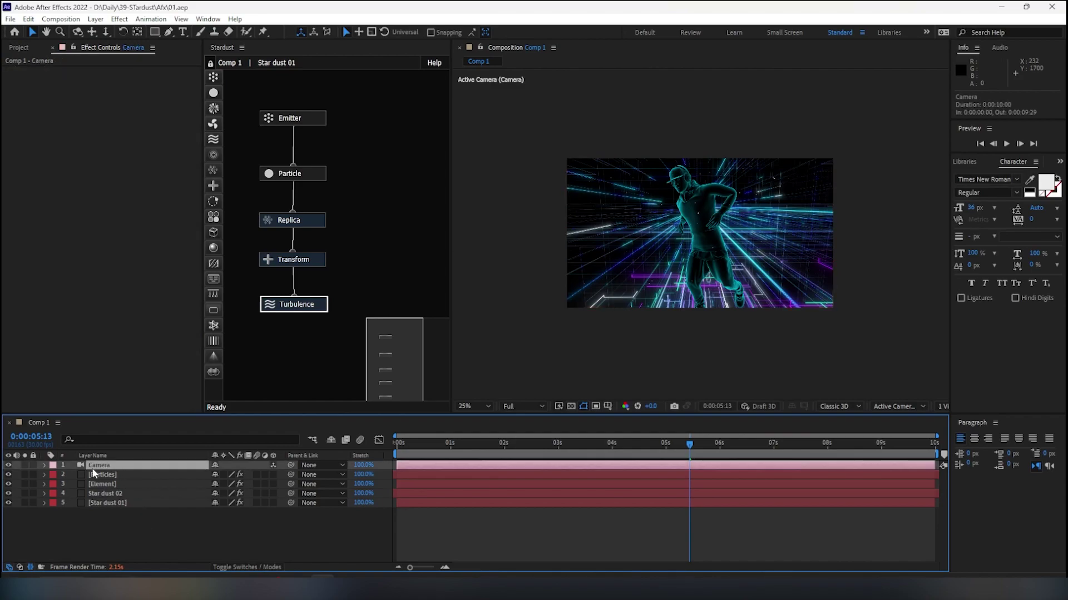
click(44, 466)
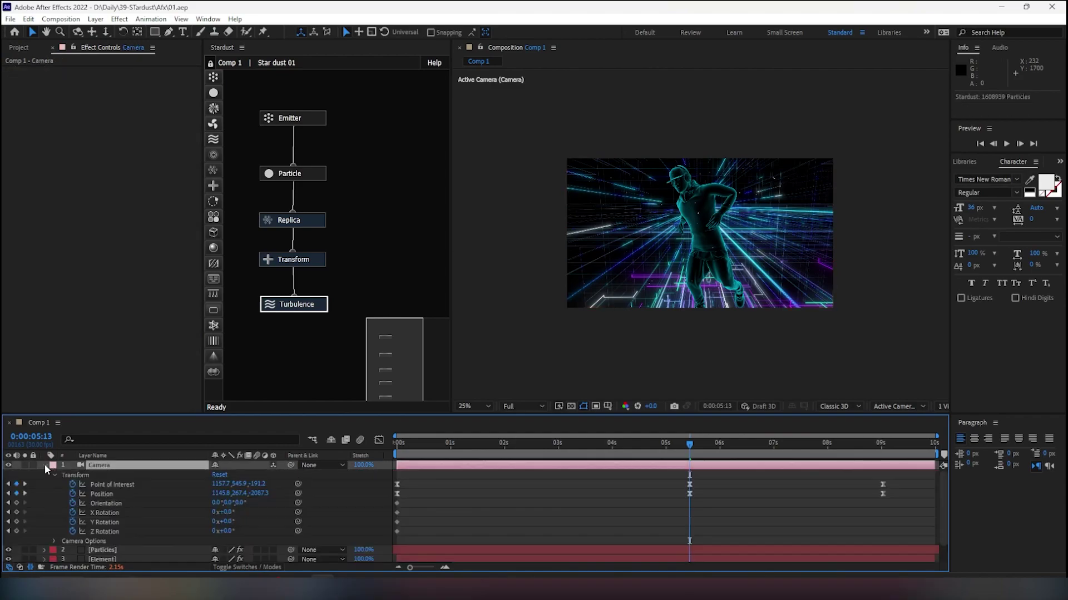
click(54, 541)
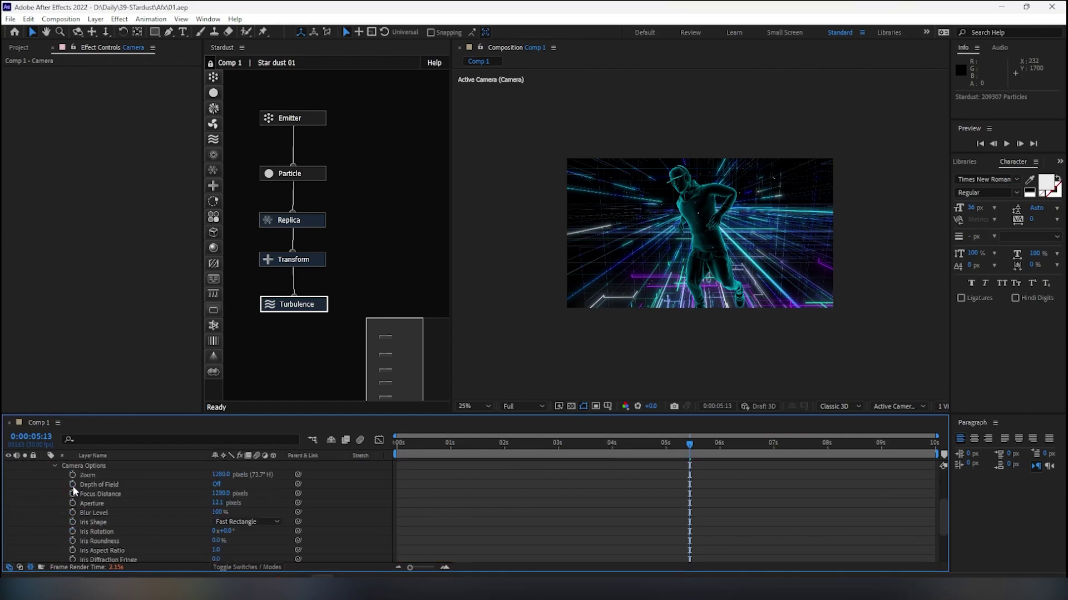
drag(424, 446, 369, 446)
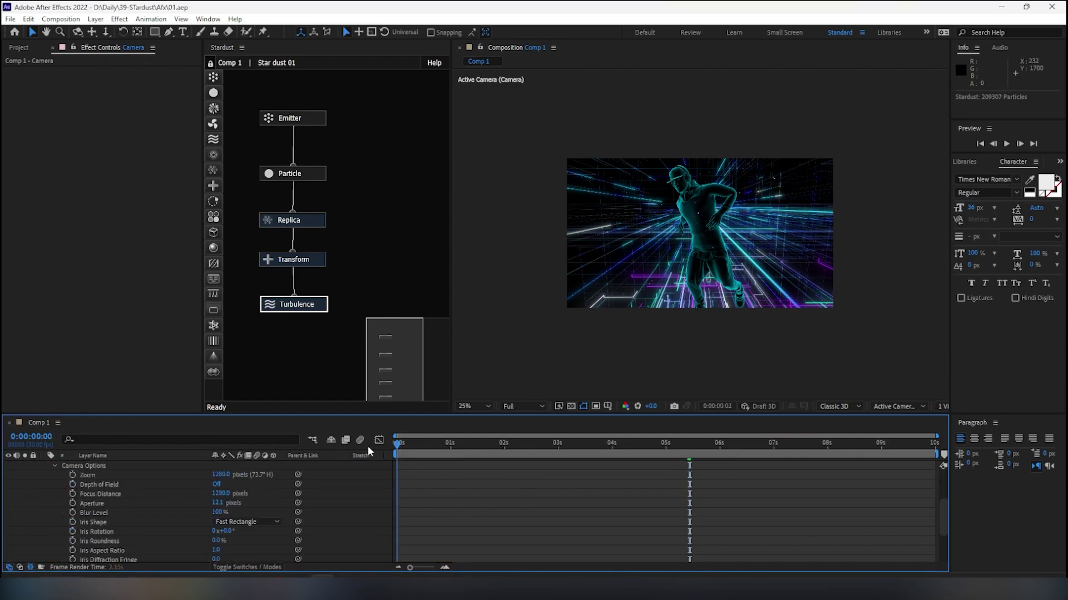
click(72, 493)
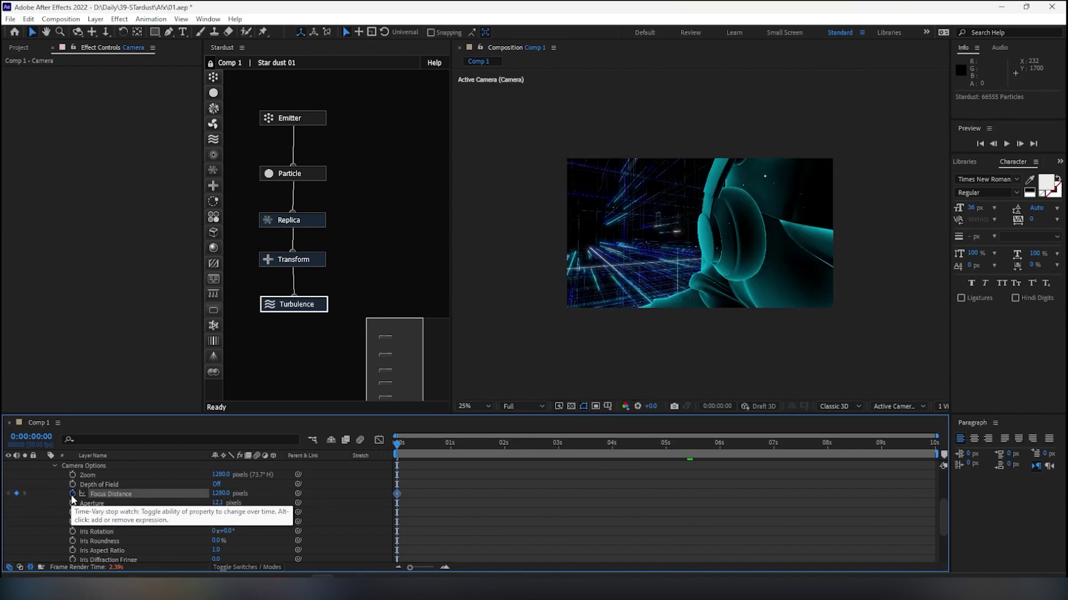
click(73, 503)
click(73, 512)
click(216, 484)
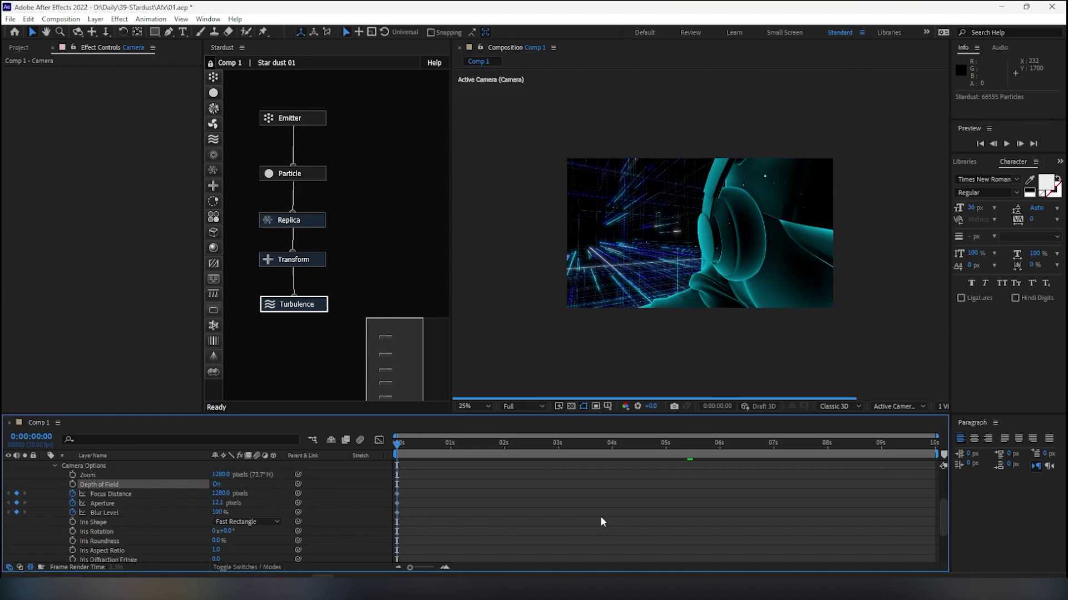
Set Focus Distance to 100 and move the playhead to 0:00:04:25
click(224, 492)
text(400)
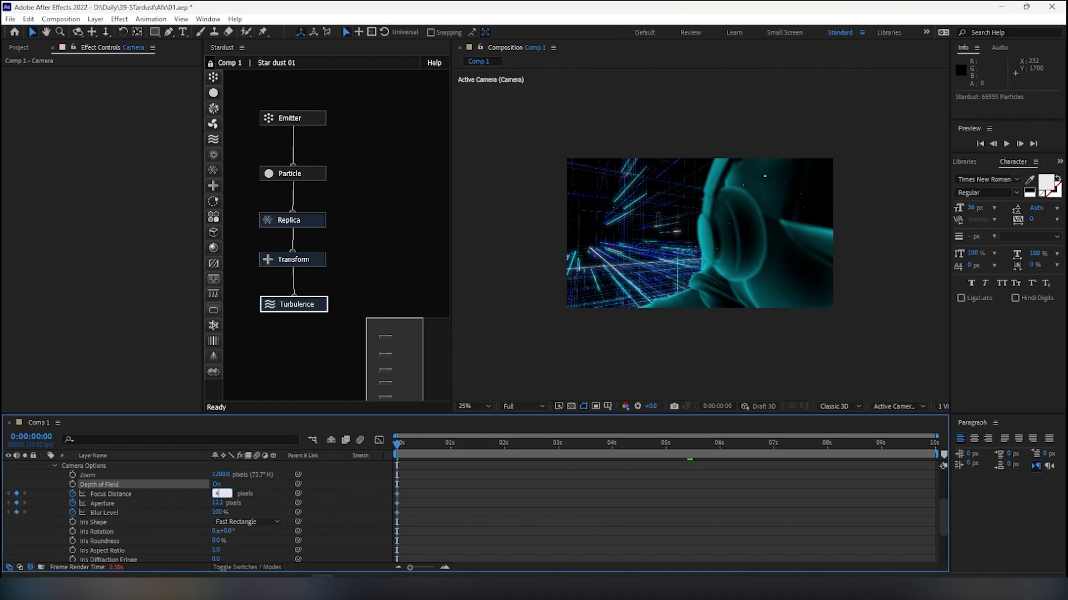
key(Return)
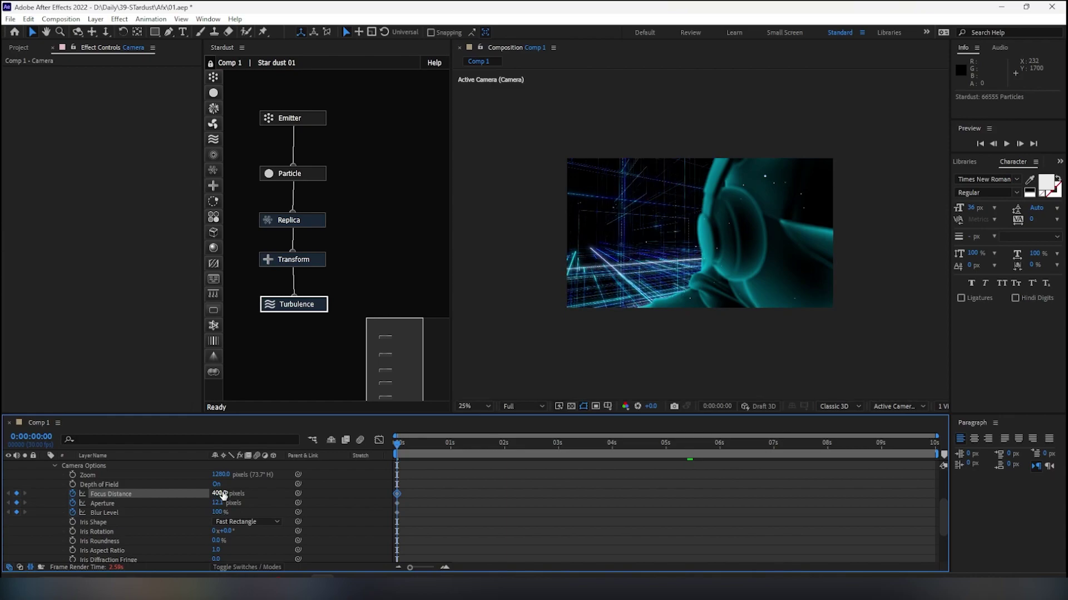
click(223, 493)
text(100)
key(Return)
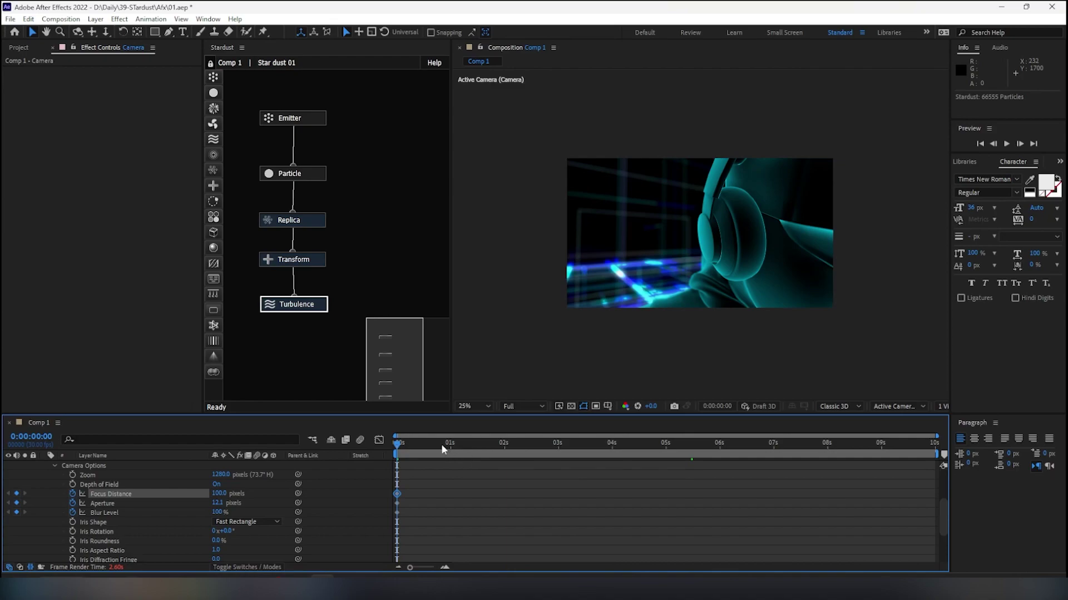
drag(441, 444, 656, 446)
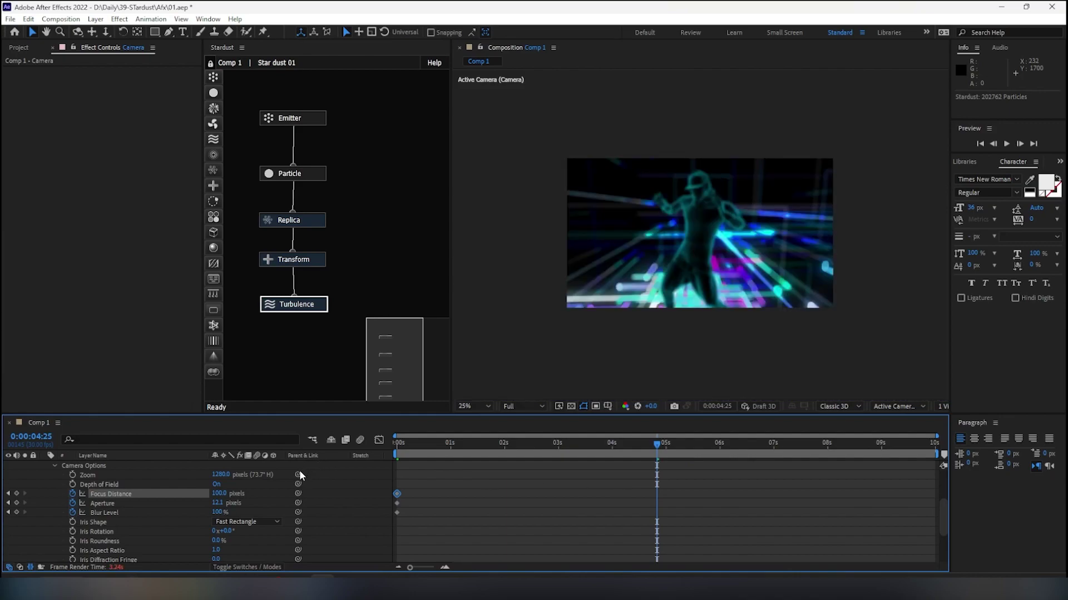
Keyframe Focus Distance at 4:25, trying 650 and then 350
click(274, 493)
click(218, 494)
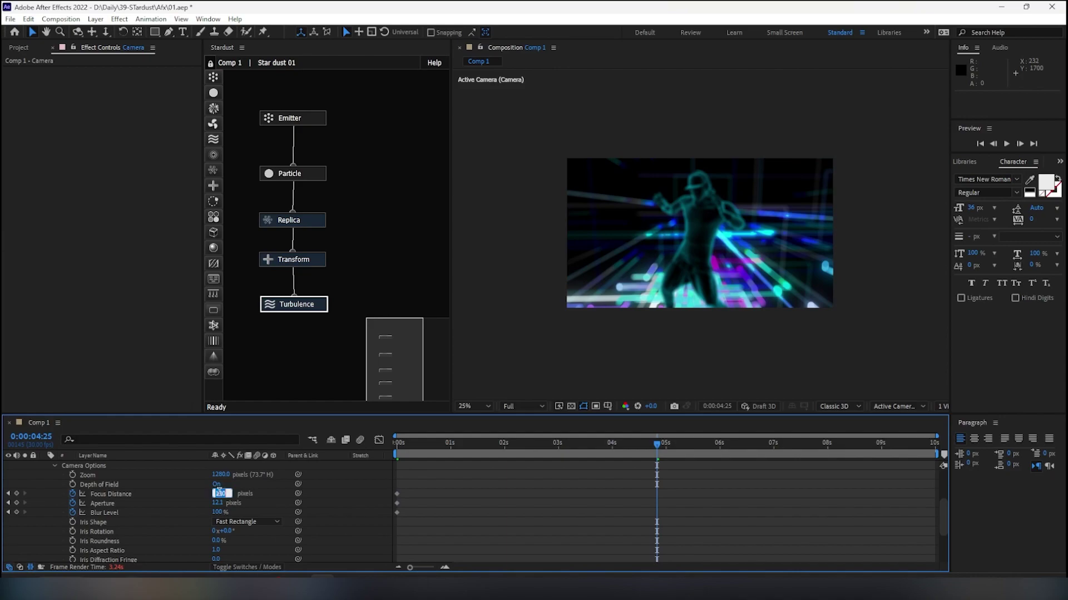
text(650)
key(Return)
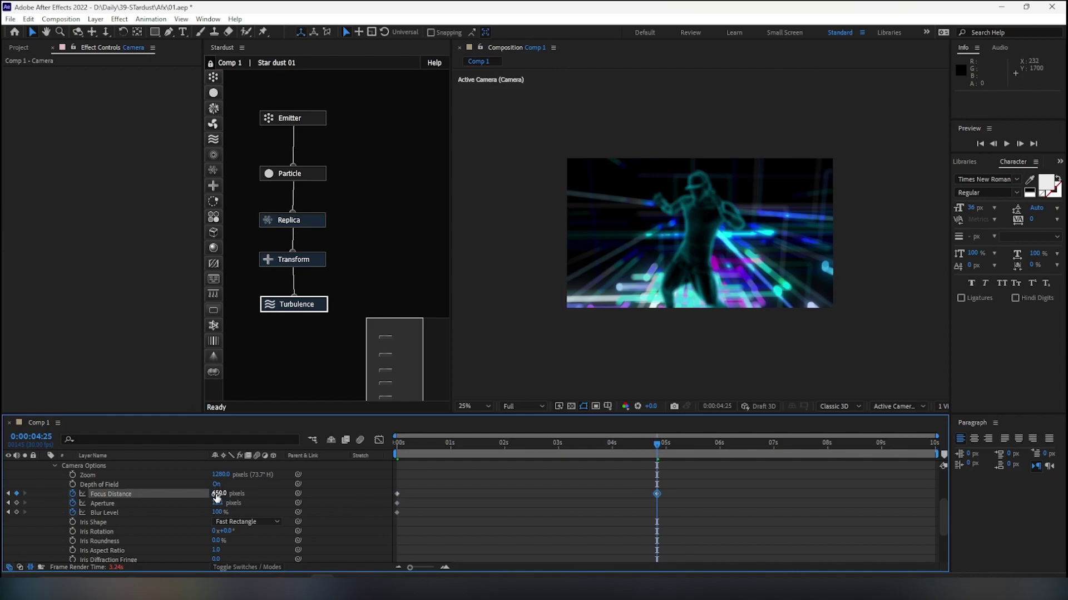
drag(217, 496, 221, 497)
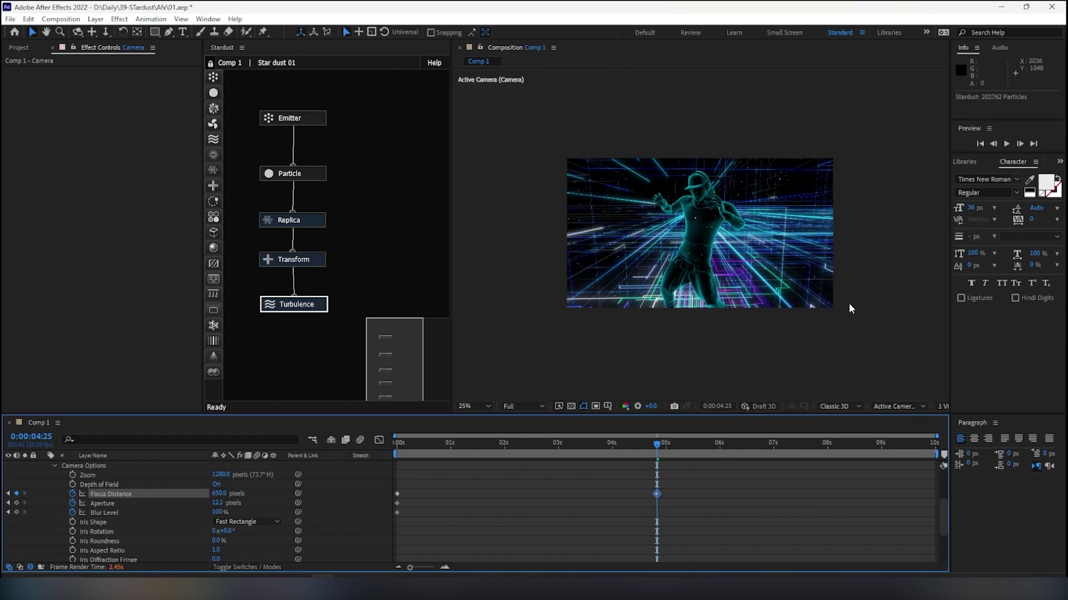
key(period)
click(219, 493)
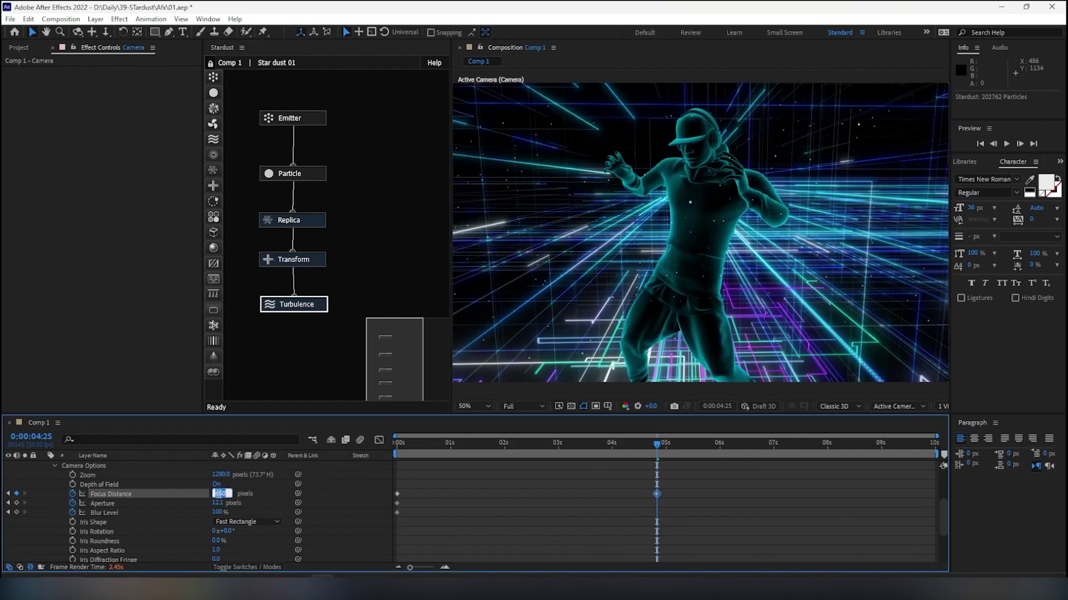
text(350)
key(Return)
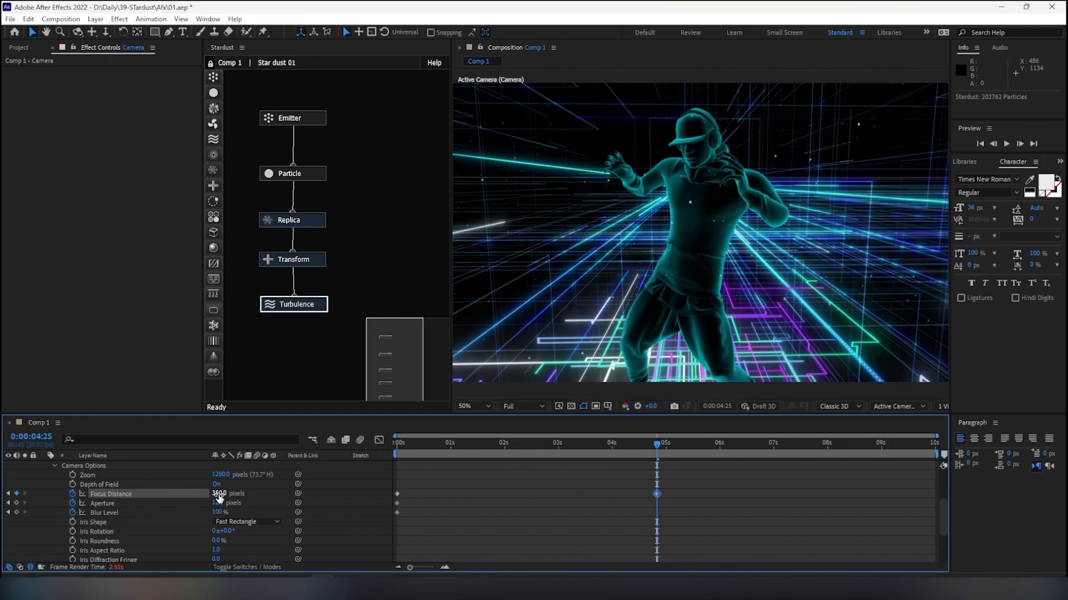
Settle the 4:25 Focus Distance on 500 after trying 400
click(218, 493)
text(400)
key(Return)
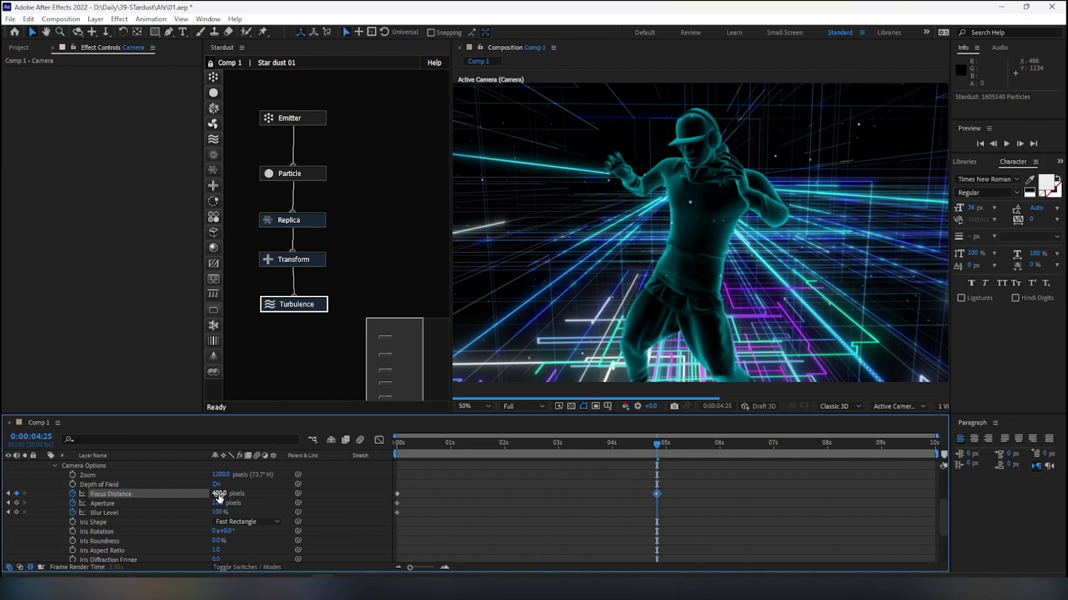
click(218, 493)
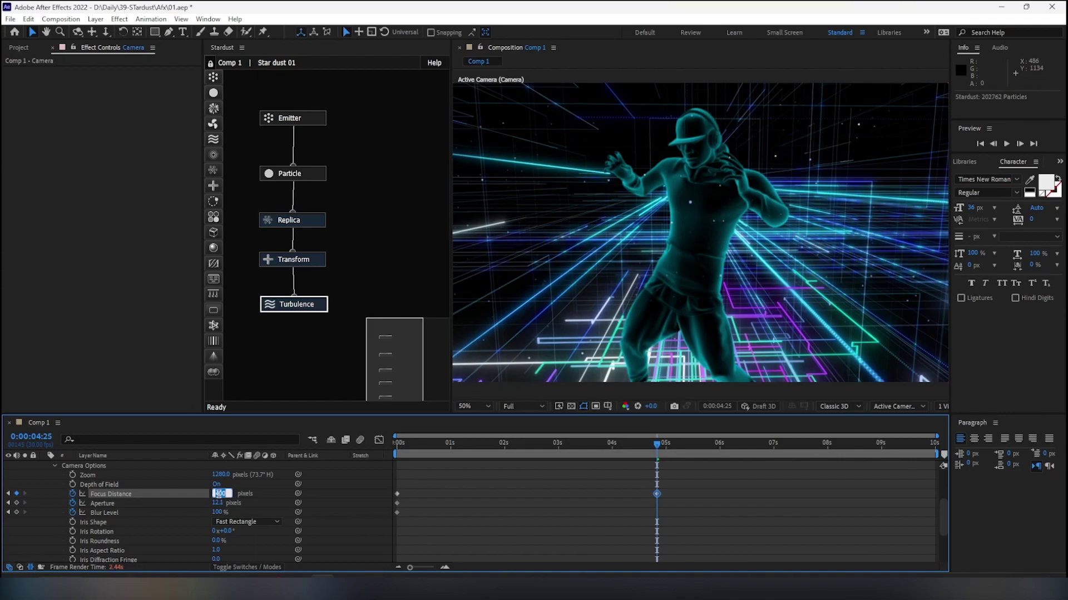
text(500)
key(Return)
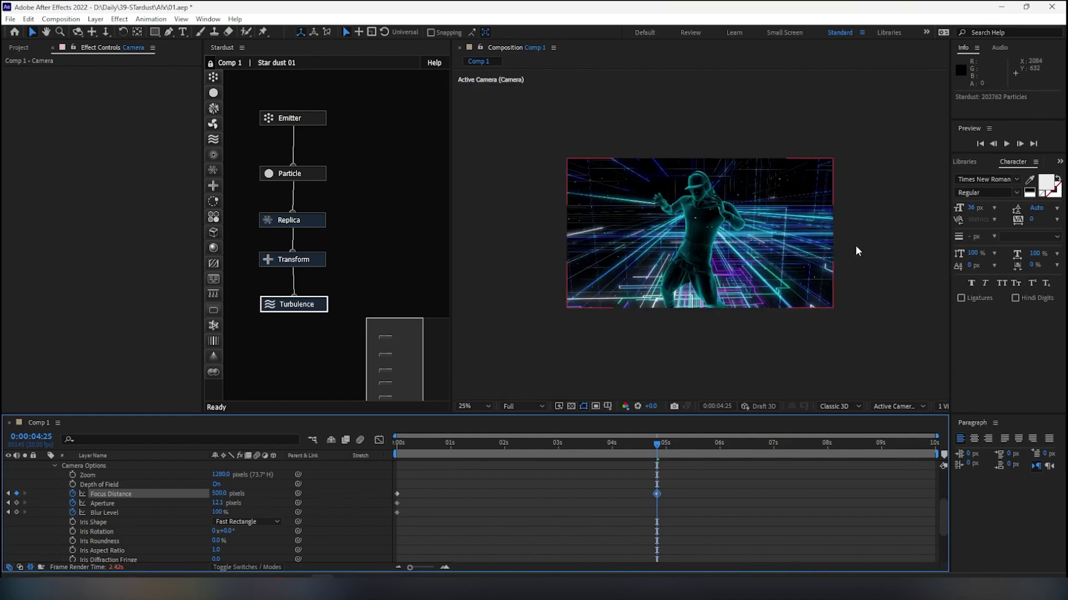
At 8:00, add a new Focus Distance keyframe of 750
click(832, 448)
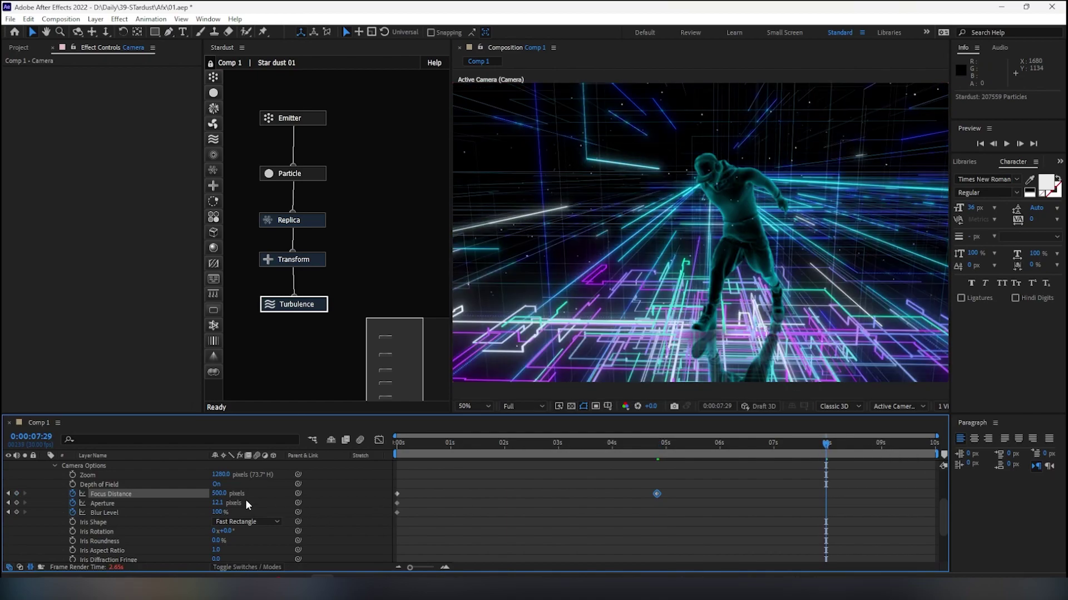
drag(406, 443, 382, 443)
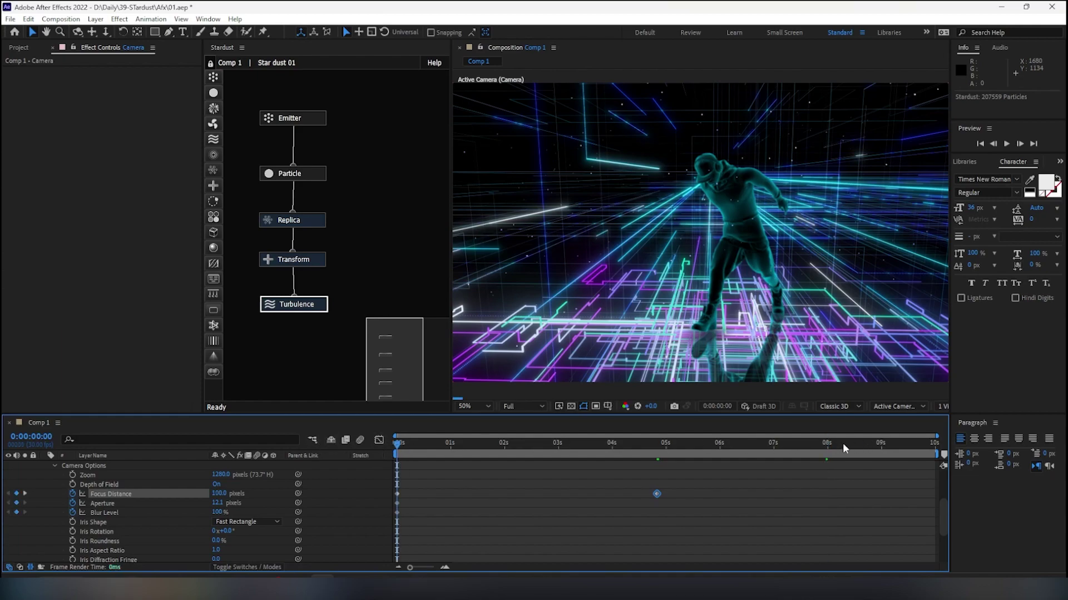
click(828, 446)
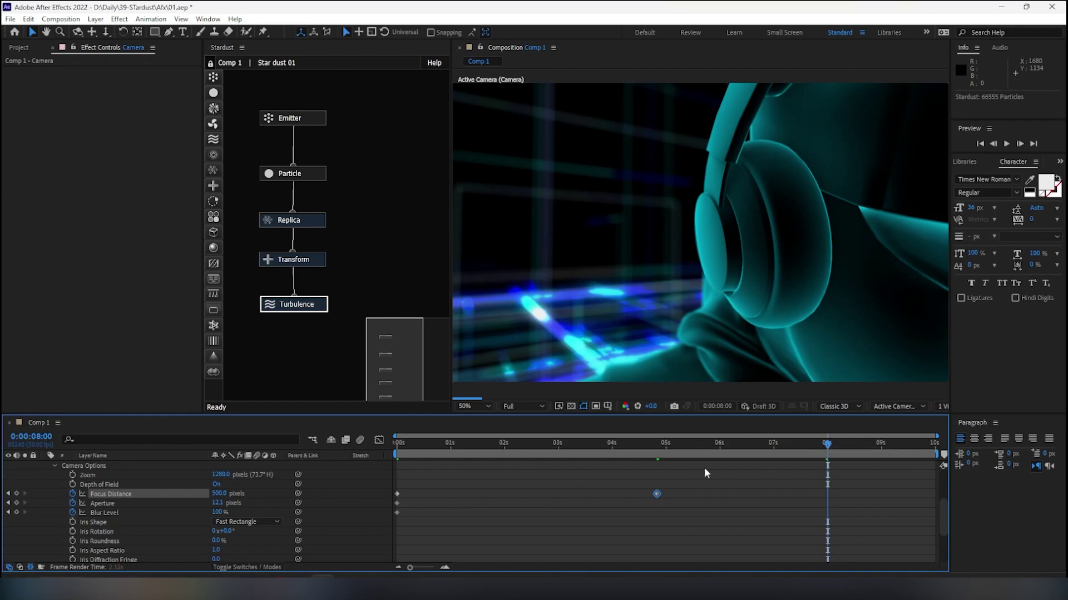
click(220, 494)
text(750)
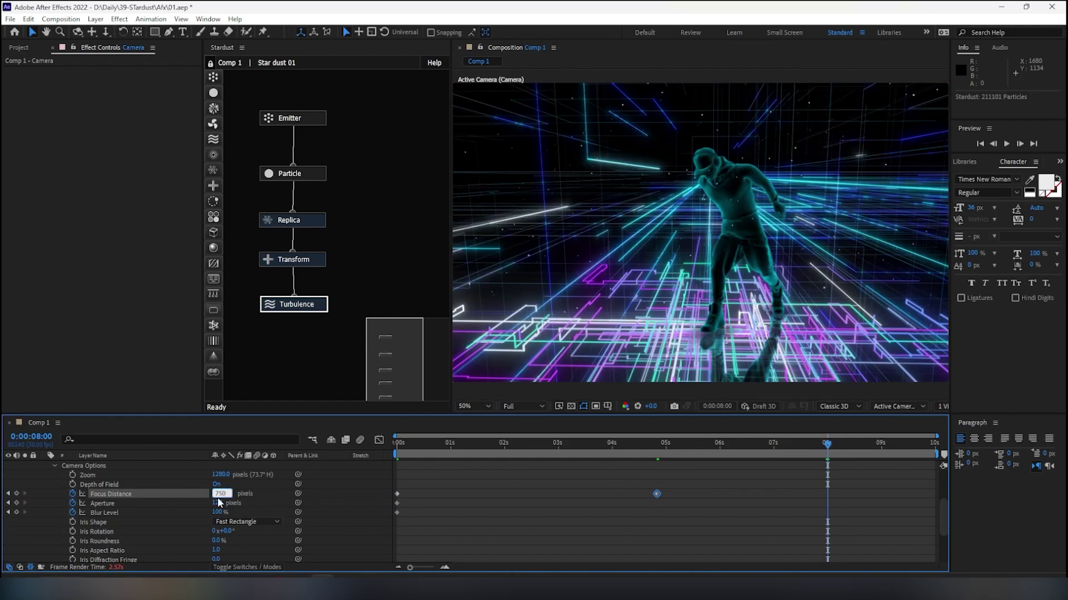
key(Return)
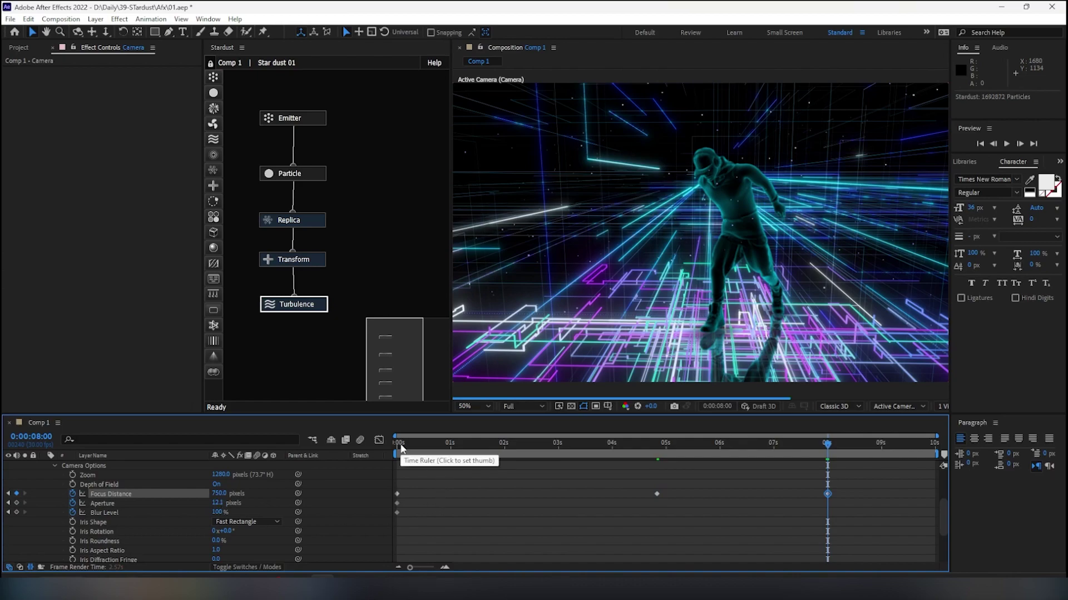
Step through the 4:25 and 8:00 keyframes and change the 8:00 Focus Distance to 500
click(400, 444)
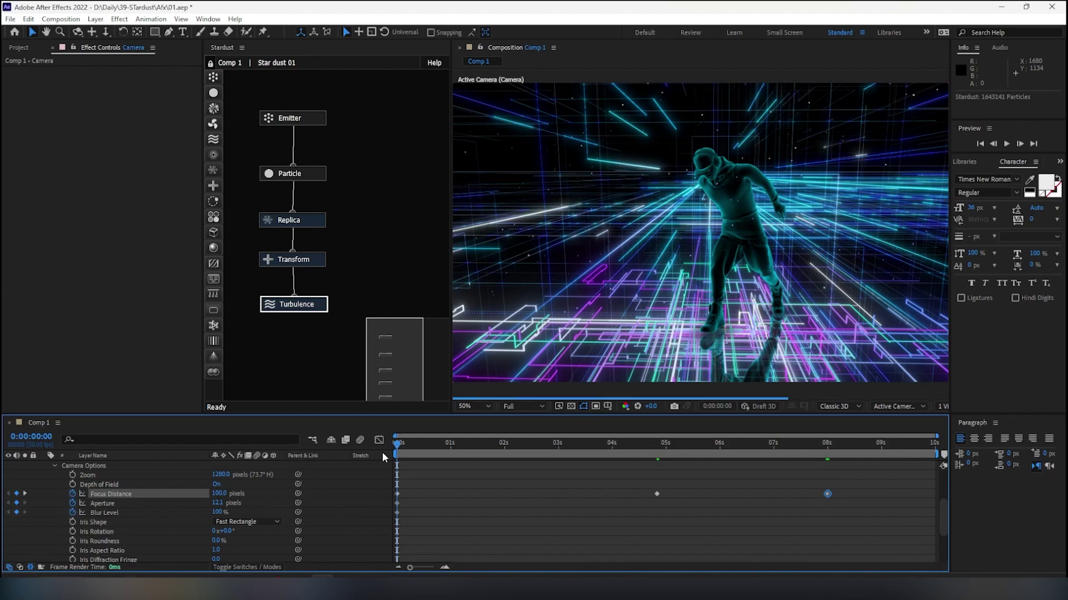
key(comma)
key(comma)
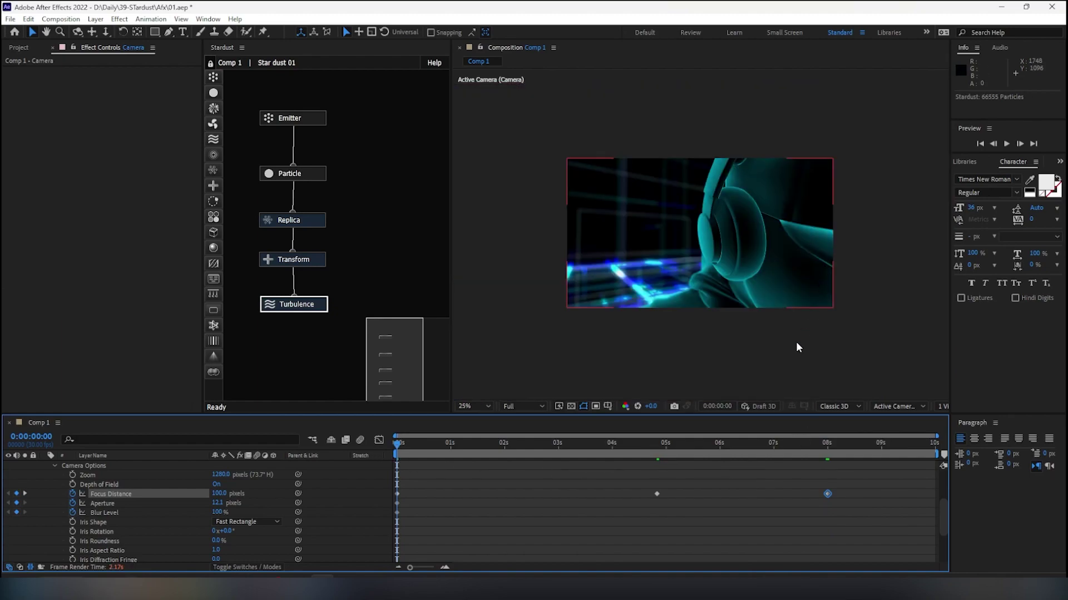
key(k)
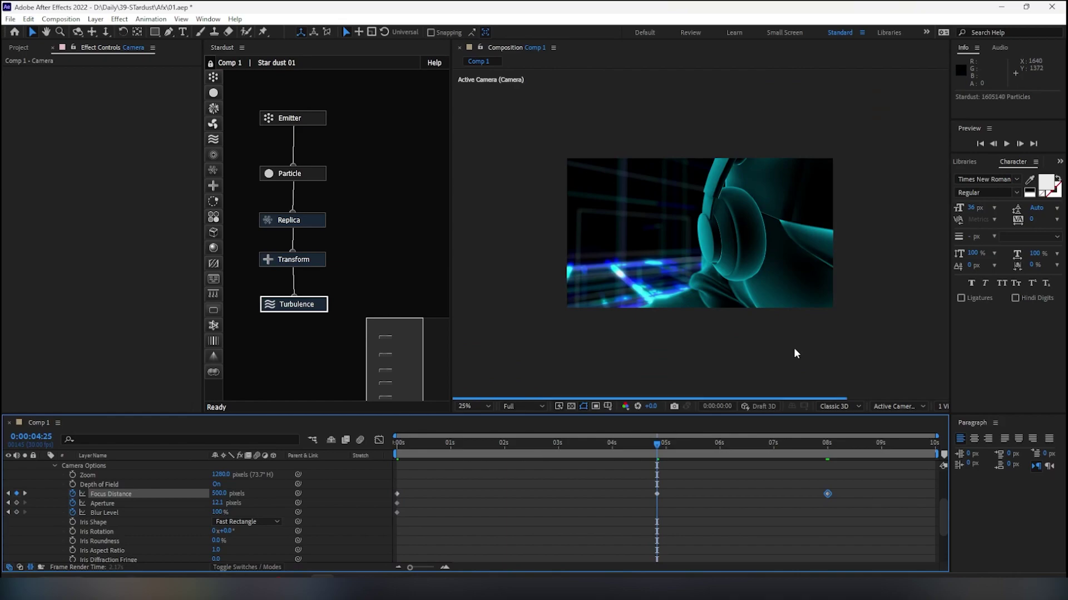
key(k)
key(period)
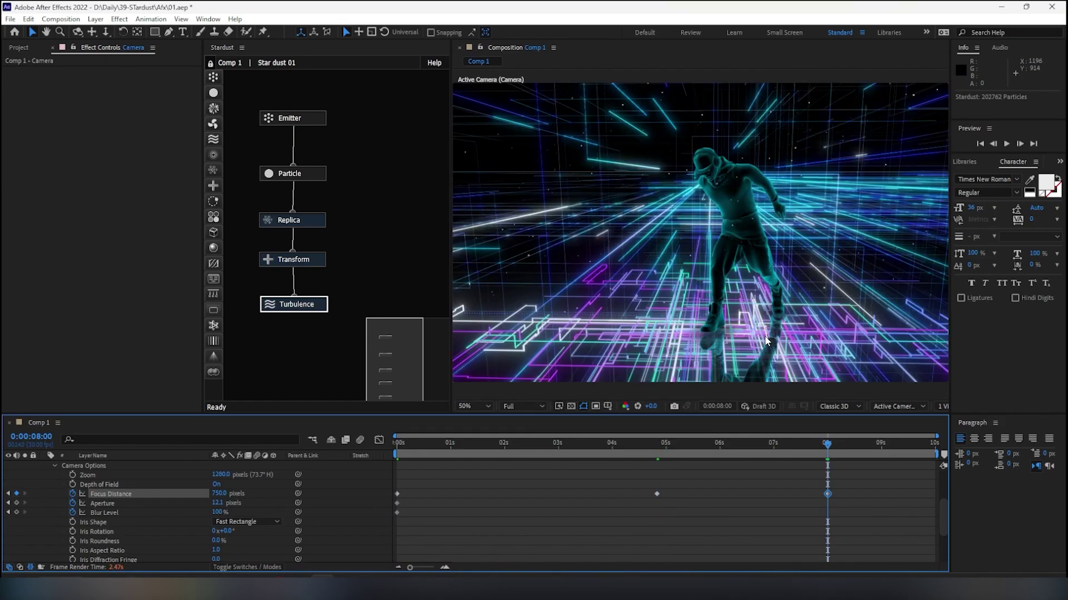
click(219, 494)
text(500)
key(Return)
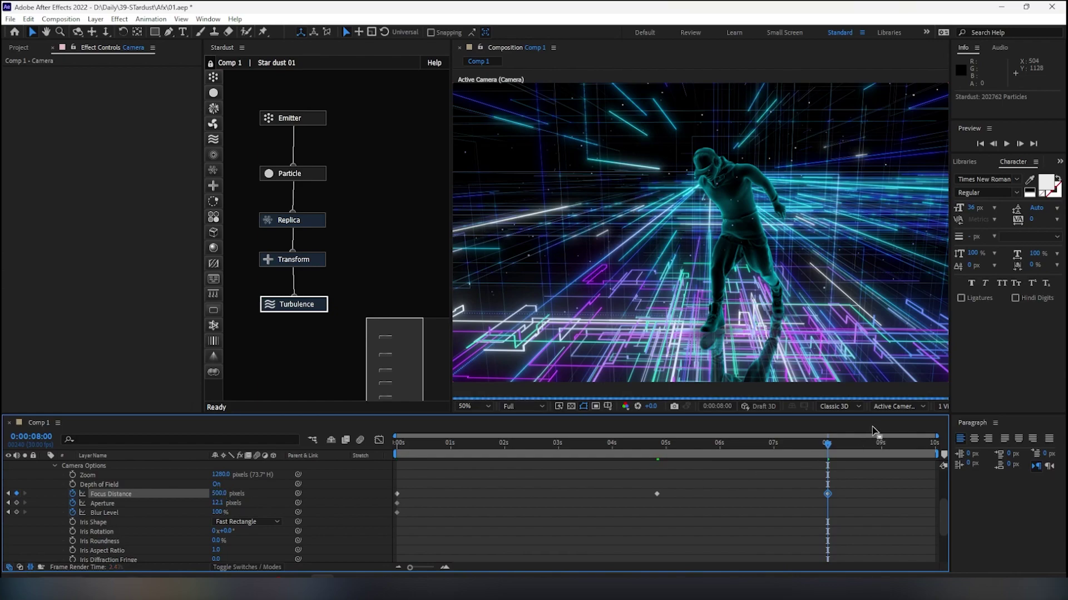
In Custom View 1, scrub the 8:00 Focus Distance out to 1550, then return to Active Camera
click(884, 407)
click(905, 332)
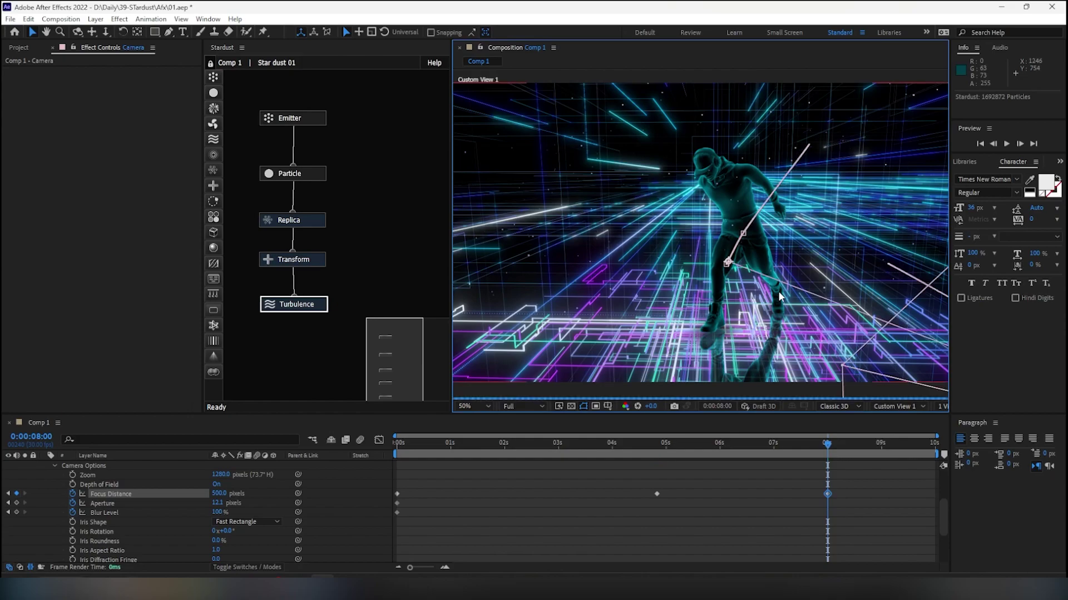
scroll(778, 291, down, 2)
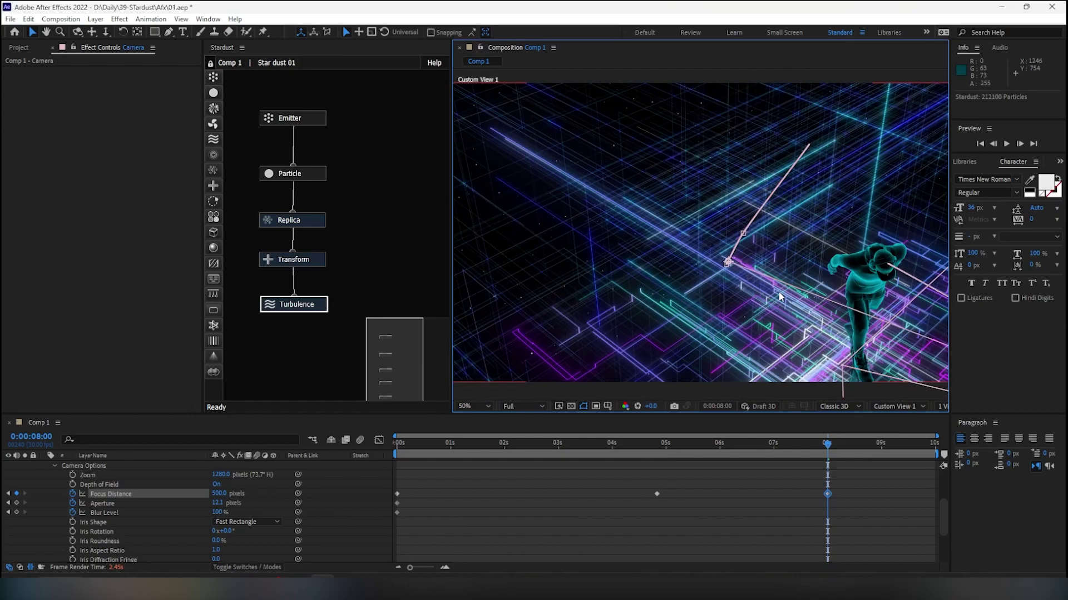
drag(219, 494, 362, 485)
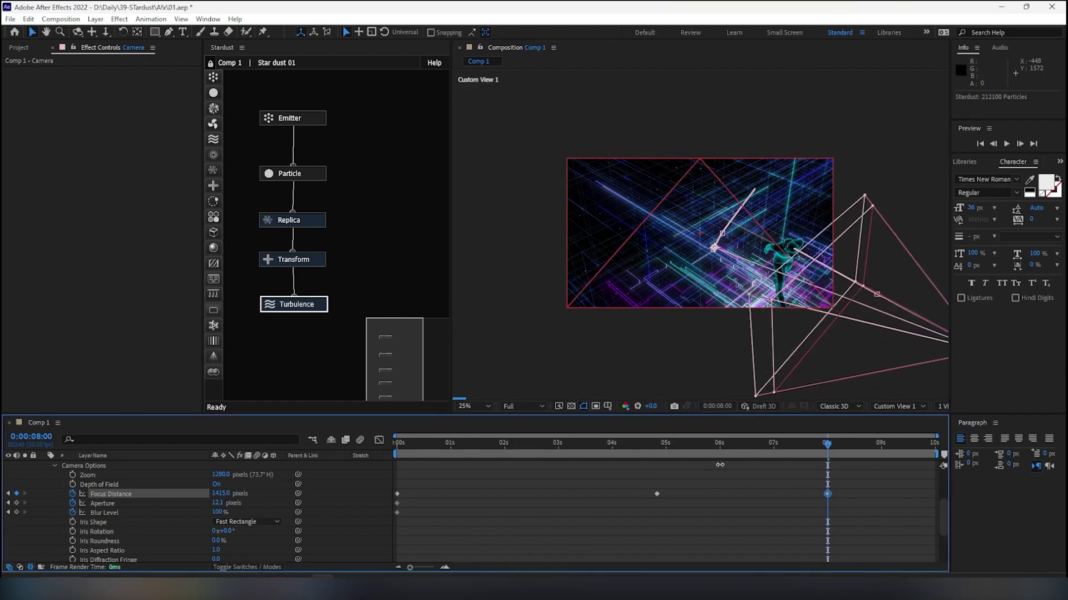
drag(362, 484, 917, 422)
click(898, 407)
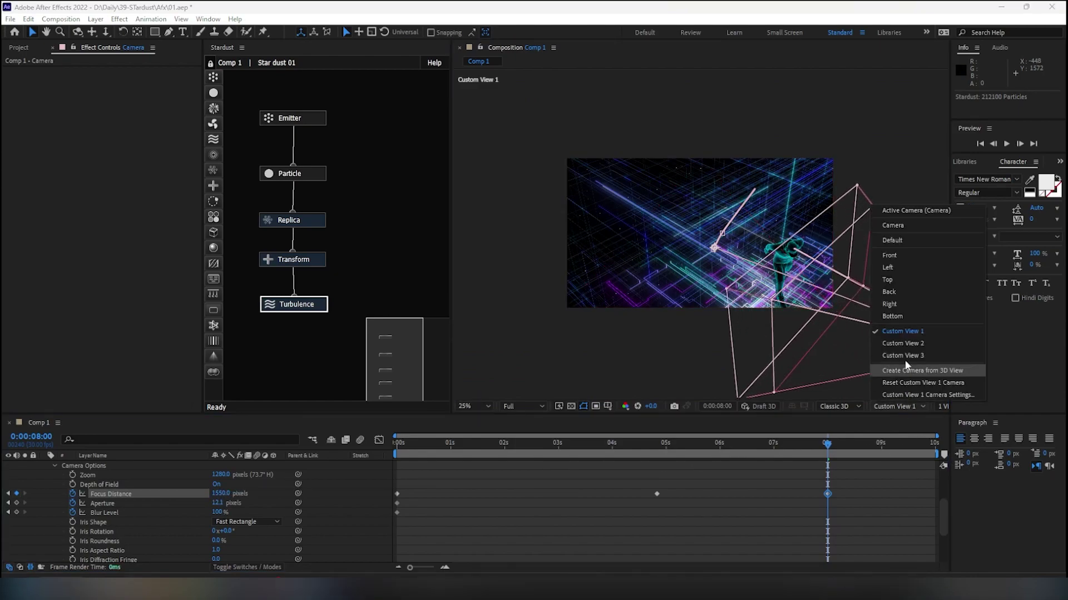
click(905, 211)
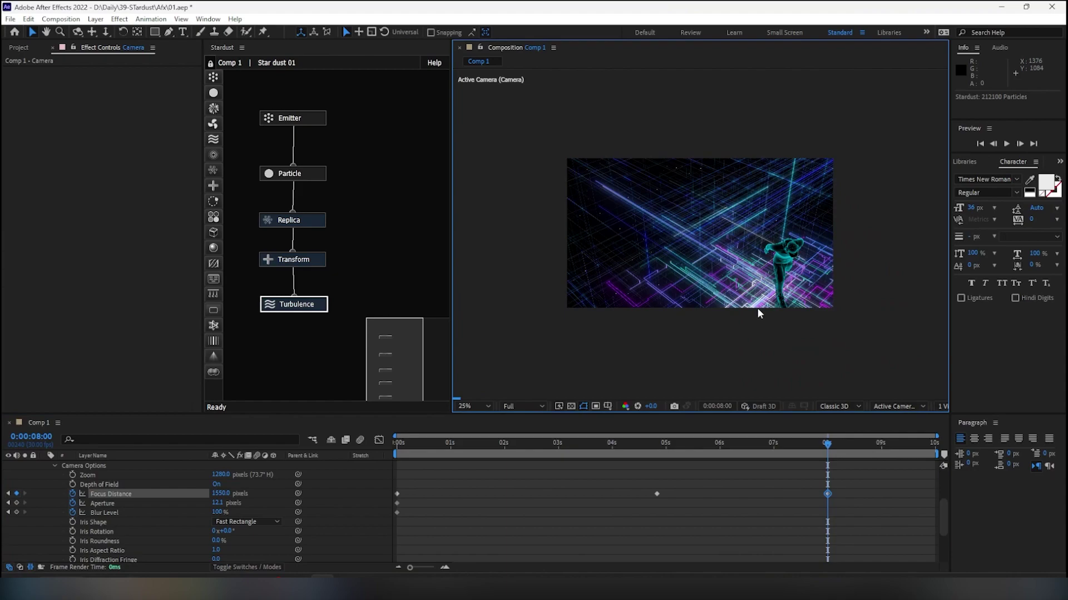
scroll(742, 303, up, 1)
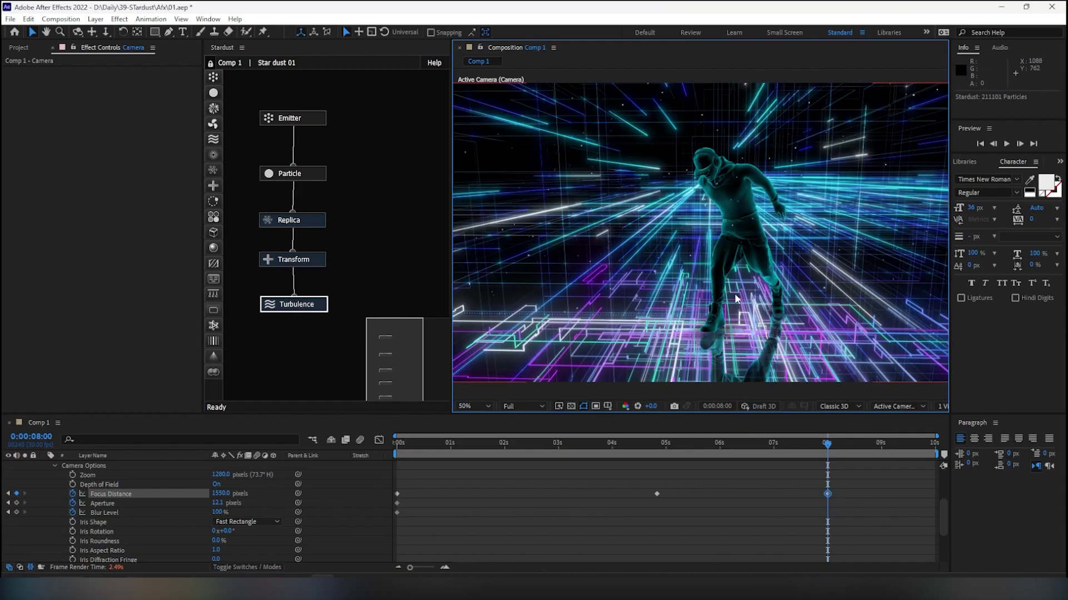
scroll(734, 293, up, 1)
scroll(734, 292, down, 1)
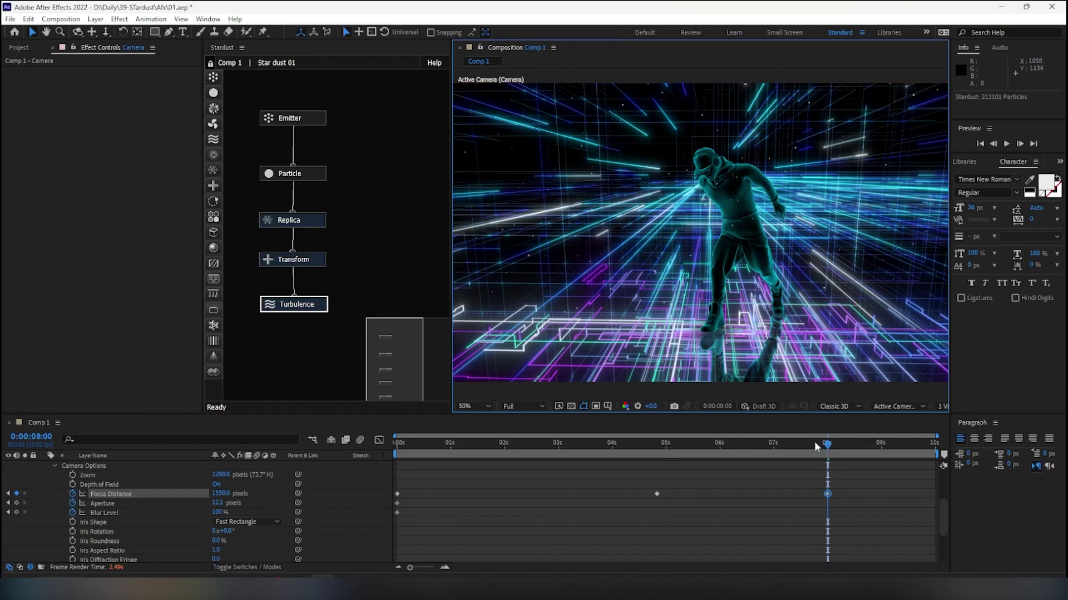
drag(827, 444, 396, 449)
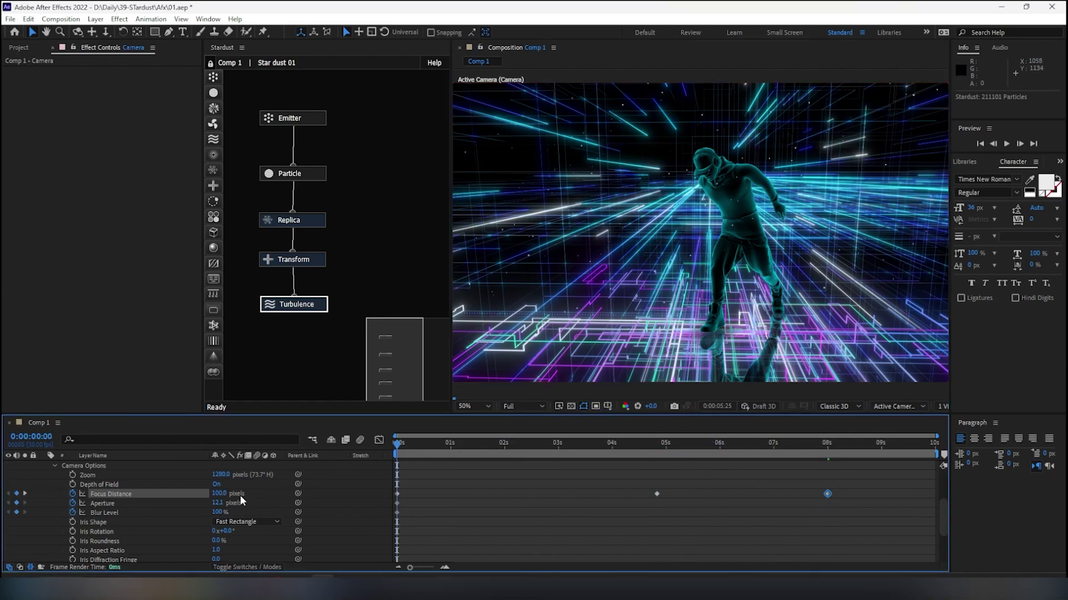
Keyframe the camera Aperture at the start, trying 60 and 20 before settling on 18
click(253, 509)
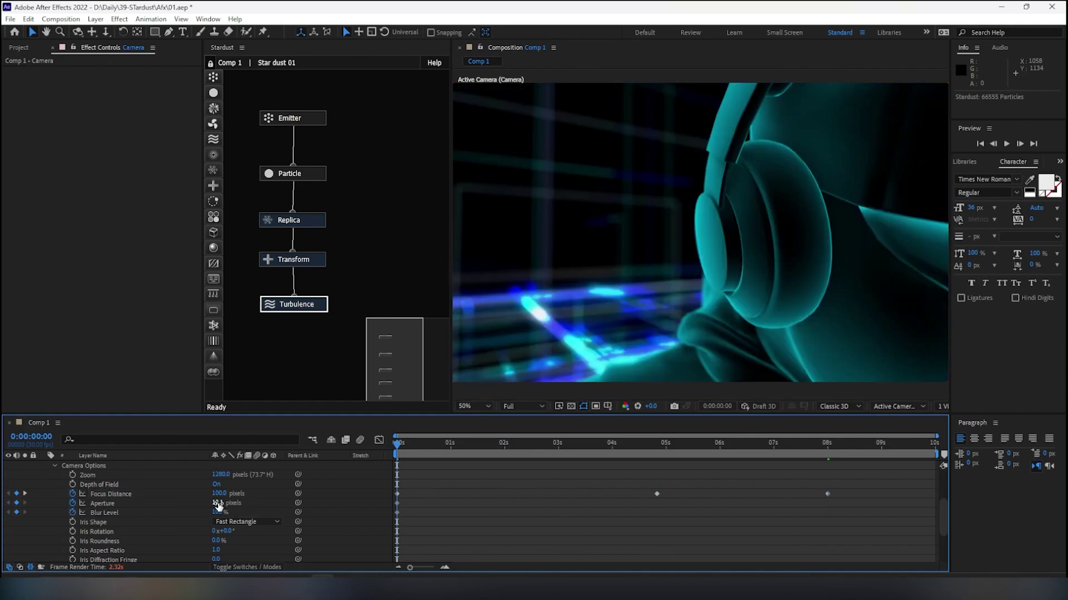
click(220, 504)
text(60)
key(Return)
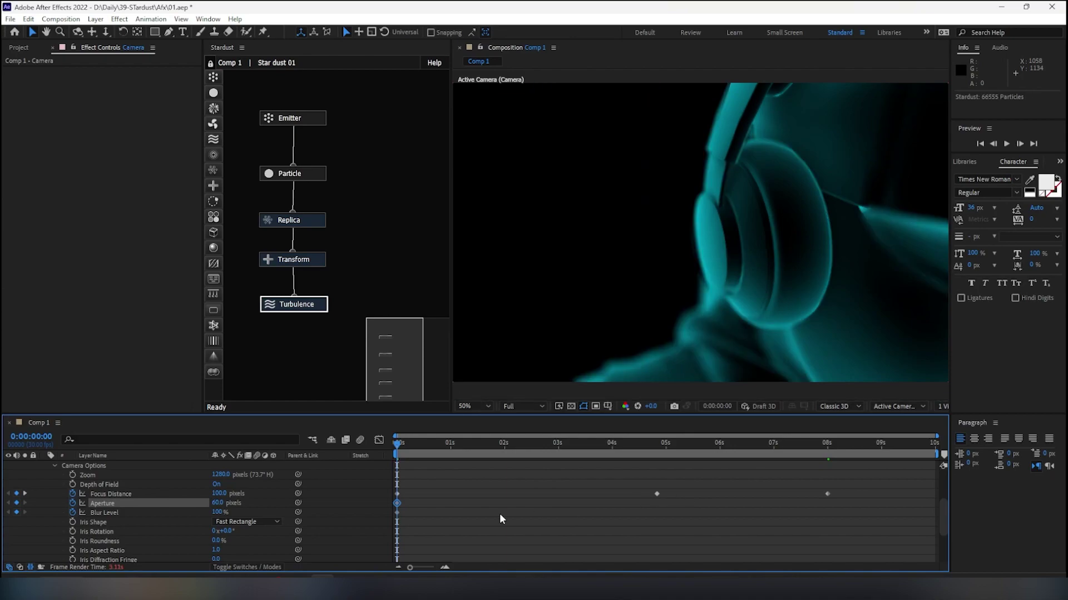
click(217, 503)
text(20)
key(Return)
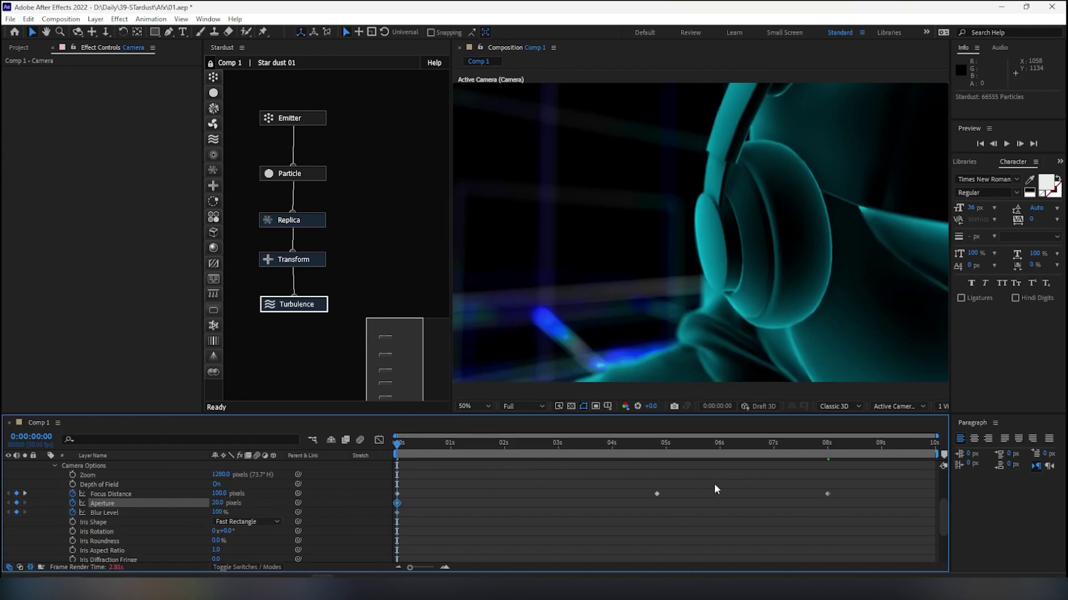
scroll(716, 315, down, 2)
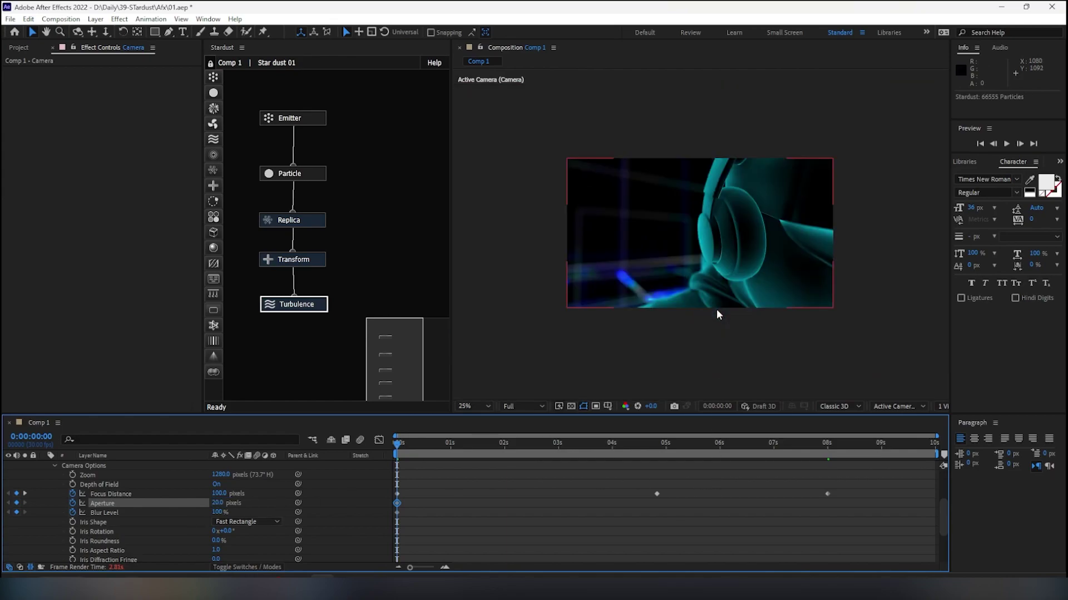
click(217, 503)
text(18)
key(Return)
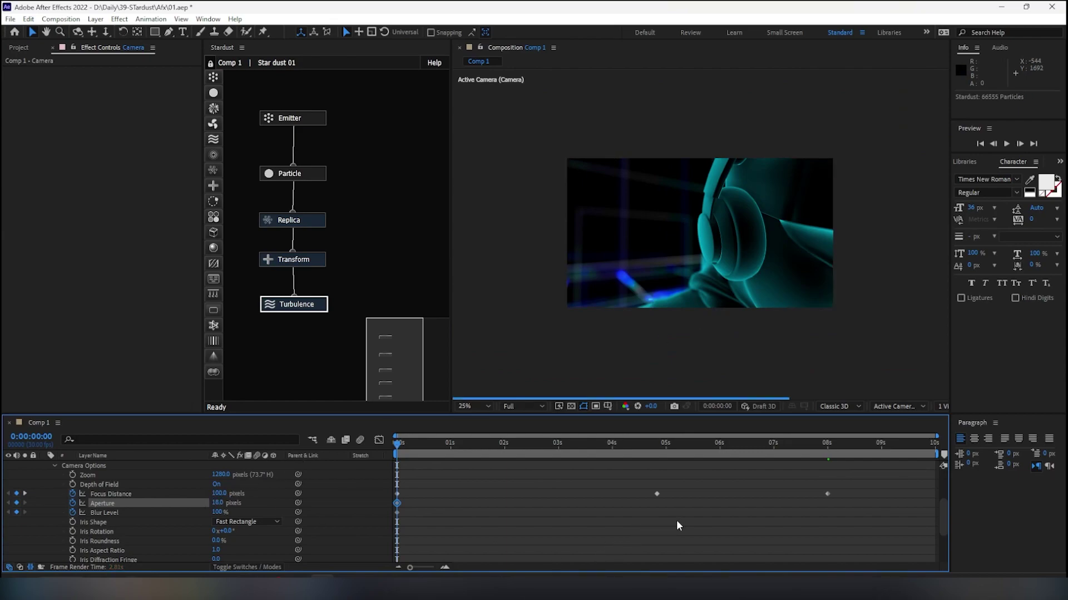
At the 4:25 keyframe, add an Aperture keyframe of 30
key(k)
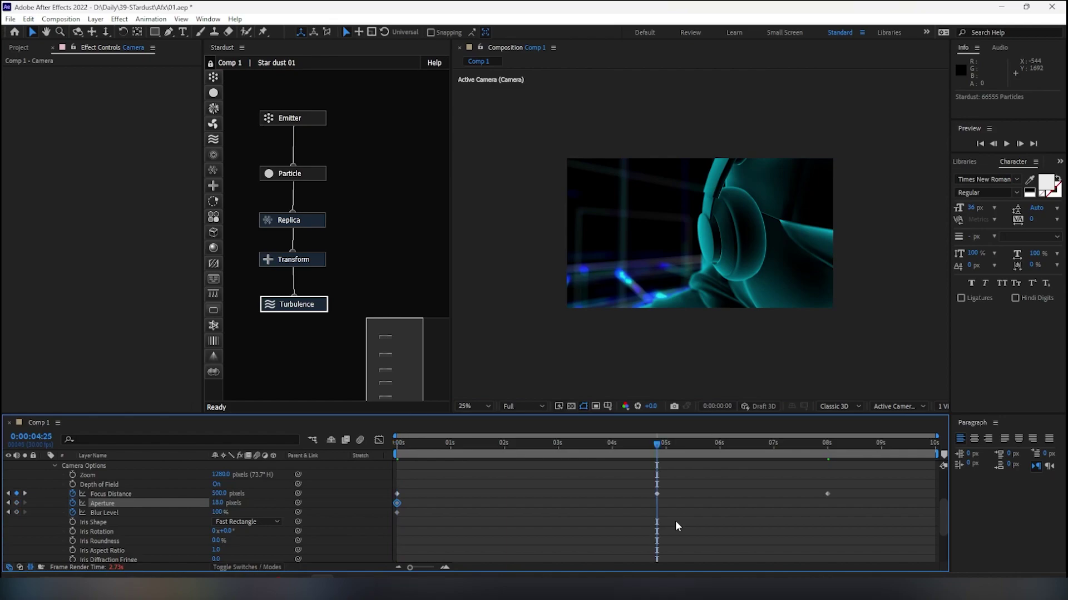
click(216, 502)
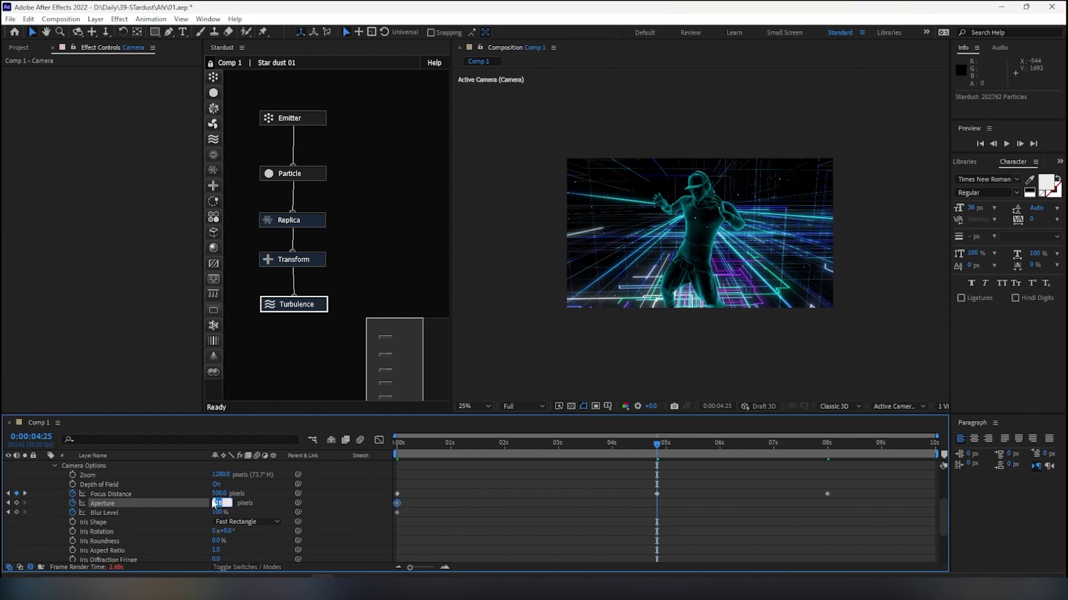
text(0)
key(Return)
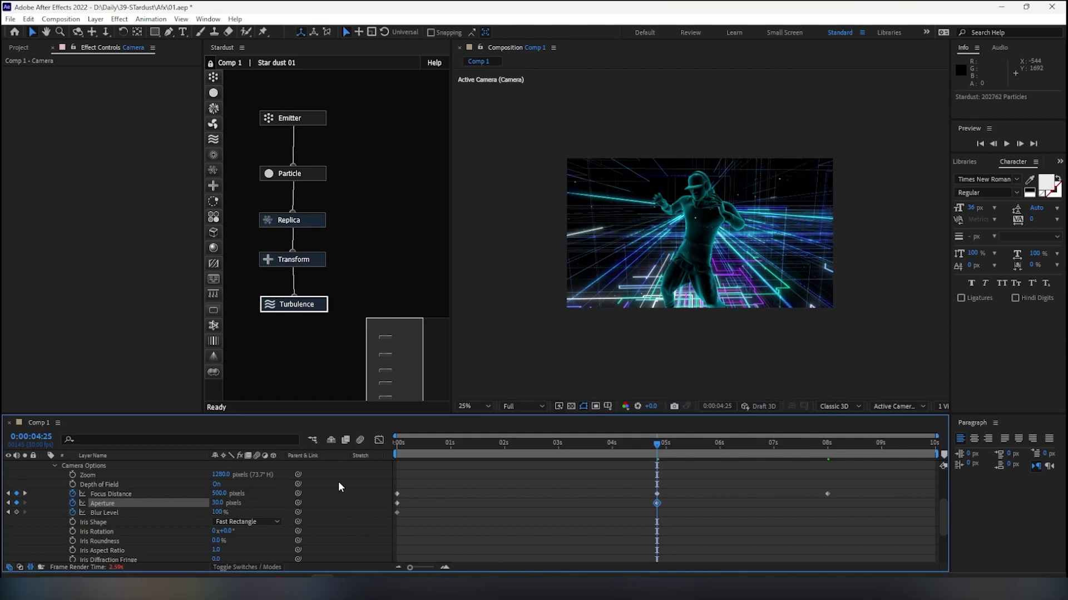
scroll(828, 316, up, 2)
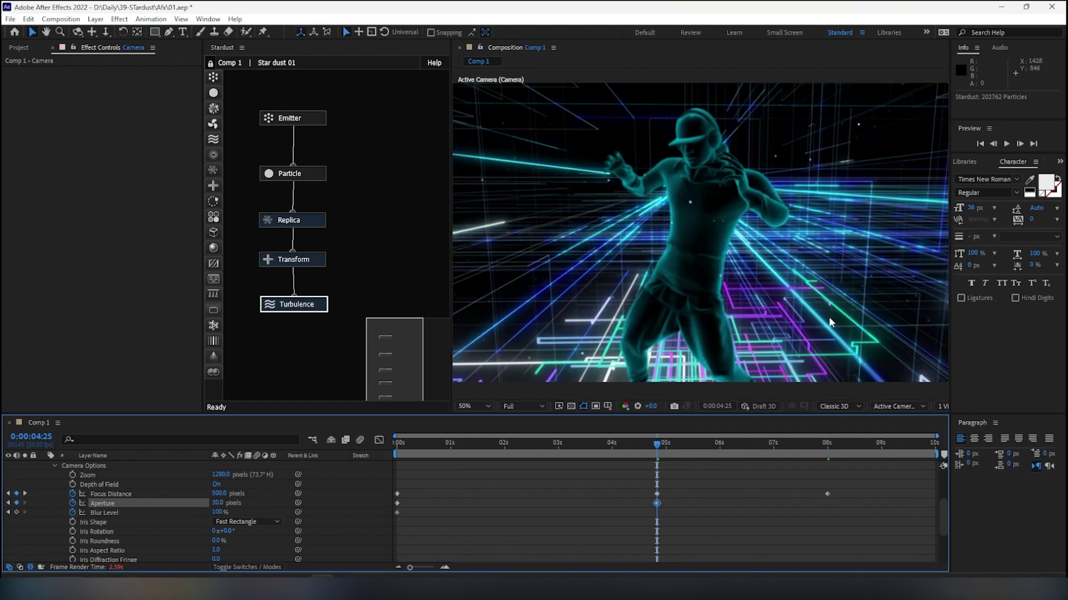
Try an Aperture of 20, then undo it back to 30
click(217, 504)
text(20)
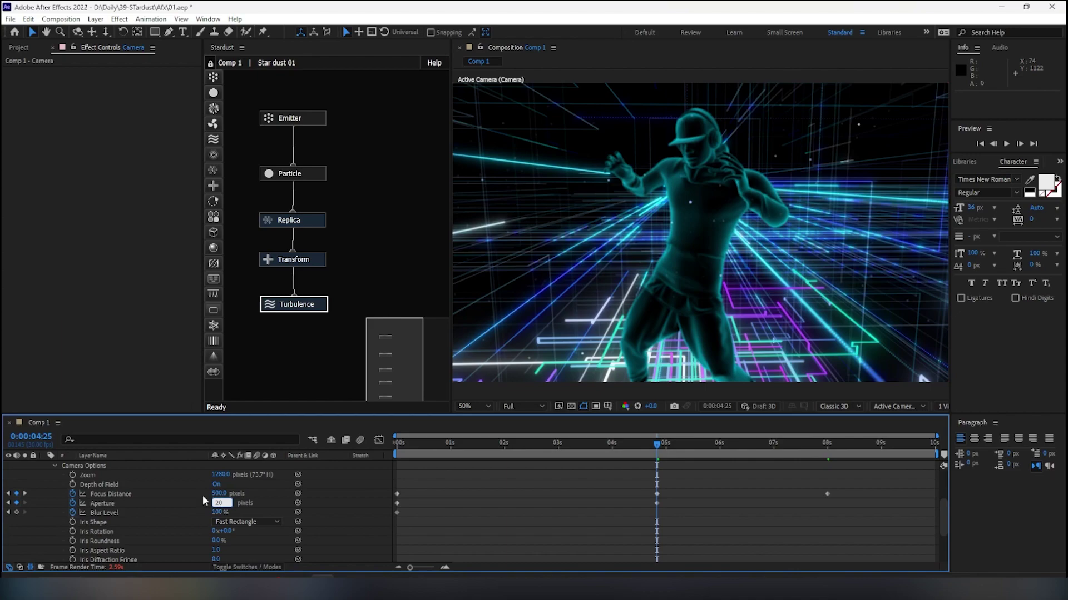
click(578, 489)
key(ctrl+z)
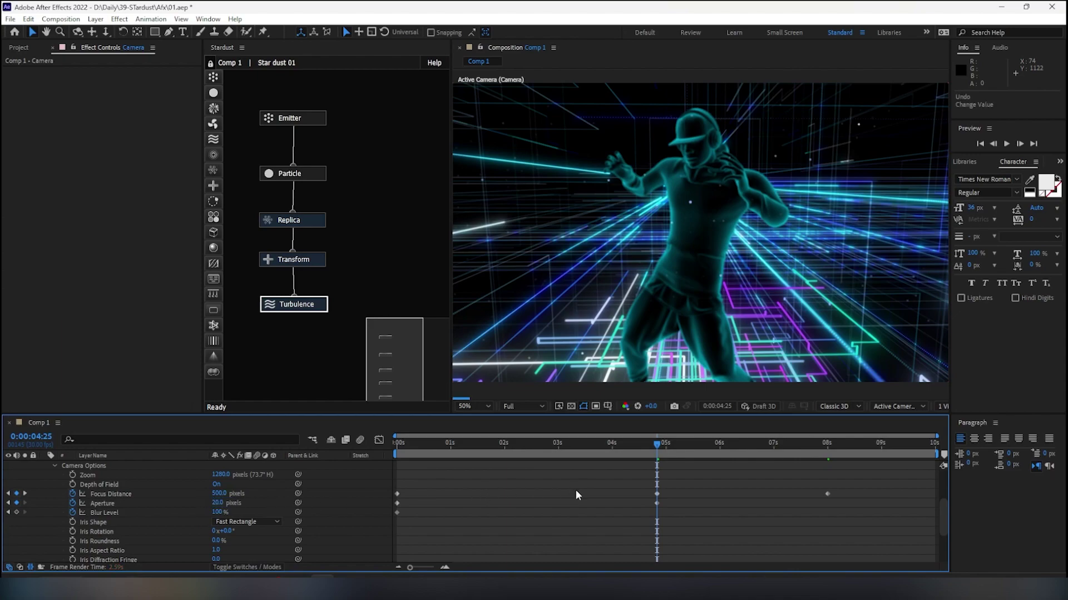
In Custom View 1, drag the 4:25 Focus Distance to about 948, then return to Active Camera
click(897, 405)
click(904, 331)
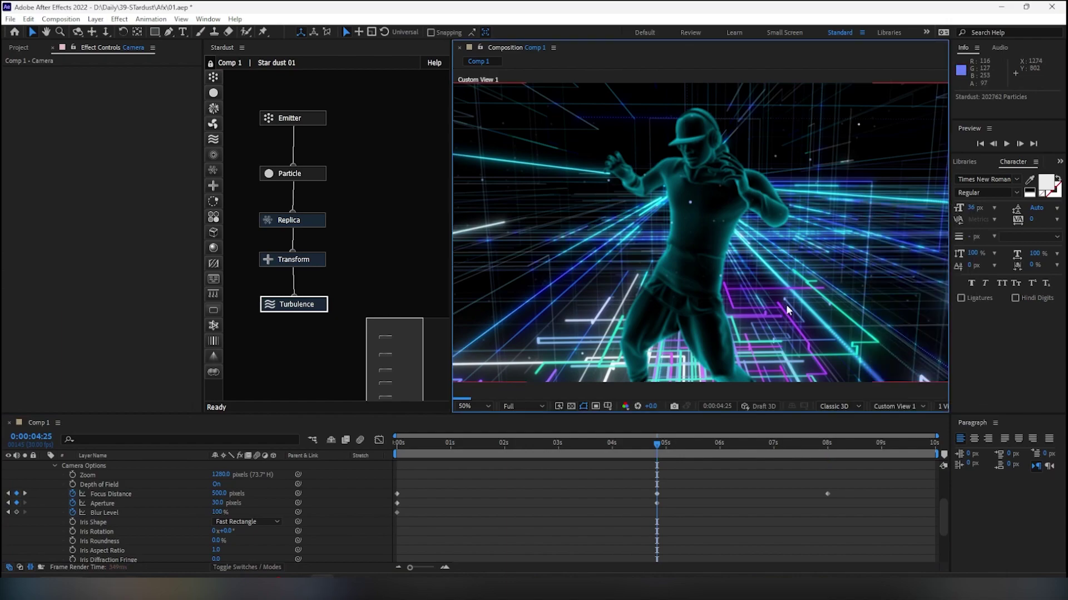
click(219, 493)
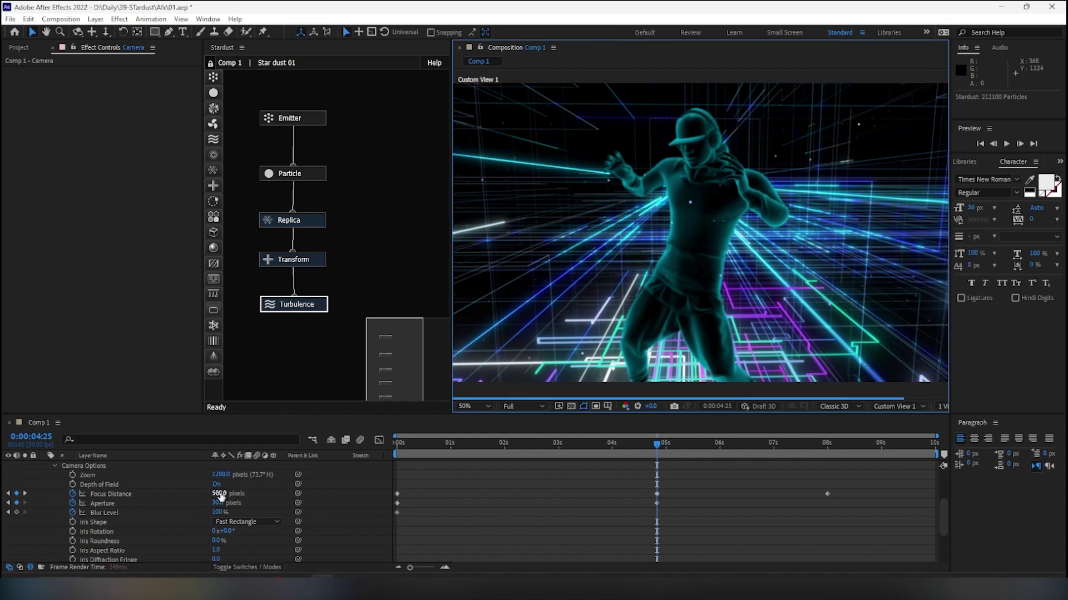
scroll(894, 245, down, 2)
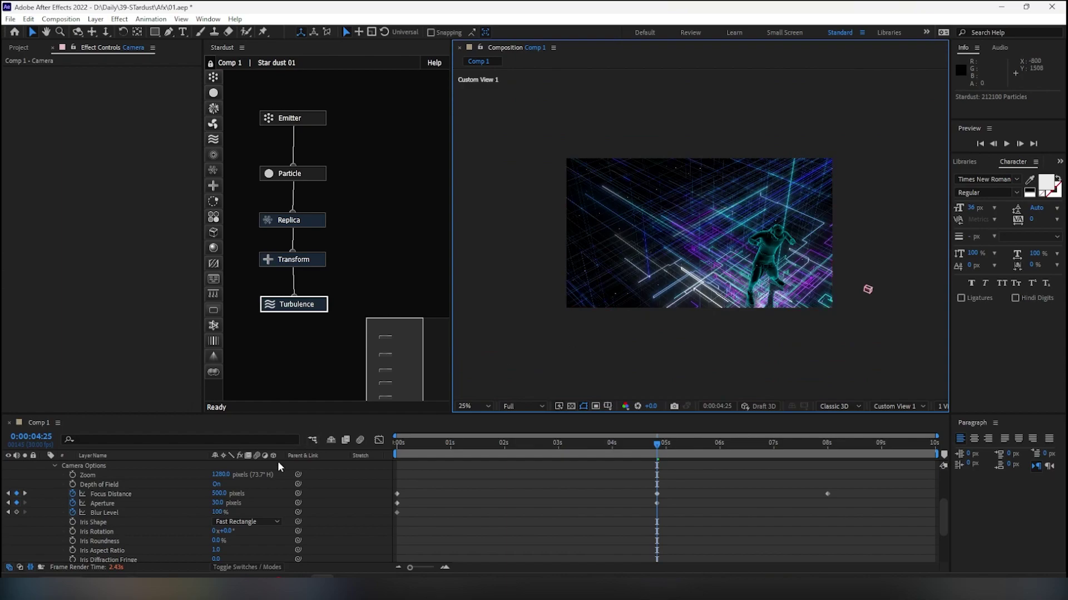
drag(219, 494, 489, 489)
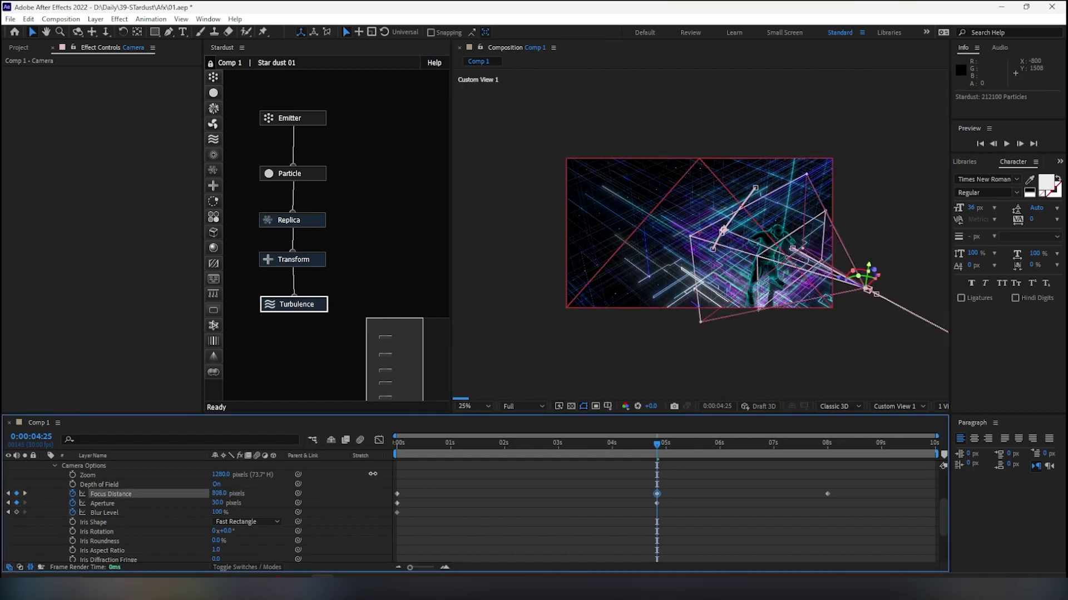
click(893, 407)
click(903, 213)
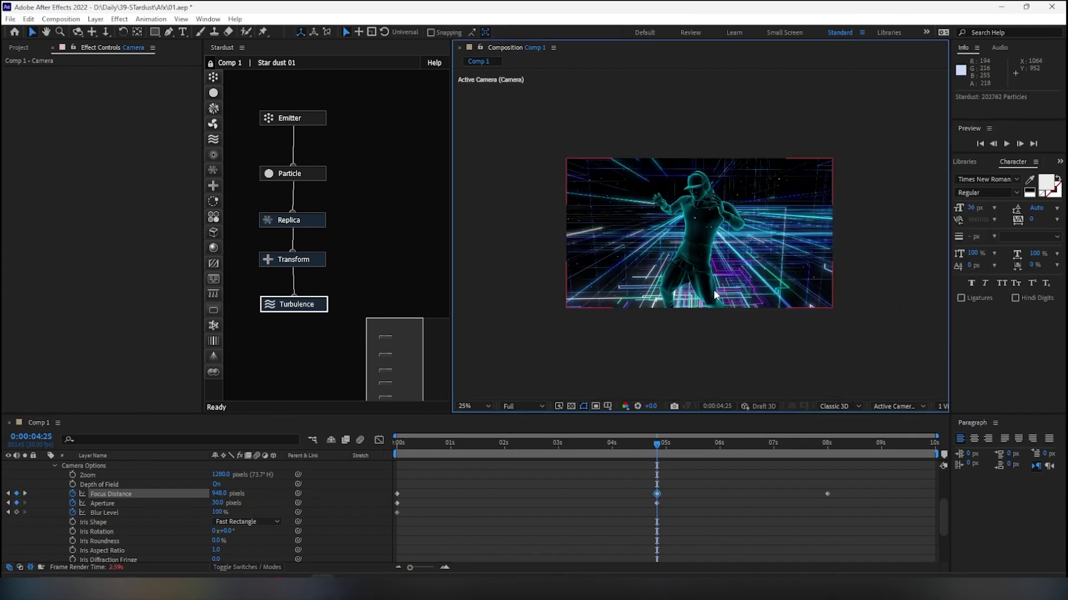
key(period)
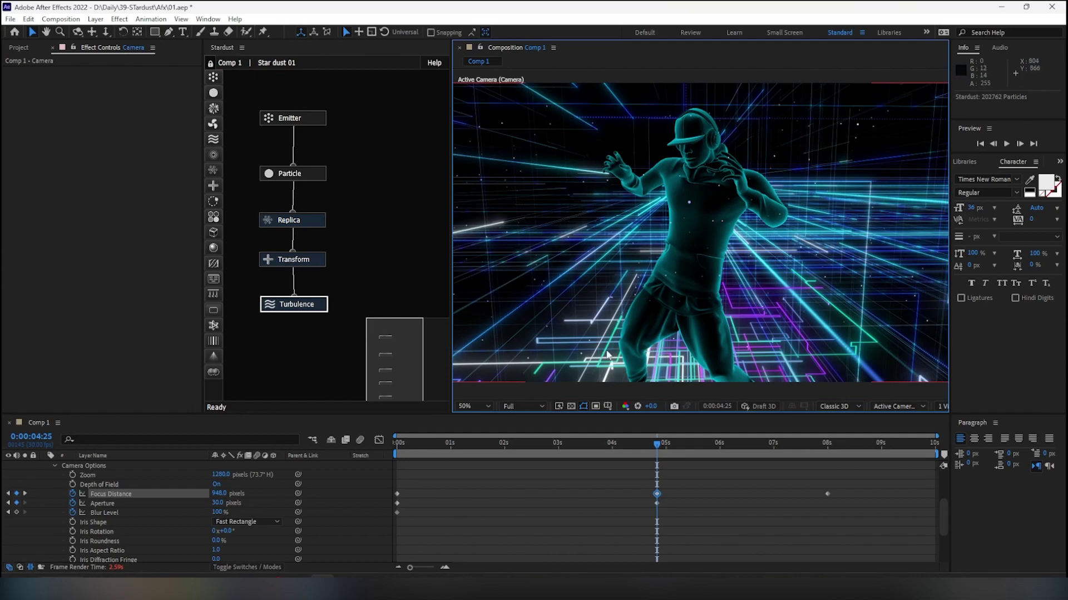
Set the Aperture at 4:25 to 60, then to 50
click(218, 504)
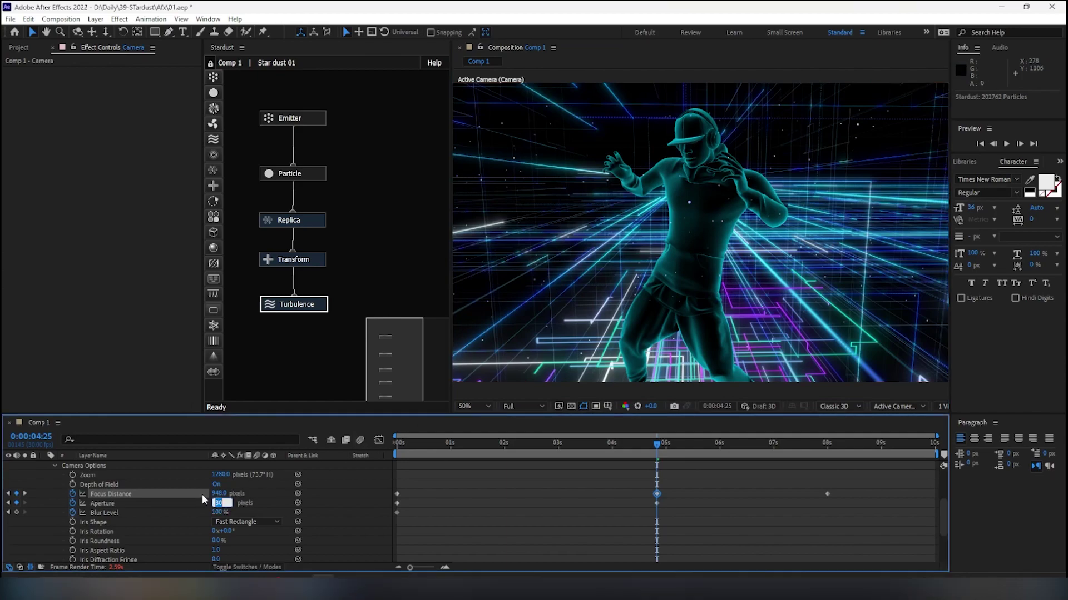
text(60)
key(Return)
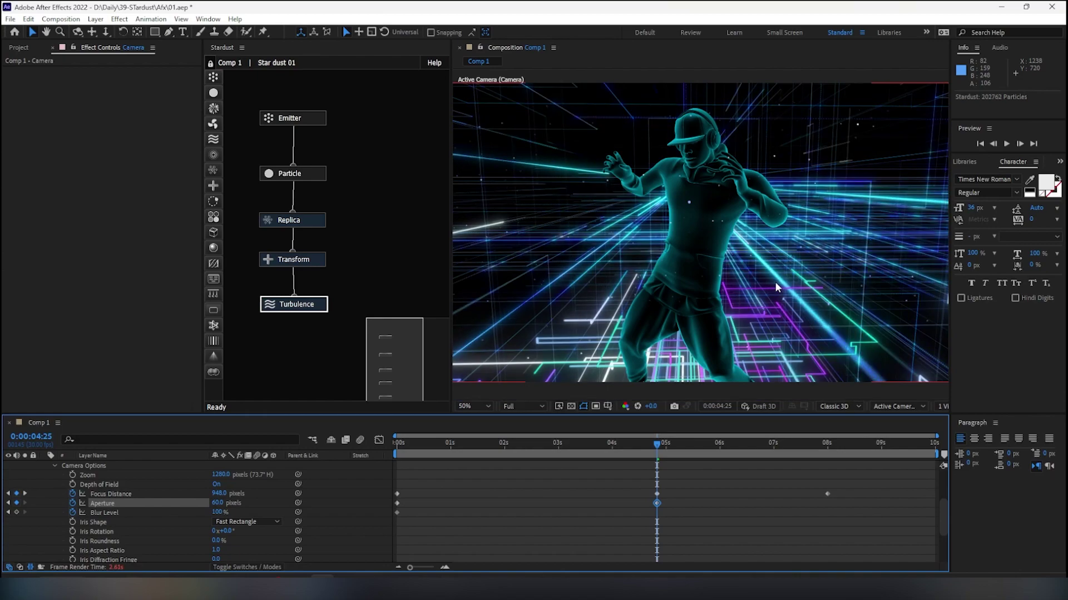
click(216, 502)
text(50)
key(Return)
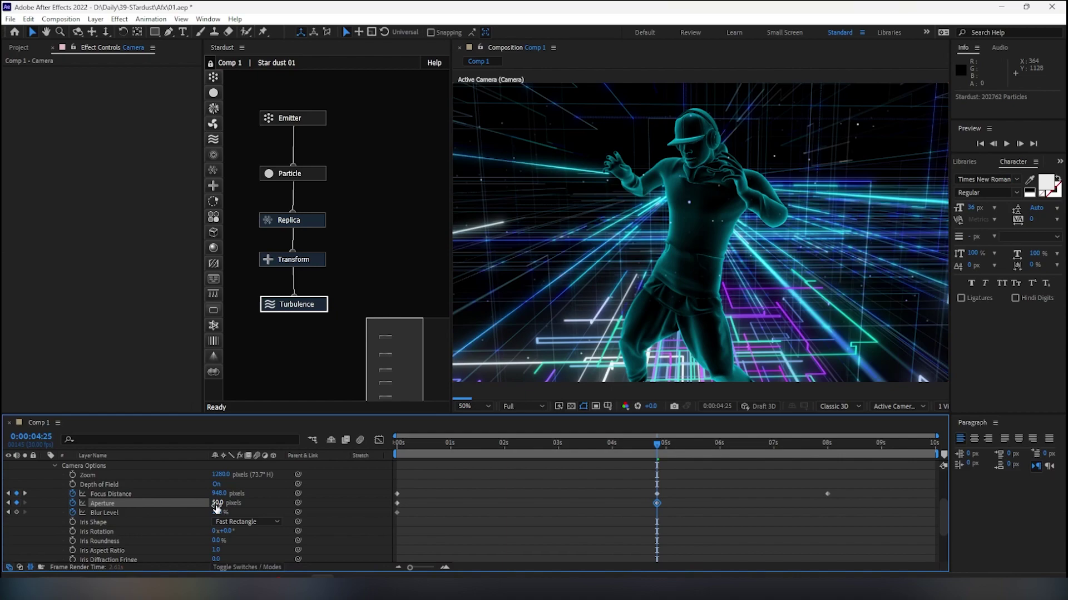
Inspect focus at 8:00, return to the start, collapse the Camera, and add an adjustment layer
click(827, 444)
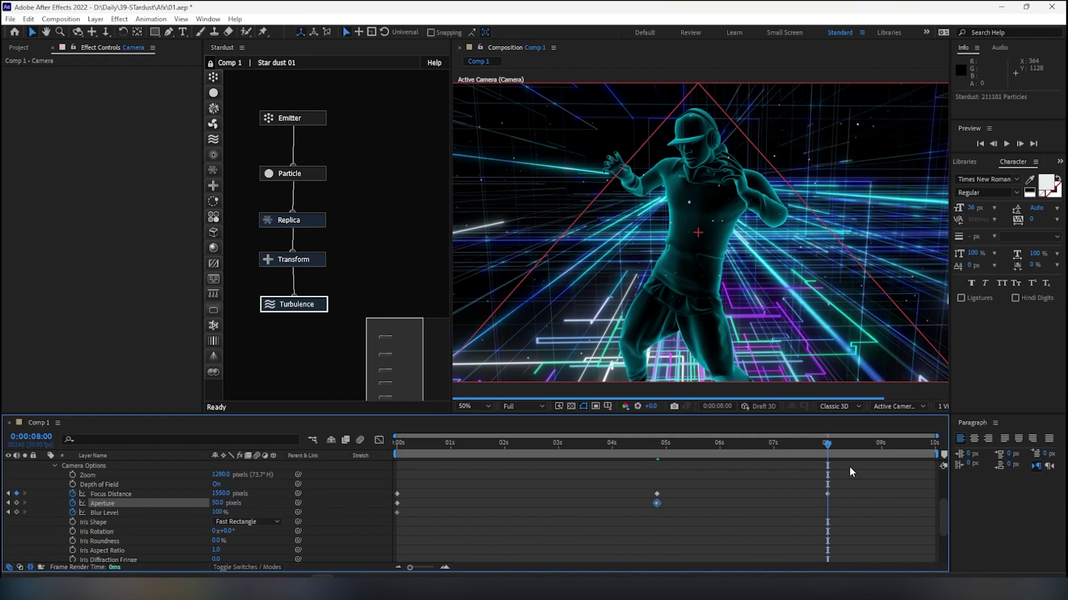
key(period)
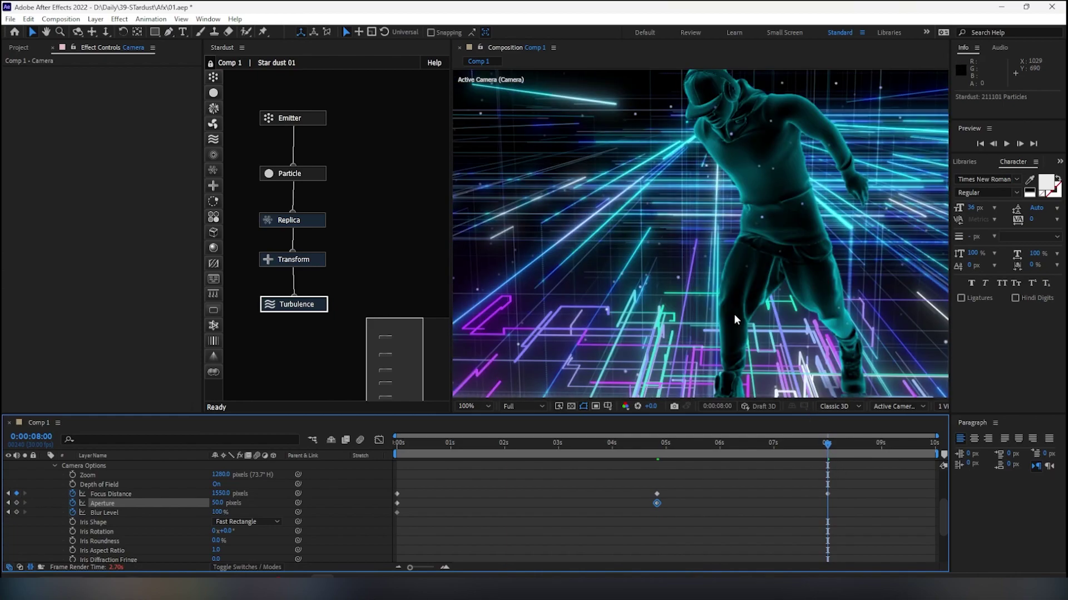
key(comma)
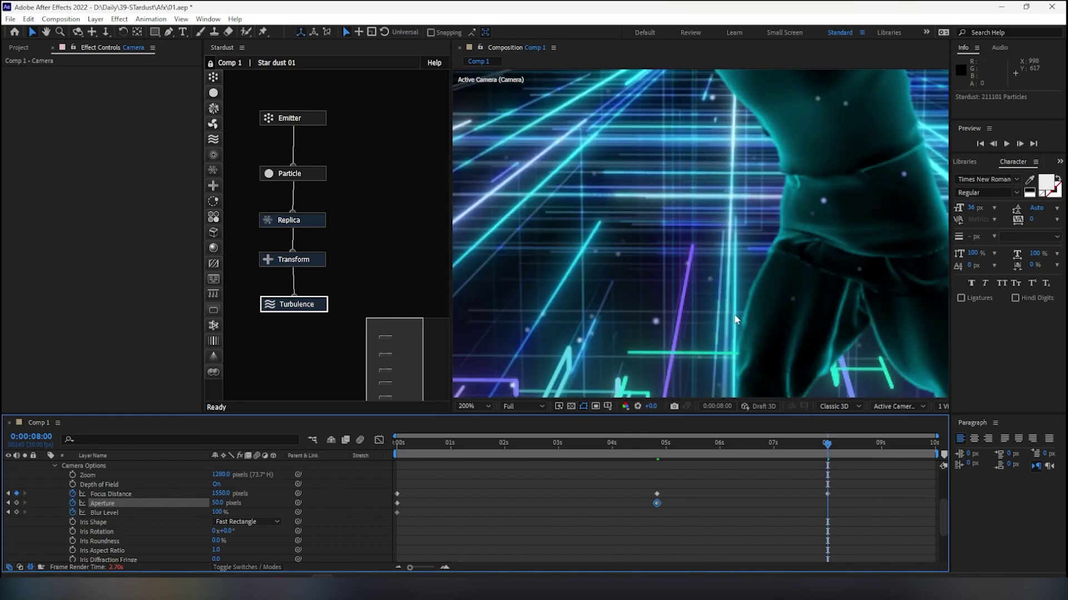
key(comma)
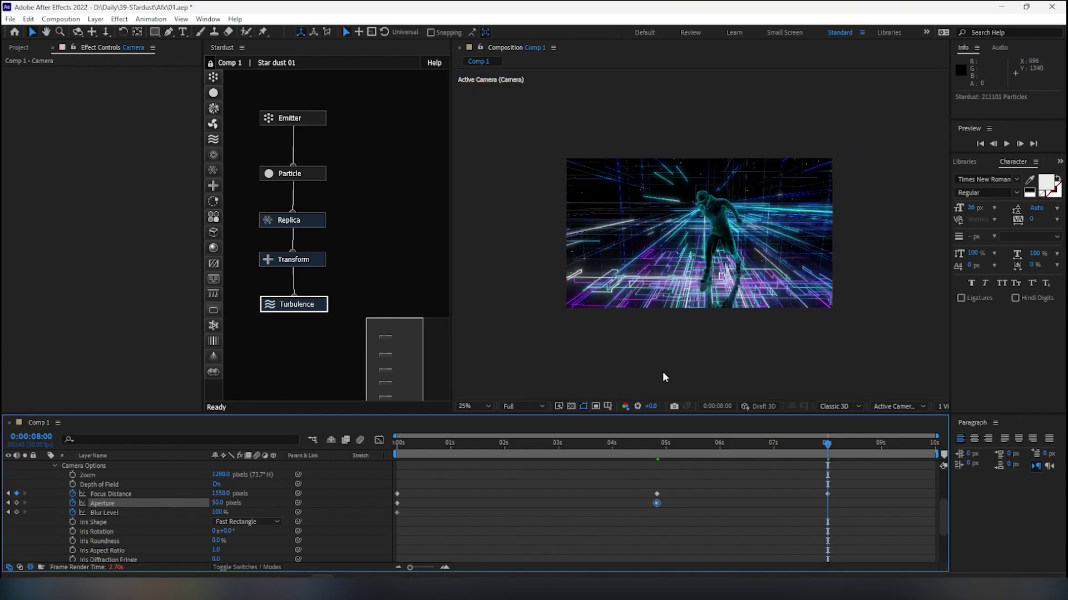
drag(539, 442, 399, 445)
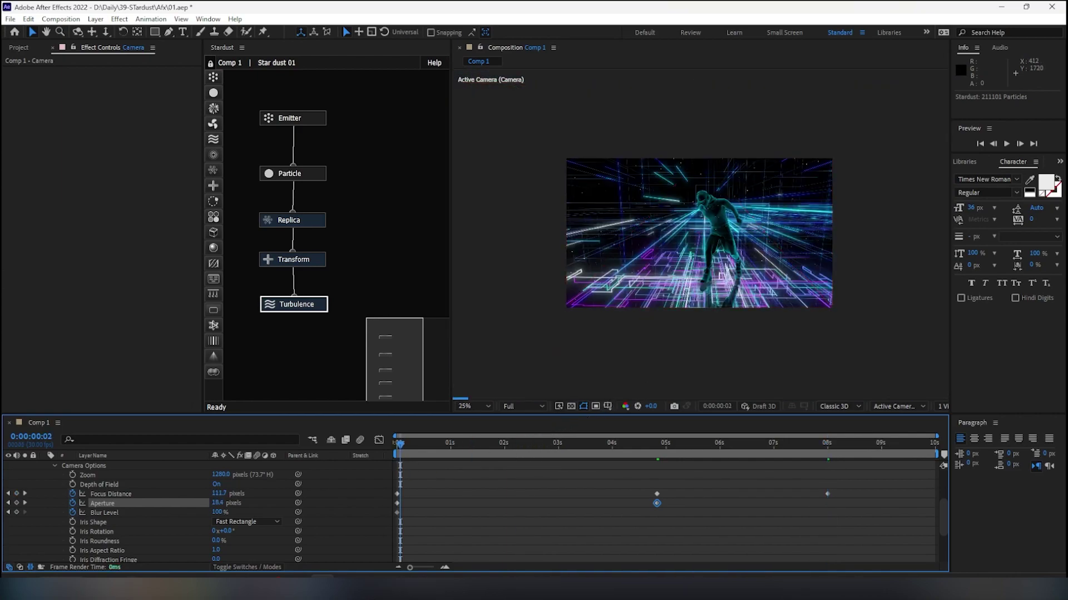
scroll(57, 497, up, 3)
click(44, 465)
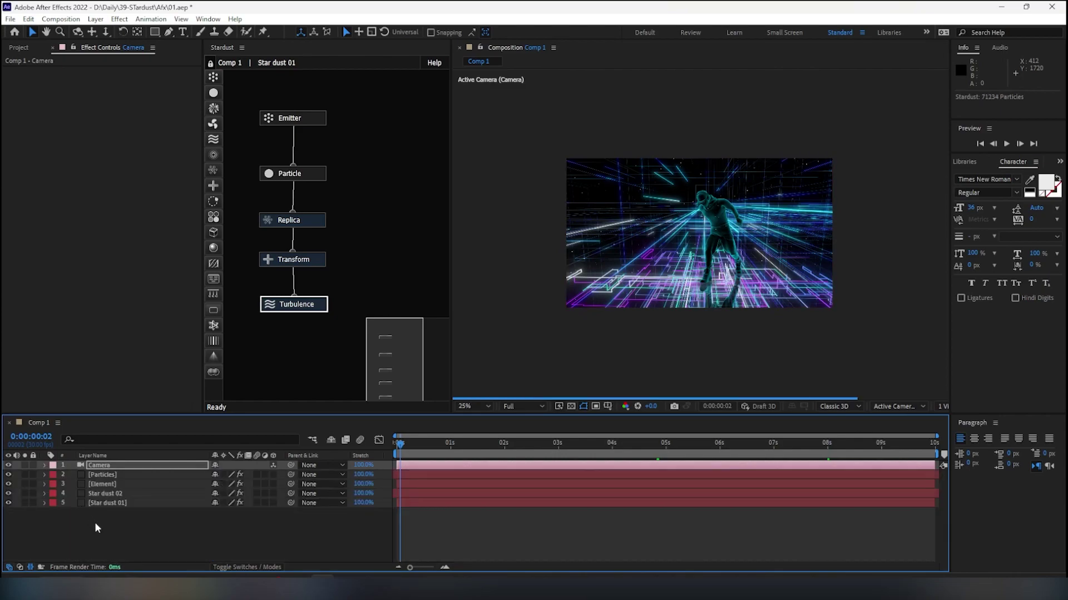
key(ctrl+alt+y)
Attempt an effect search for 'ld' and cancel the LUT file chooser
key(ctrl+space)
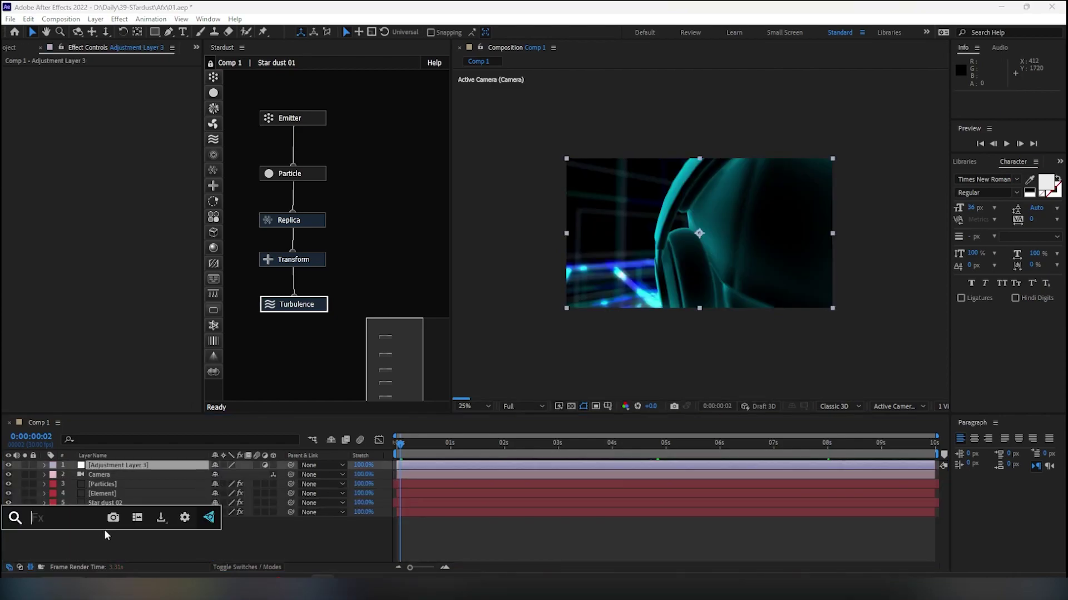
text(ld)
key(Up)
key(Up)
key(Escape)
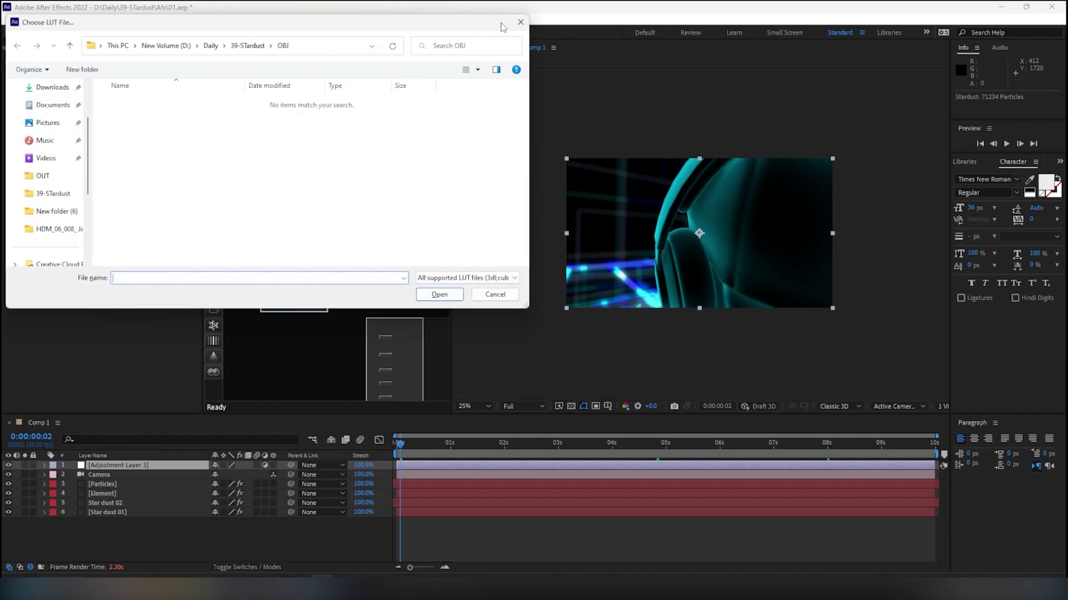
key(Escape)
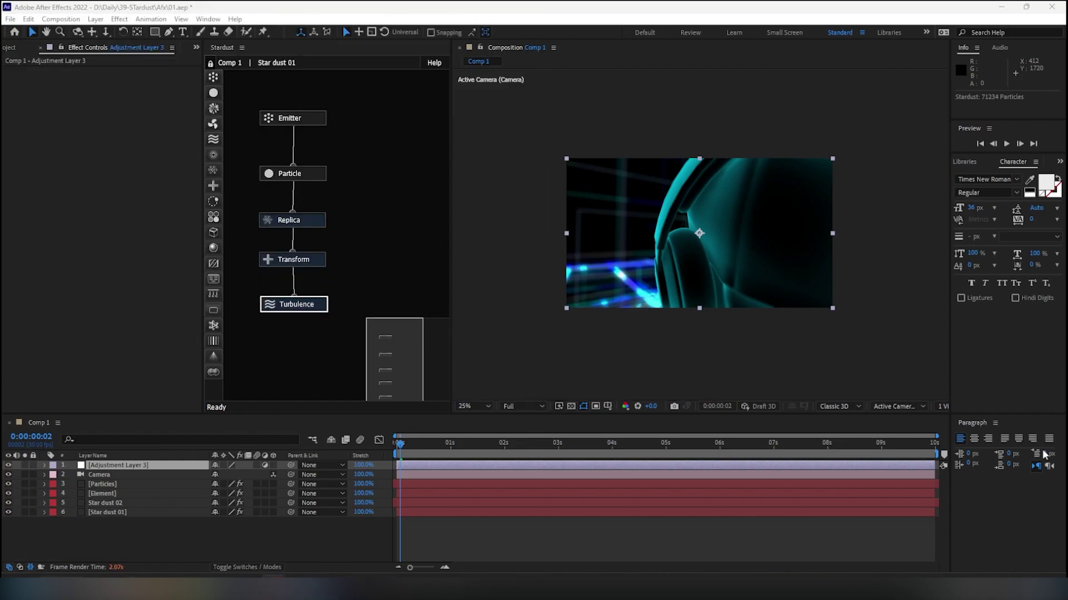
Apply Apply Color LUT to Adjustment Layer 3 loaded with 1917 - Standard.3dl
click(155, 465)
key(ctrl+space)
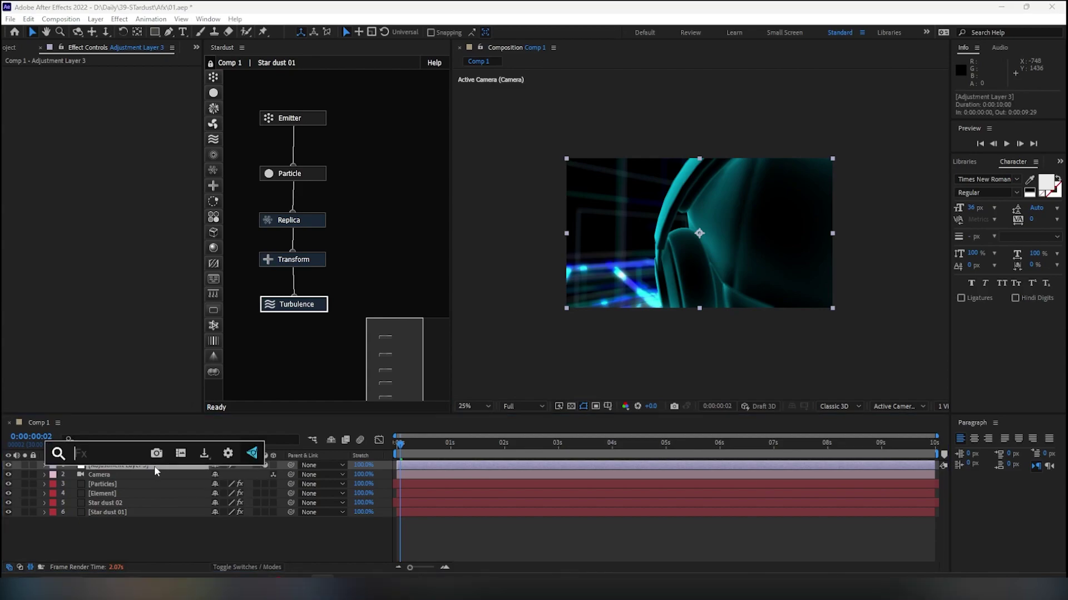
text(lut)
key(Return)
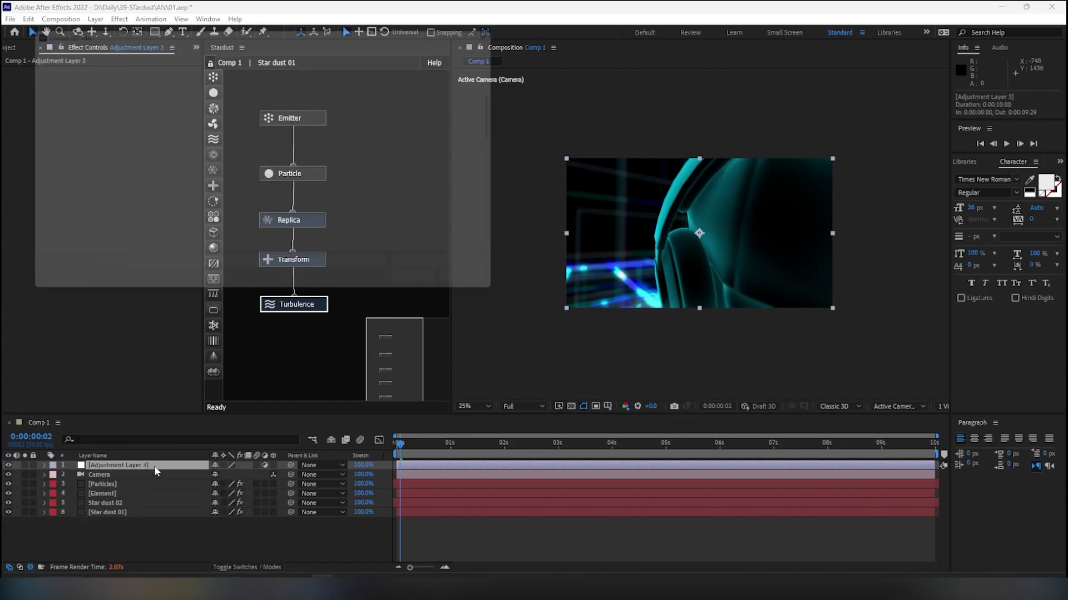
double_click(210, 144)
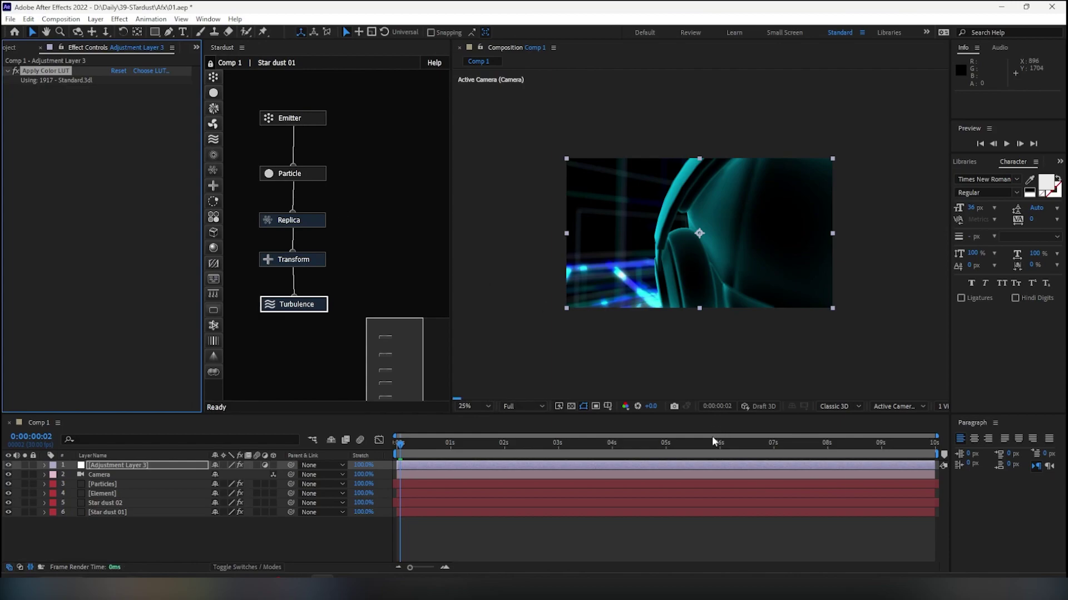
click(679, 442)
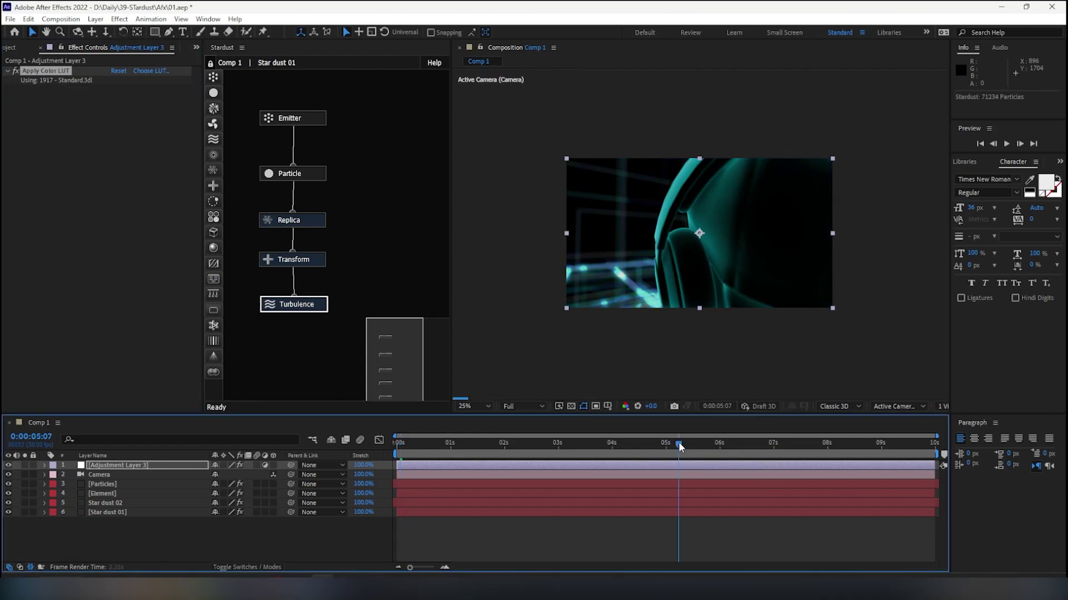
Try The Last Black Man in San Francisco, Zombieland Double Tap and Glass LUTs
click(148, 71)
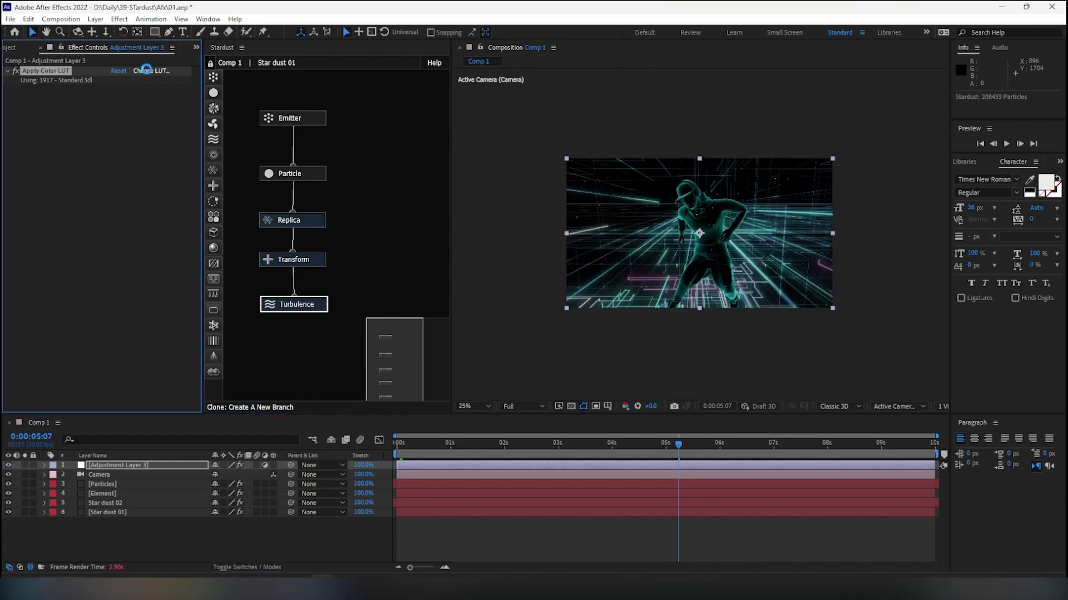
scroll(188, 209, down, 2)
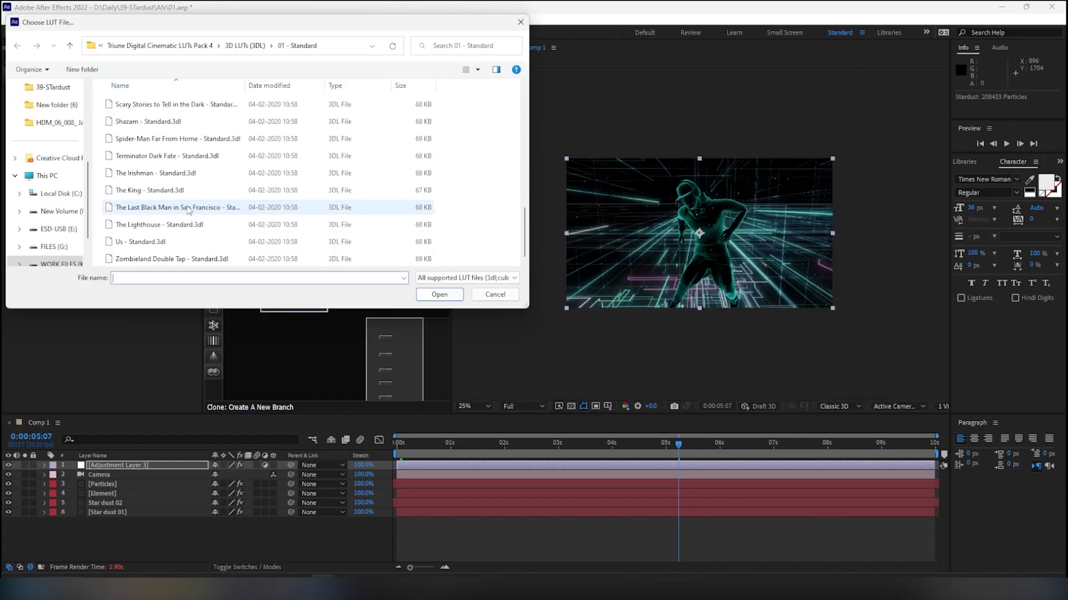
double_click(188, 207)
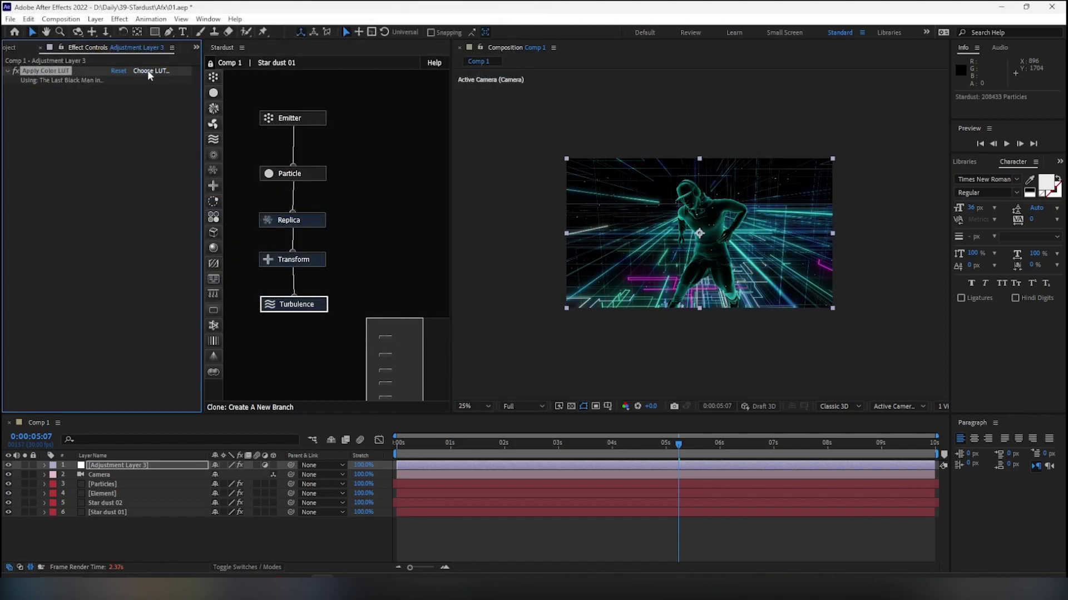
click(148, 70)
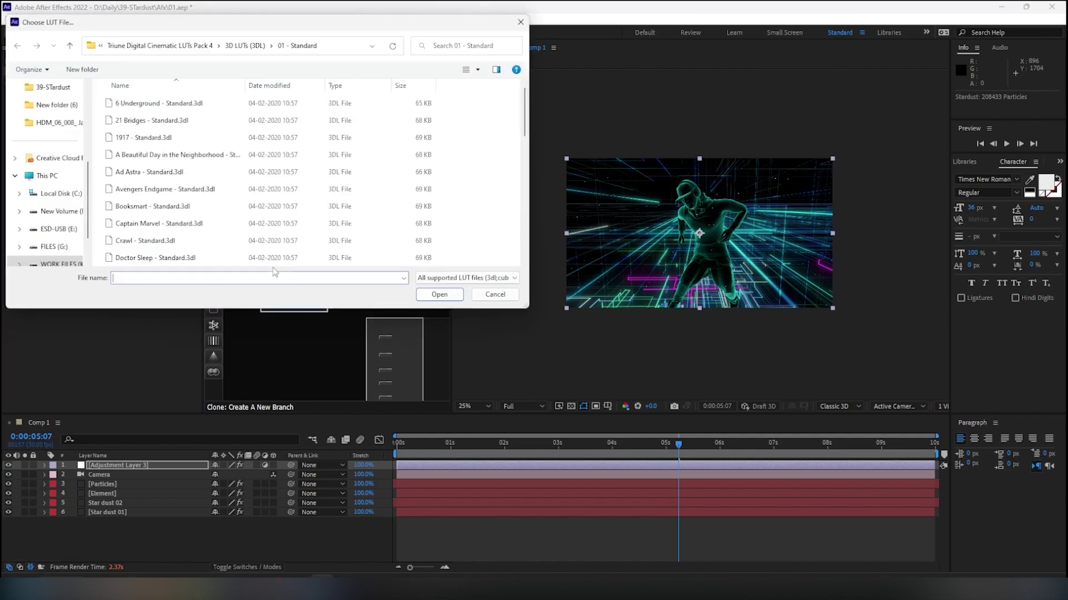
scroll(259, 243, down, 3)
double_click(258, 257)
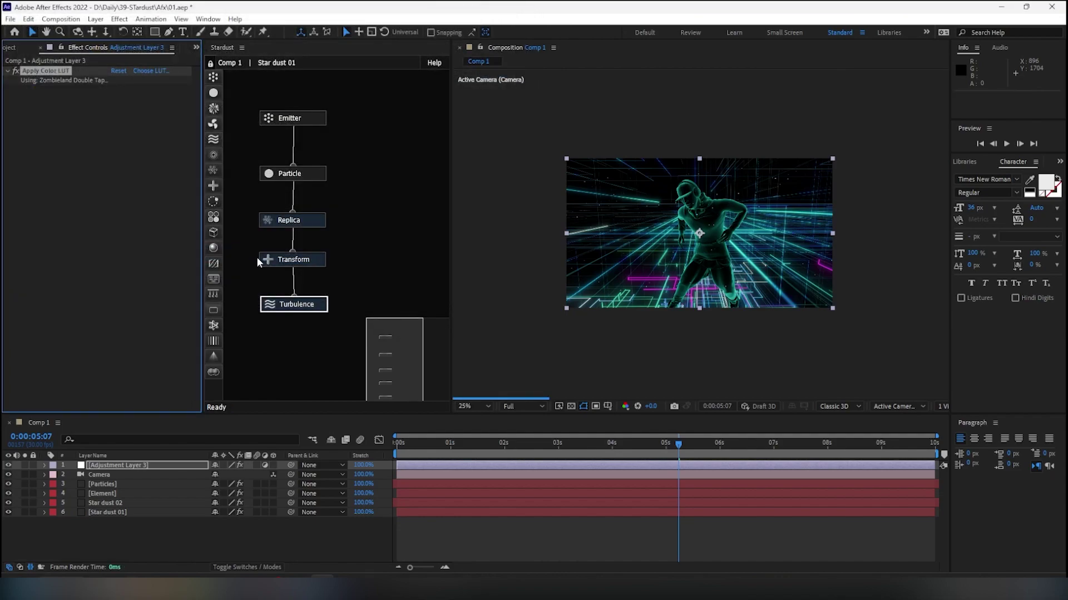
click(146, 71)
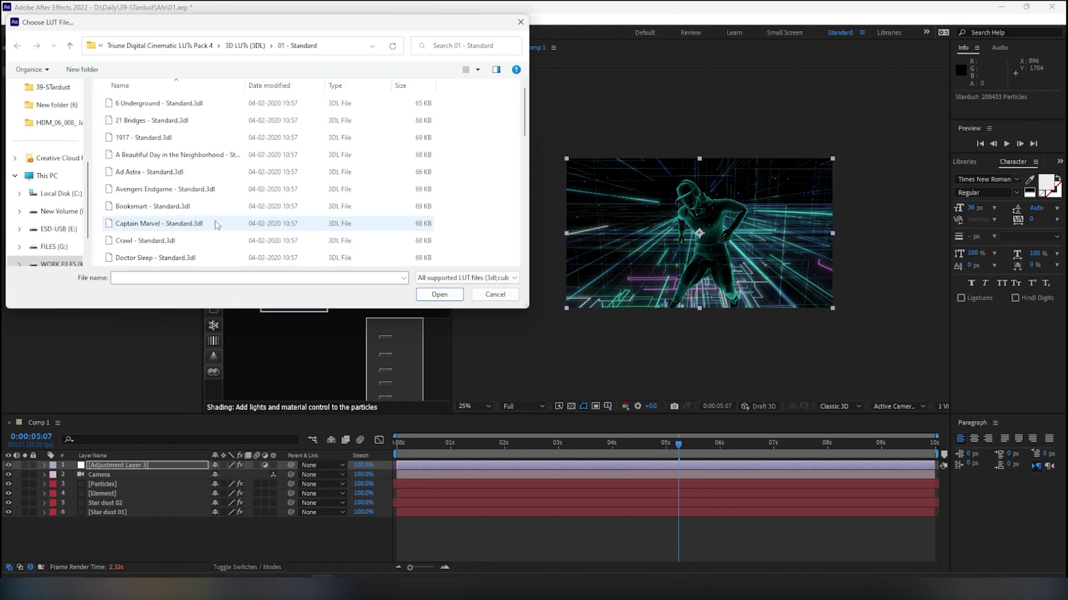
scroll(217, 226, down, 3)
double_click(216, 208)
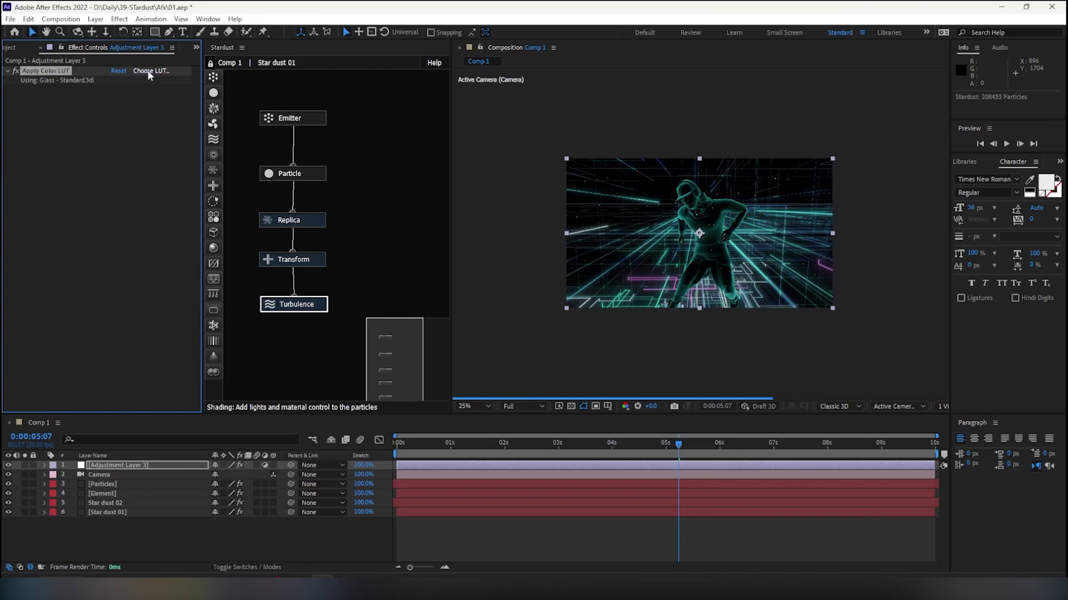
Try IT 2 and Joker, settle on Spider-Man Far From Home, and toggle fx to compare
click(148, 70)
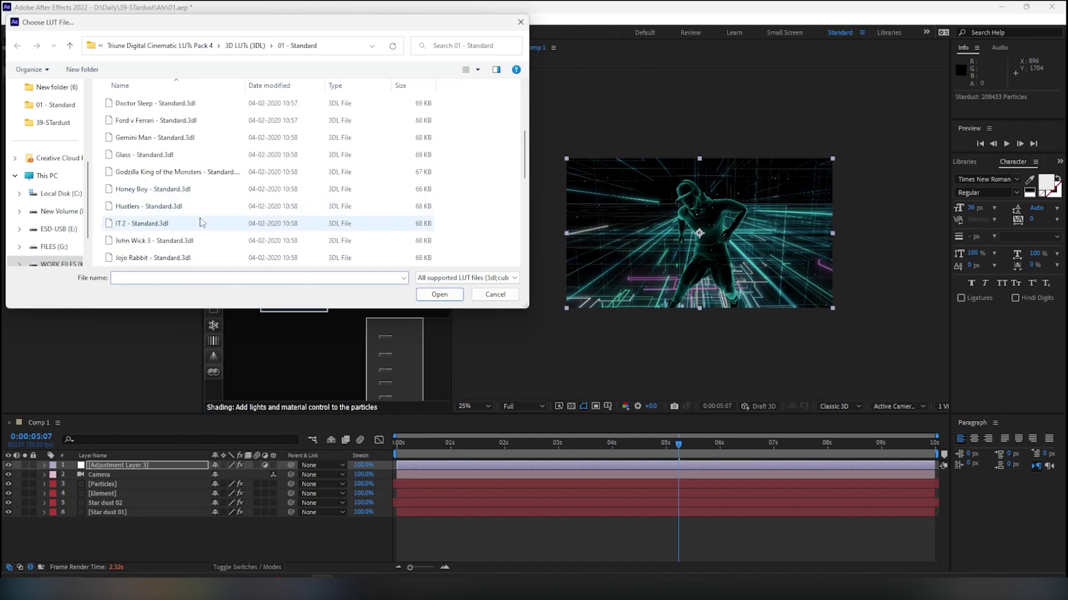
double_click(199, 222)
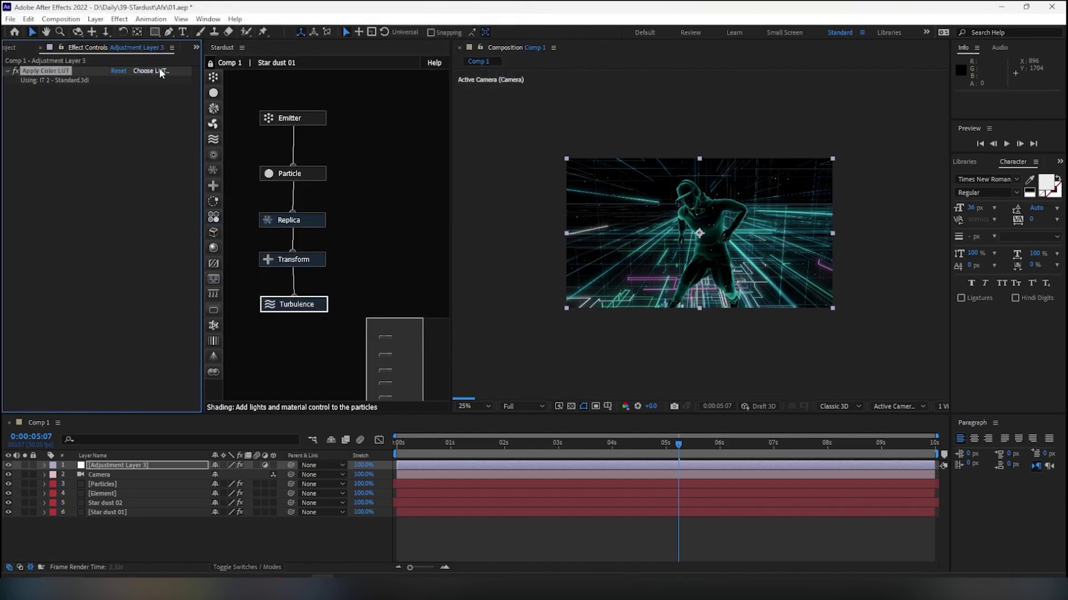
click(160, 71)
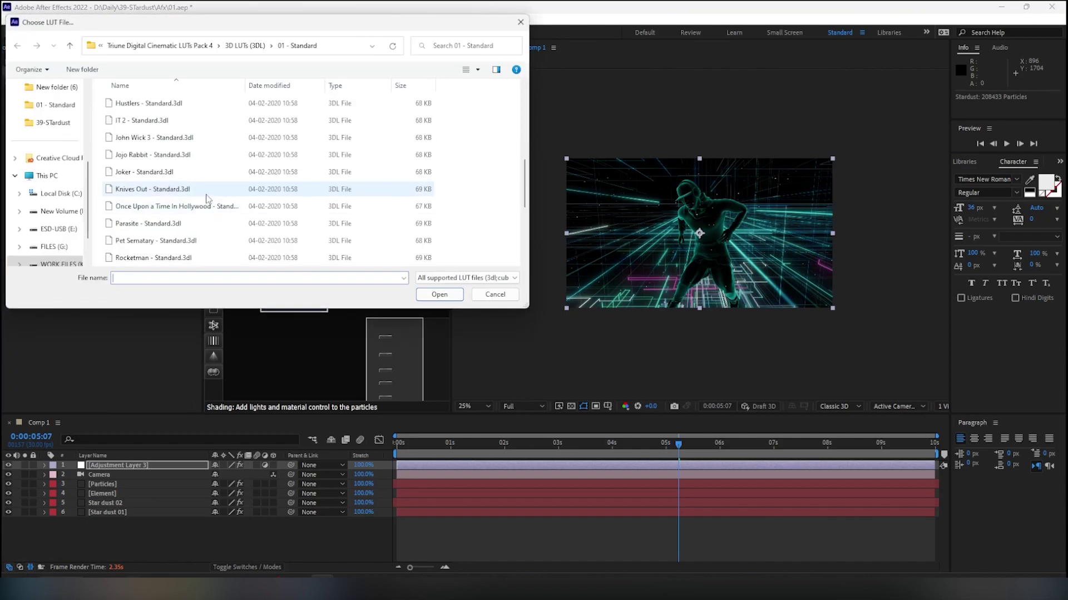
double_click(198, 173)
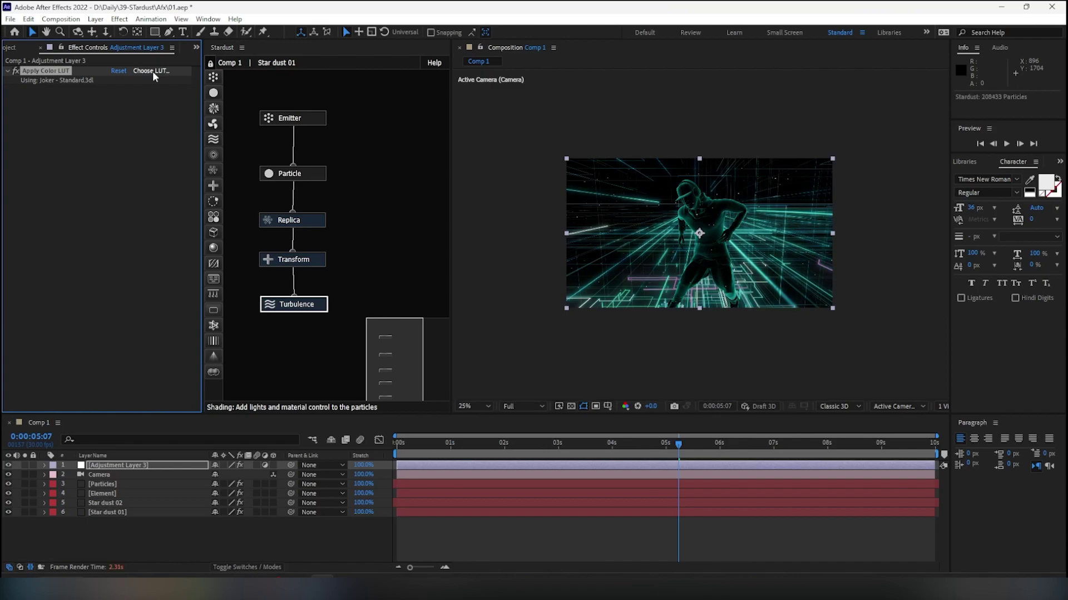
click(152, 70)
scroll(214, 191, down, 3)
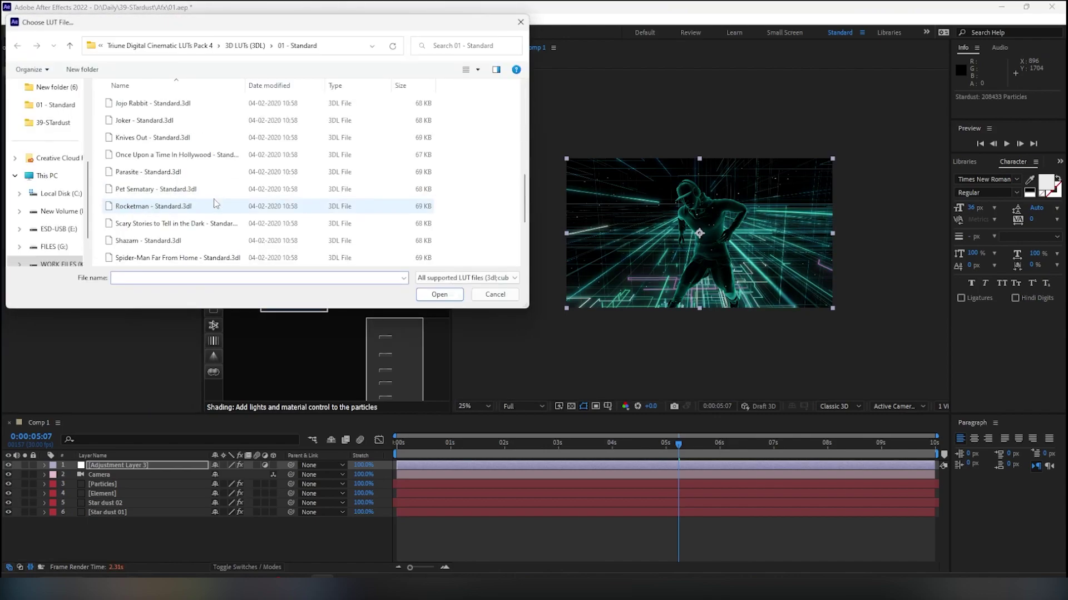
scroll(216, 204, down, 3)
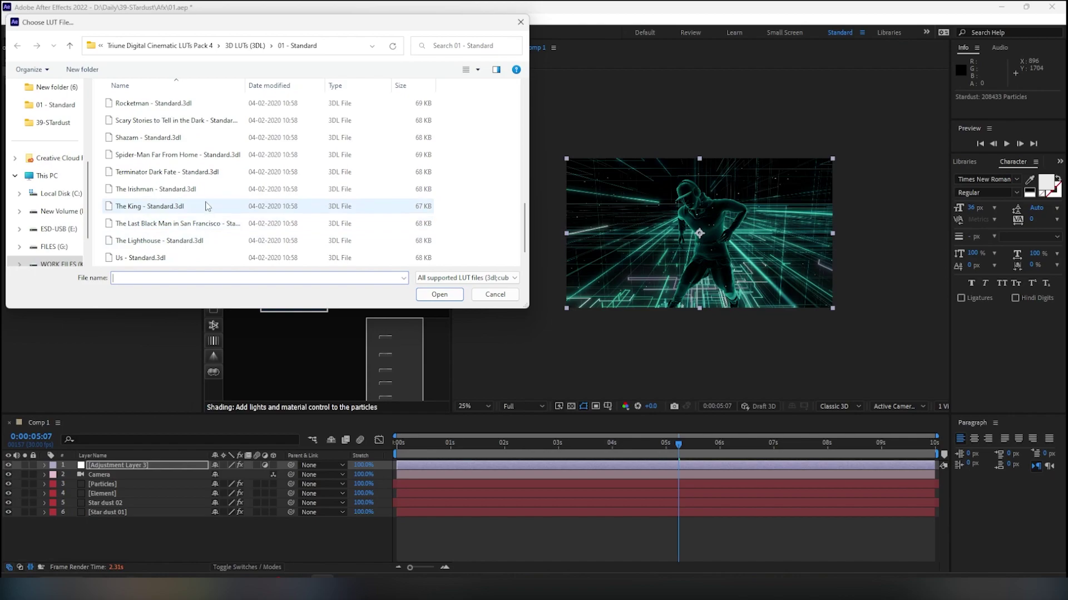
double_click(200, 158)
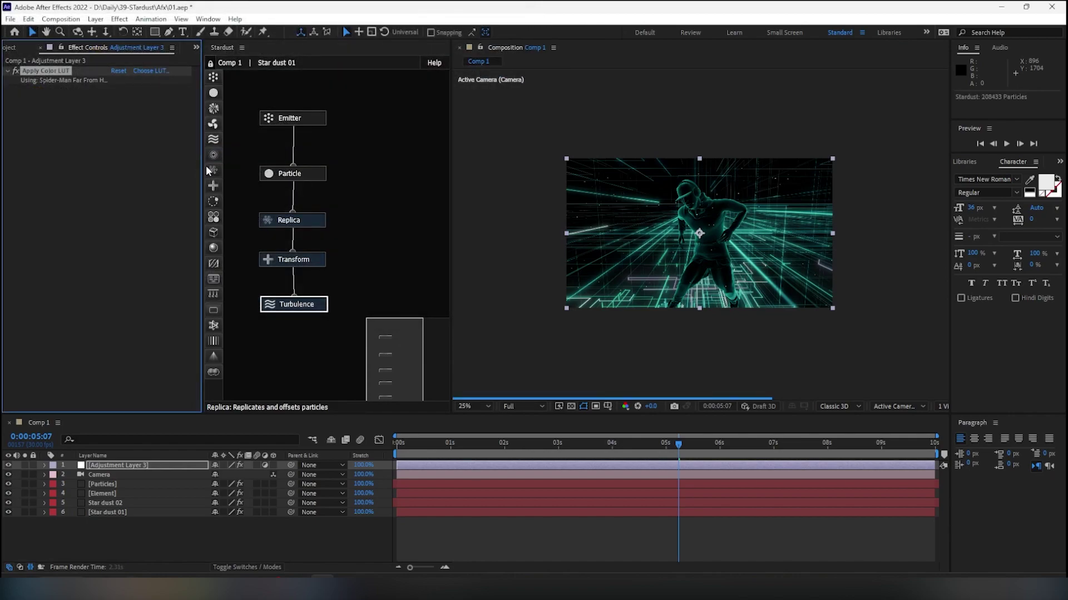
click(16, 71)
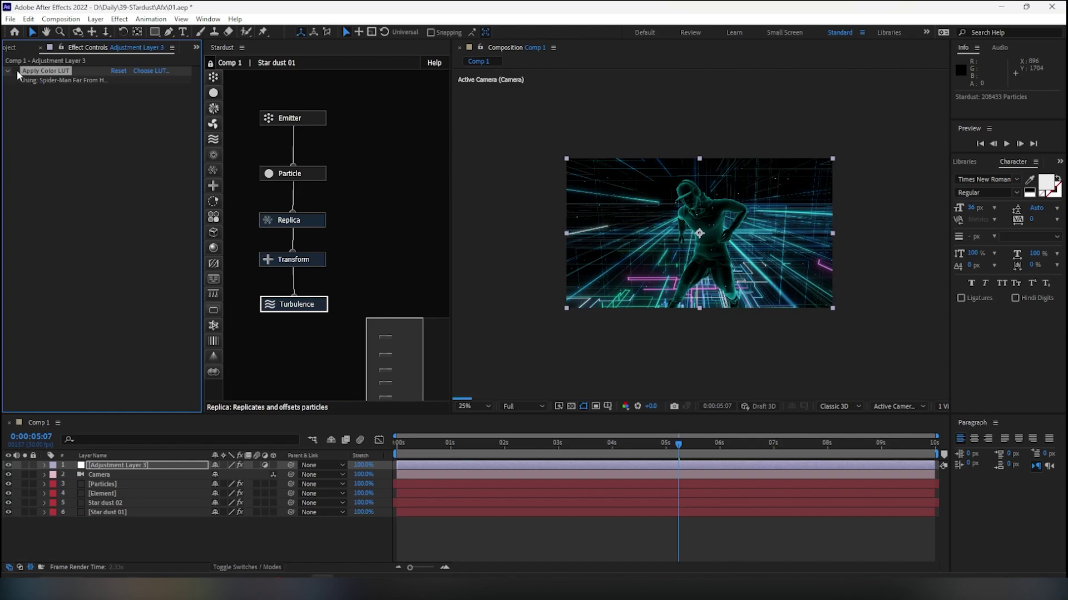
click(16, 71)
Toggle the LUT effect off and rename Adjustment Layer 3 to 'LUT'
click(15, 72)
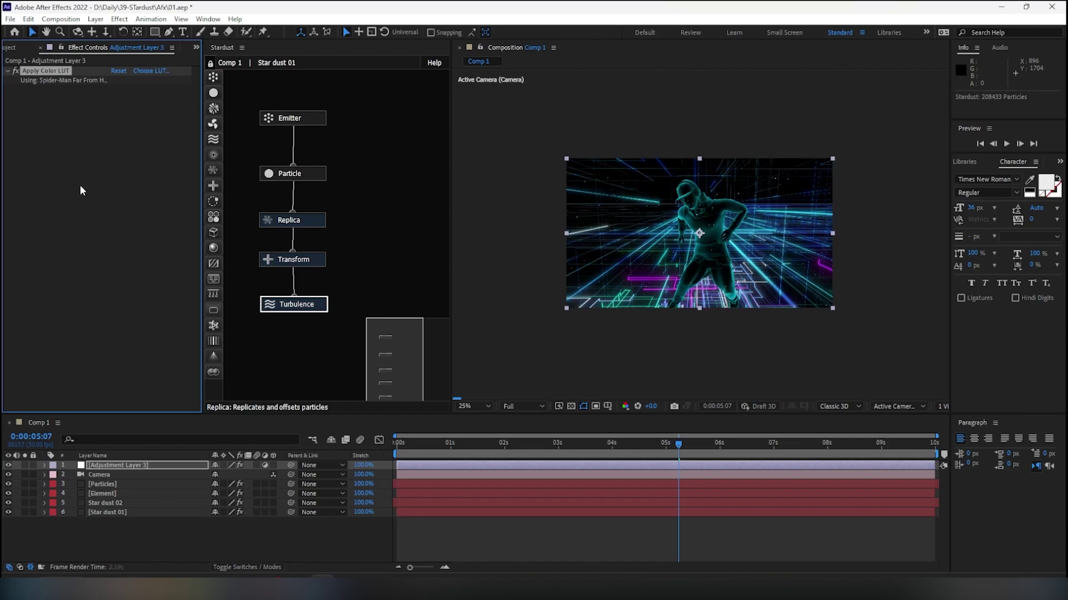
click(112, 465)
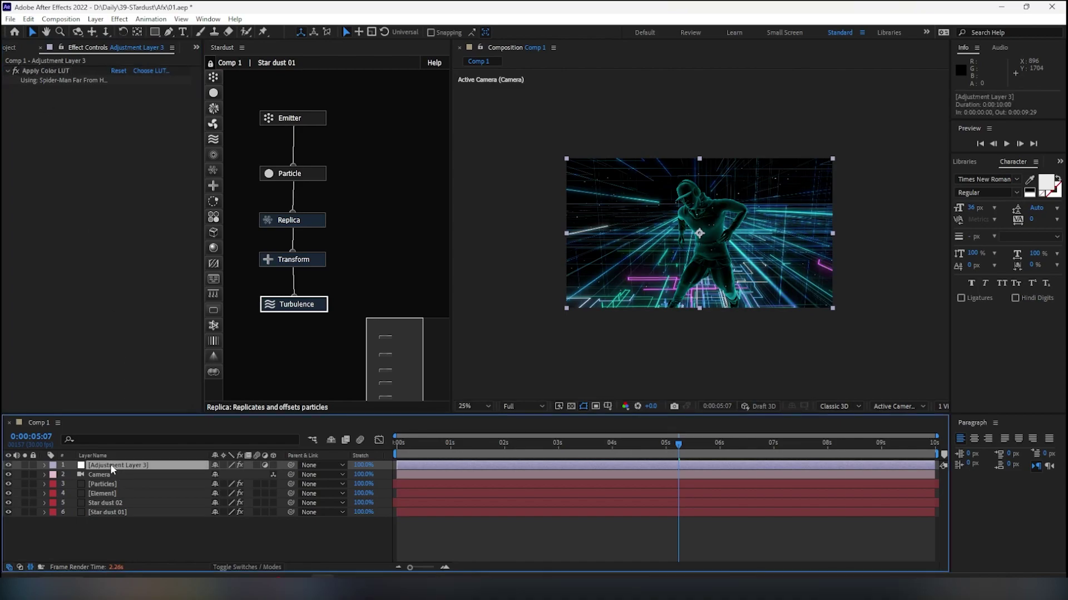
key(Return)
text(LUT)
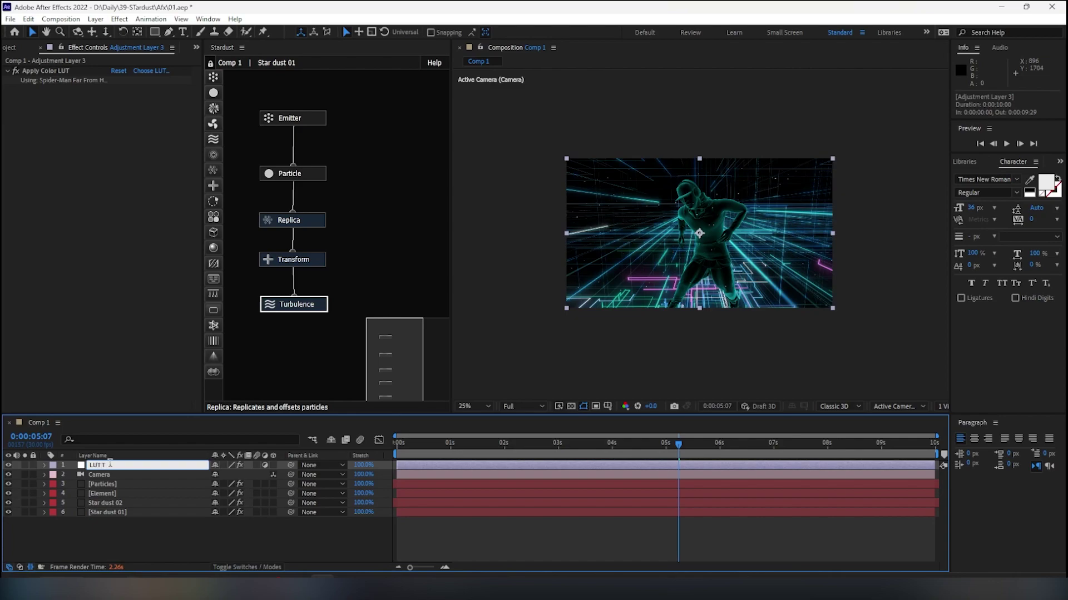
key(Return)
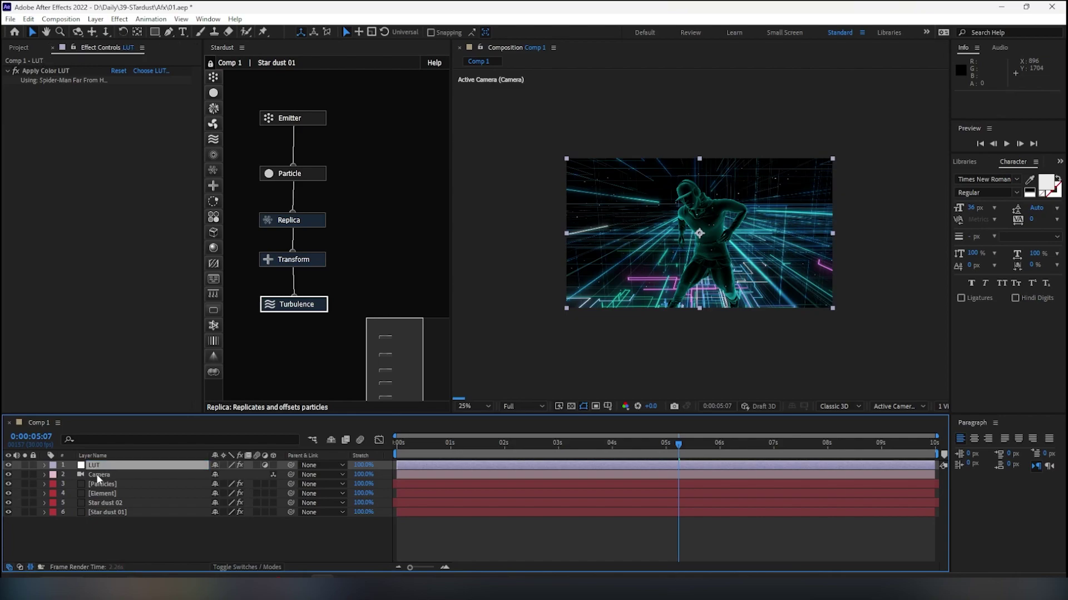
Add an adjustment layer above Camera with a Curves effect and name it 'CC'
click(95, 474)
key(ctrl+alt+y)
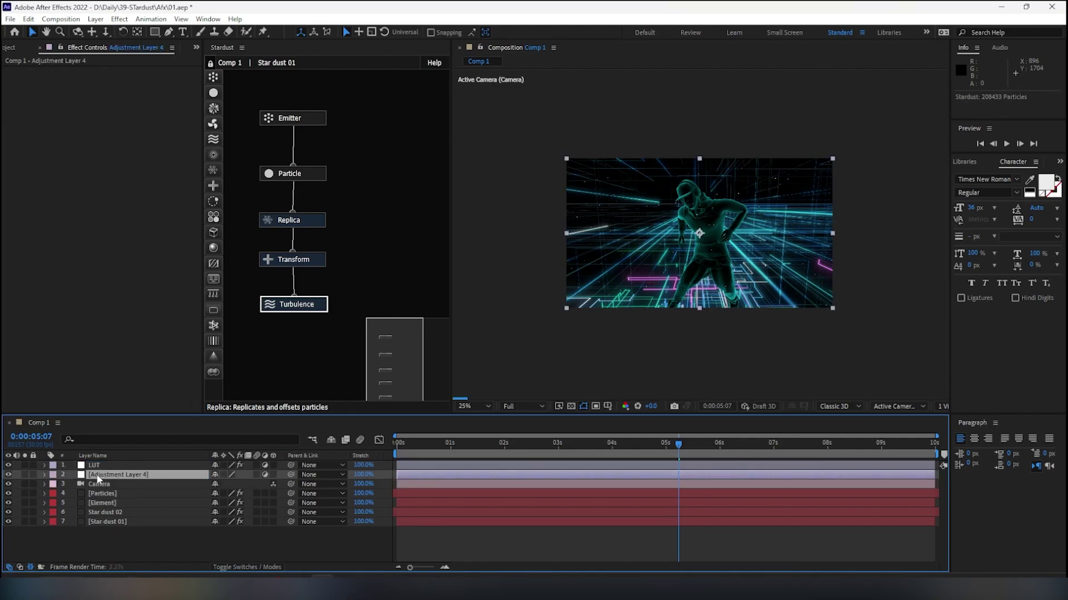
key(ctrl+space)
text(cur)
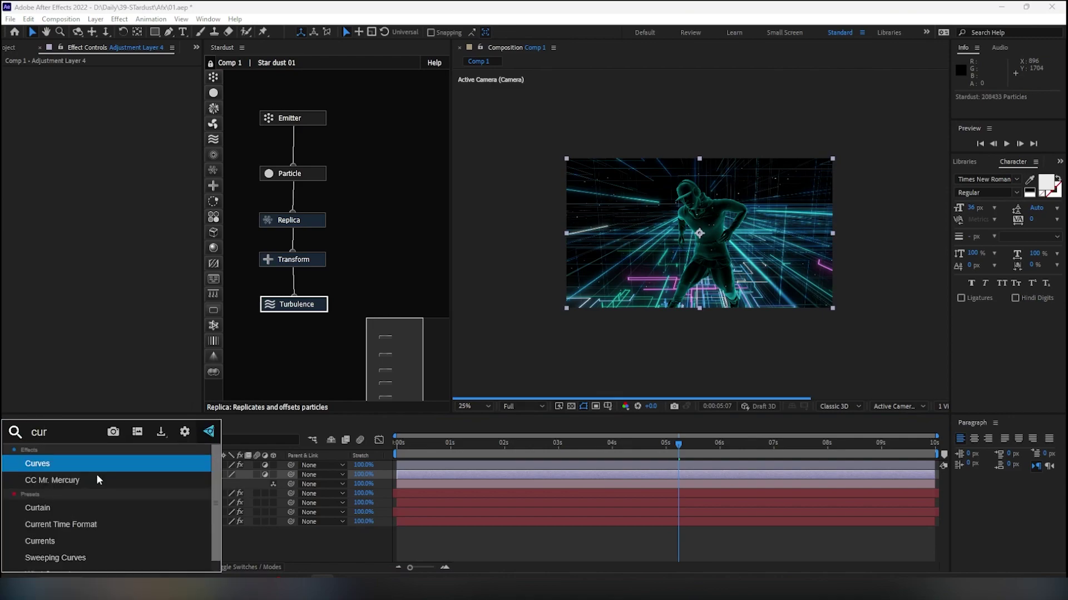
key(Return)
click(98, 476)
key(Return)
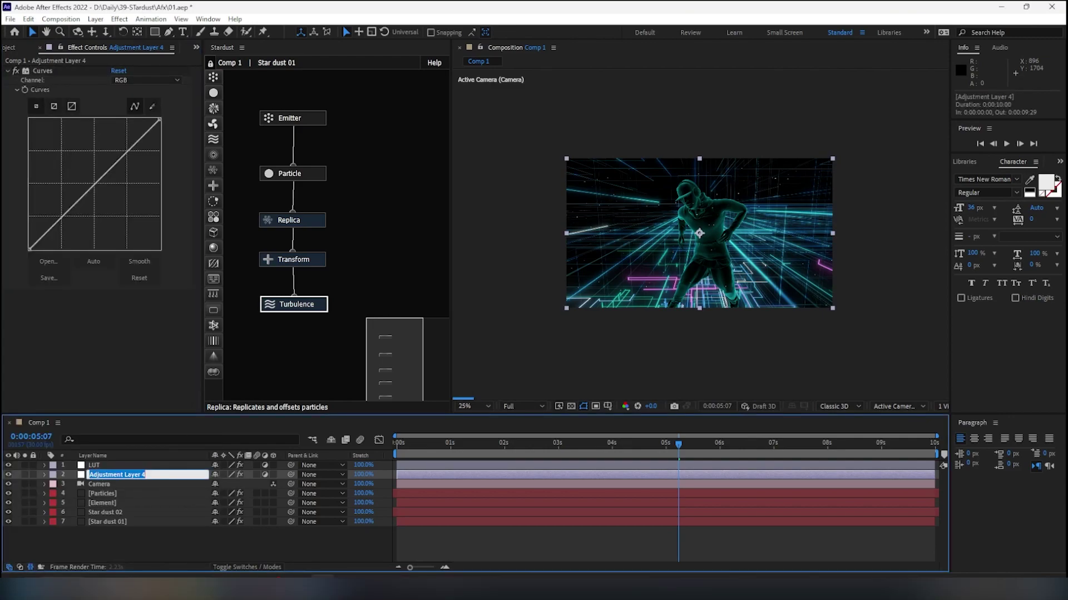
text(CC)
key(Return)
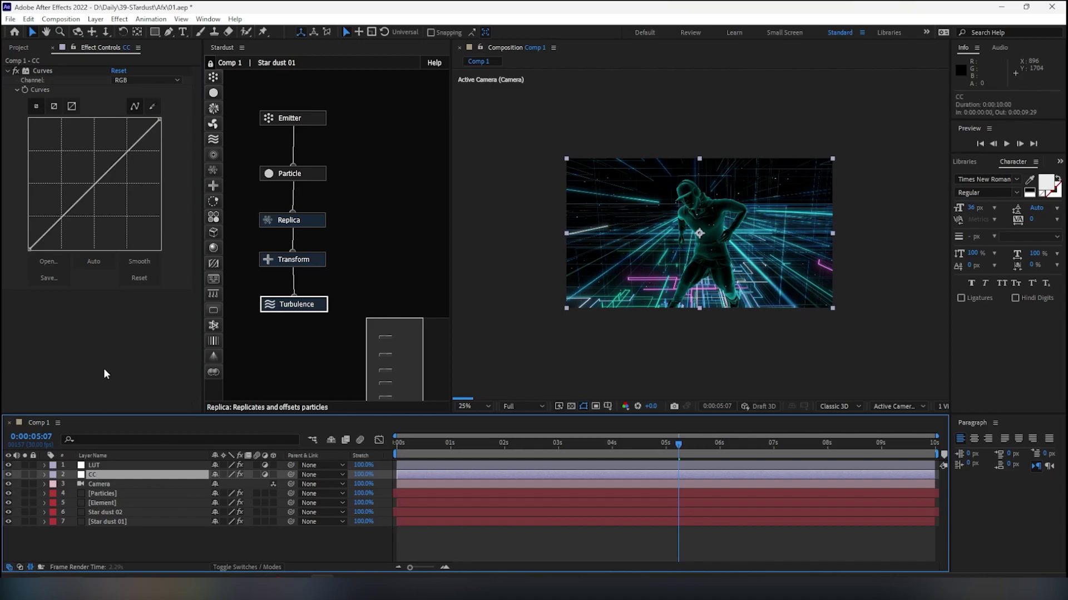
Raise an upper point and lower a bottom point on the RGB curve, then toggle fx to compare
click(125, 153)
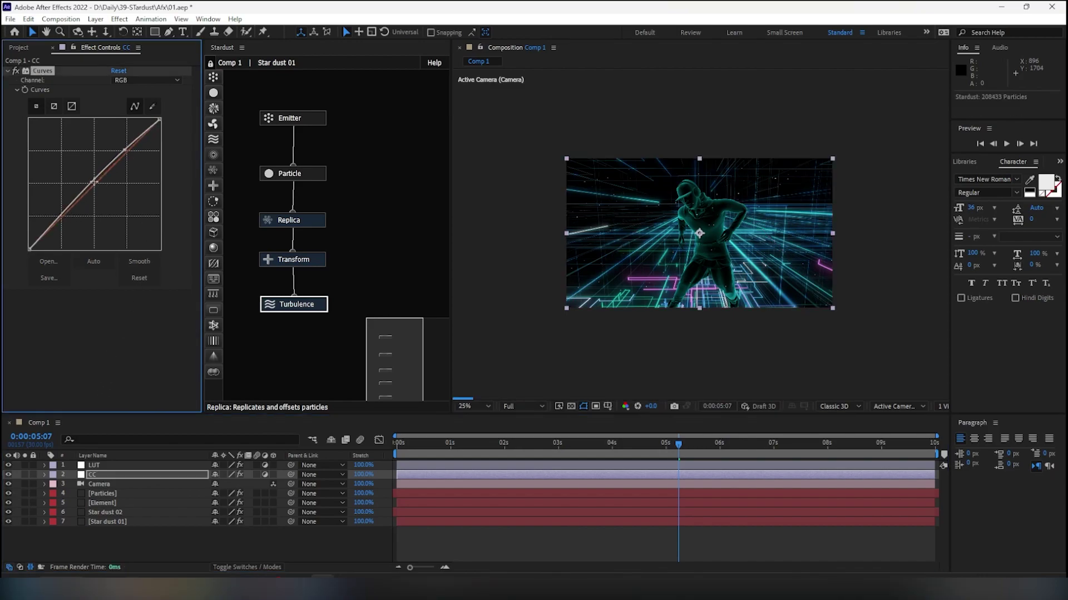
drag(94, 182, 101, 191)
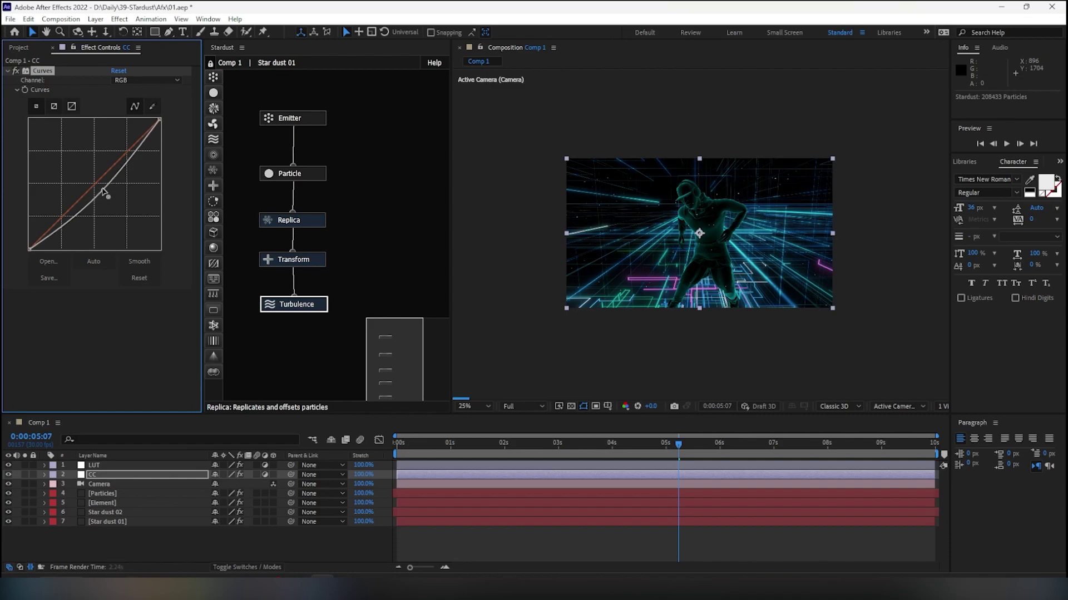
drag(101, 191, 127, 148)
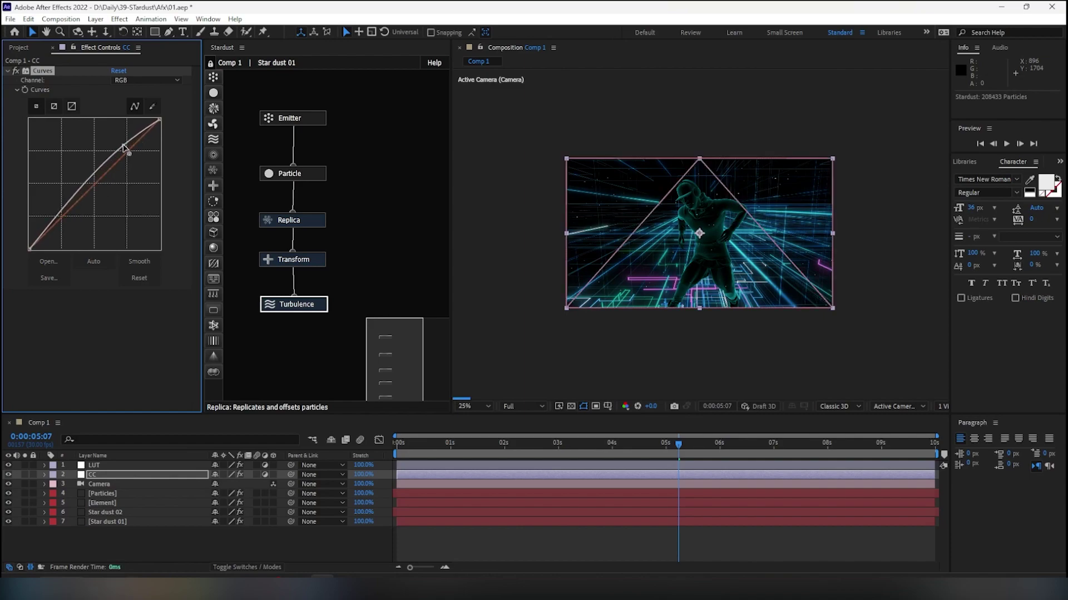
drag(67, 212, 67, 222)
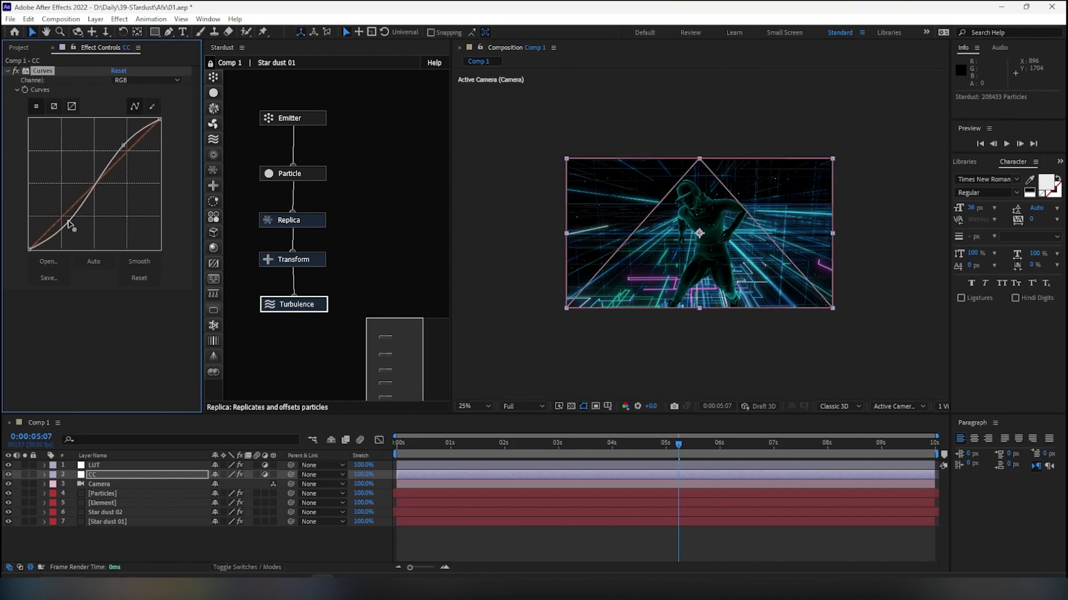
click(15, 70)
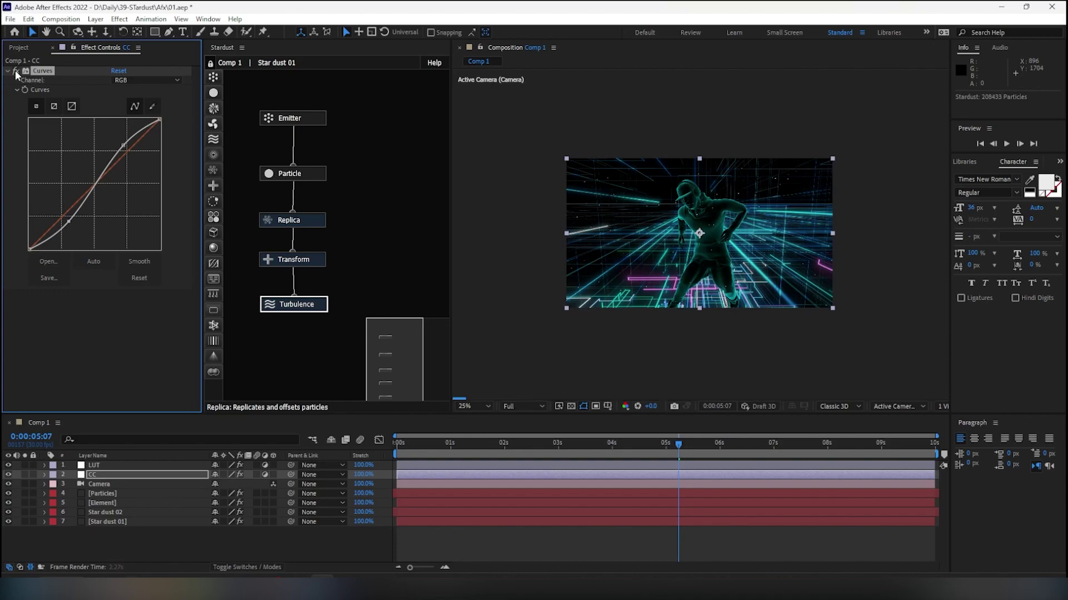
click(16, 71)
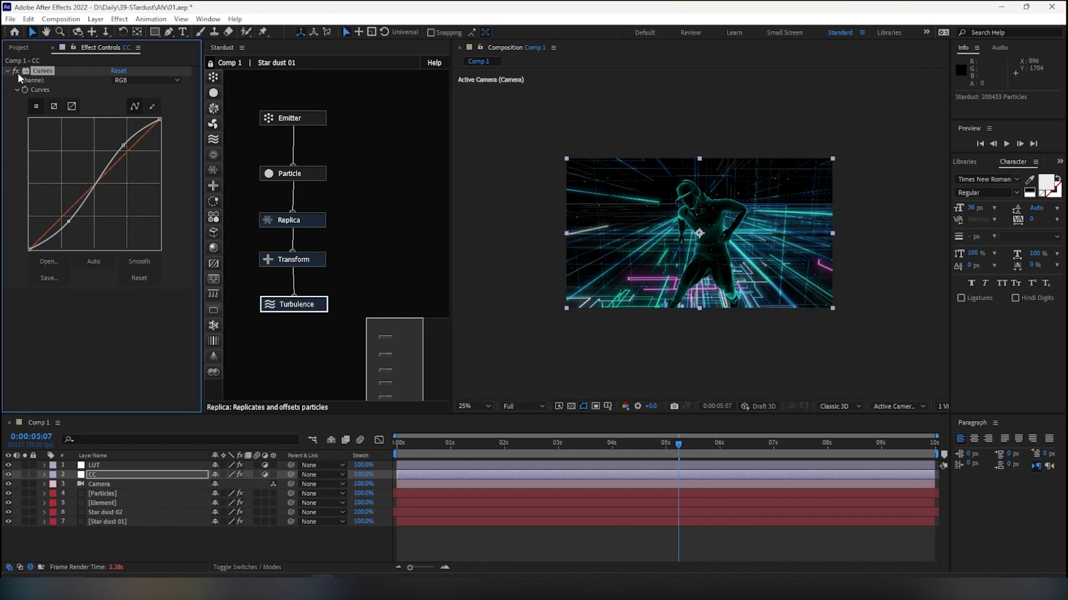